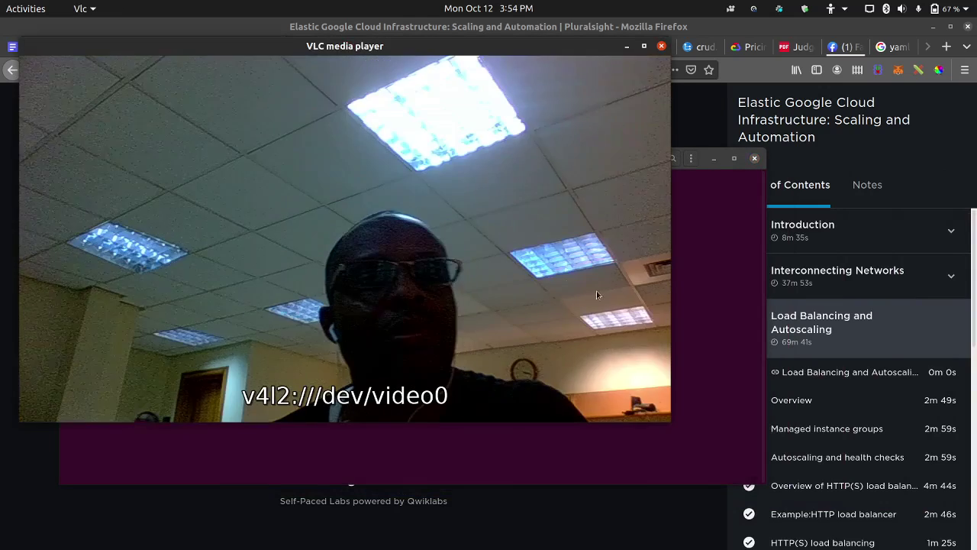
# Shrink the webcam video window to a small thumbnail and minimize the terminal to reveal the course page.
pyautogui.moveTo(580, 283); pyautogui.dragTo(201, 150)
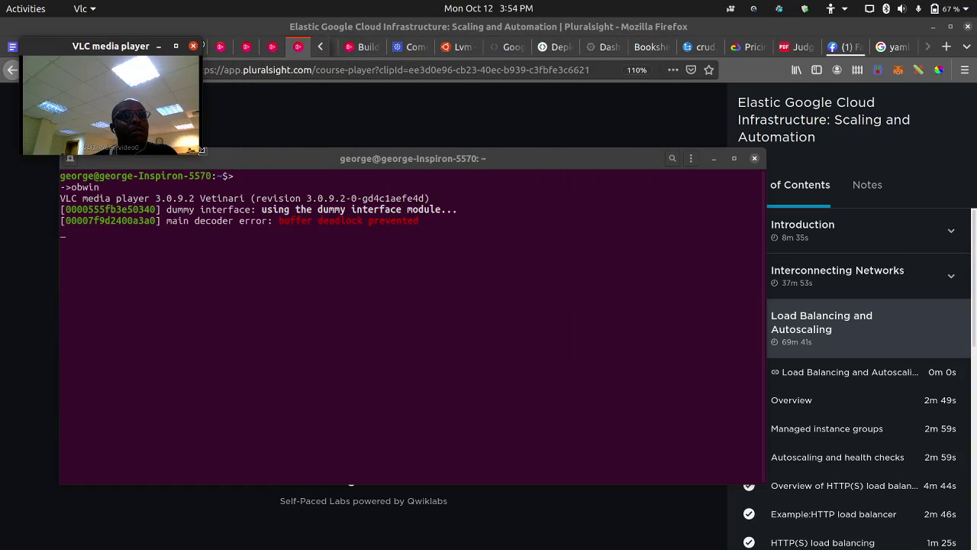
pyautogui.moveTo(195, 106); pyautogui.dragTo(191, 107)
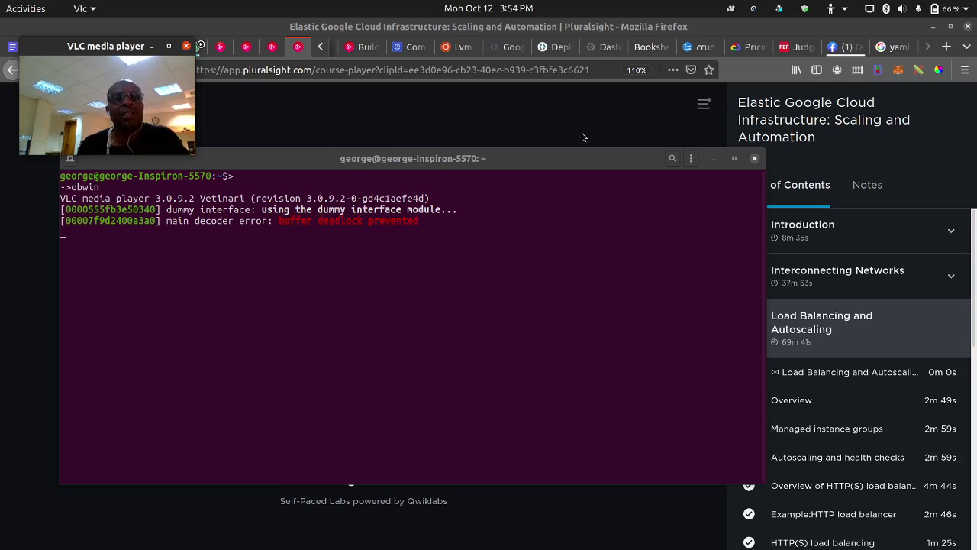
pyautogui.click(709, 169)
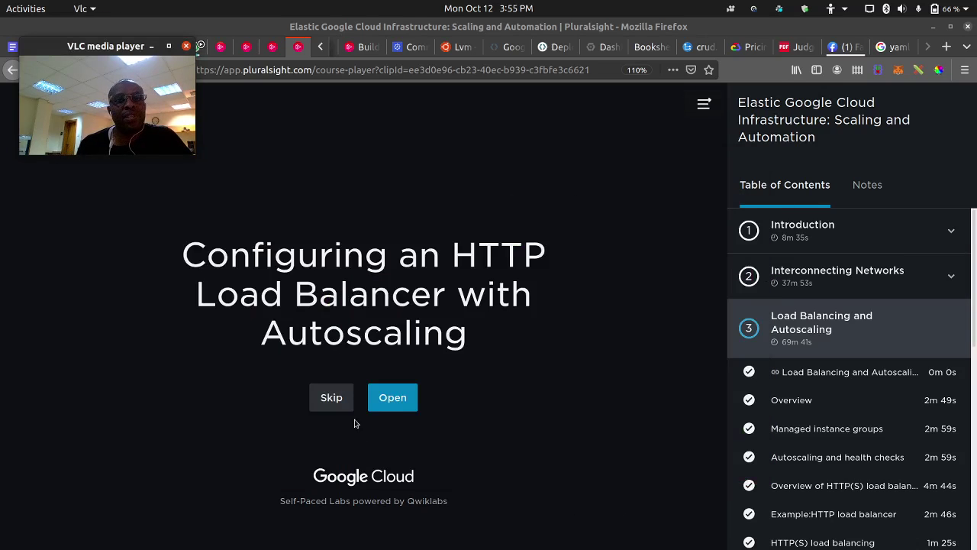
# Bring the webcam window back to the front and set it to Always on Top and Always on Visible Workspace.
pyautogui.rightClick(389, 400)
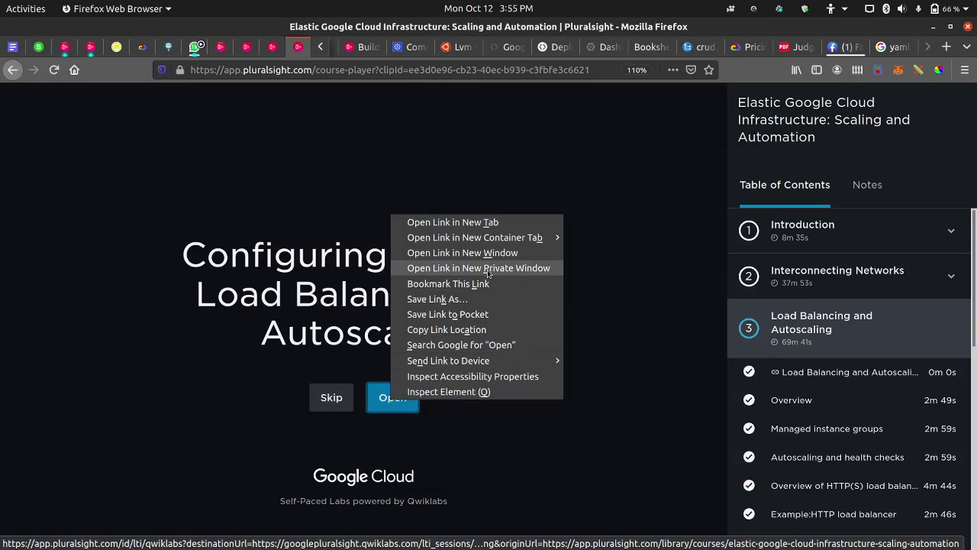
pyautogui.click(594, 281)
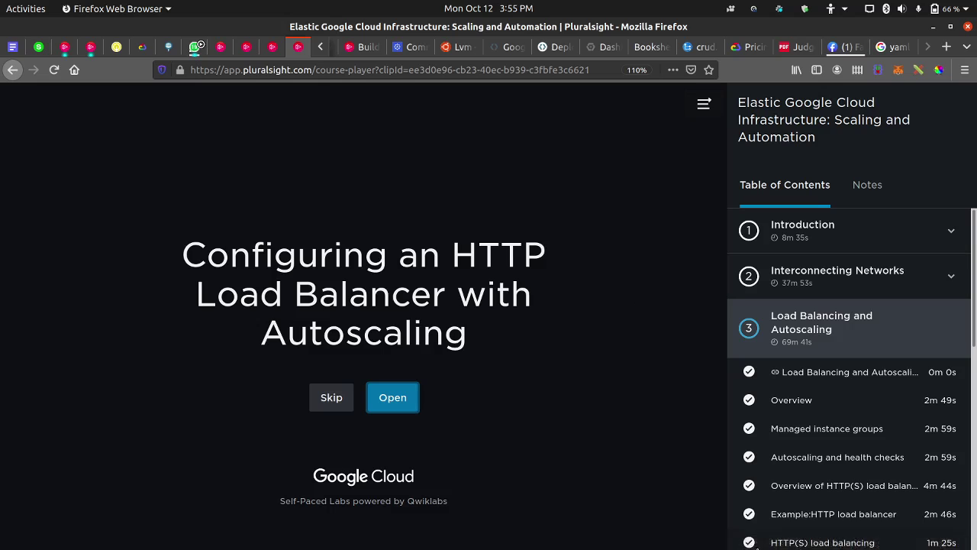
pyautogui.click(959, 532)
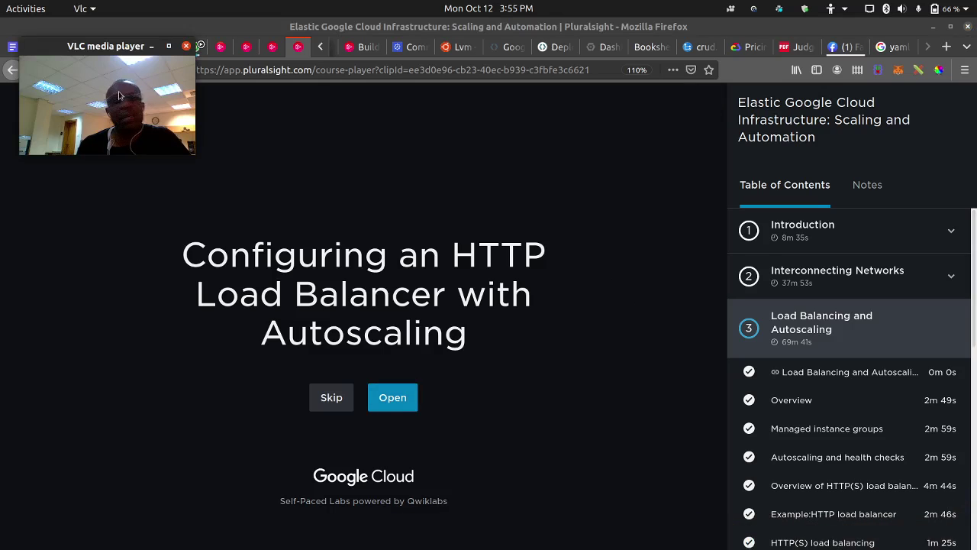
pyautogui.rightClick(50, 47)
pyautogui.click(82, 134)
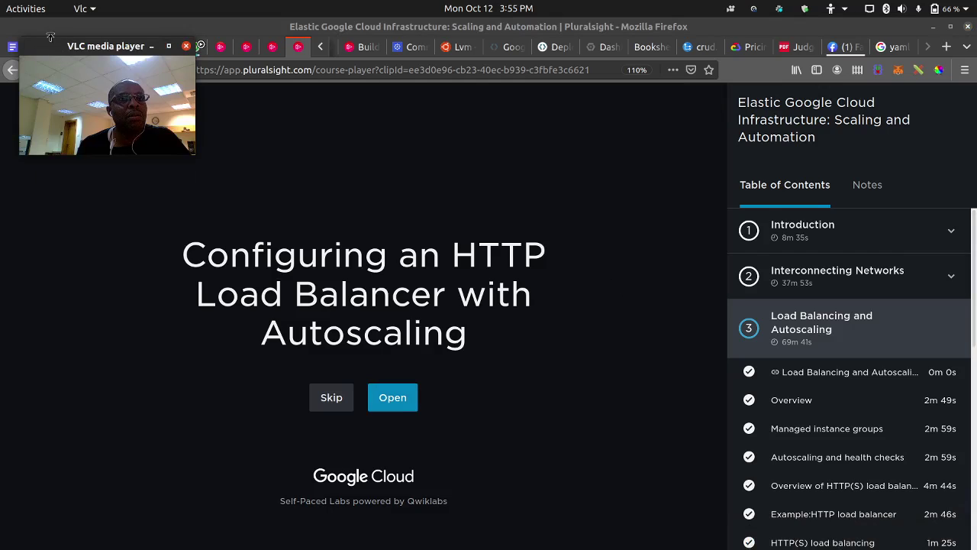
pyautogui.rightClick(46, 52)
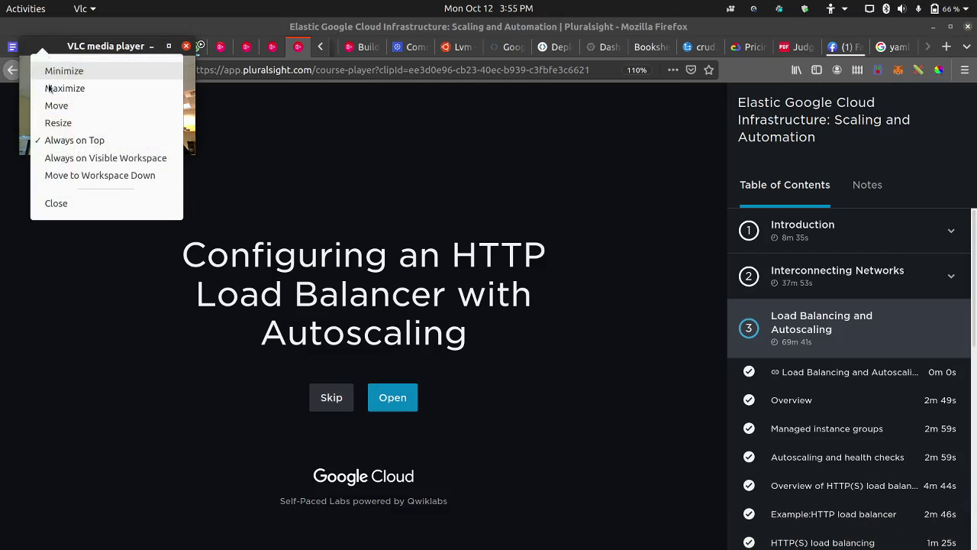
pyautogui.click(50, 159)
pyautogui.click(496, 200)
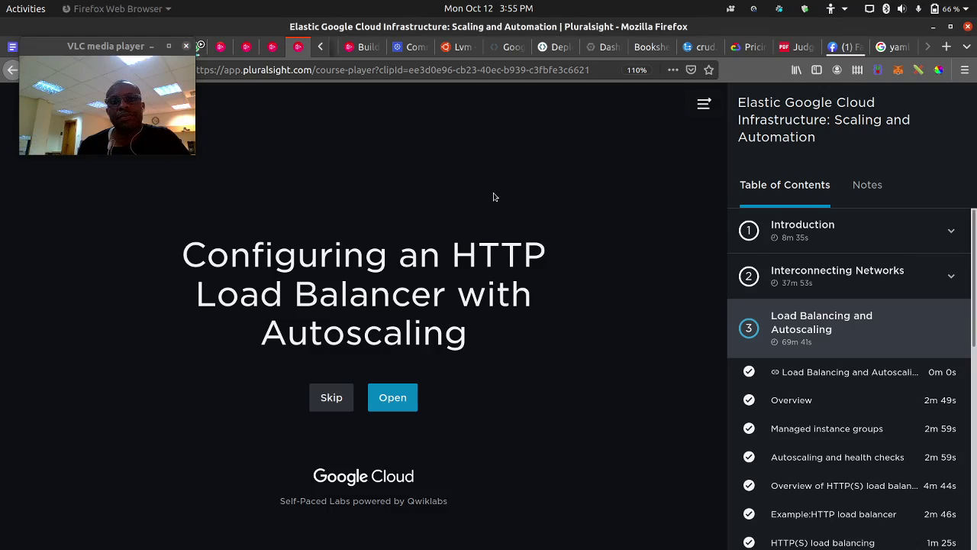
# Open the HTTP Load Balancer lab link in a new private window and move the webcam window clear of the sign-in form.
pyautogui.rightClick(393, 395)
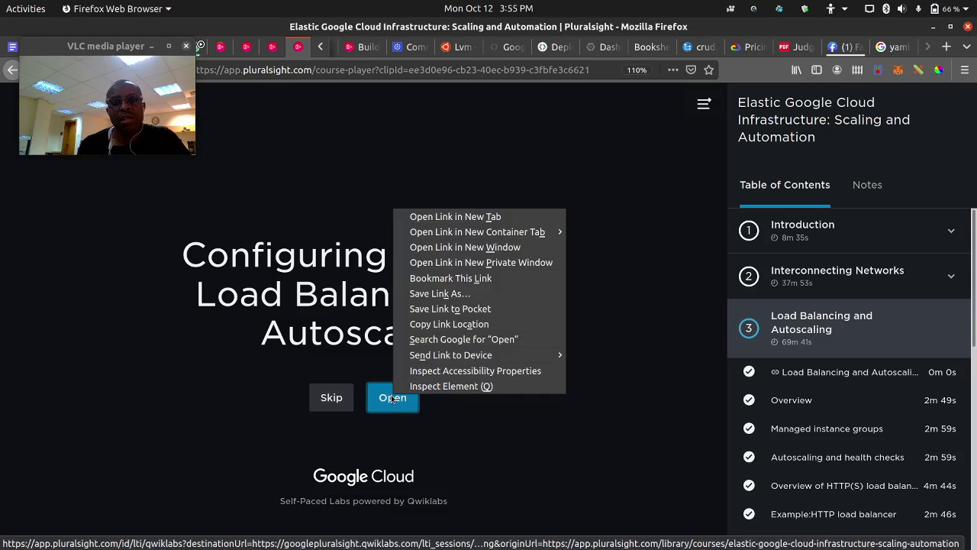
pyautogui.click(511, 263)
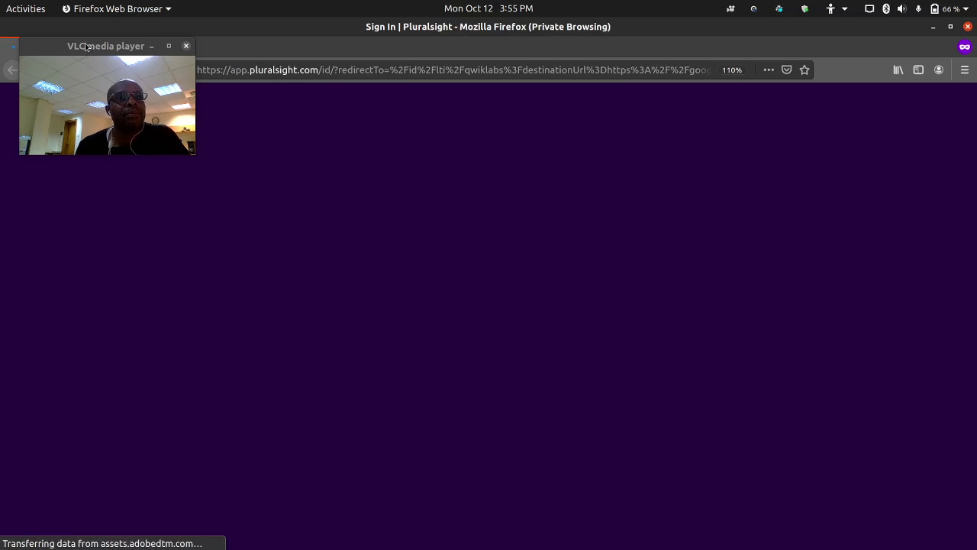
pyautogui.moveTo(93, 46); pyautogui.dragTo(785, 180)
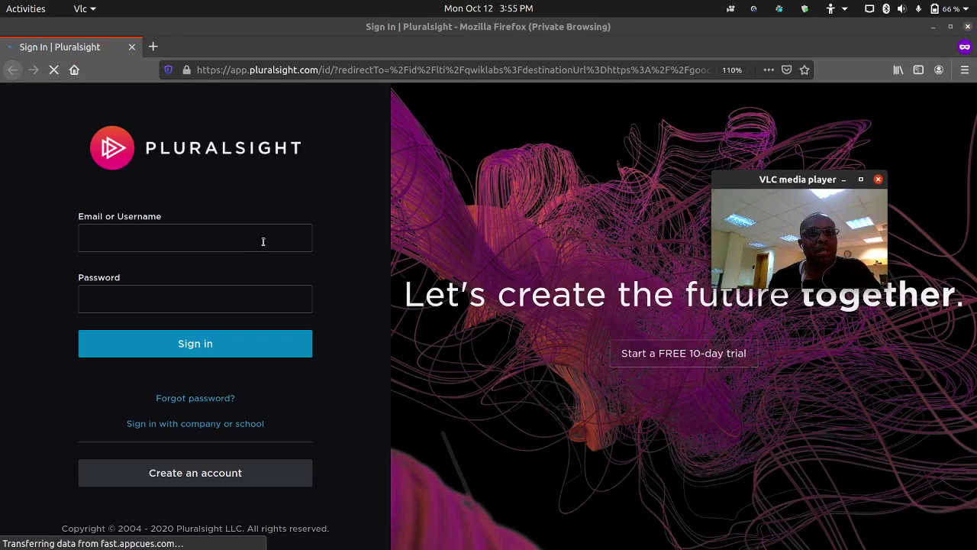
# Fill in the saved account username and password and sign in to Pluralsight.
pyautogui.click(264, 240)
pyautogui.click(245, 264)
pyautogui.click(239, 343)
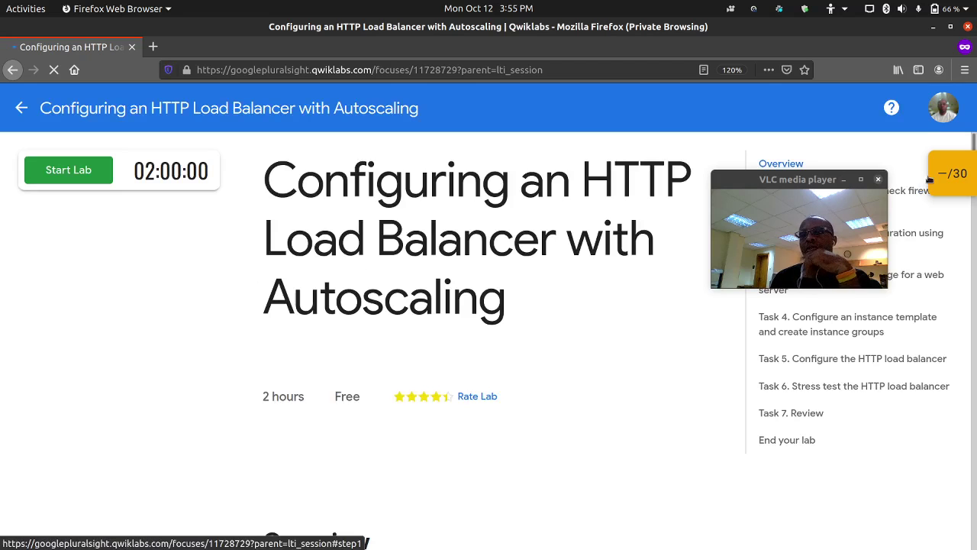
# Place the webcam window below the lab timer and review the lab's checkpoints, overview diagram and objectives.
pyautogui.moveTo(791, 184); pyautogui.dragTo(76, 292)
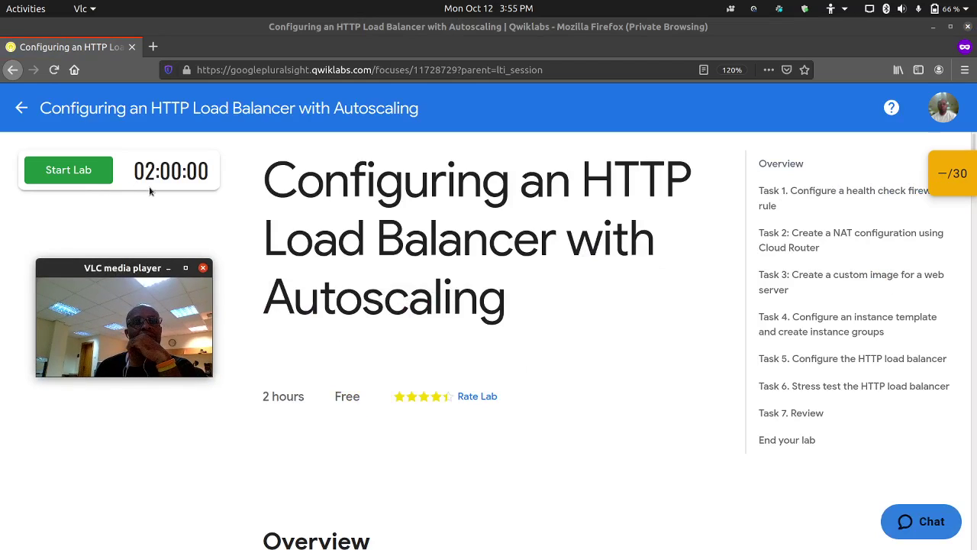
pyautogui.click(951, 176)
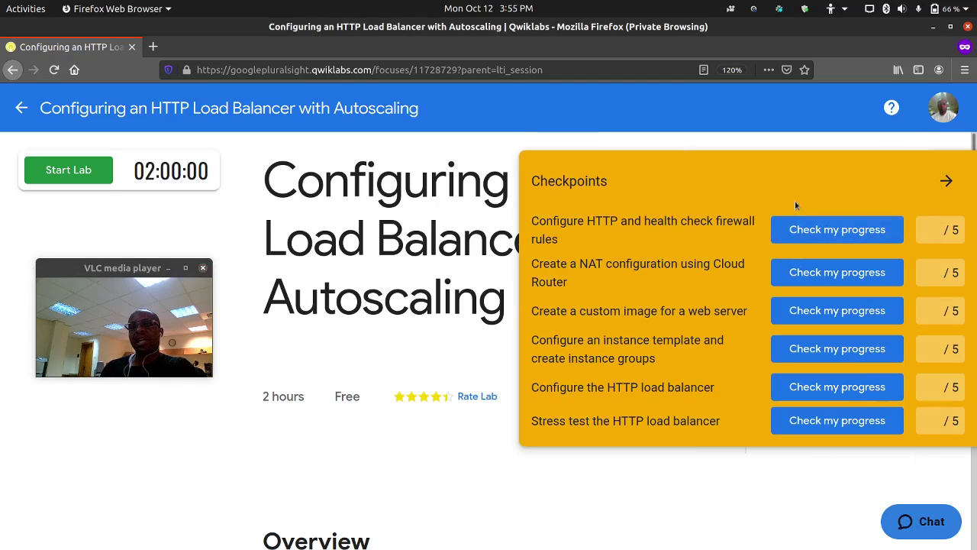
pyautogui.click(947, 181)
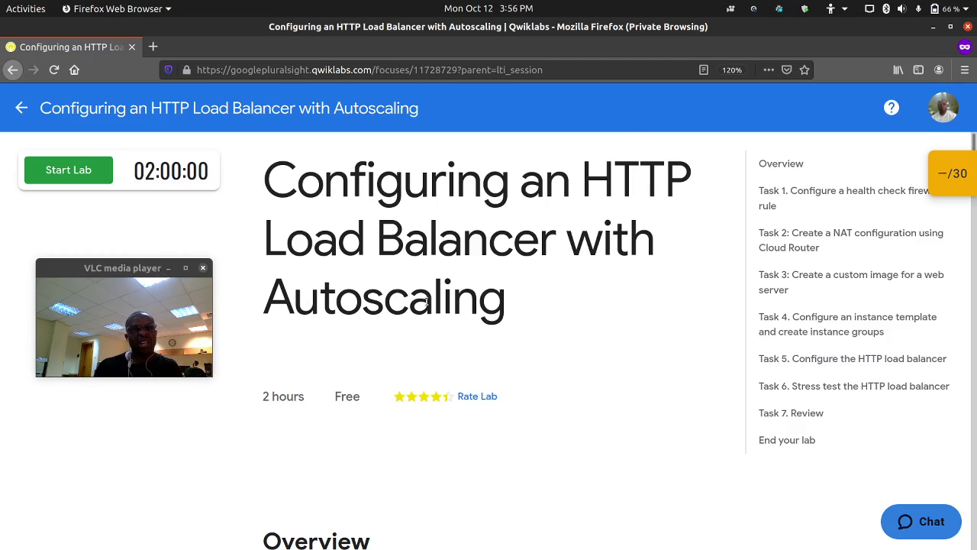
pyautogui.scroll(-5, 426, 303)
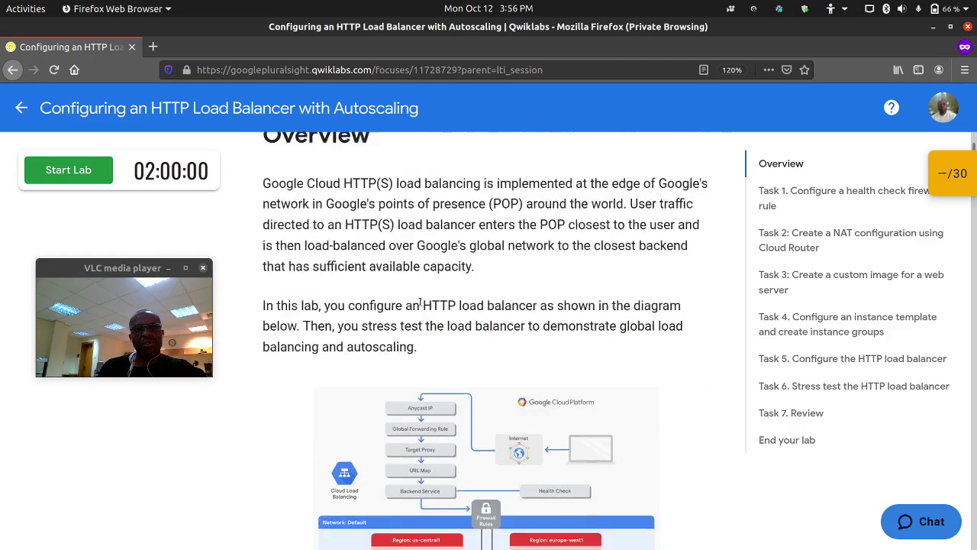
pyautogui.scroll(-3, 420, 303)
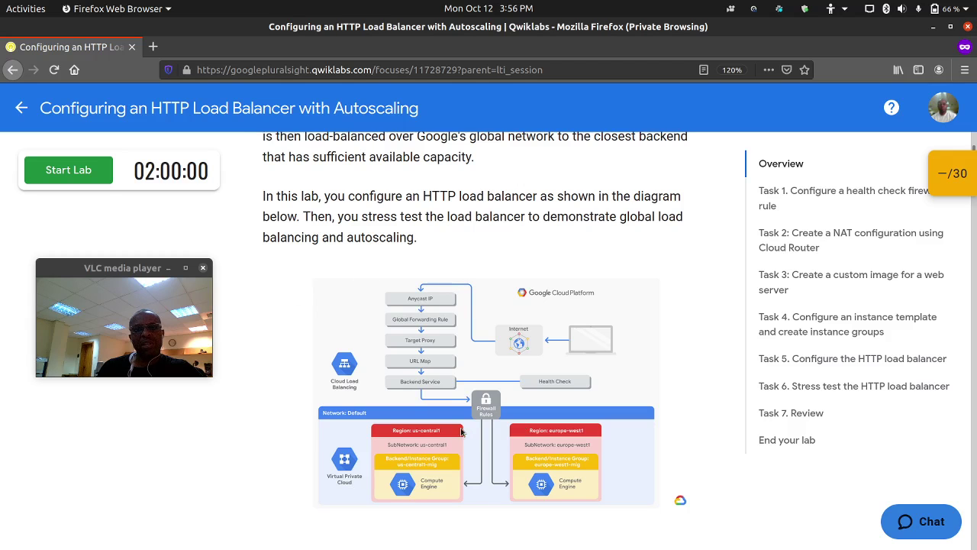
pyautogui.scroll(-5, 461, 433)
pyautogui.scroll(1, 335, 303)
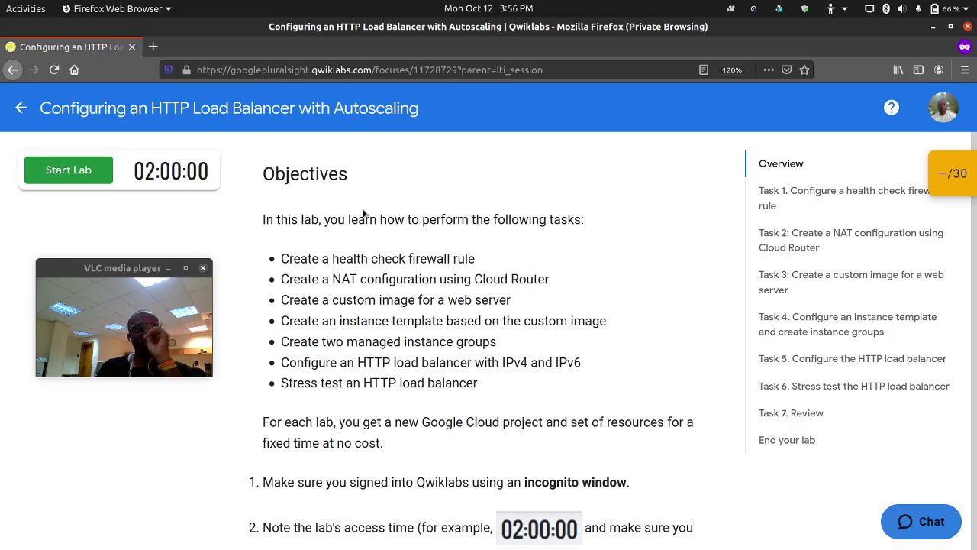
# Start the lab and complete the image verification by selecting all the crosswalk pictures, keeping the webcam window clear of the challenge.
pyautogui.click(90, 175)
pyautogui.click(42, 214)
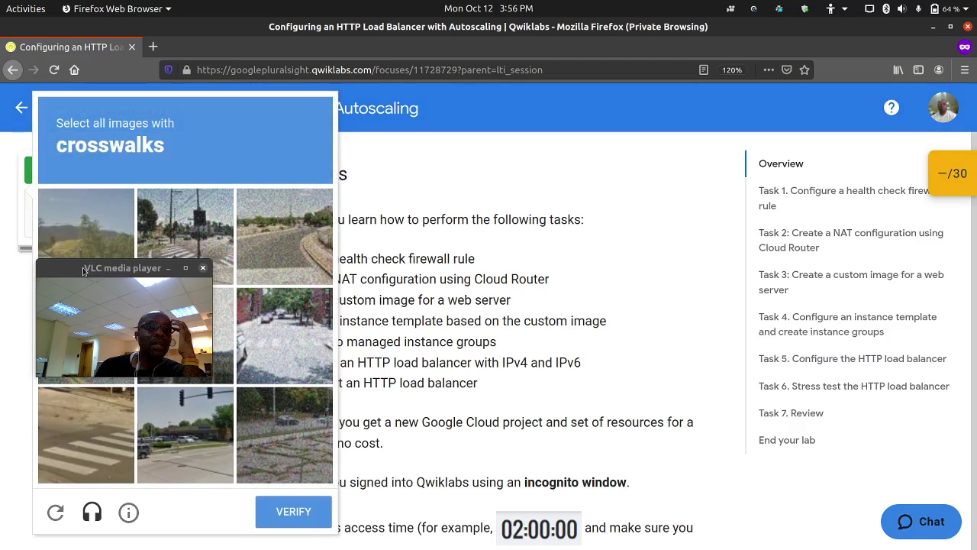
pyautogui.moveTo(82, 268); pyautogui.dragTo(584, 162)
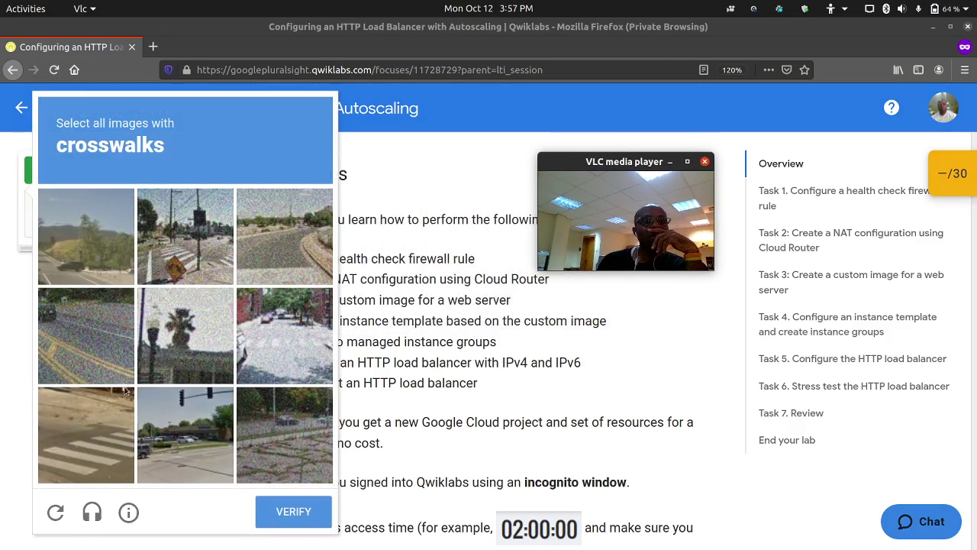
pyautogui.click(120, 418)
pyautogui.click(208, 257)
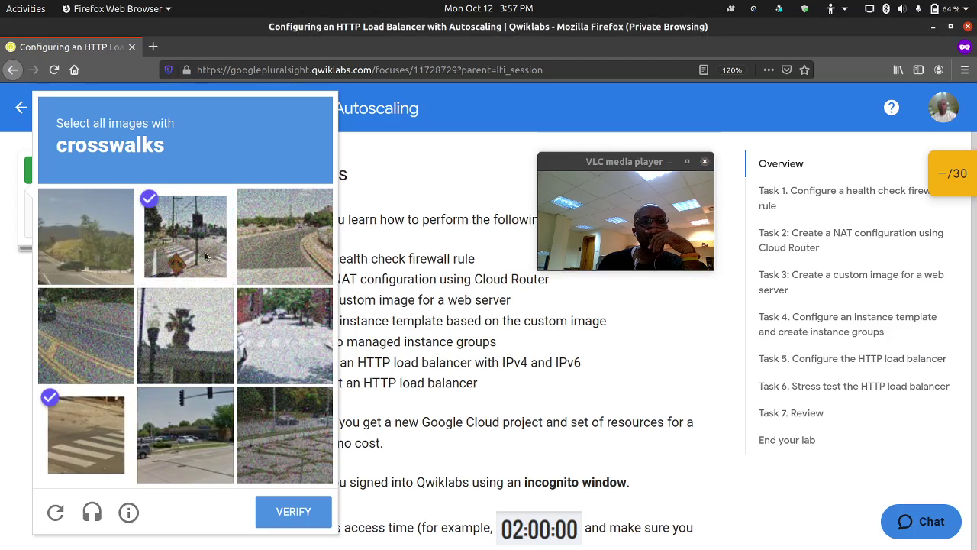
pyautogui.click(286, 509)
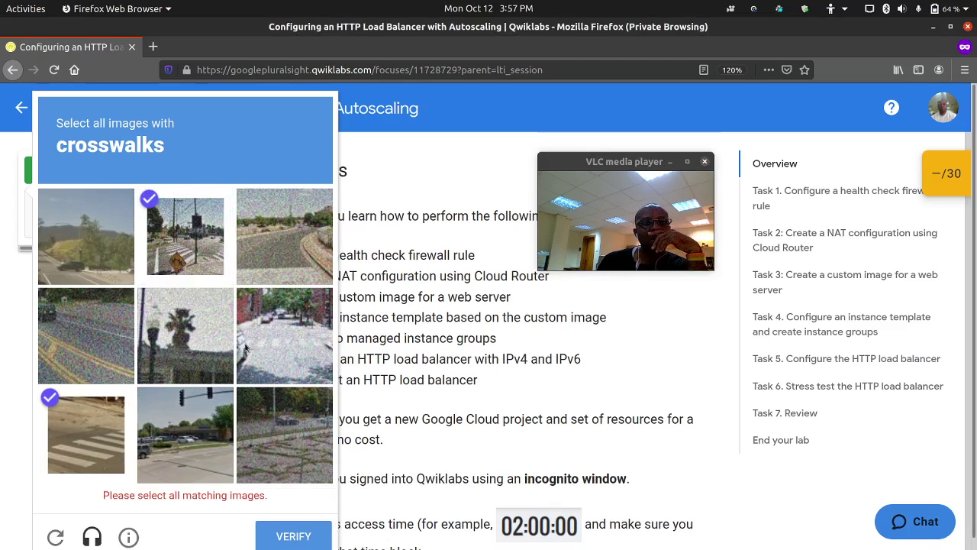
pyautogui.click(285, 325)
pyautogui.click(286, 518)
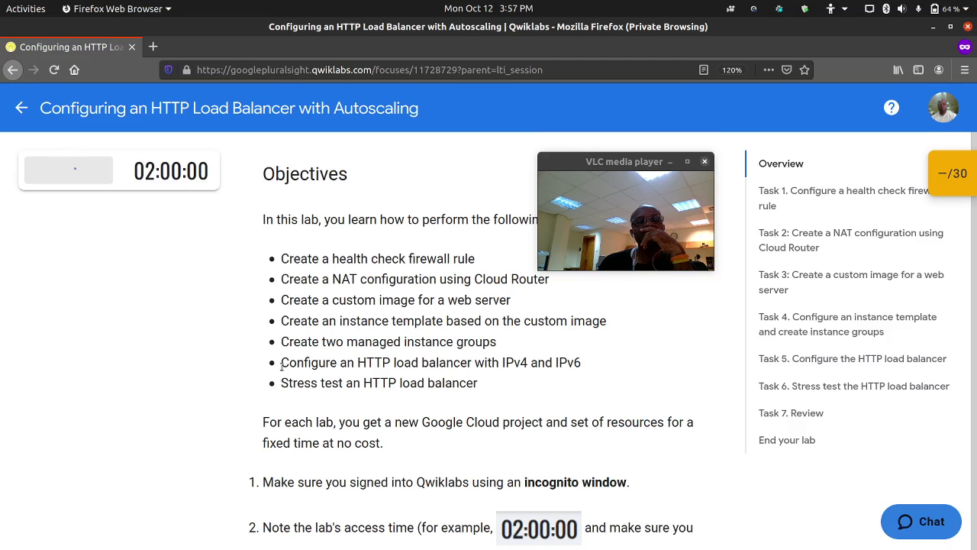
# Read the lab's setup notes and the Task 1 instructions for the health check firewall rule, including its source IP ranges and property values.
pyautogui.scroll(-1, 263, 364)
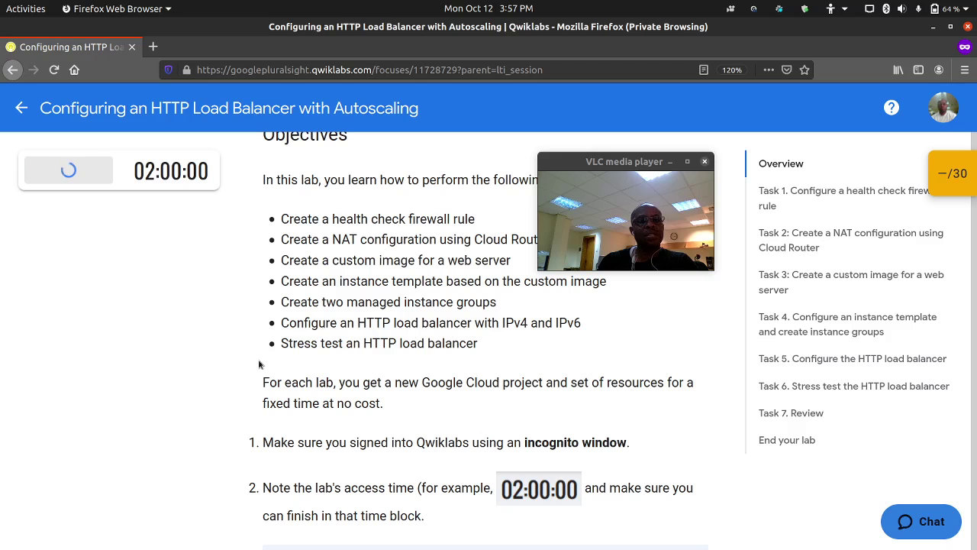
pyautogui.scroll(-10, 275, 364)
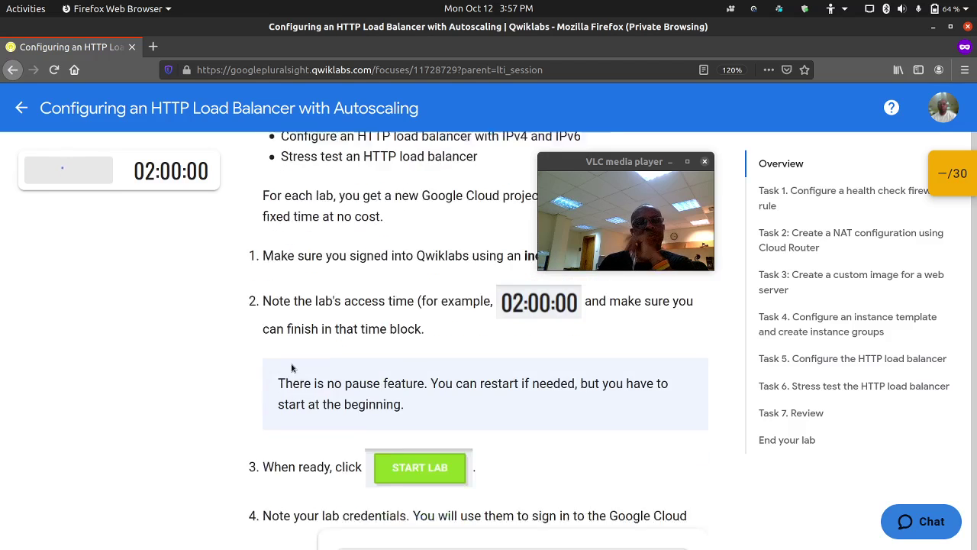
pyautogui.scroll(-14, 292, 367)
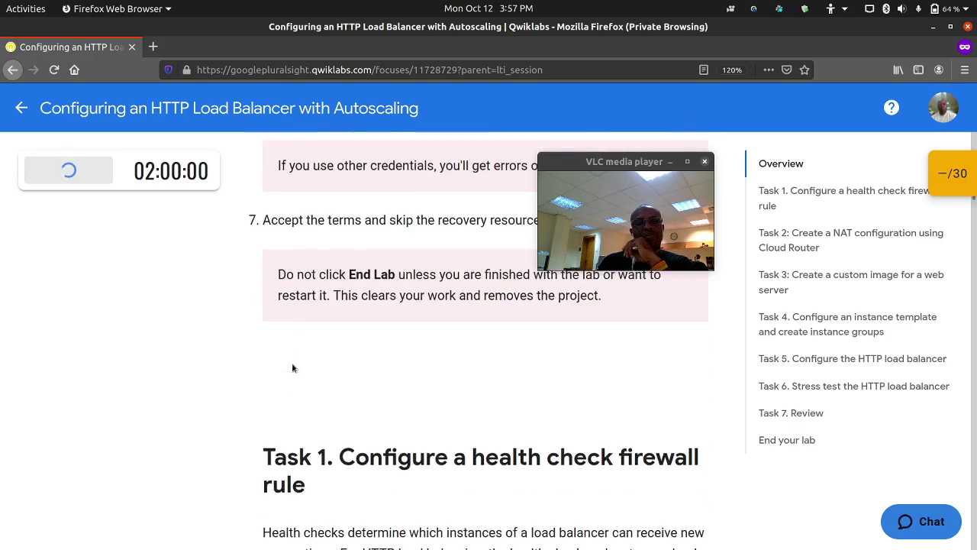
pyautogui.scroll(1, 292, 368)
pyautogui.scroll(1, 292, 366)
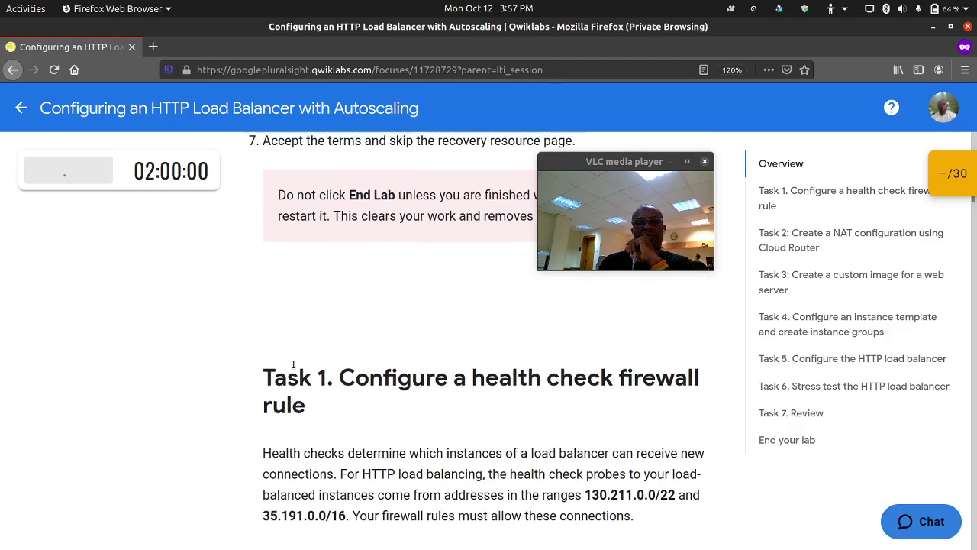
pyautogui.scroll(-1, 294, 365)
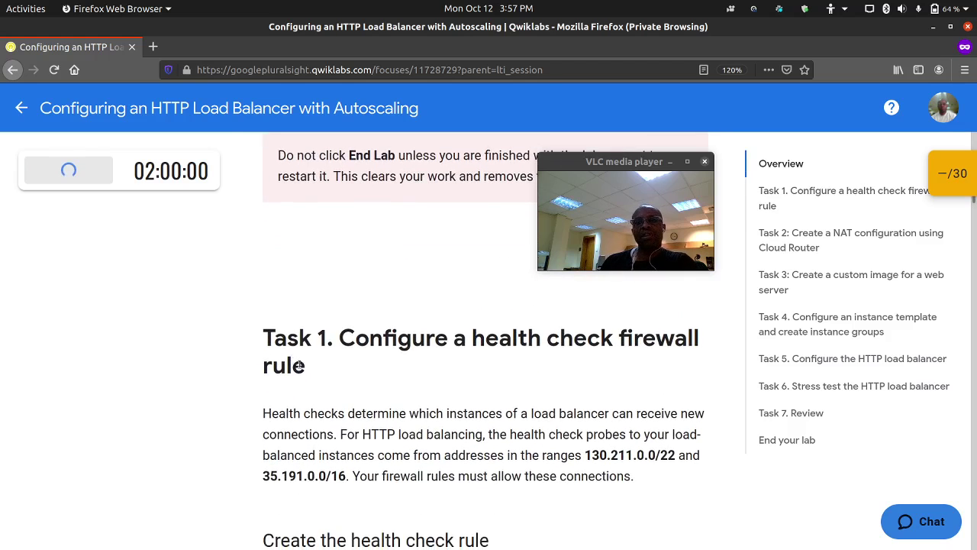
pyautogui.scroll(-2, 300, 367)
pyautogui.scroll(1, 421, 383)
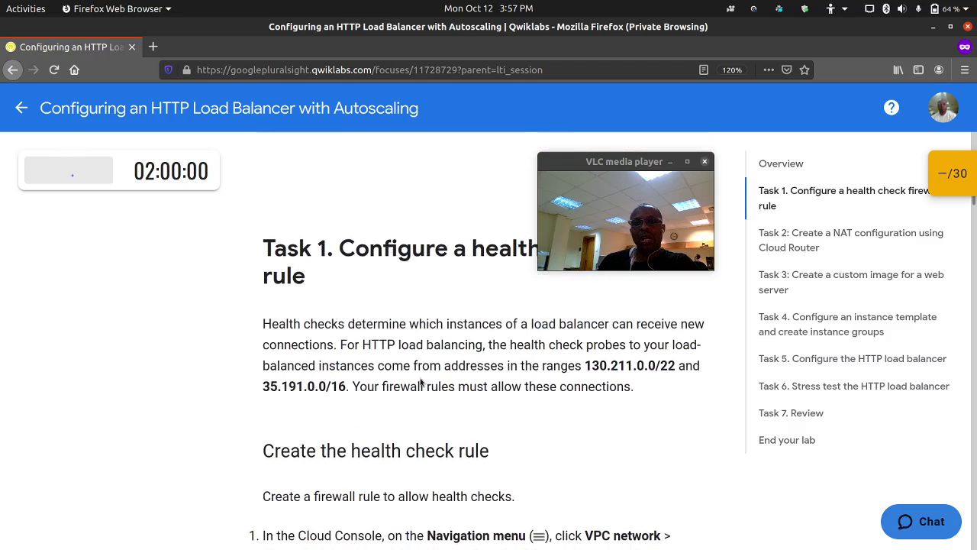
pyautogui.moveTo(586, 375); pyautogui.dragTo(345, 397)
pyautogui.click(237, 414)
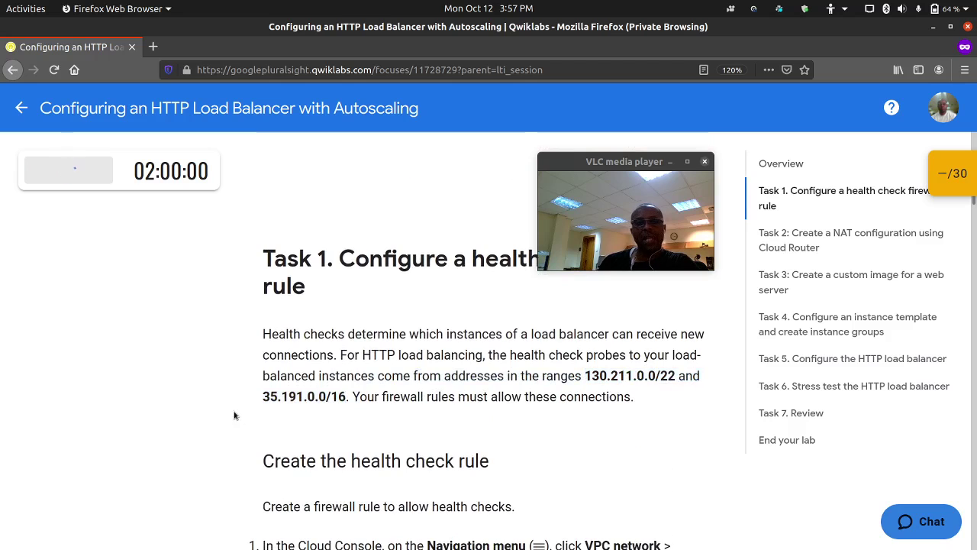
pyautogui.scroll(-2, 235, 416)
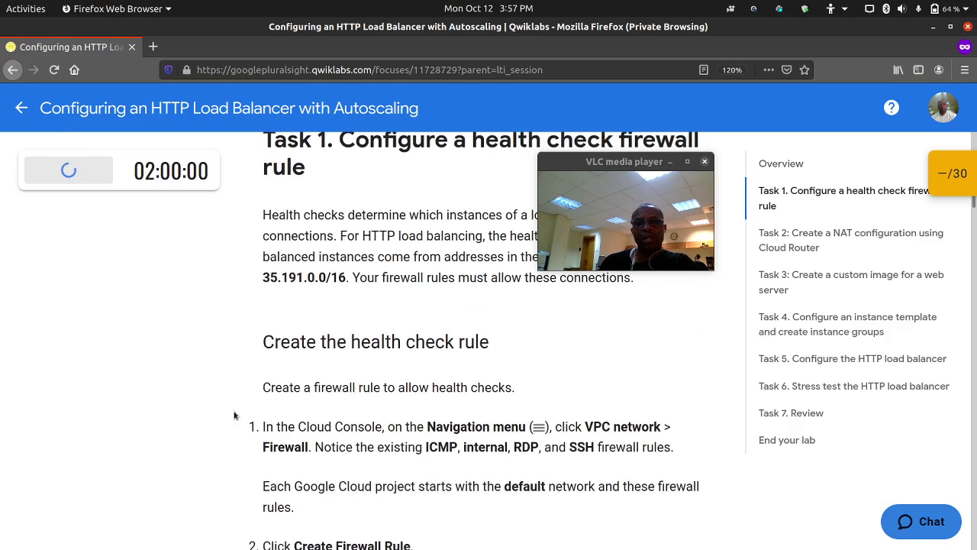
pyautogui.scroll(2, 235, 415)
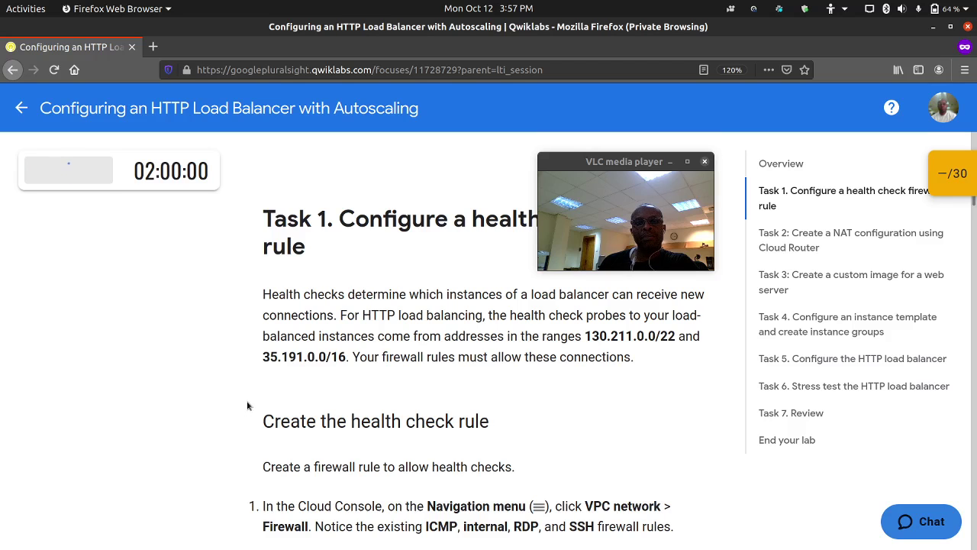
pyautogui.scroll(-4, 252, 403)
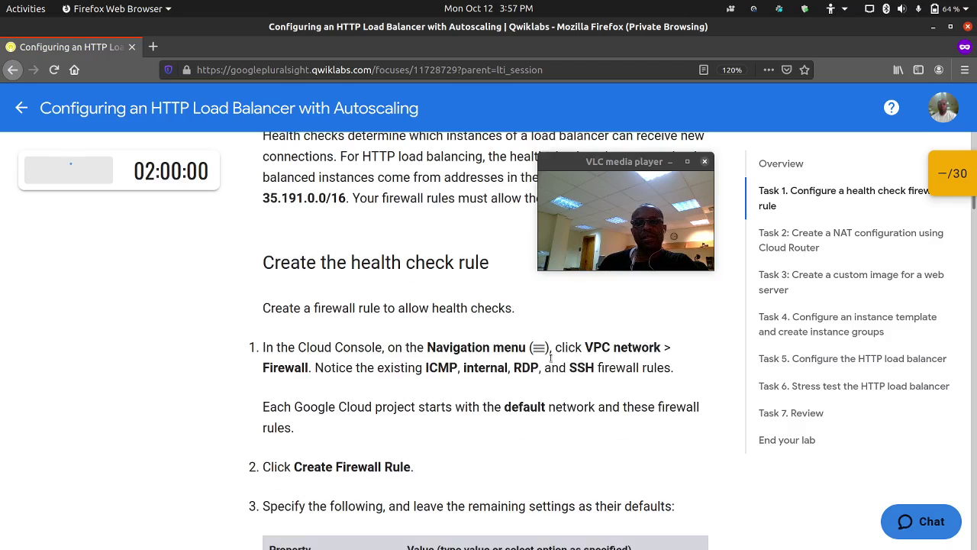
pyautogui.scroll(-5, 493, 350)
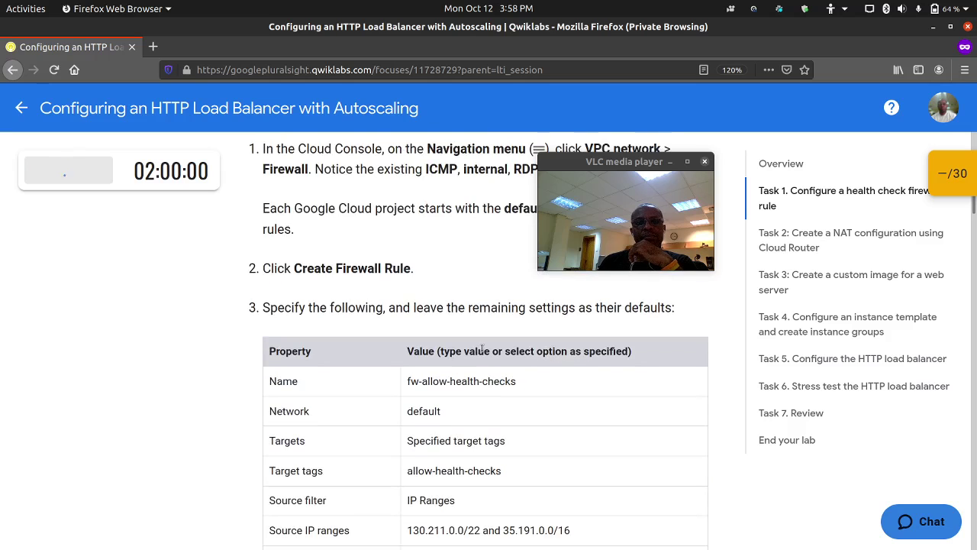
# Return to the start of the health check rule instructions and shift the webcam window away from the text.
pyautogui.scroll(2, 482, 349)
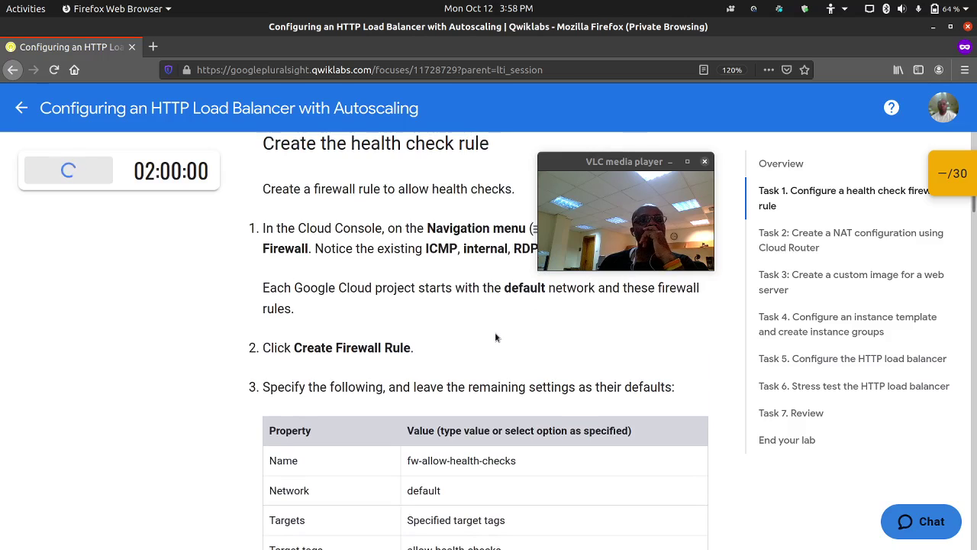
pyautogui.click(668, 162)
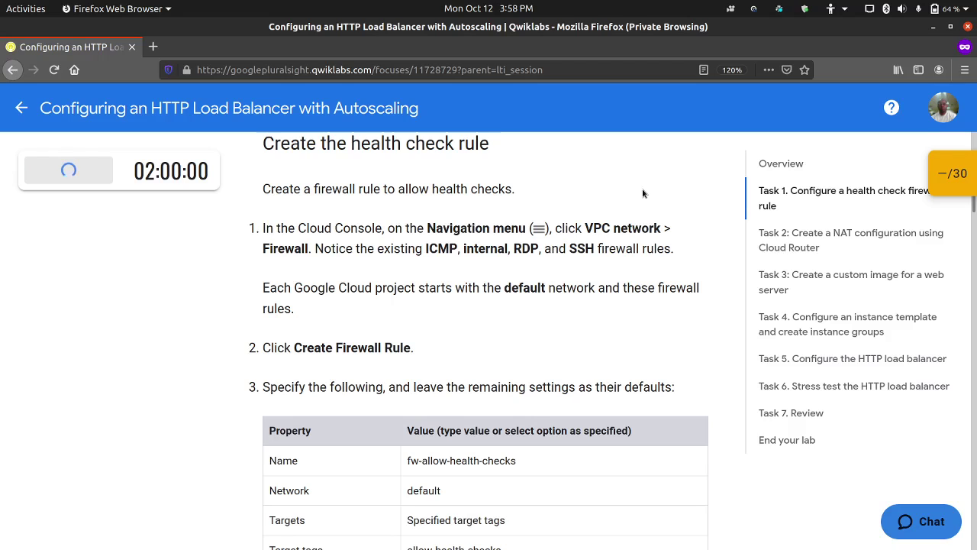
pyautogui.moveTo(838, 545)
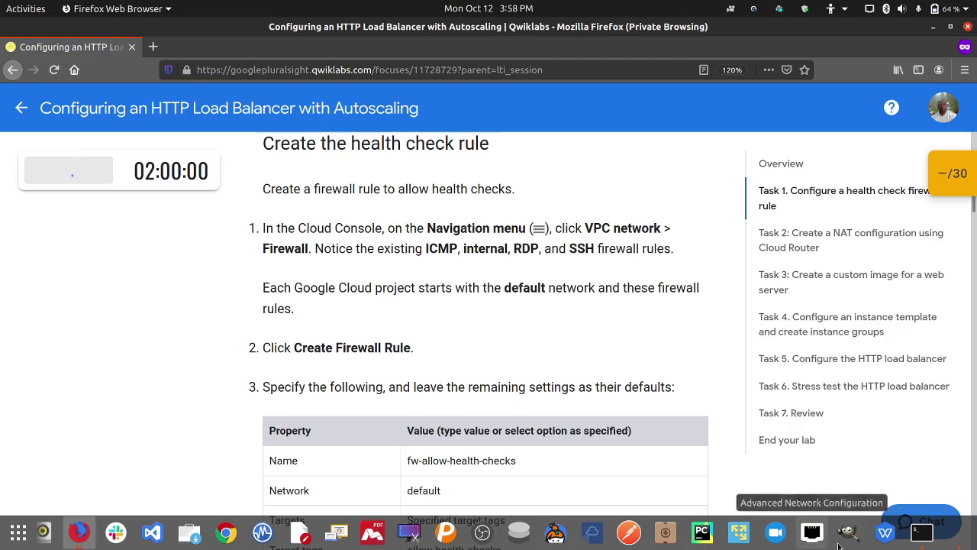
pyautogui.click(966, 543)
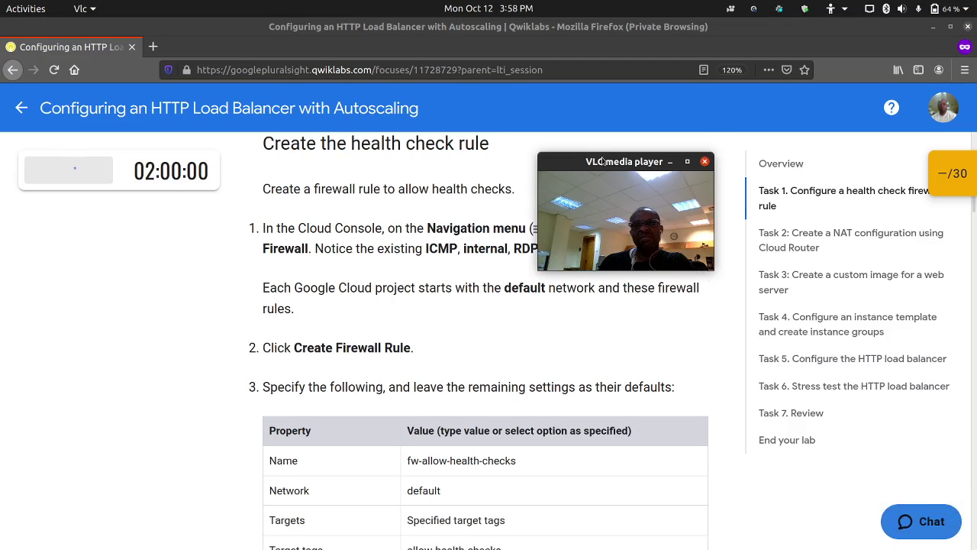
pyautogui.moveTo(603, 160); pyautogui.dragTo(674, 142)
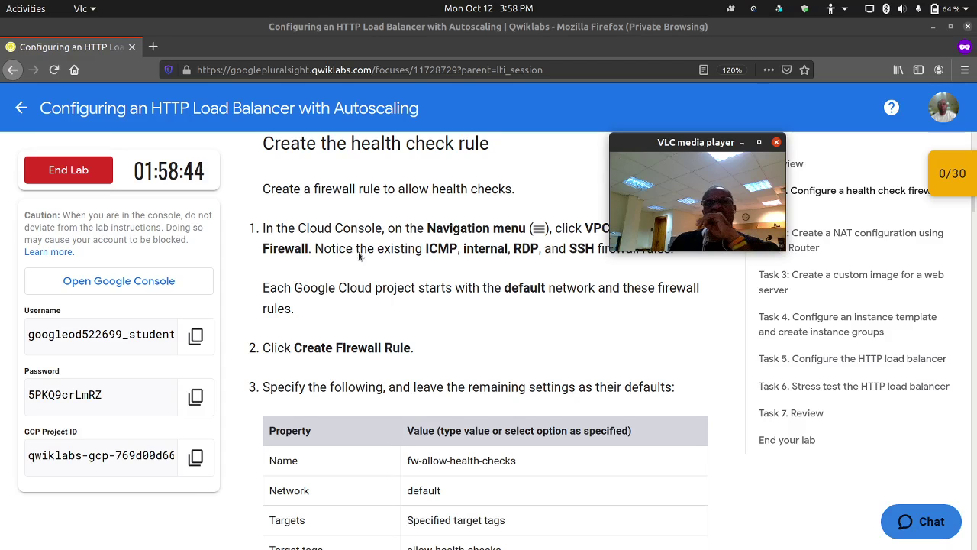
# Open the Google Console from the lab and submit the copied lab username in the Google sign-in form.
pyautogui.click(152, 283)
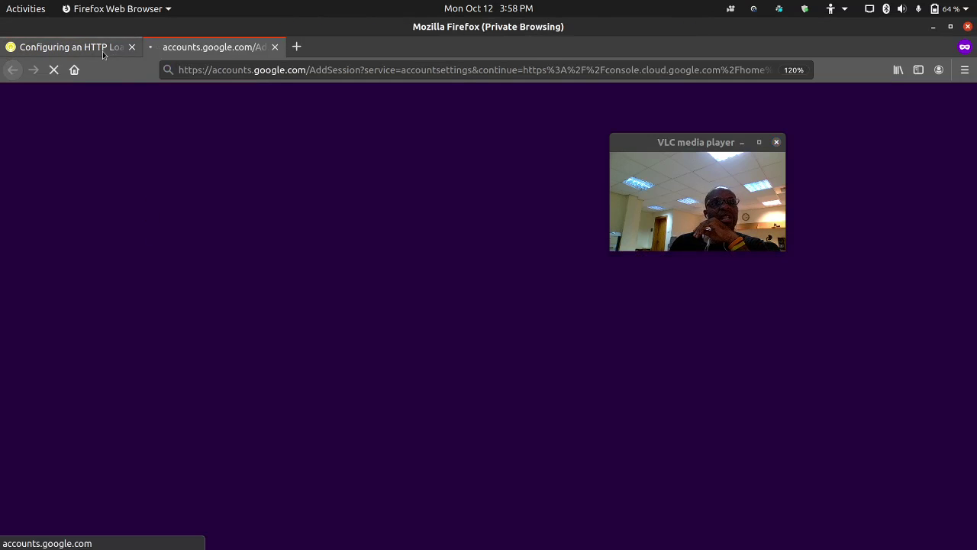
pyautogui.click(103, 47)
pyautogui.click(195, 336)
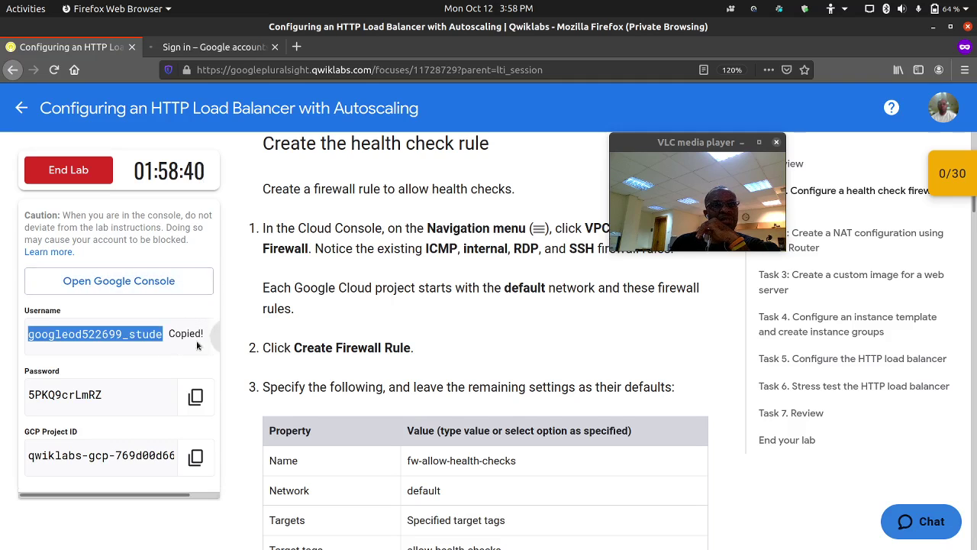
pyautogui.click(200, 46)
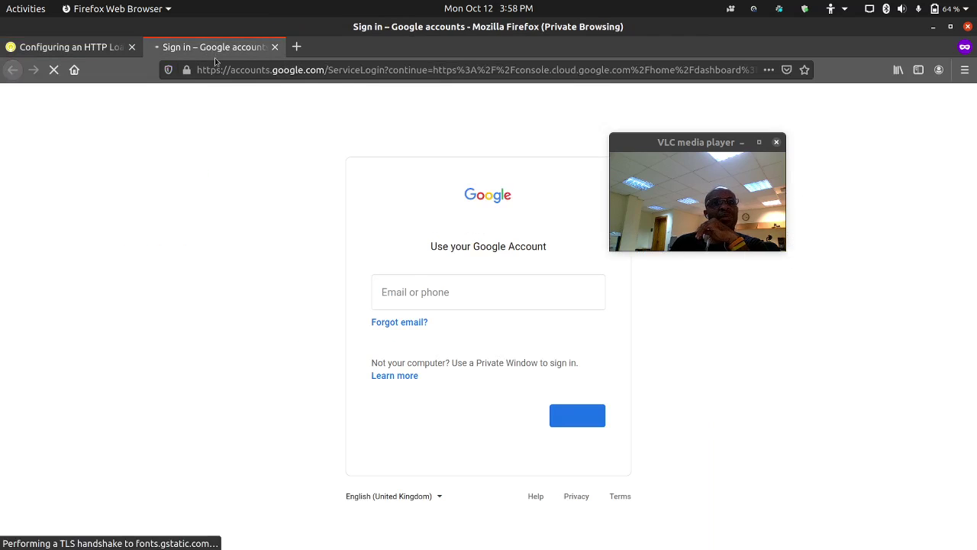
pyautogui.click(451, 290)
pyautogui.hotkey('ctrl', 'v')
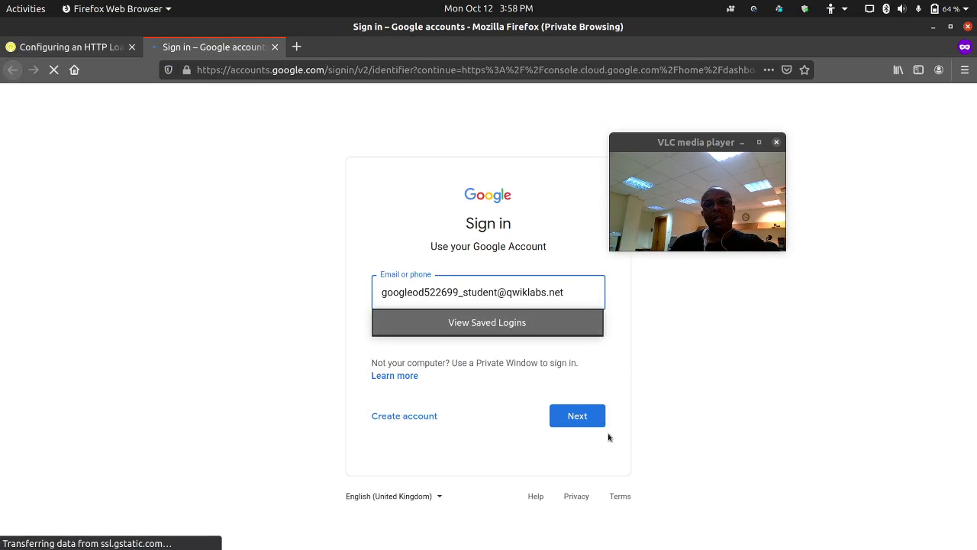
pyautogui.click(584, 409)
# Copy the lab account password into the Google sign-in, submit it, and accept the new account's terms.
pyautogui.click(69, 47)
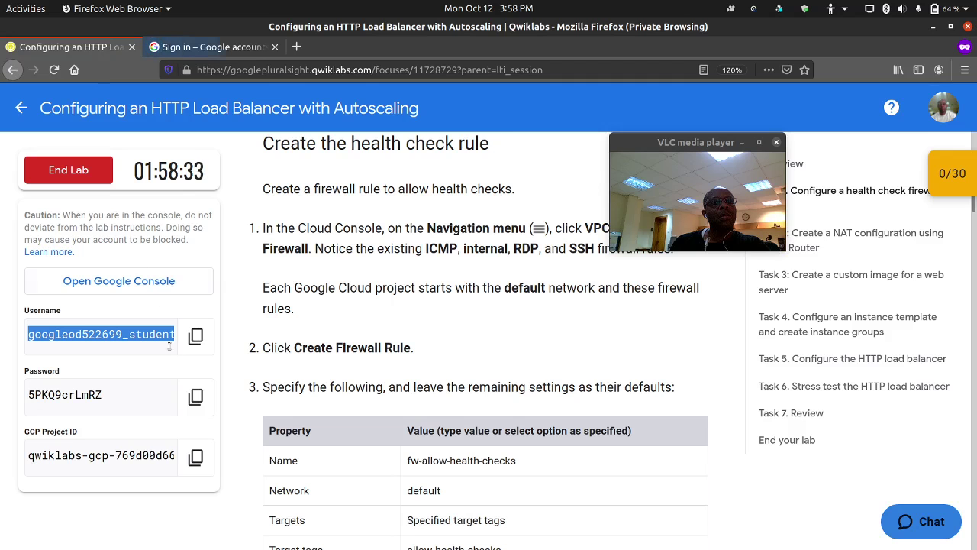
pyautogui.click(196, 400)
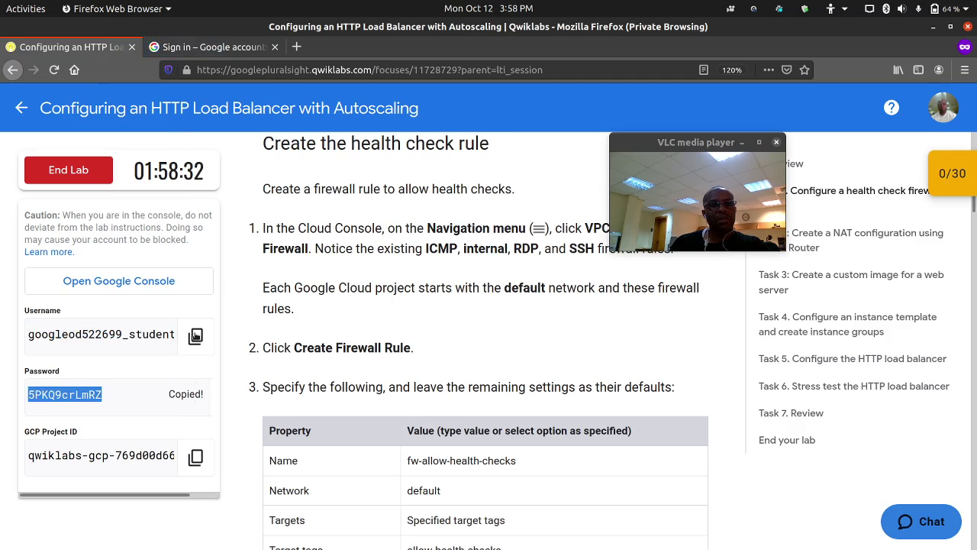
pyautogui.click(217, 42)
pyautogui.click(529, 323)
pyautogui.hotkey('ctrl', 'v')
pyautogui.click(581, 361)
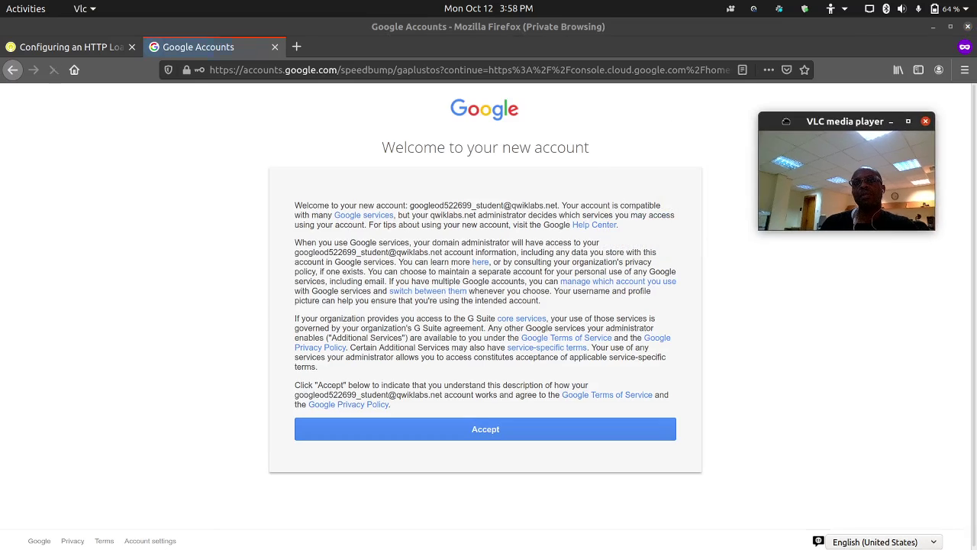
pyautogui.click(498, 433)
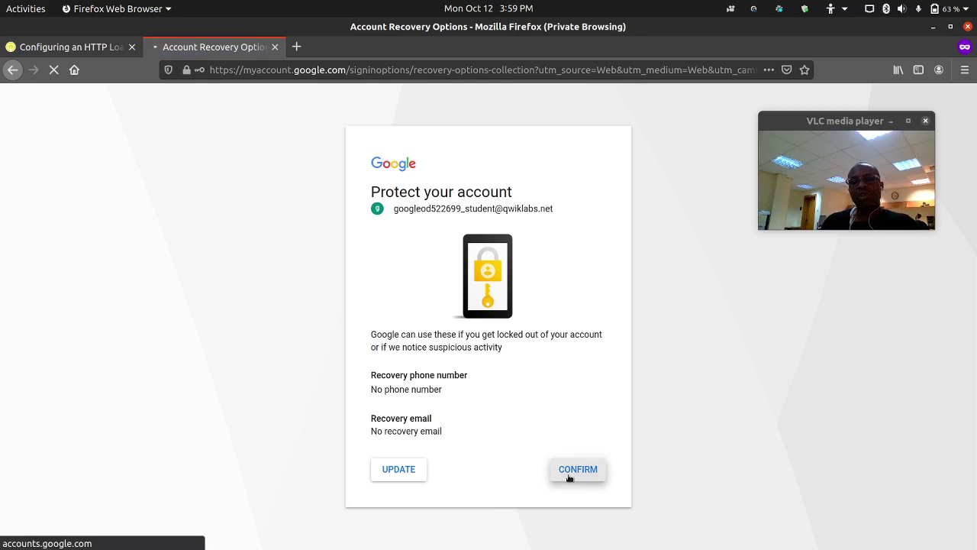
# Review the lab's firewall rule values, including network and target tags, while the Google Cloud console loads.
pyautogui.click(84, 50)
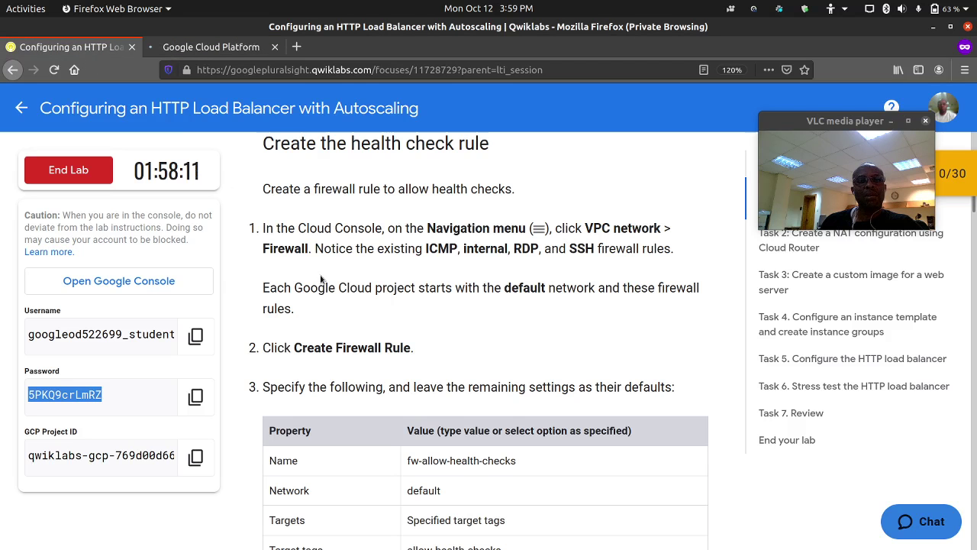
pyautogui.scroll(1, 322, 275)
pyautogui.scroll(-5, 322, 274)
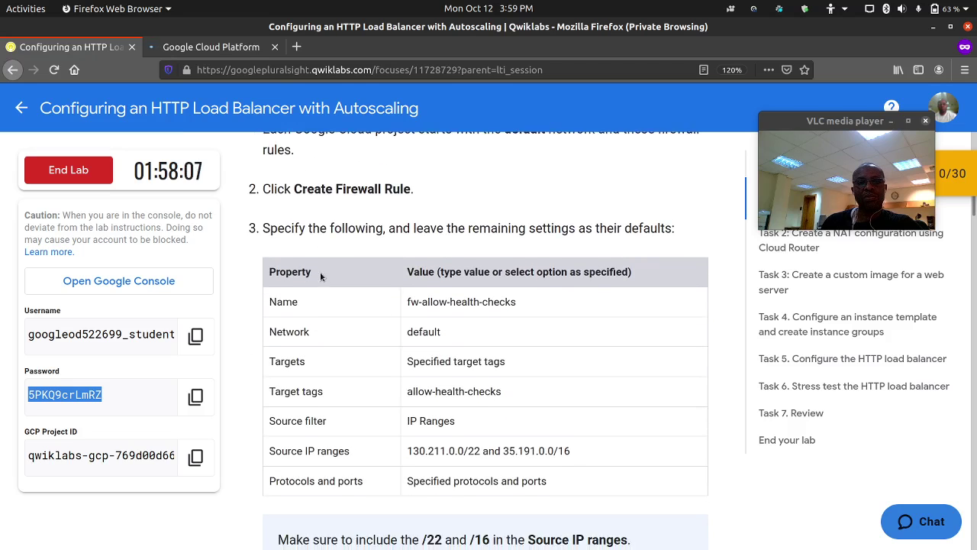
pyautogui.scroll(1, 320, 272)
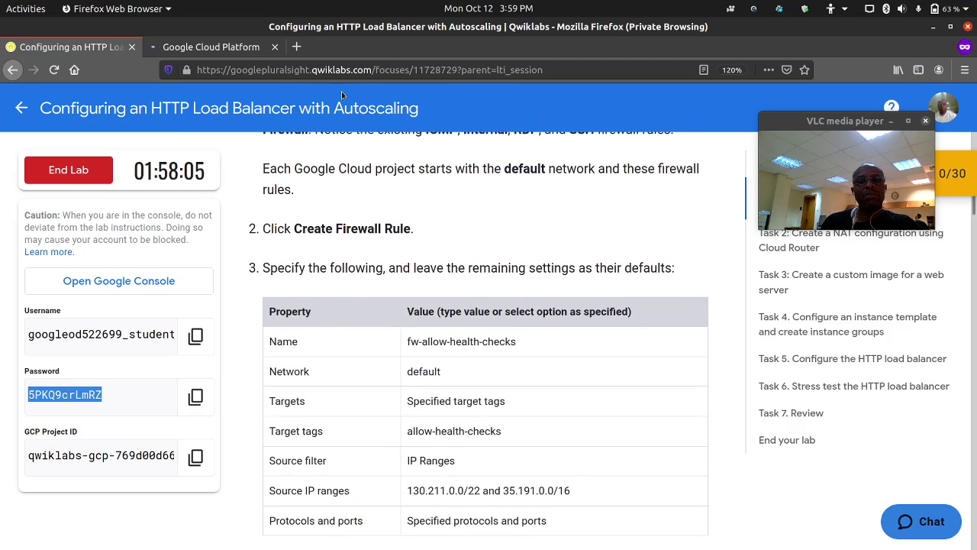
pyautogui.click(249, 48)
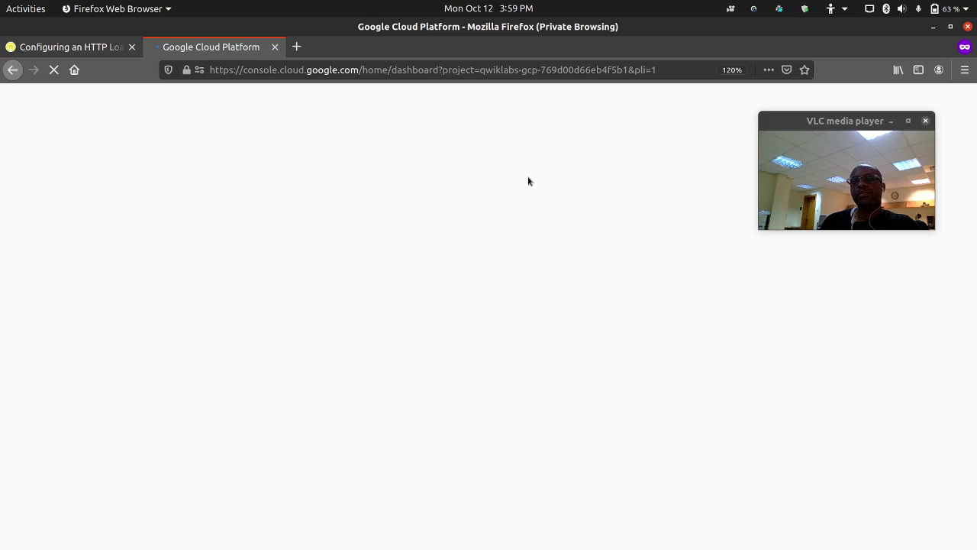
pyautogui.click(68, 46)
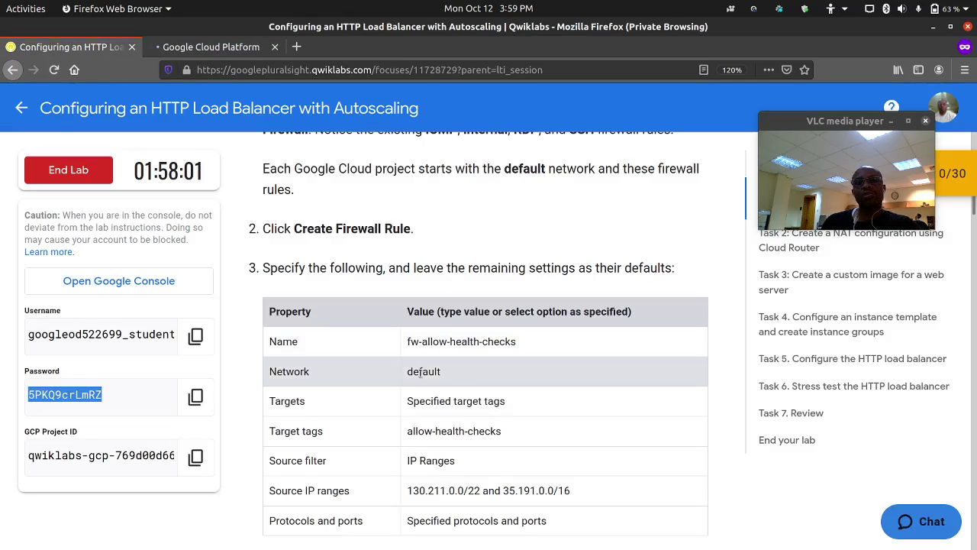
pyautogui.moveTo(443, 373)
pyautogui.mouseDown()
pyautogui.moveTo(407, 377)
pyautogui.moveTo(410, 403)
pyautogui.moveTo(507, 404)
pyautogui.moveTo(490, 433)
pyautogui.moveTo(407, 432)
pyautogui.mouseUp()
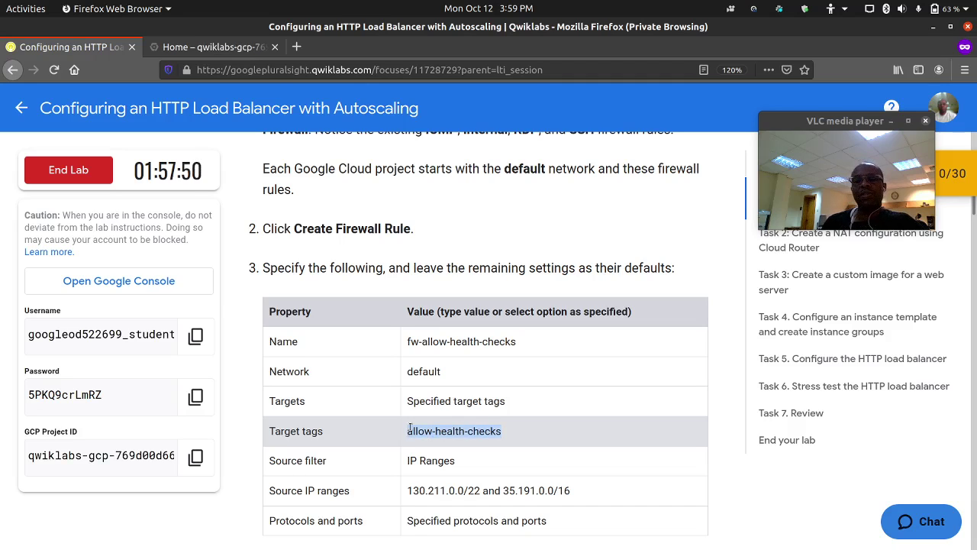
pyautogui.click(439, 433)
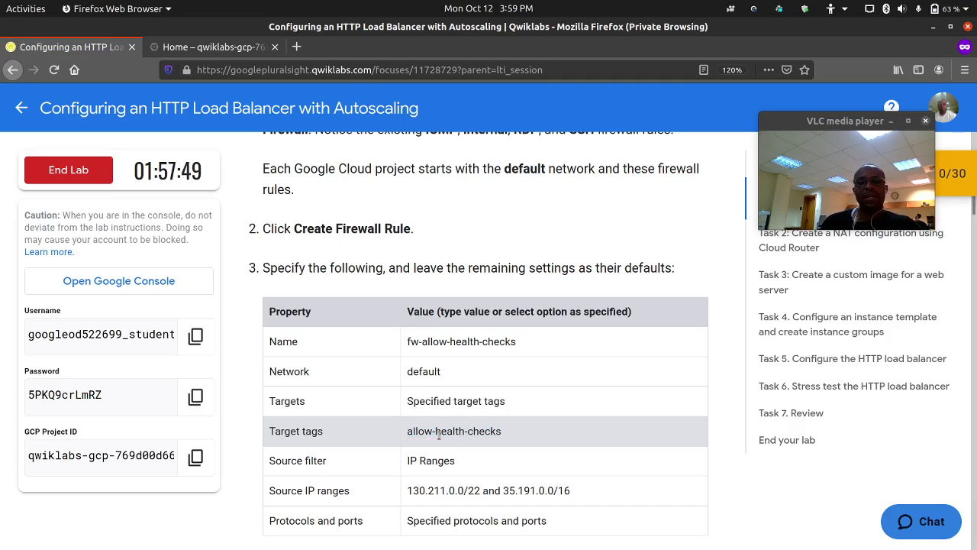
# Agree to the Google Cloud Platform Terms of Service in the console and move the webcam window below the header.
pyautogui.click(231, 52)
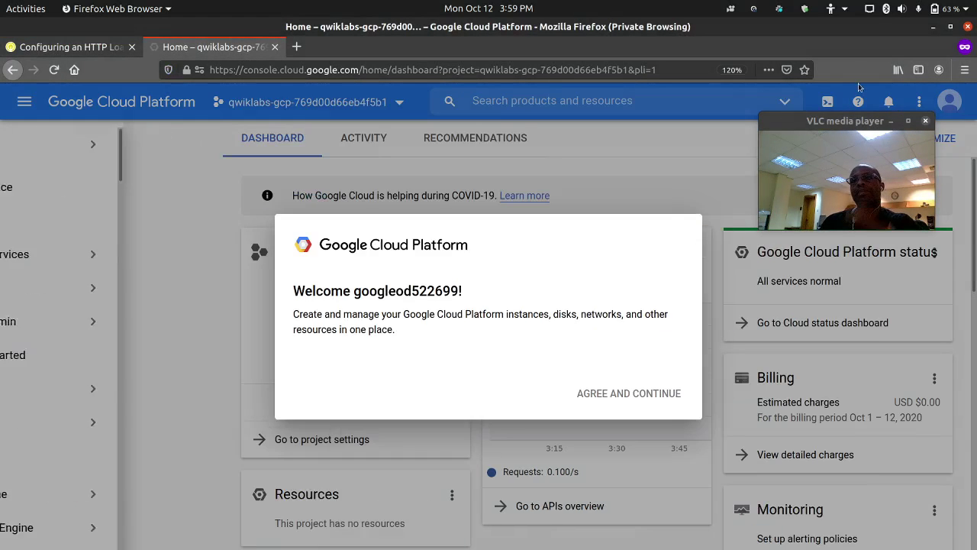
pyautogui.click(329, 345)
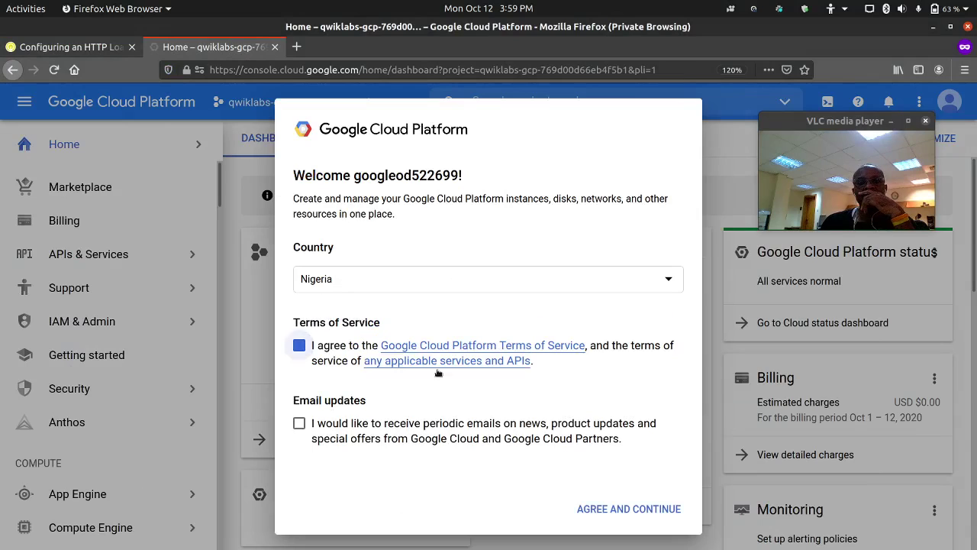
pyautogui.click(599, 509)
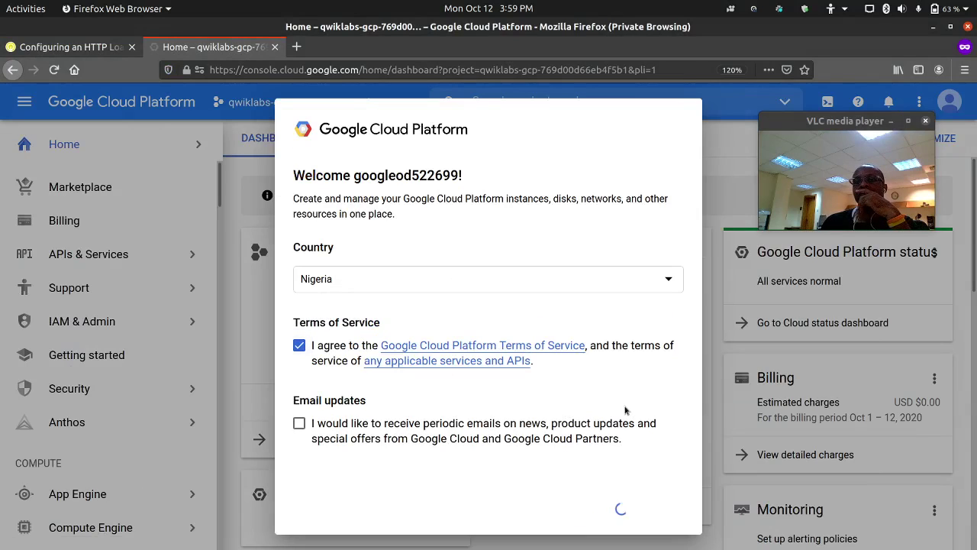
pyautogui.moveTo(784, 126); pyautogui.dragTo(776, 157)
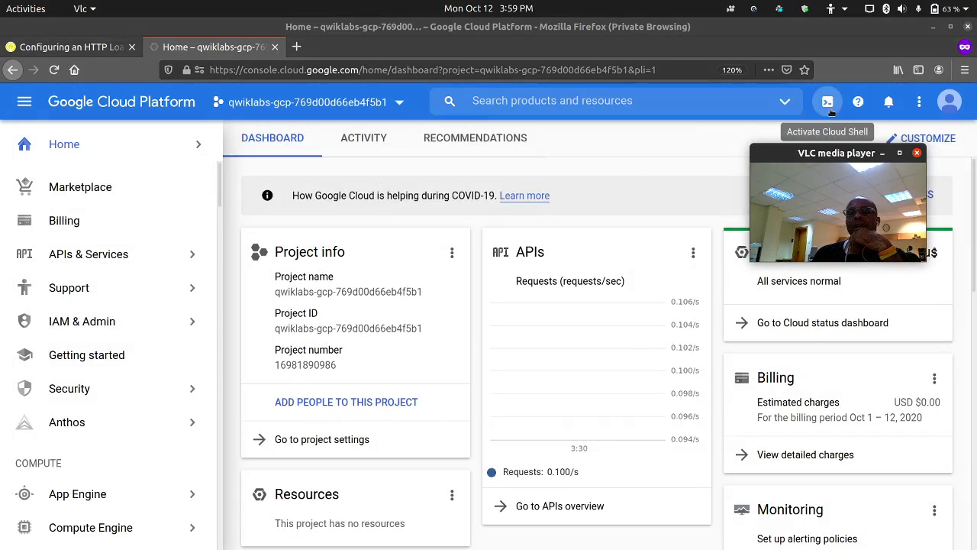
# Open the Firewall page of VPC network in the Google Cloud console.
pyautogui.scroll(-5, 115, 343)
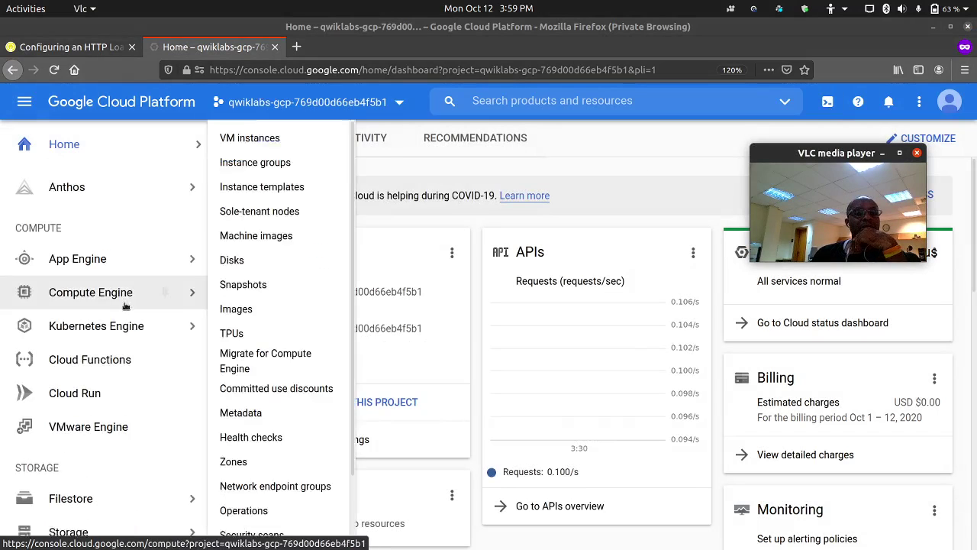
pyautogui.scroll(-6, 125, 305)
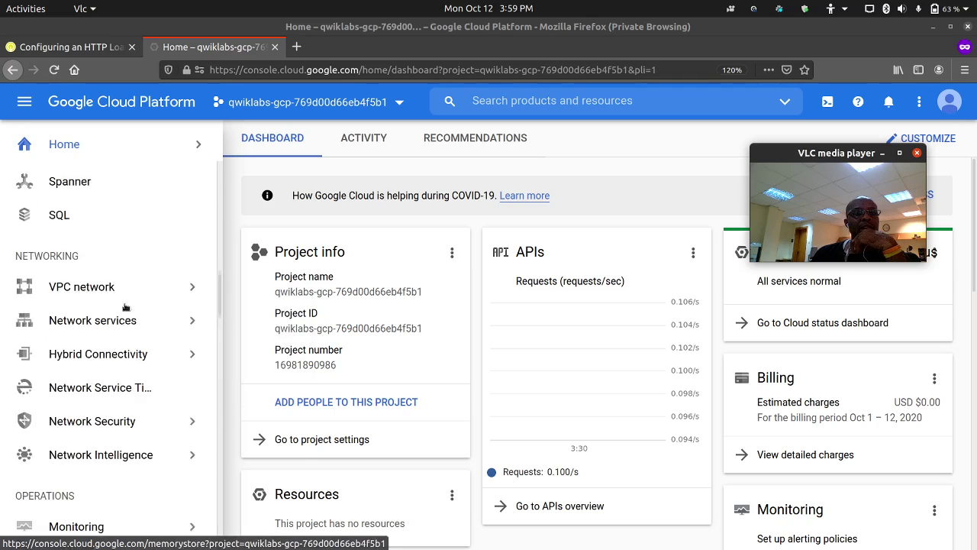
pyautogui.moveTo(97, 277)
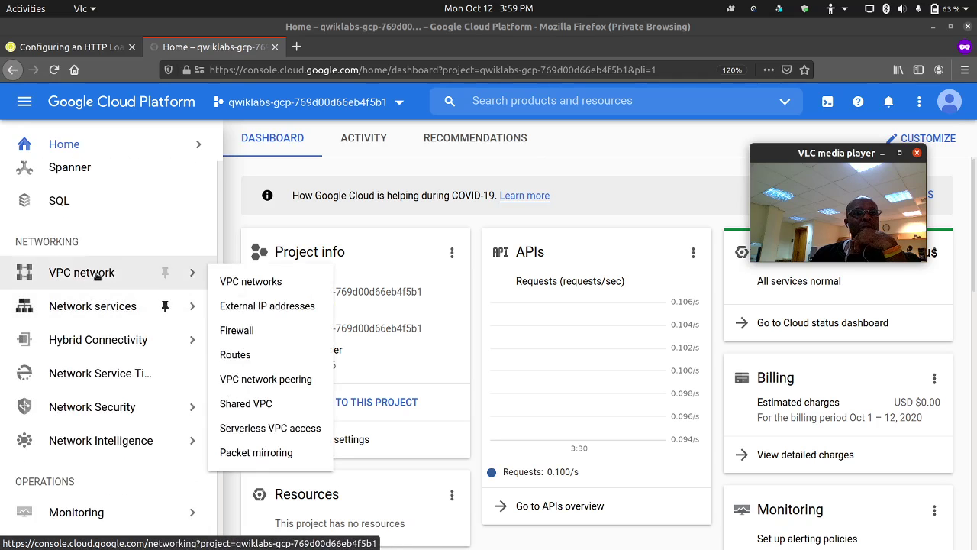
pyautogui.click(251, 334)
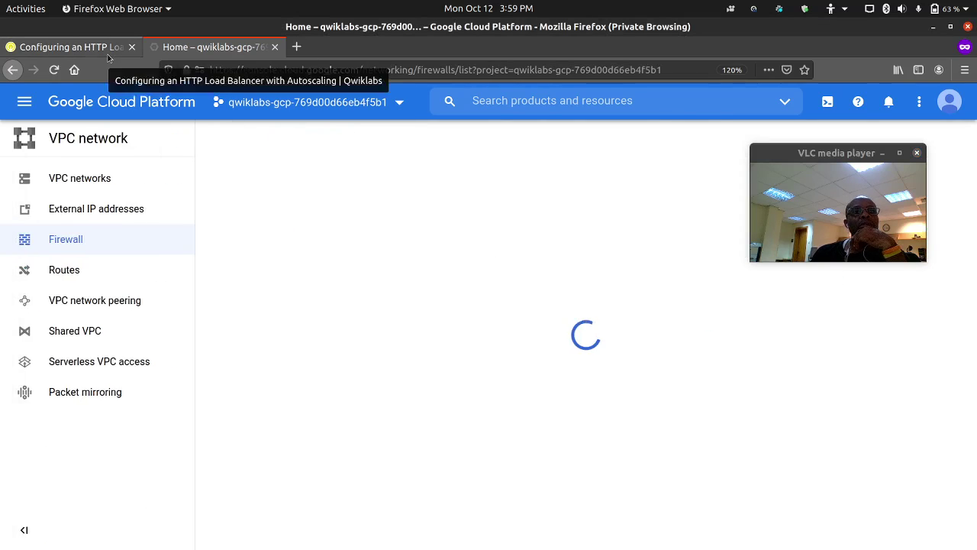
# Copy the rule name from the lab instructions and create a new firewall rule named fw-allow-health-checks.
pyautogui.click(107, 47)
pyautogui.tripleClick(435, 341)
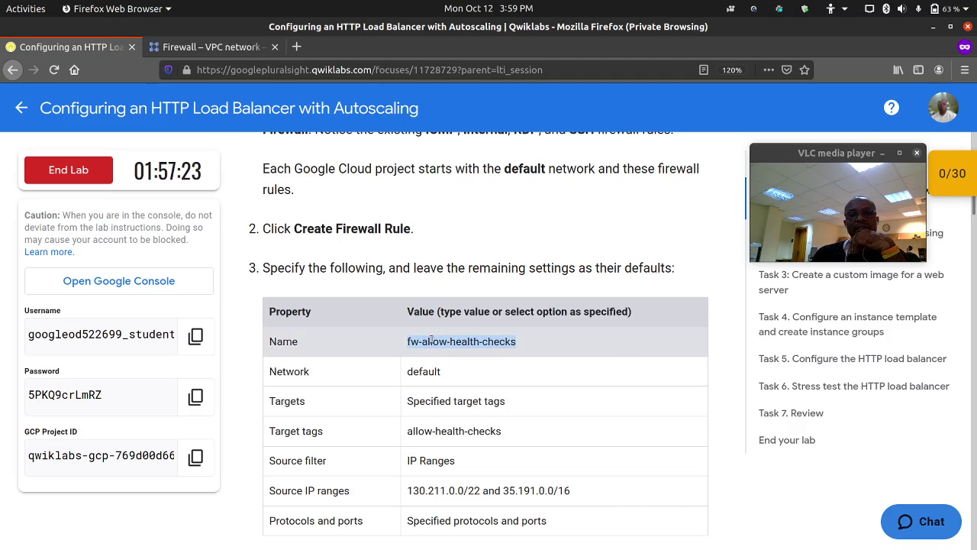
pyautogui.rightClick(441, 348)
pyautogui.click(458, 348)
pyautogui.click(214, 47)
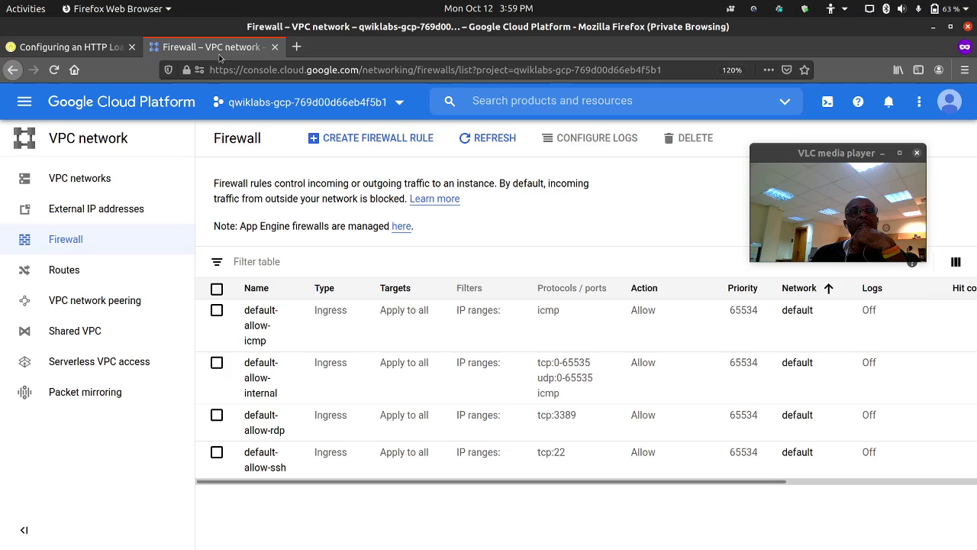
pyautogui.click(393, 139)
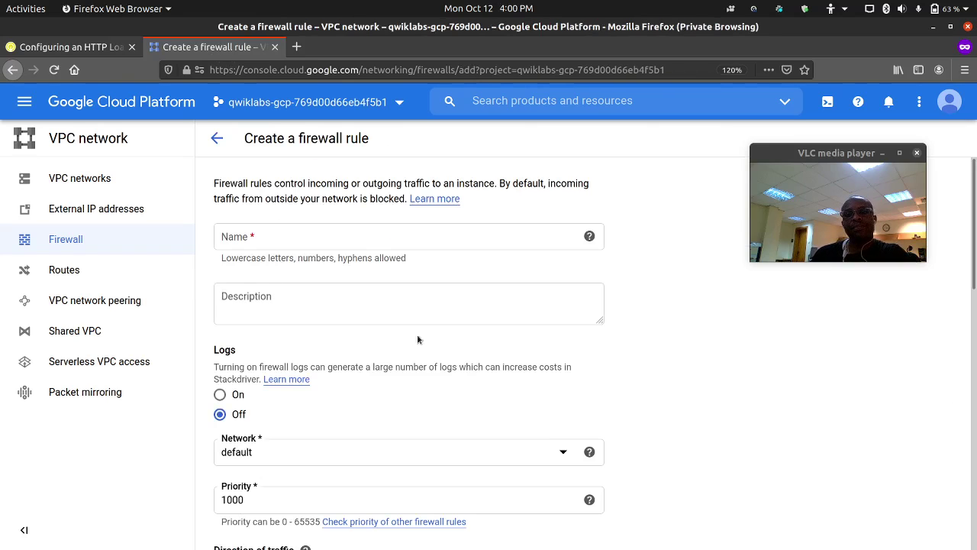
pyautogui.click(332, 242)
pyautogui.hotkey('ctrl', 'v')
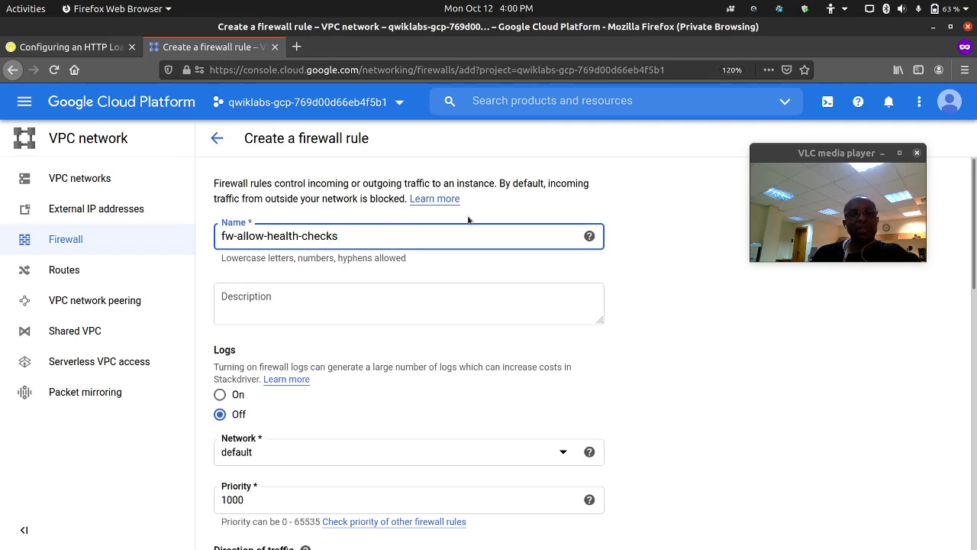
# Enlarge the firewall rule form to 133% zoom and return to the lab's table of rule values.
pyautogui.click(965, 69)
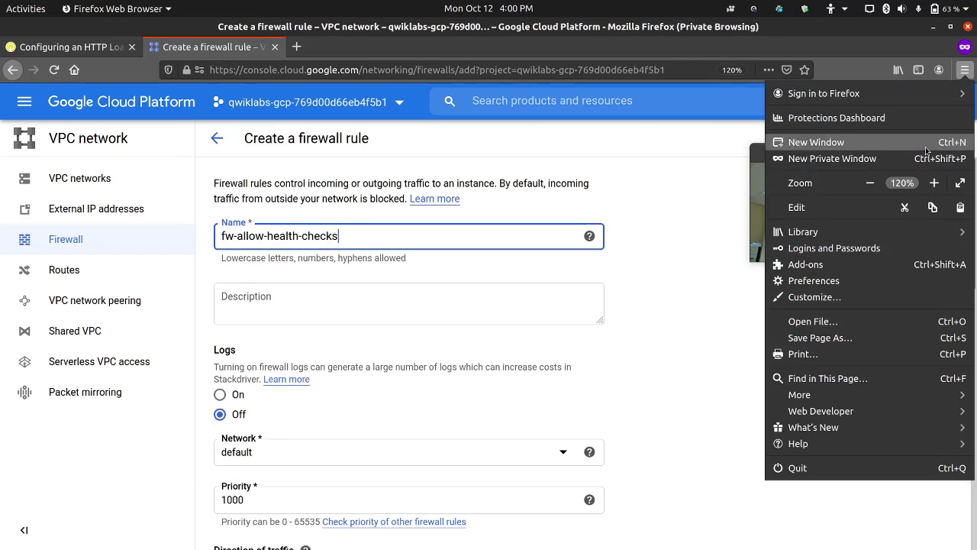
pyautogui.click(933, 184)
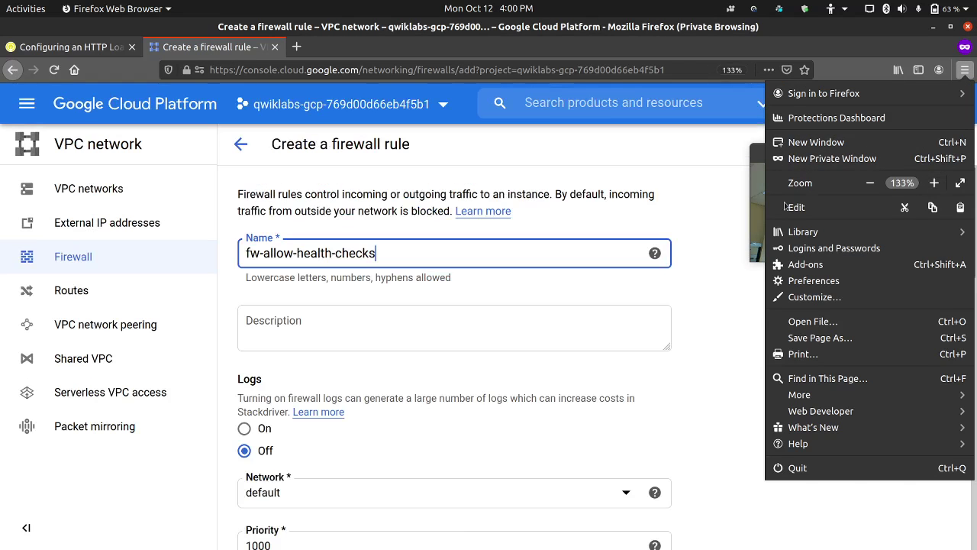
pyautogui.click(692, 186)
pyautogui.click(76, 48)
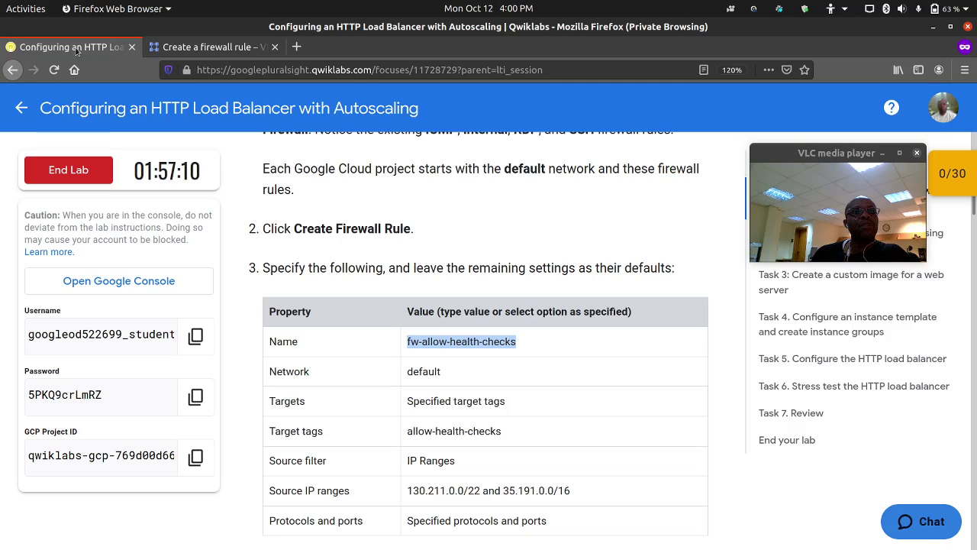
# Enlarge the lab instructions page to 133% zoom and return to its table of firewall rule values.
pyautogui.click(965, 69)
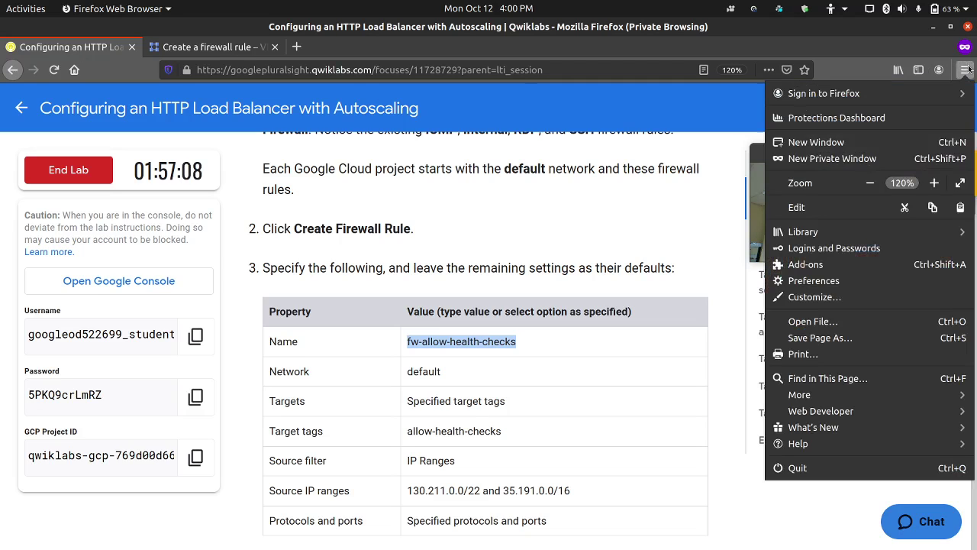
pyautogui.click(934, 183)
pyautogui.click(206, 47)
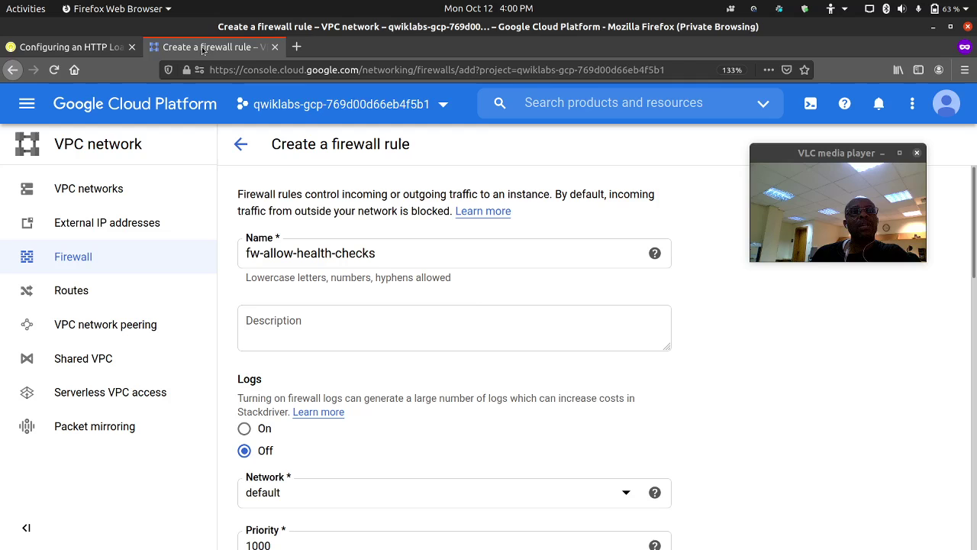
pyautogui.click(76, 47)
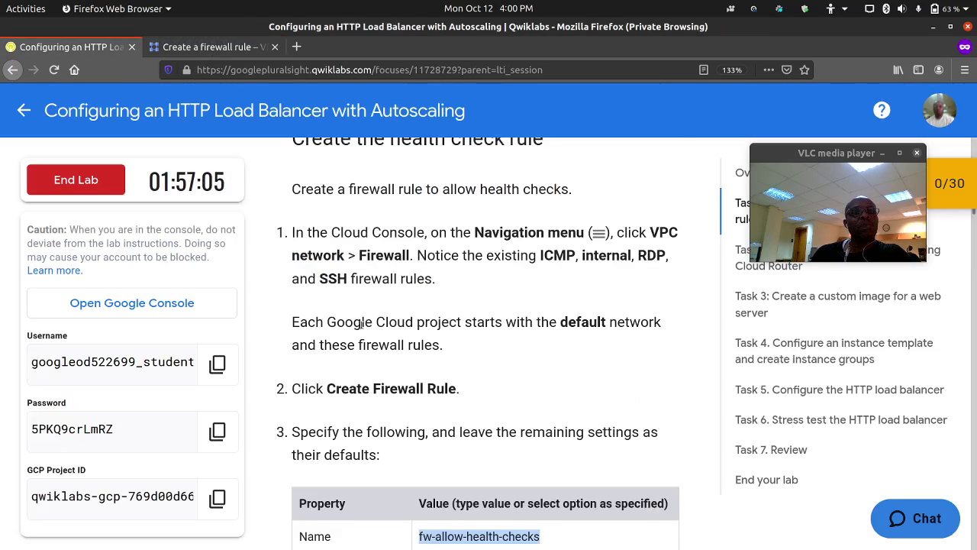
pyautogui.scroll(-4, 363, 321)
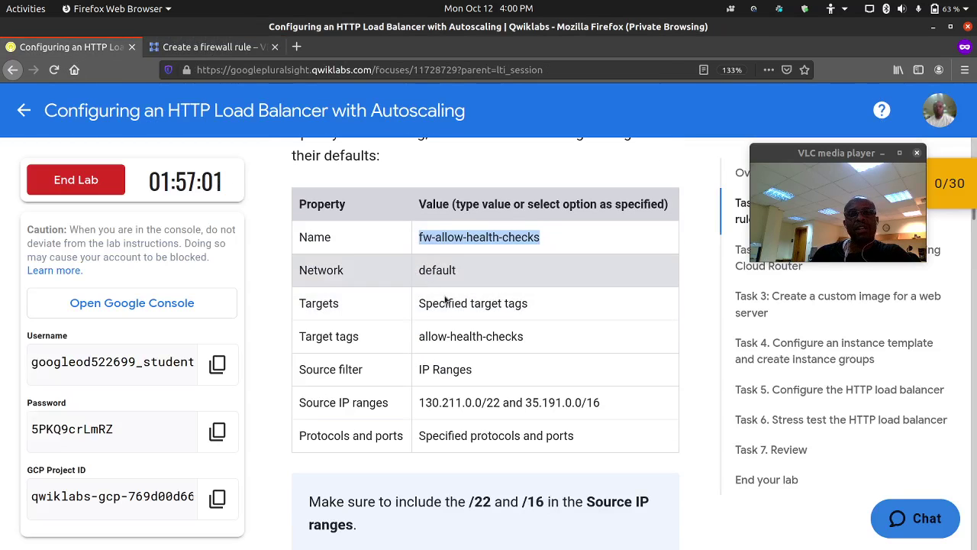
# Copy the target tag allow-health-checks from the lab instructions and add it to the firewall rule's target tags.
pyautogui.tripleClick(464, 336)
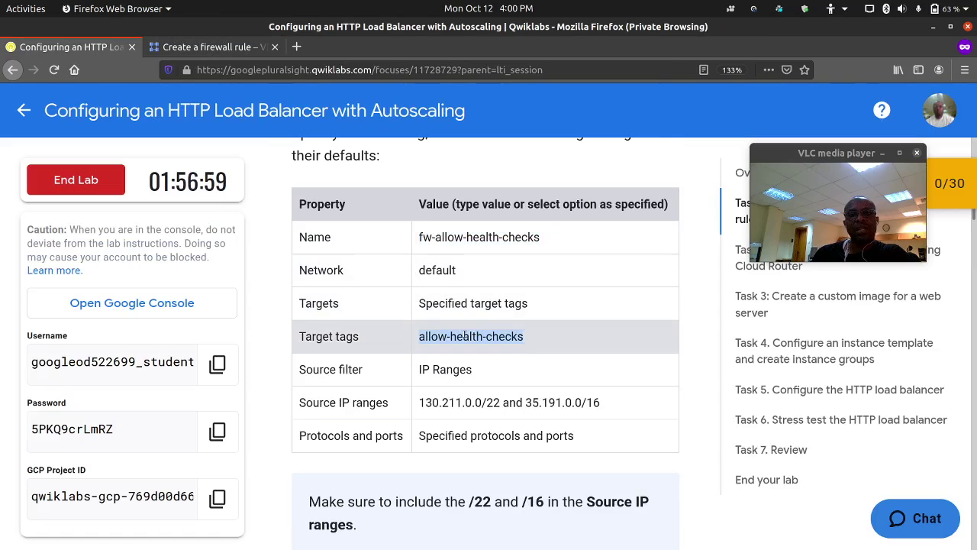
pyautogui.click(220, 49)
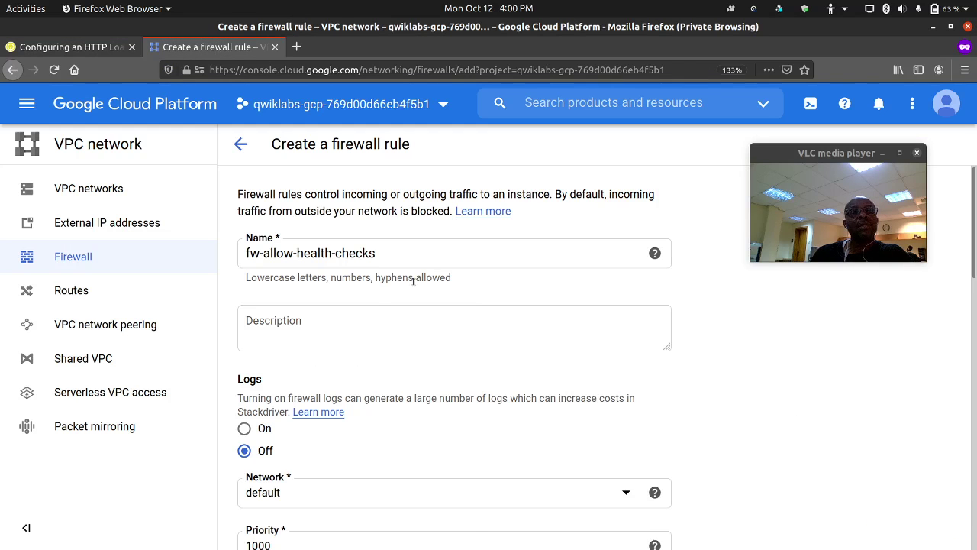
pyautogui.scroll(-2, 344, 331)
pyautogui.scroll(-3, 319, 336)
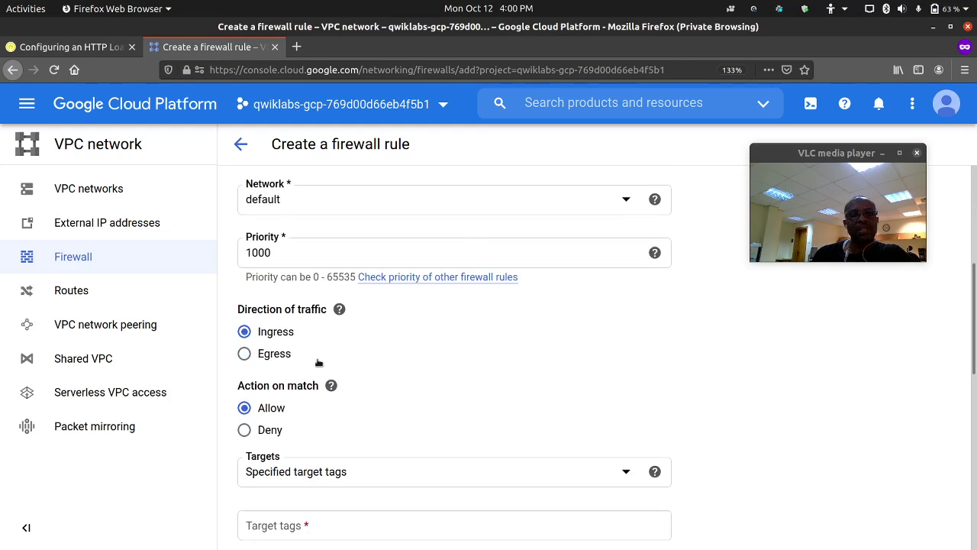
pyautogui.scroll(-1, 317, 343)
pyautogui.click(319, 342)
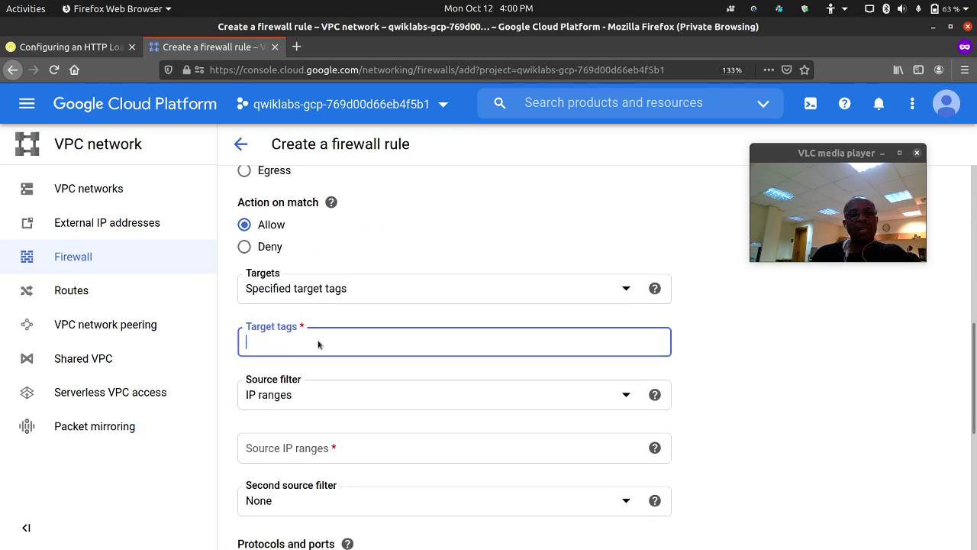
pyautogui.hotkey('ctrl', 'v')
pyautogui.press('Return')
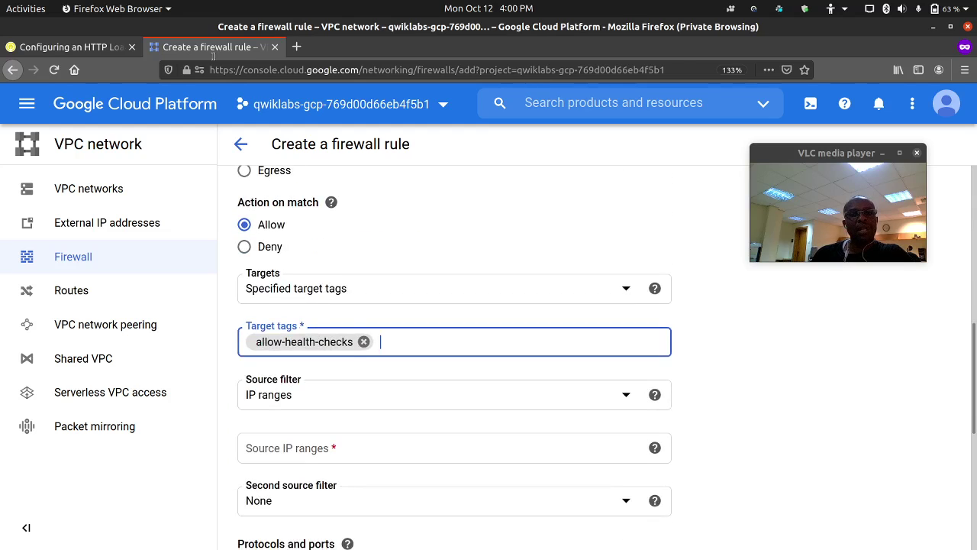
# Copy the source IP ranges text "130.211.0.0/22 and 35.191.0.0/16" from the lab table and return to the firewall rule form.
pyautogui.click(73, 46)
pyautogui.scroll(-5, 404, 224)
pyautogui.scroll(2, 403, 225)
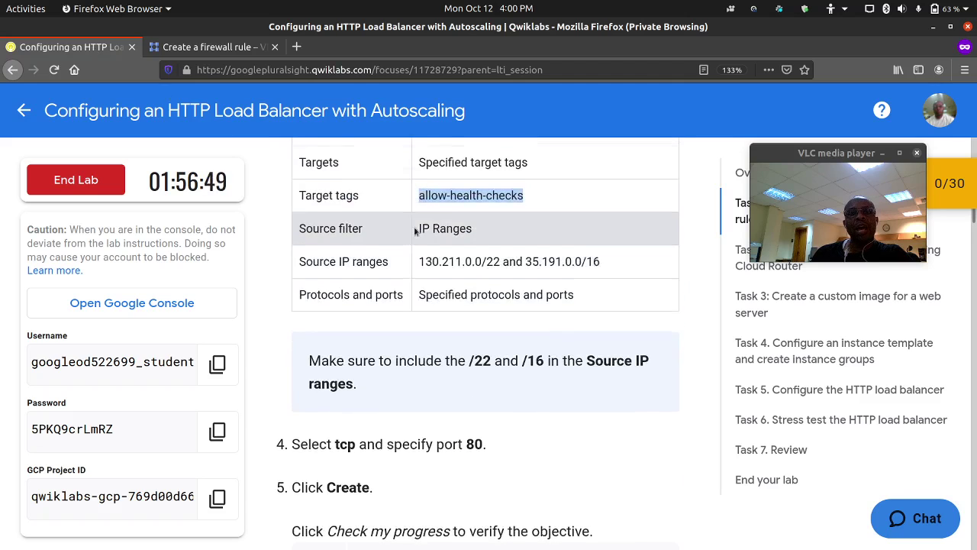
pyautogui.click(420, 275)
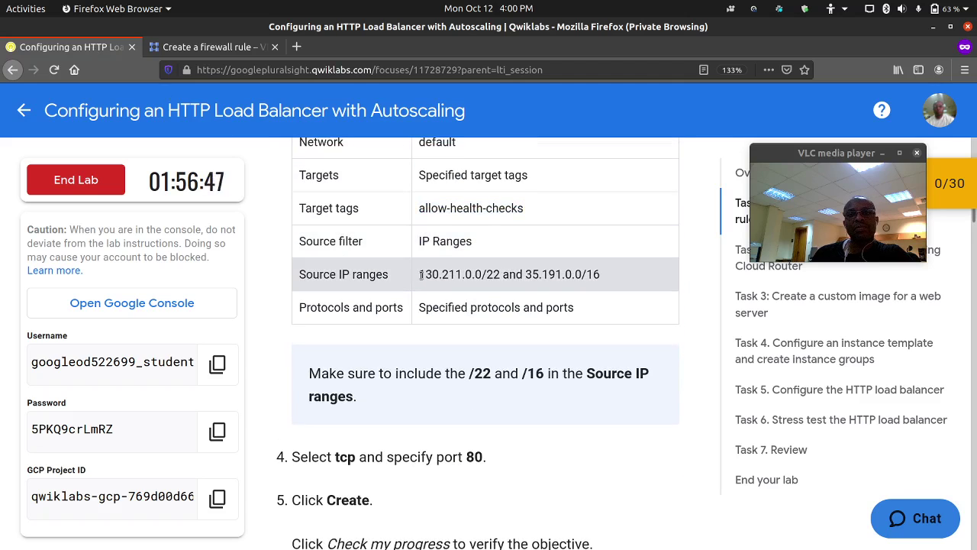
pyautogui.moveTo(421, 275); pyautogui.dragTo(661, 284)
pyautogui.hotkey('ctrl', 'c')
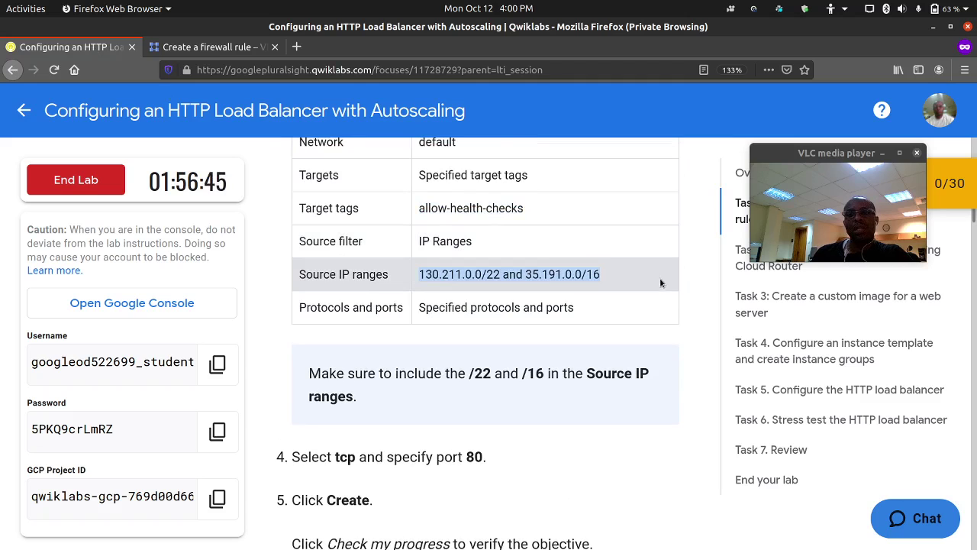
pyautogui.click(211, 47)
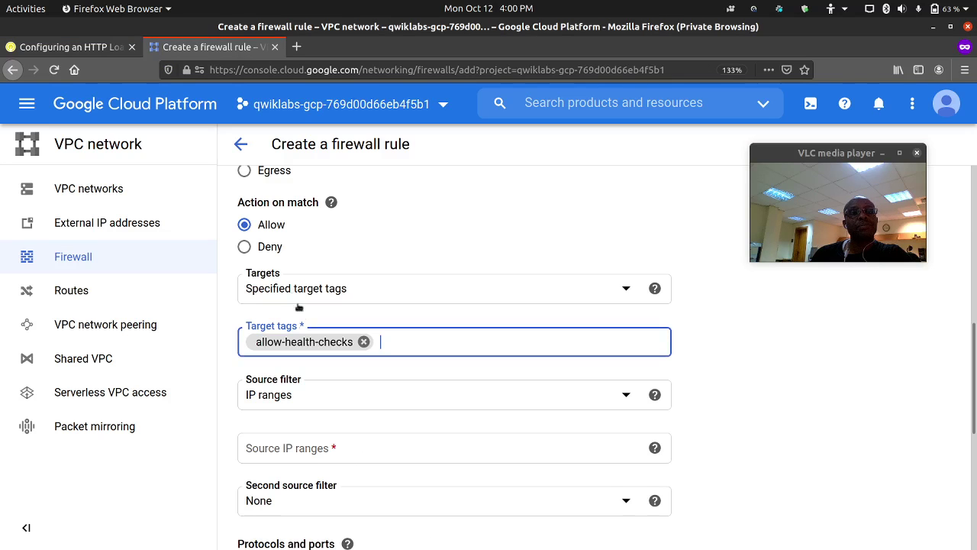
pyautogui.scroll(-4, 320, 379)
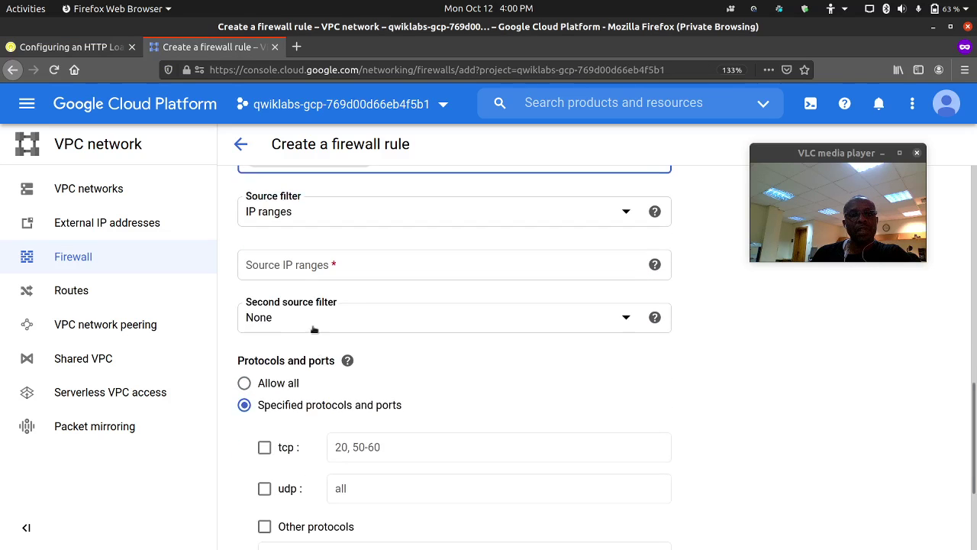
# Try to enter both source IP ranges run together as the single entry 130.211.0.0/2235.191.0.0/16.
pyautogui.click(308, 265)
pyautogui.hotkey('ctrl', 'v')
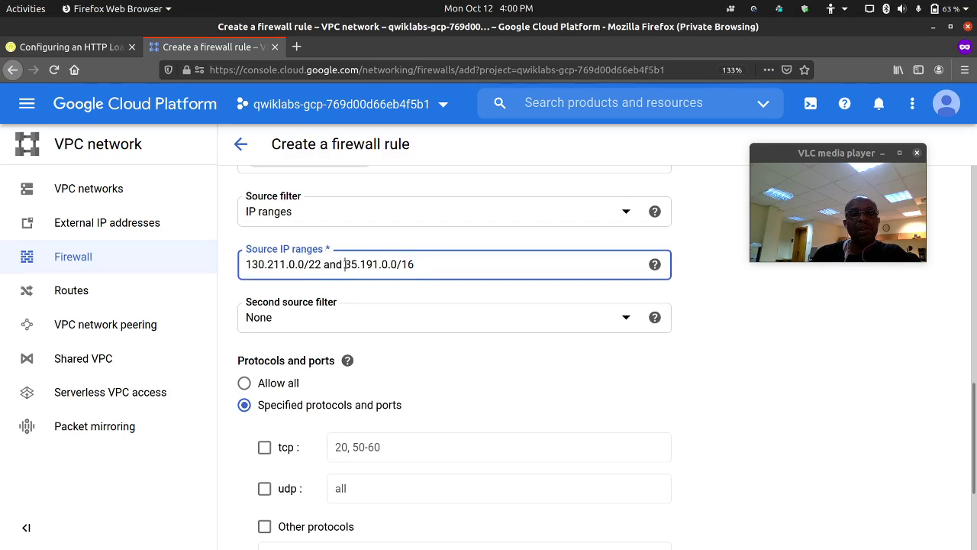
pyautogui.press('BackSpace')
pyautogui.press('BackSpace')
pyautogui.press('BackSpace')
pyautogui.press('BackSpace')
pyautogui.press('BackSpace')
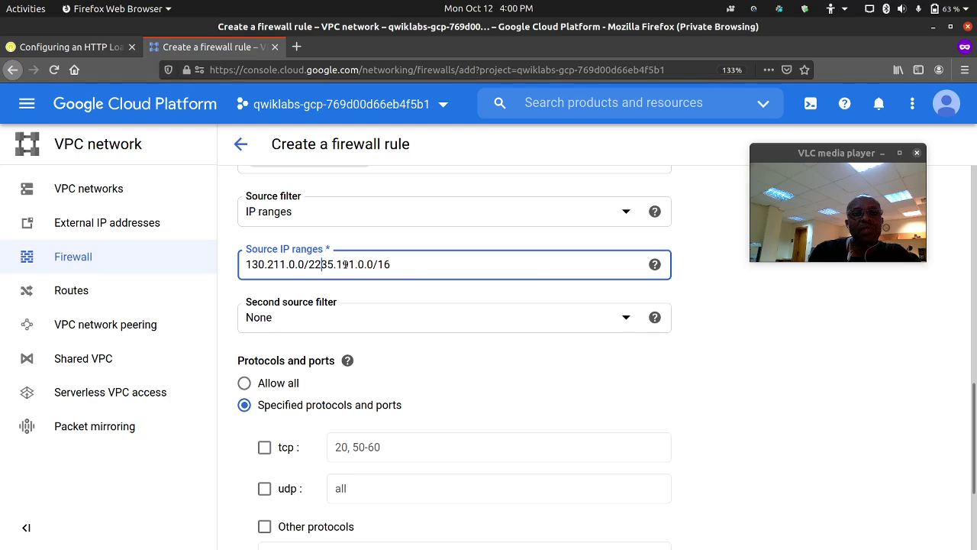
pyautogui.press('Return')
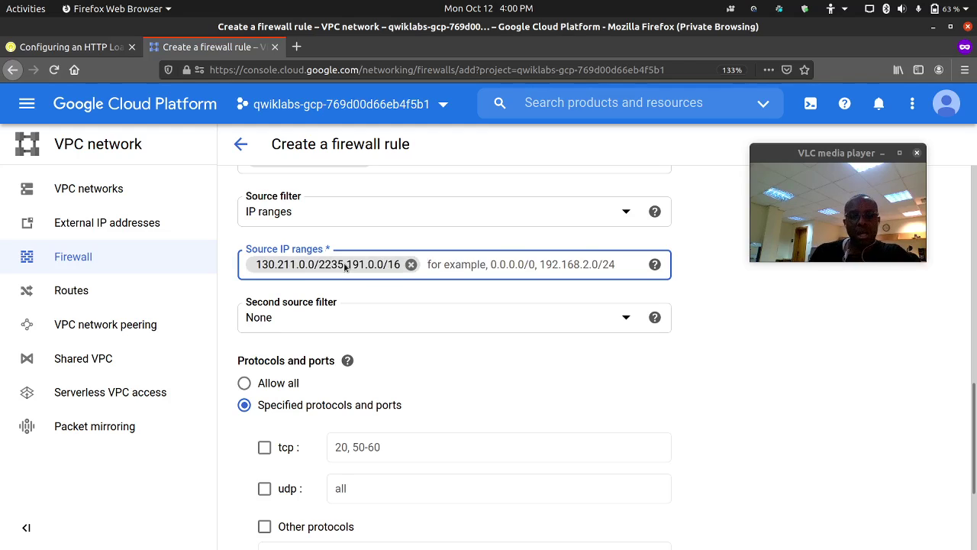
# Try to enter both source IP ranges as one entry separated by a space, and remove both malformed entries.
pyautogui.hotkey('ctrl', 'v')
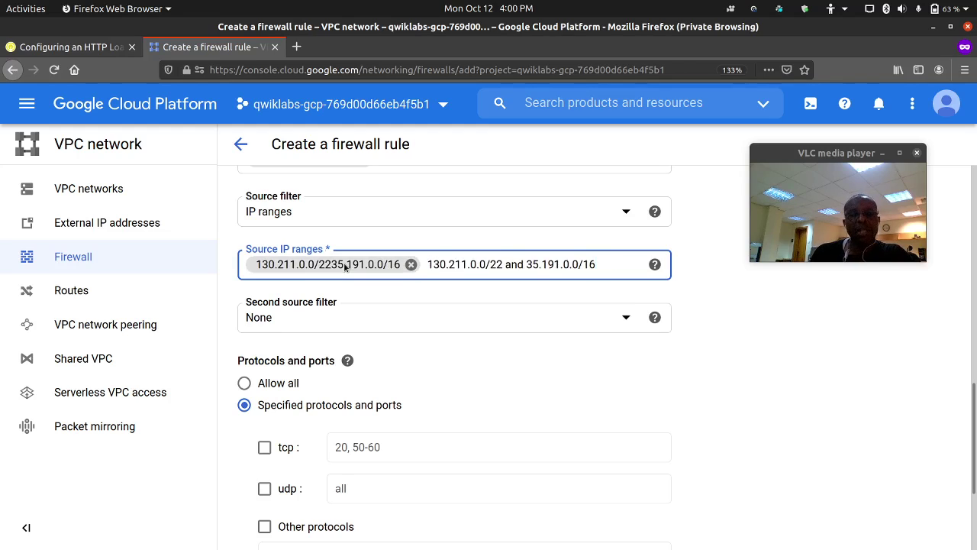
pyautogui.click(524, 265)
pyautogui.press('BackSpace')
pyautogui.press('BackSpace')
pyautogui.press('BackSpace')
pyautogui.press('BackSpace')
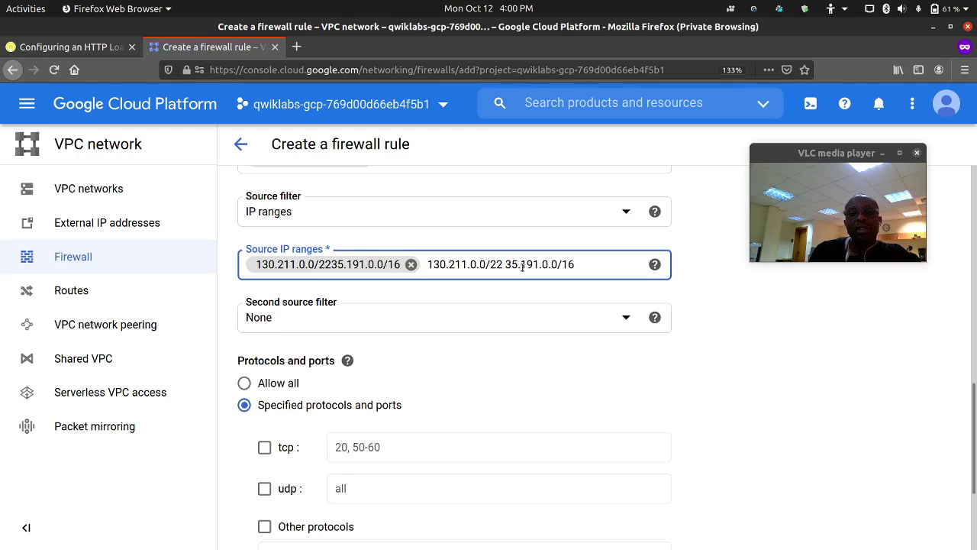
pyautogui.press('Return')
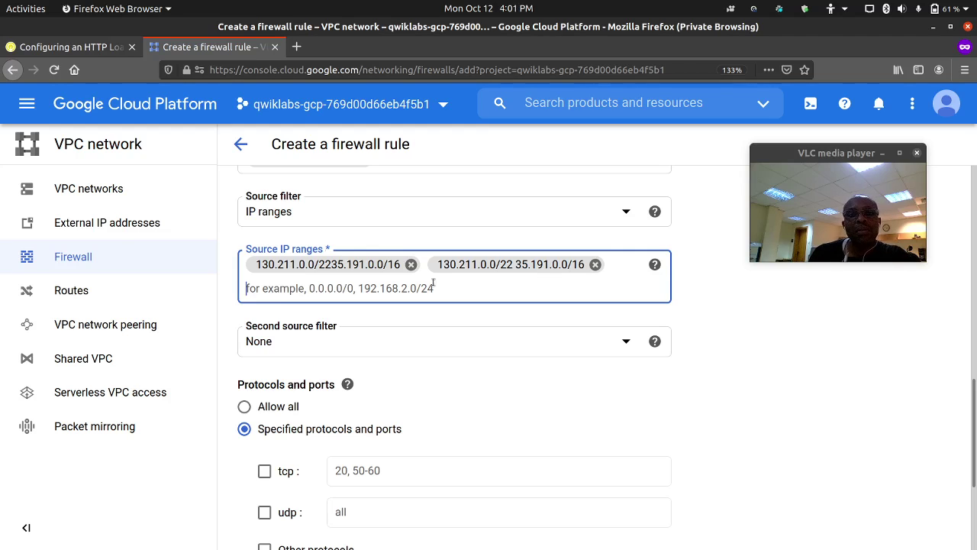
pyautogui.click(411, 264)
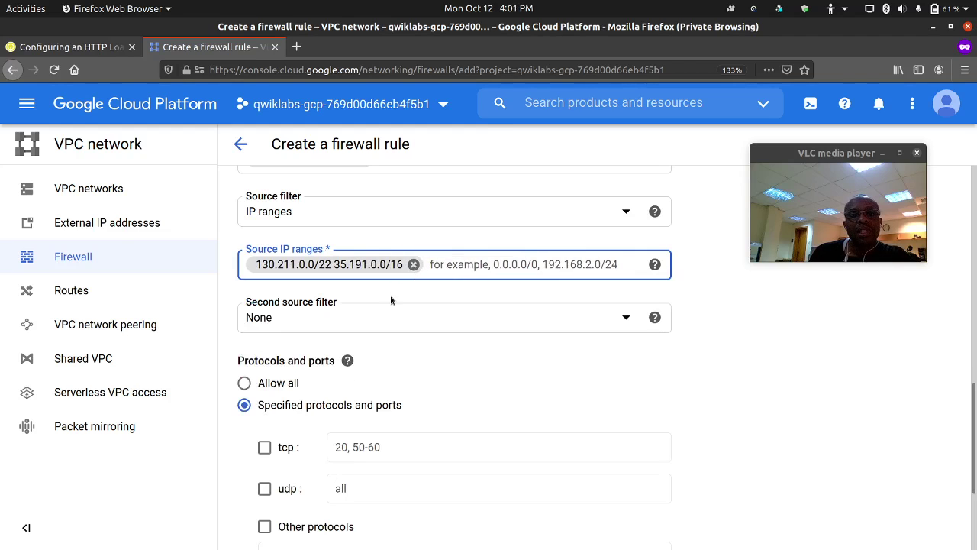
pyautogui.click(413, 264)
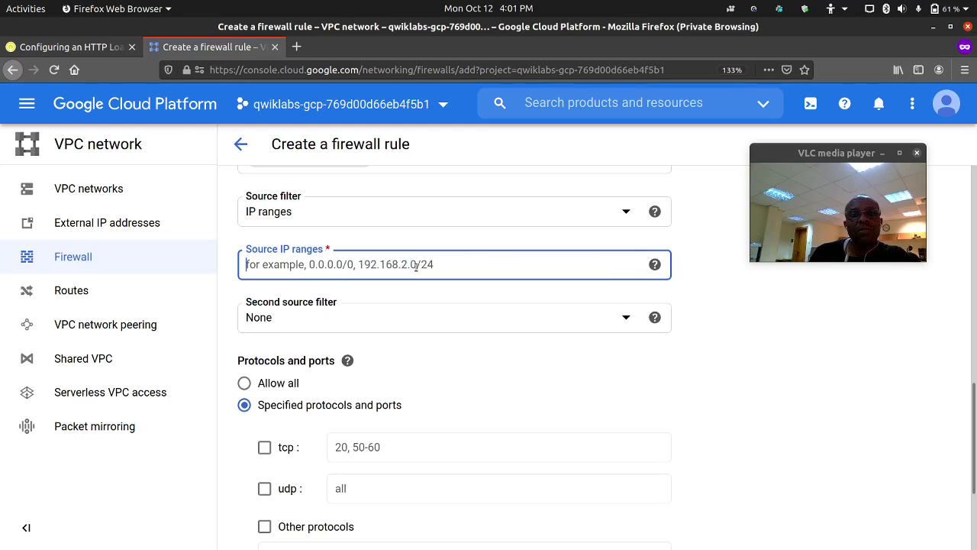
# Add 130.211.0.0/22 and 35.191.0.0/16 as two separate source IP ranges of the firewall rule.
pyautogui.hotkey('ctrl', 'v')
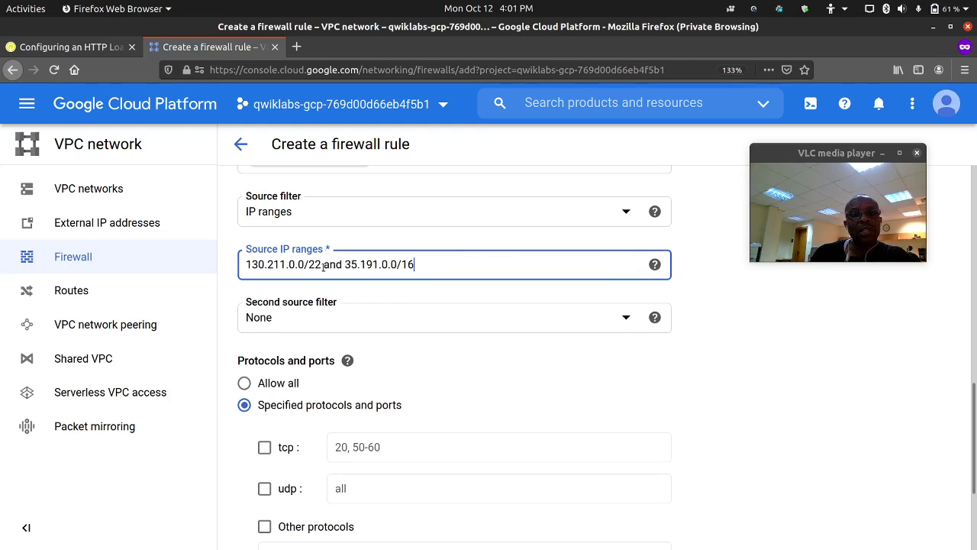
pyautogui.moveTo(323, 265); pyautogui.dragTo(487, 271)
pyautogui.hotkey('ctrl', 'c')
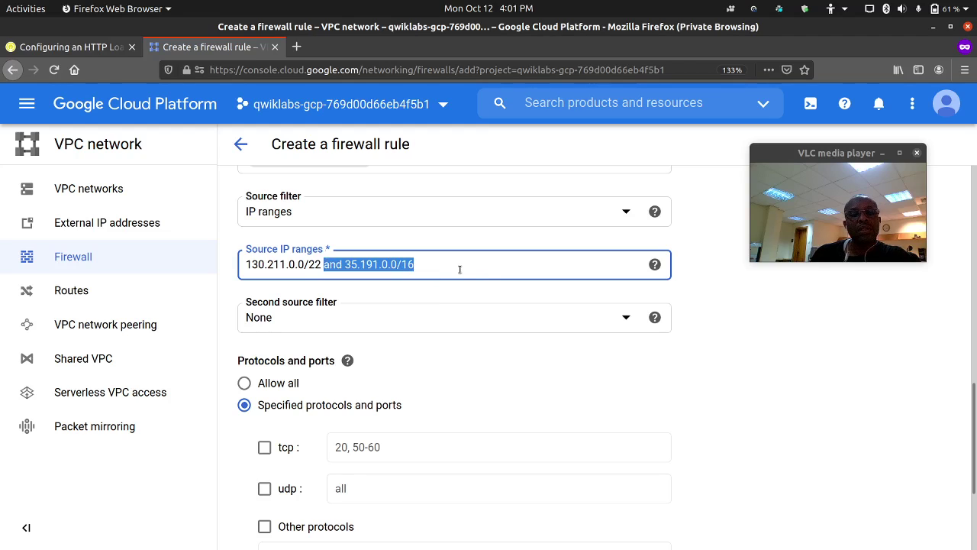
pyautogui.press('BackSpace')
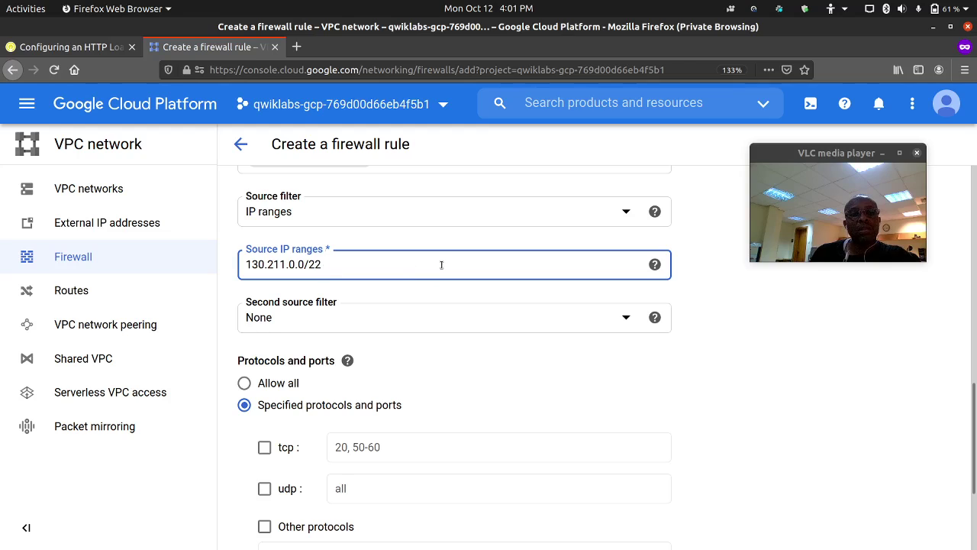
pyautogui.hotkey('ctrl', 'v')
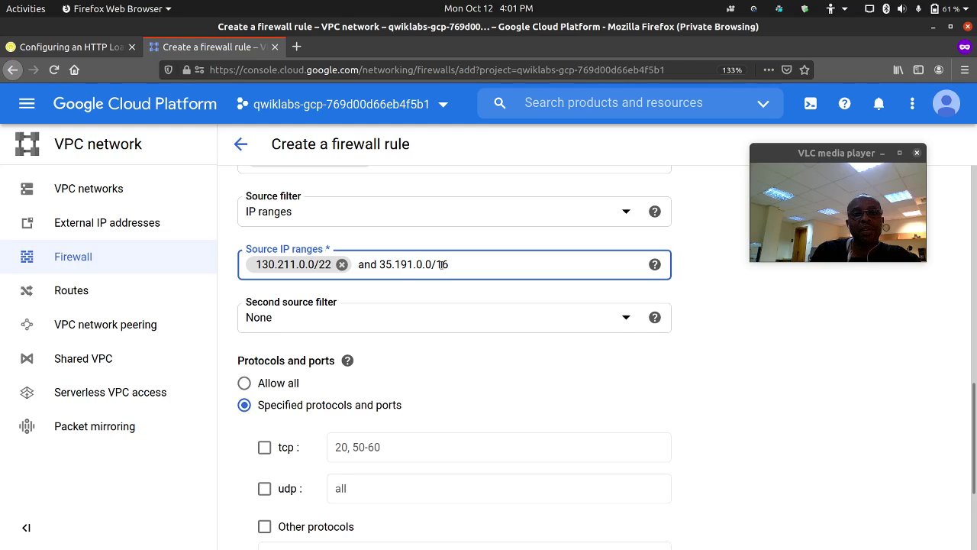
pyautogui.press('BackSpace')
pyautogui.press('BackSpace')
pyautogui.press('BackSpace')
pyautogui.press('BackSpace')
pyautogui.click(441, 264)
pyautogui.press('Return')
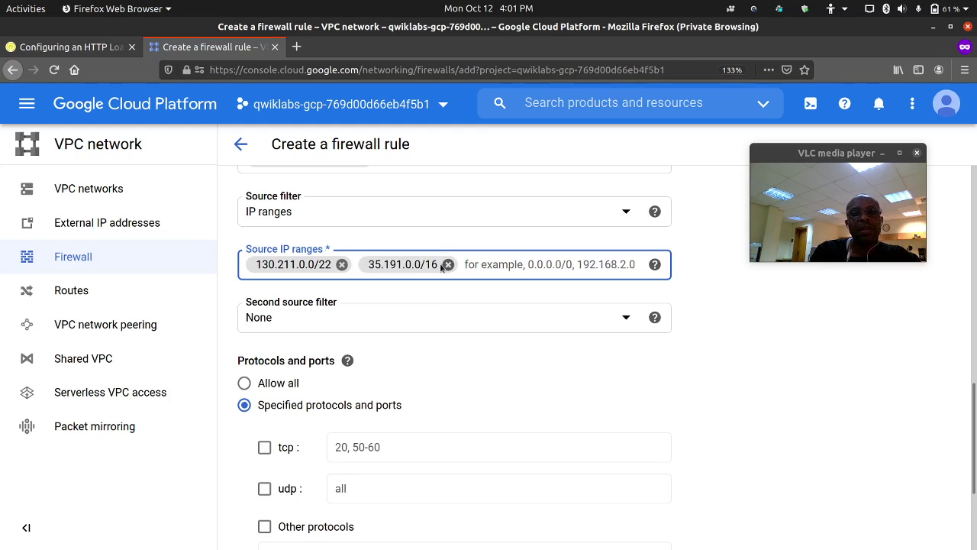
# Enable tcp for the firewall rule, check the lab's port instruction, and set the tcp port to 80.
pyautogui.scroll(-3, 397, 291)
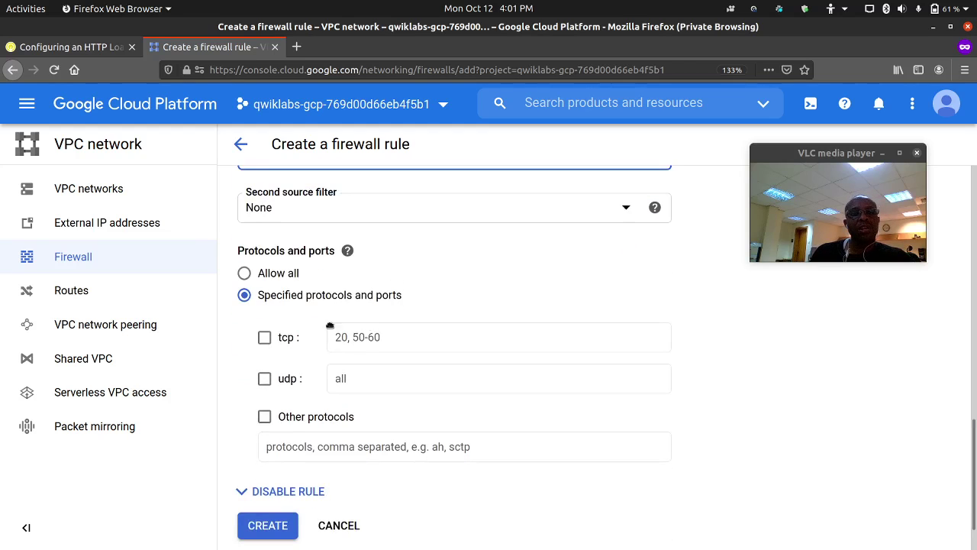
pyautogui.click(264, 337)
pyautogui.click(73, 46)
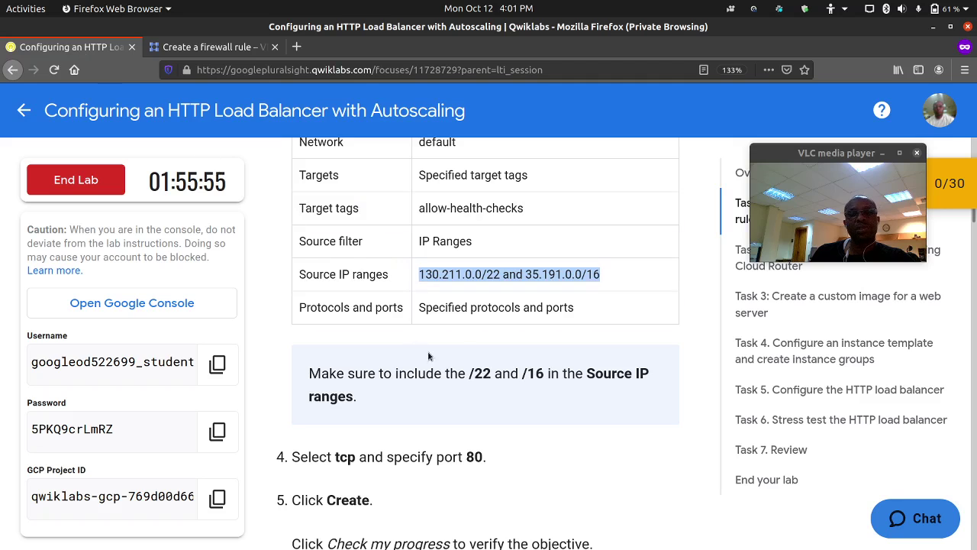
pyautogui.scroll(-4, 482, 361)
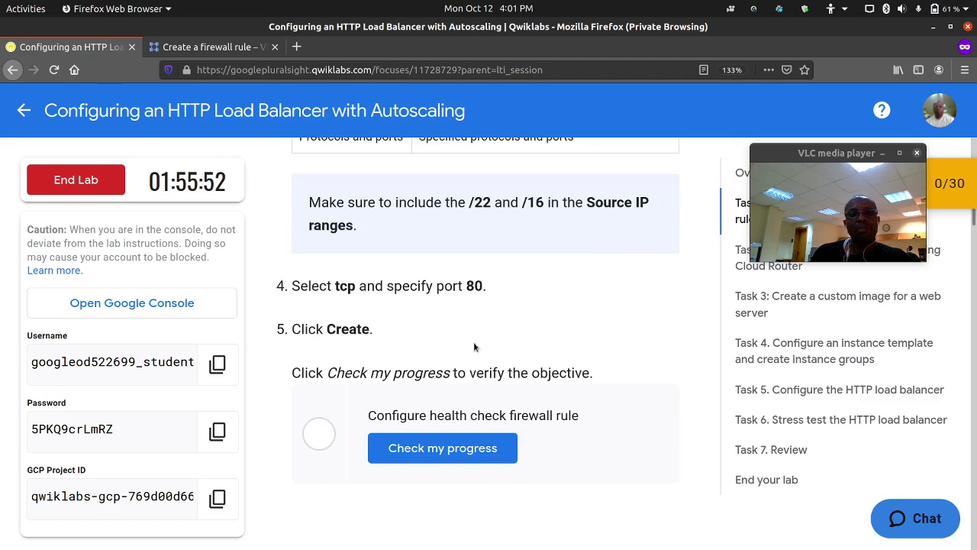
pyautogui.scroll(2, 453, 303)
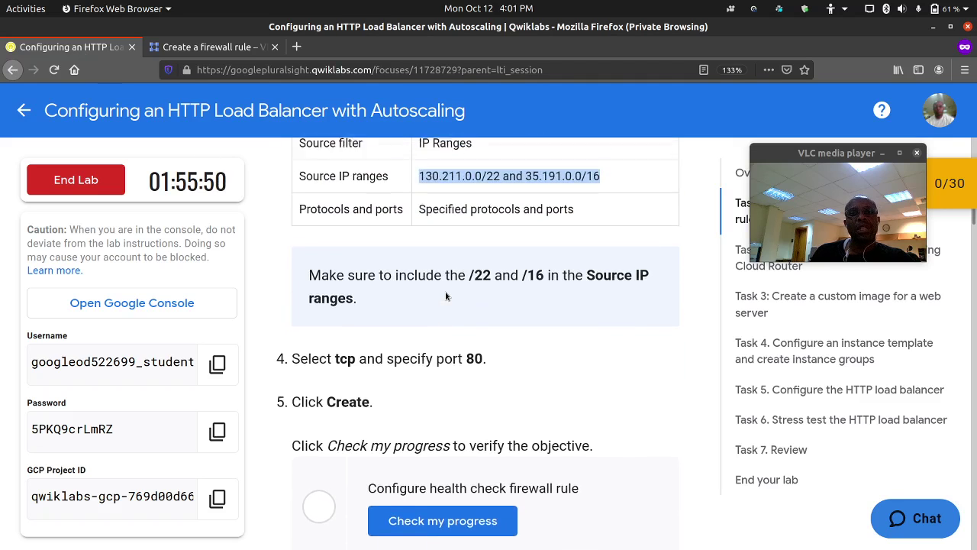
pyautogui.scroll(-1, 449, 296)
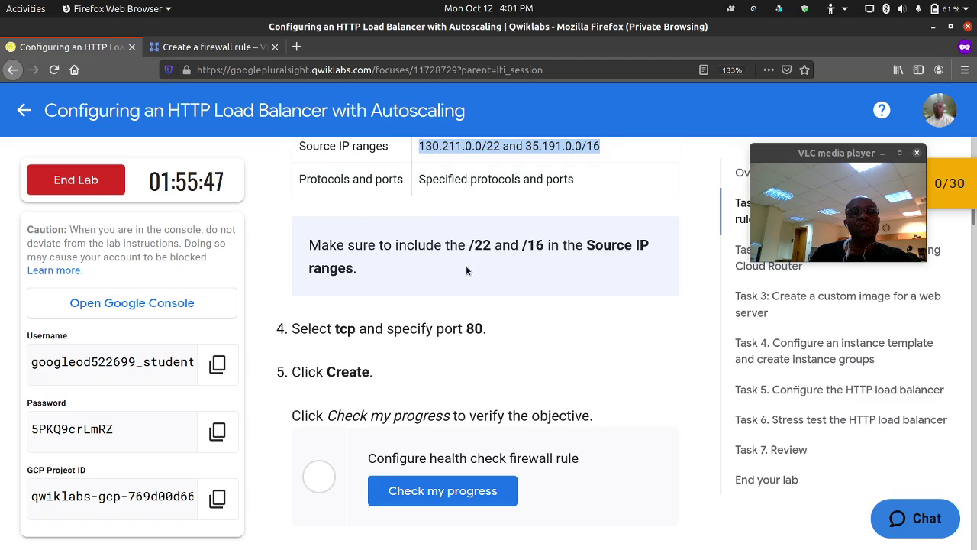
pyautogui.scroll(3, 467, 271)
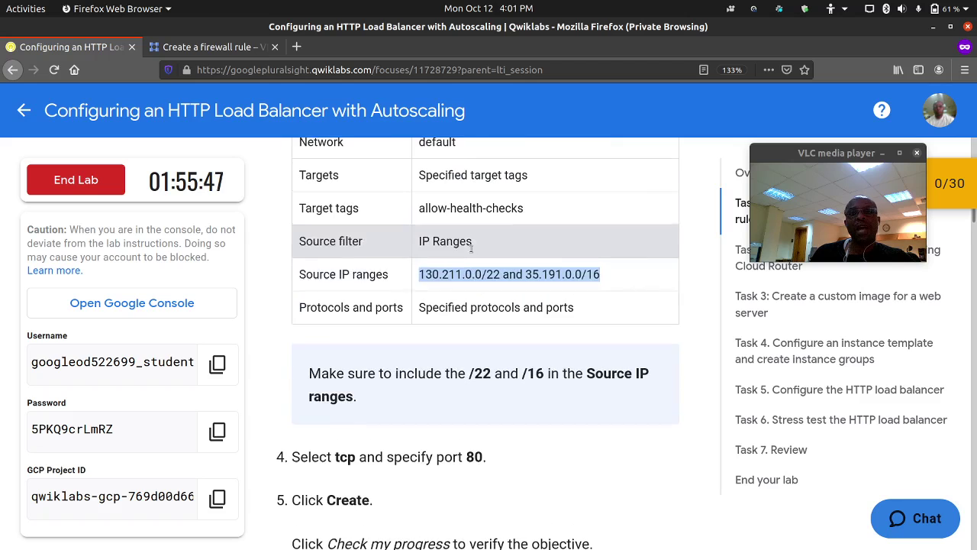
pyautogui.click(232, 51)
pyautogui.click(386, 336)
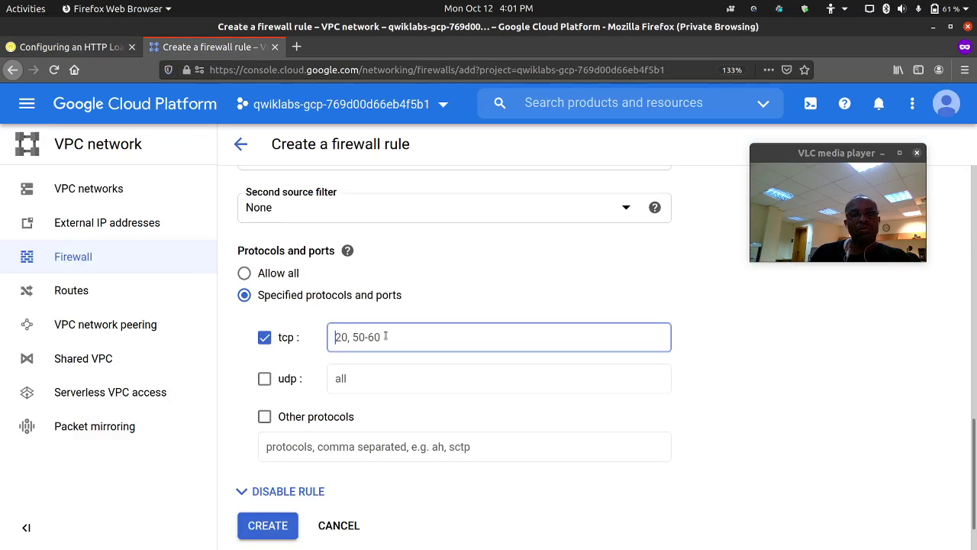
pyautogui.write('80')
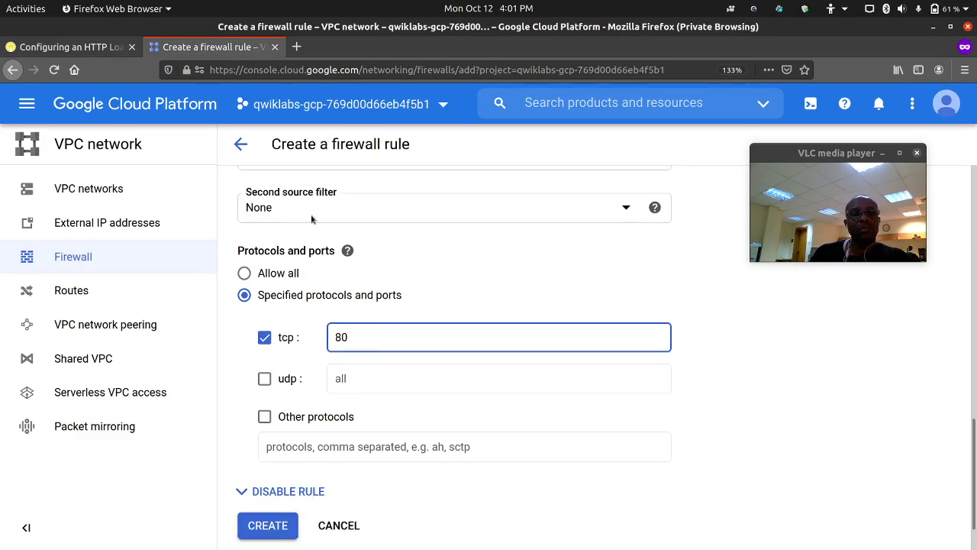
# Check the lab's final instruction for the firewall rule and create the fw-allow-health-checks rule.
pyautogui.click(69, 48)
pyautogui.scroll(-3, 323, 302)
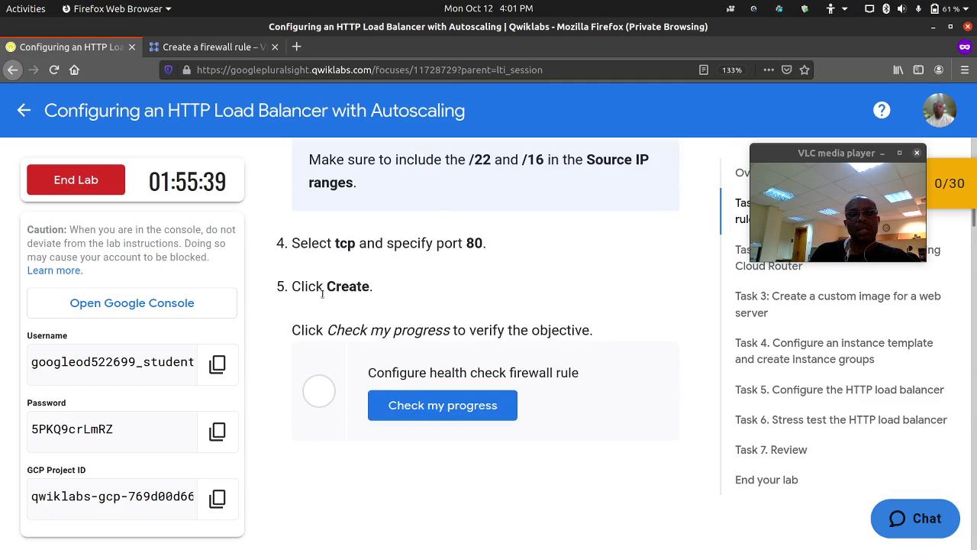
pyautogui.click(210, 48)
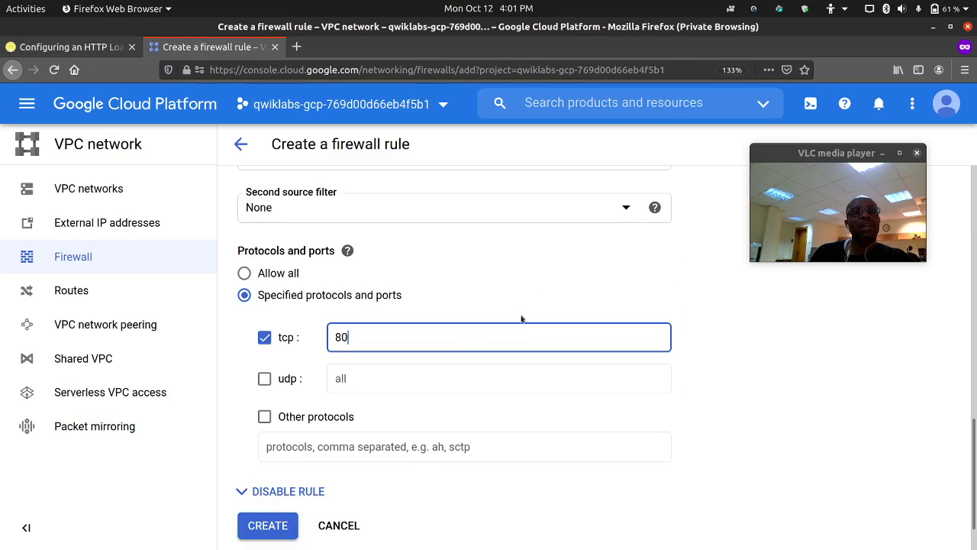
pyautogui.scroll(-1, 428, 363)
pyautogui.click(267, 467)
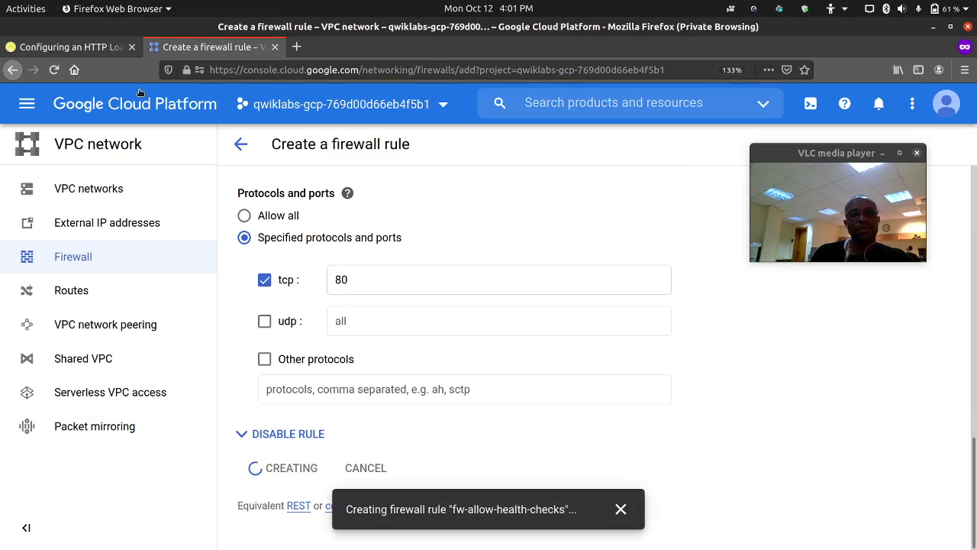
# Check the lab progress for the "Configure health check firewall rule" objective on the Qwiklabs page.
pyautogui.click(99, 46)
pyautogui.scroll(-3, 477, 319)
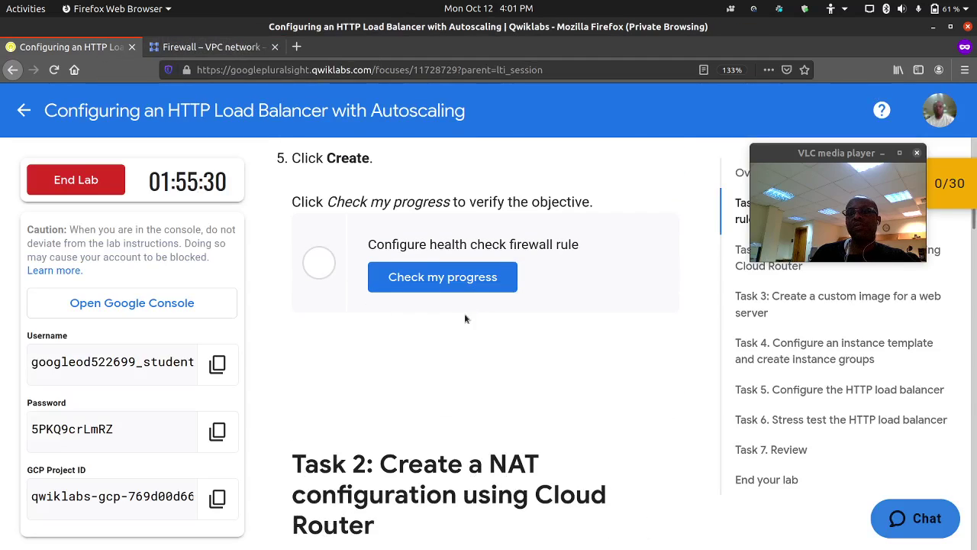
pyautogui.click(442, 277)
pyautogui.moveTo(826, 155); pyautogui.dragTo(723, 151)
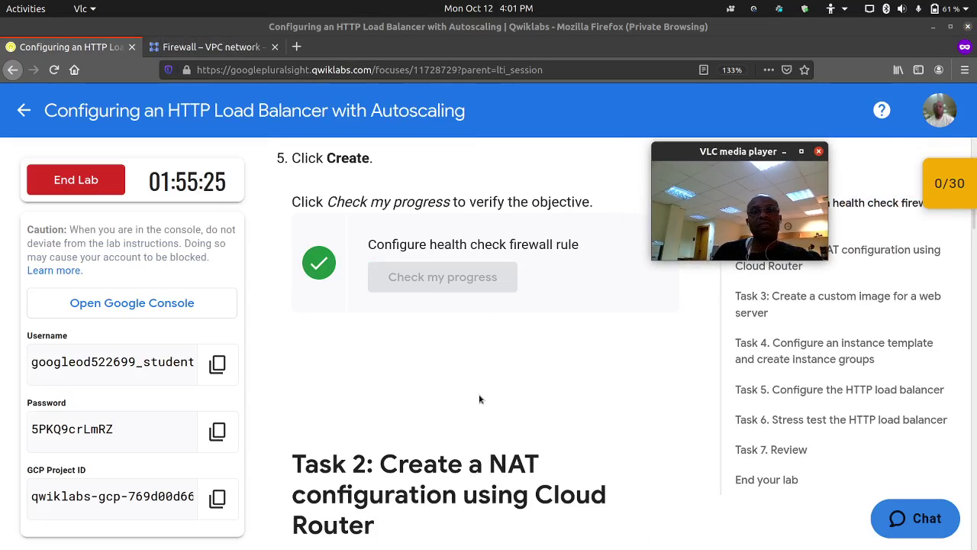
# Read the lab's Task 2 instructions for the Cloud Router instance and open Cloud NAT under Network services in the Google Cloud console.
pyautogui.scroll(-5, 465, 386)
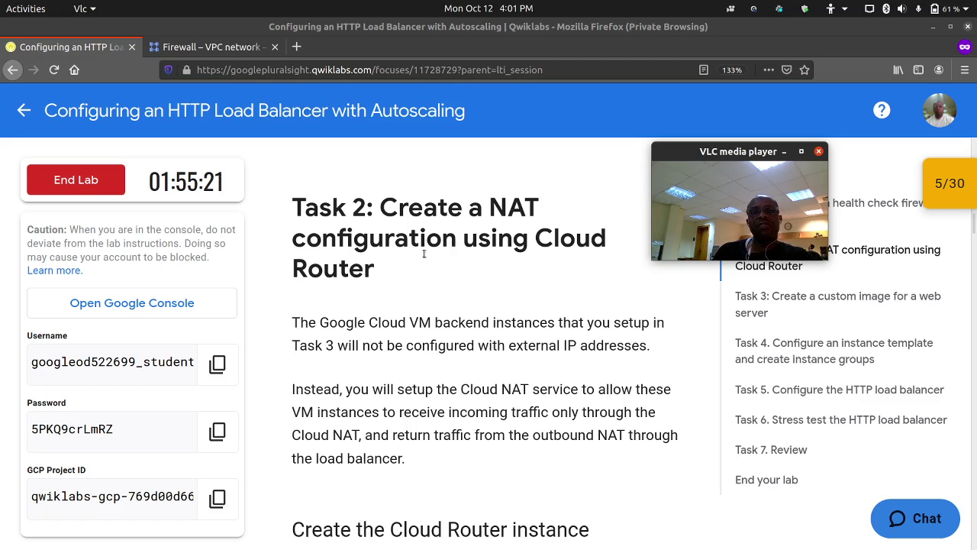
pyautogui.scroll(-6, 450, 258)
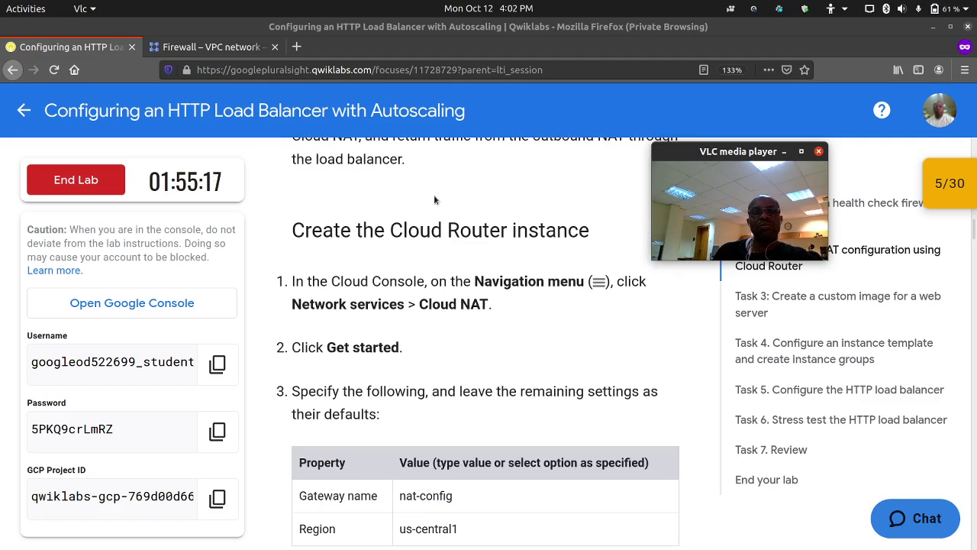
pyautogui.click(207, 46)
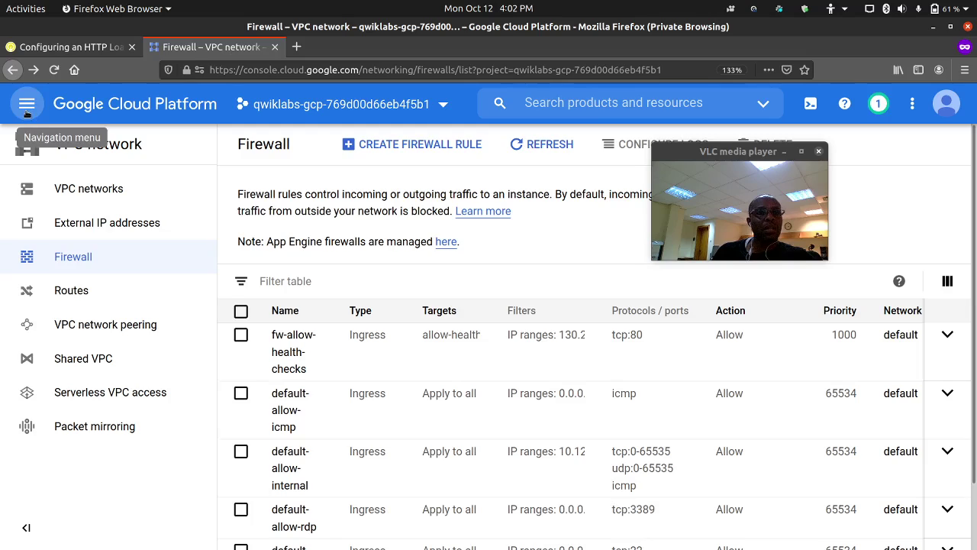
pyautogui.click(27, 109)
pyautogui.scroll(-10, 102, 309)
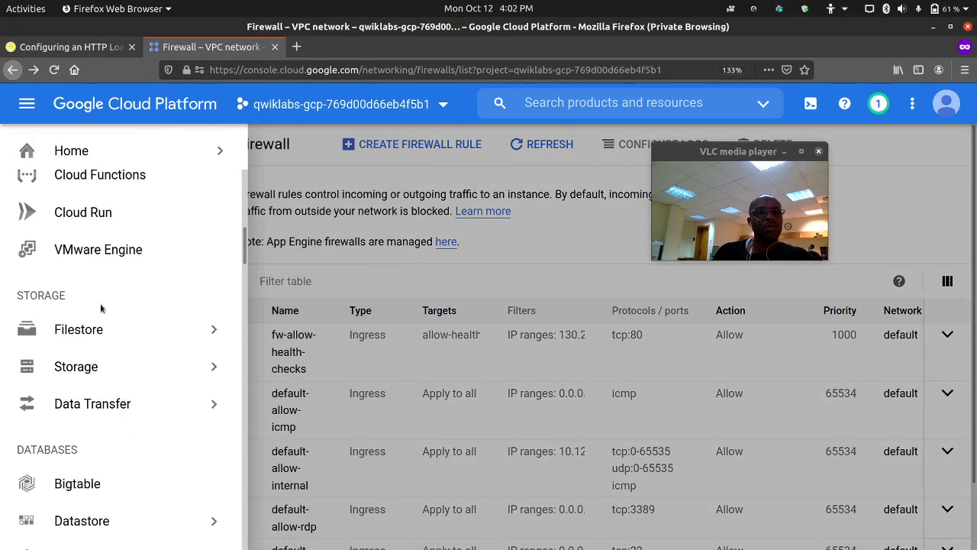
pyautogui.scroll(-10, 100, 308)
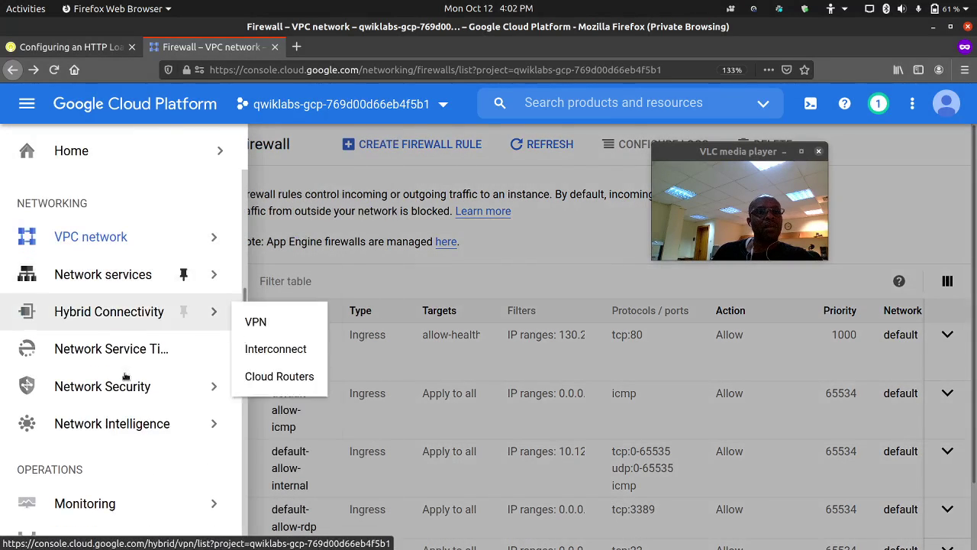
pyautogui.moveTo(188, 272)
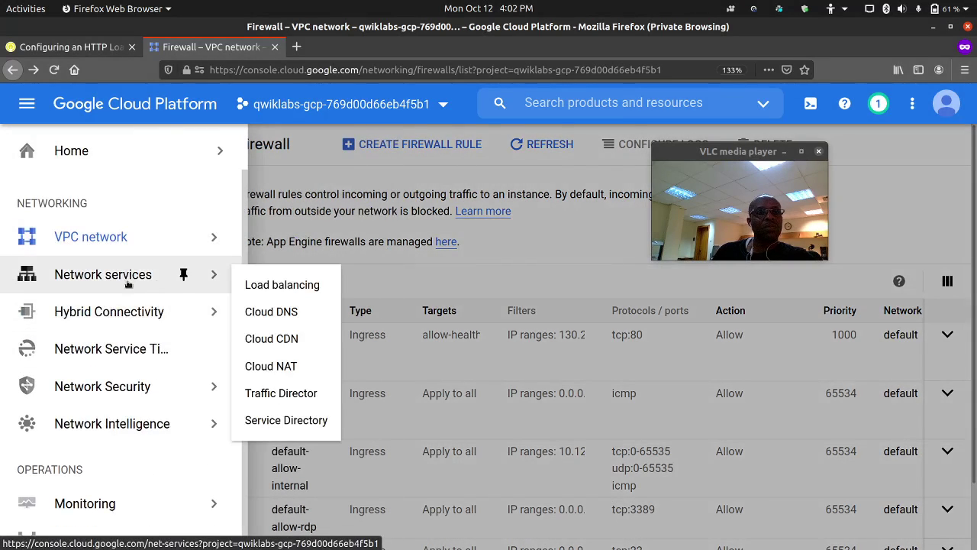
pyautogui.click(293, 361)
# Start a new Cloud NAT gateway and name it nat-config, copying the name from the lab instructions.
pyautogui.click(73, 47)
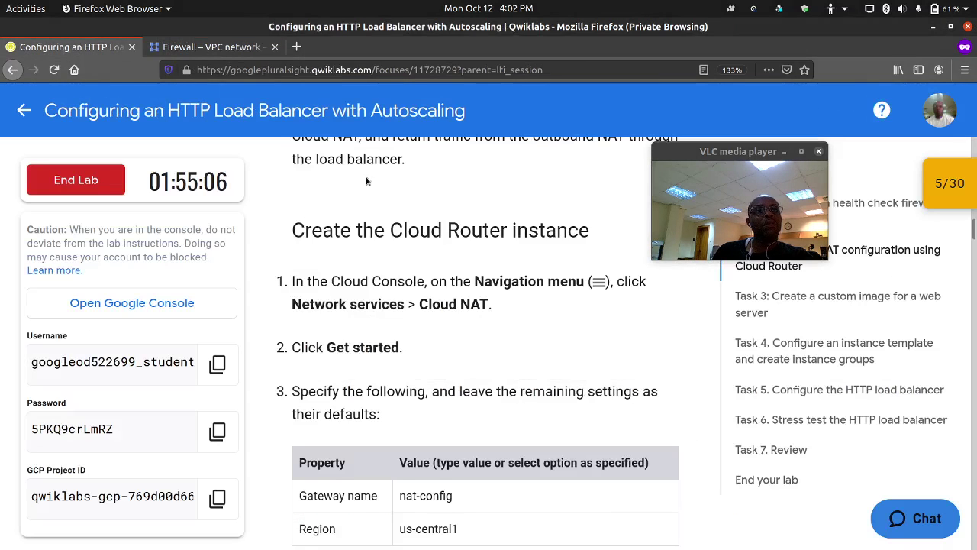
pyautogui.scroll(-4, 365, 181)
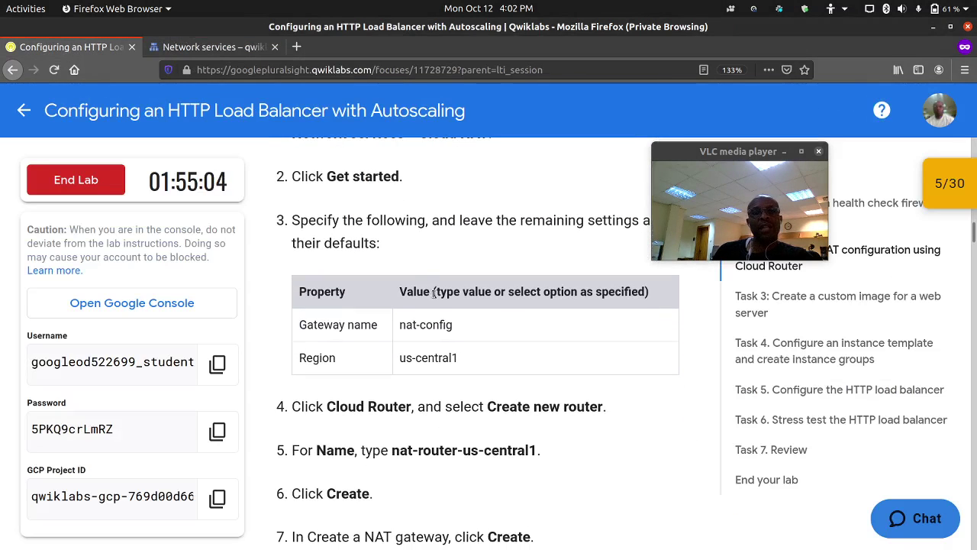
pyautogui.doubleClick(431, 326)
pyautogui.rightClick(430, 331)
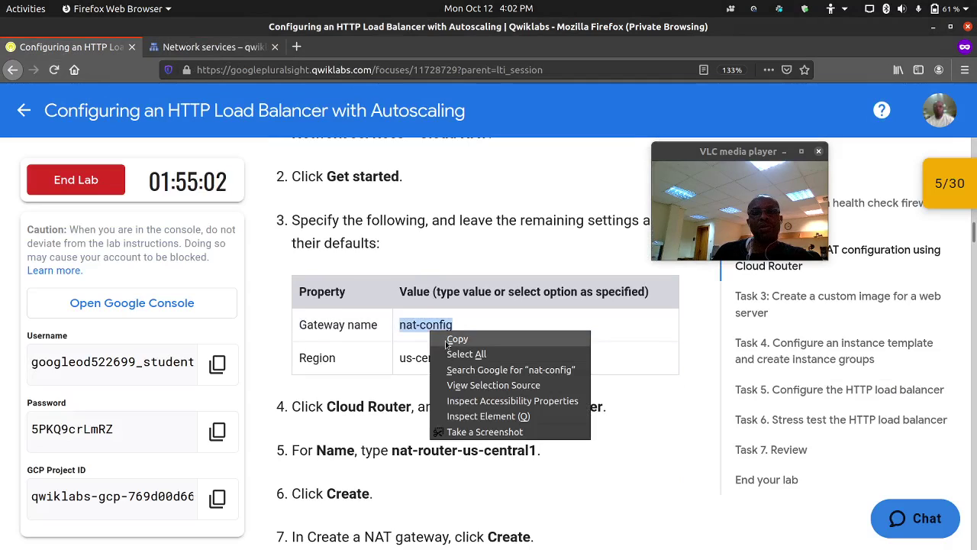
pyautogui.click(455, 340)
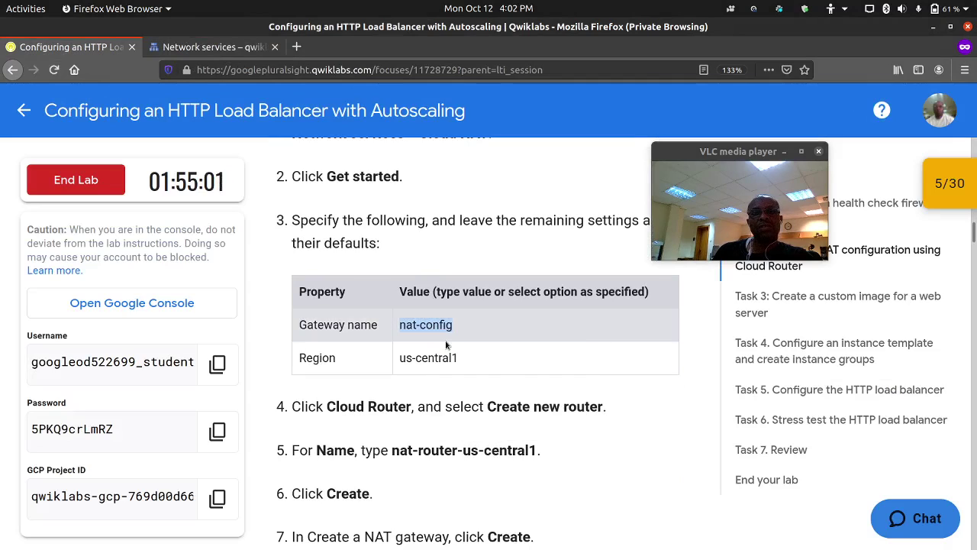
pyautogui.click(218, 51)
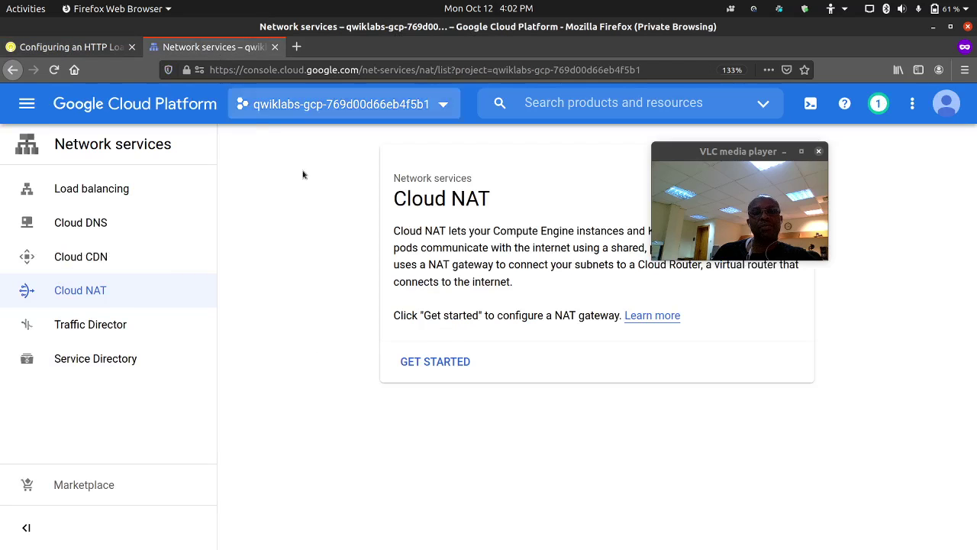
pyautogui.click(430, 362)
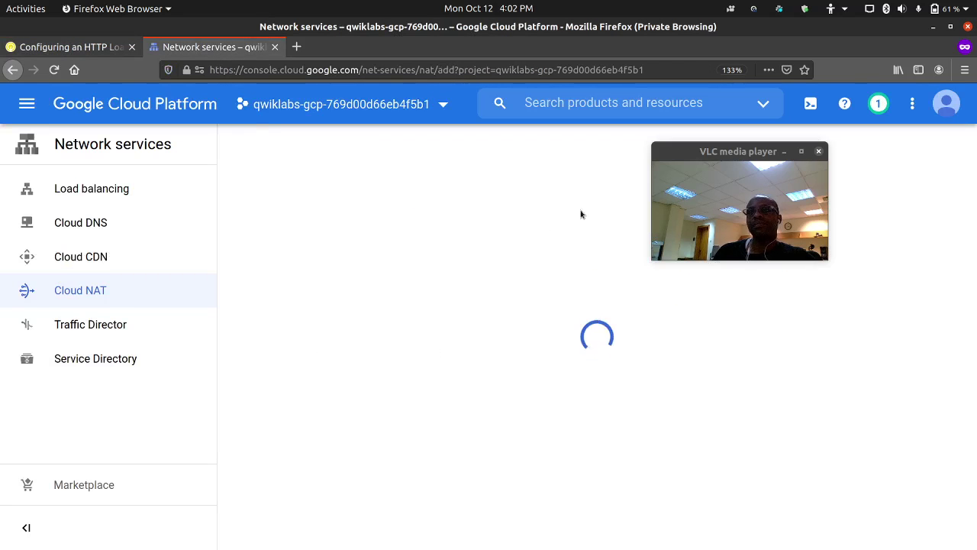
pyautogui.moveTo(683, 151); pyautogui.dragTo(817, 152)
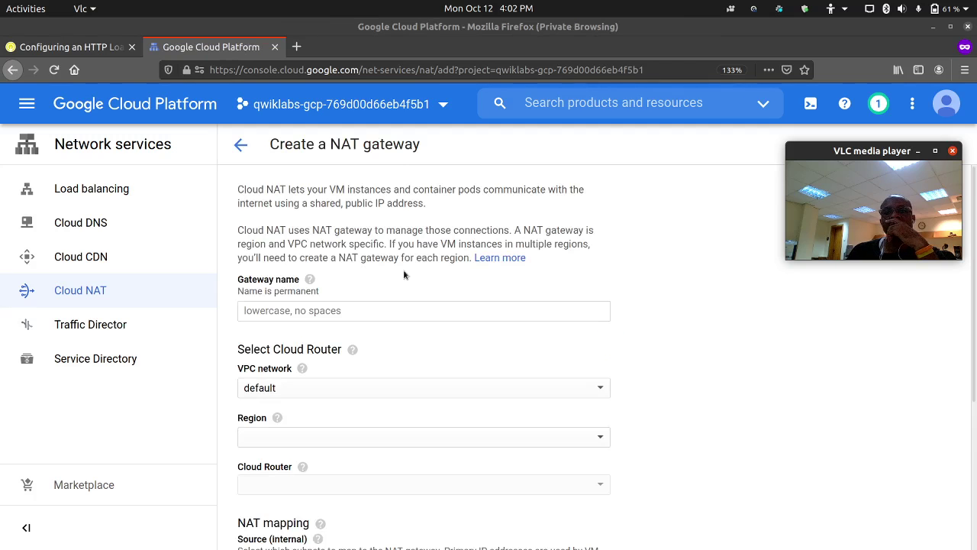
pyautogui.click(355, 311)
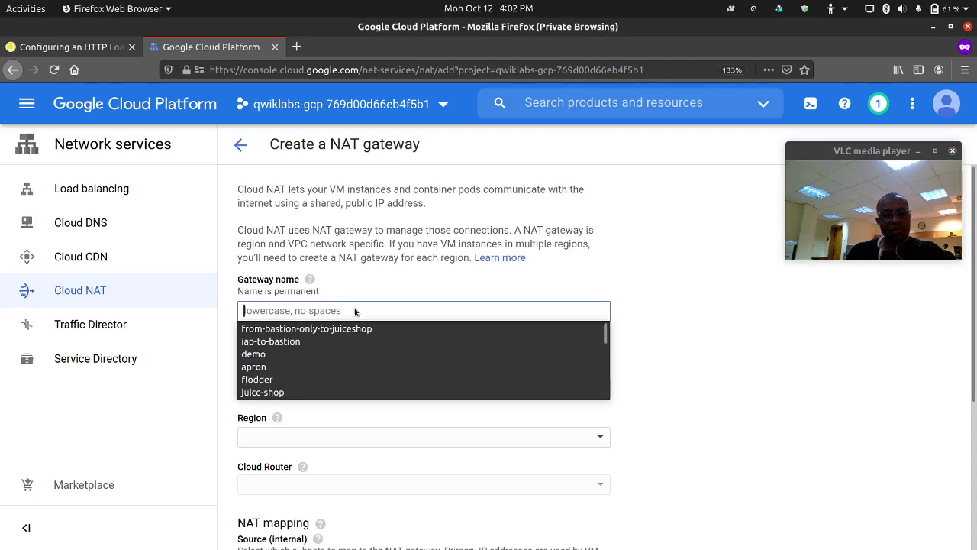
pyautogui.hotkey('ctrl', 'v')
# Set the region of the NAT gateway to us-central1.
pyautogui.scroll(-3, 332, 303)
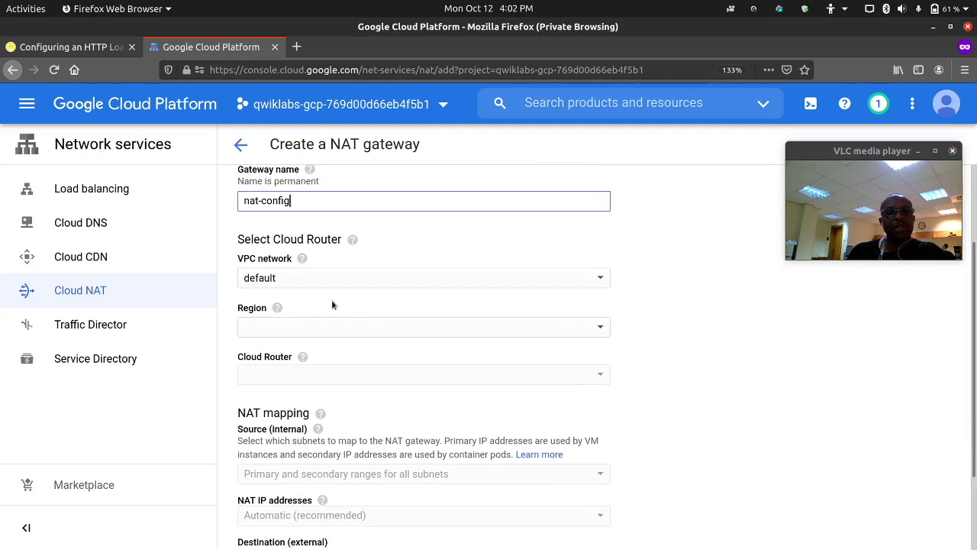
pyautogui.click(296, 323)
pyautogui.scroll(-3, 338, 427)
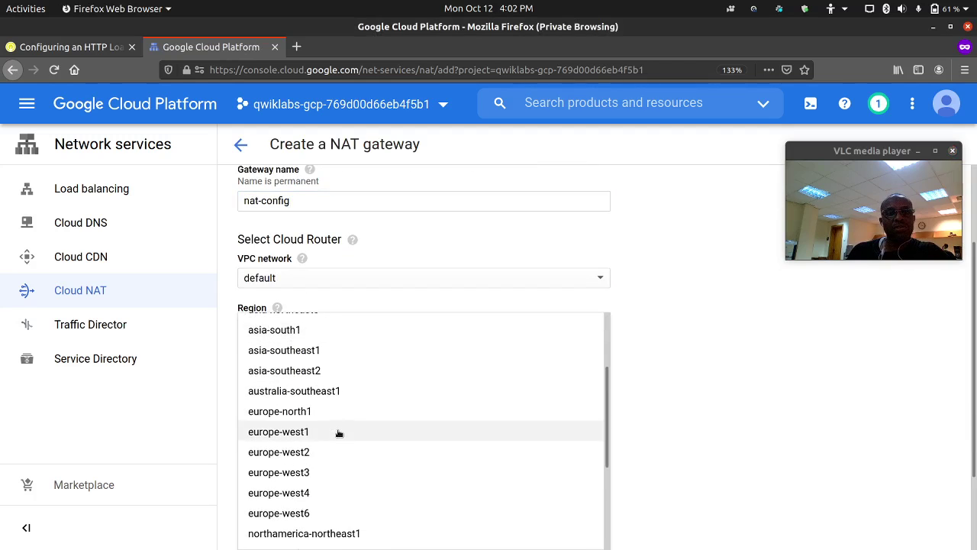
pyautogui.scroll(-3, 338, 433)
pyautogui.click(307, 441)
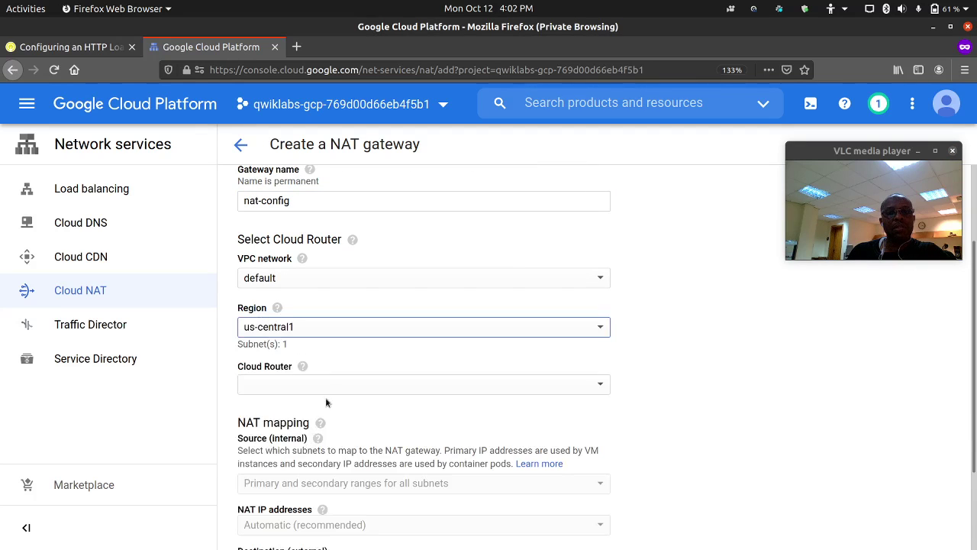
# Create a new Cloud Router for the gateway named nat-router-us-central1, copying the name from the lab instructions.
pyautogui.click(99, 47)
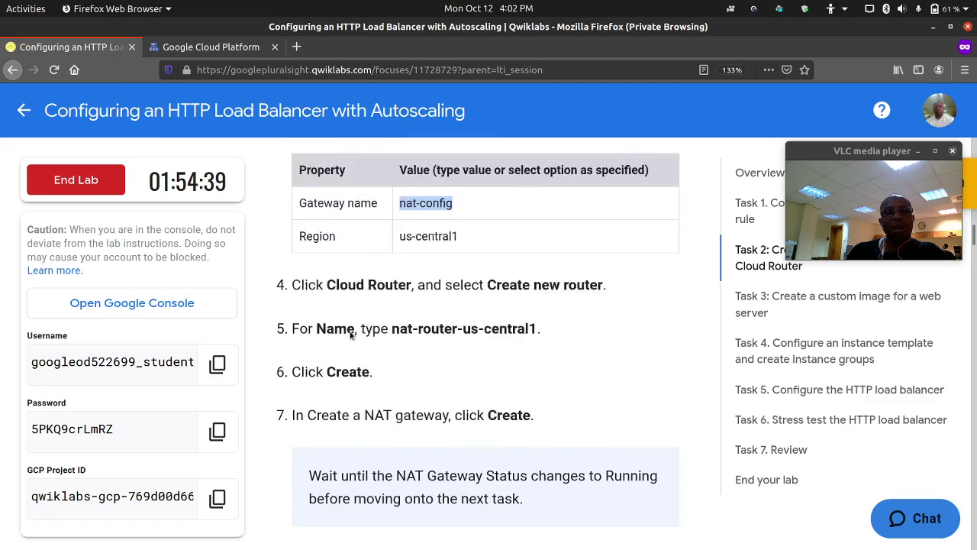
pyautogui.scroll(-1, 351, 334)
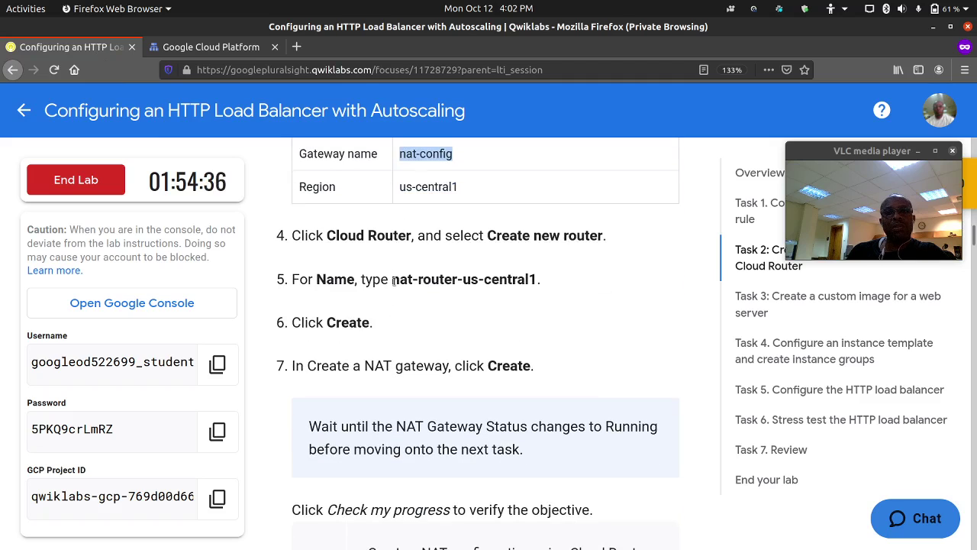
pyautogui.moveTo(393, 281); pyautogui.dragTo(538, 284)
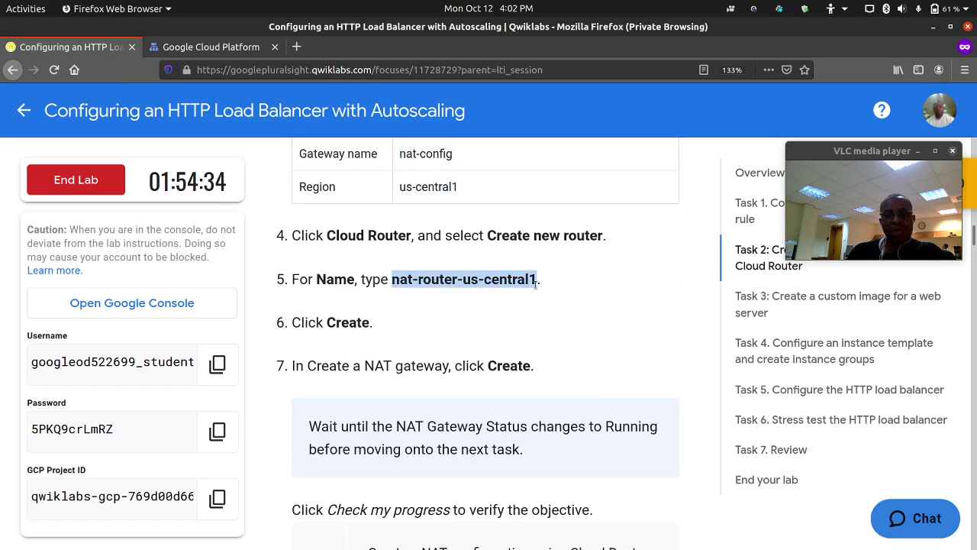
pyautogui.click(210, 47)
pyautogui.click(332, 388)
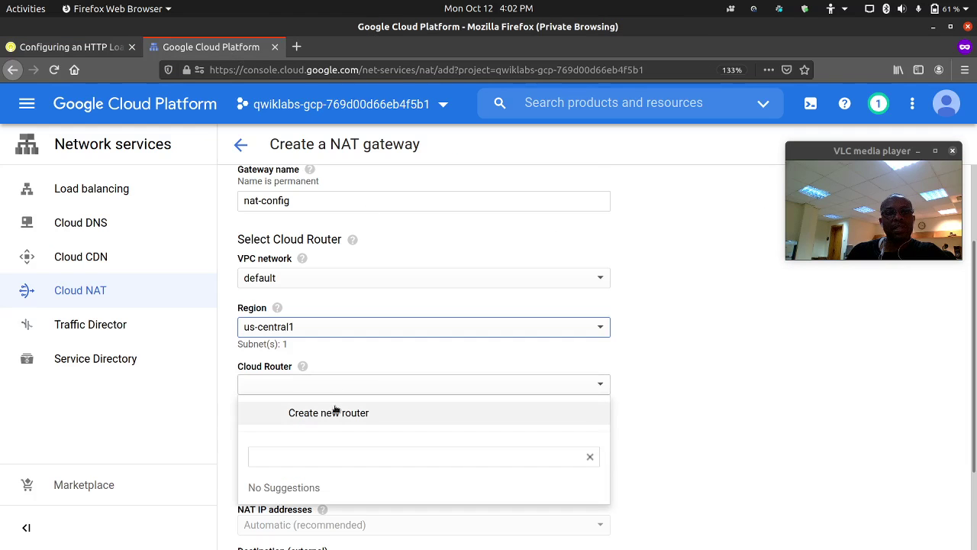
pyautogui.click(337, 412)
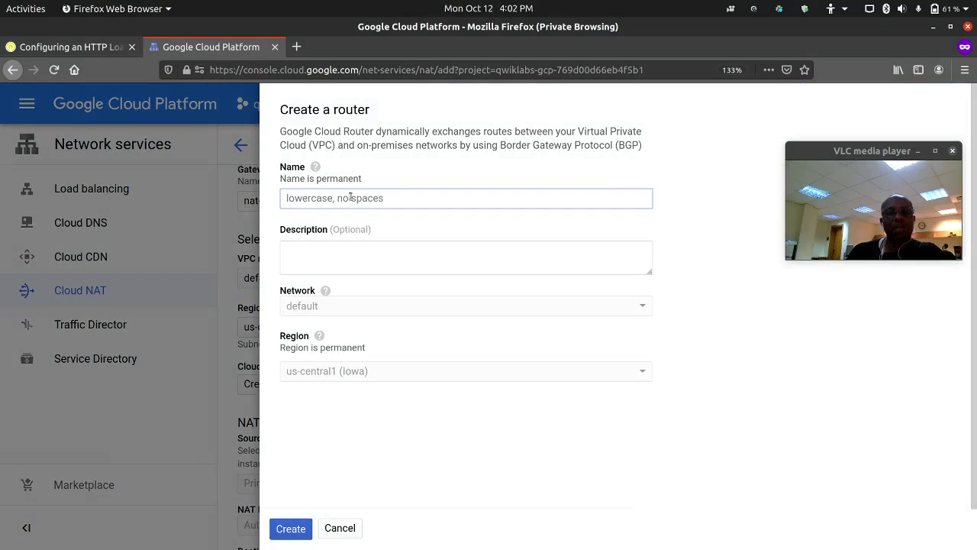
pyautogui.hotkey('ctrl', 'v')
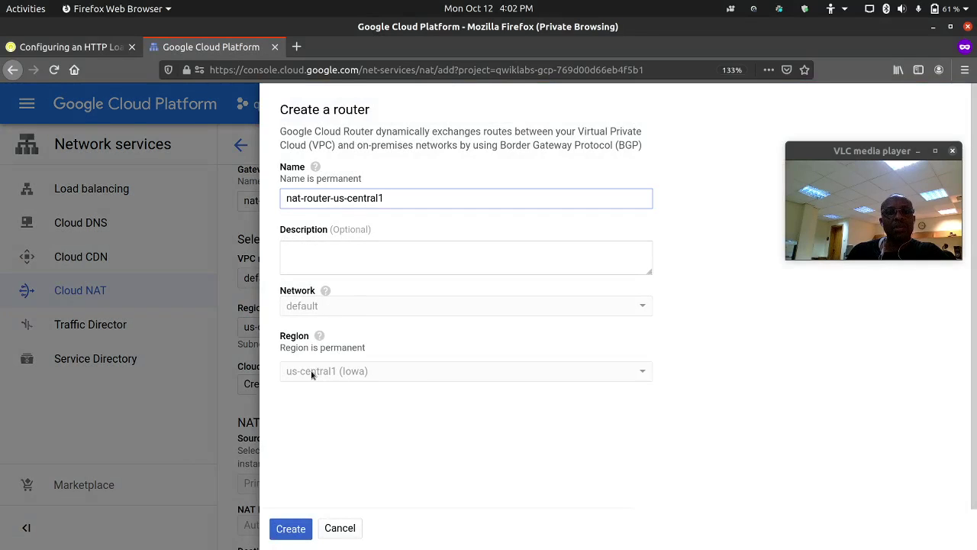
pyautogui.click(290, 528)
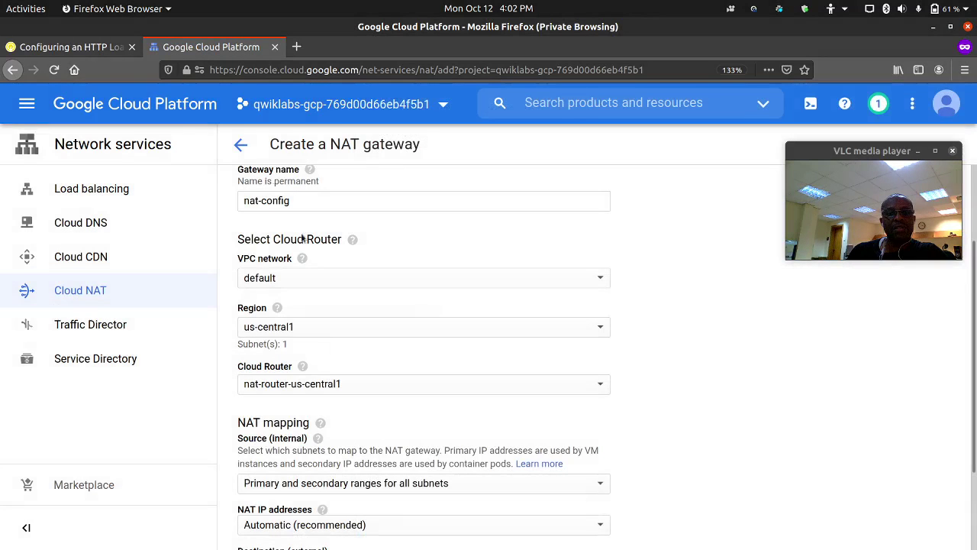
# Check the lab's remaining Task 2 instructions and create the nat-config NAT gateway with the default NAT mapping.
pyautogui.click(103, 51)
pyautogui.scroll(-3, 306, 267)
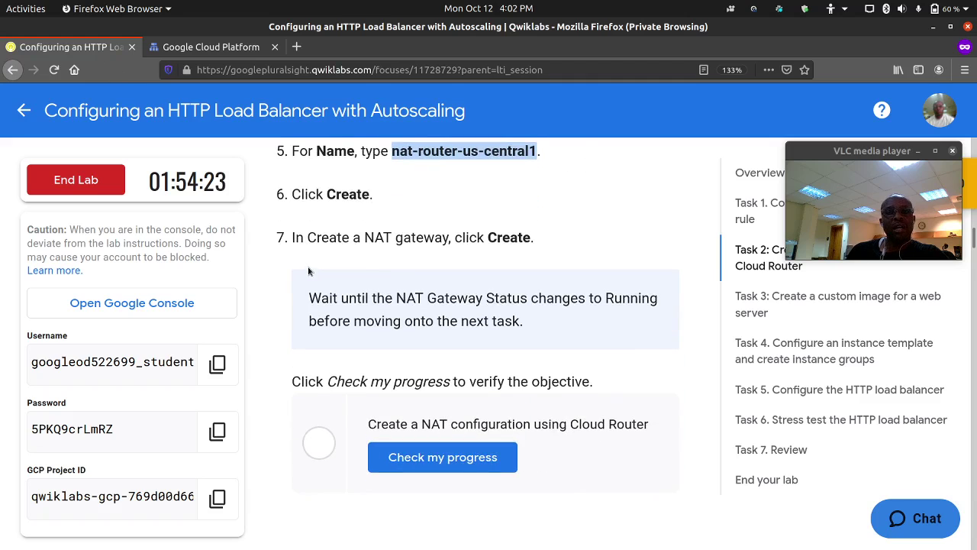
pyautogui.click(204, 49)
pyautogui.scroll(-3, 355, 290)
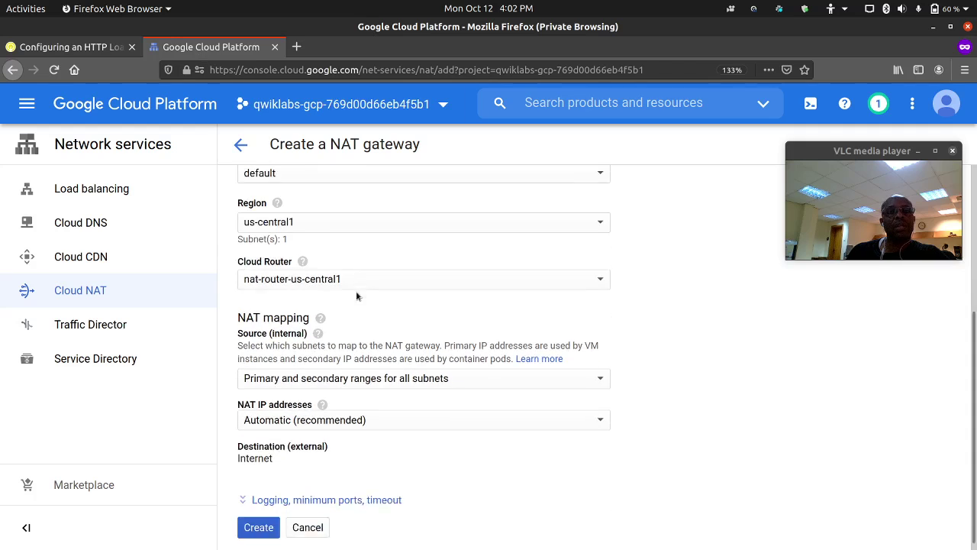
pyautogui.click(259, 519)
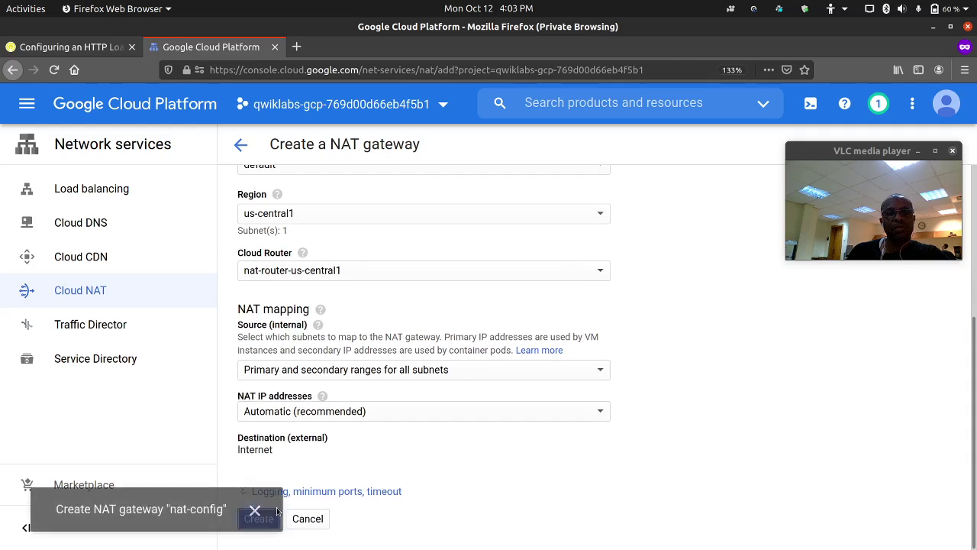
# Review the lab's note about the NAT gateway status and check the status of nat-config in the Cloud NAT list.
pyautogui.click(97, 49)
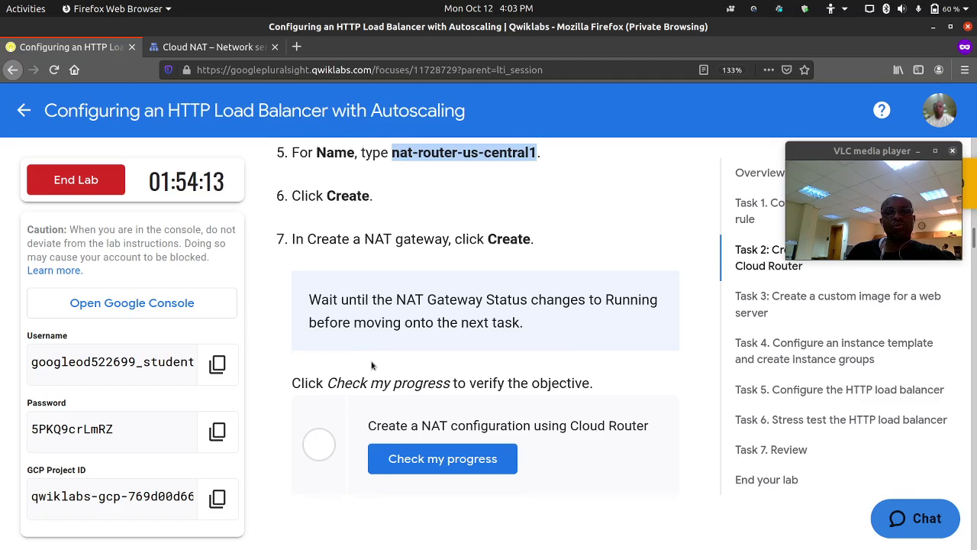
pyautogui.scroll(2, 372, 366)
pyautogui.scroll(-5, 371, 365)
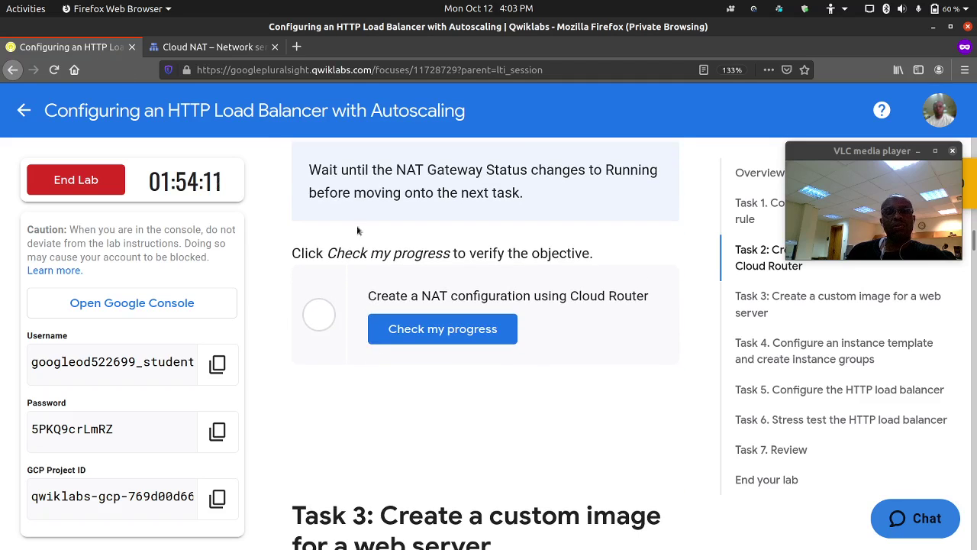
pyautogui.click(221, 47)
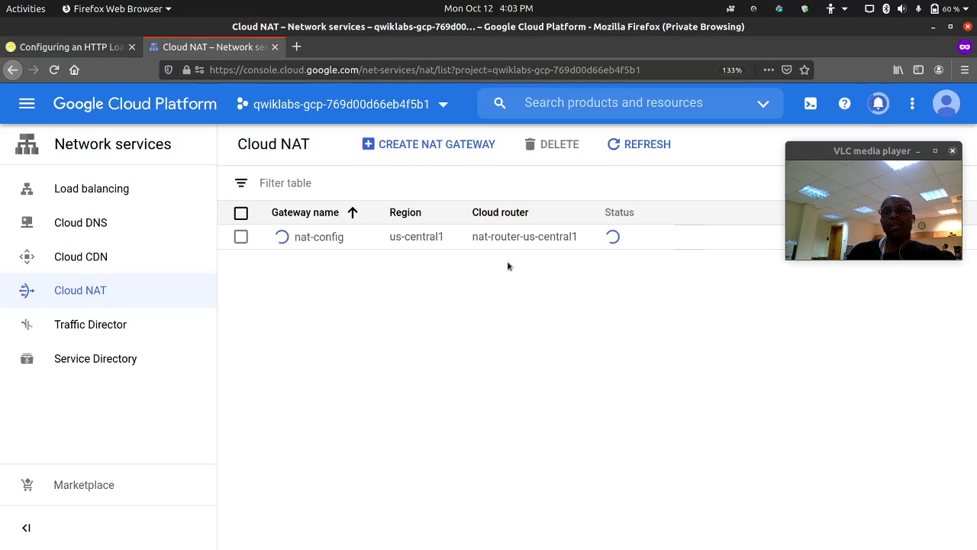
# Wait for the nat-config gateway to start running and check the lab progress for the Cloud Router NAT configuration objective.
pyautogui.moveTo(288, 239)
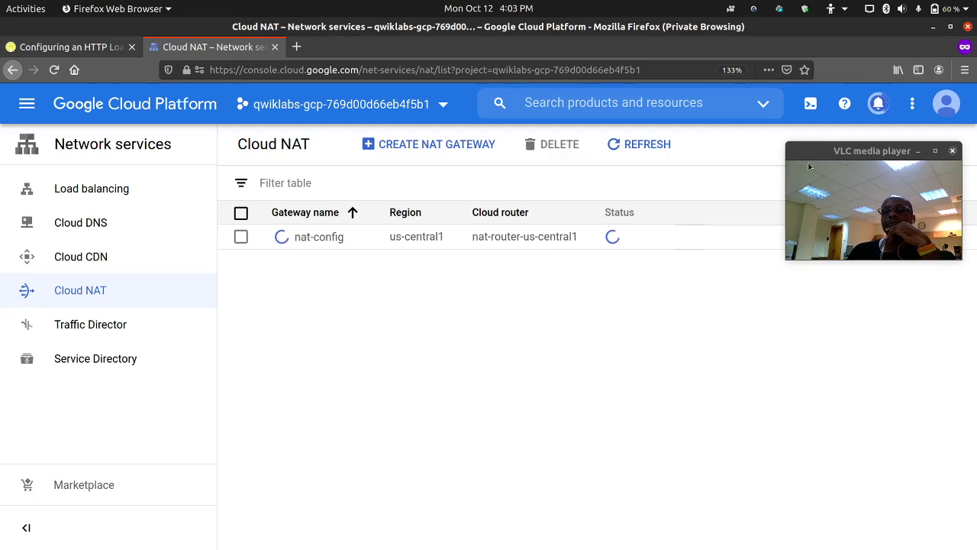
pyautogui.moveTo(815, 155)
pyautogui.mouseDown()
pyautogui.moveTo(719, 224)
pyautogui.moveTo(816, 154)
pyautogui.mouseUp()
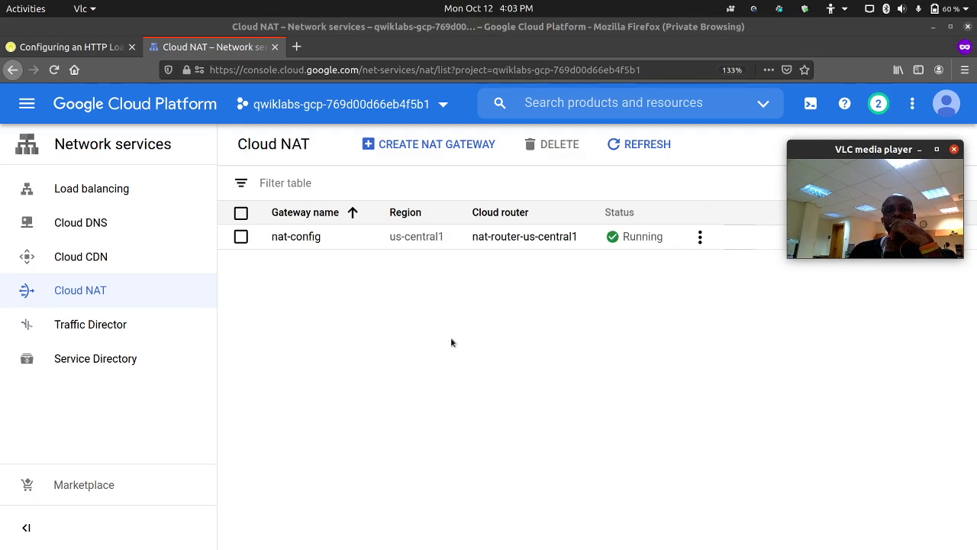
pyautogui.click(72, 47)
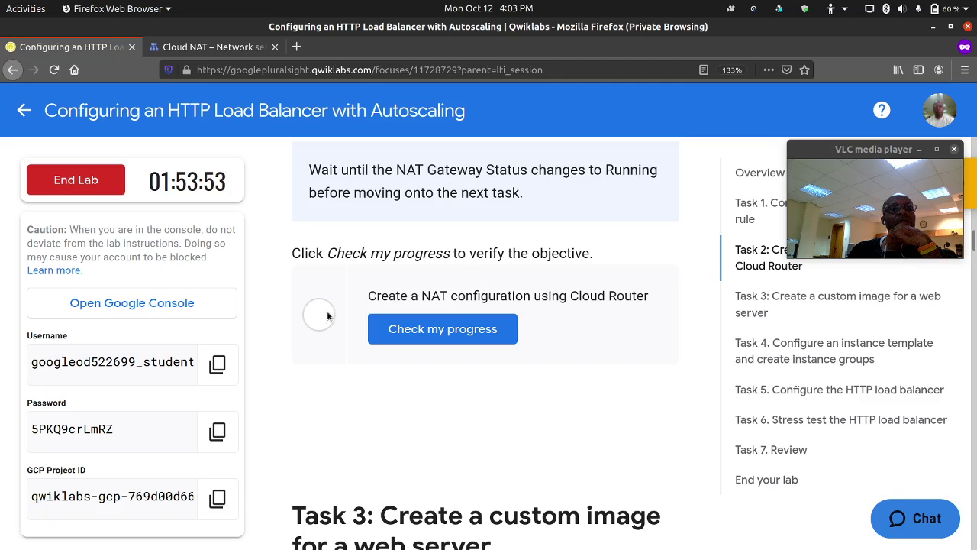
pyautogui.click(439, 329)
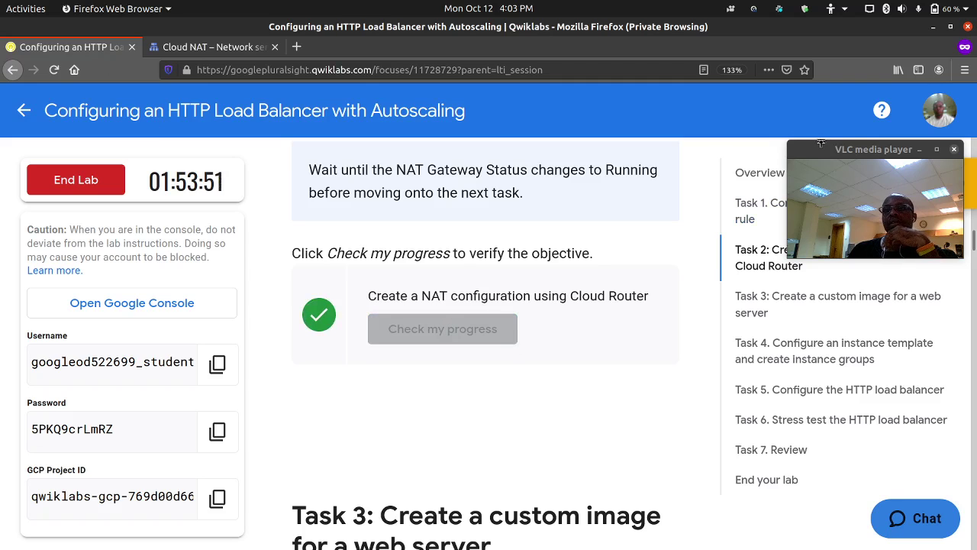
# Read the lab's Task 3 instructions and the property table for creating the web server VM.
pyautogui.moveTo(820, 142); pyautogui.dragTo(729, 157)
pyautogui.scroll(-5, 471, 374)
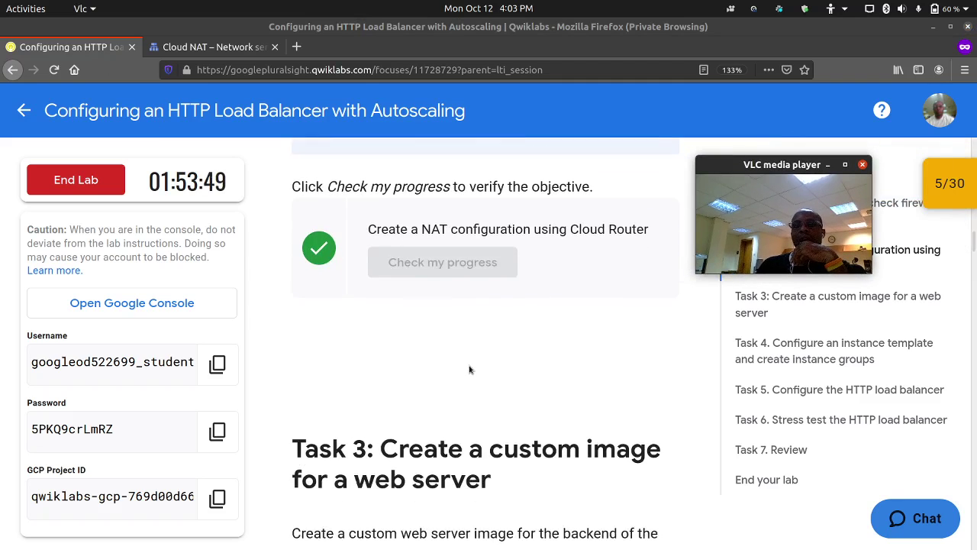
pyautogui.scroll(-1, 471, 360)
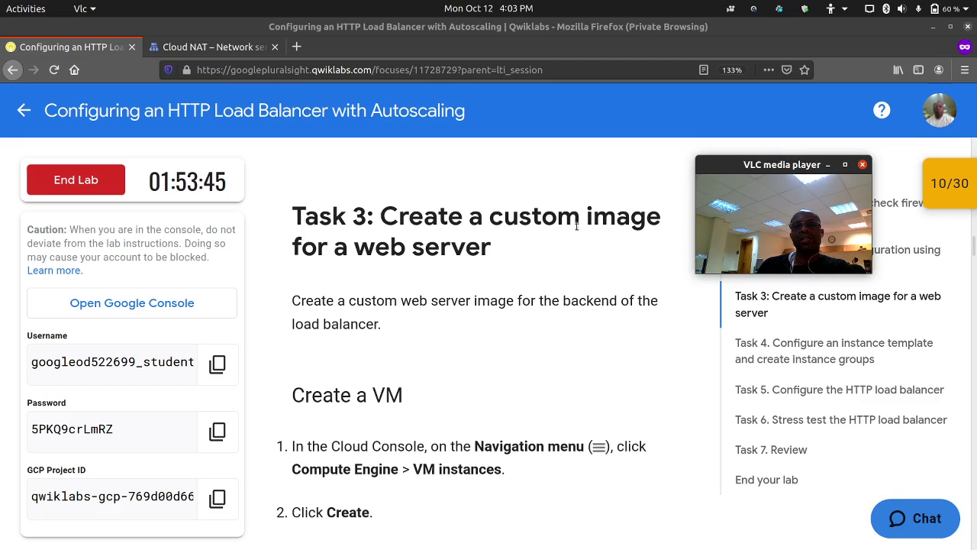
pyautogui.scroll(-4, 460, 259)
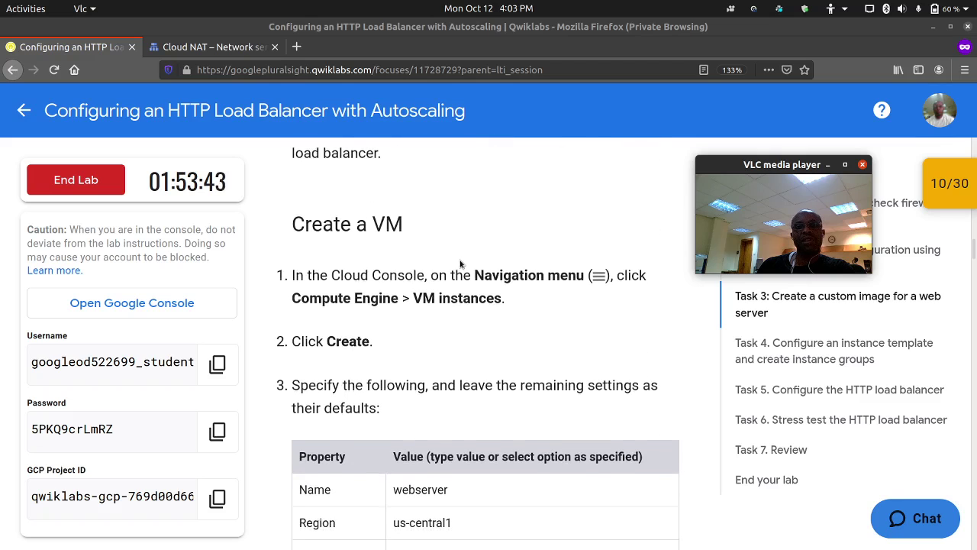
pyautogui.scroll(-3, 460, 264)
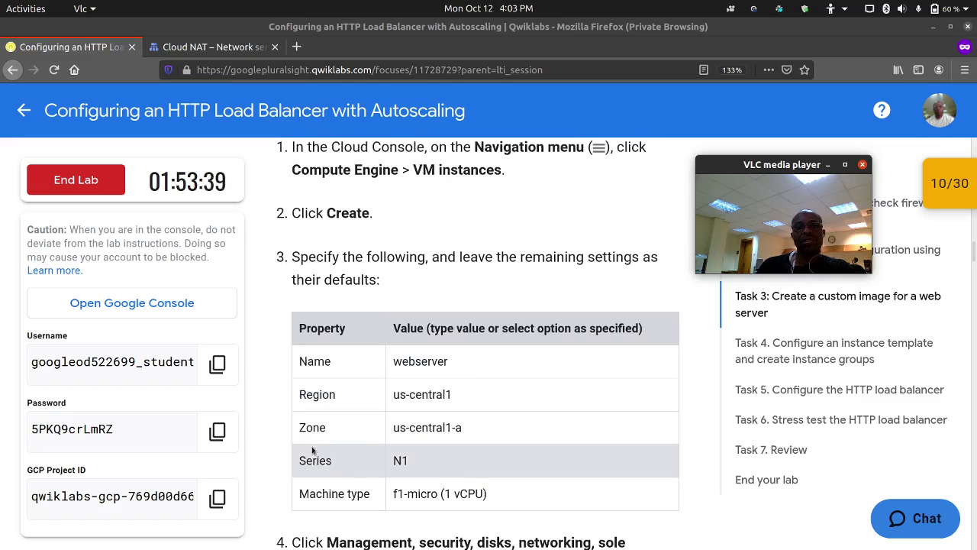
pyautogui.scroll(-2, 346, 458)
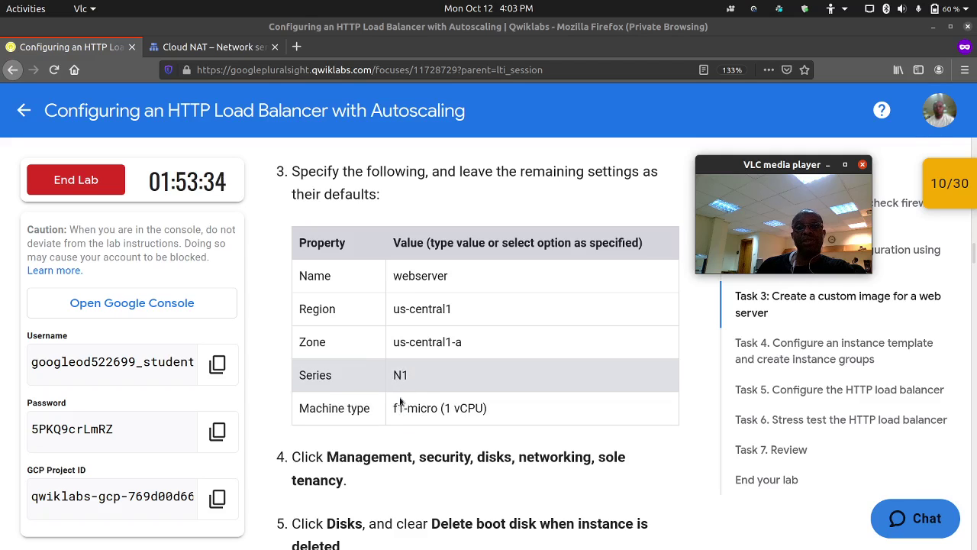
# Go to the Compute Engine VM instances page in the Cloud Console and start creating a new instance.
pyautogui.click(222, 48)
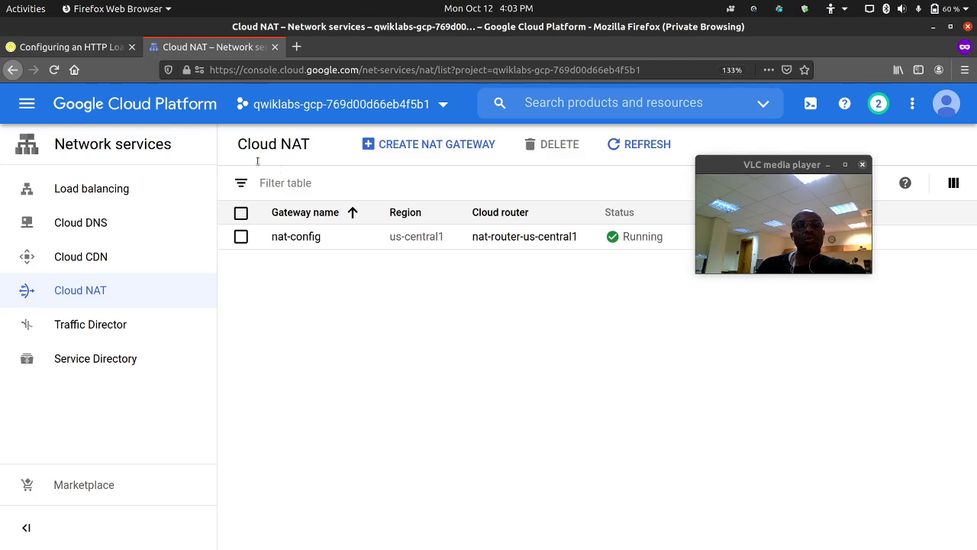
pyautogui.click(34, 105)
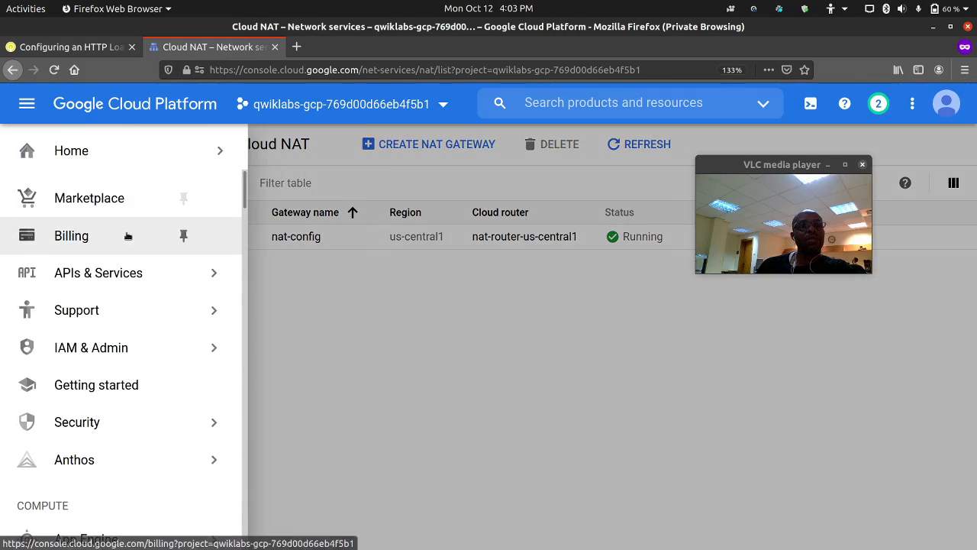
pyautogui.scroll(-4, 168, 405)
pyautogui.moveTo(114, 246)
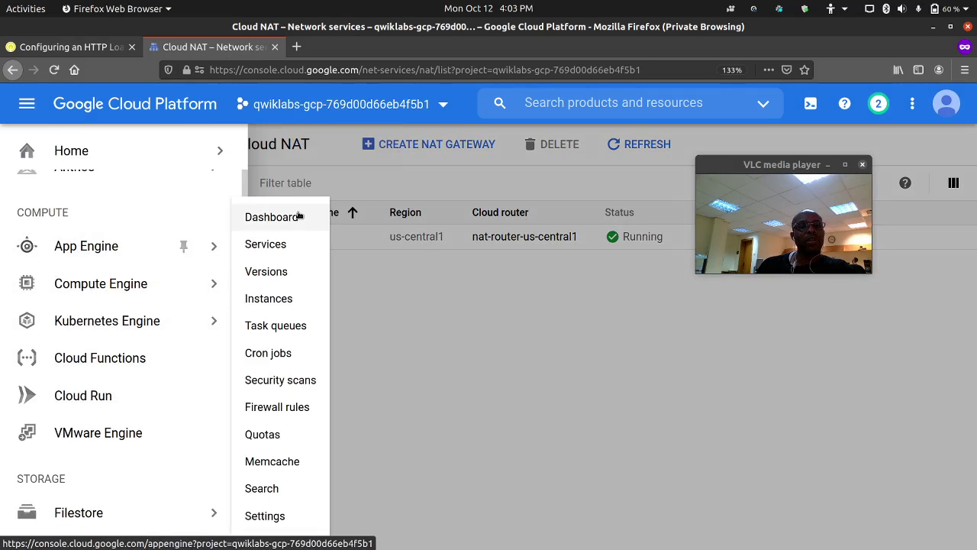
pyautogui.moveTo(183, 282)
pyautogui.click(311, 150)
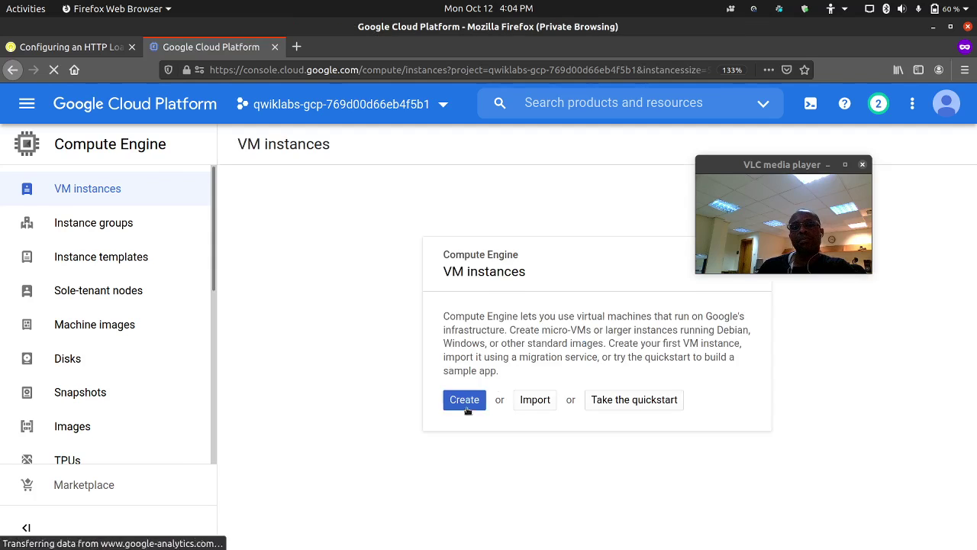
pyautogui.click(464, 400)
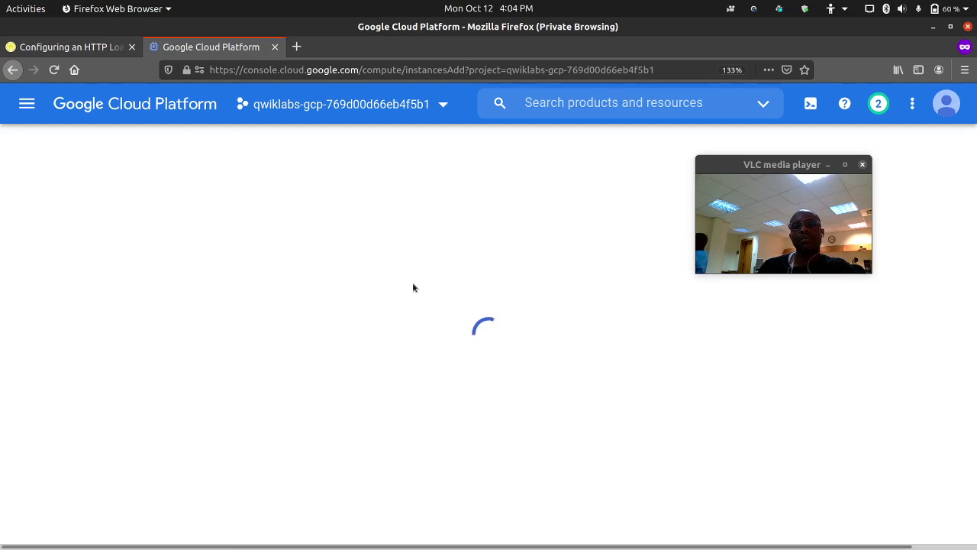
# Name the new VM instance webserver.
pyautogui.write('instance-1')
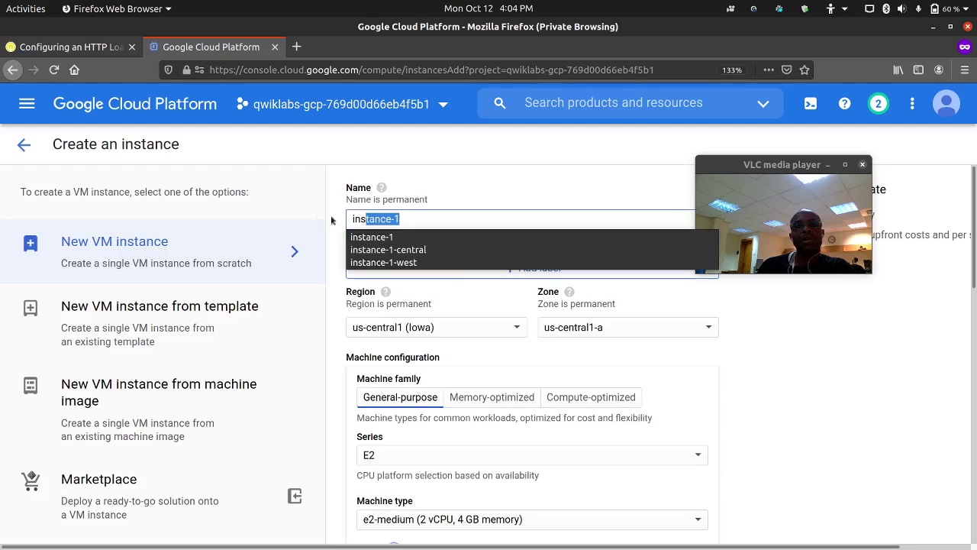
pyautogui.hotkey('ctrl', 'a')
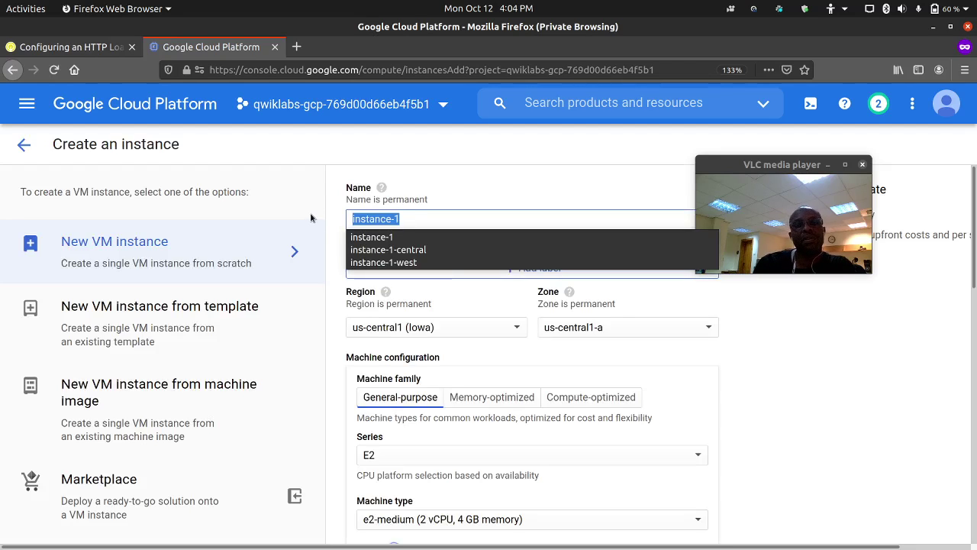
pyautogui.write('webserver')
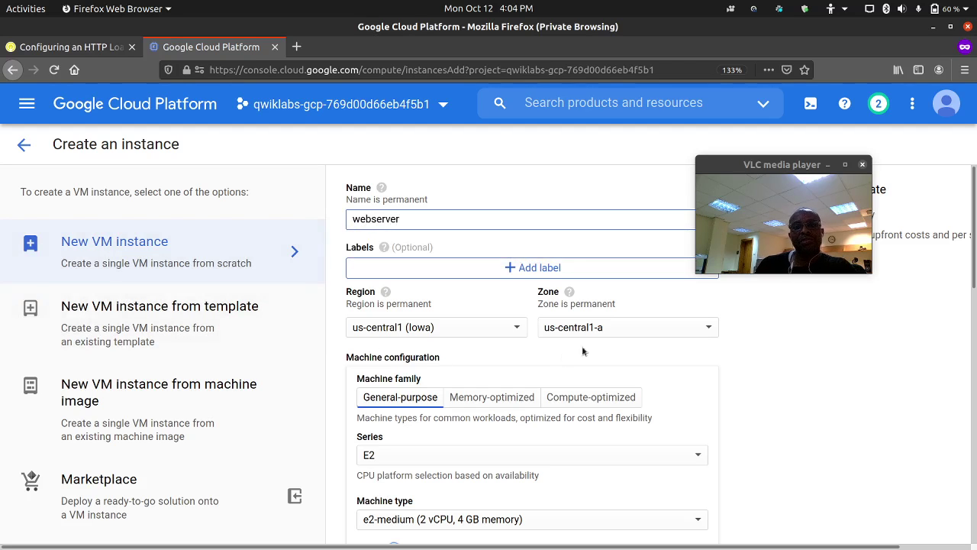
# Set the instance's machine series to N1 and its machine type to f1-micro.
pyautogui.scroll(-3, 568, 353)
pyautogui.click(467, 351)
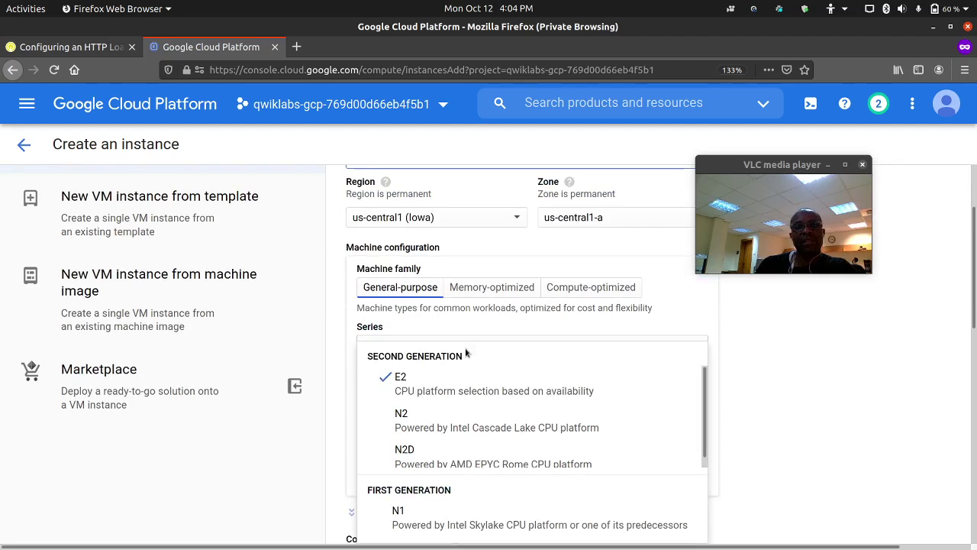
pyautogui.scroll(-1, 454, 427)
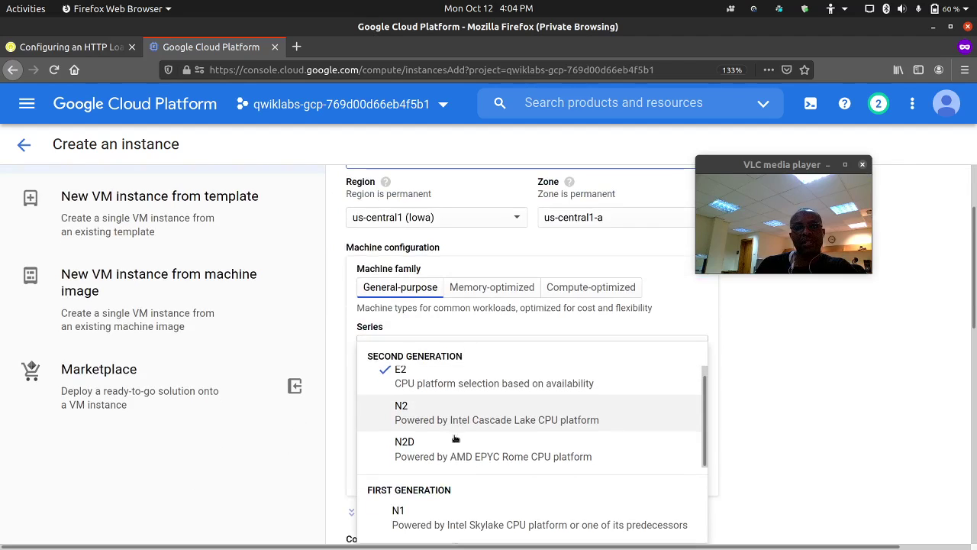
pyautogui.click(437, 507)
pyautogui.scroll(-4, 451, 397)
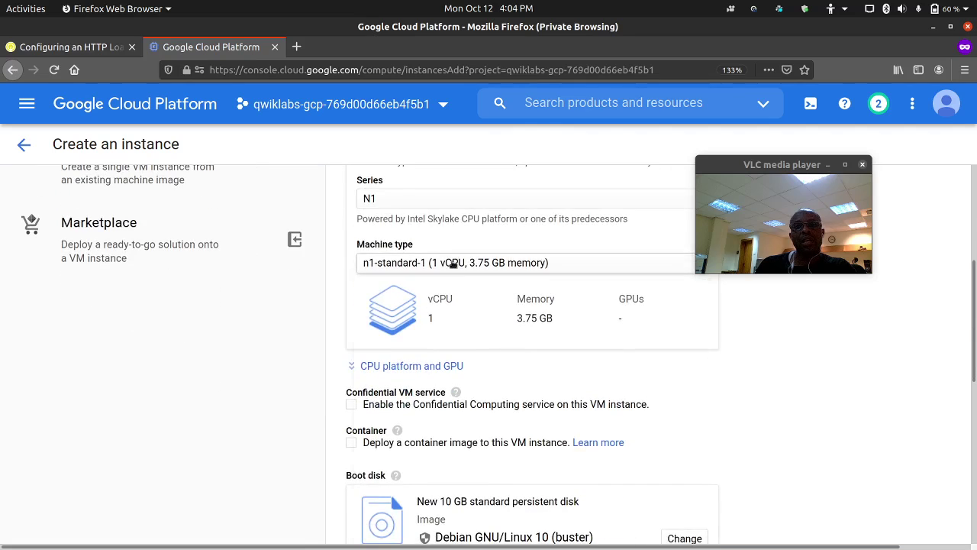
pyautogui.click(453, 263)
pyautogui.click(446, 271)
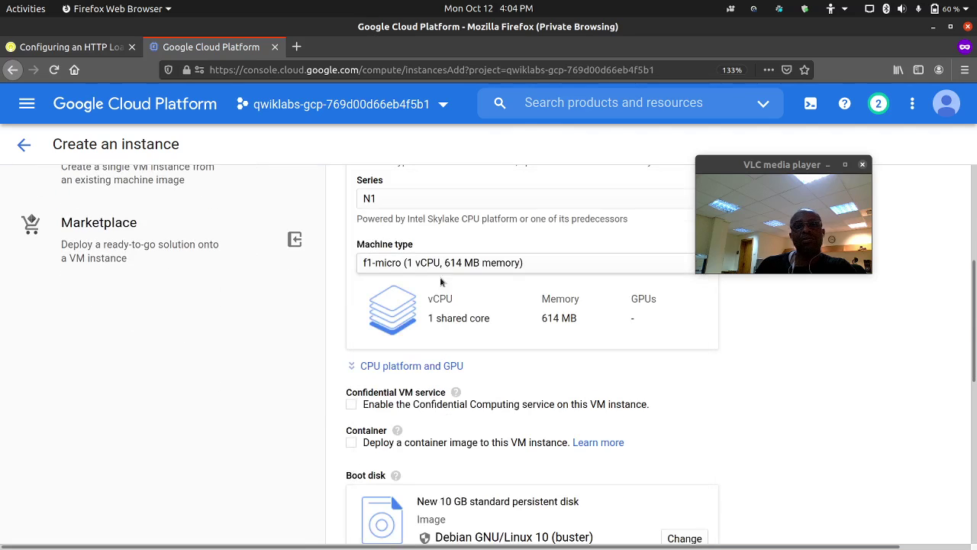
# Check the lab's disk instructions and clear the instance's "Delete boot disk when instance is deleted" option.
pyautogui.click(66, 47)
pyautogui.scroll(-5, 409, 292)
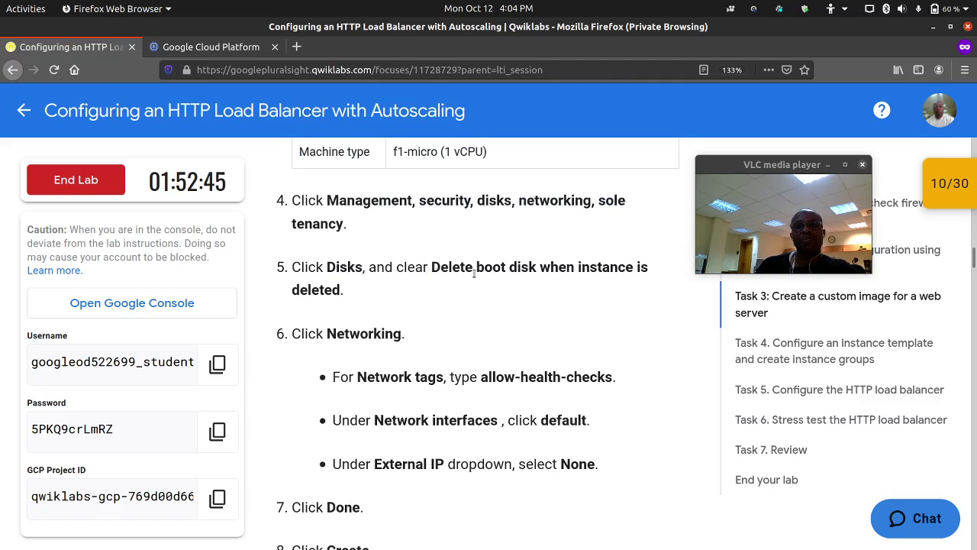
pyautogui.click(212, 49)
pyautogui.scroll(-5, 432, 311)
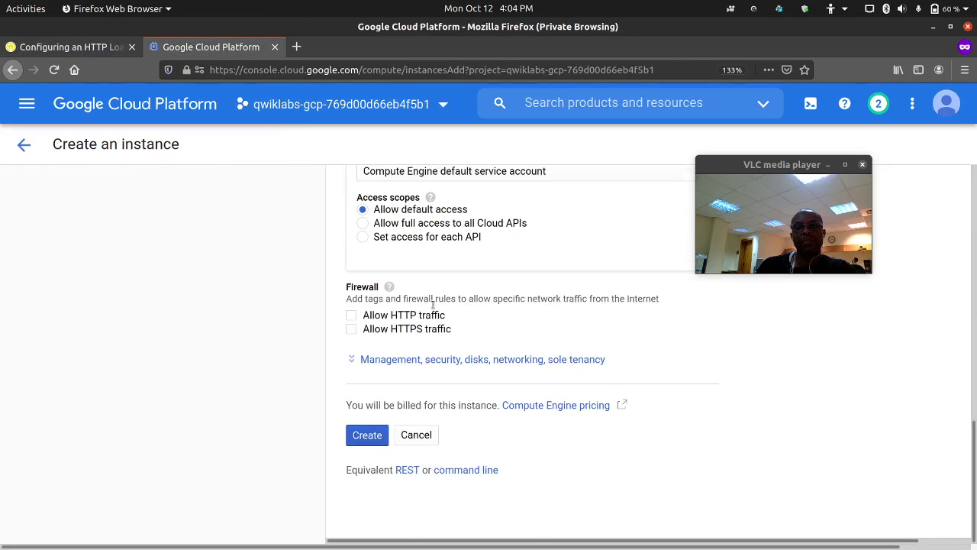
pyautogui.click(456, 359)
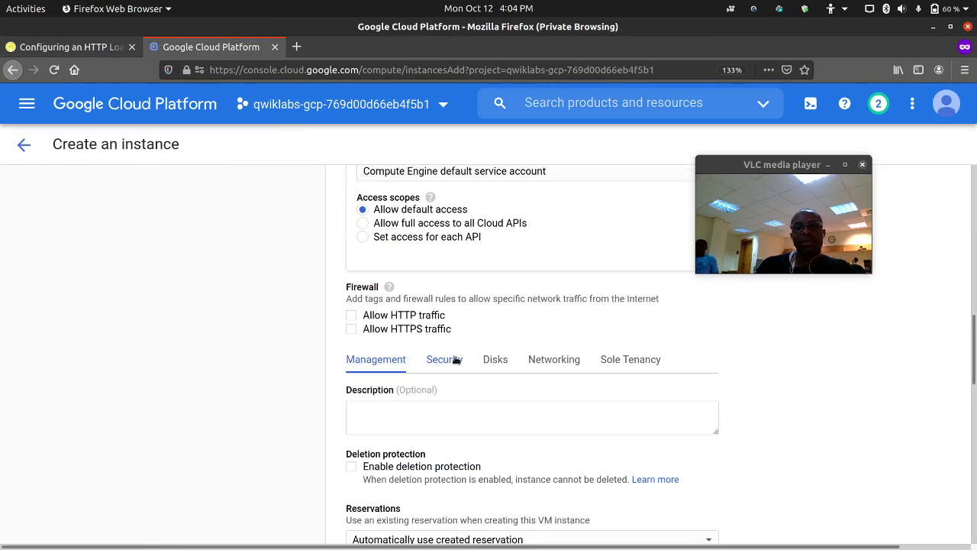
pyautogui.scroll(-3, 462, 348)
pyautogui.click(492, 252)
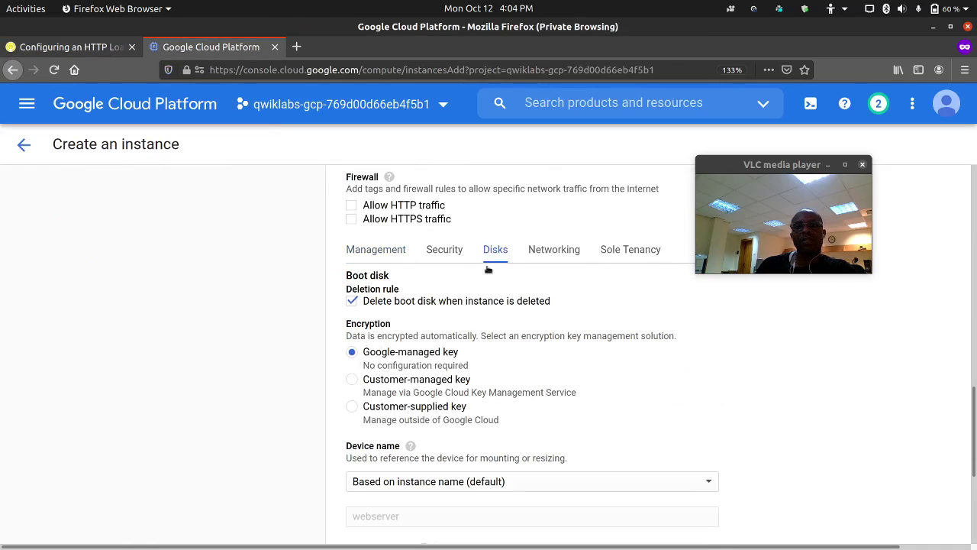
pyautogui.scroll(-2, 488, 268)
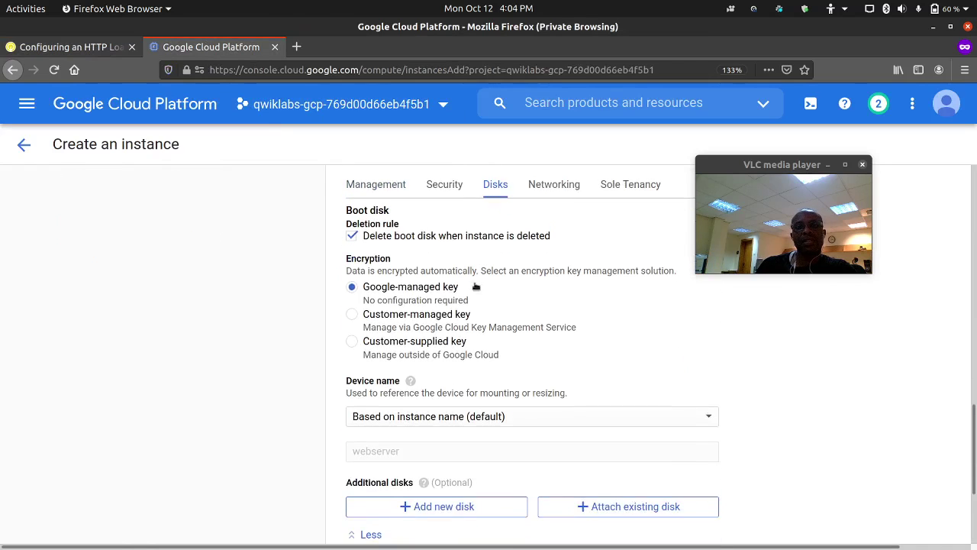
pyautogui.click(354, 228)
# Add the network tag allow-health-checks to the instance's networking settings, copying it from the lab instructions.
pyautogui.click(72, 48)
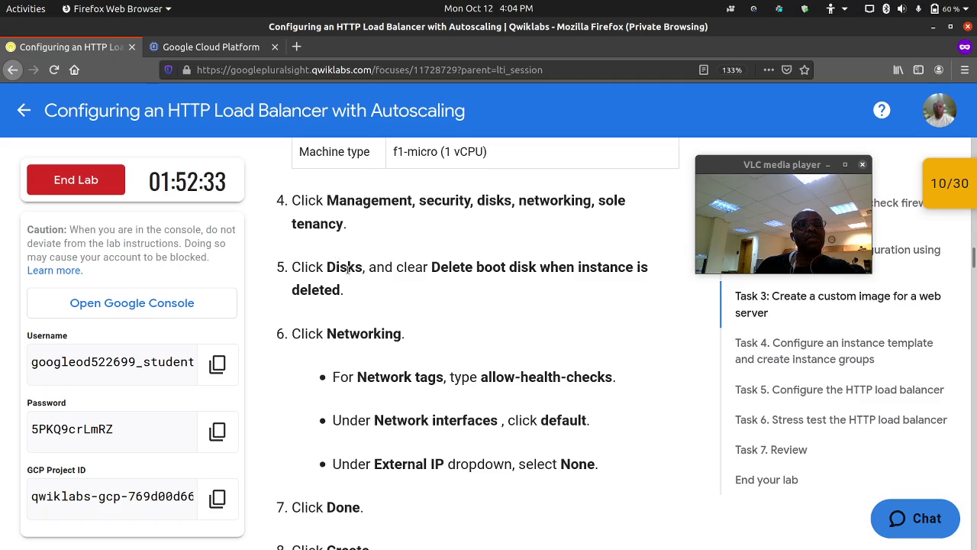
pyautogui.scroll(-3, 347, 268)
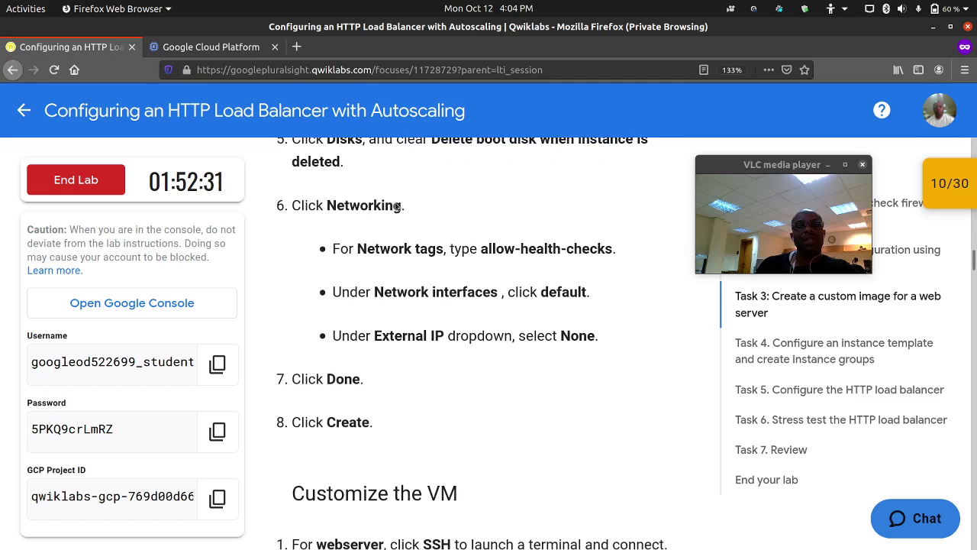
pyautogui.moveTo(484, 251); pyautogui.dragTo(608, 255)
pyautogui.hotkey('ctrl', 'c')
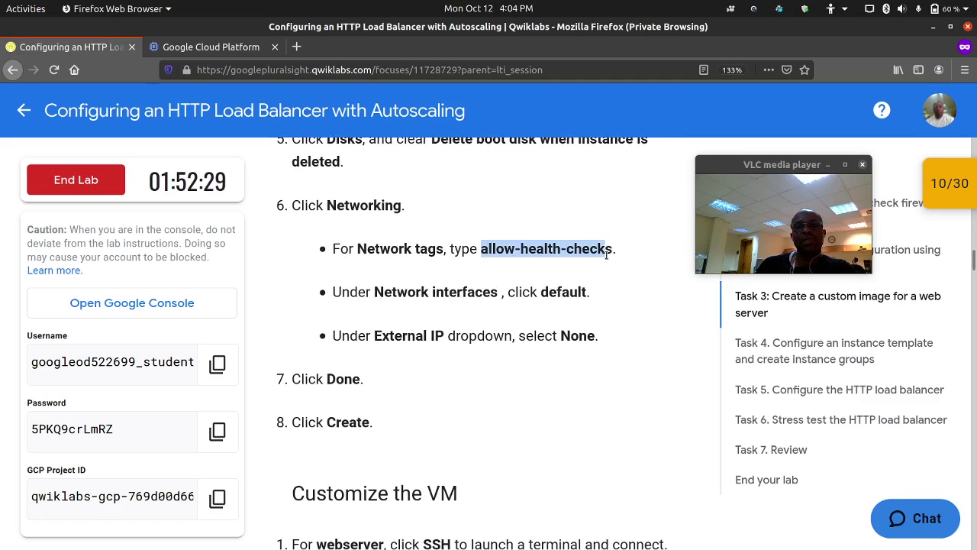
pyautogui.click(211, 46)
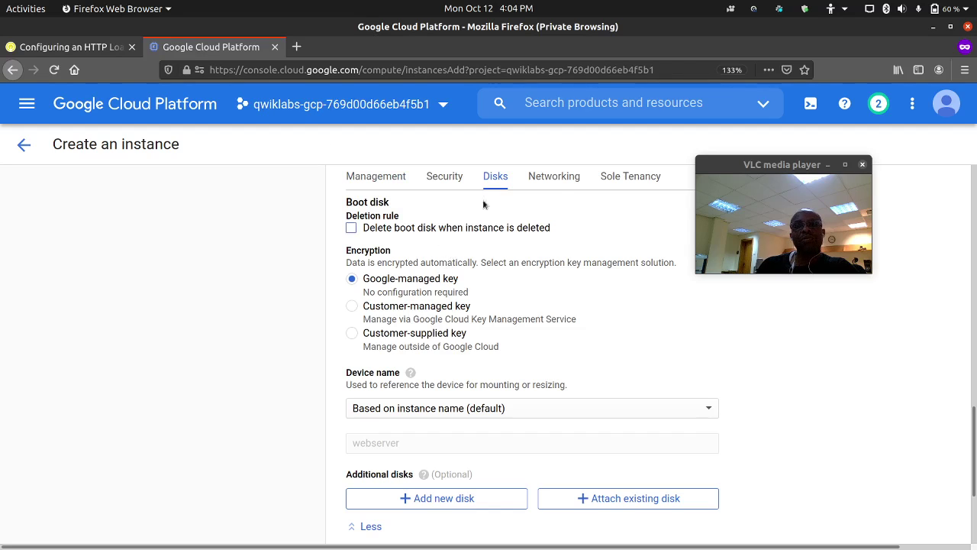
pyautogui.click(543, 177)
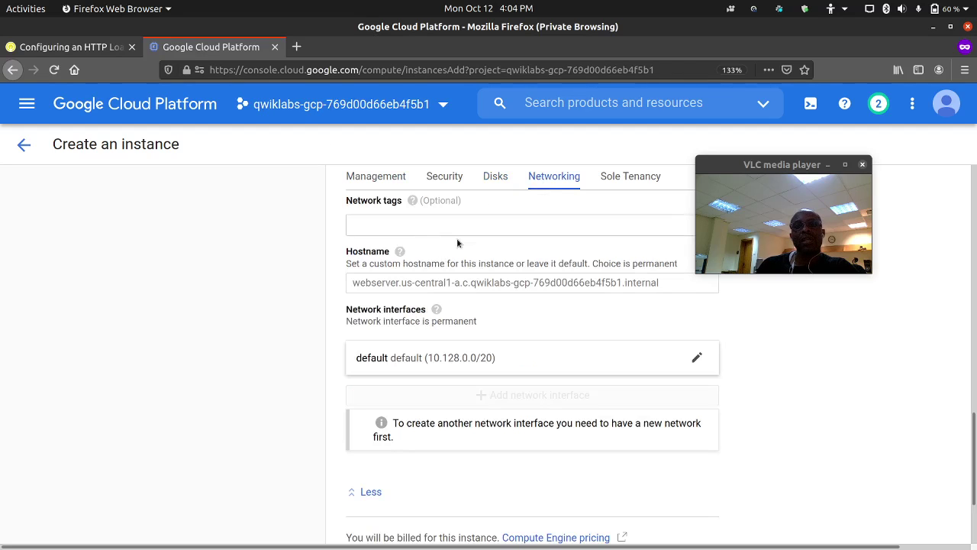
pyautogui.click(415, 224)
pyautogui.hotkey('ctrl', 'v')
pyautogui.press('Return')
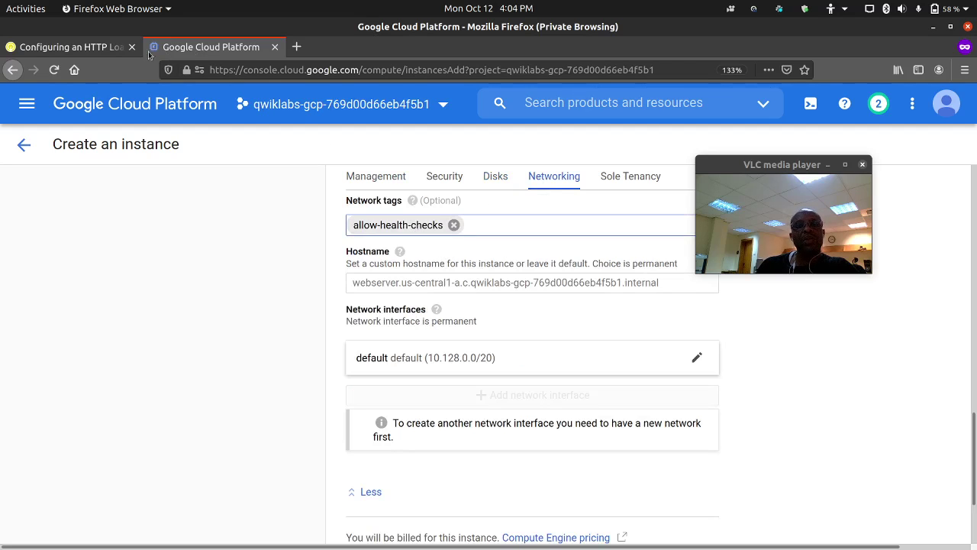
# Following the lab instructions, edit the instance's default network interface and set its external IP to None.
pyautogui.click(106, 48)
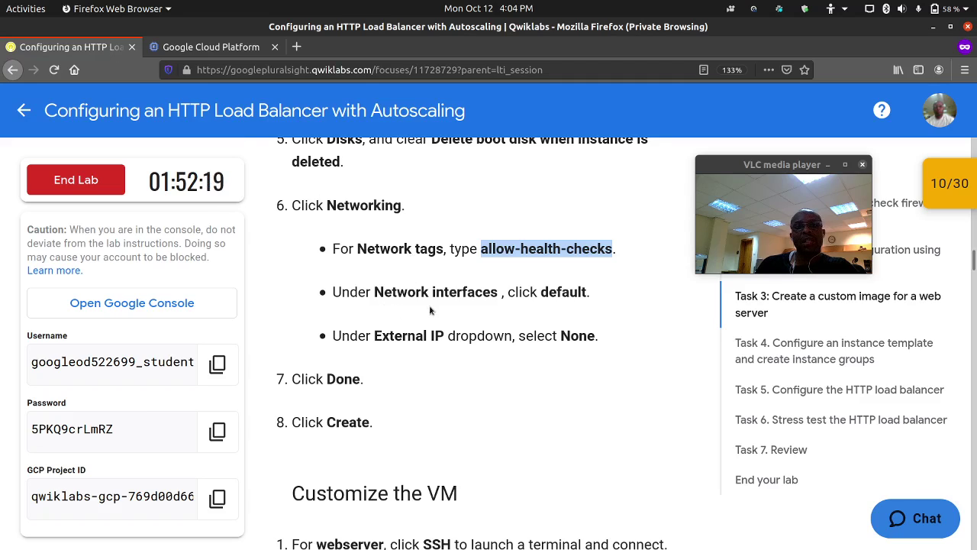
pyautogui.click(198, 47)
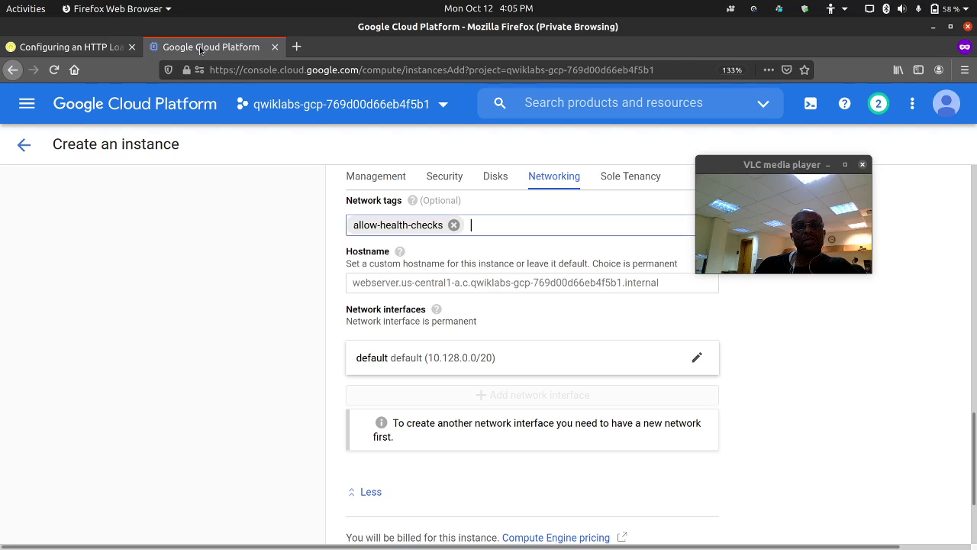
pyautogui.click(417, 357)
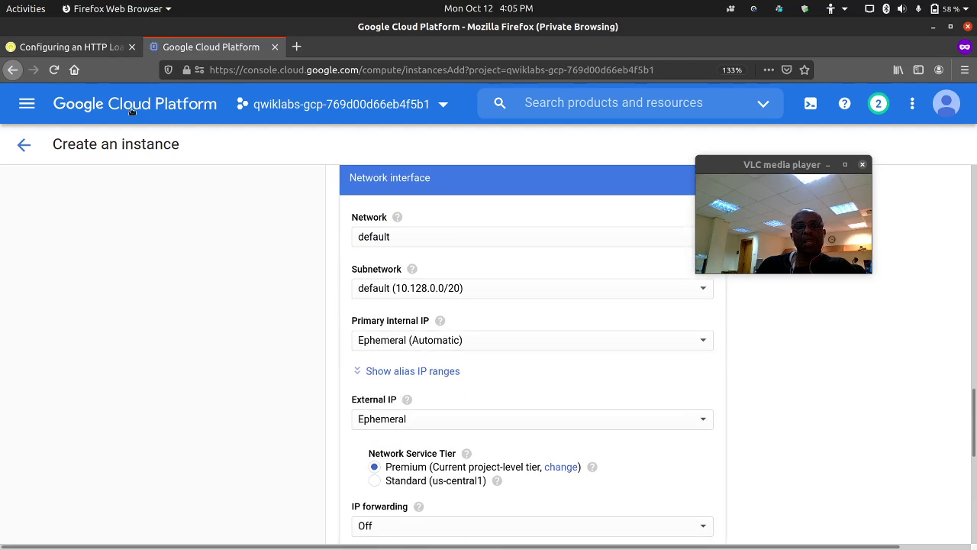
pyautogui.click(97, 49)
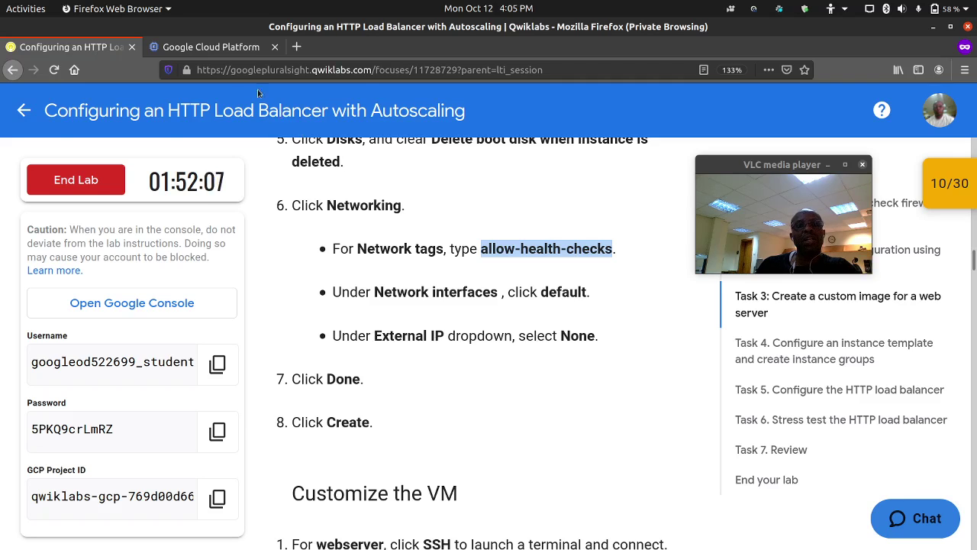
pyautogui.click(222, 46)
pyautogui.scroll(-2, 471, 306)
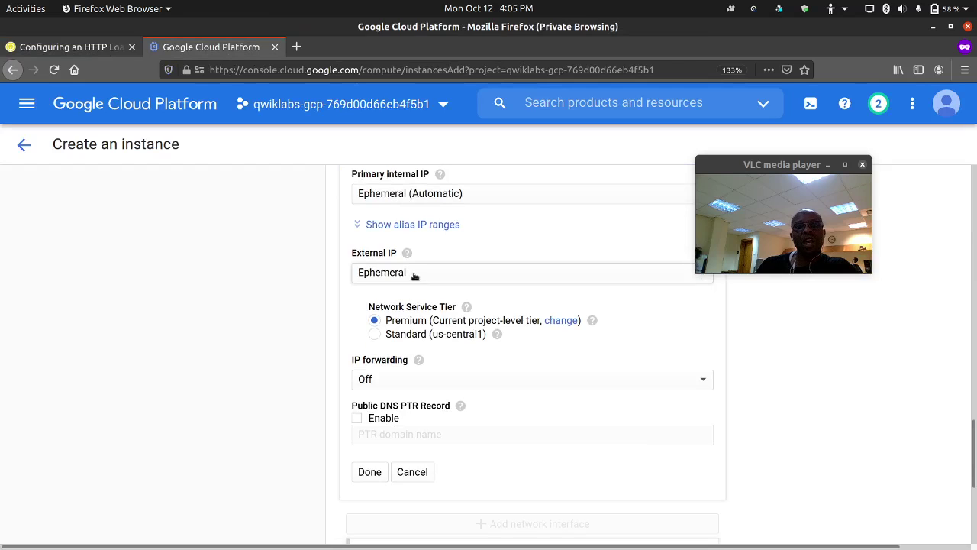
pyautogui.click(413, 273)
pyautogui.click(415, 257)
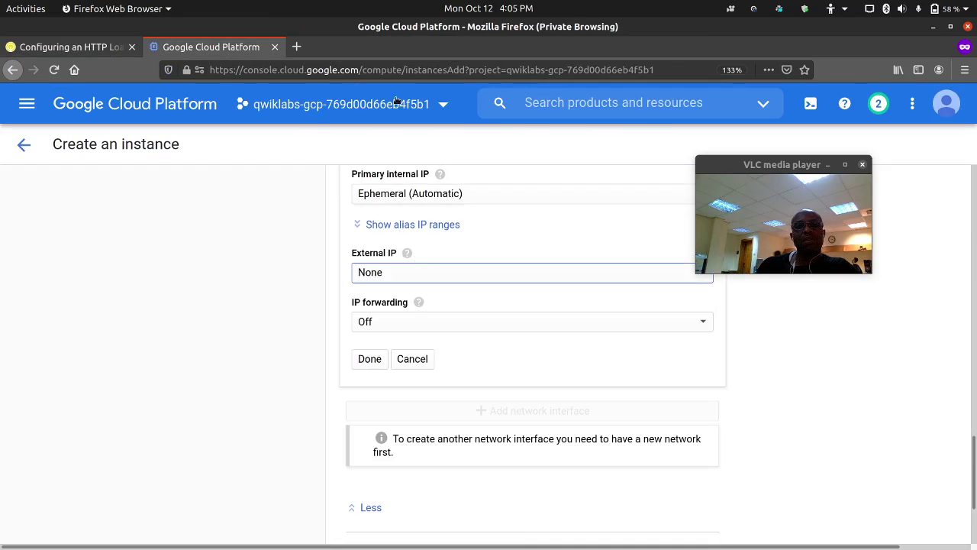
# Check the remaining creation instructions, save the network interface settings and create the webserver instance.
pyautogui.click(82, 47)
pyautogui.scroll(-2, 557, 316)
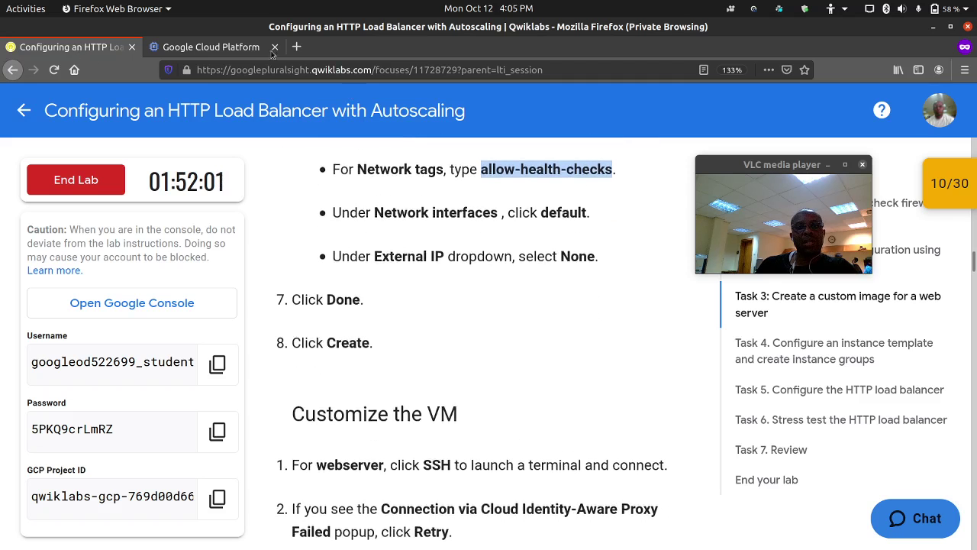
pyautogui.click(221, 46)
pyautogui.scroll(-3, 535, 341)
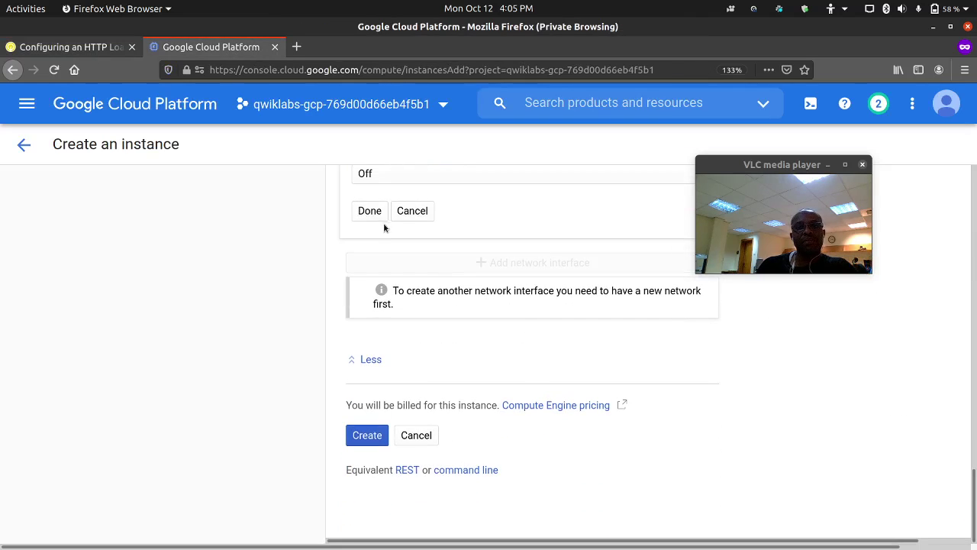
pyautogui.click(371, 213)
pyautogui.click(380, 430)
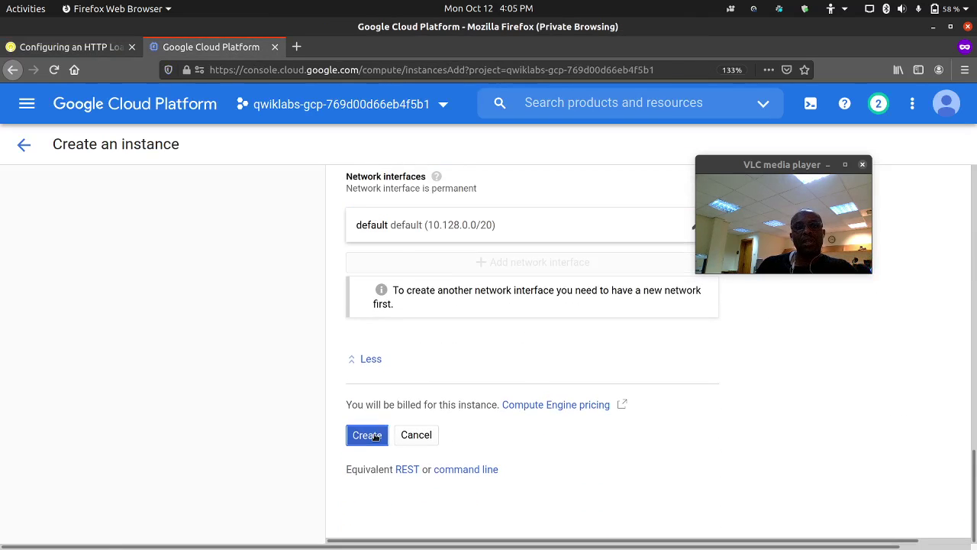
# Read the lab's "Customize the VM" instructions on connecting over SSH and on installing, starting and testing Apache2.
pyautogui.click(99, 48)
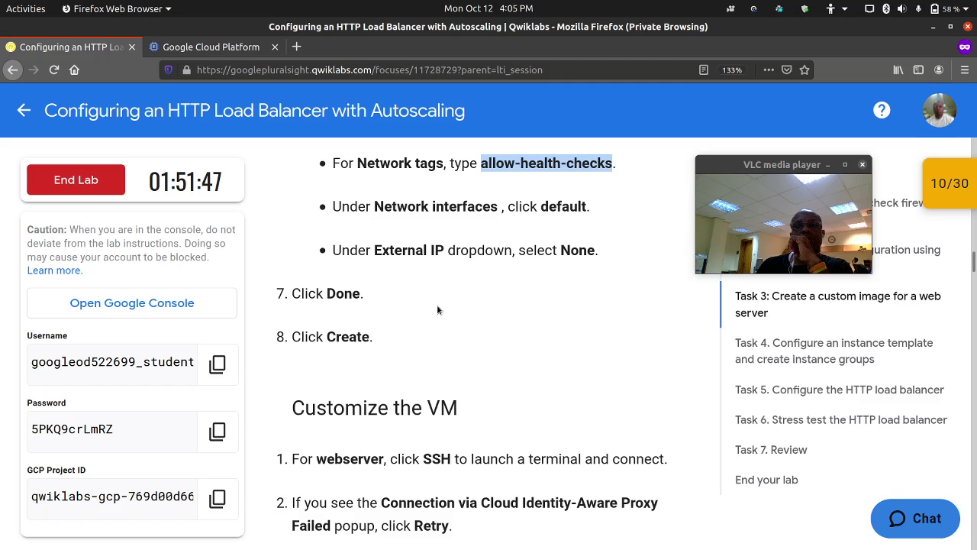
pyautogui.scroll(-3, 437, 310)
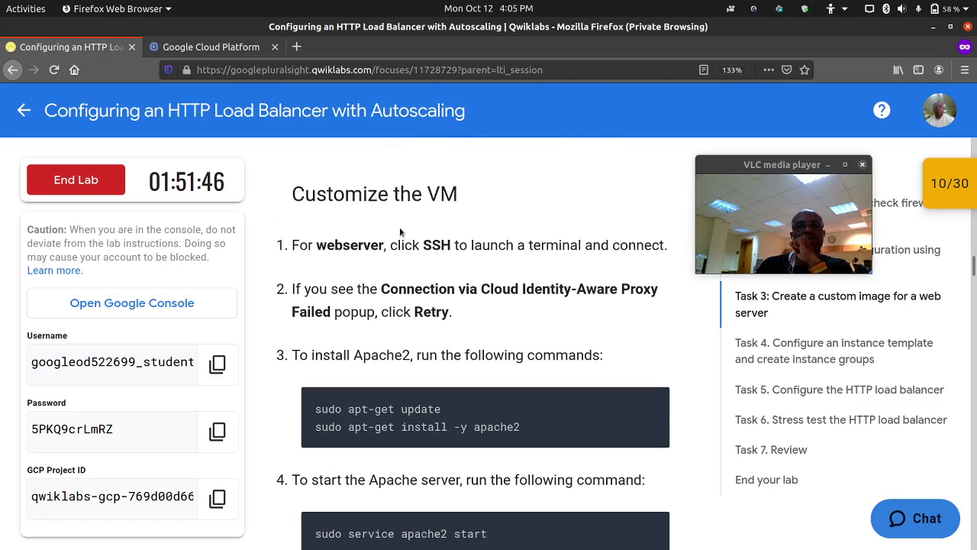
pyautogui.scroll(-1, 400, 246)
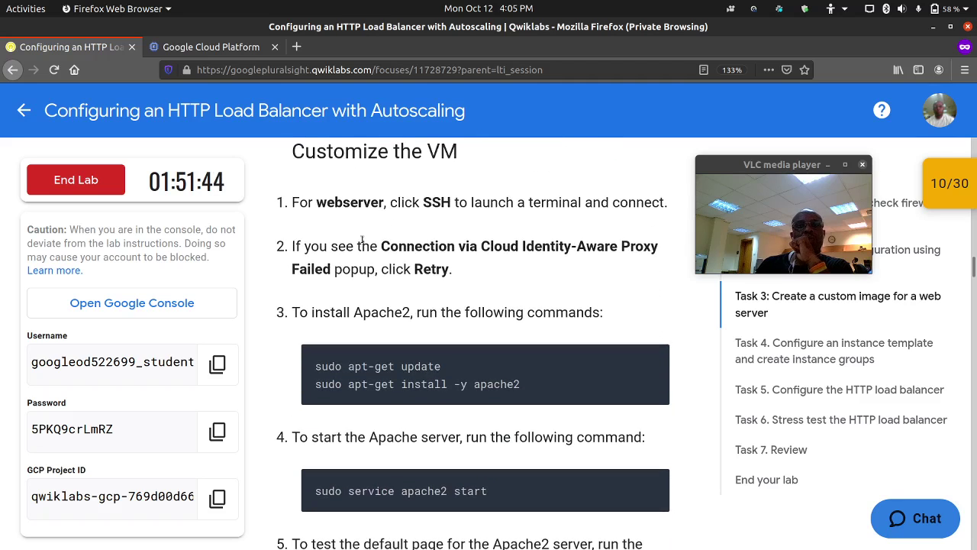
pyautogui.scroll(-2, 442, 339)
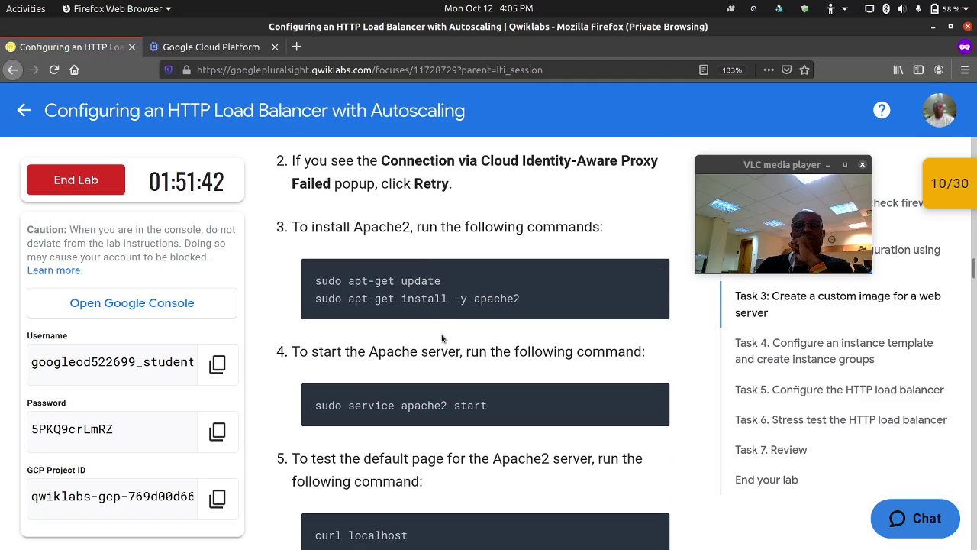
pyautogui.scroll(1, 396, 243)
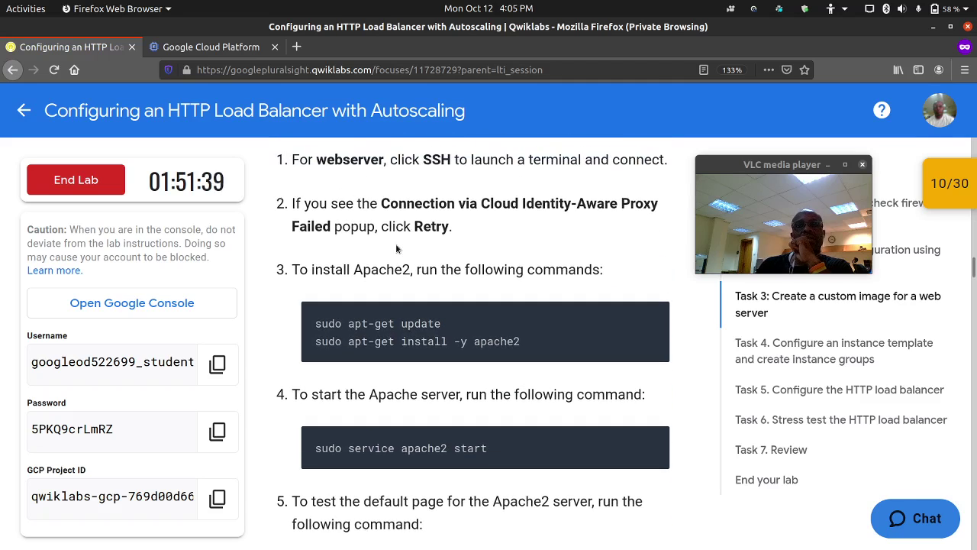
pyautogui.scroll(-1, 396, 243)
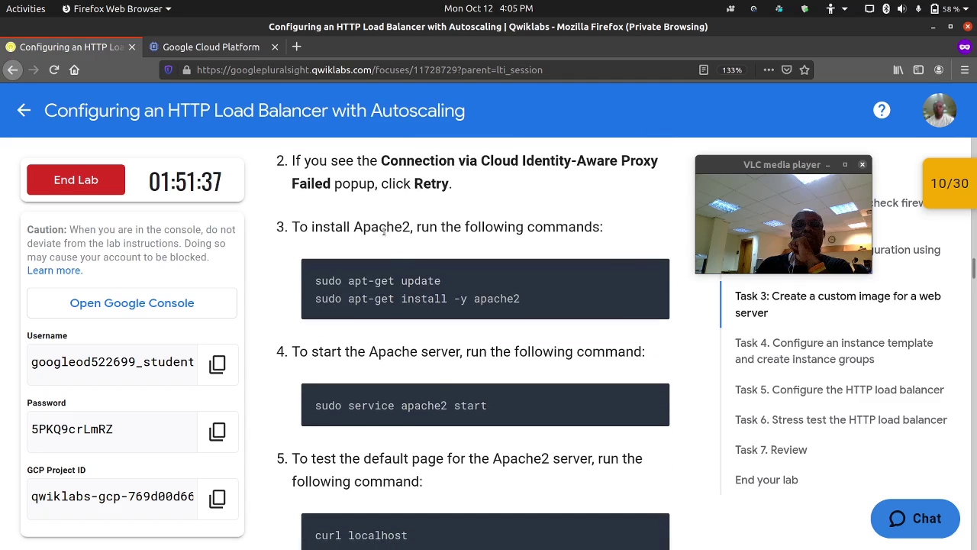
pyautogui.scroll(-2, 407, 261)
pyautogui.scroll(2, 407, 261)
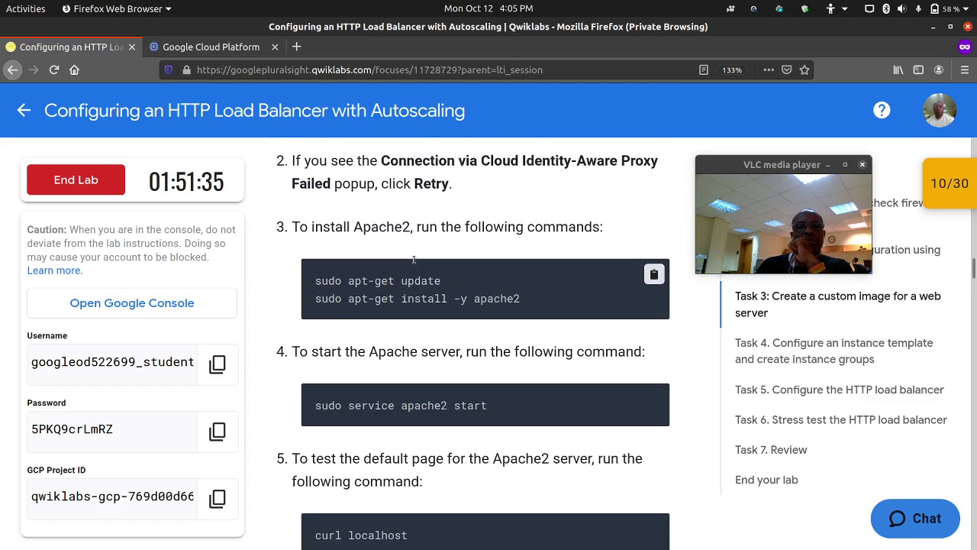
# Return to the VM instances list, dismiss the tutorial pane and open an SSH session to webserver.
pyautogui.click(198, 50)
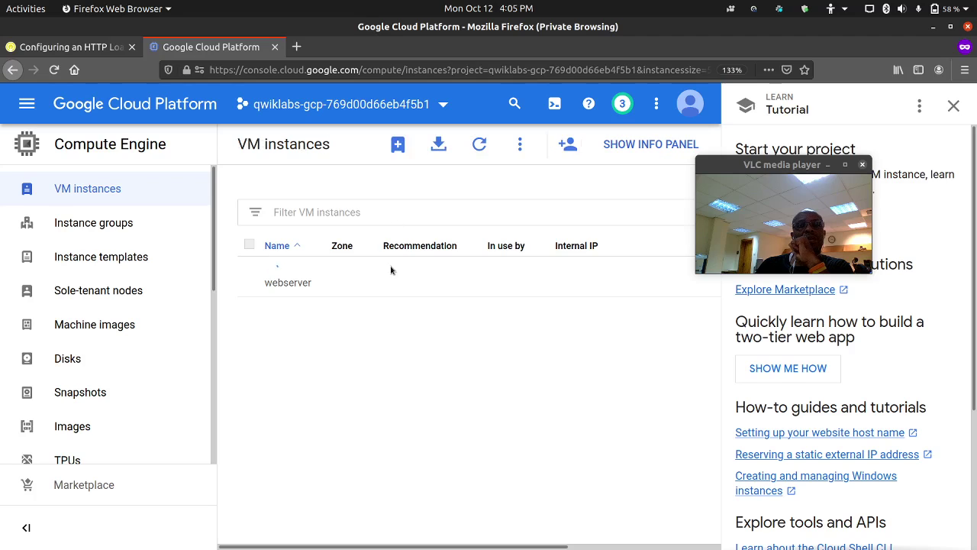
pyautogui.click(953, 106)
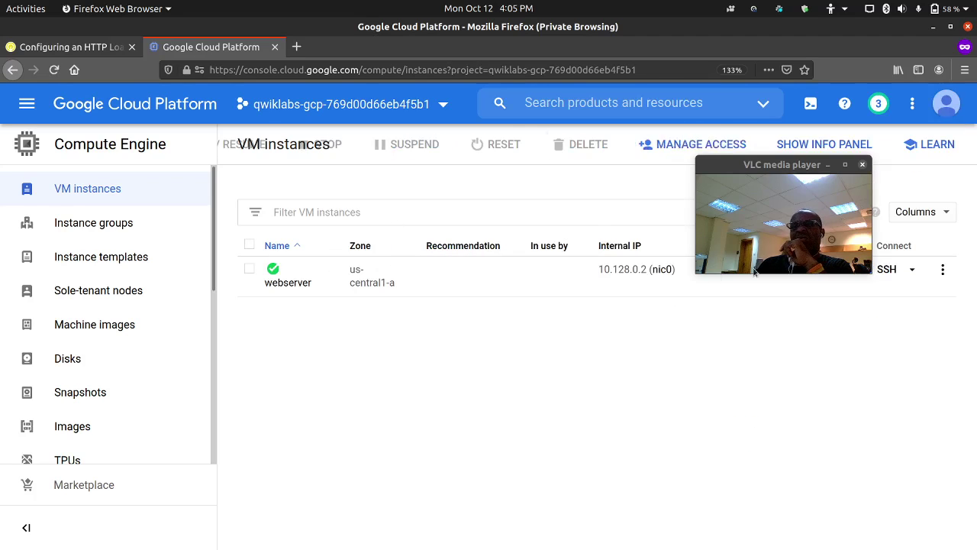
pyautogui.click(890, 271)
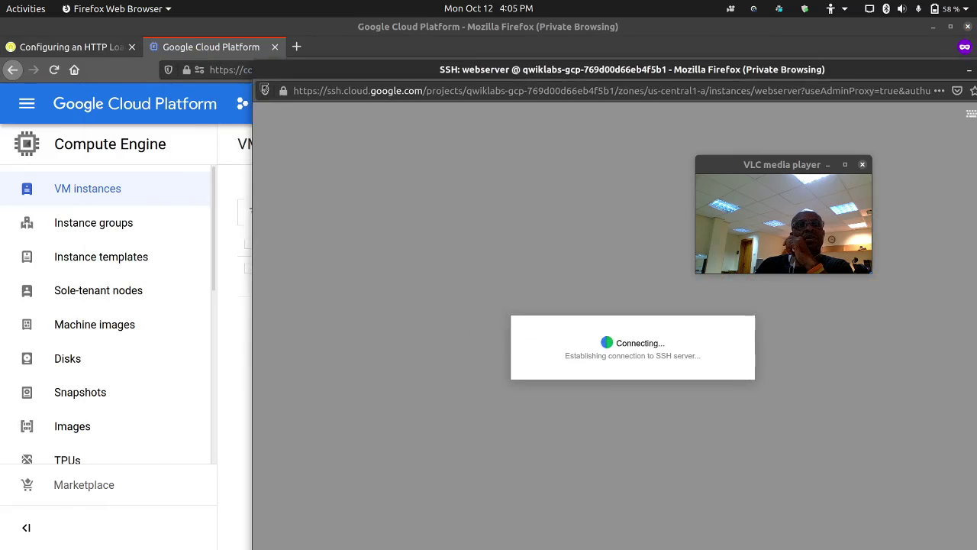
# Shrink the SSH window and reposition it over the VM instances page.
pyautogui.moveTo(255, 61); pyautogui.dragTo(429, 358)
pyautogui.moveTo(649, 364); pyautogui.dragTo(507, 220)
pyautogui.click(439, 384)
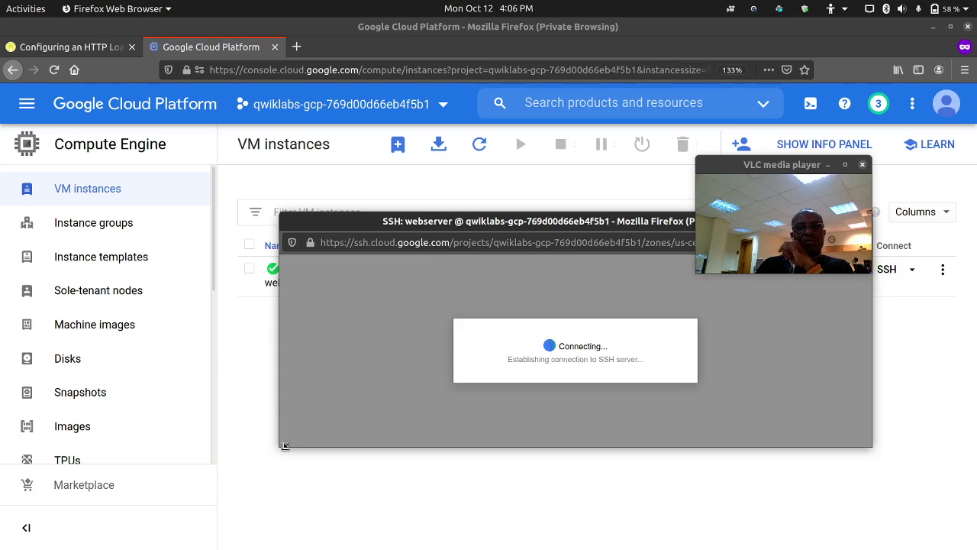
pyautogui.moveTo(281, 450); pyautogui.dragTo(269, 506)
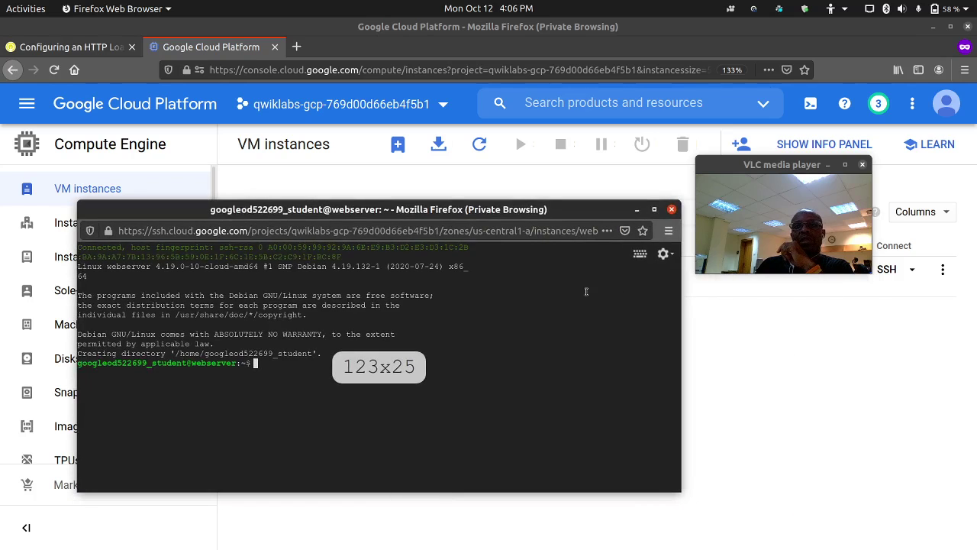
# Set the SSH terminal's text size to Large, then widen and reposition its window.
pyautogui.click(664, 253)
pyautogui.moveTo(553, 314)
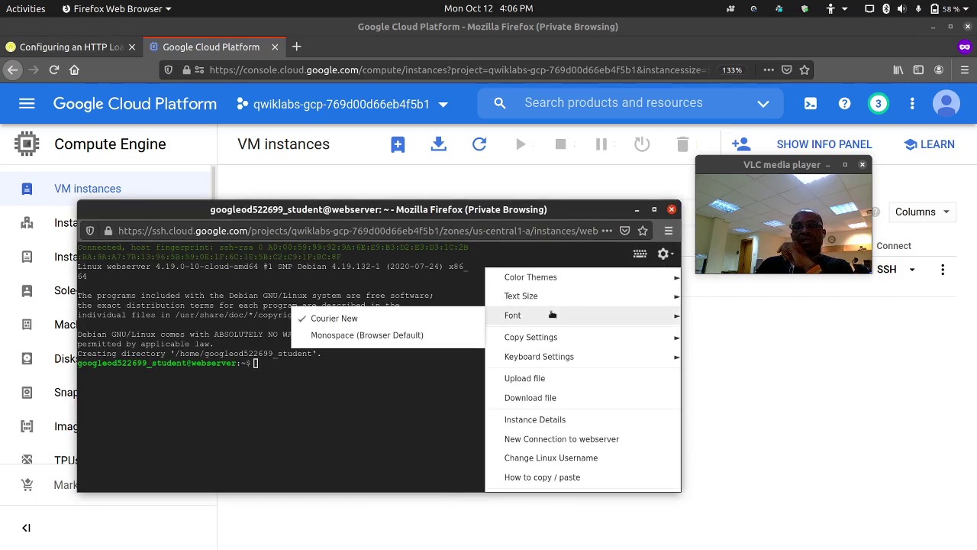
pyautogui.moveTo(510, 297)
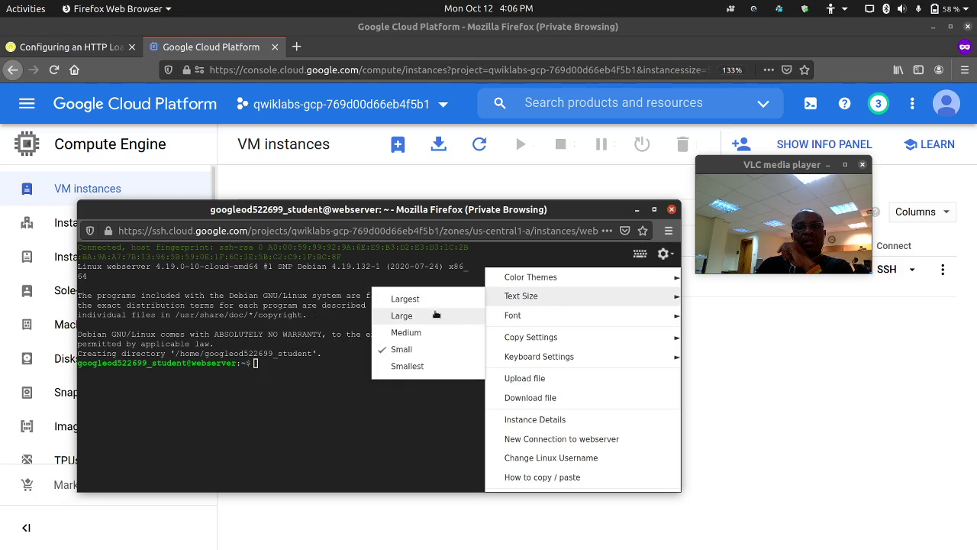
pyautogui.click(439, 313)
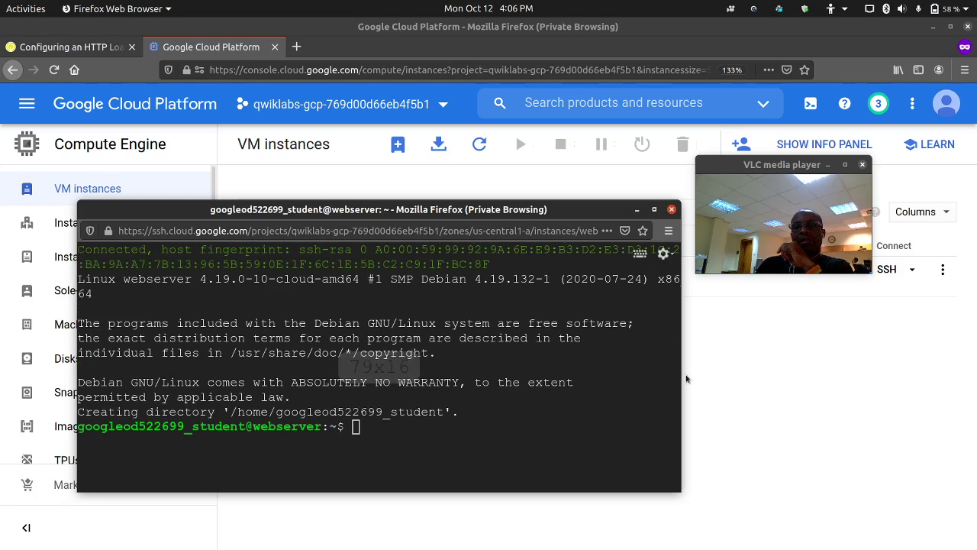
pyautogui.moveTo(676, 372); pyautogui.dragTo(828, 372)
pyautogui.moveTo(345, 214); pyautogui.dragTo(493, 186)
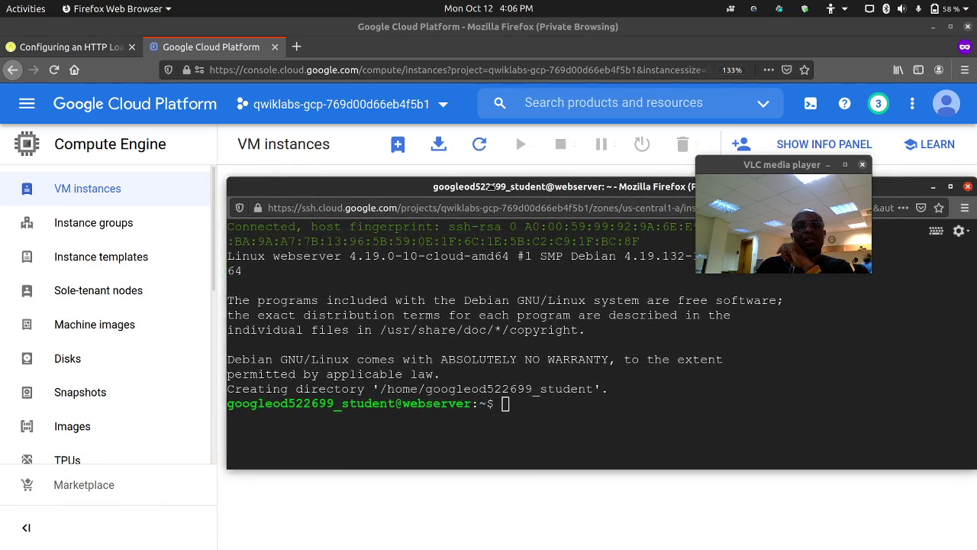
# Bring up the lab instructions and place the SSH terminal just below the Apache2 installation commands.
pyautogui.click(68, 46)
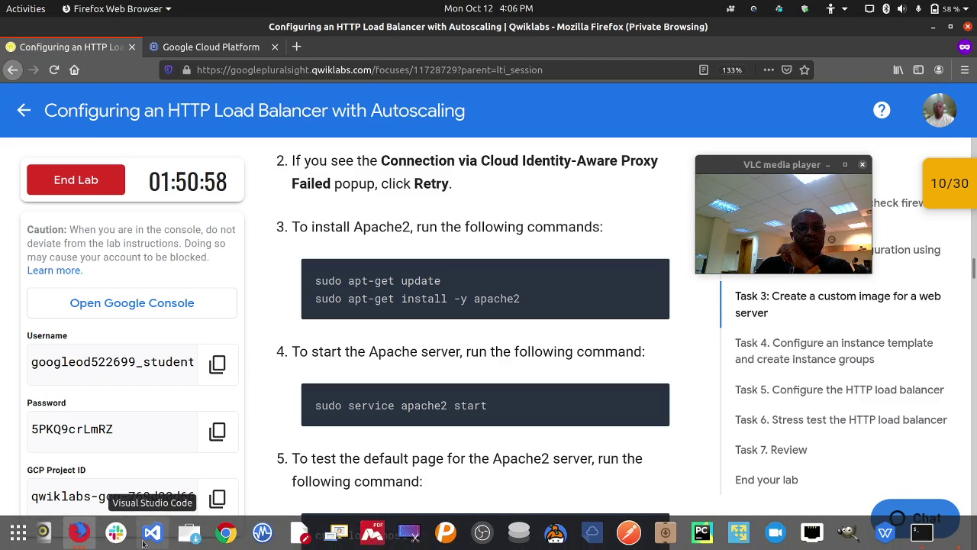
pyautogui.click(79, 532)
pyautogui.click(394, 439)
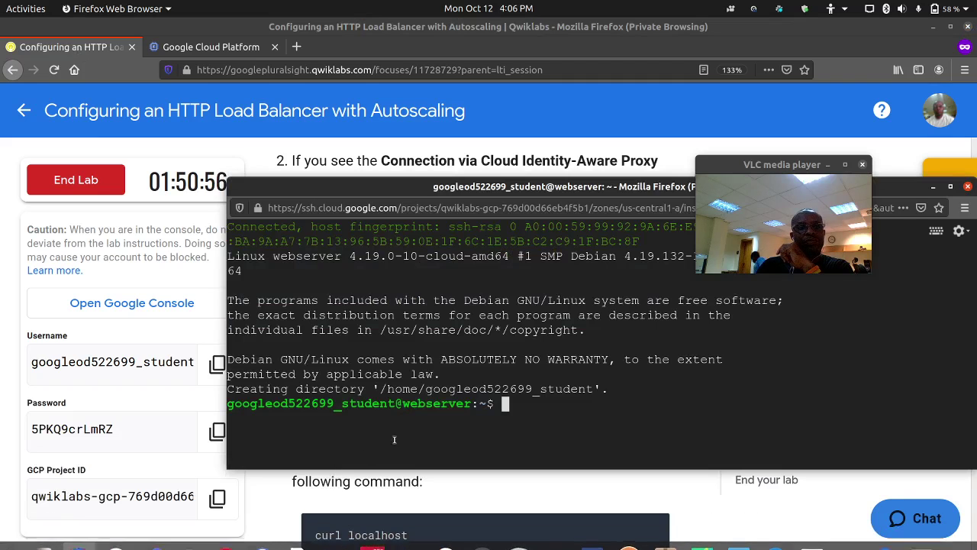
pyautogui.moveTo(402, 189); pyautogui.dragTo(755, 219)
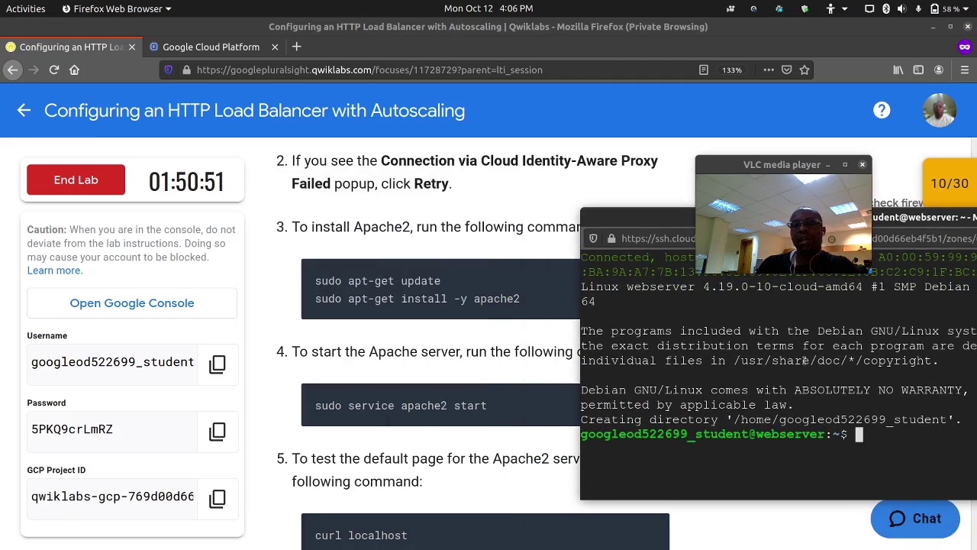
pyautogui.scroll(-2, 425, 261)
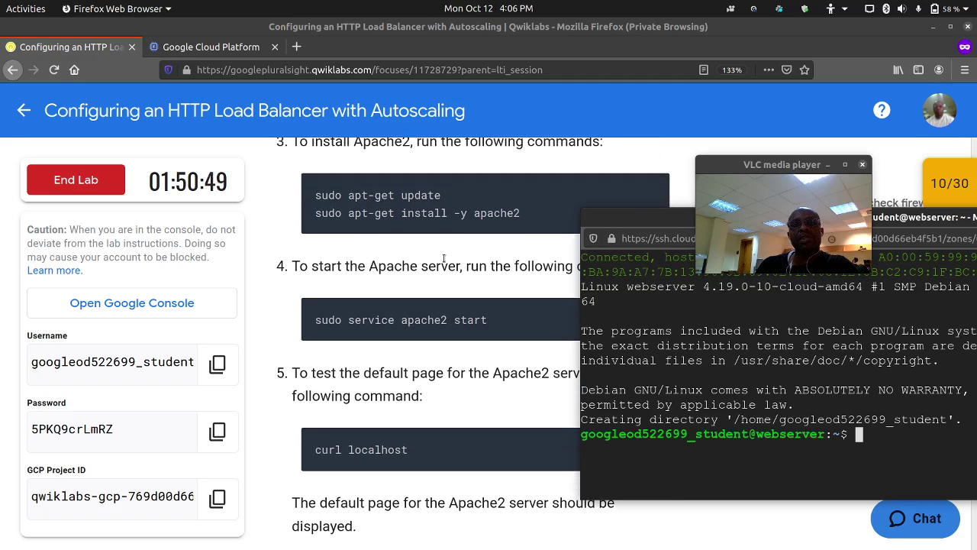
pyautogui.moveTo(644, 226); pyautogui.dragTo(306, 252)
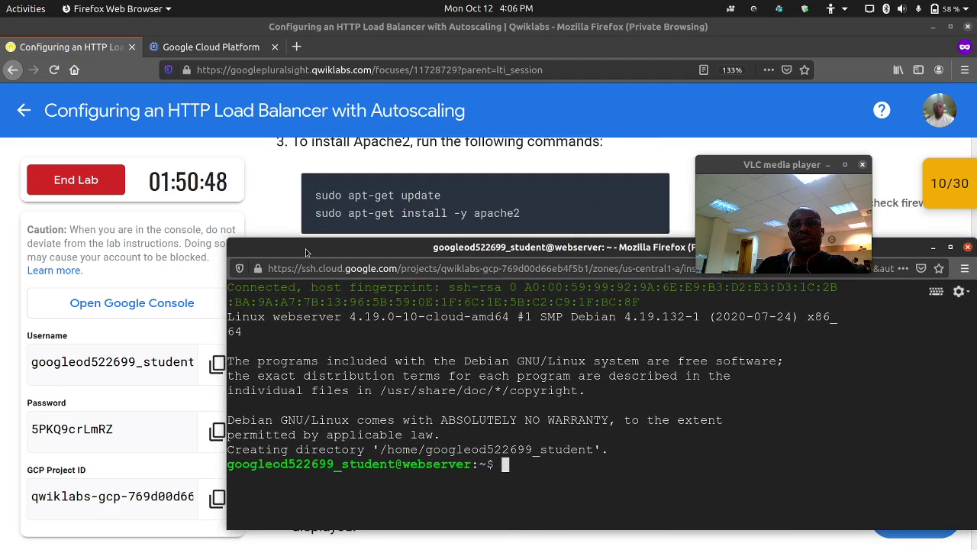
# Enter "sudo apt-get update && sudo apt-get install -y apache2" at the webserver SSH prompt without running it.
pyautogui.write('sudo ')
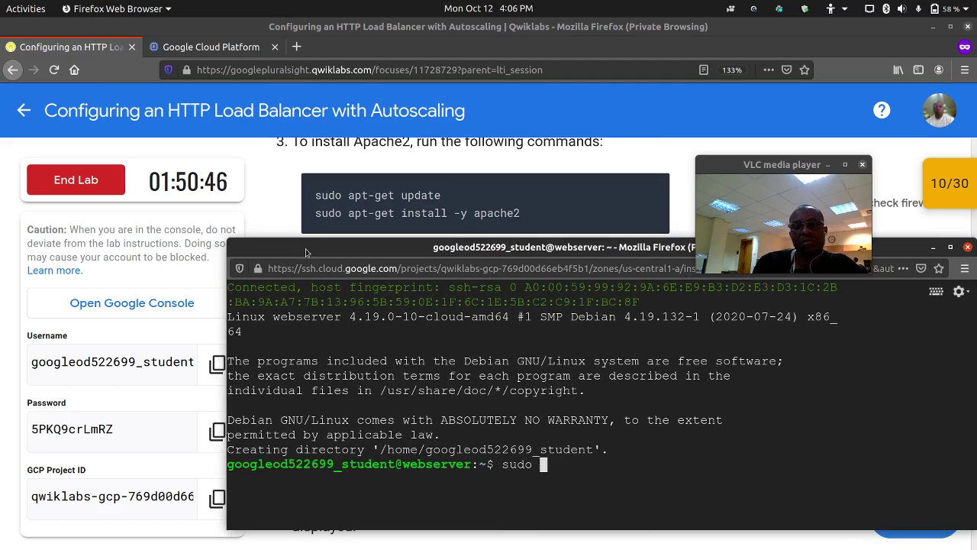
pyautogui.write('apt-get update')
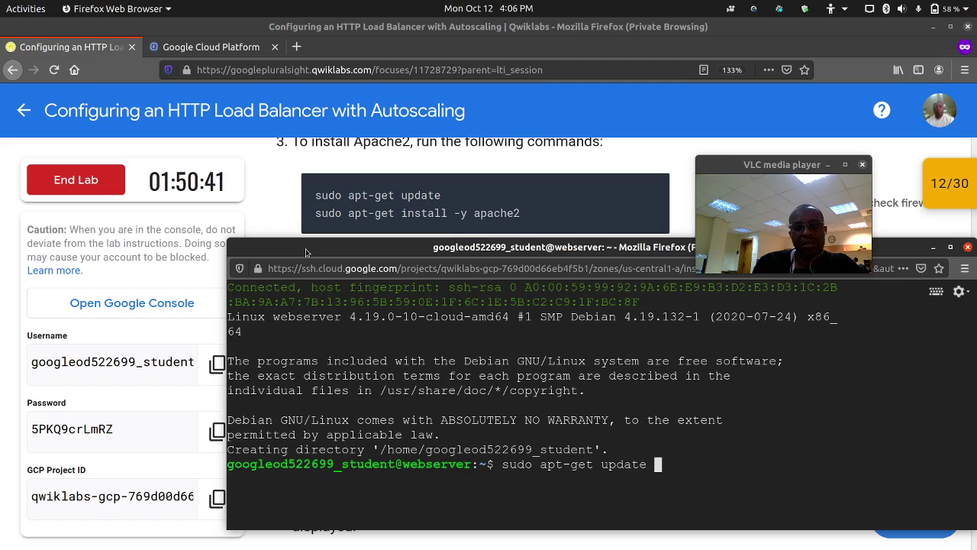
pyautogui.write(' && sud')
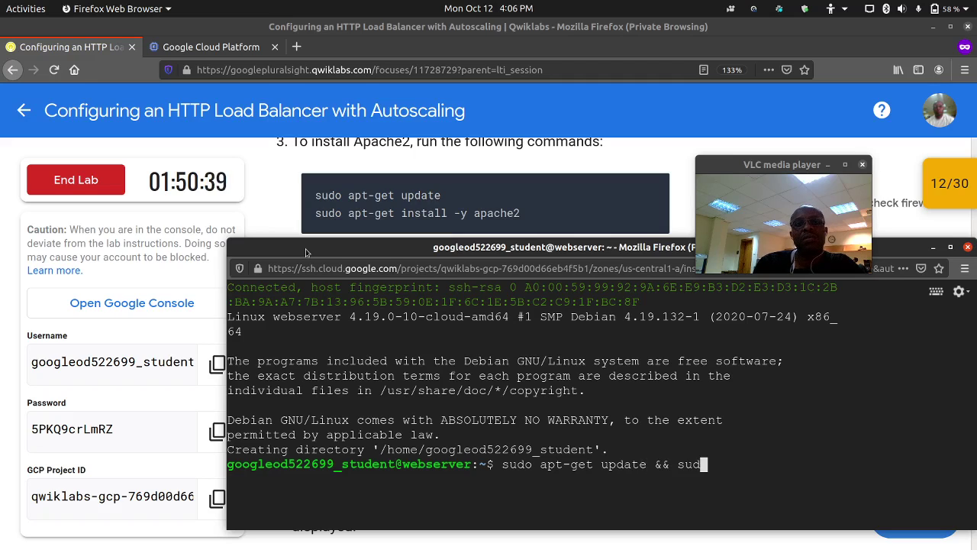
pyautogui.write('o apt-get')
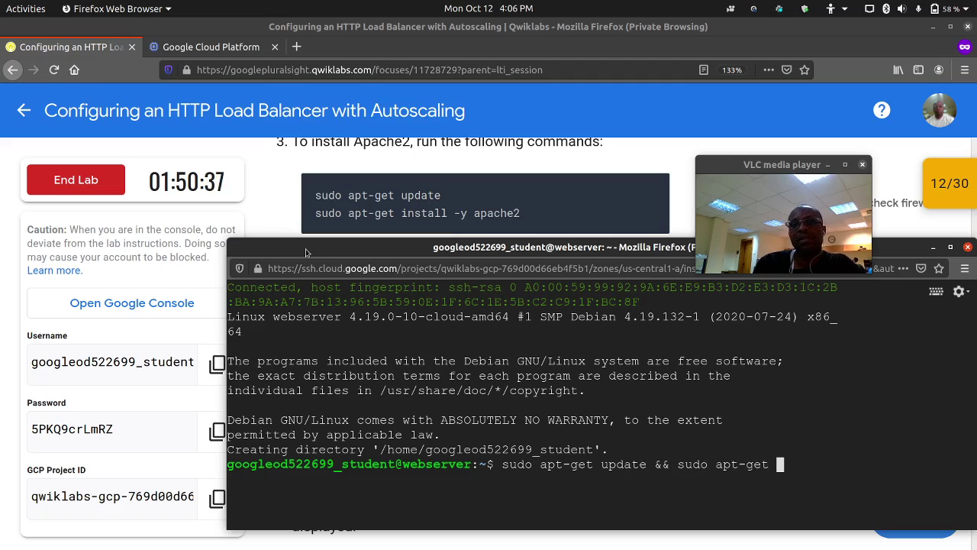
pyautogui.write(' install')
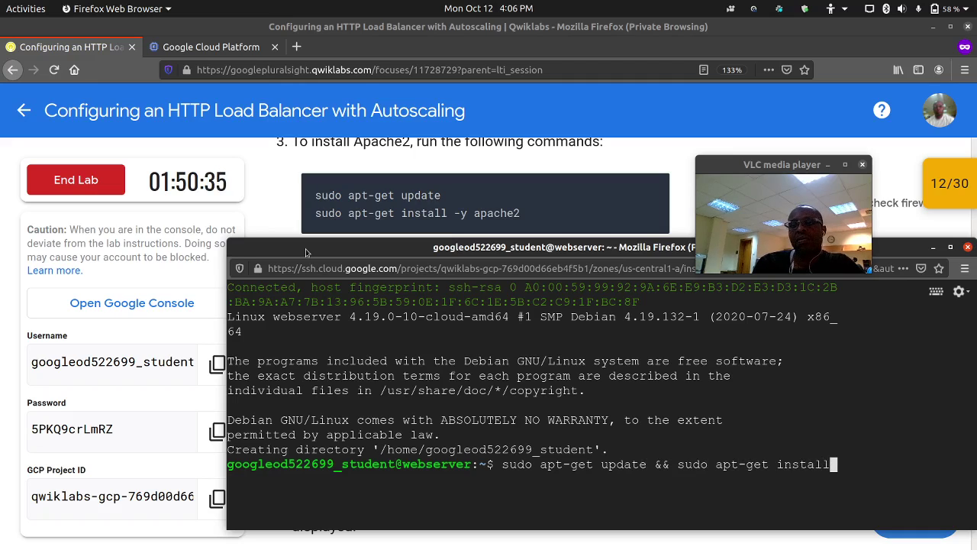
pyautogui.write(' -y apache2')
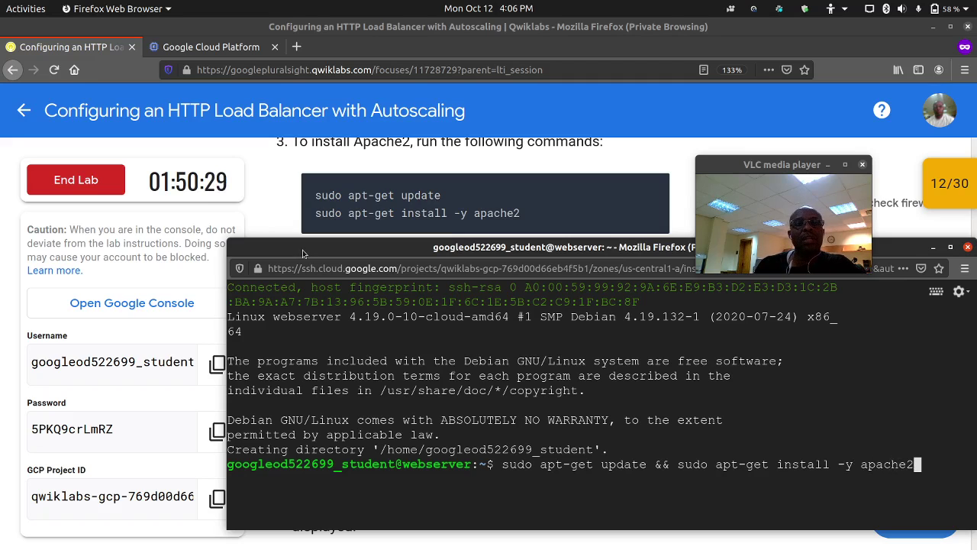
# Append "&& sudo service apache2 start" from the lab instructions to the pending install command and run the whole line.
pyautogui.moveTo(303, 253); pyautogui.dragTo(303, 287)
pyautogui.scroll(-3, 364, 231)
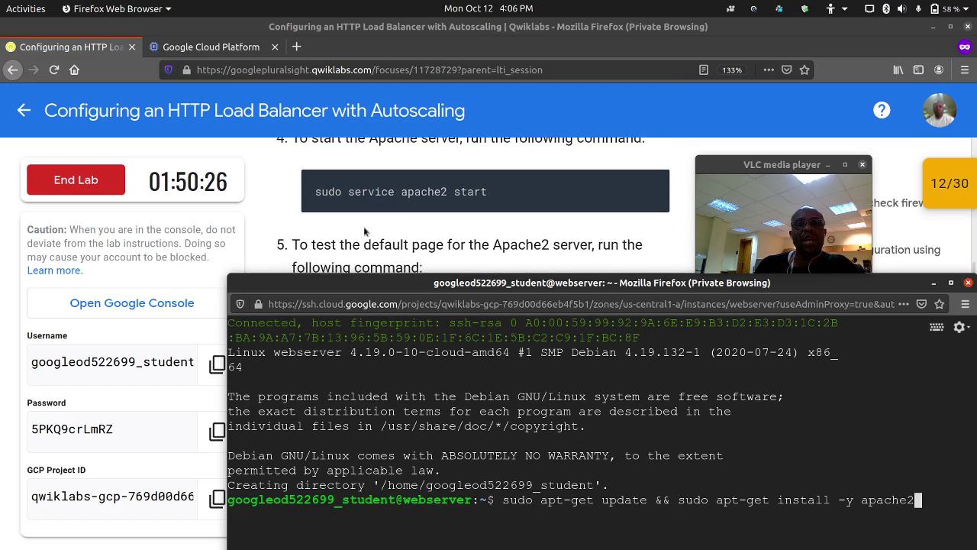
pyautogui.moveTo(591, 289); pyautogui.dragTo(444, 236)
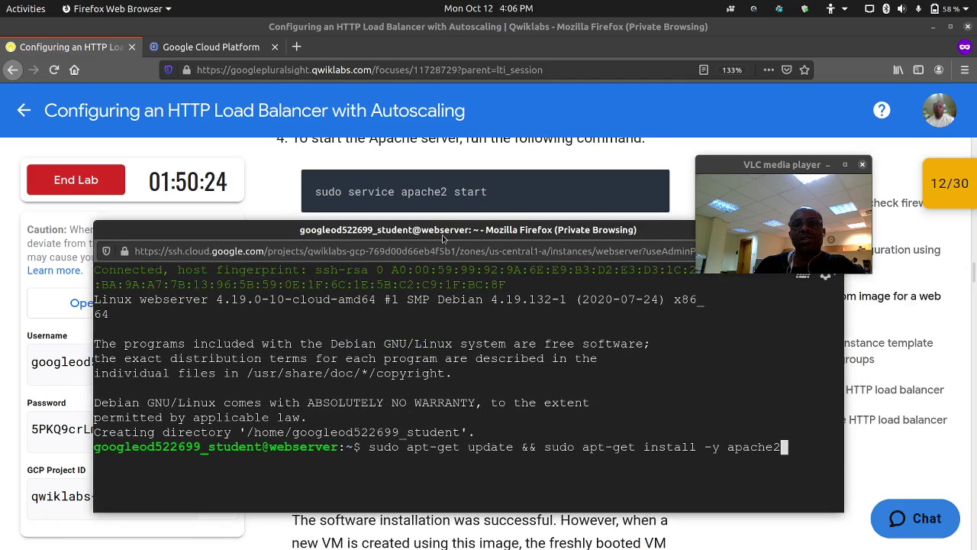
pyautogui.write('&')
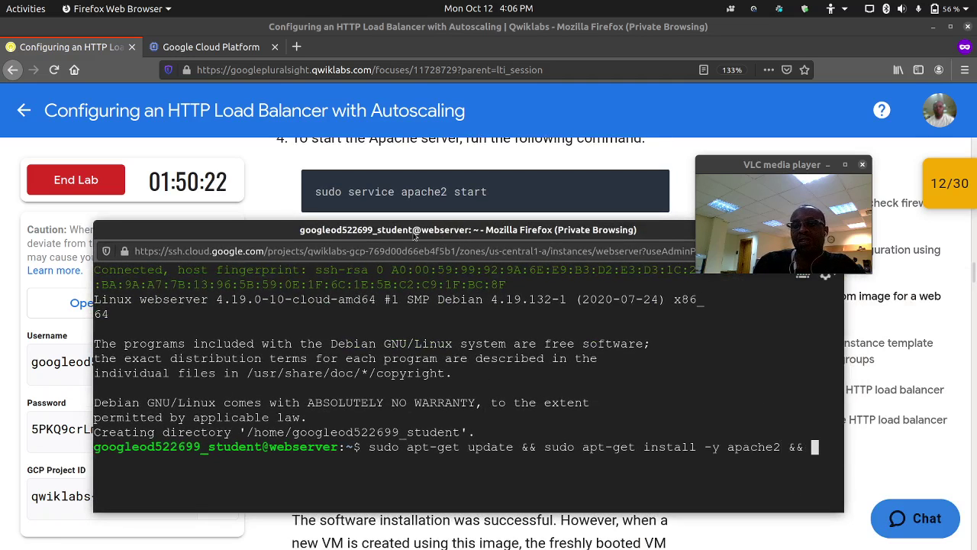
pyautogui.write('& sudo')
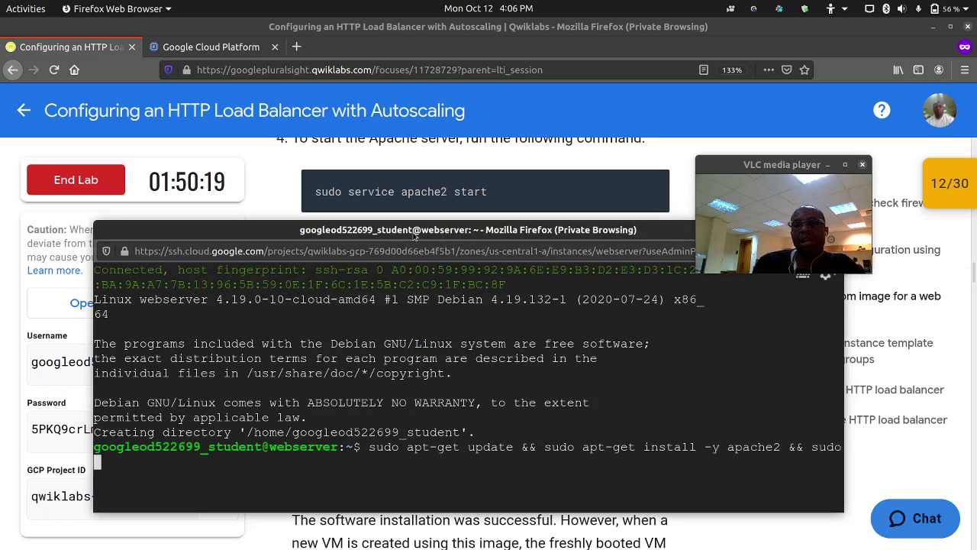
pyautogui.write(' serve')
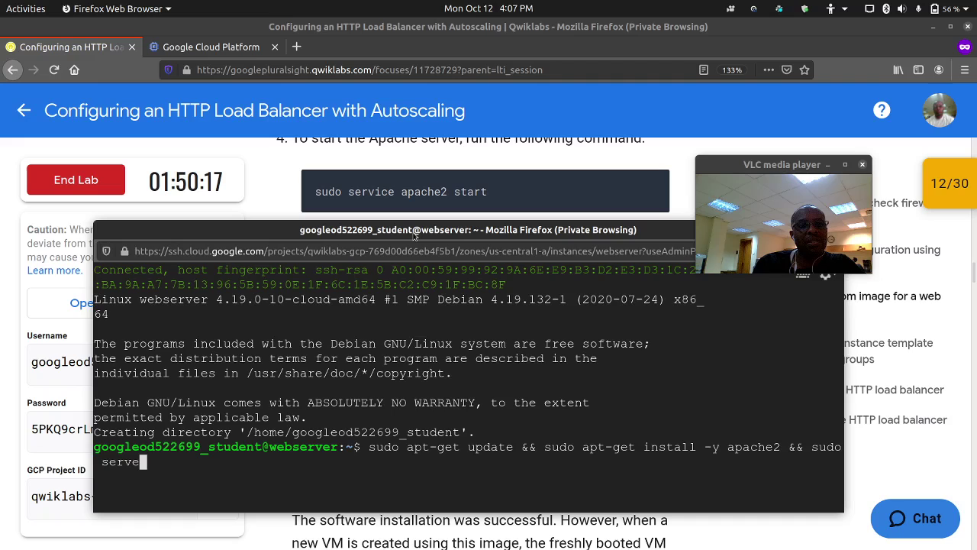
pyautogui.write('rce apachew')
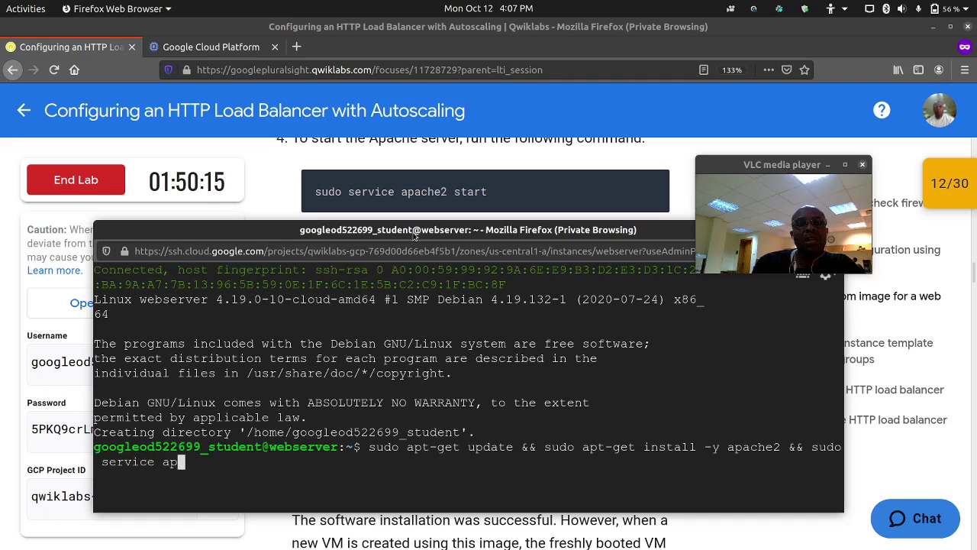
pyautogui.press('BackSpace')
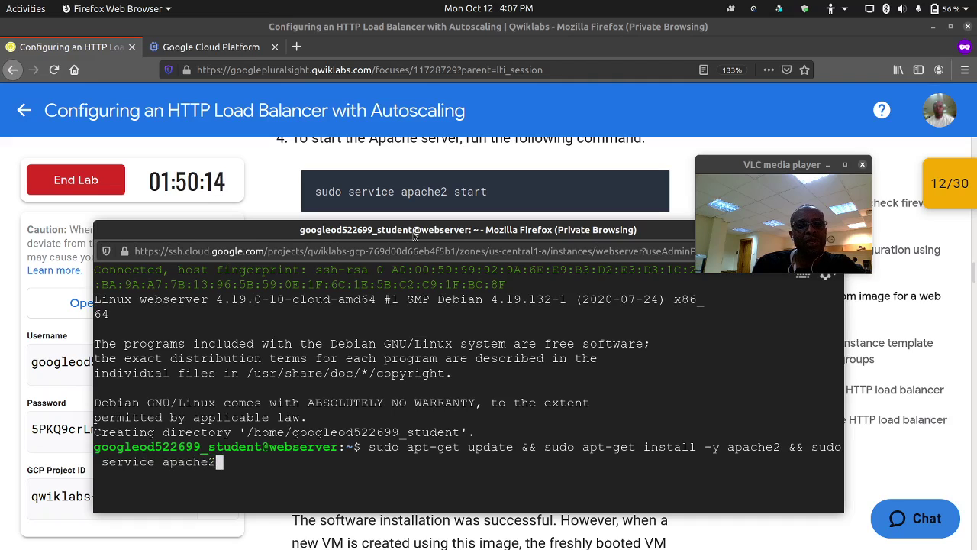
pyautogui.write('2 star')
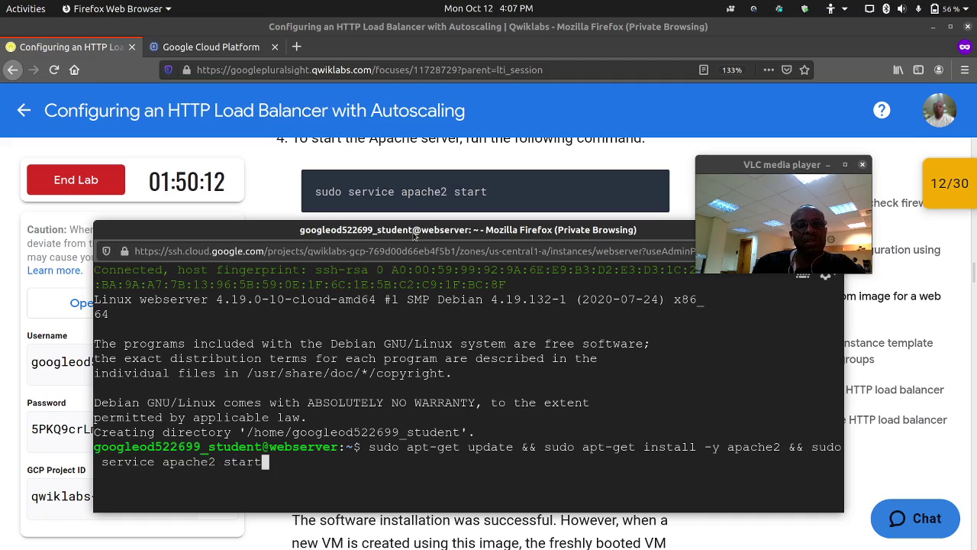
pyautogui.write('t')
pyautogui.moveTo(414, 236); pyautogui.dragTo(441, 139)
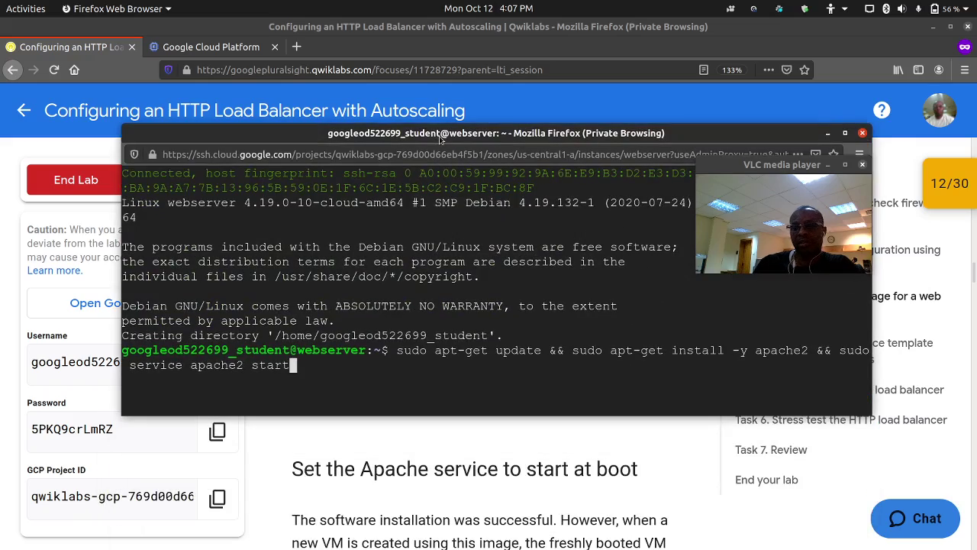
pyautogui.press('Return')
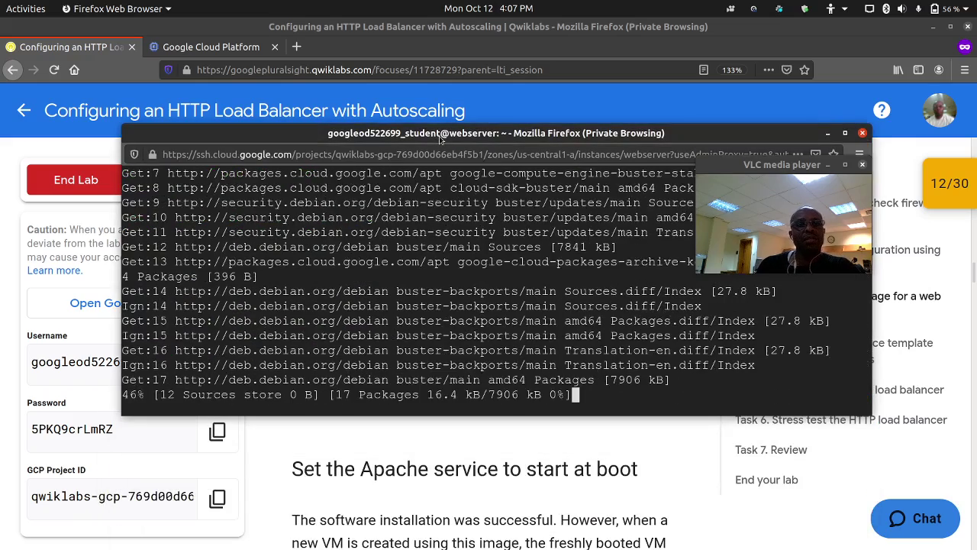
# Set the SSH terminal's text size to Largest and enlarge its window, moving the floating video window clear of the prompt.
pyautogui.moveTo(495, 411)
pyautogui.mouseDown()
pyautogui.moveTo(495, 432)
pyautogui.moveTo(493, 408)
pyautogui.mouseUp()
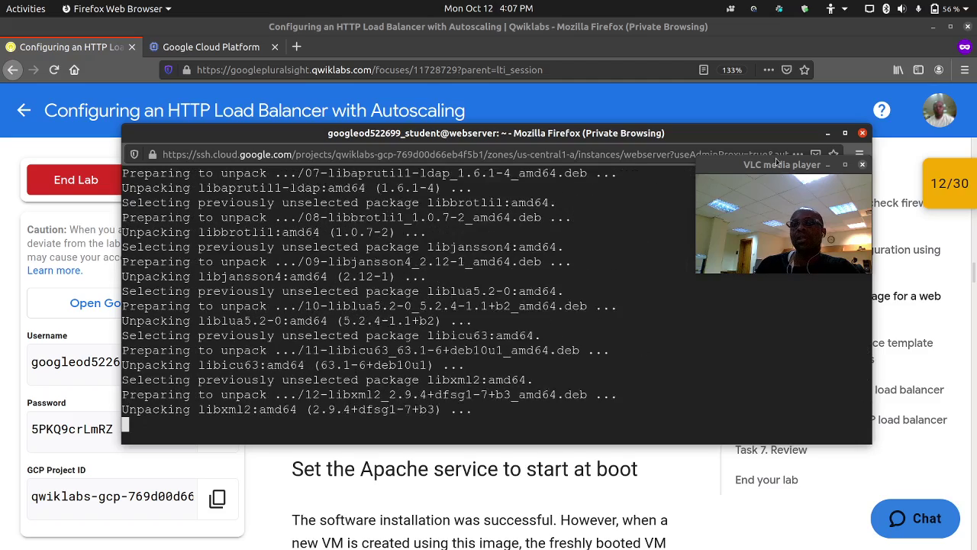
pyautogui.moveTo(784, 203); pyautogui.dragTo(756, 258)
pyautogui.click(853, 178)
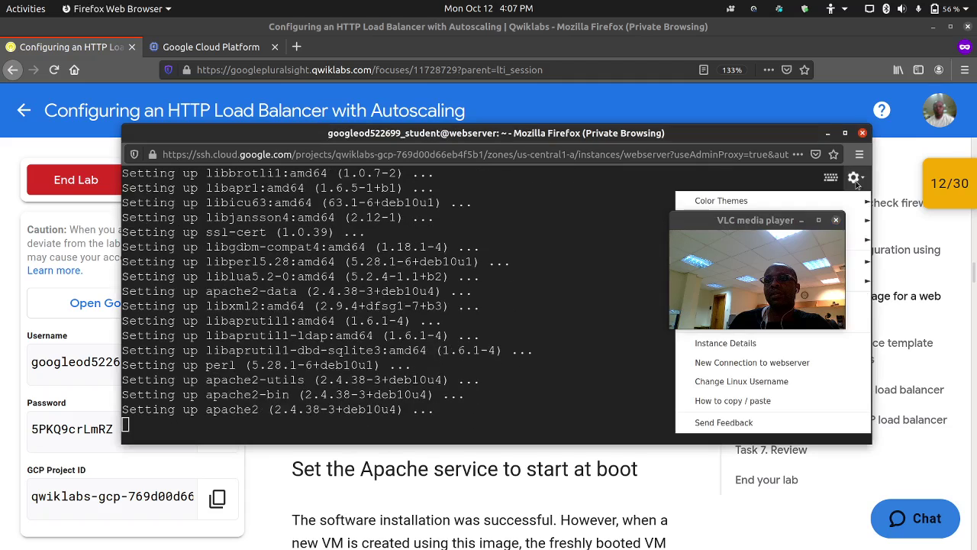
pyautogui.moveTo(761, 219); pyautogui.dragTo(564, 377)
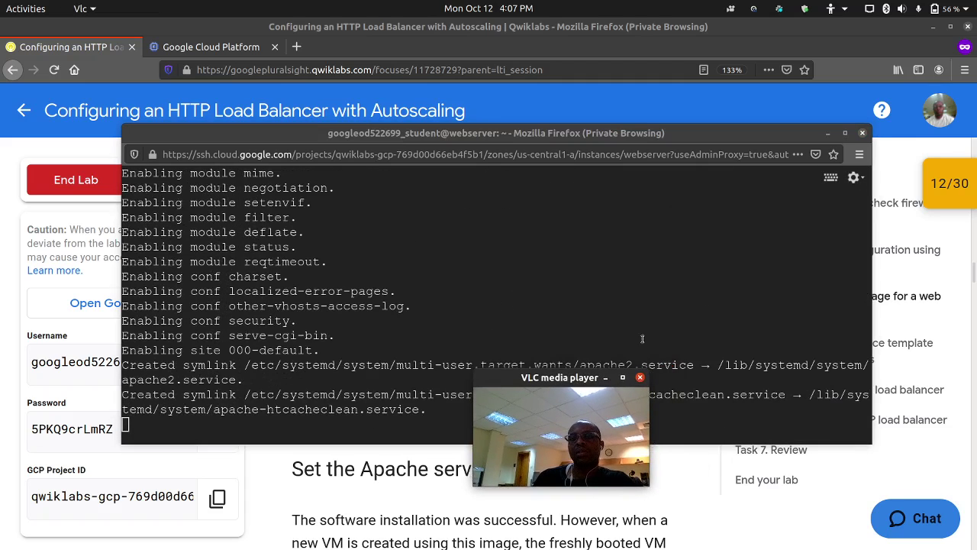
pyautogui.click(853, 178)
pyautogui.moveTo(718, 219)
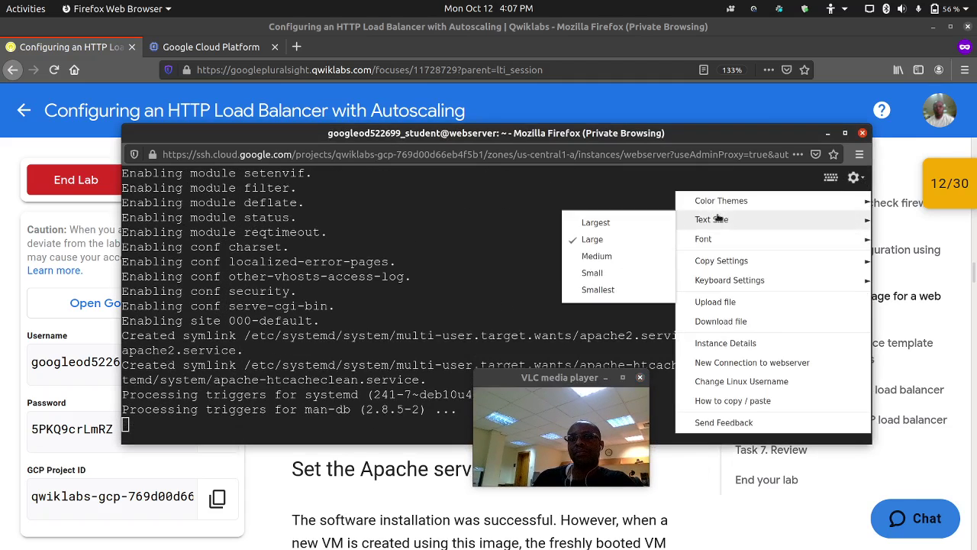
pyautogui.click(595, 222)
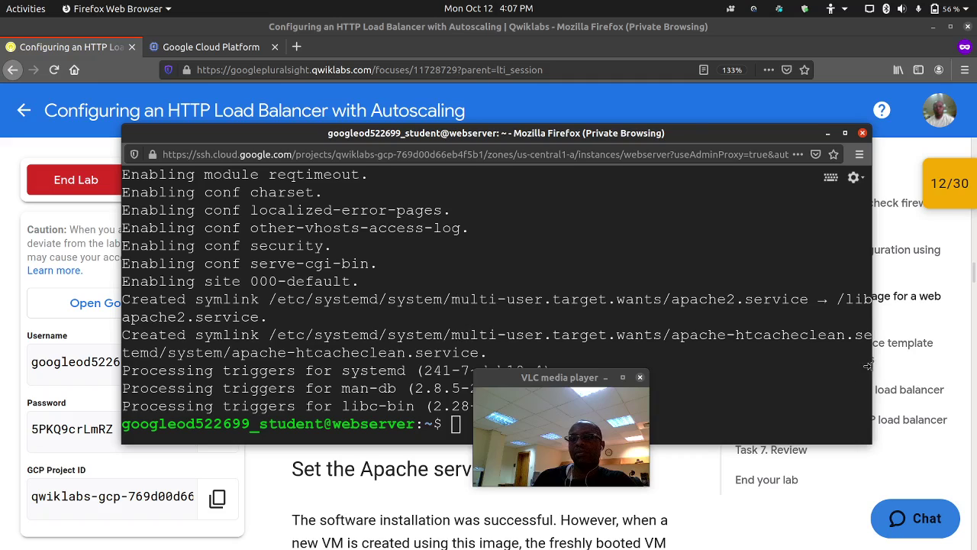
pyautogui.moveTo(871, 367); pyautogui.dragTo(948, 365)
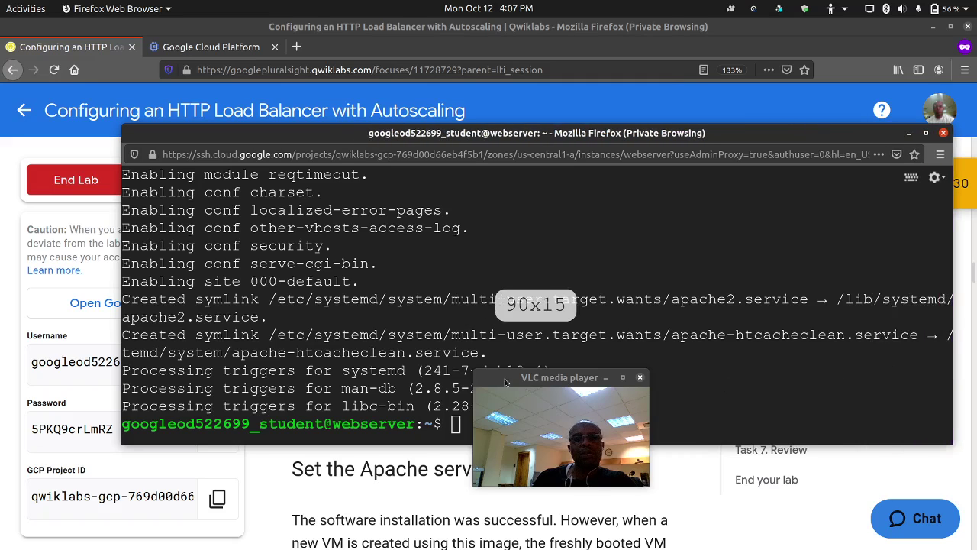
pyautogui.moveTo(505, 382); pyautogui.dragTo(697, 253)
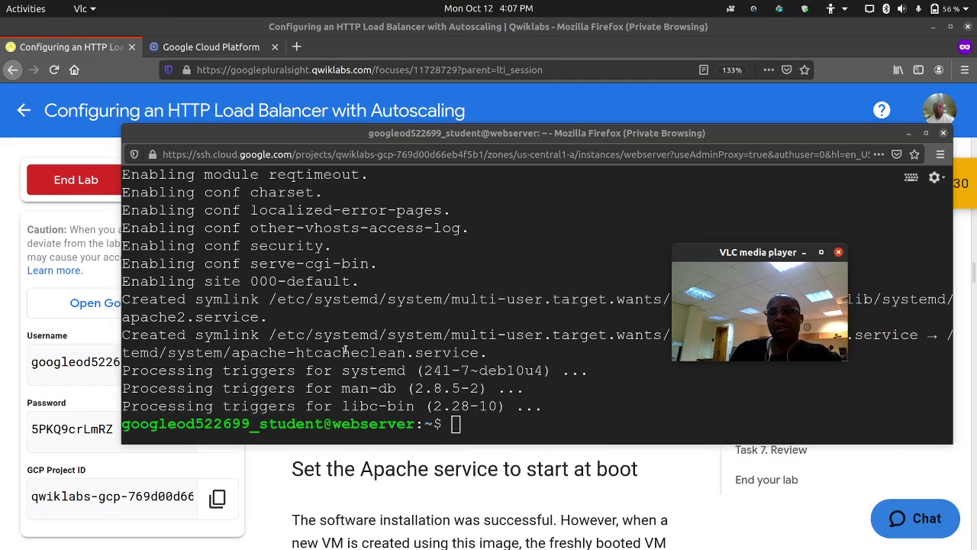
# Test the default Apache2 page by running "curl localhost" in the SSH terminal.
pyautogui.click(583, 406)
pyautogui.write('curl')
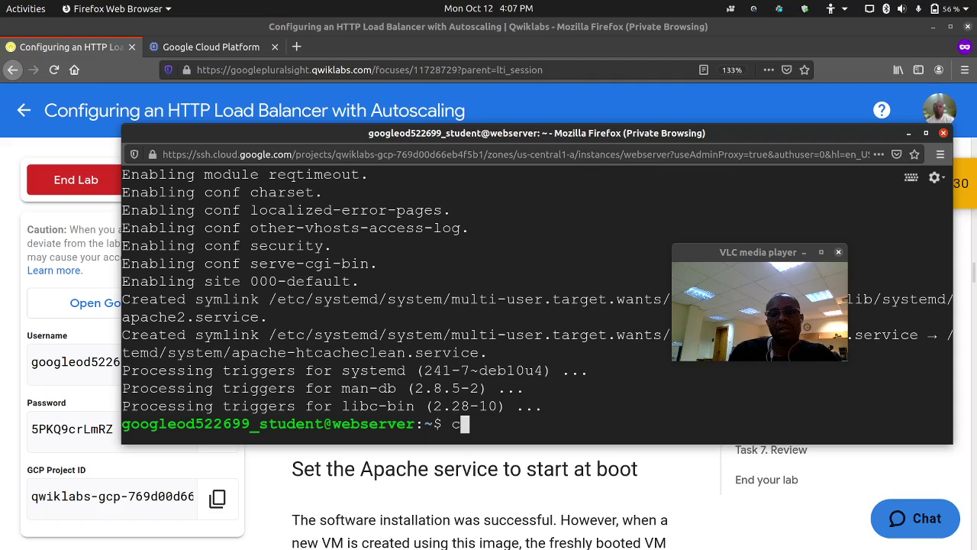
pyautogui.write(' locakhos')
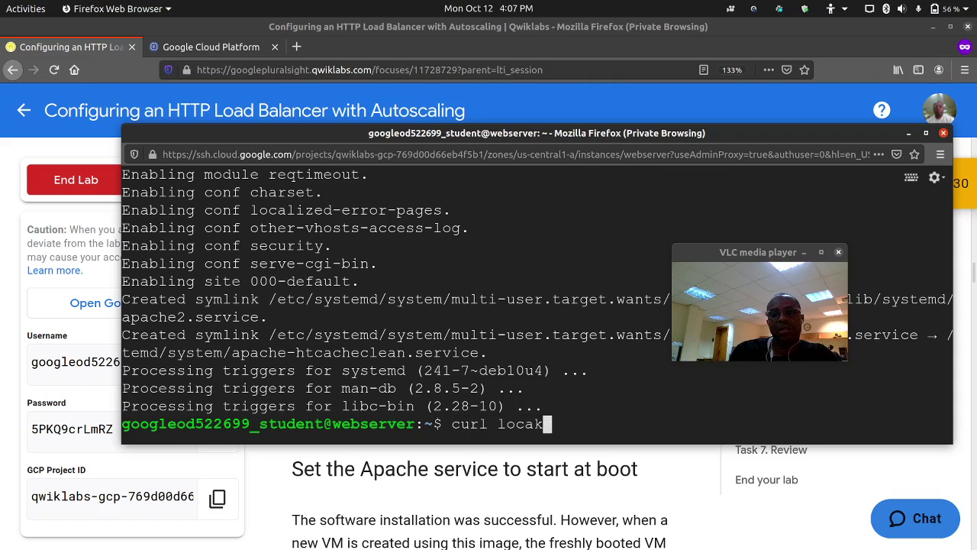
pyautogui.press('BackSpace')
pyautogui.press('BackSpace')
pyautogui.press('BackSpace')
pyautogui.press('BackSpace')
pyautogui.press('BackSpace')
pyautogui.write('alhost')
pyautogui.press('Return')
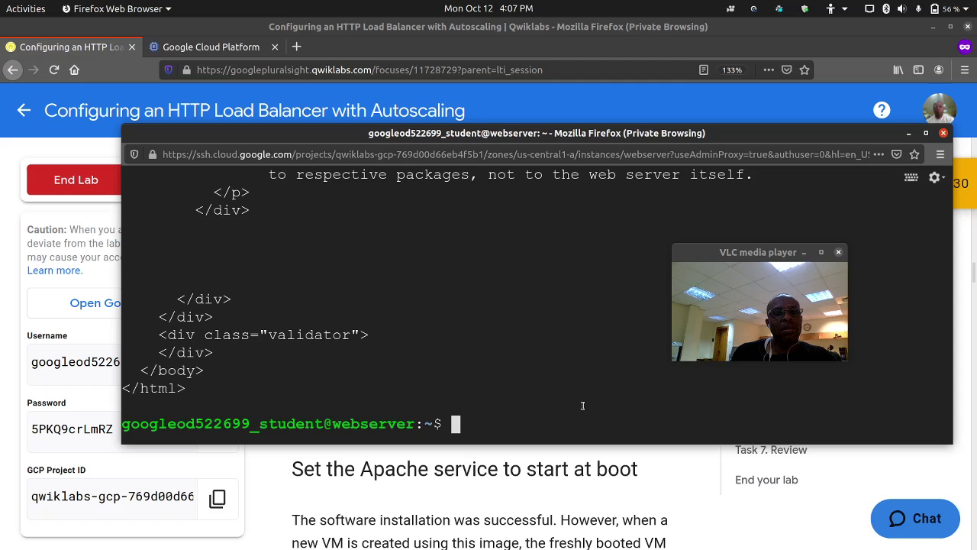
# Find the lab's instruction for starting Apache at boot and place the SSH terminal just below its command.
pyautogui.click(88, 94)
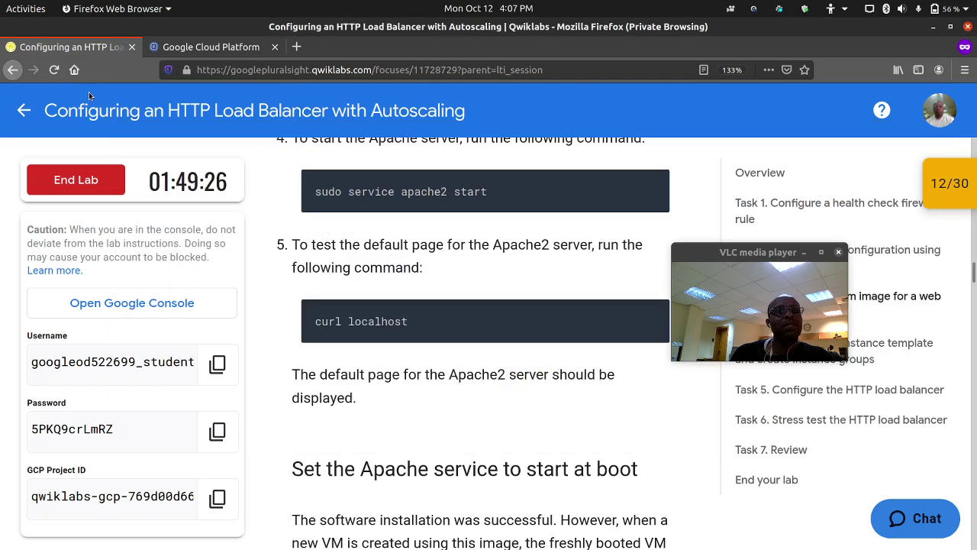
pyautogui.scroll(-5, 386, 320)
pyautogui.scroll(-1, 388, 306)
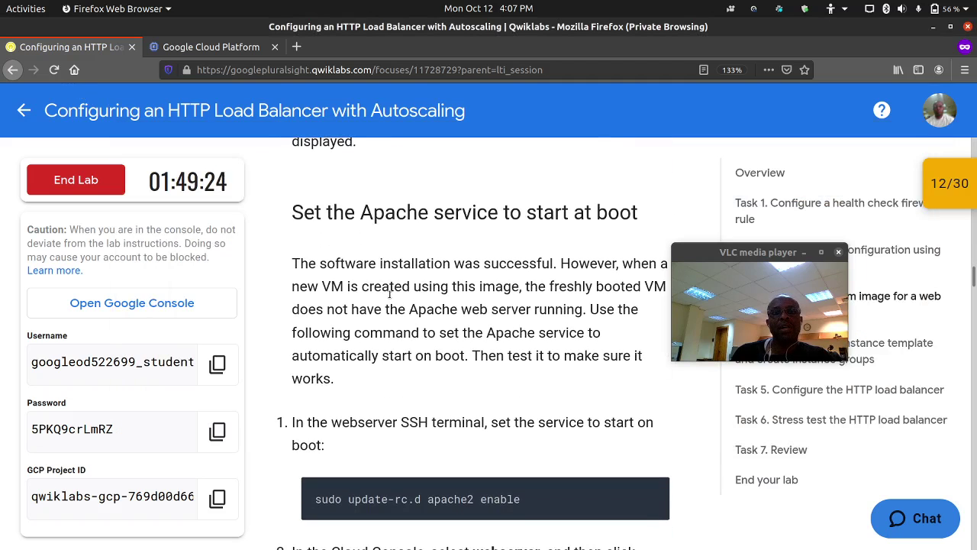
pyautogui.scroll(-5, 482, 257)
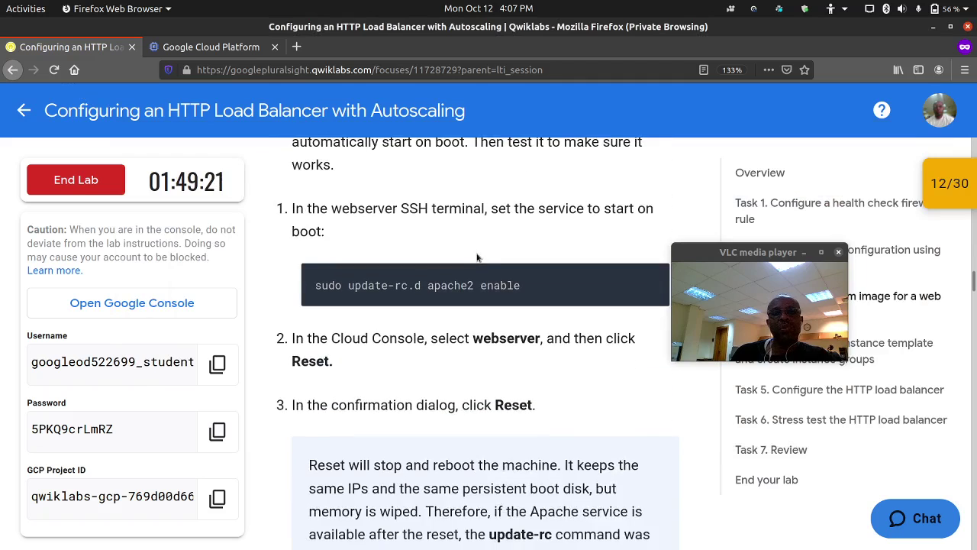
pyautogui.moveTo(184, 545)
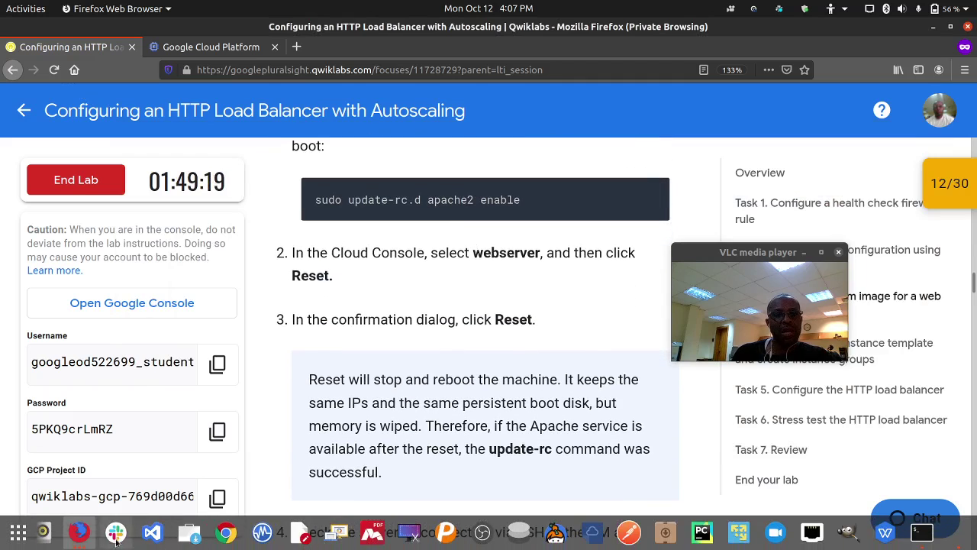
pyautogui.click(226, 532)
pyautogui.click(322, 463)
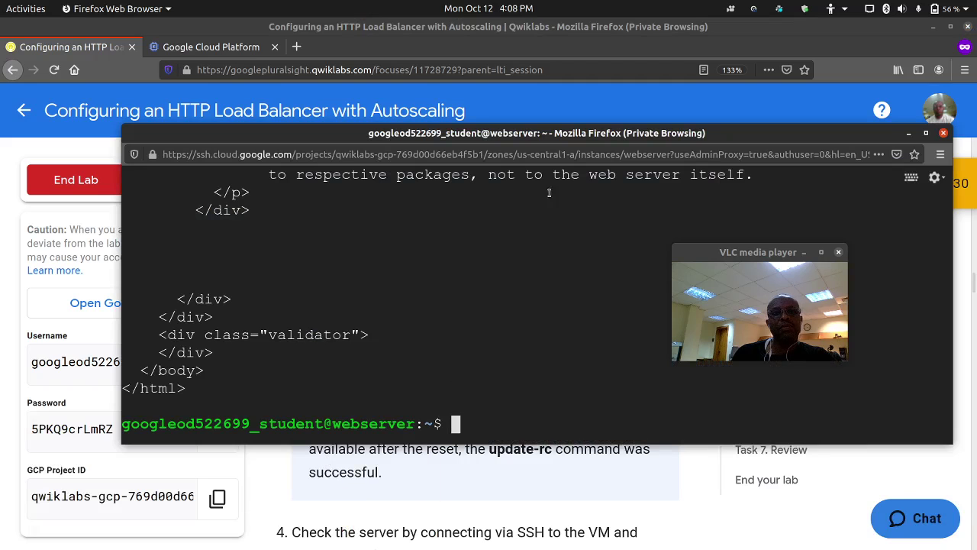
pyautogui.moveTo(436, 144); pyautogui.dragTo(642, 238)
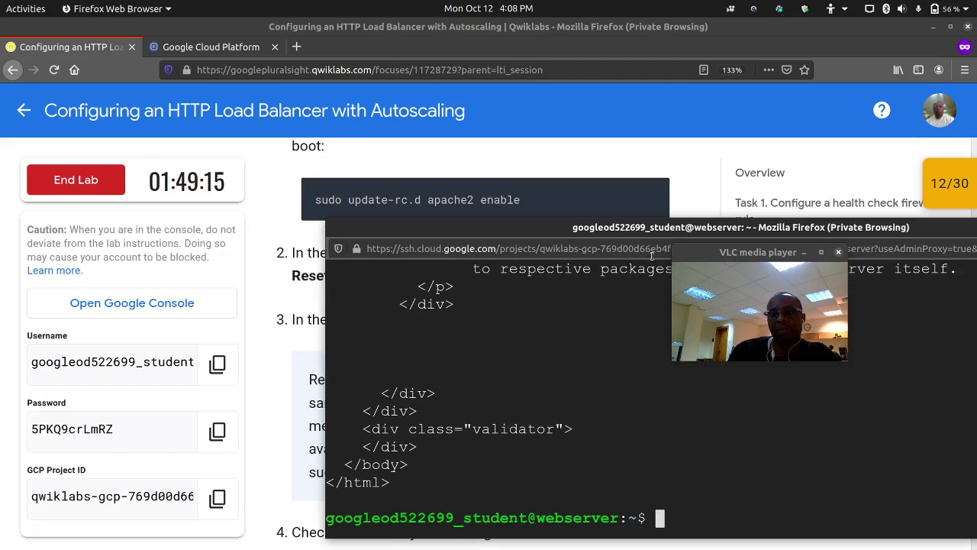
# Try to set Apache2 to start at boot by running "sudo updsate-rc.d apache2 enable" in the SSH terminal.
pyautogui.write('sudo apt')
pyautogui.press('BackSpace')
pyautogui.press('BackSpace')
pyautogui.press('BackSpace')
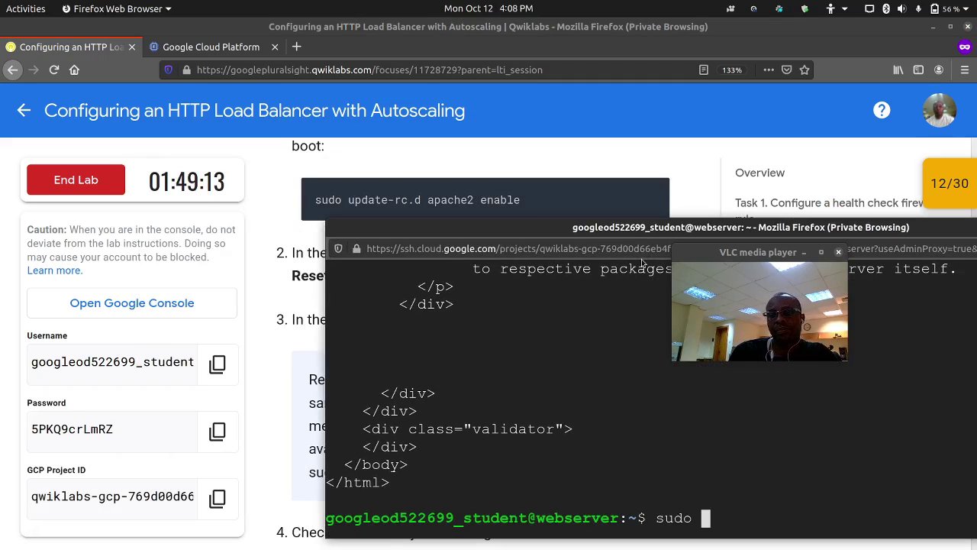
pyautogui.write('updsate-rdc.')
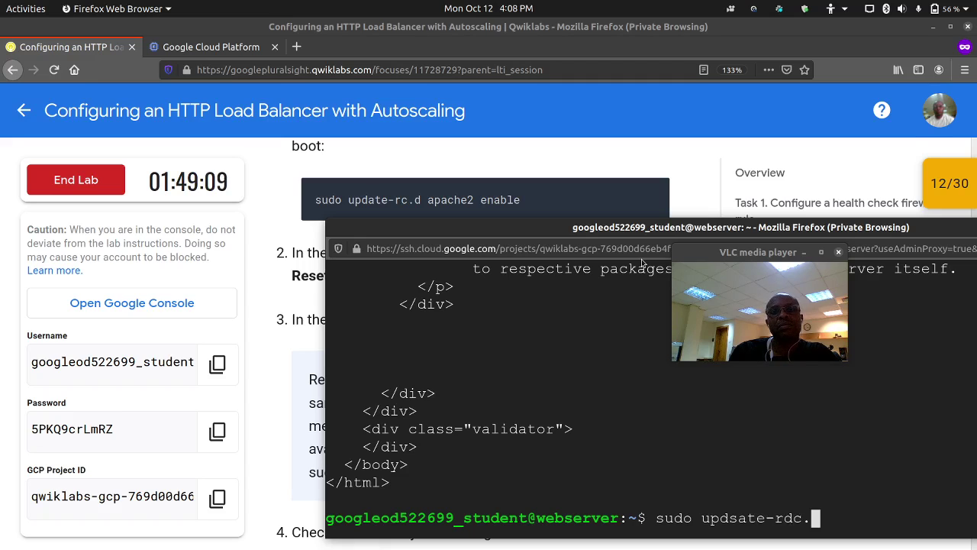
pyautogui.press('BackSpace')
pyautogui.press('BackSpace')
pyautogui.press('BackSpace')
pyautogui.write('c')
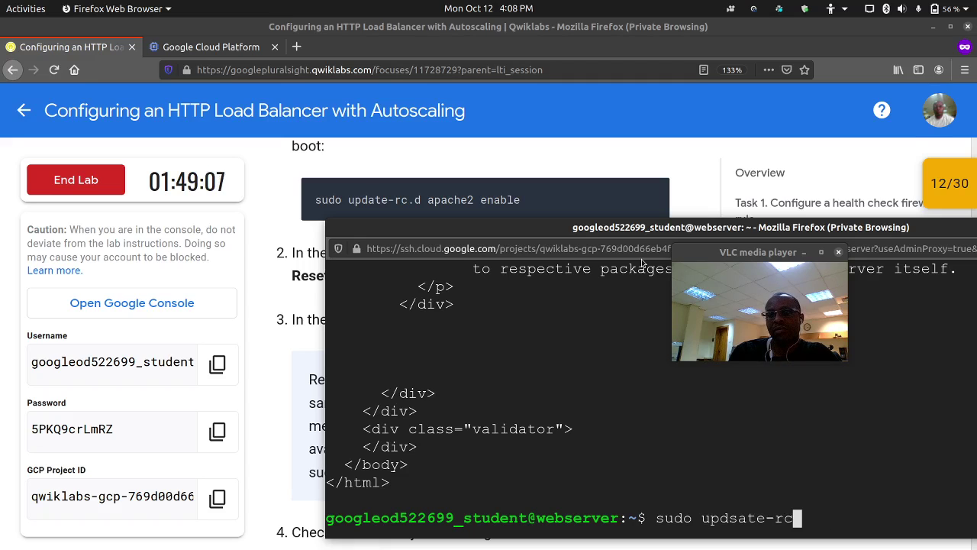
pyautogui.write('.d apach')
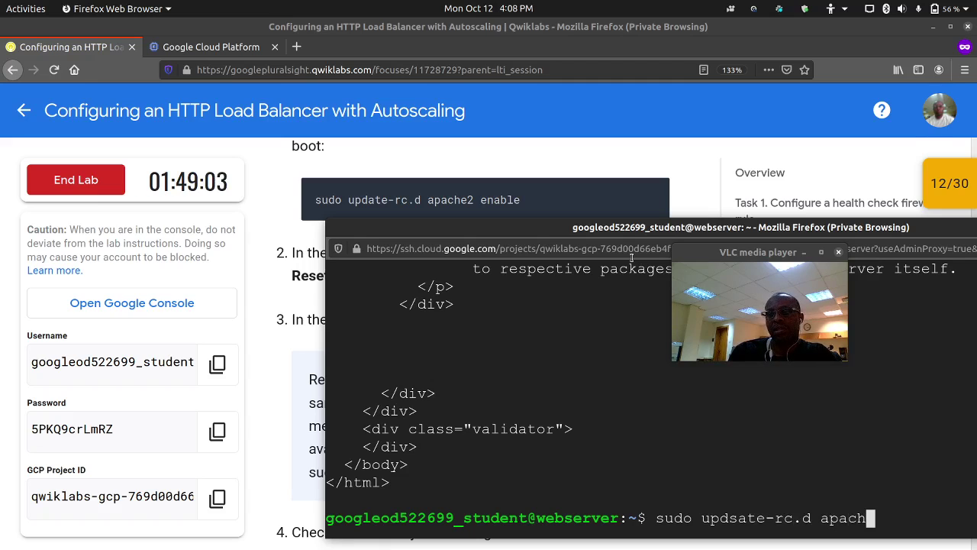
pyautogui.write('e2 ')
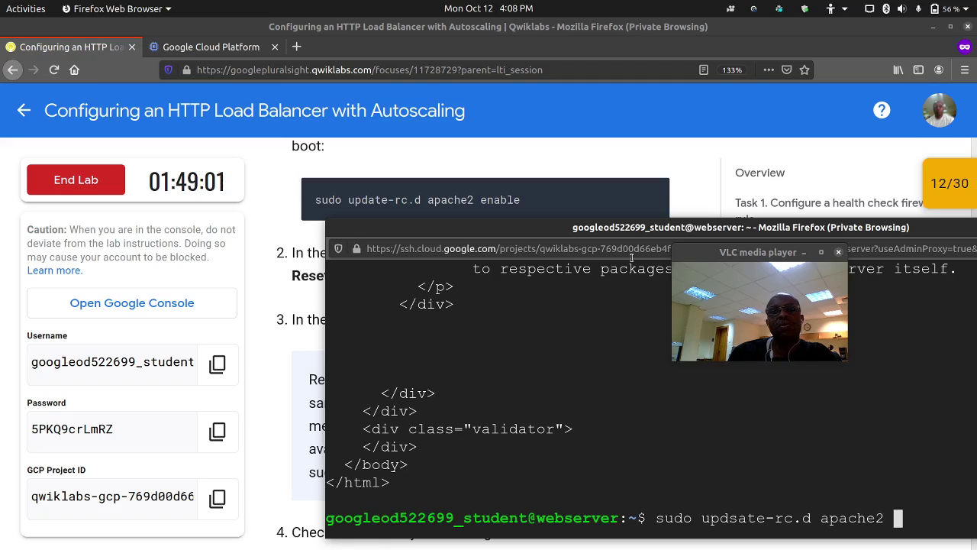
pyautogui.write('enable')
pyautogui.press('Return')
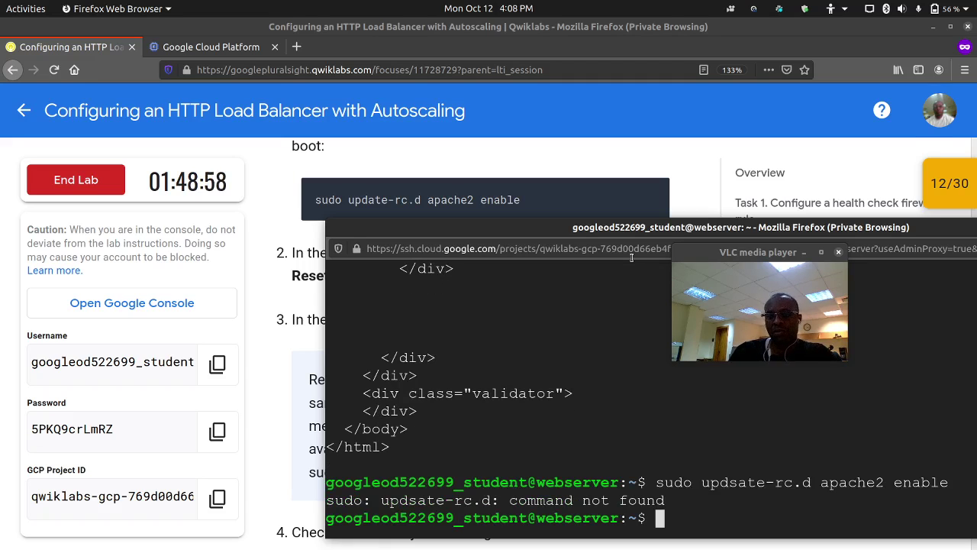
# Recall the last command, correct its spelling to "sudo update-rc.d apache2 enable" and run it.
pyautogui.press('Up')
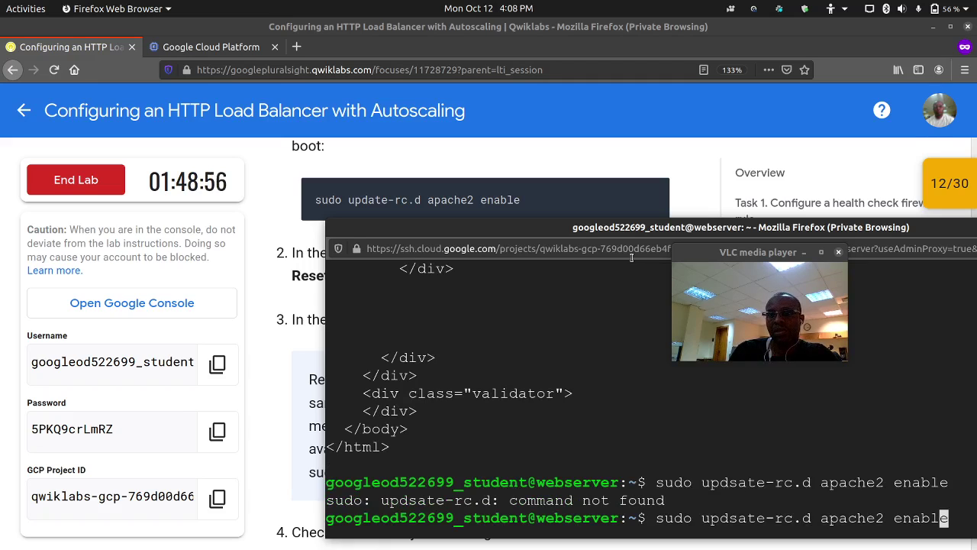
pyautogui.press('Left')
pyautogui.press('Left')
pyautogui.press('Left')
pyautogui.press('Left')
pyautogui.press('Left')
pyautogui.press('Left')
pyautogui.press('Left')
pyautogui.press('Left')
pyautogui.press('Left')
pyautogui.press('Left')
pyautogui.press('Left')
pyautogui.press('Left')
pyautogui.press('Left')
pyautogui.press('Left')
pyautogui.press('Left')
pyautogui.press('Left')
pyautogui.press('Left')
pyautogui.press('Left')
pyautogui.press('Left')
pyautogui.press('Left')
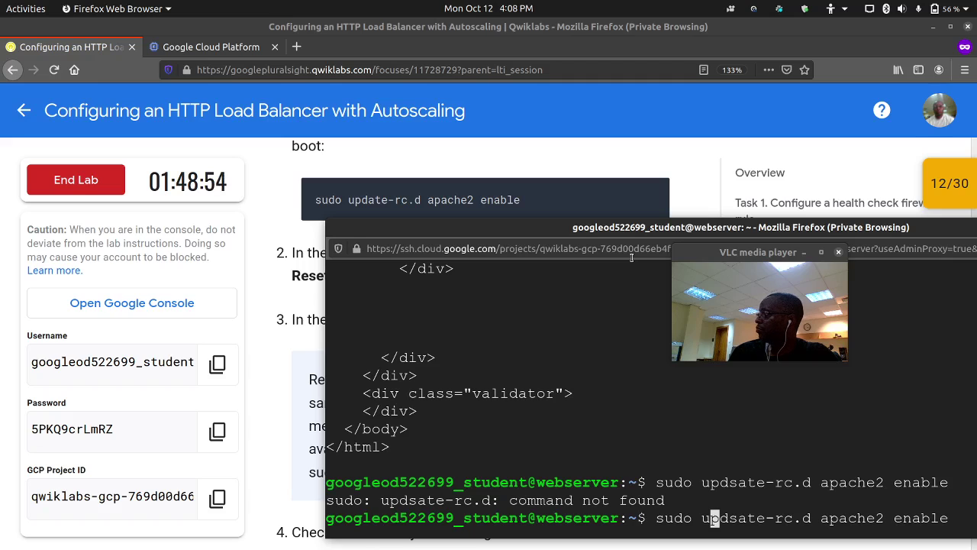
pyautogui.press('Left')
pyautogui.press('Left')
pyautogui.press('Right')
pyautogui.press('Right')
pyautogui.press('Right')
pyautogui.press('Right')
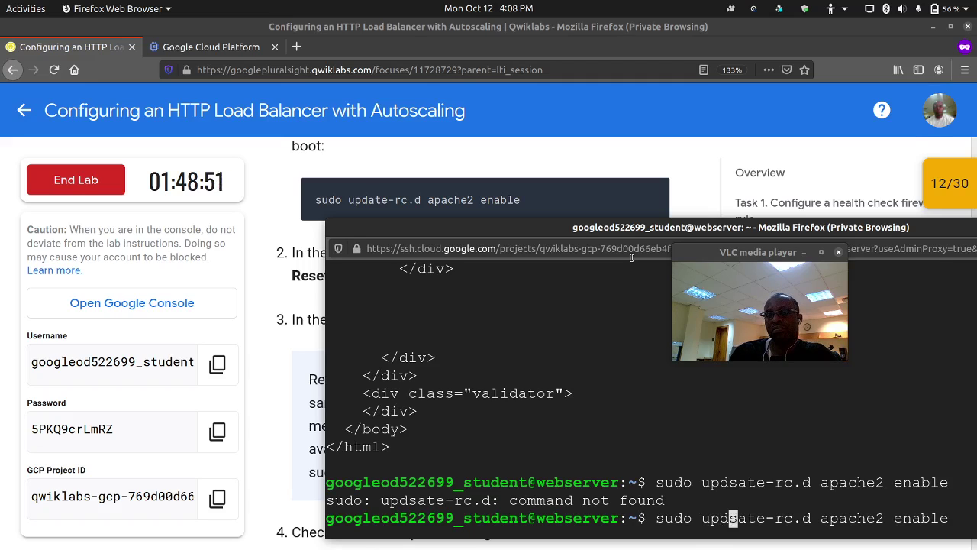
pyautogui.press('Right')
pyautogui.press('BackSpace')
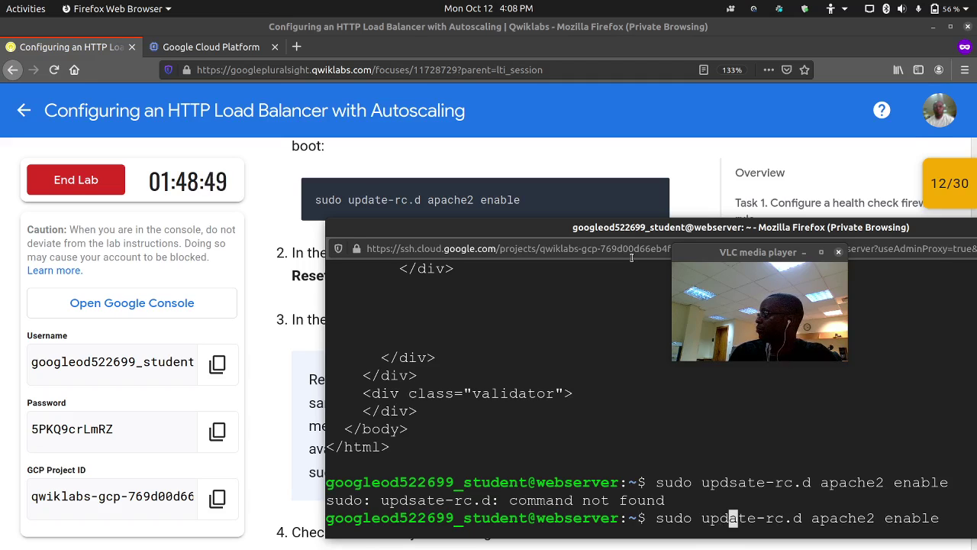
pyautogui.press('Return')
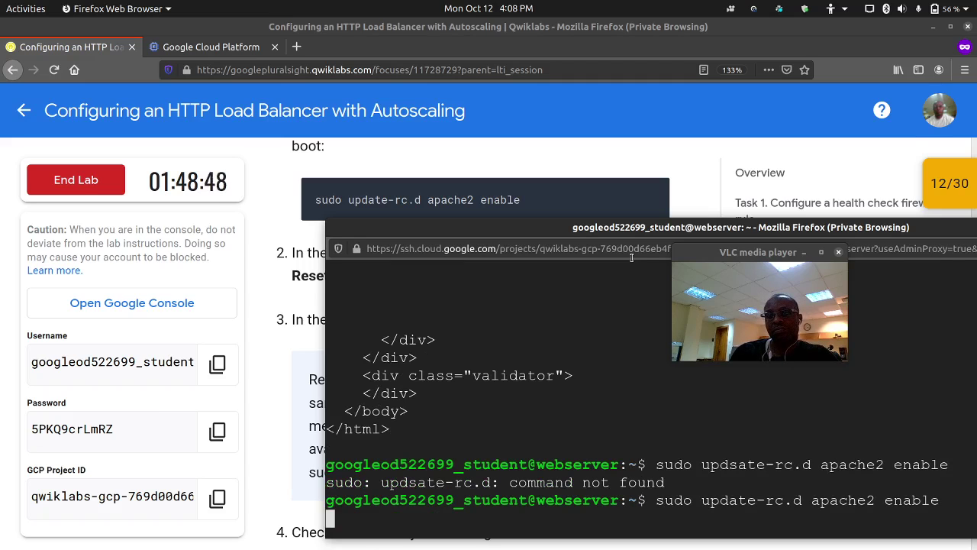
# Reset the webserver VM instance in the Cloud Console and confirm the reset, keeping the floating video window out of the way.
pyautogui.click(657, 121)
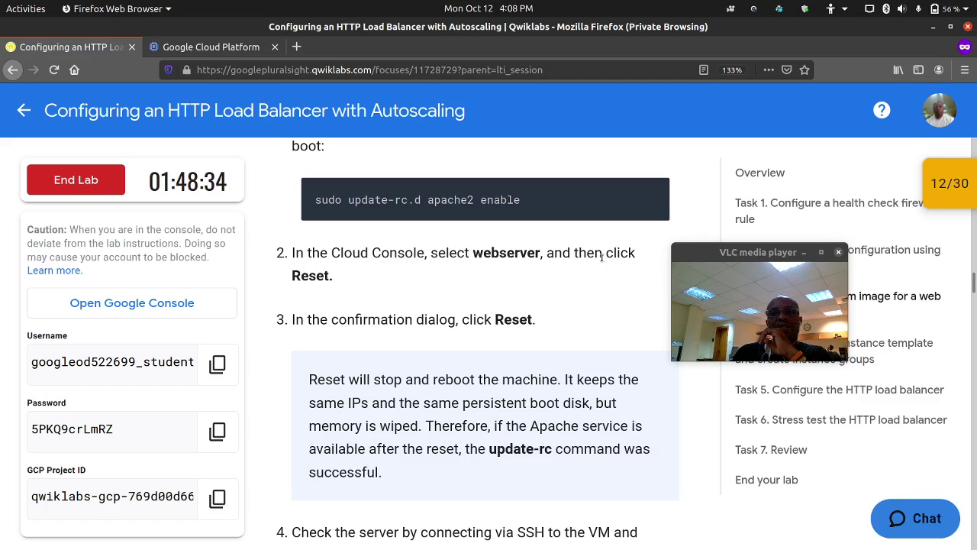
pyautogui.scroll(2, 550, 263)
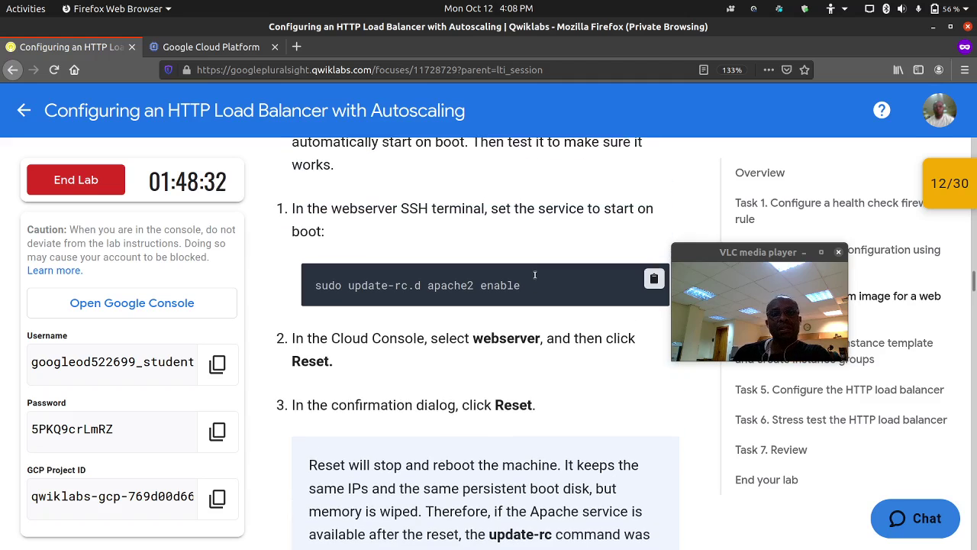
pyautogui.scroll(-2, 534, 275)
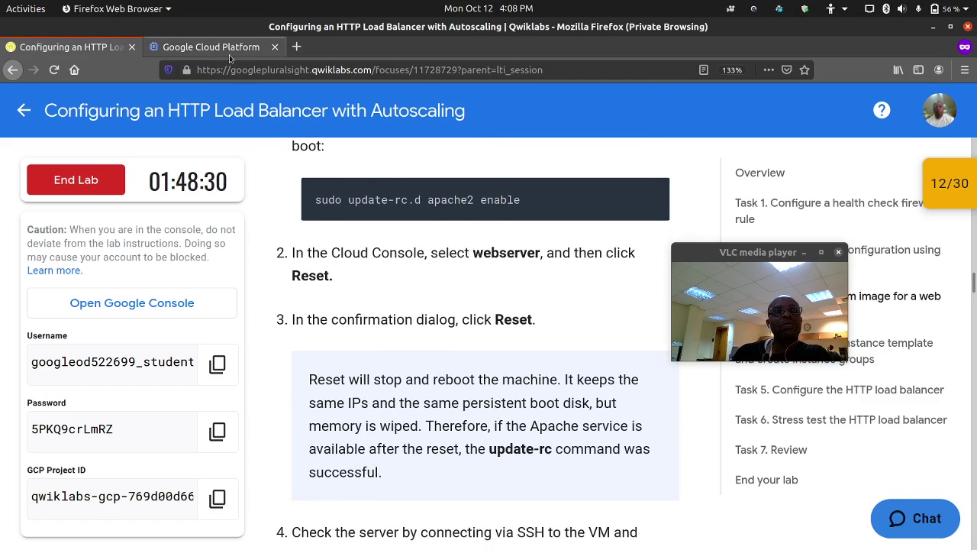
pyautogui.click(229, 55)
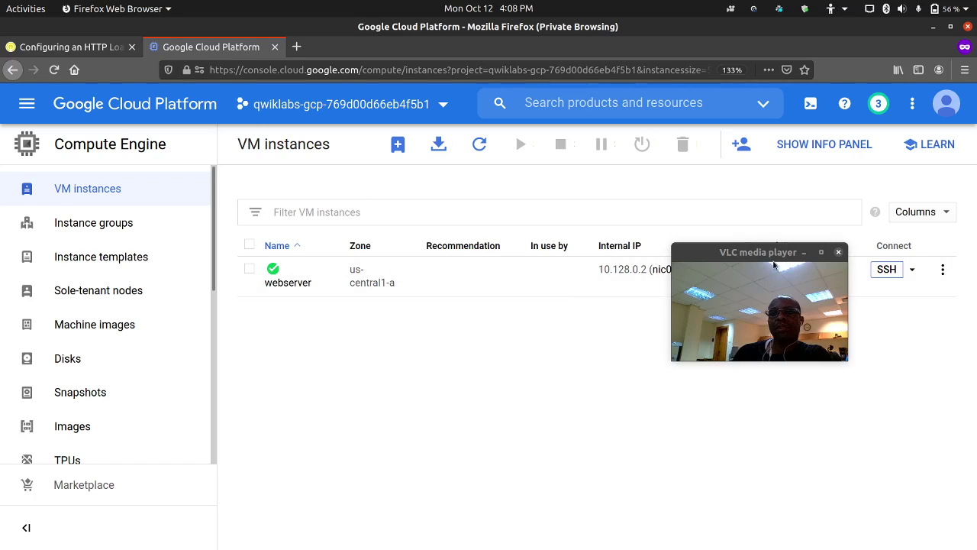
pyautogui.moveTo(774, 265); pyautogui.dragTo(580, 318)
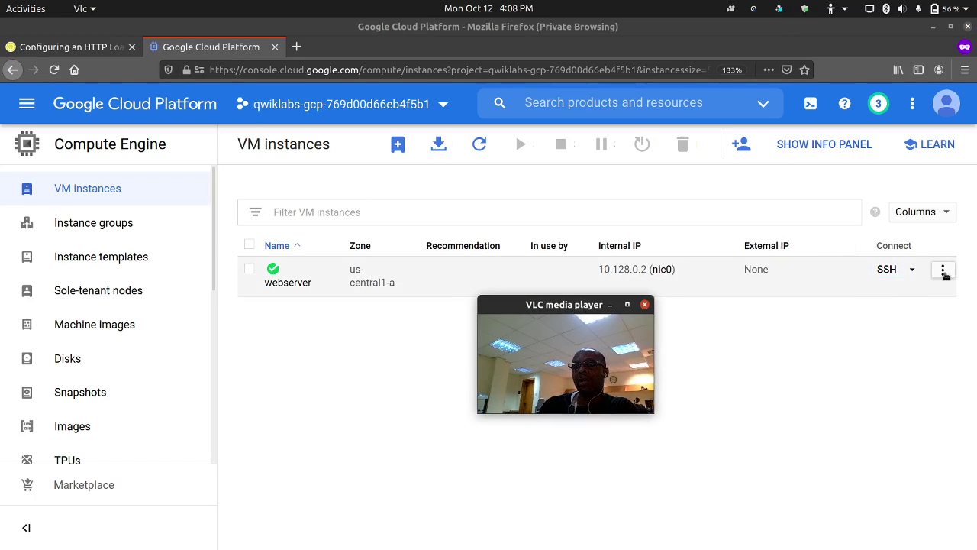
pyautogui.click(944, 271)
pyautogui.click(899, 360)
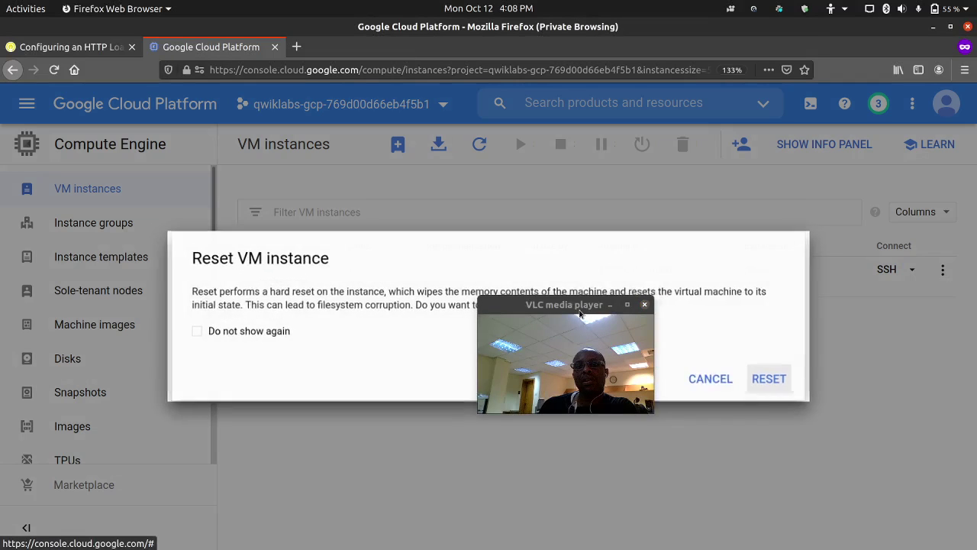
pyautogui.click(578, 309)
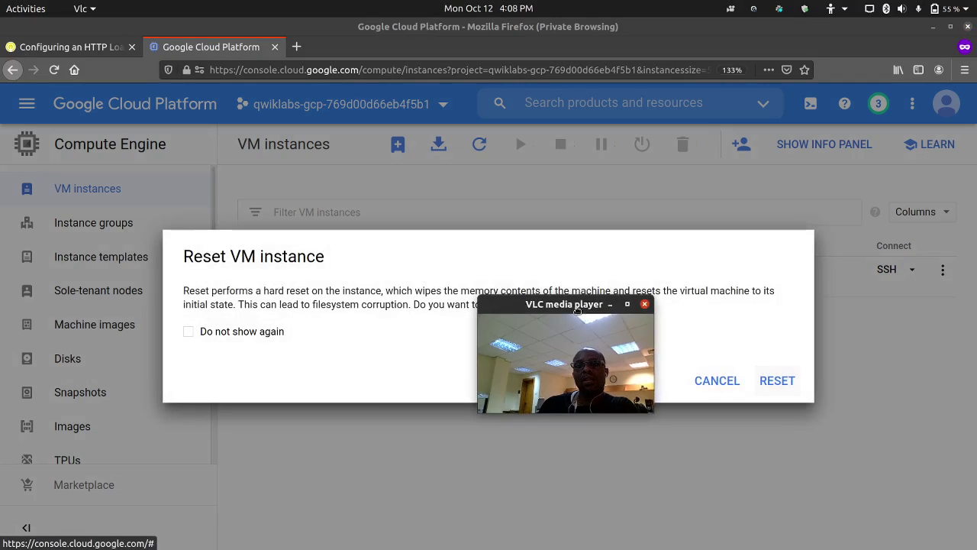
pyautogui.moveTo(578, 309); pyautogui.dragTo(476, 411)
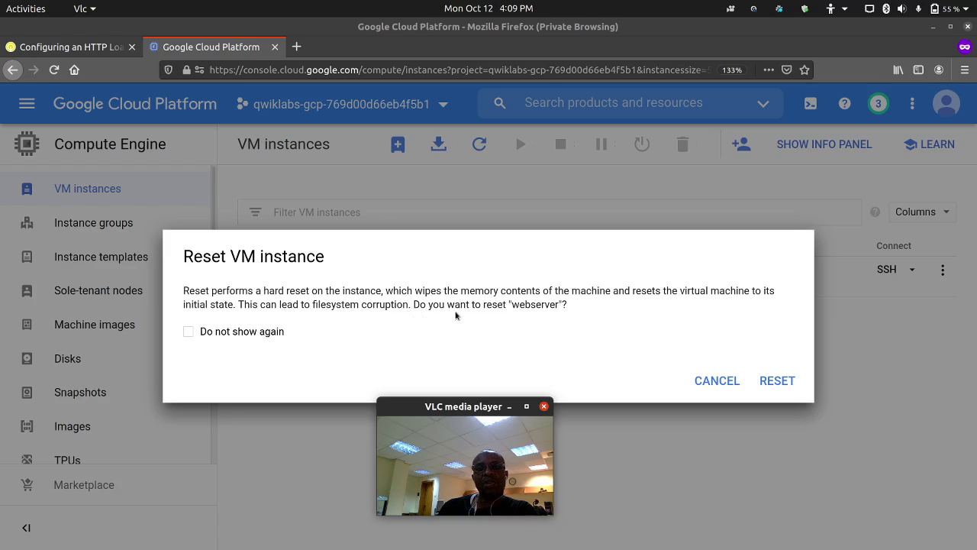
pyautogui.click(777, 380)
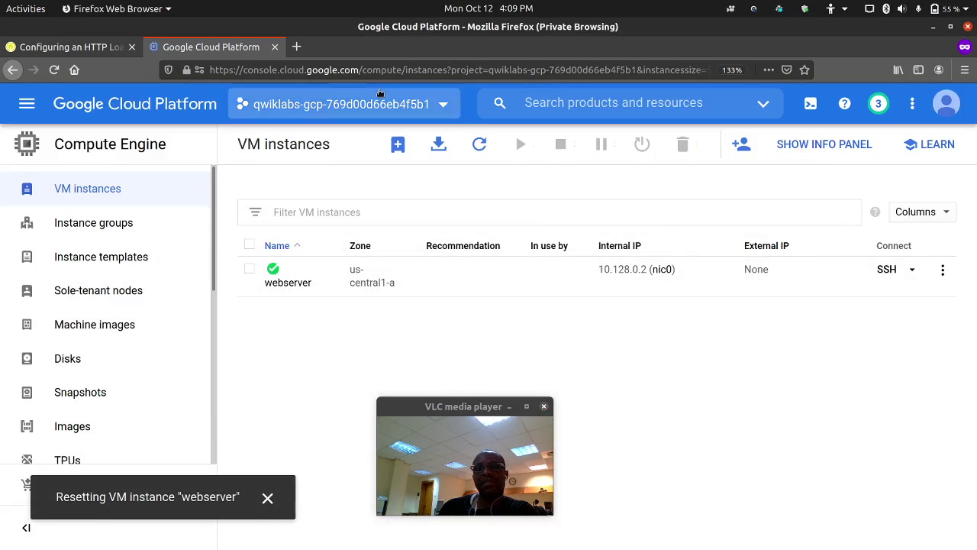
# Reconnect the webserver's SSH terminal after the reset and place its window beside the lab's Apache2 status command.
pyautogui.click(110, 48)
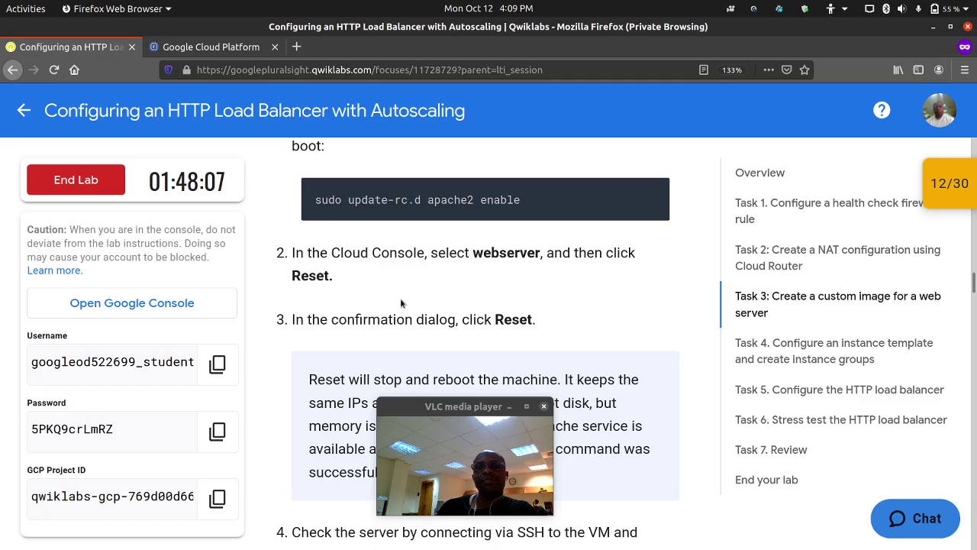
pyautogui.scroll(-2, 402, 298)
pyautogui.scroll(-1, 412, 273)
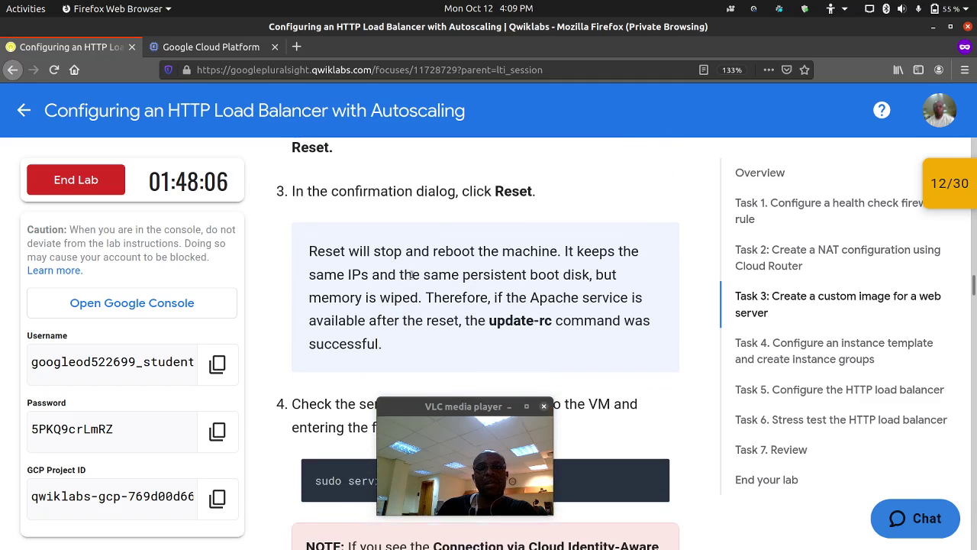
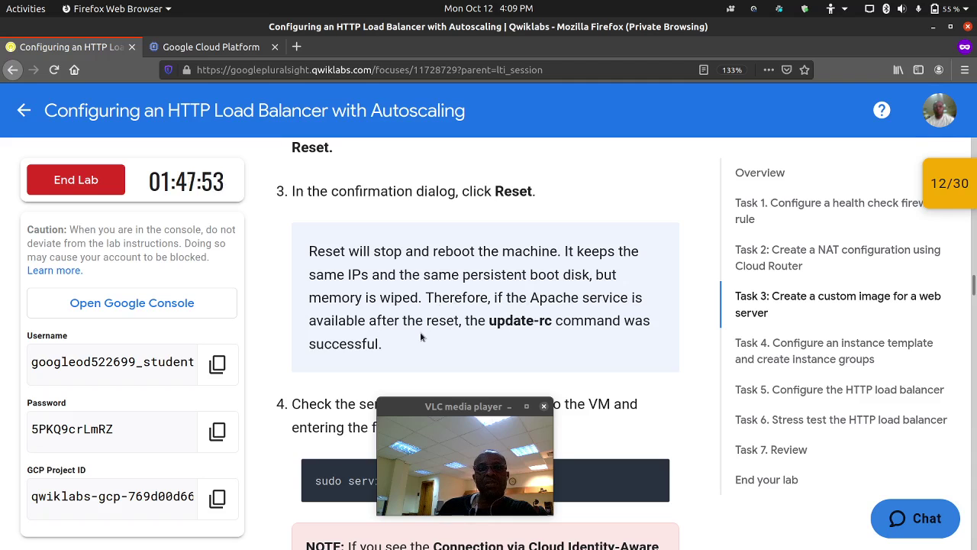
pyautogui.scroll(-5, 421, 337)
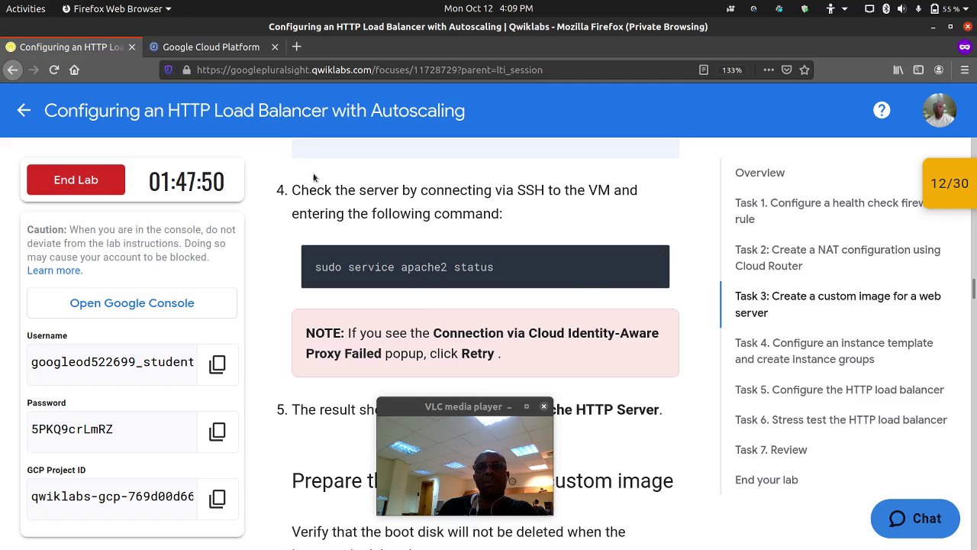
pyautogui.click(181, 45)
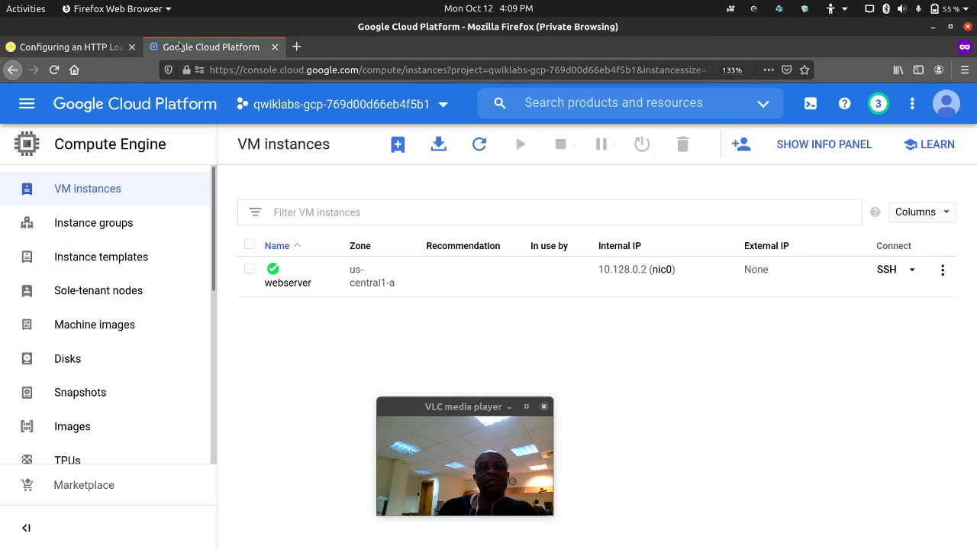
pyautogui.click(99, 49)
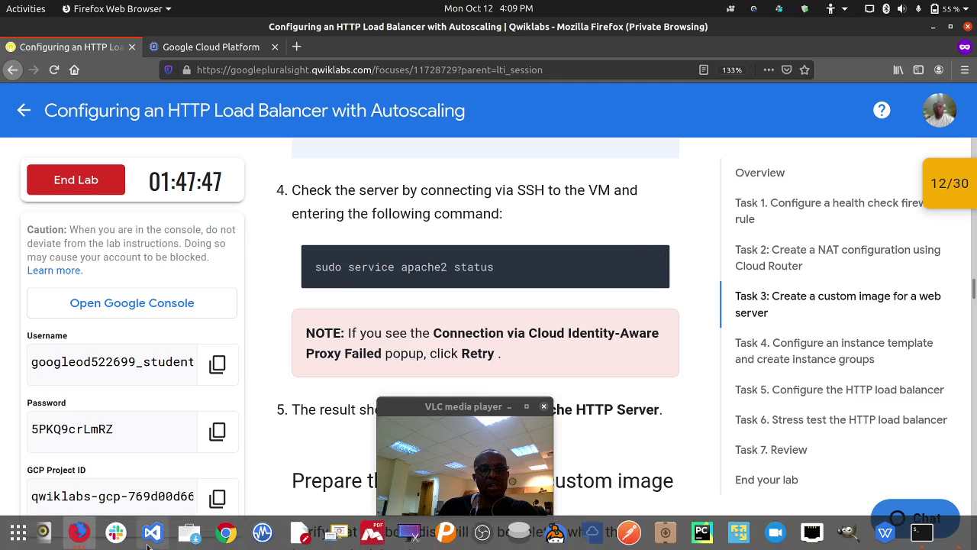
pyautogui.click(79, 534)
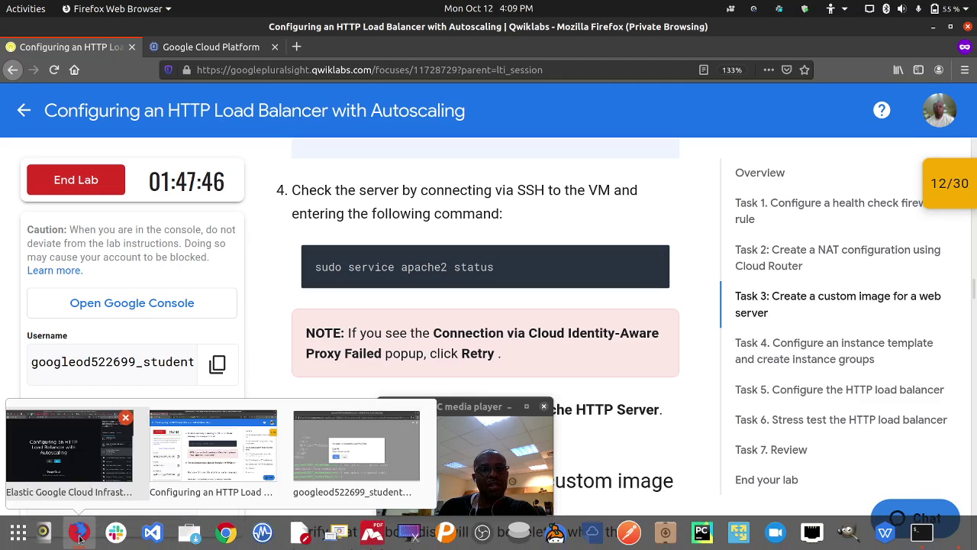
pyautogui.click(391, 431)
pyautogui.click(605, 428)
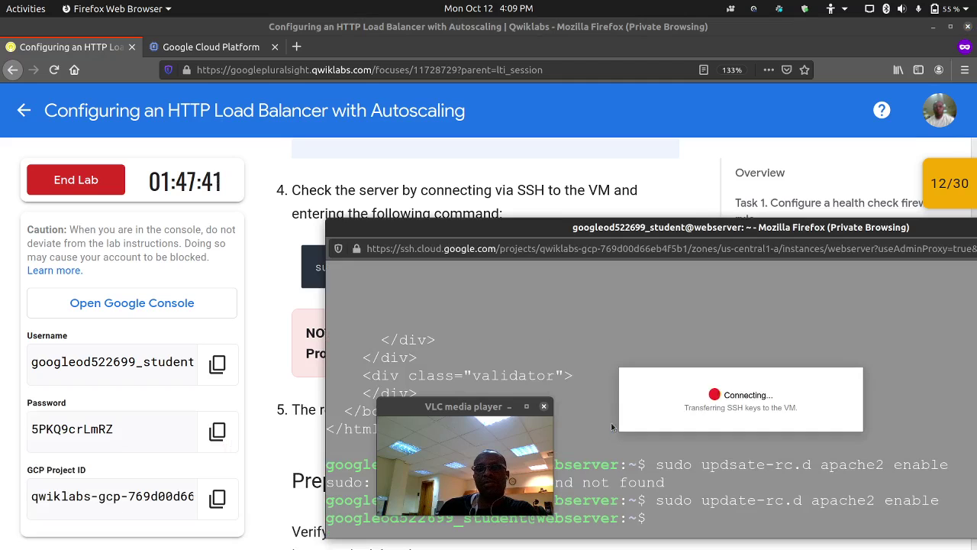
pyautogui.moveTo(475, 235); pyautogui.dragTo(626, 150)
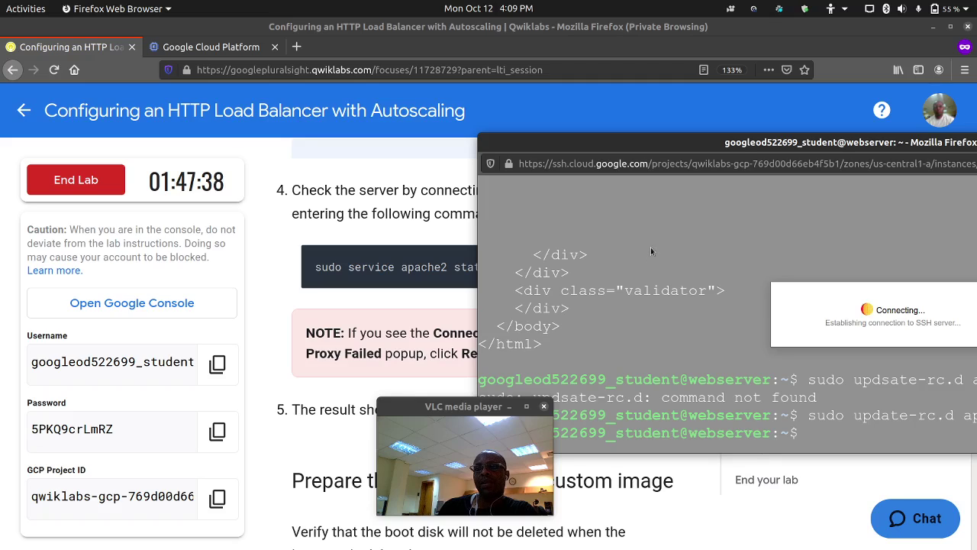
pyautogui.moveTo(753, 143); pyautogui.dragTo(780, 145)
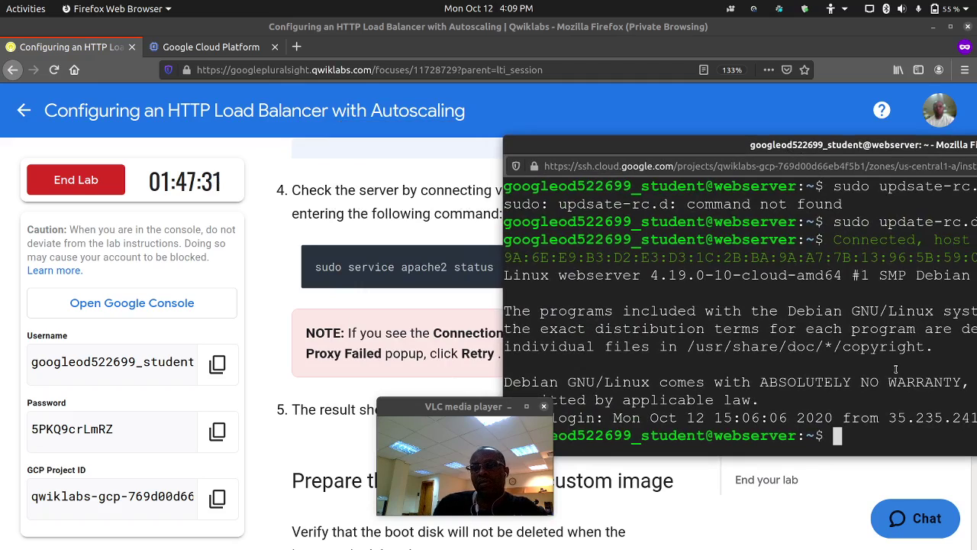
# Check the Apache2 service on webserver by running "sudo service apache2 status" in the SSH terminal.
pyautogui.write('sudo ')
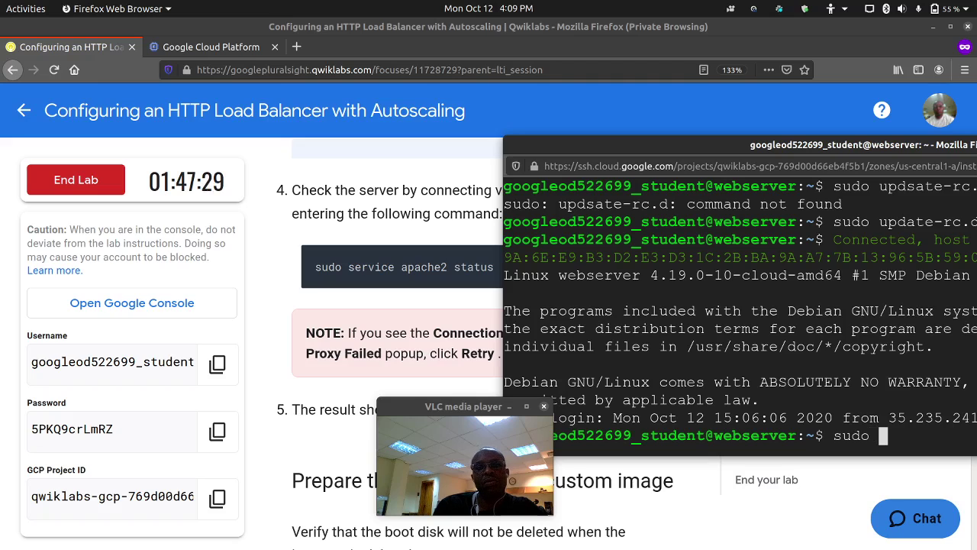
pyautogui.write('service apa')
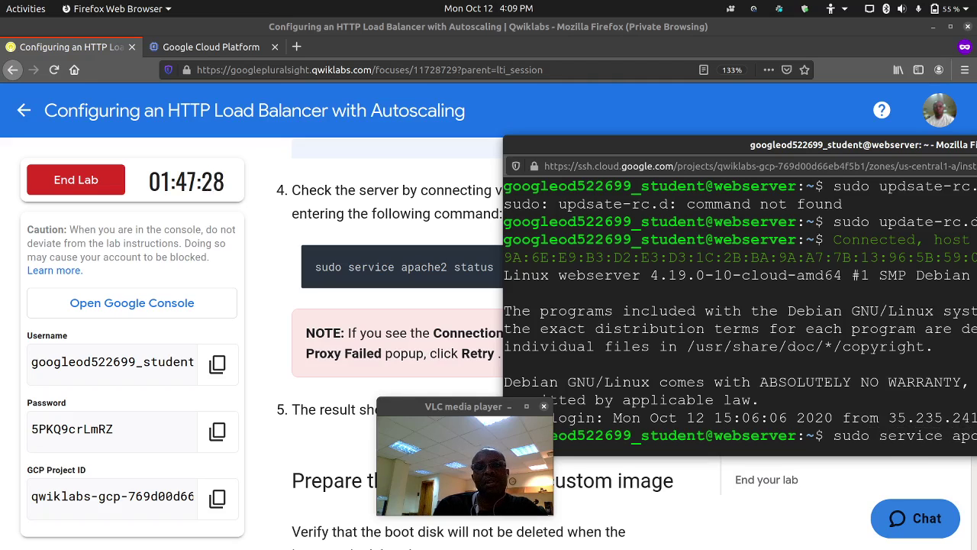
pyautogui.press('BackSpace')
pyautogui.write('a')
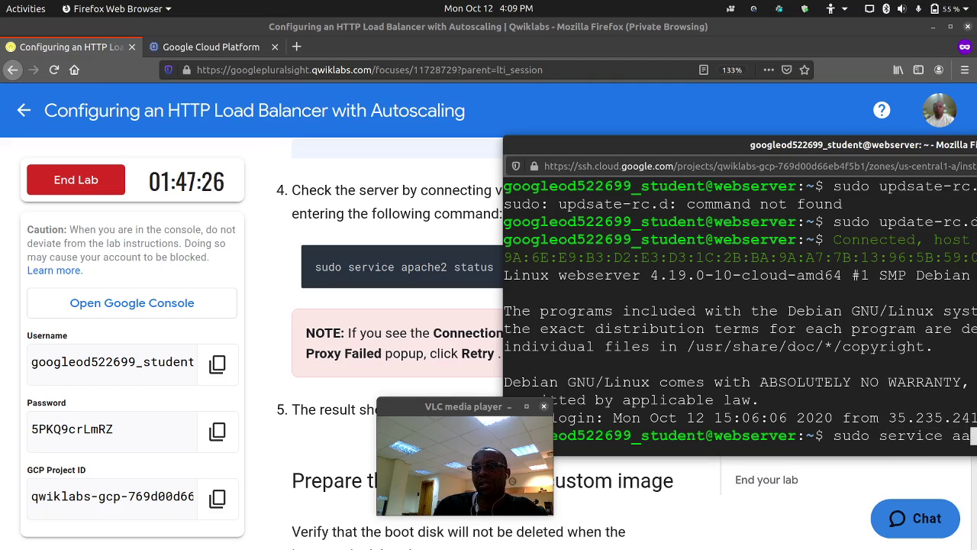
pyautogui.press('BackSpace')
pyautogui.write('p')
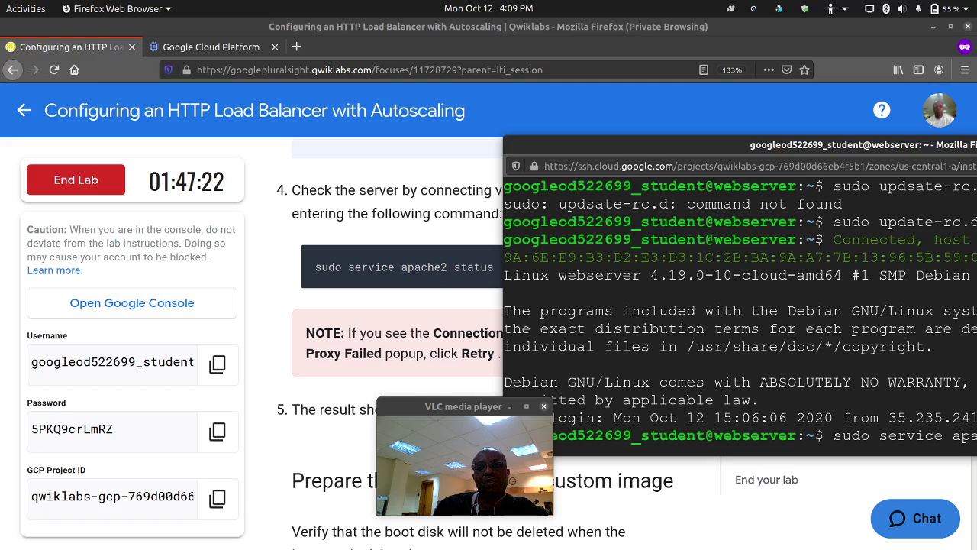
pyautogui.press('Return')
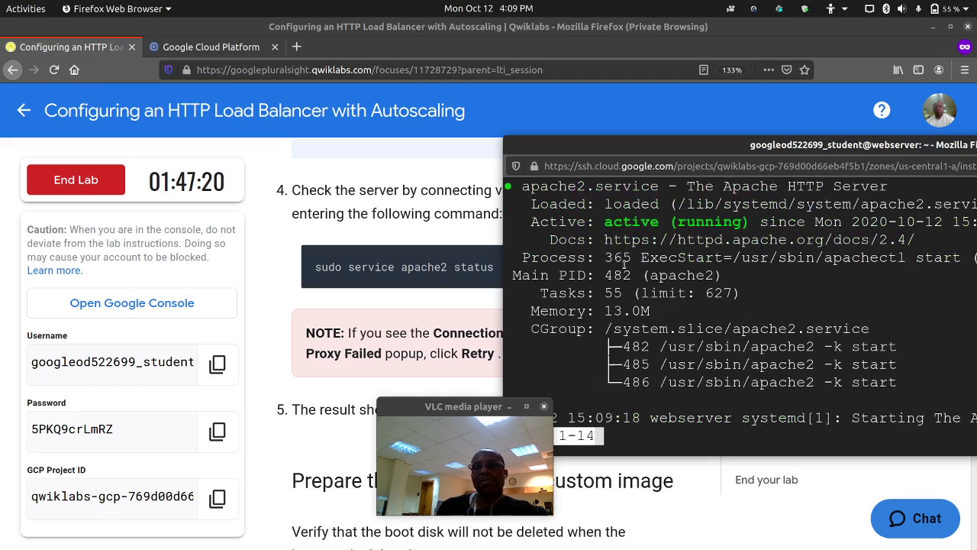
# Examine Apache2's active status in the SSH terminal and read the lab's instructions for preparing the disk to create a custom image.
pyautogui.moveTo(604, 224); pyautogui.dragTo(748, 223)
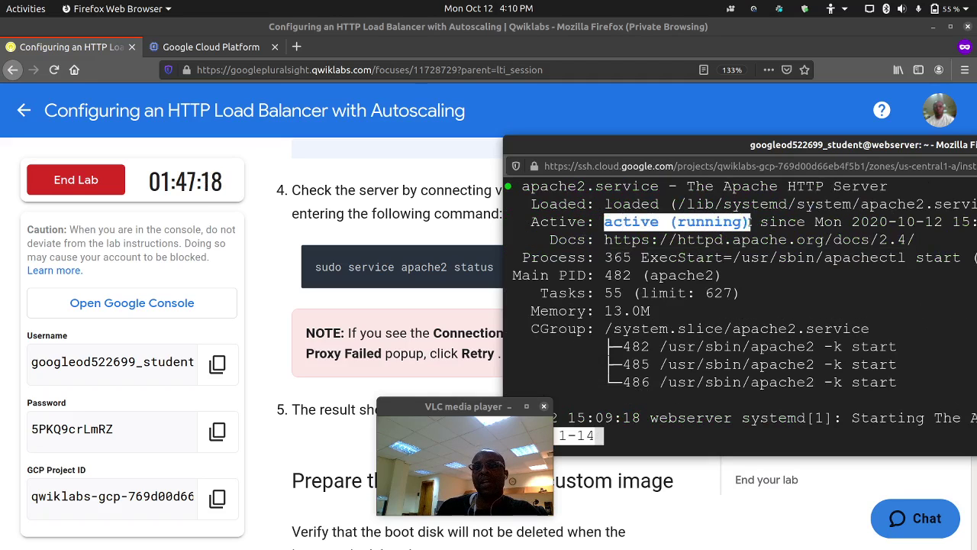
pyautogui.click(436, 164)
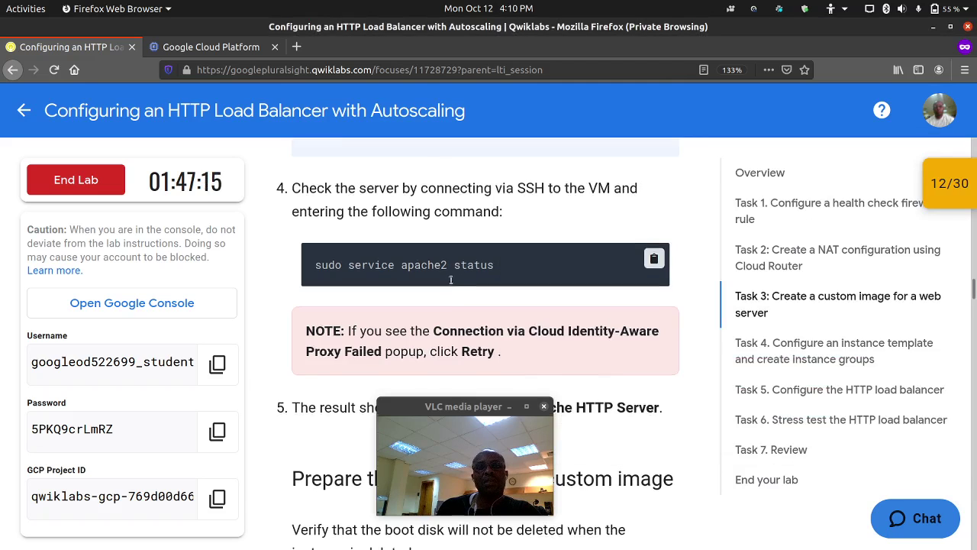
pyautogui.scroll(-5, 454, 271)
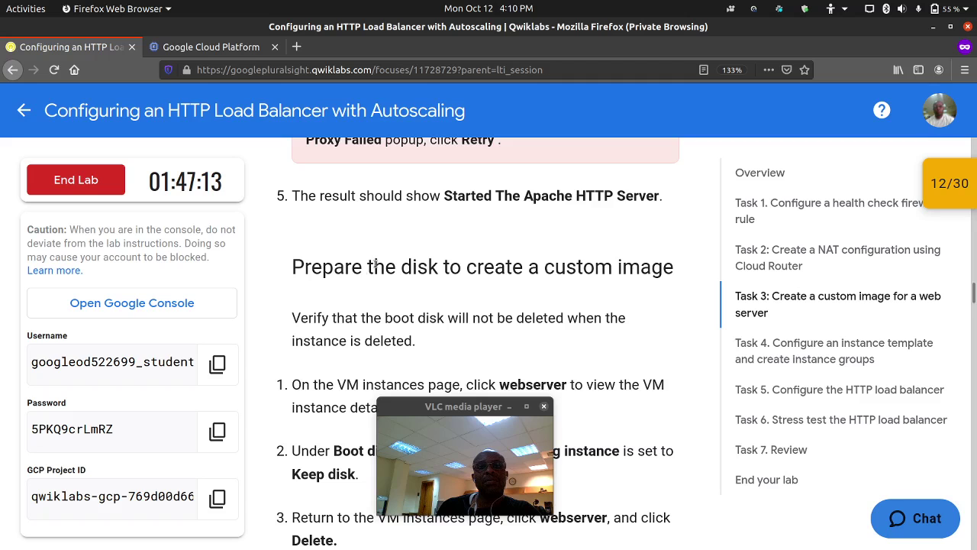
pyautogui.scroll(-2, 512, 274)
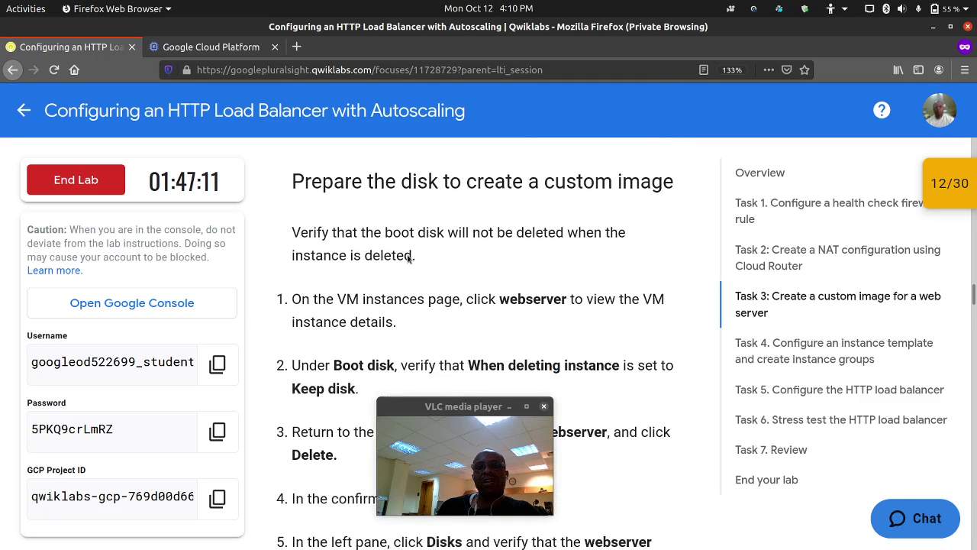
pyautogui.scroll(-1, 410, 258)
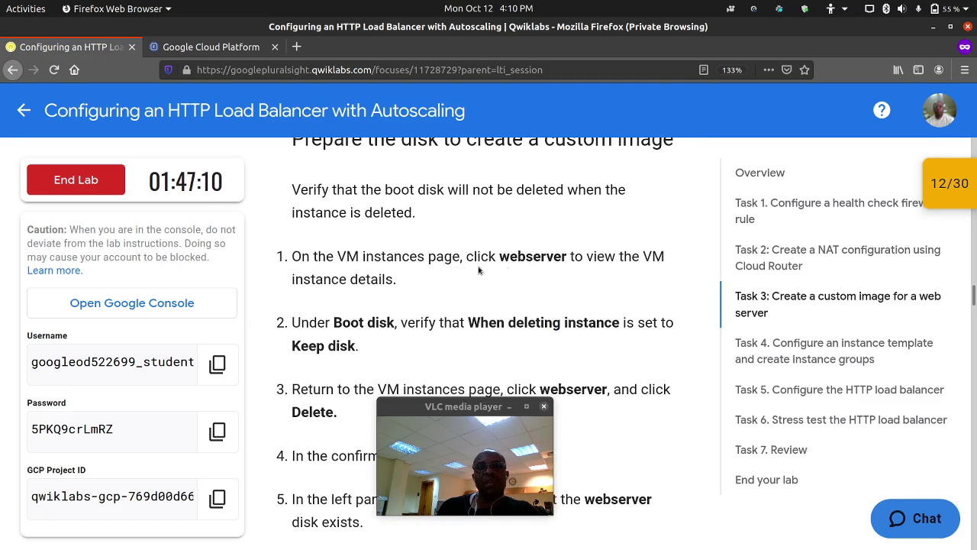
pyautogui.scroll(-1, 403, 277)
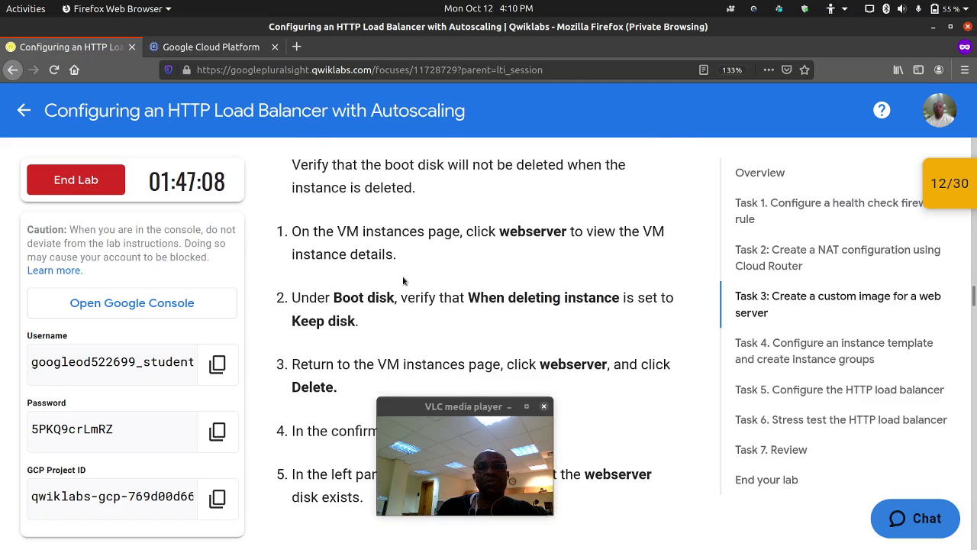
pyautogui.scroll(-1, 439, 287)
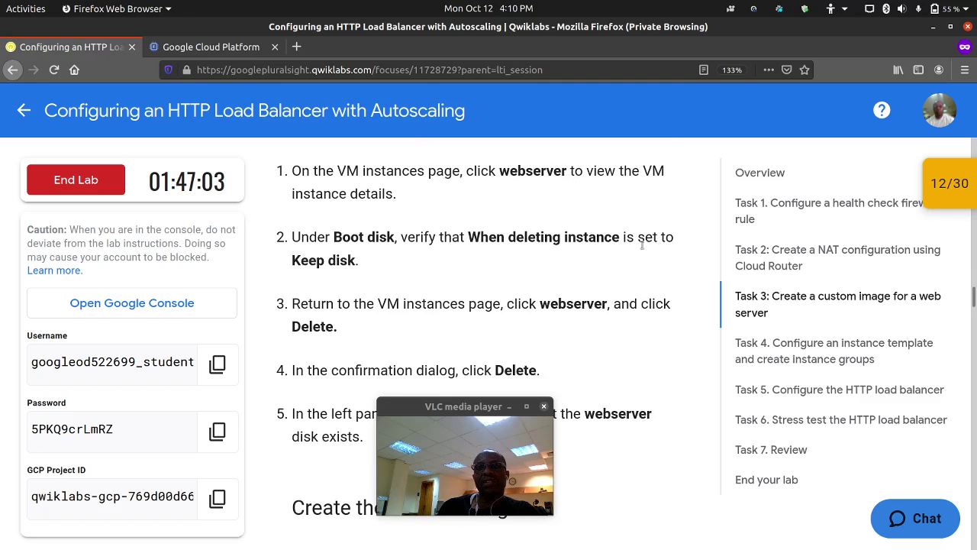
pyautogui.scroll(-2, 316, 259)
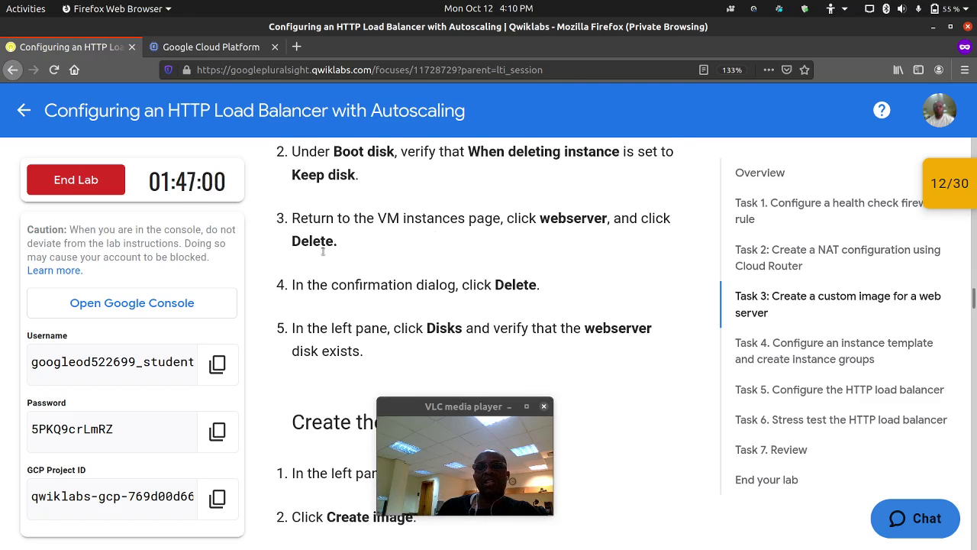
# Open the webserver instance's details in the Cloud Console and reread the lab's boot disk and instance deletion instructions.
pyautogui.click(211, 47)
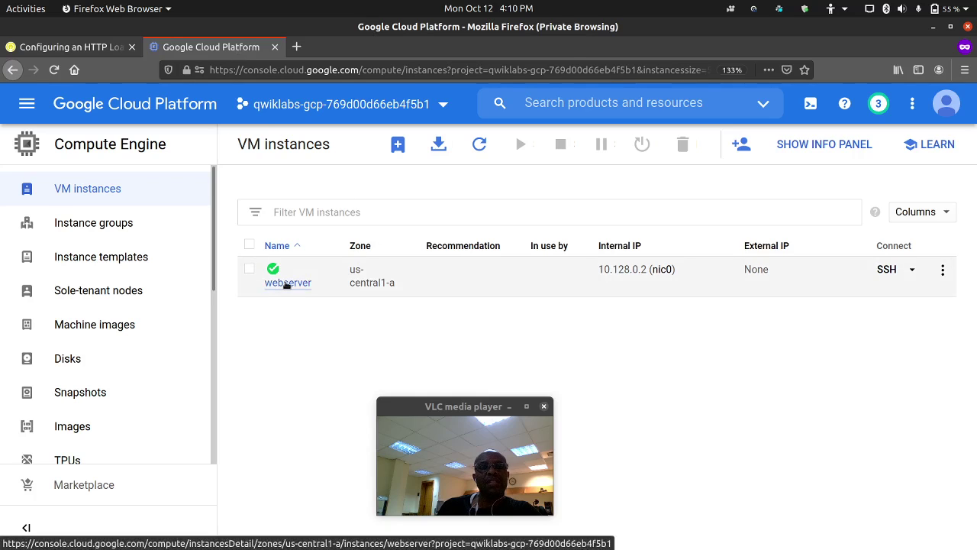
pyautogui.click(287, 282)
pyautogui.click(71, 47)
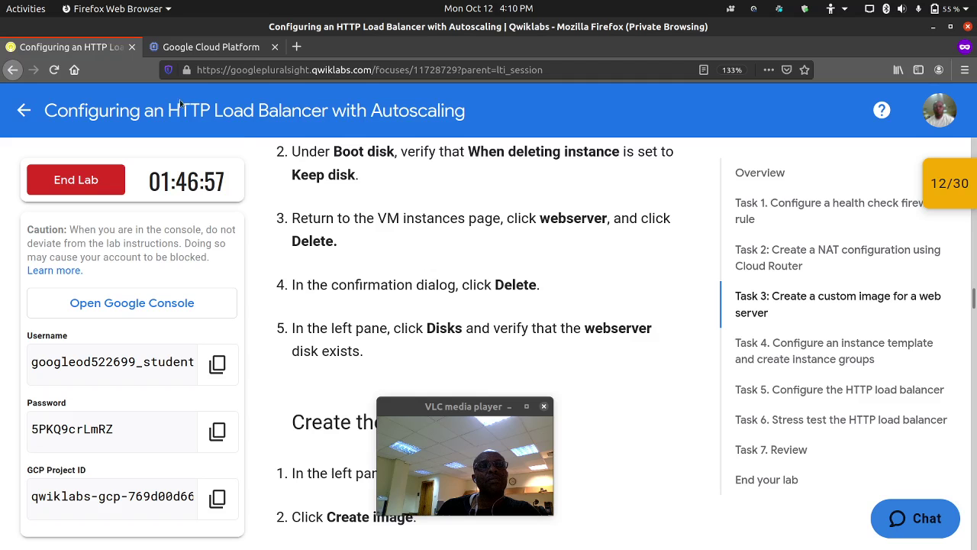
pyautogui.scroll(3, 374, 231)
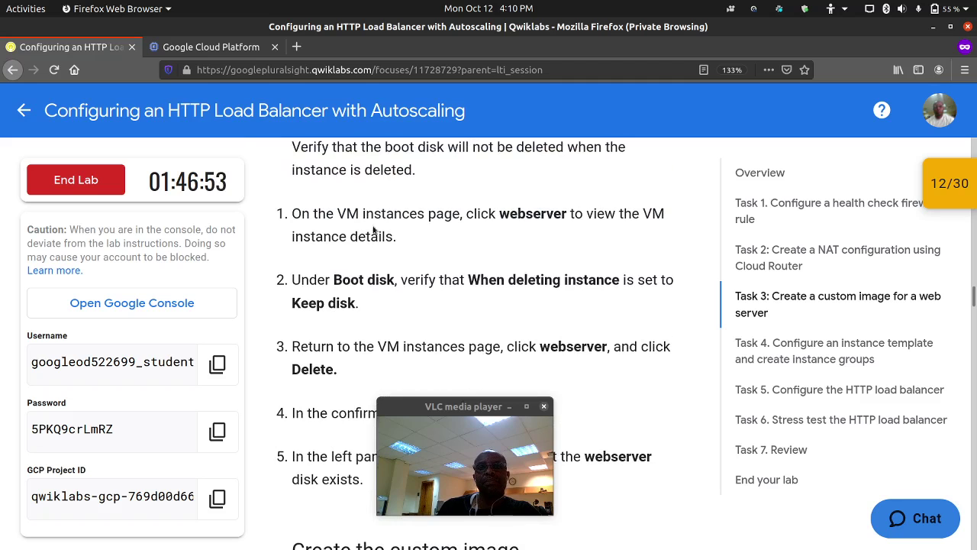
pyautogui.scroll(-4, 373, 231)
pyautogui.click(183, 47)
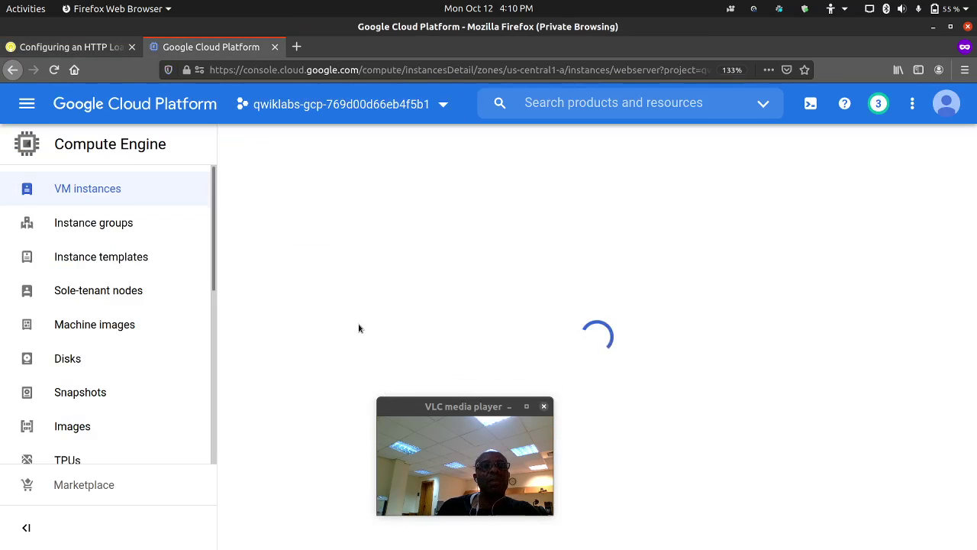
# Move the floating video window aside and look through webserver's instance details for the boot disk's "When deleting instance" setting.
pyautogui.moveTo(427, 406); pyautogui.dragTo(754, 209)
pyautogui.scroll(-2, 461, 325)
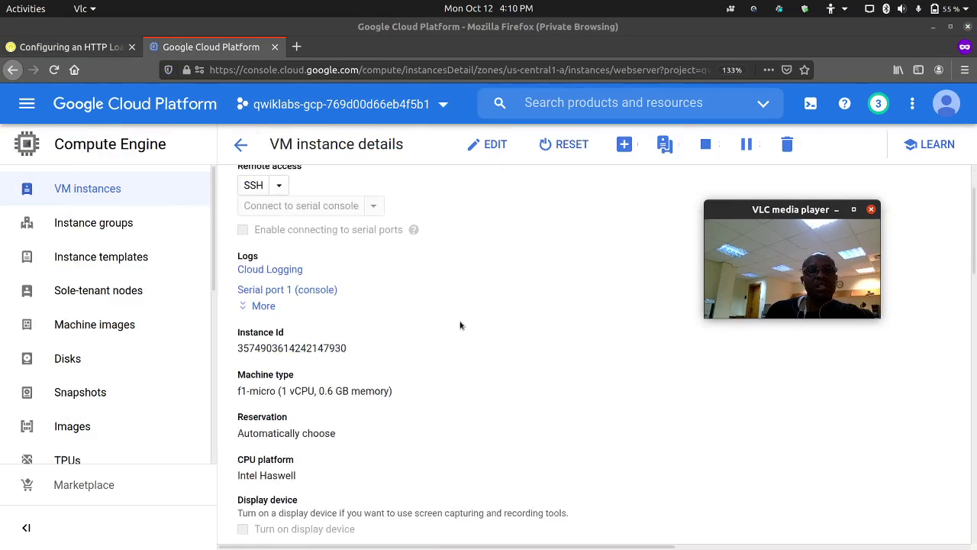
pyautogui.scroll(-1, 461, 325)
pyautogui.scroll(3, 433, 338)
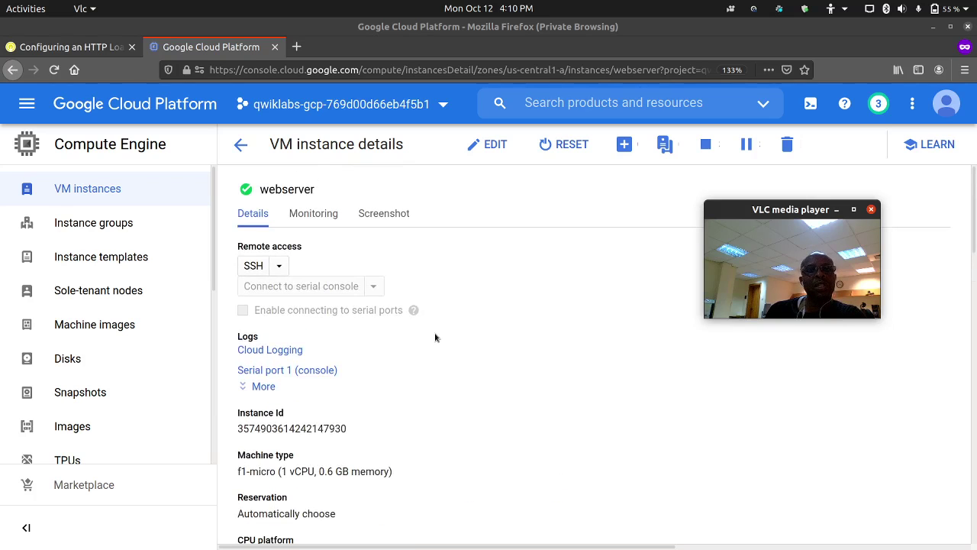
pyautogui.scroll(-6, 435, 337)
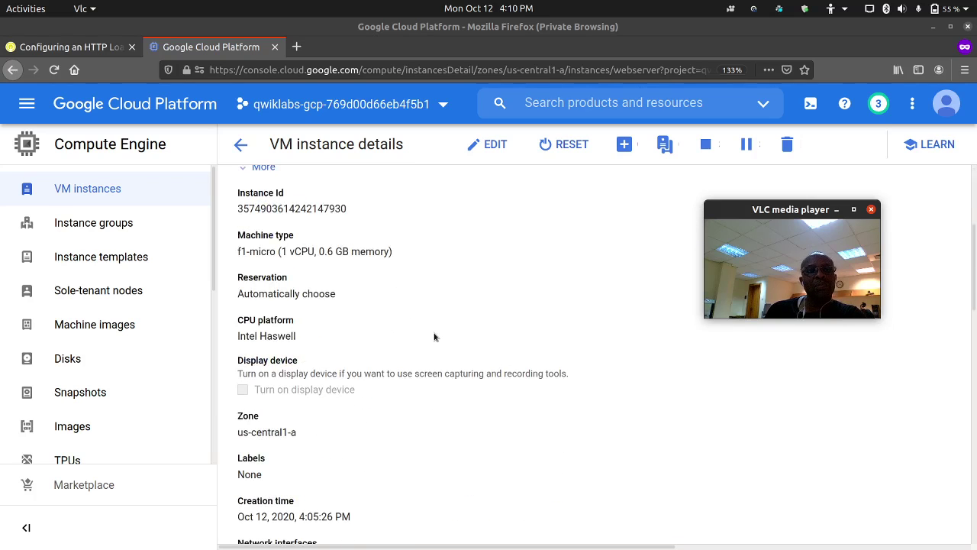
pyautogui.scroll(-6, 434, 338)
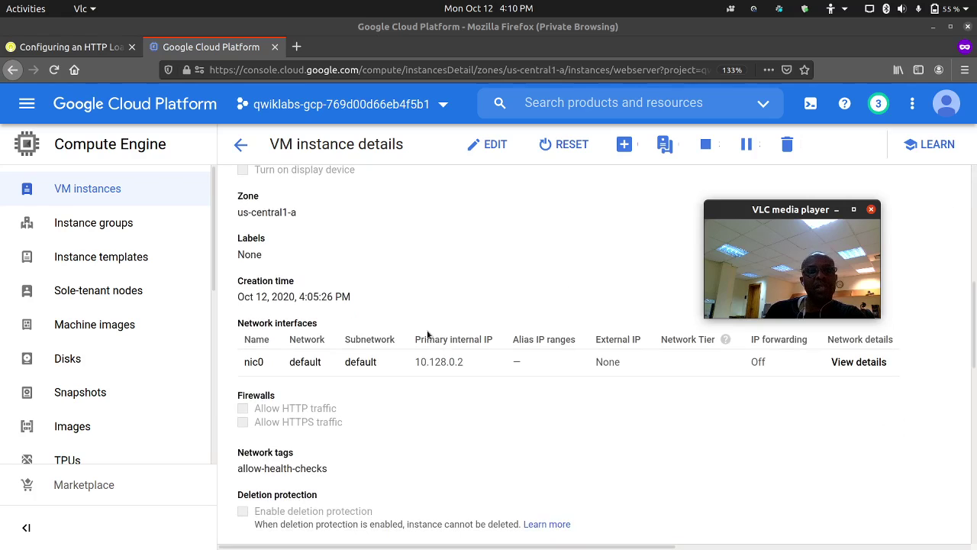
# Check the webserver instance's boot disk details for what happens to the disk when the instance is deleted.
pyautogui.scroll(-5, 428, 334)
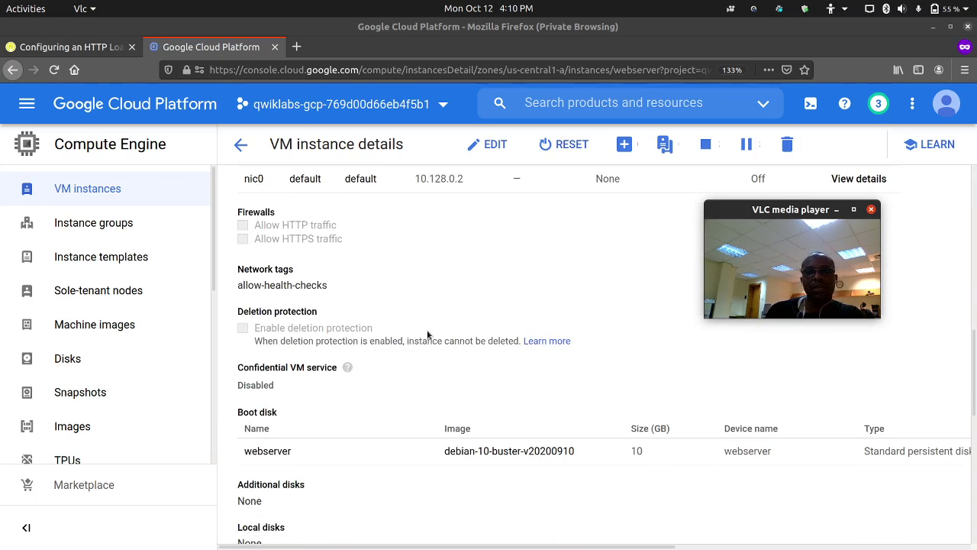
pyautogui.scroll(-3, 427, 334)
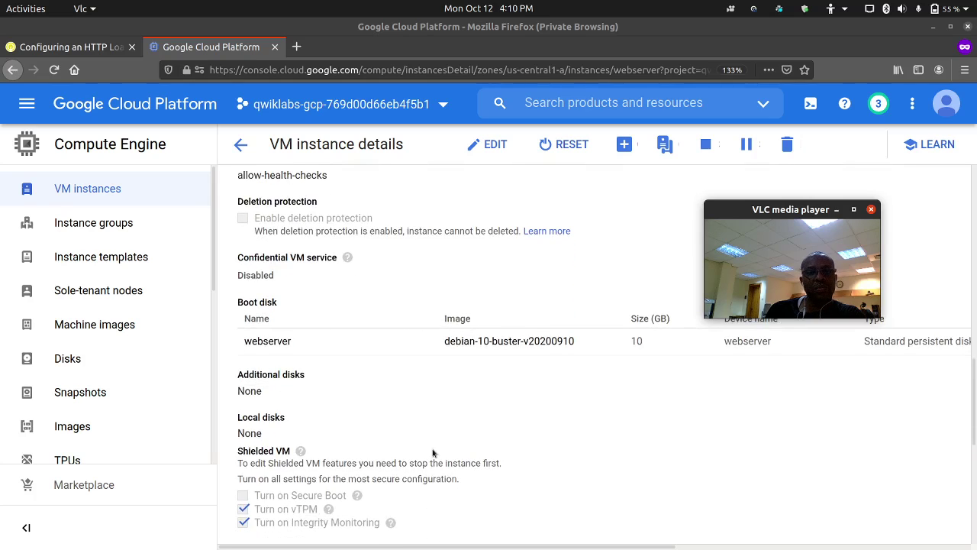
pyautogui.moveTo(346, 547); pyautogui.dragTo(682, 545)
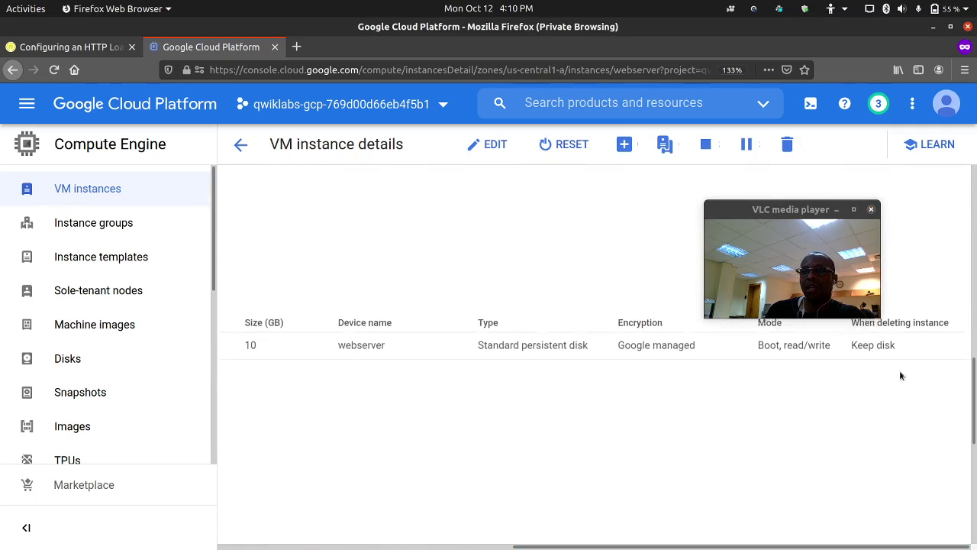
pyautogui.scroll(2, 899, 369)
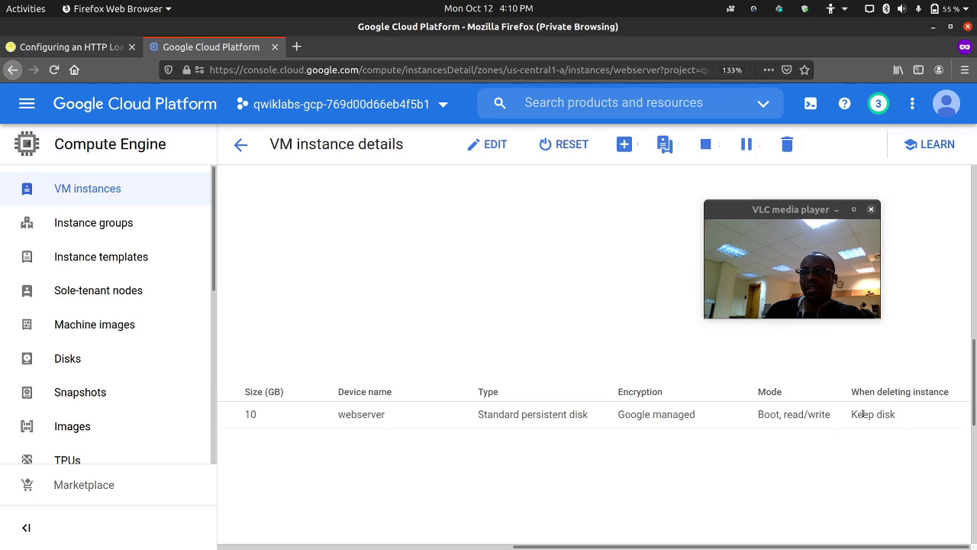
# Return to the VM instances list and delete the webserver instance, confirming the deletion.
pyautogui.click(241, 147)
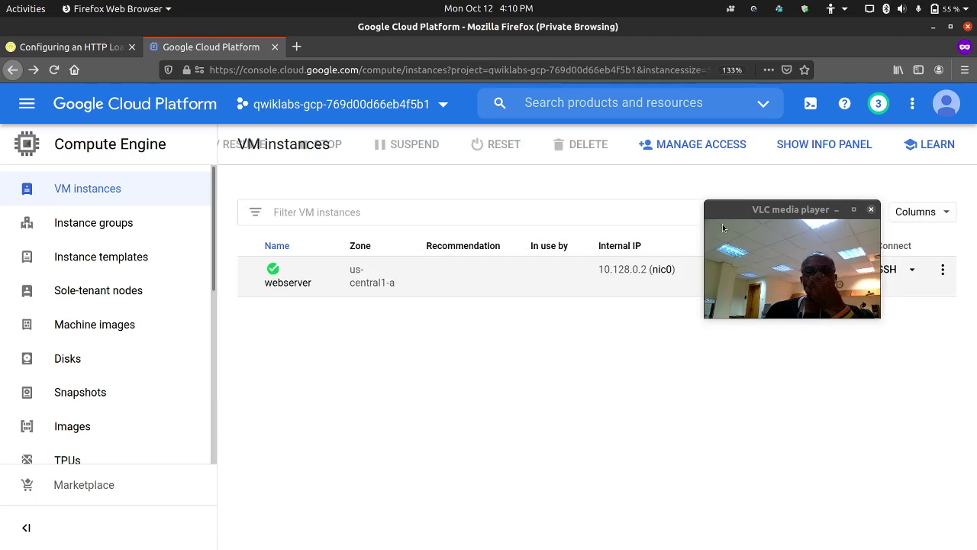
pyautogui.moveTo(725, 209); pyautogui.dragTo(584, 378)
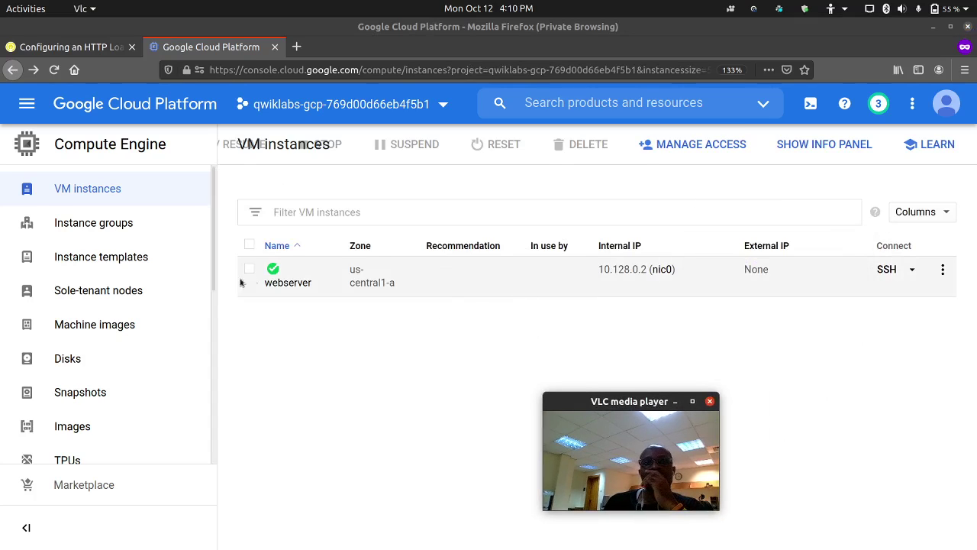
pyautogui.click(943, 269)
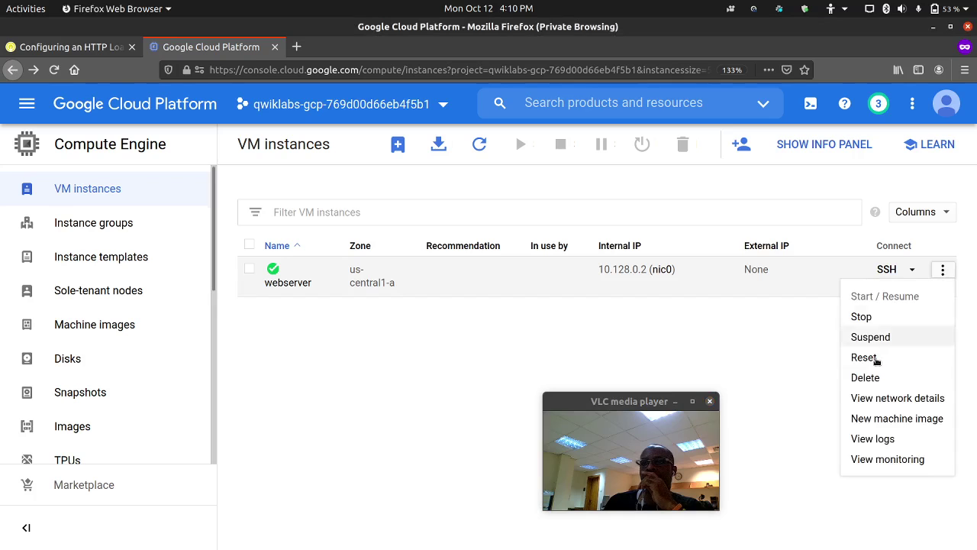
pyautogui.click(870, 376)
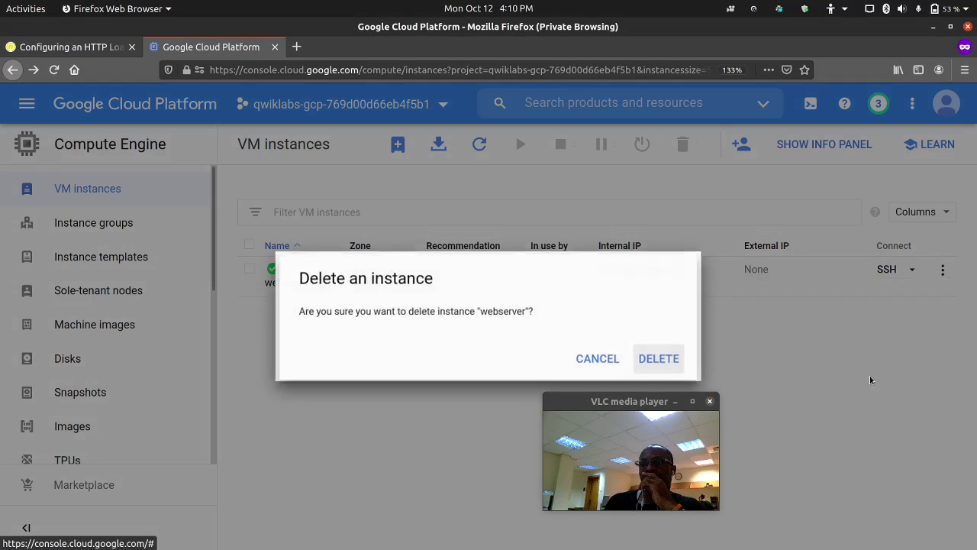
pyautogui.click(655, 358)
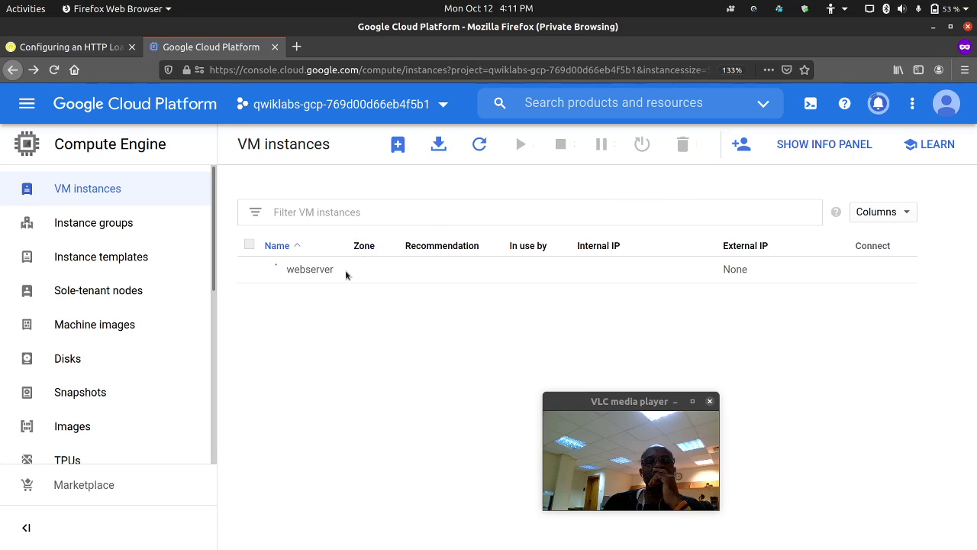
# Switch to the lab instructions and copy the image name mywebserver from the custom image settings table.
pyautogui.click(100, 47)
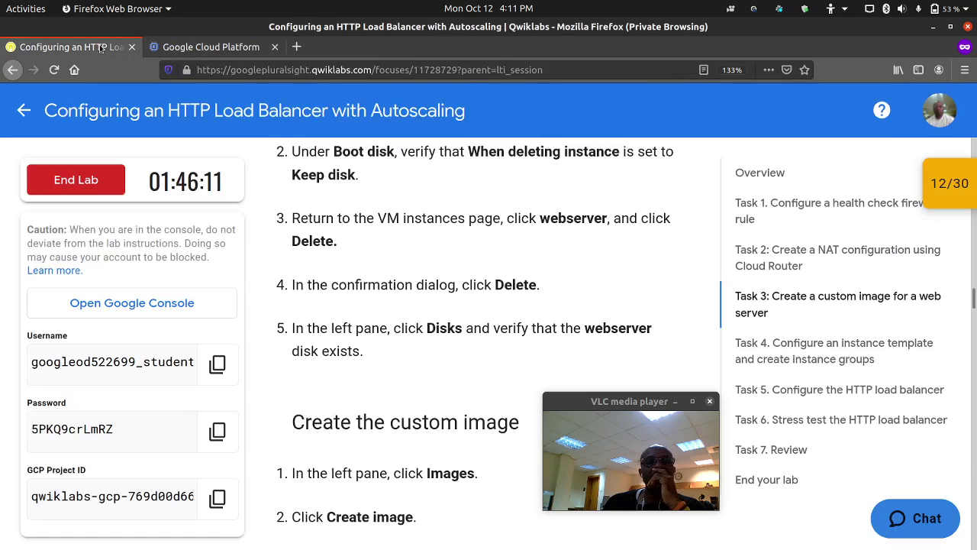
pyautogui.scroll(-5, 408, 312)
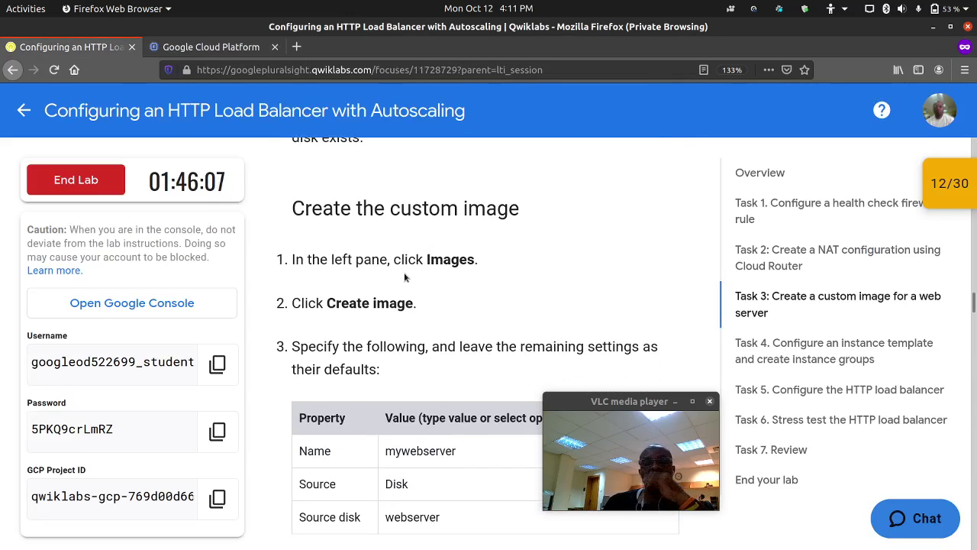
pyautogui.scroll(-4, 404, 273)
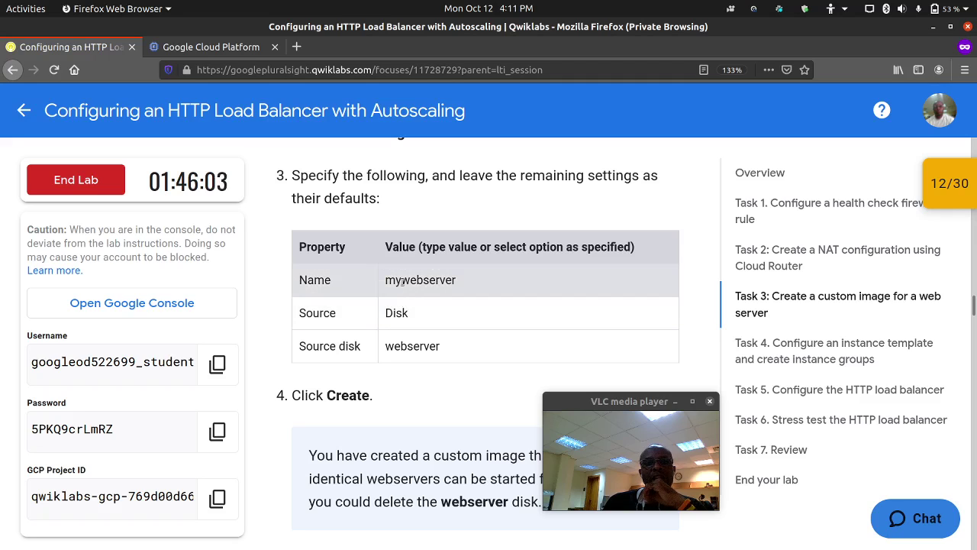
pyautogui.doubleClick(404, 281)
pyautogui.rightClick(402, 281)
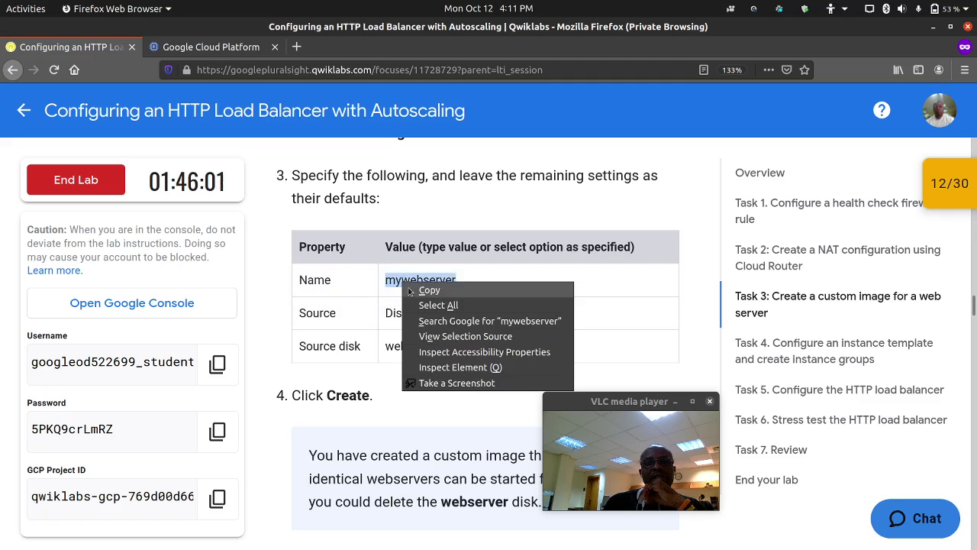
pyautogui.click(410, 291)
pyautogui.scroll(-1, 409, 290)
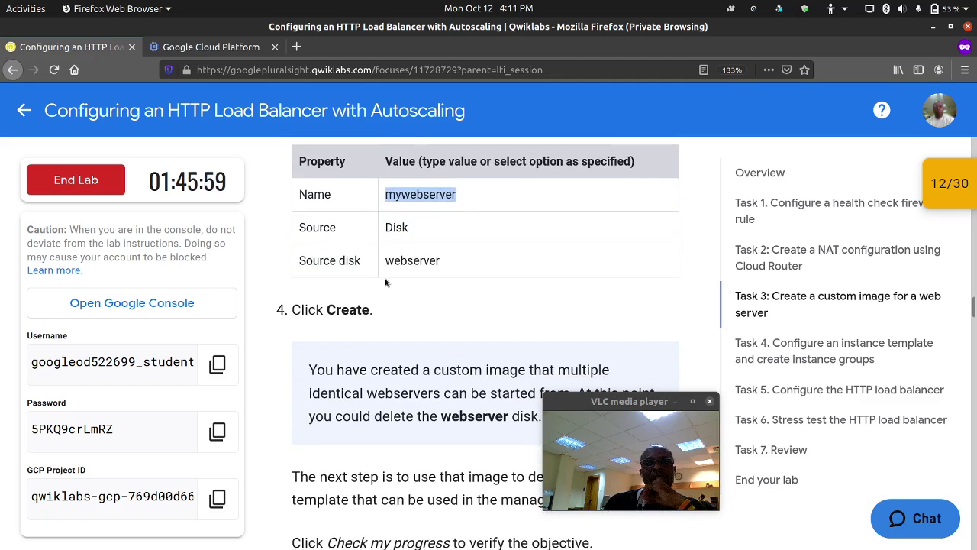
# Start a new Compute Engine image in the cloud console and name it mywebserver.
pyautogui.click(195, 44)
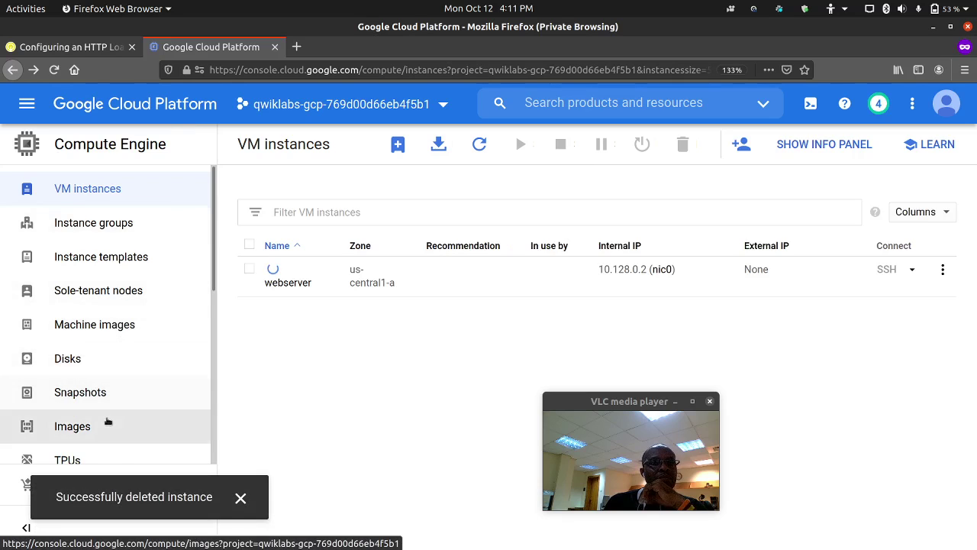
pyautogui.scroll(-2, 107, 409)
pyautogui.click(107, 364)
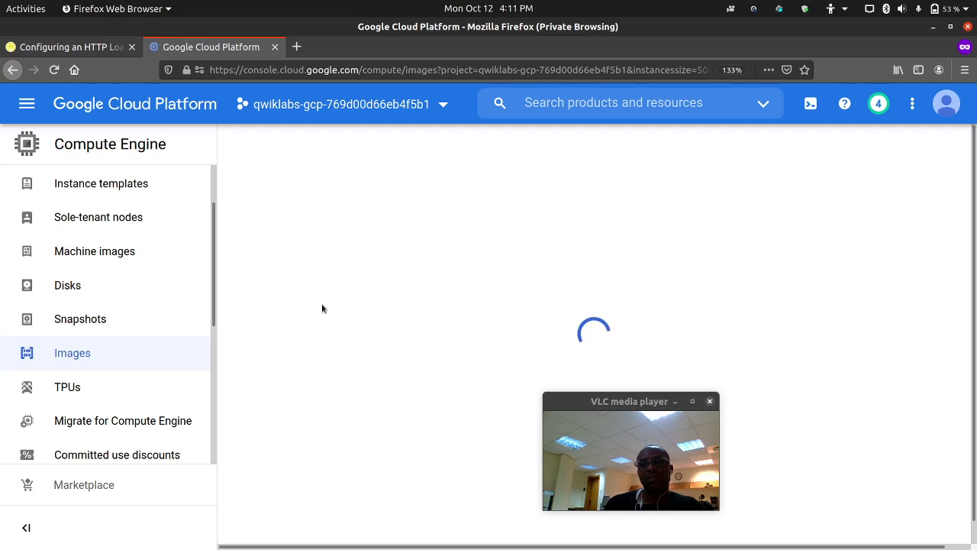
pyautogui.click(399, 144)
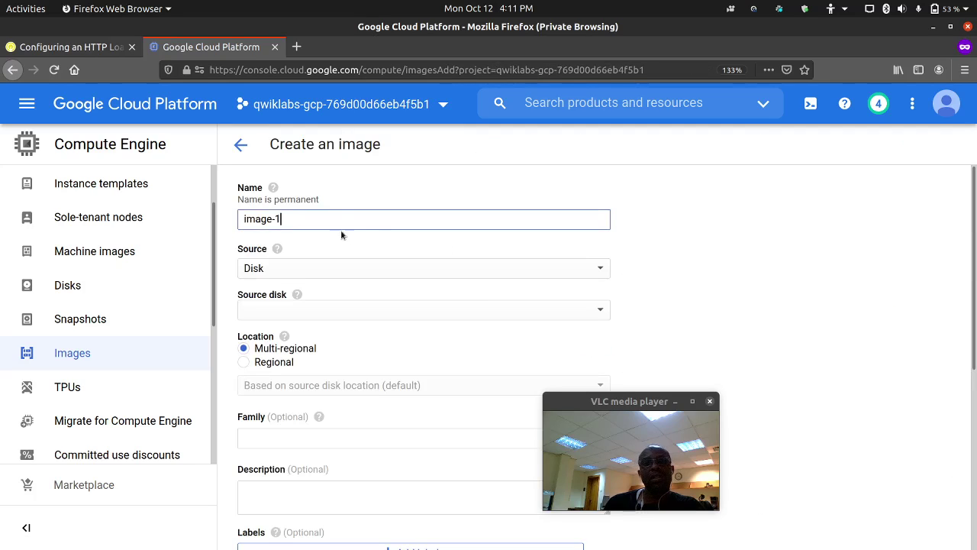
pyautogui.tripleClick(335, 220)
pyautogui.write('mywebserver')
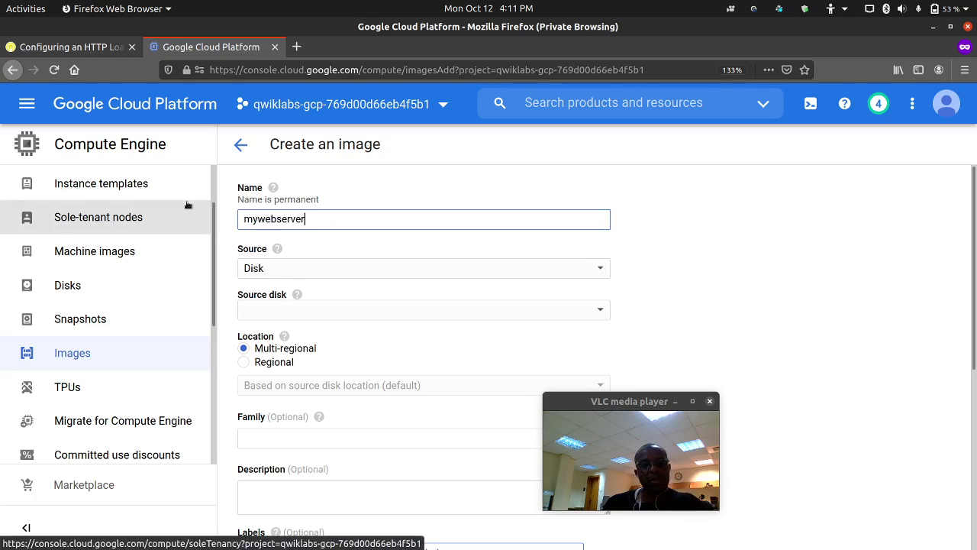
# Select the webserver disk as the image's source disk.
pyautogui.scroll(-2, 325, 275)
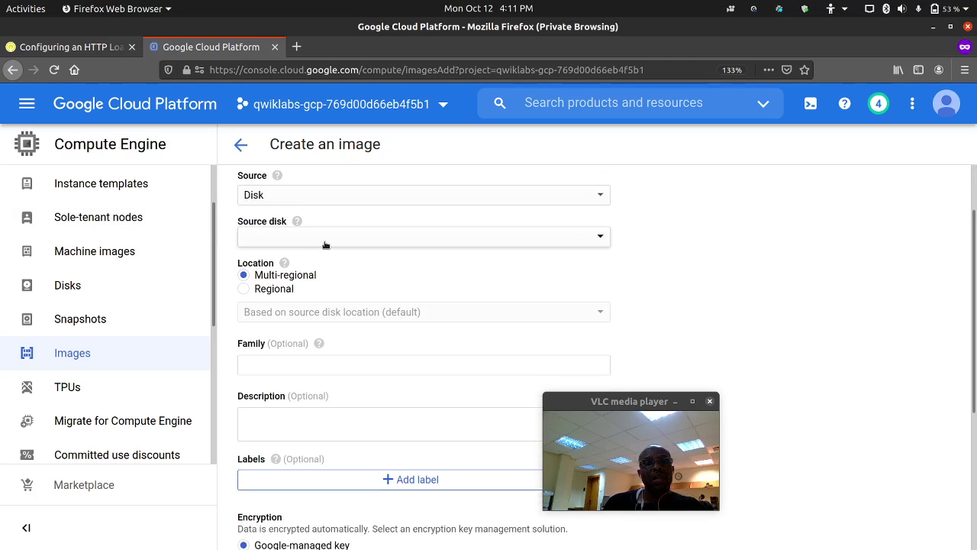
pyautogui.click(325, 244)
pyautogui.click(319, 300)
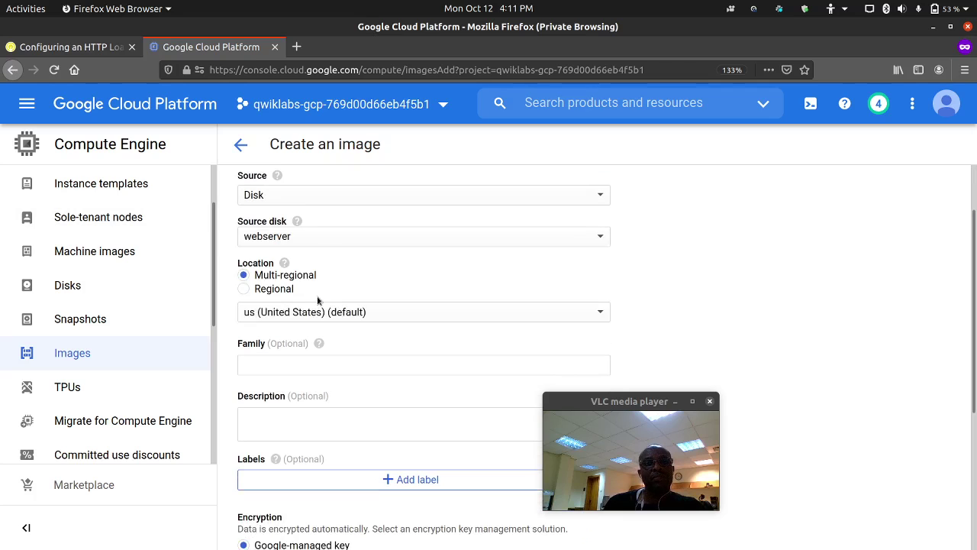
# Review the lab instructions for creating the custom image and the notes that follow them.
pyautogui.click(99, 49)
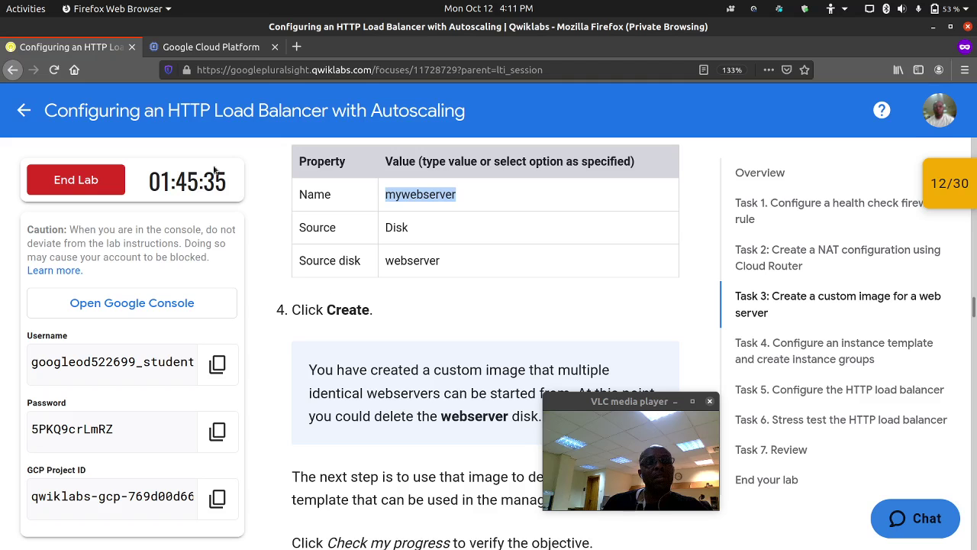
pyautogui.scroll(-3, 338, 292)
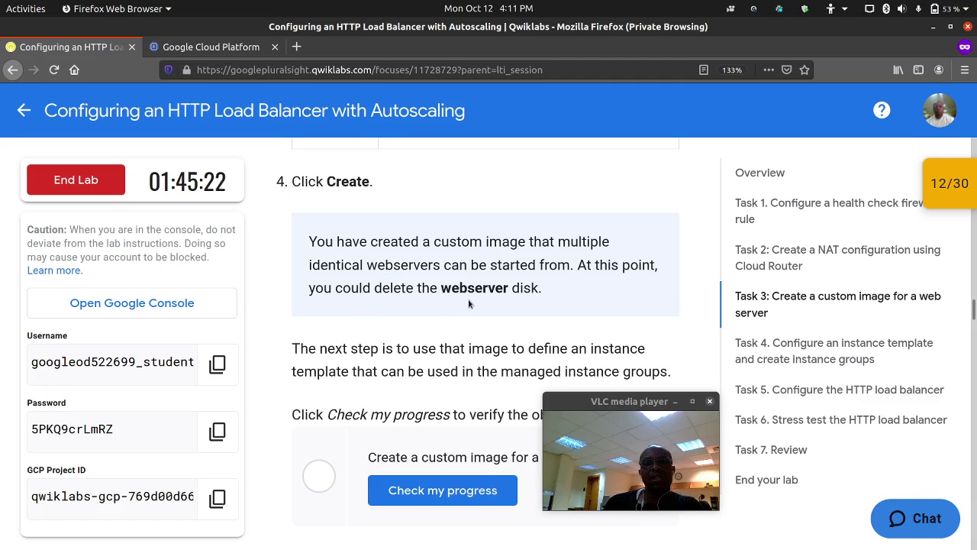
pyautogui.scroll(-1, 473, 299)
pyautogui.scroll(2, 398, 252)
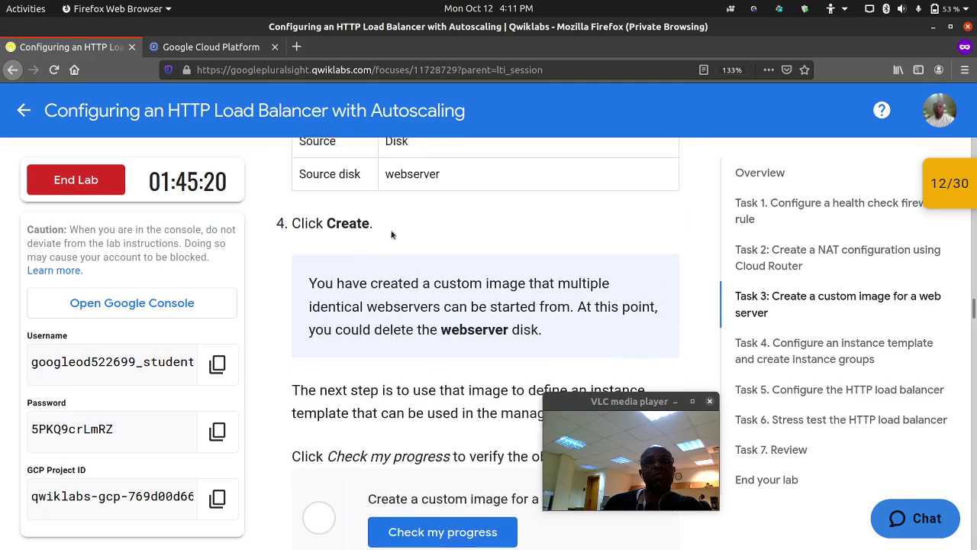
pyautogui.scroll(1, 392, 234)
# Return to the cloud console and create the image, leaving the remaining settings at their defaults.
pyautogui.click(211, 47)
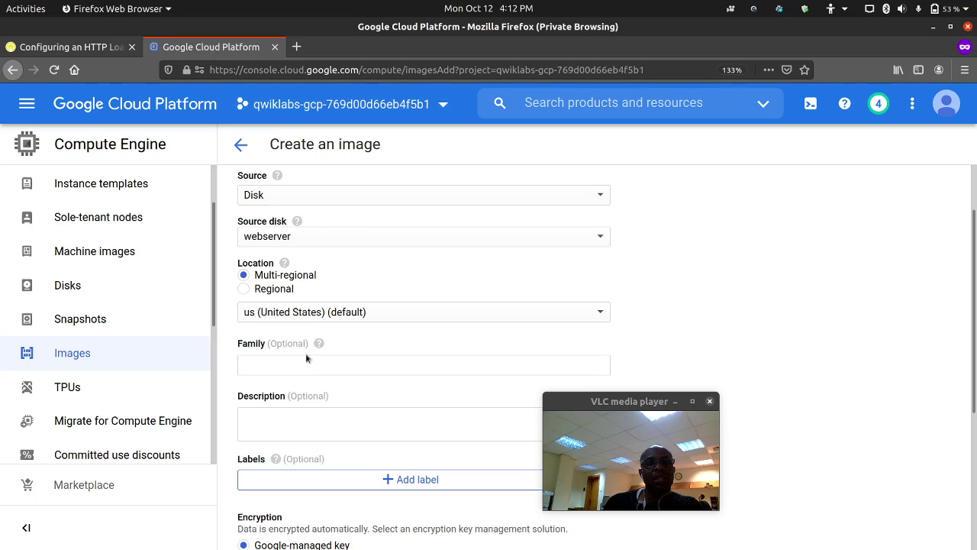
pyautogui.scroll(-5, 308, 365)
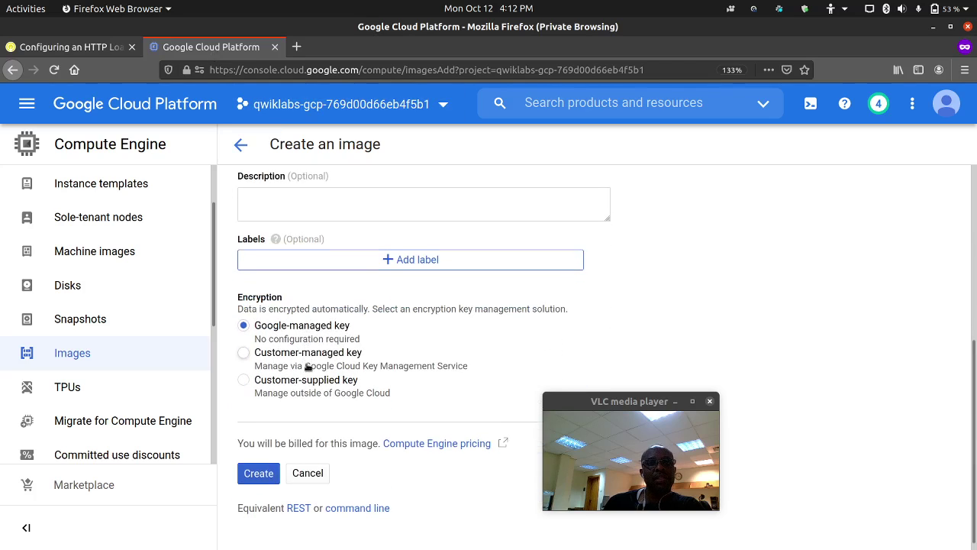
pyautogui.click(272, 468)
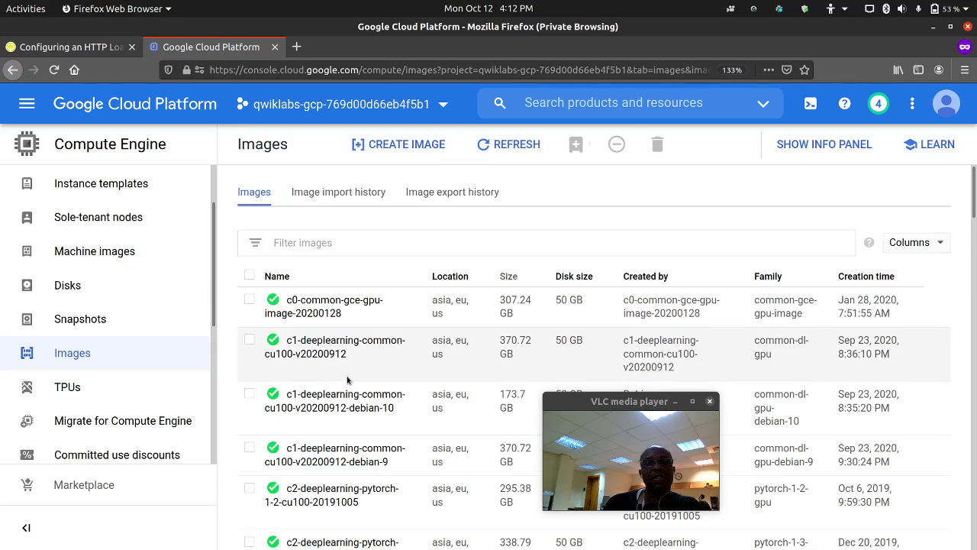
# Look for the mywebserver image in the images list, refreshing the list to check its creation status.
pyautogui.scroll(-3, 346, 375)
pyautogui.scroll(3, 343, 377)
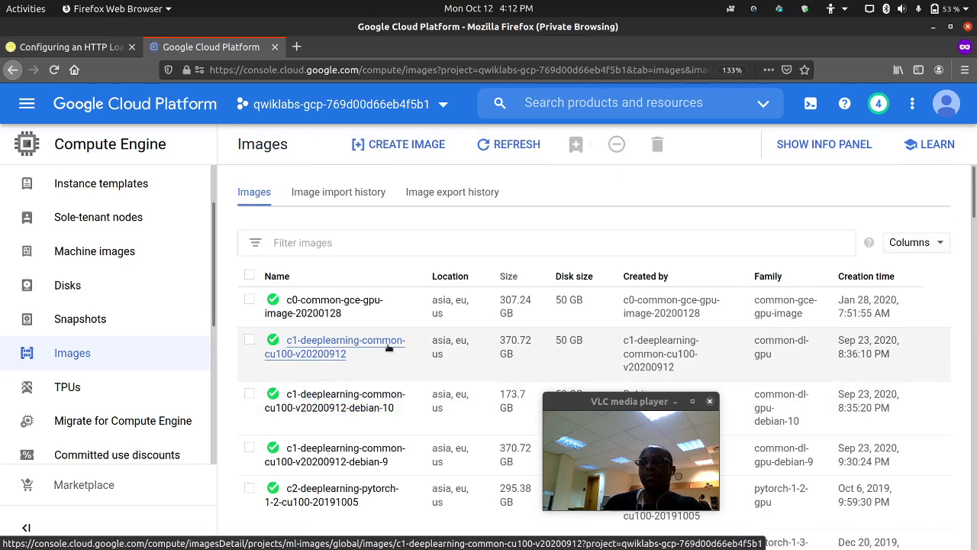
pyautogui.scroll(-6, 351, 355)
pyautogui.scroll(-20, 376, 359)
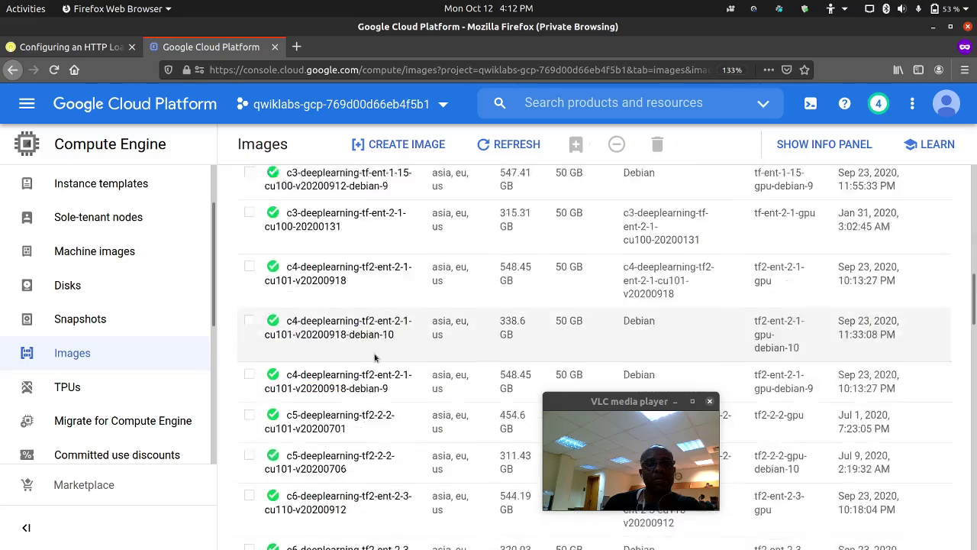
pyautogui.scroll(-10, 374, 356)
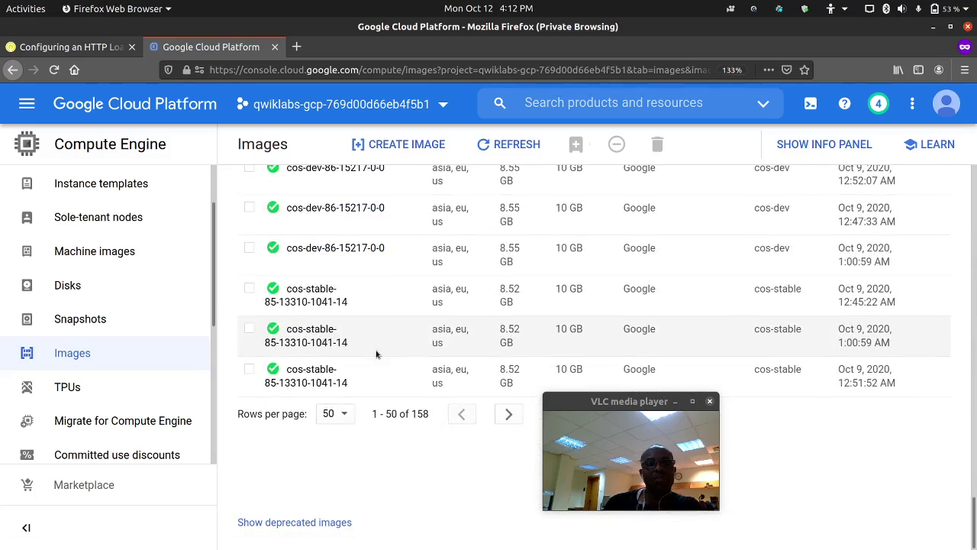
pyautogui.scroll(6, 377, 355)
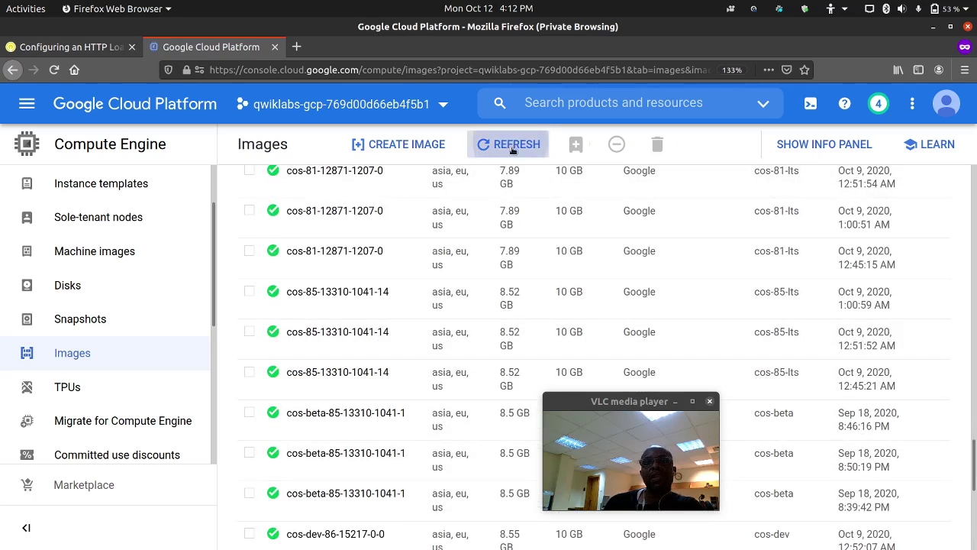
pyautogui.click(514, 148)
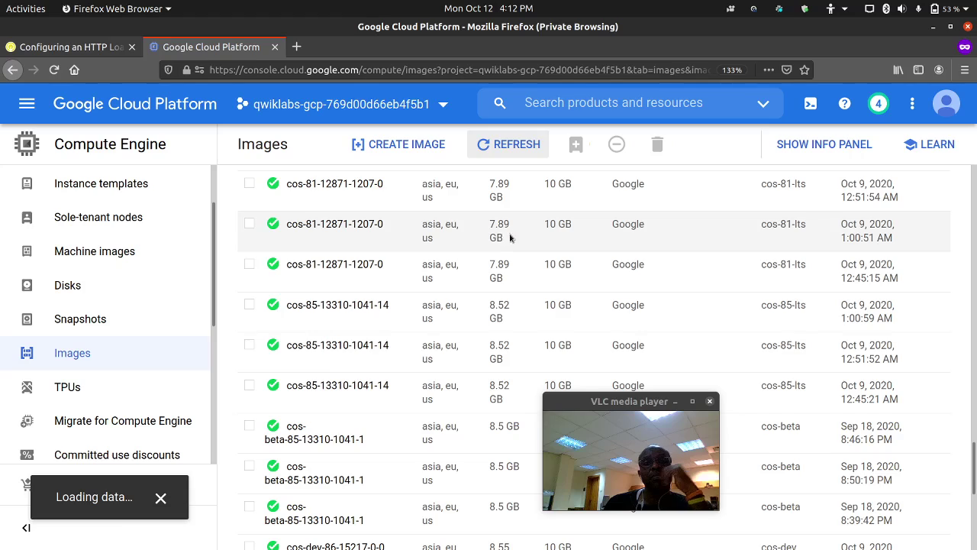
pyautogui.moveTo(974, 455); pyautogui.dragTo(975, 174)
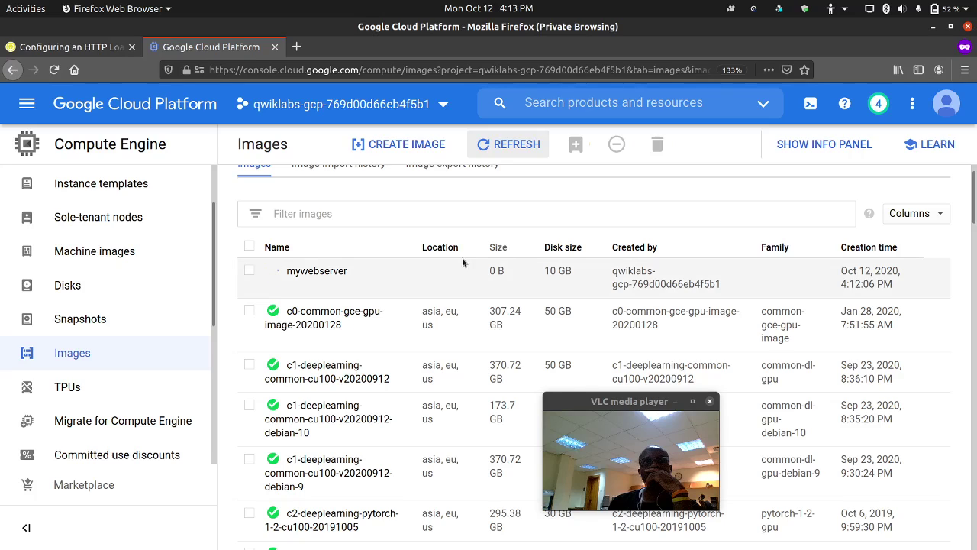
pyautogui.click(513, 150)
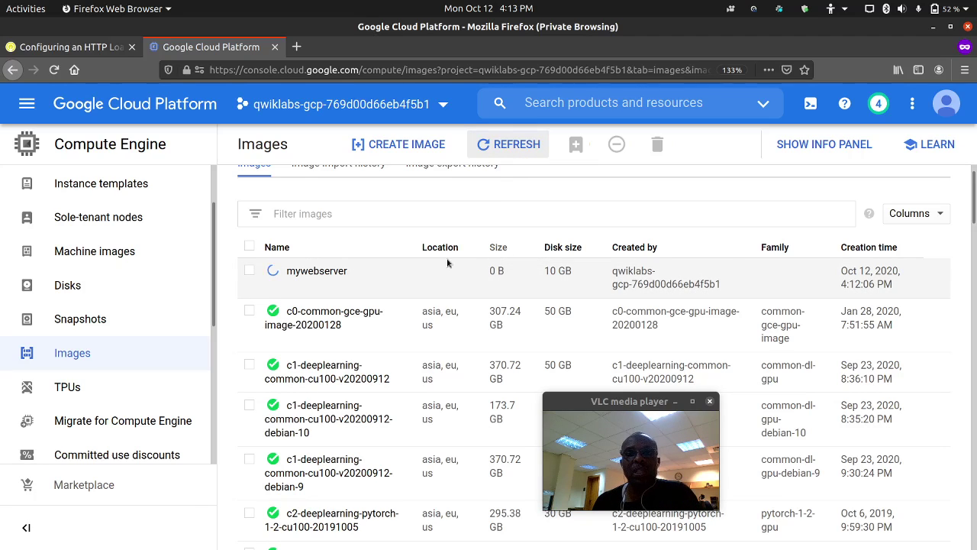
# Return to the lab instructions and check the progress of the objective to create a custom image for a web server.
pyautogui.click(96, 48)
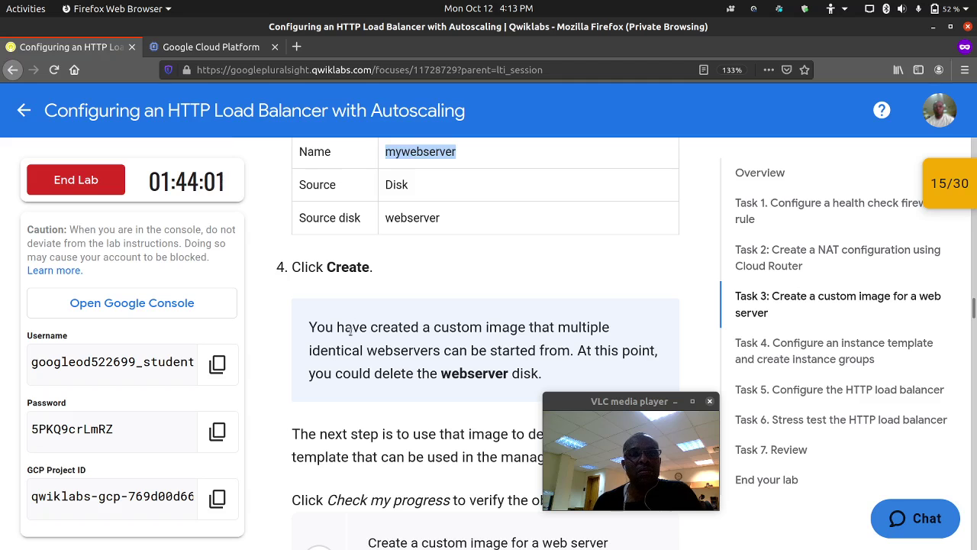
pyautogui.scroll(-5, 350, 330)
pyautogui.scroll(4, 343, 313)
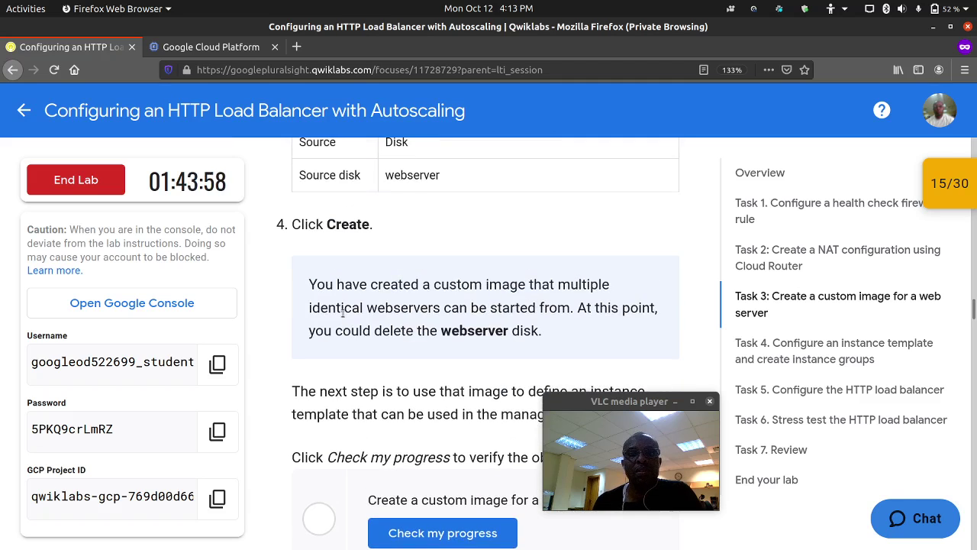
pyautogui.scroll(-4, 343, 313)
pyautogui.click(391, 281)
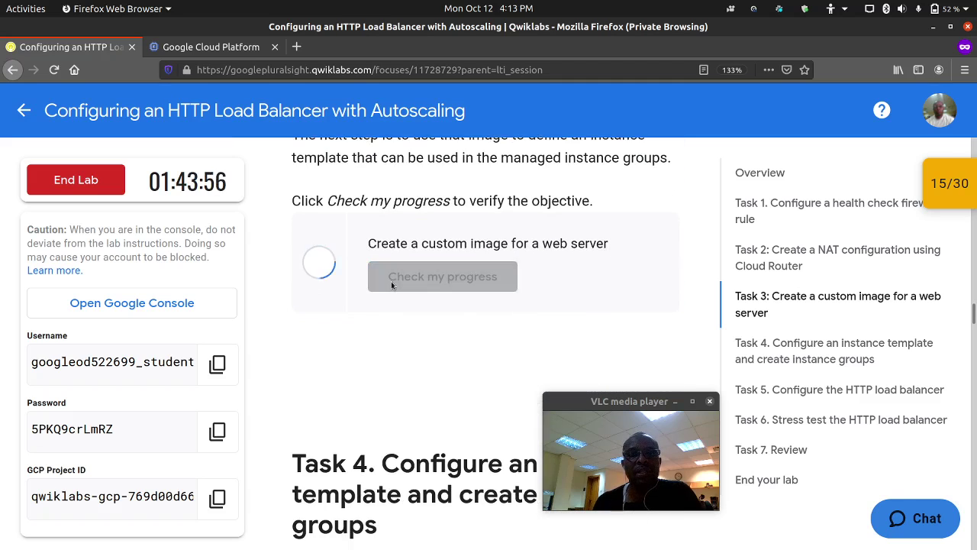
pyautogui.scroll(3, 478, 300)
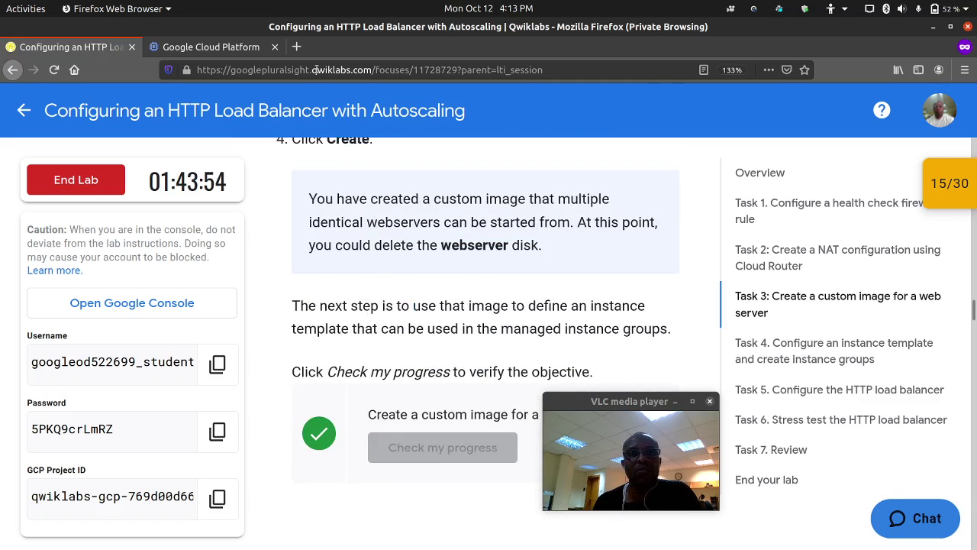
# Switch to the cloud console and delete the webserver disk, hiding the info panel on the disks page.
pyautogui.click(256, 51)
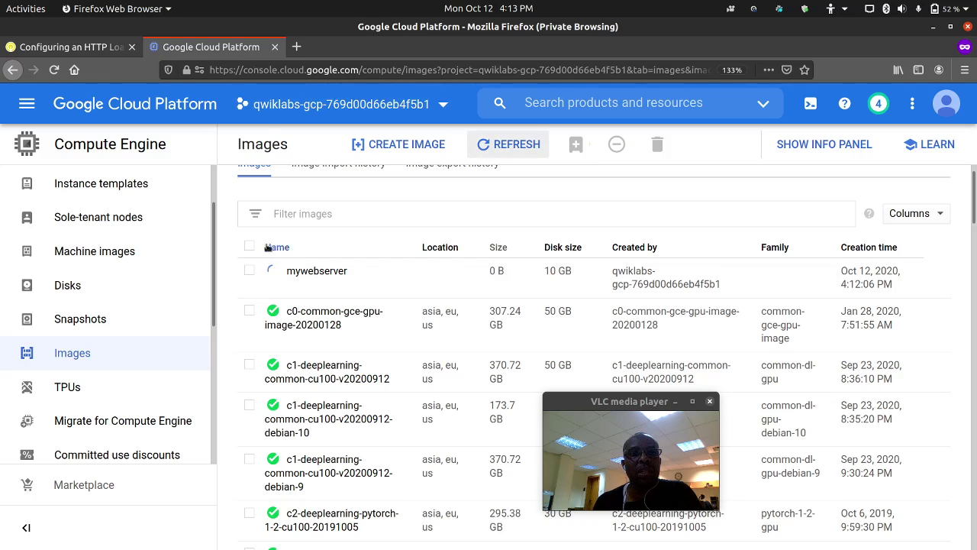
pyautogui.click(90, 288)
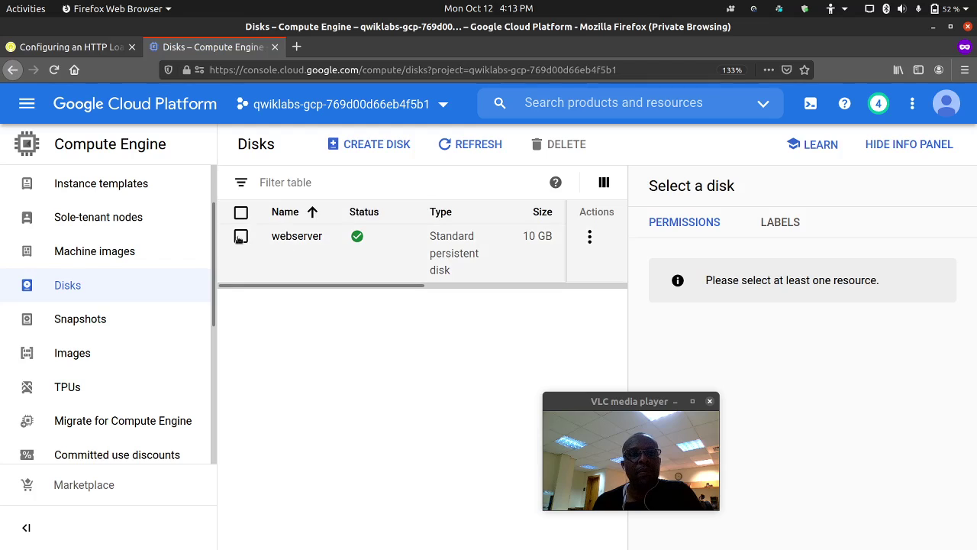
pyautogui.click(239, 239)
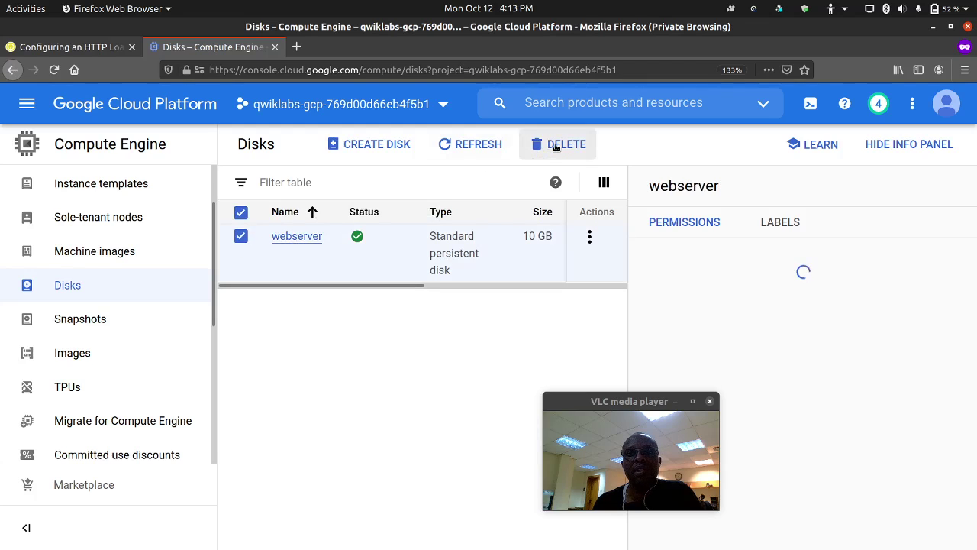
pyautogui.click(882, 145)
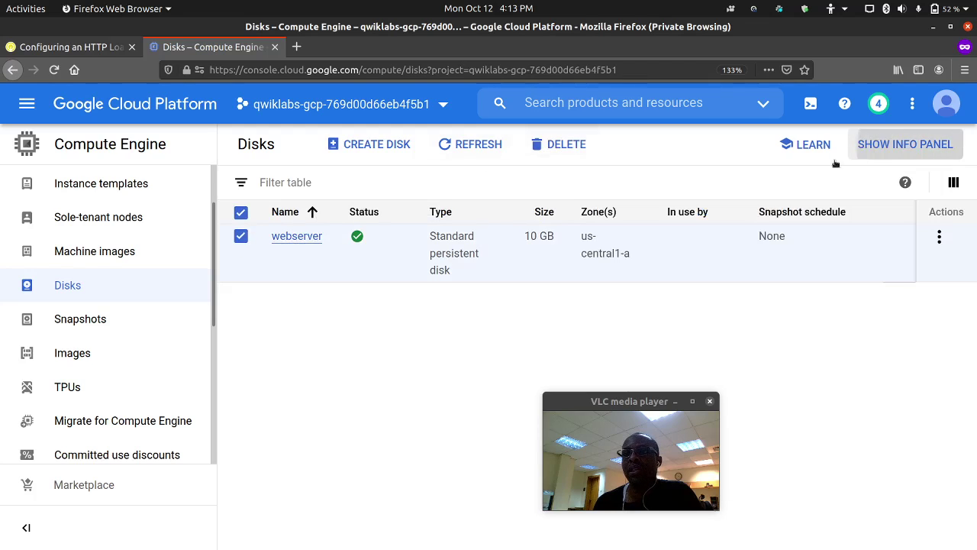
pyautogui.click(579, 148)
pyautogui.click(546, 345)
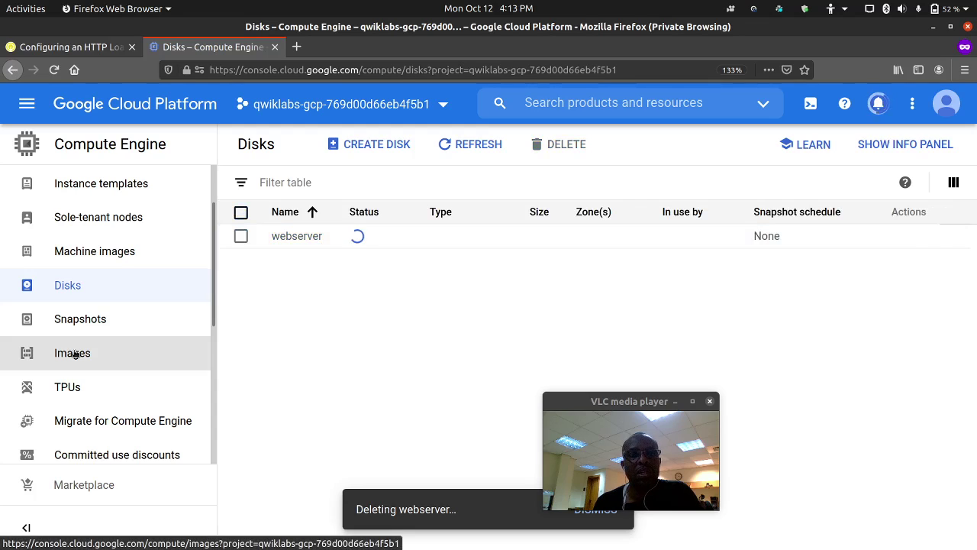
# Revisit the images list and copy the name mywebserver-template from the Task 4 lab instructions.
pyautogui.click(73, 353)
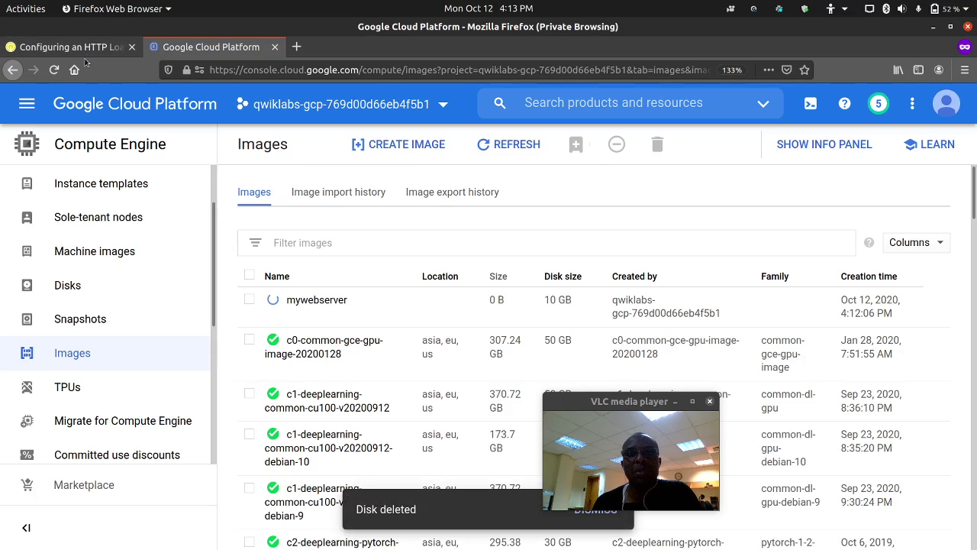
pyautogui.click(73, 46)
pyautogui.scroll(-4, 382, 309)
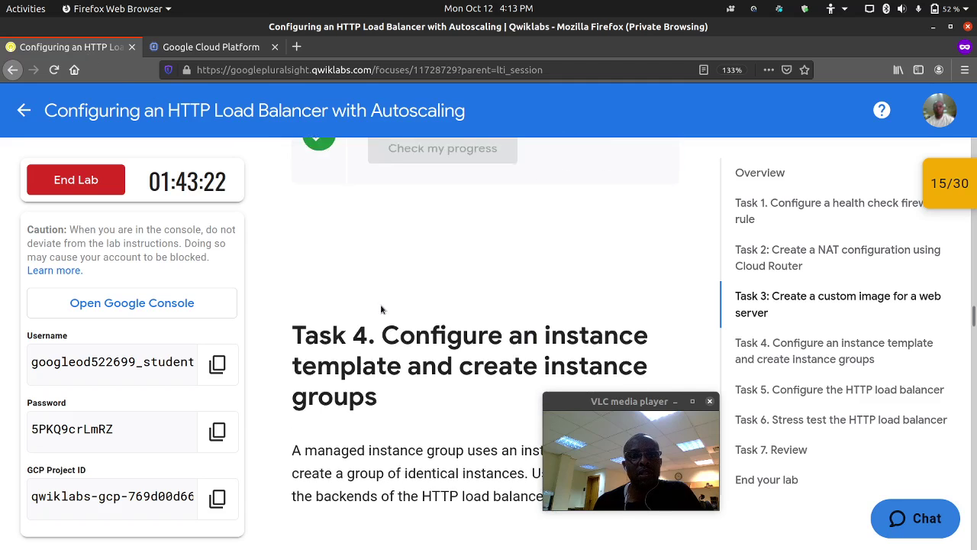
pyautogui.scroll(-2, 385, 298)
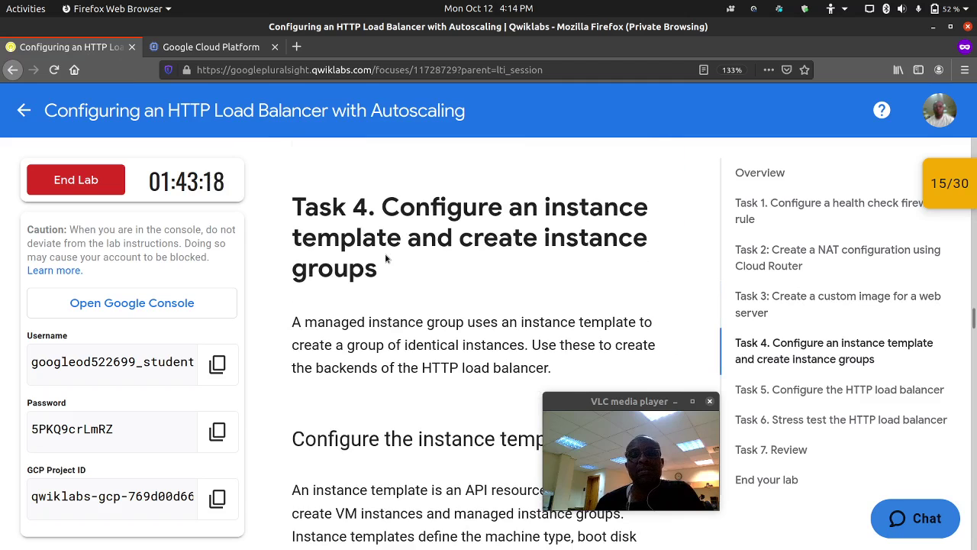
pyautogui.scroll(-5, 388, 263)
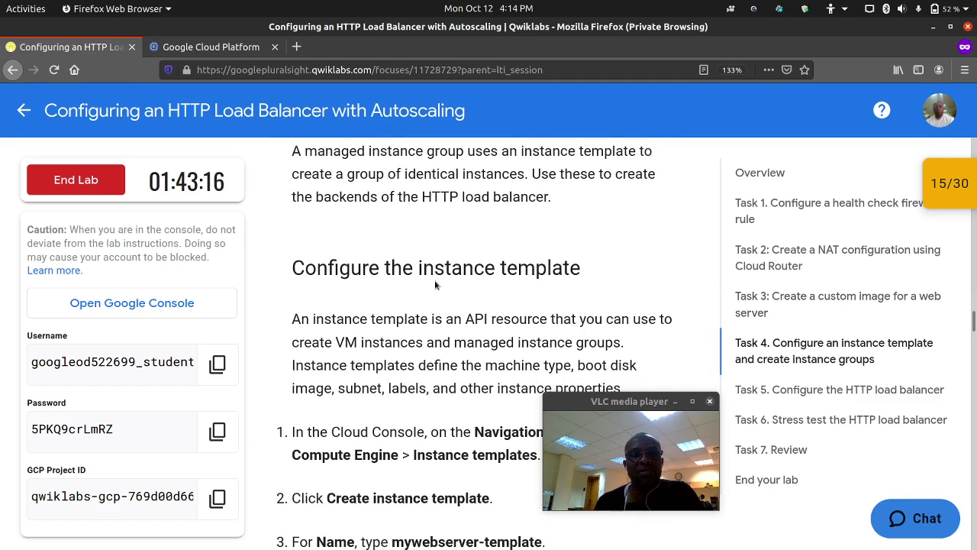
pyautogui.scroll(-1, 388, 279)
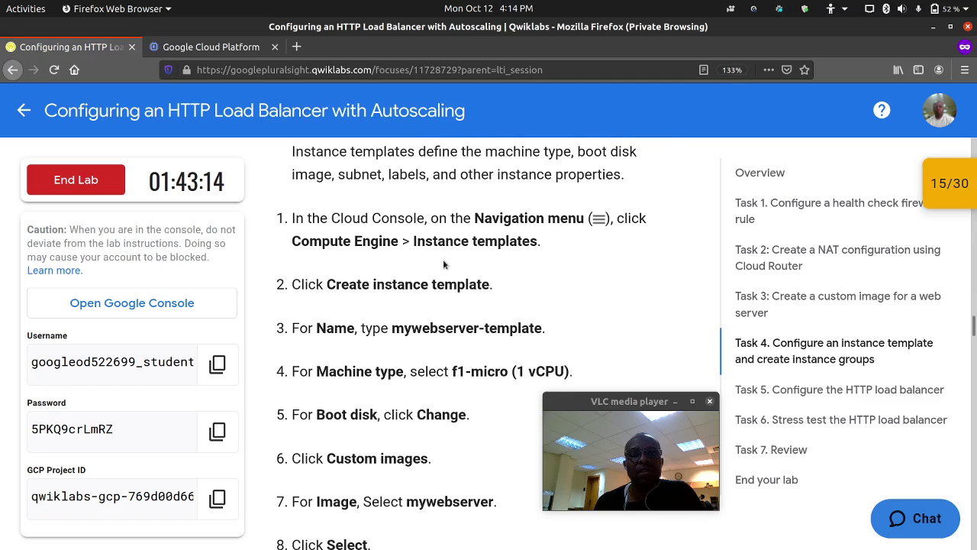
pyautogui.scroll(-2, 375, 237)
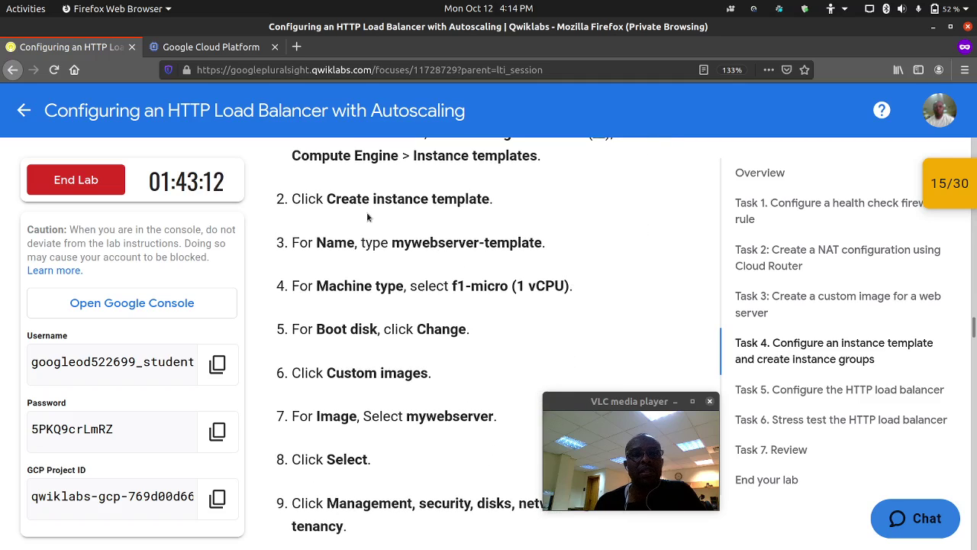
pyautogui.moveTo(391, 245); pyautogui.dragTo(534, 244)
pyautogui.hotkey('ctrl', 'c')
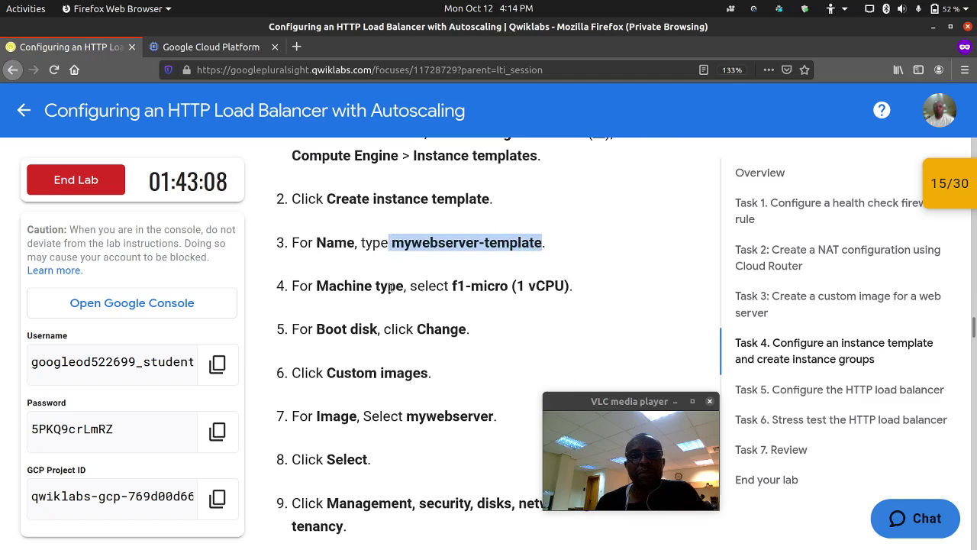
# Read the remaining template instructions and start a new Compute Engine instance template in the cloud console.
pyautogui.scroll(-2, 362, 321)
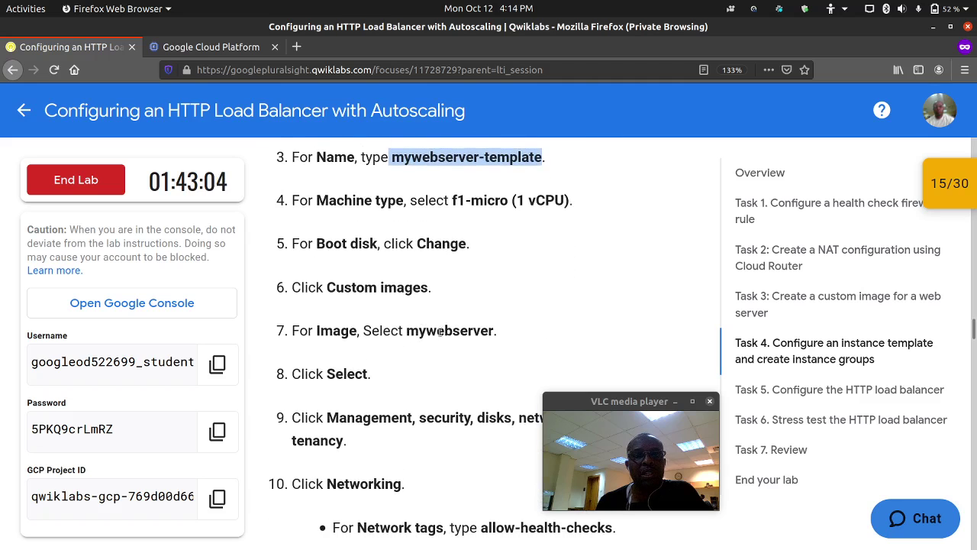
pyautogui.scroll(-5, 440, 331)
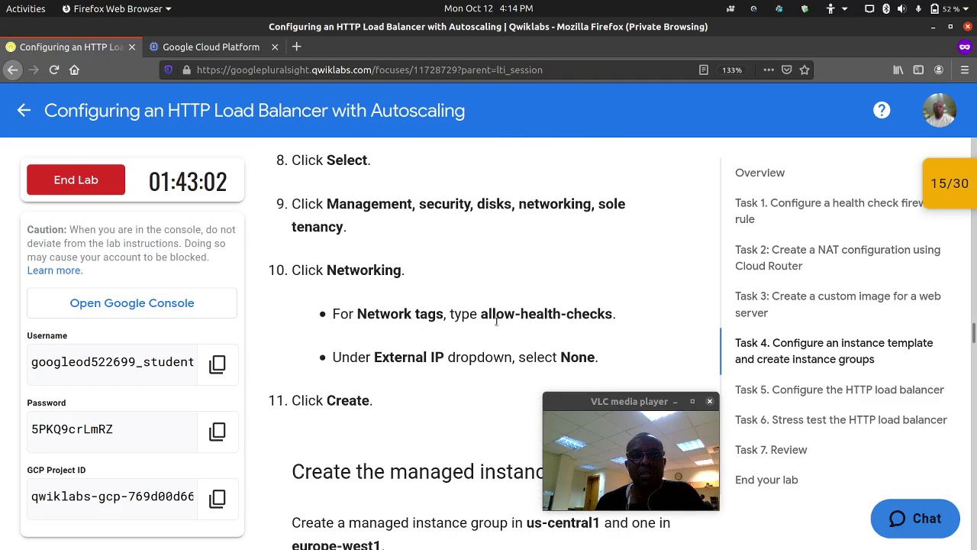
pyautogui.scroll(-2, 496, 321)
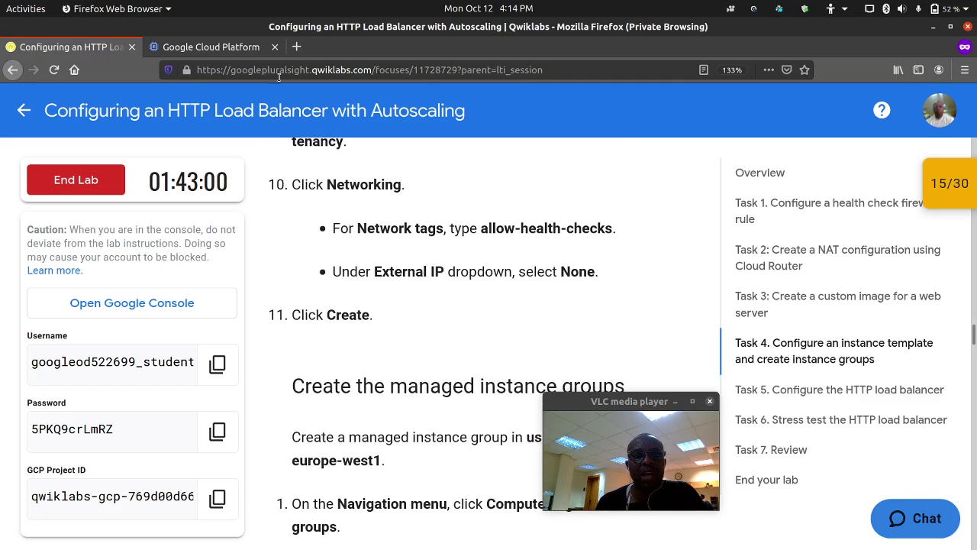
pyautogui.click(210, 47)
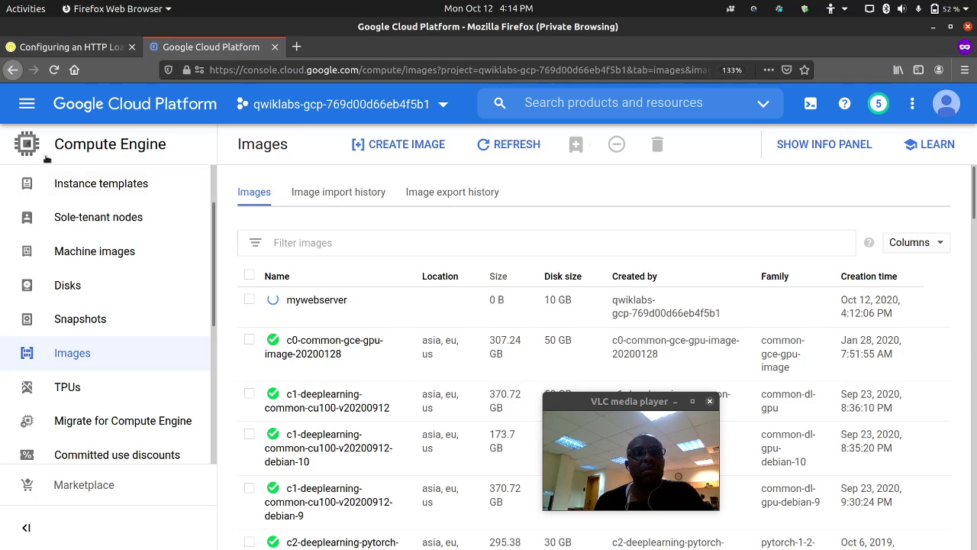
pyautogui.click(31, 107)
pyautogui.scroll(-3, 109, 271)
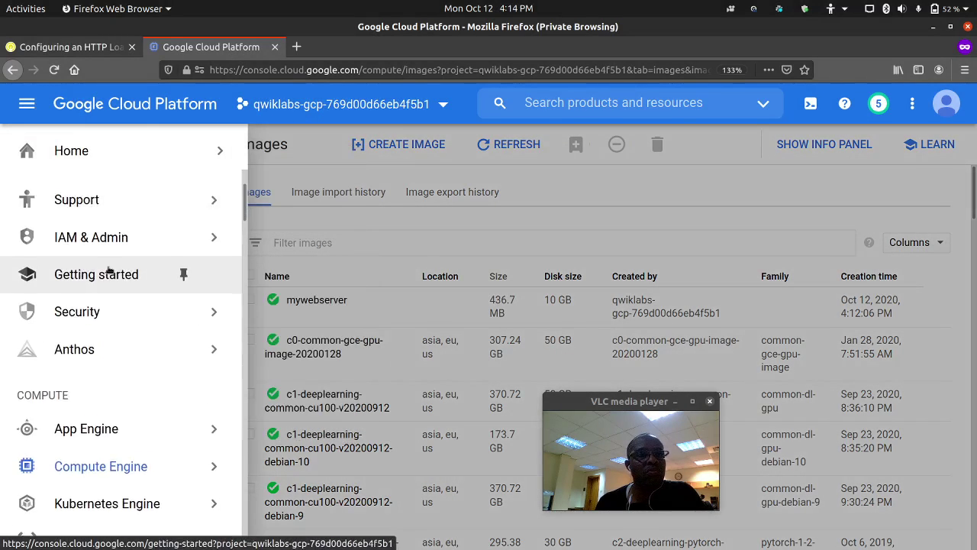
pyautogui.scroll(-5, 109, 271)
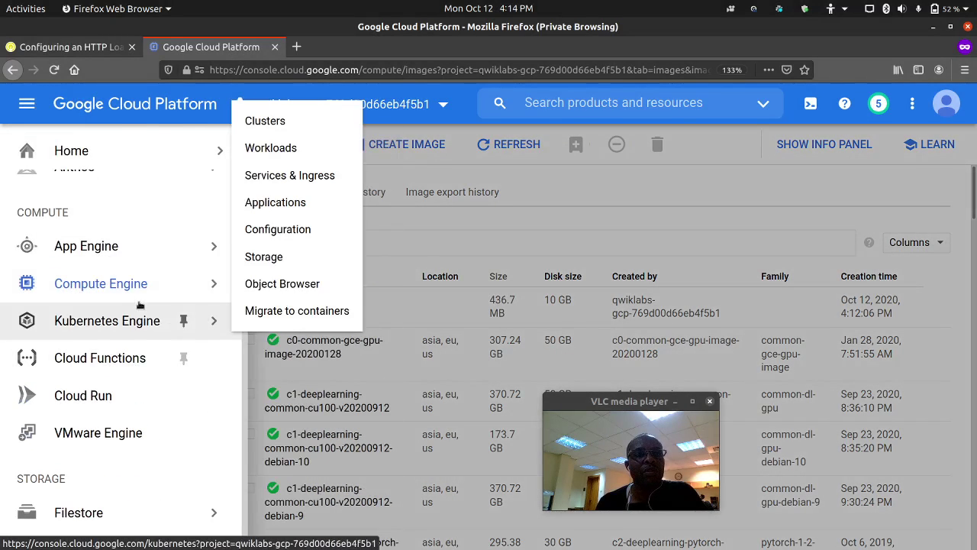
pyautogui.moveTo(179, 285)
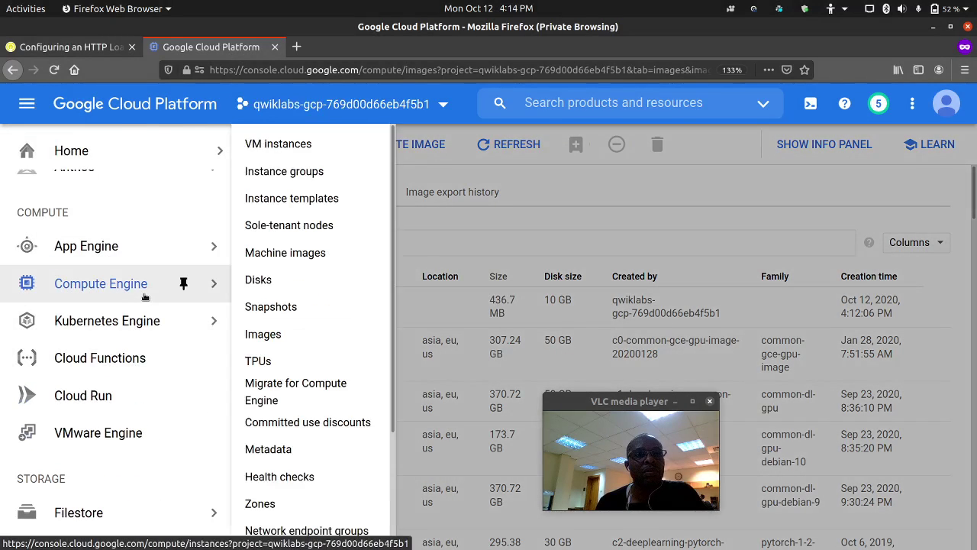
pyautogui.click(292, 197)
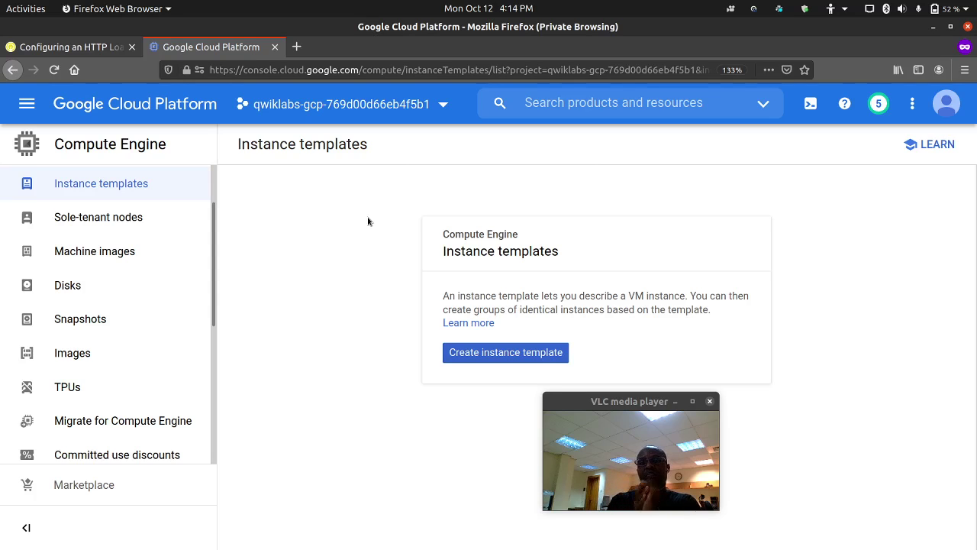
pyautogui.click(523, 352)
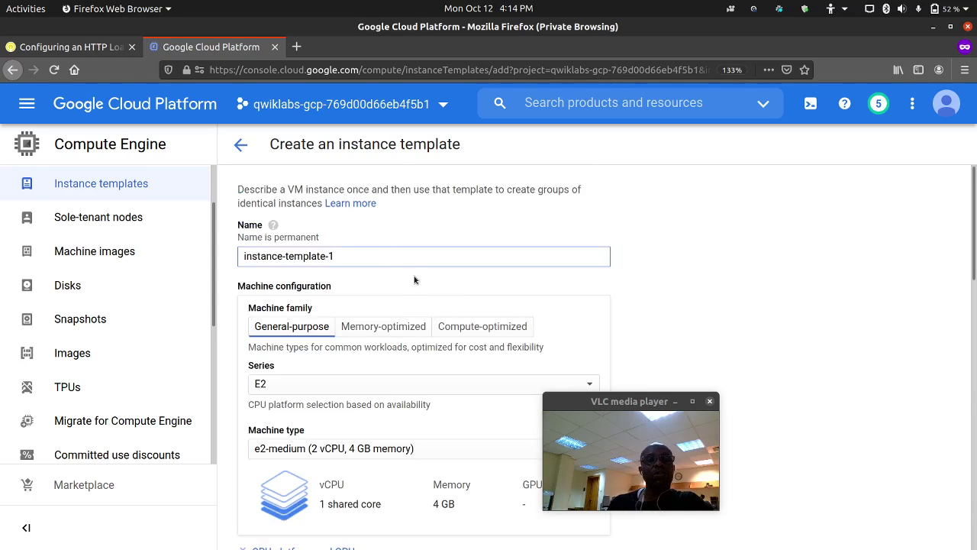
# Name the instance template mywebserver-template, removing the extra leading space.
pyautogui.tripleClick(362, 258)
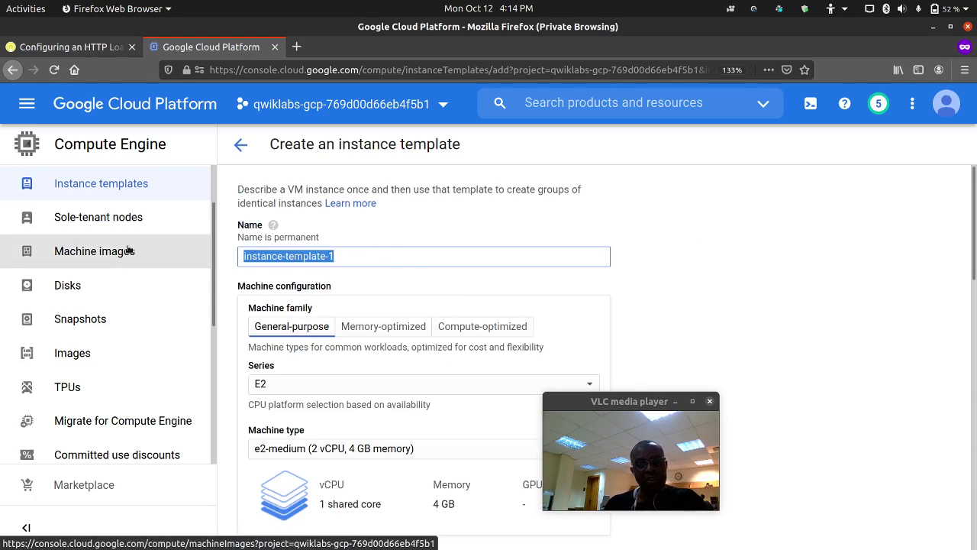
pyautogui.hotkey('ctrl', 'v')
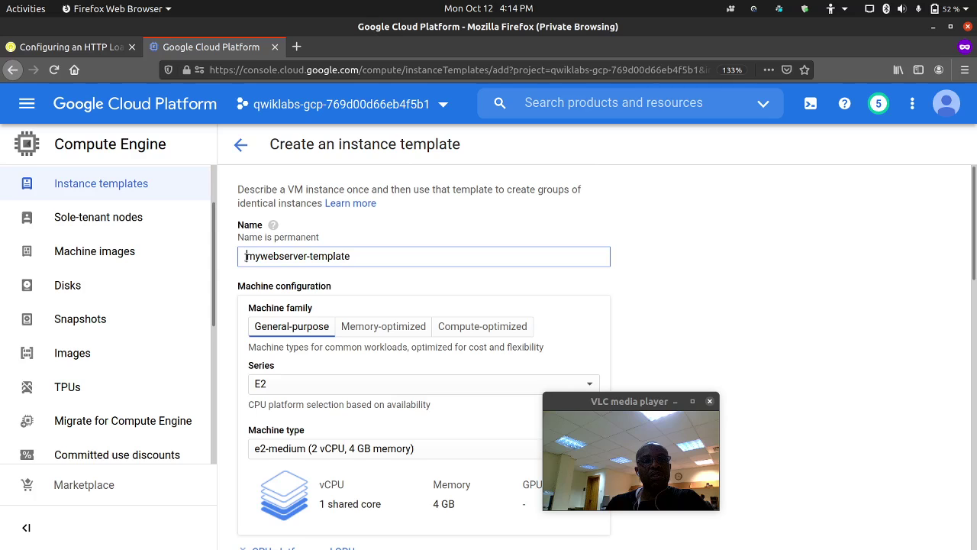
pyautogui.click(243, 256)
pyautogui.press('Delete')
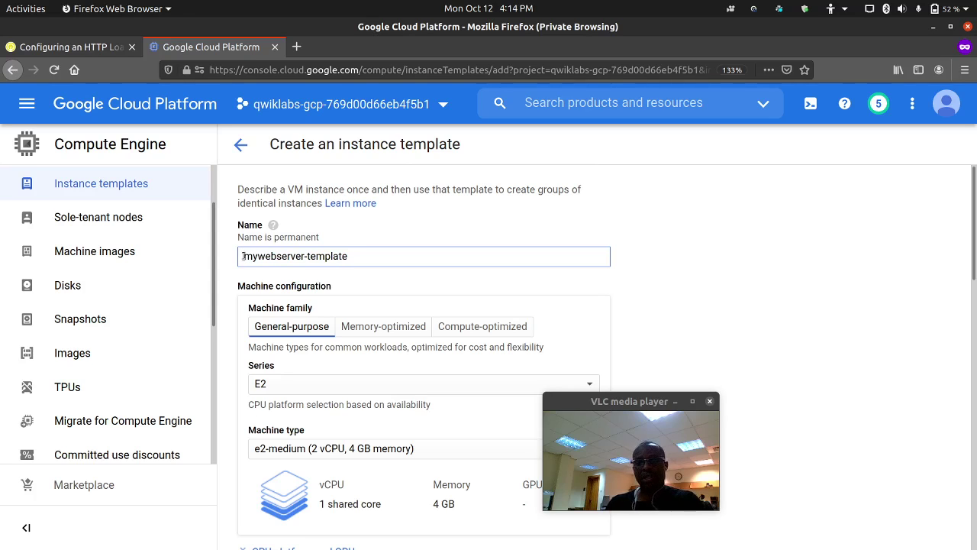
# Check the required machine type in the lab instructions and set the template to the N1 series with the f1-micro machine type.
pyautogui.scroll(-3, 255, 289)
pyautogui.click(107, 49)
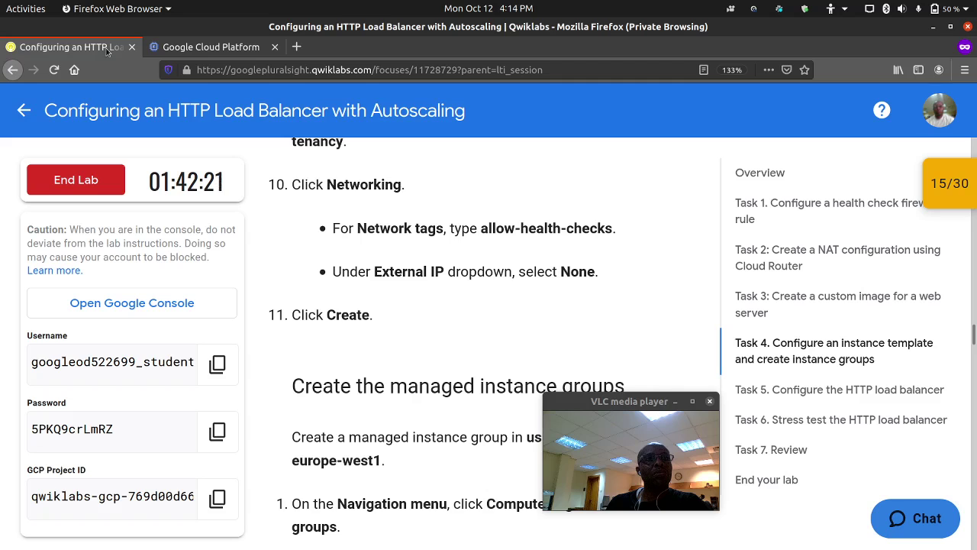
pyautogui.scroll(8, 307, 296)
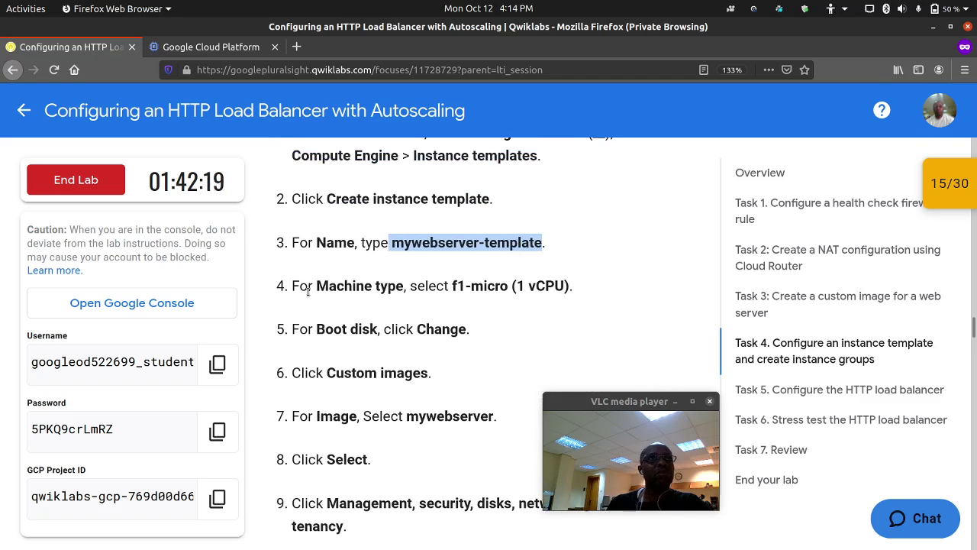
pyautogui.scroll(-2, 314, 294)
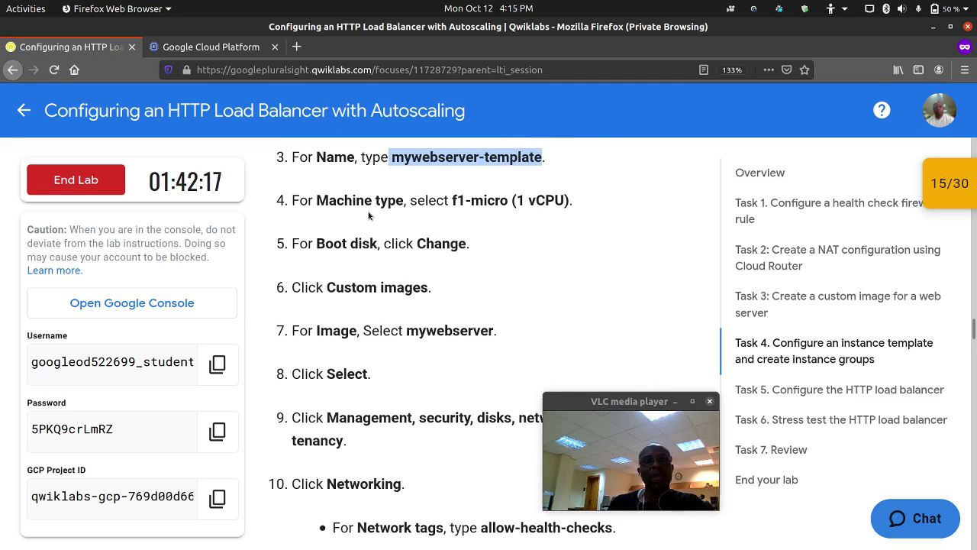
pyautogui.scroll(4, 496, 225)
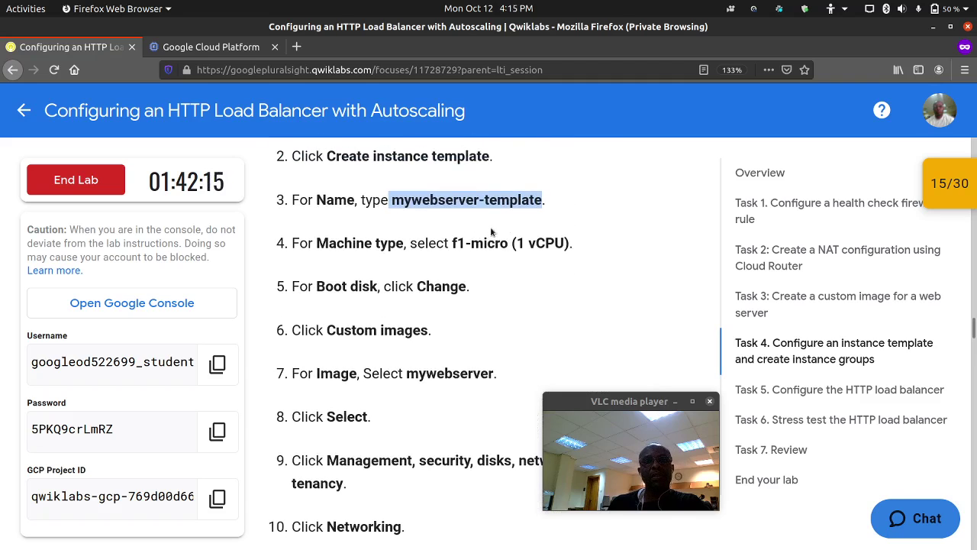
pyautogui.click(218, 47)
pyautogui.scroll(-2, 355, 229)
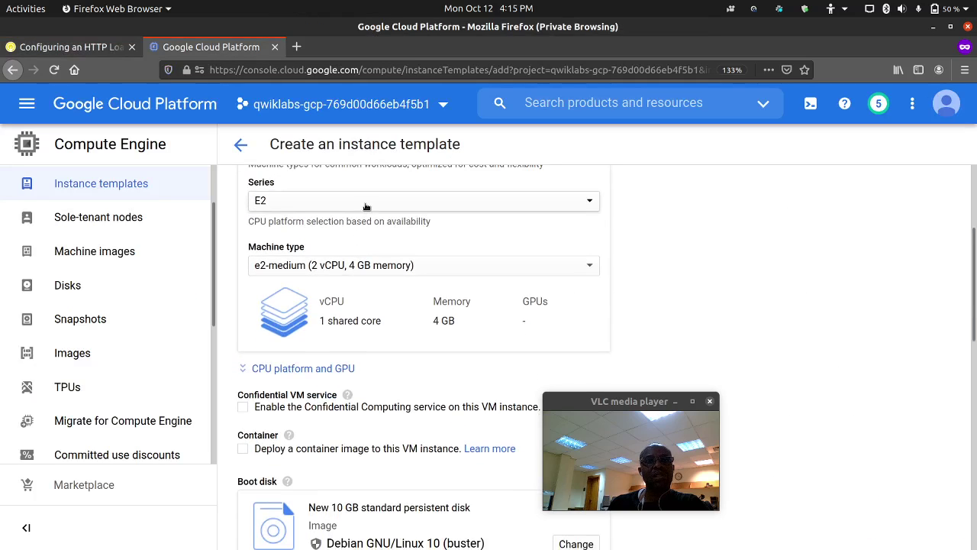
pyautogui.click(367, 204)
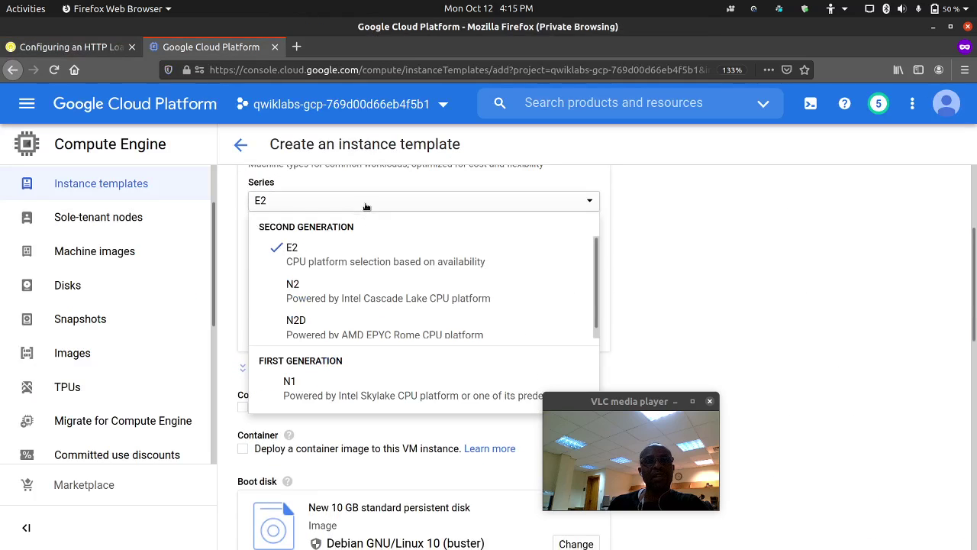
pyautogui.click(319, 396)
pyautogui.click(387, 273)
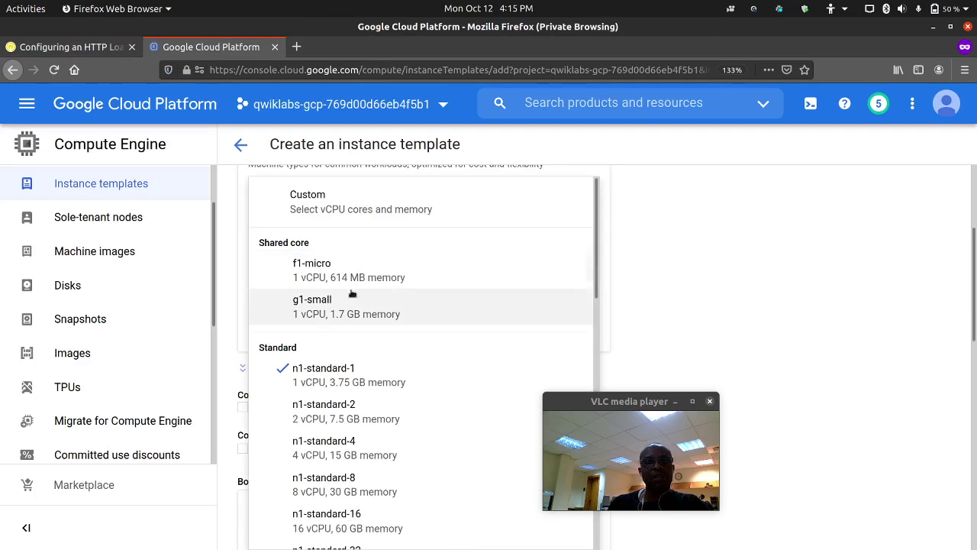
pyautogui.click(346, 276)
# Change the template's boot disk to the custom image mywebserver.
pyautogui.scroll(-4, 348, 279)
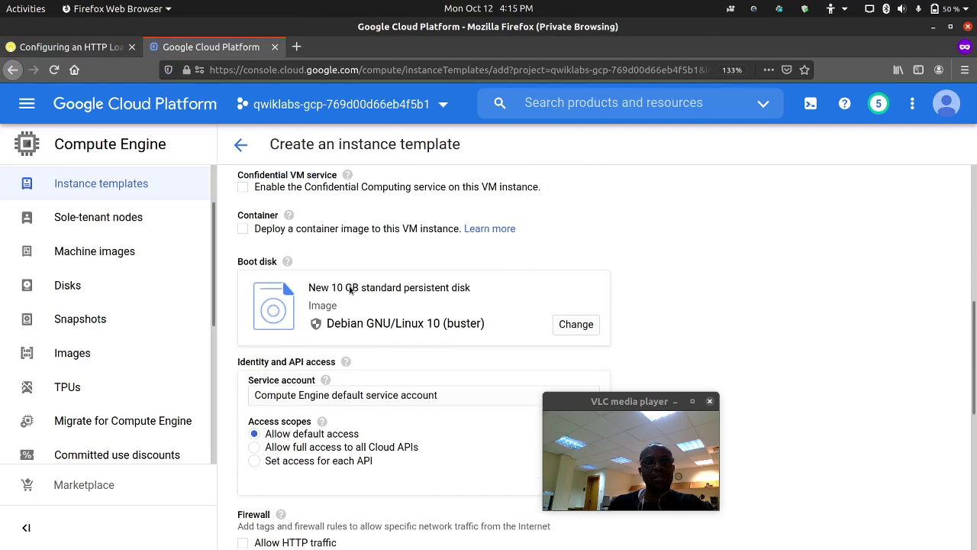
pyautogui.click(575, 324)
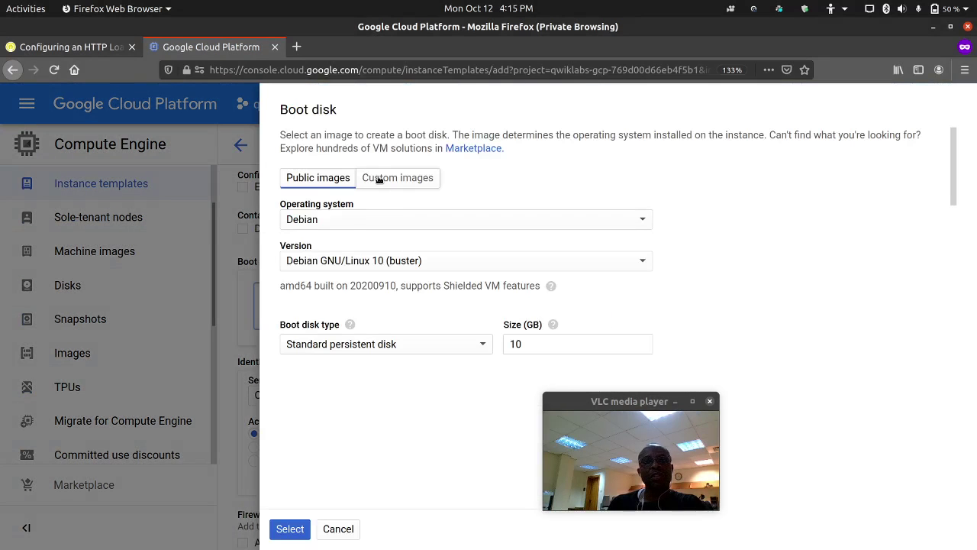
pyautogui.click(376, 180)
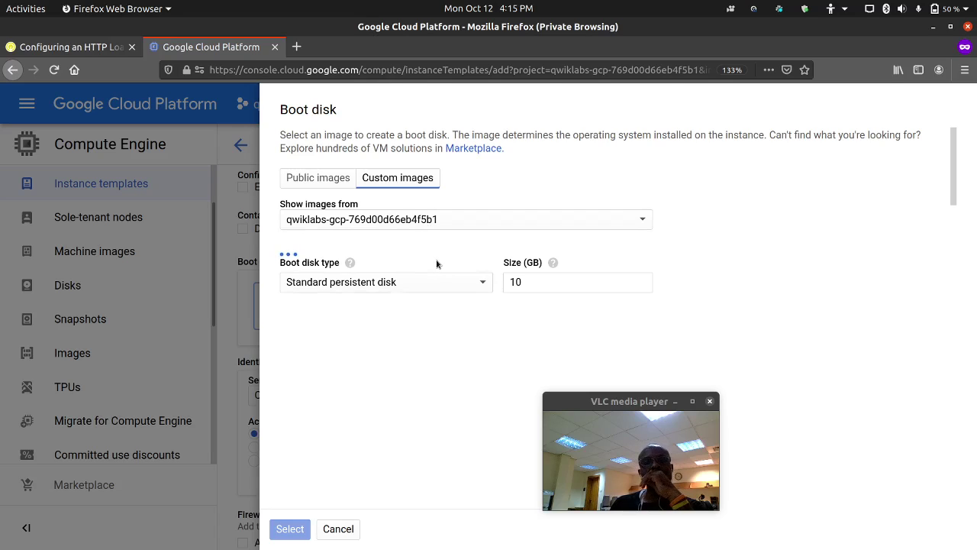
pyautogui.click(397, 281)
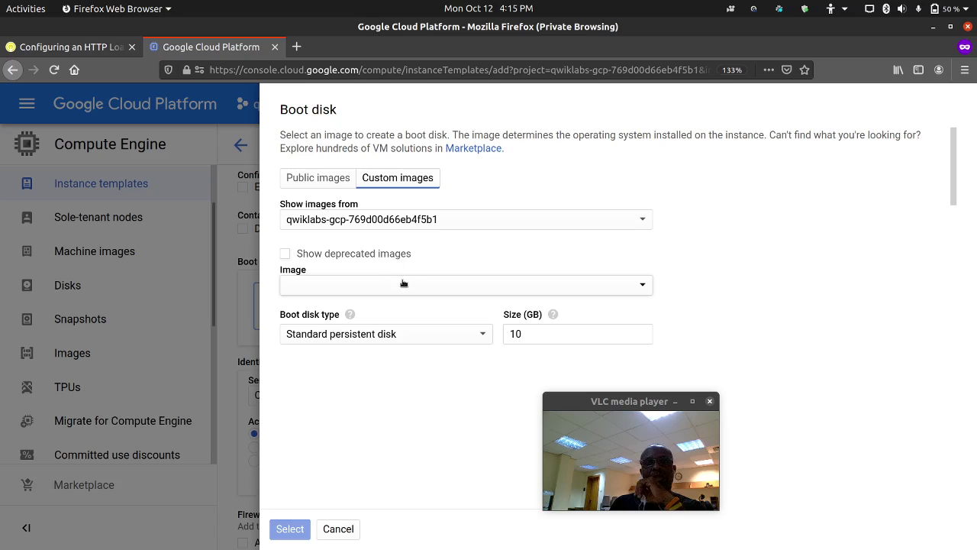
pyautogui.click(355, 347)
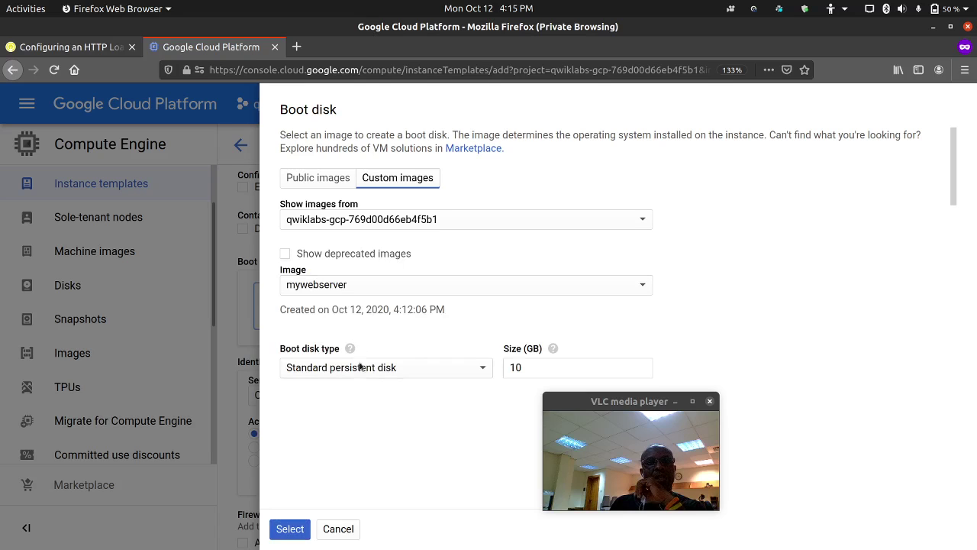
pyautogui.click(290, 528)
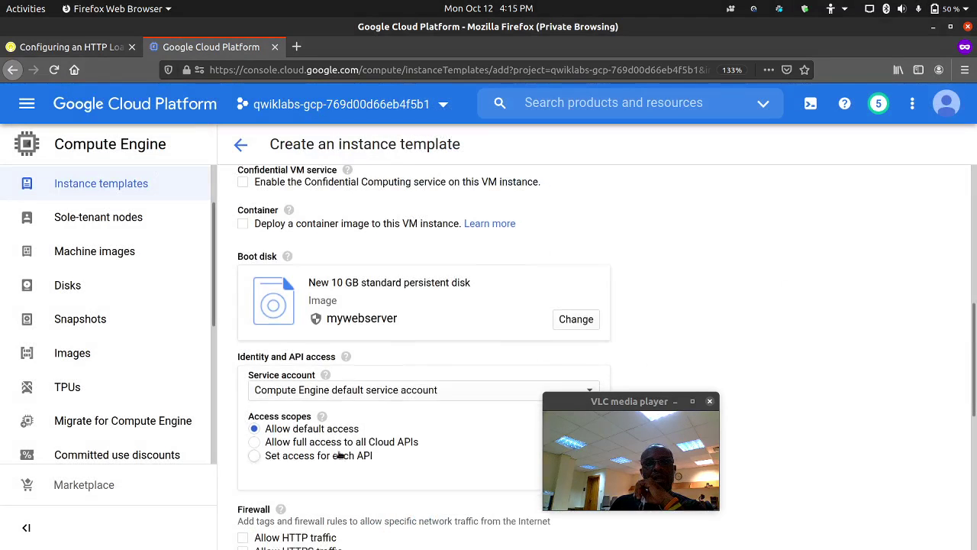
# Copy the network tag allow-health-checks from the networking instructions of lab Task 4.
pyautogui.scroll(-4, 340, 455)
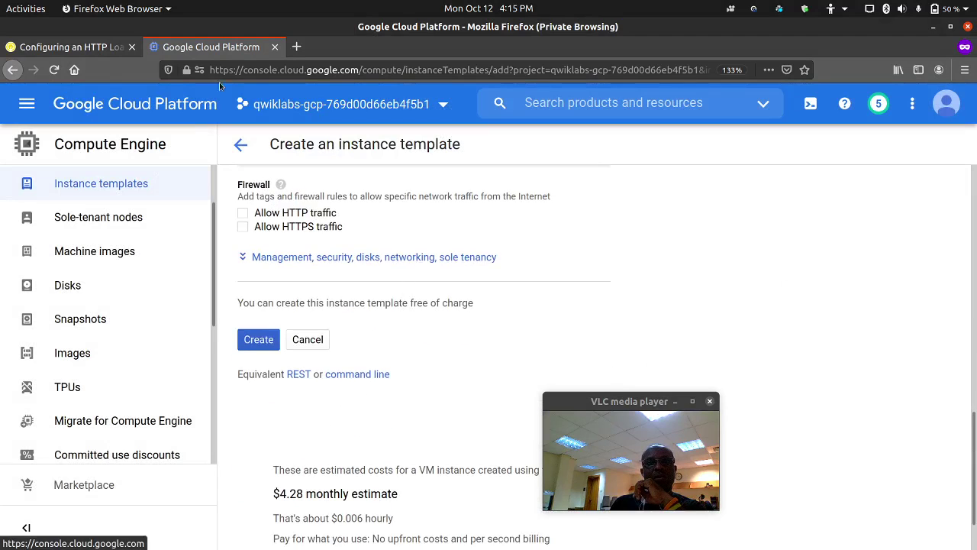
pyautogui.click(88, 45)
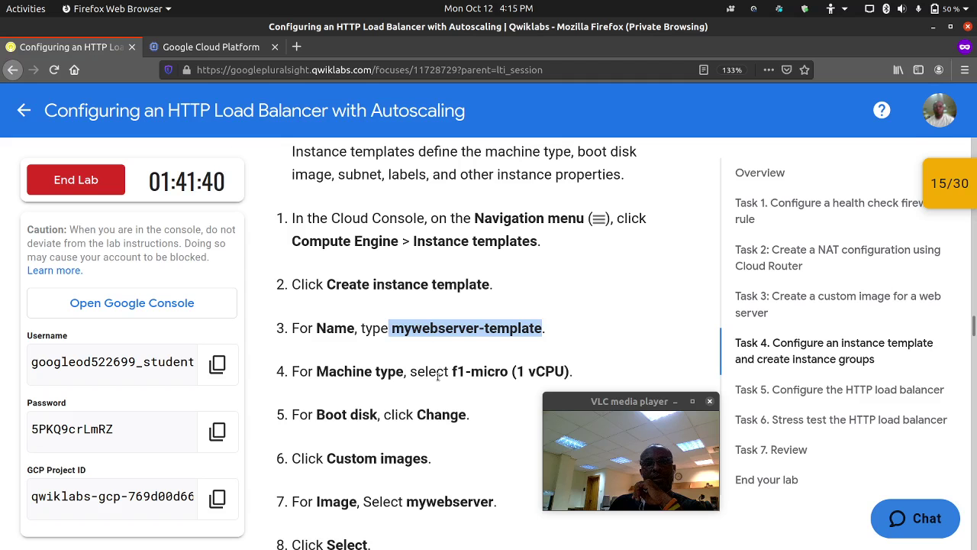
pyautogui.scroll(-5, 438, 374)
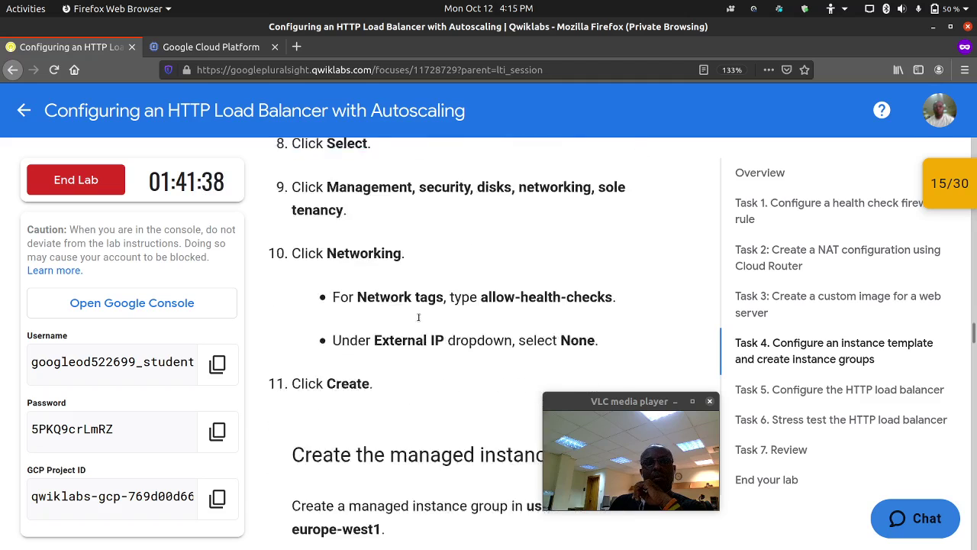
pyautogui.scroll(-1, 419, 317)
pyautogui.moveTo(483, 228); pyautogui.dragTo(612, 226)
pyautogui.hotkey('ctrl', 'c')
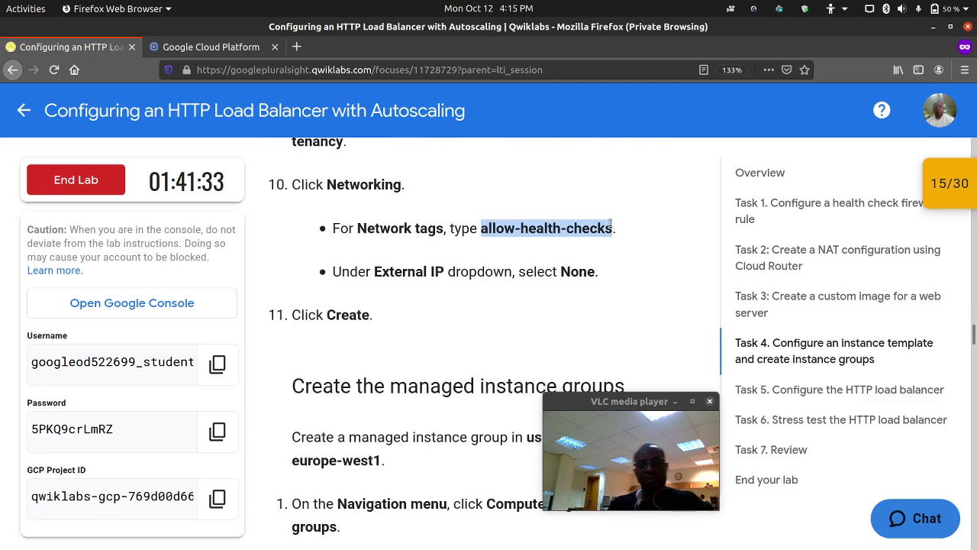
# Return to the cloud console and add the network tag allow-health-checks in the template's networking settings.
pyautogui.click(231, 47)
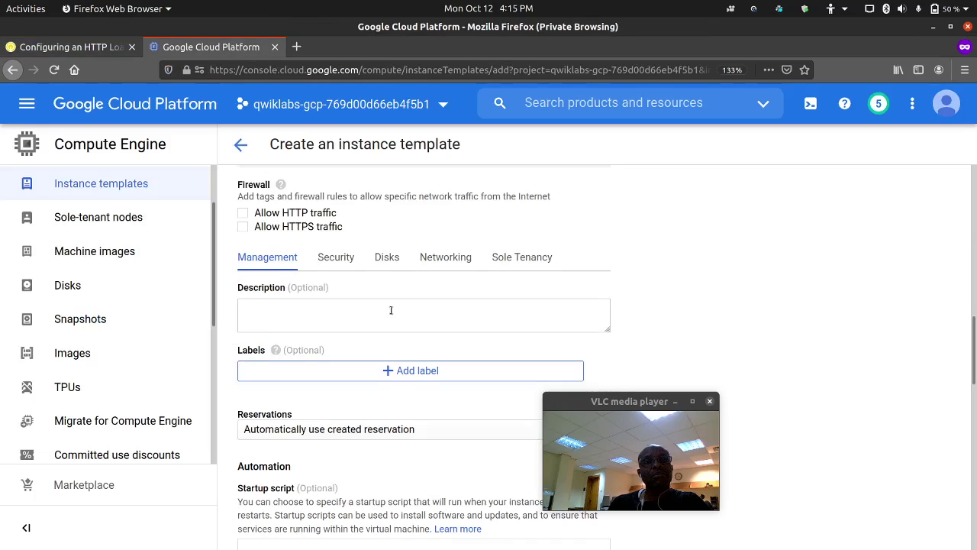
pyautogui.scroll(-3, 391, 310)
pyautogui.scroll(2, 391, 305)
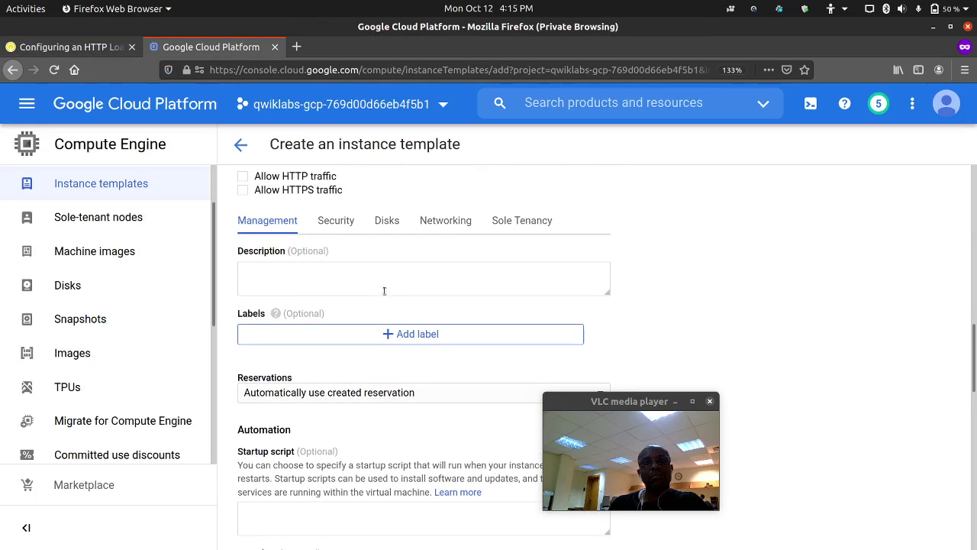
pyautogui.scroll(-10, 370, 273)
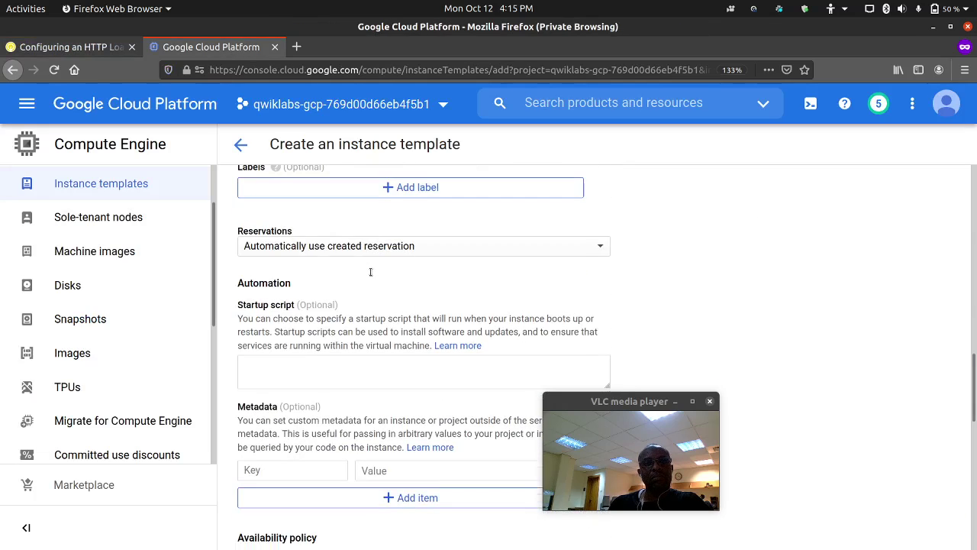
pyautogui.scroll(-5, 370, 275)
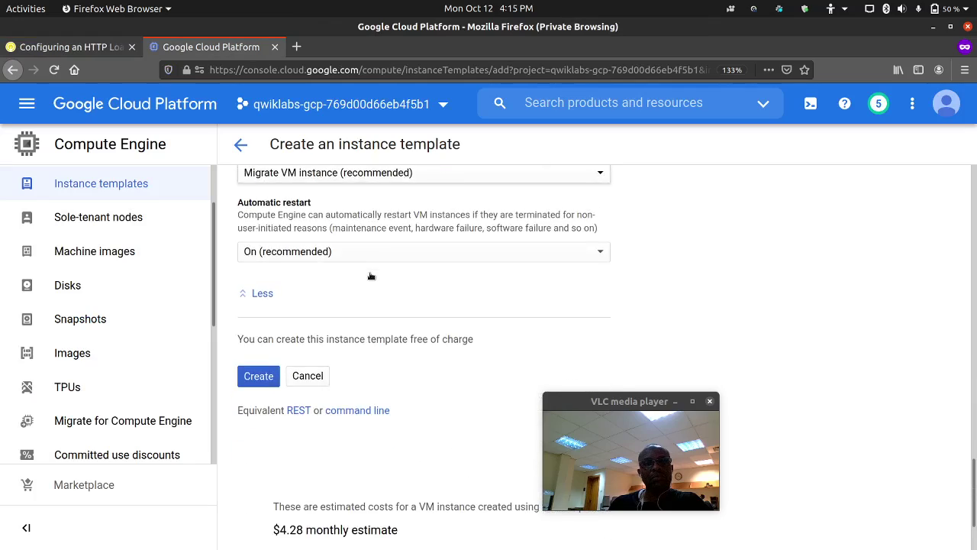
pyautogui.scroll(10, 370, 273)
pyautogui.scroll(8, 371, 275)
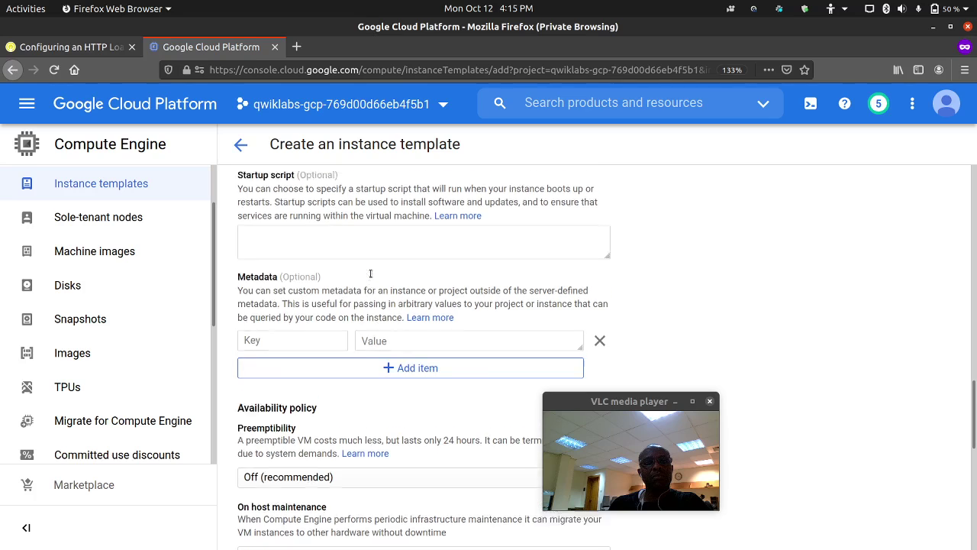
pyautogui.scroll(1, 370, 277)
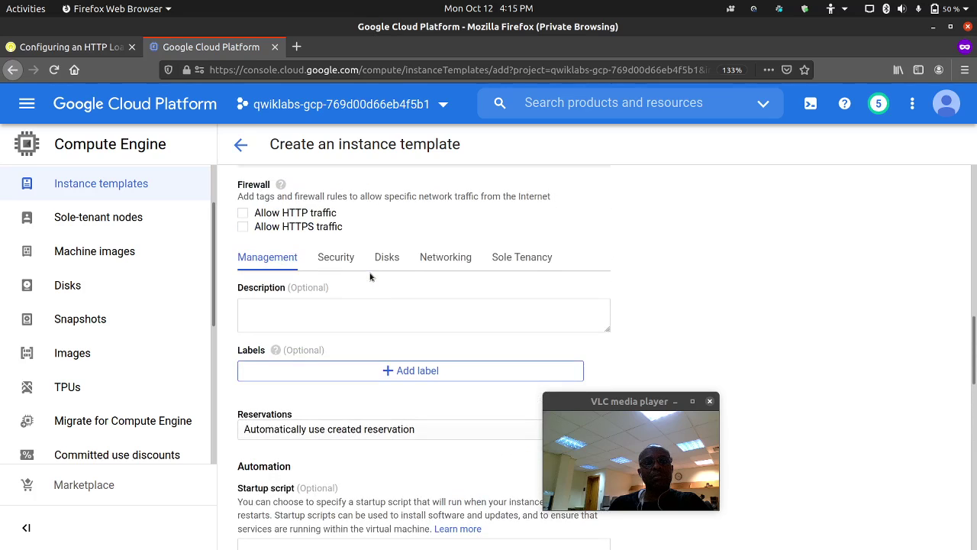
pyautogui.click(440, 258)
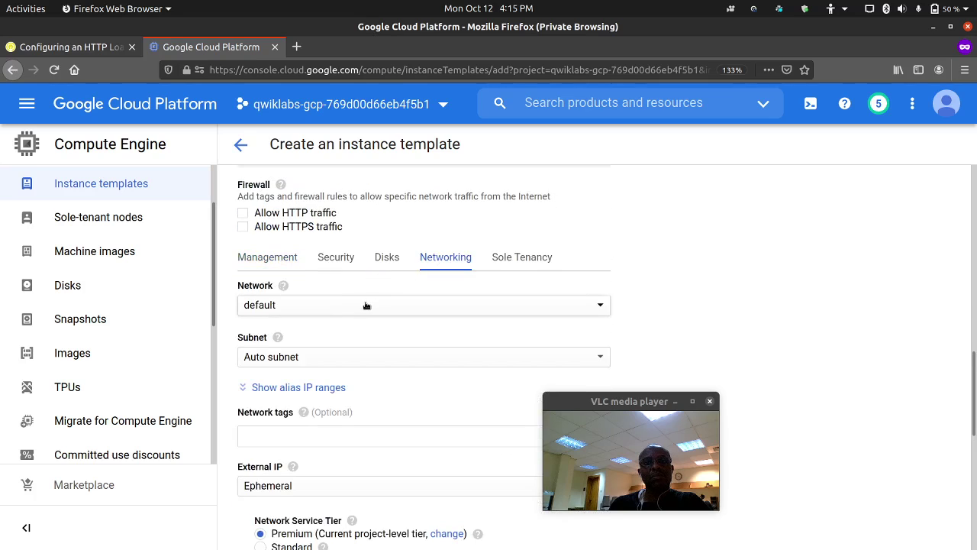
pyautogui.scroll(-5, 327, 355)
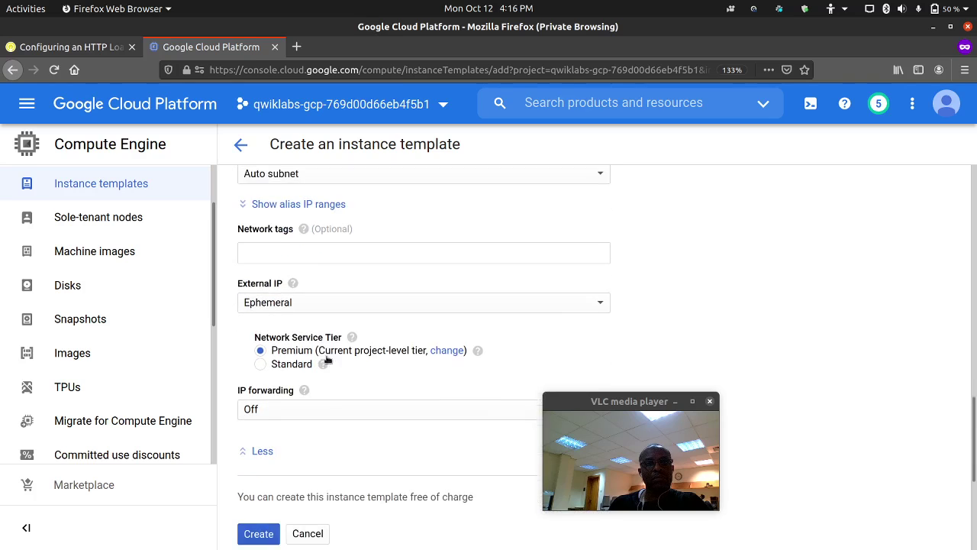
pyautogui.click(324, 251)
pyautogui.hotkey('ctrl', 'v')
pyautogui.press('Return')
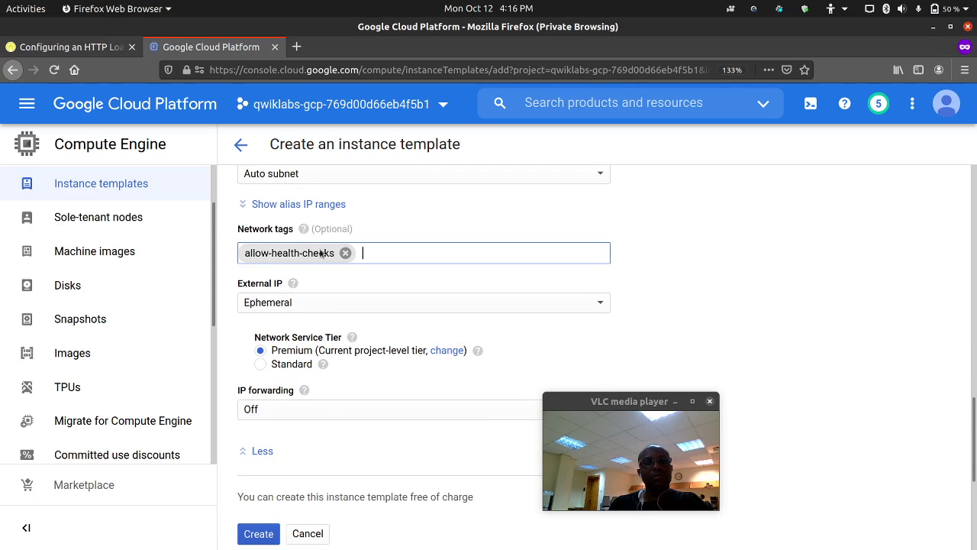
# Set the template's external IP to None, recheck the lab instructions and create the instance template.
pyautogui.click(310, 306)
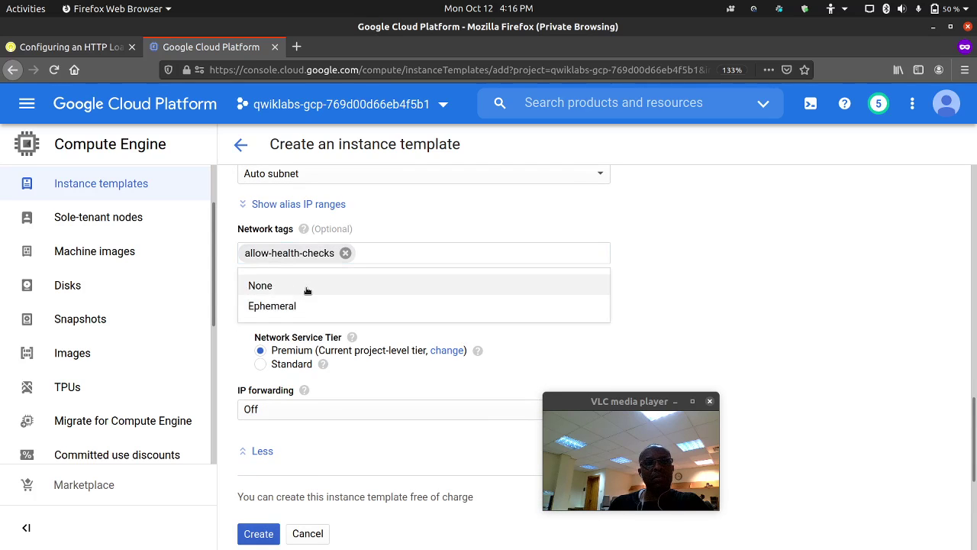
pyautogui.click(308, 287)
pyautogui.click(69, 47)
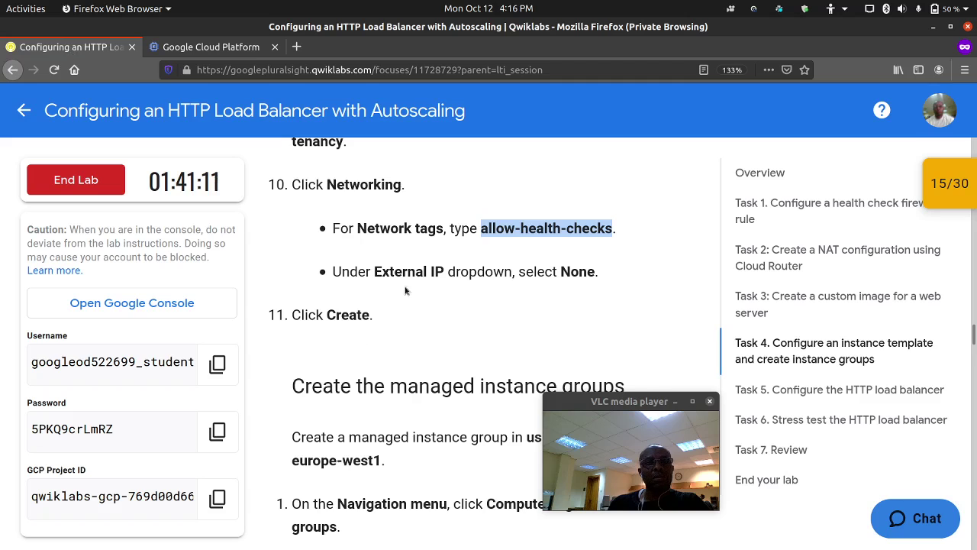
pyautogui.click(211, 47)
pyautogui.scroll(-2, 332, 343)
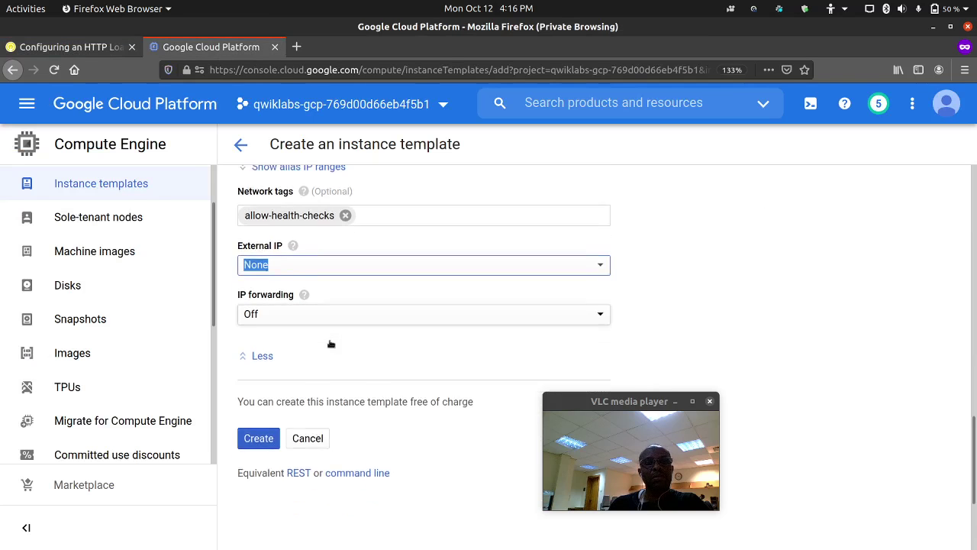
pyautogui.click(262, 395)
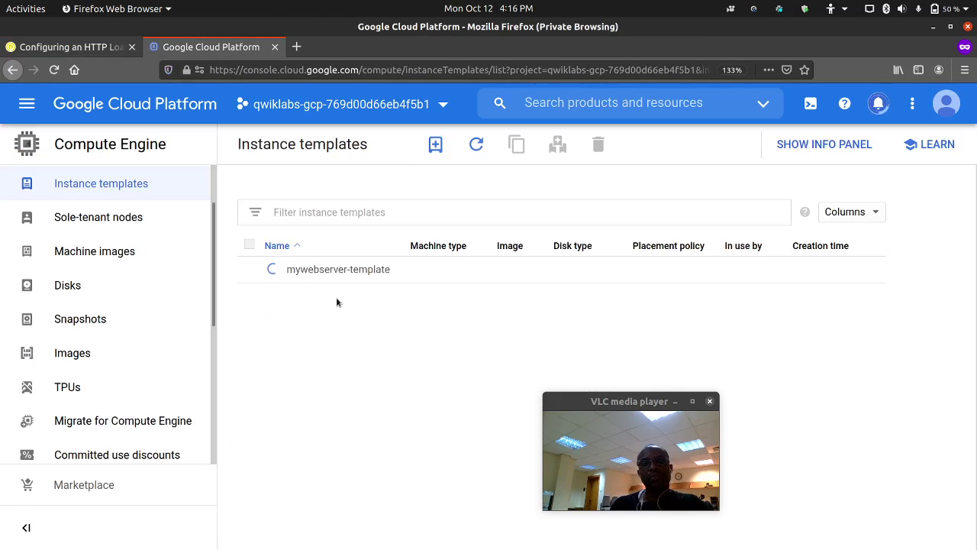
# Switch to the lab page and read the instructions and property table for creating the managed instance groups.
pyautogui.click(98, 51)
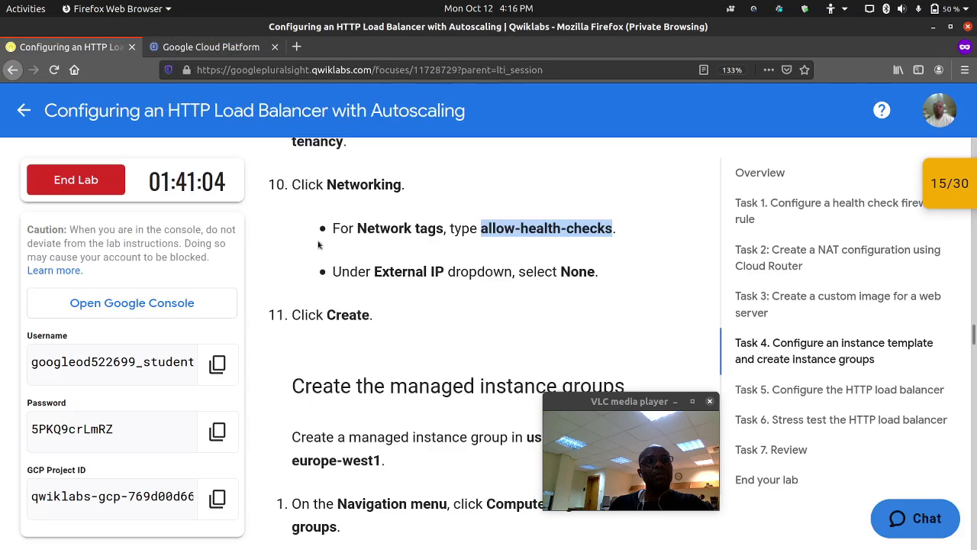
pyautogui.scroll(-1, 329, 278)
pyautogui.scroll(-3, 330, 278)
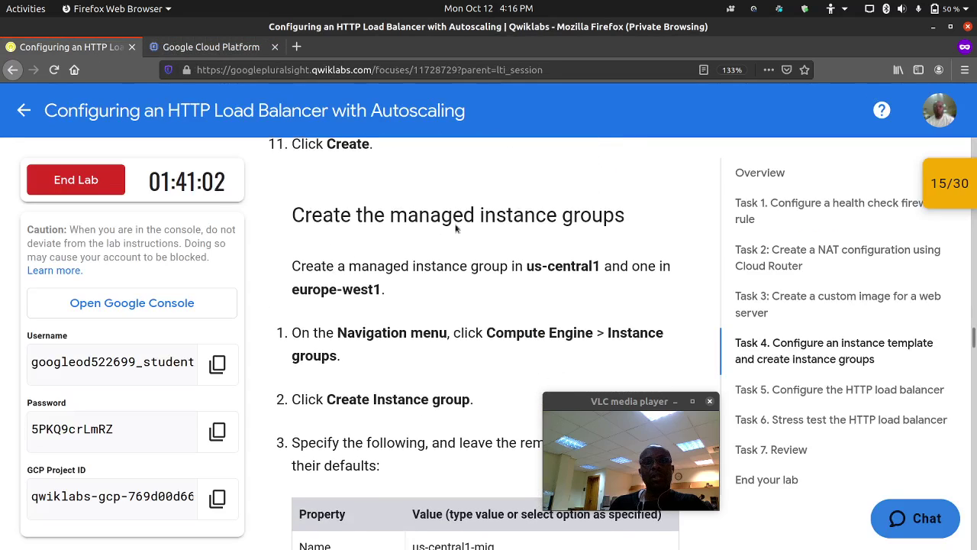
pyautogui.scroll(-2, 461, 239)
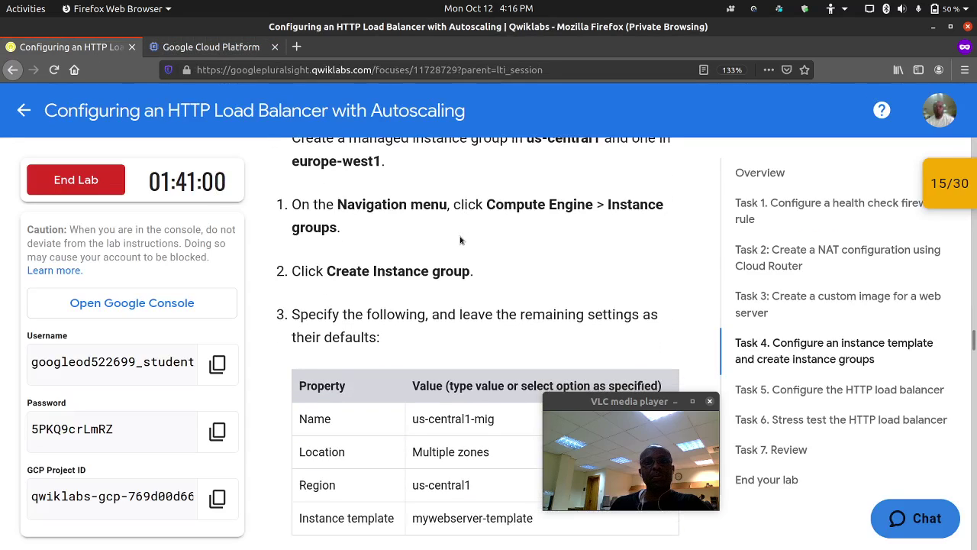
pyautogui.scroll(1, 457, 239)
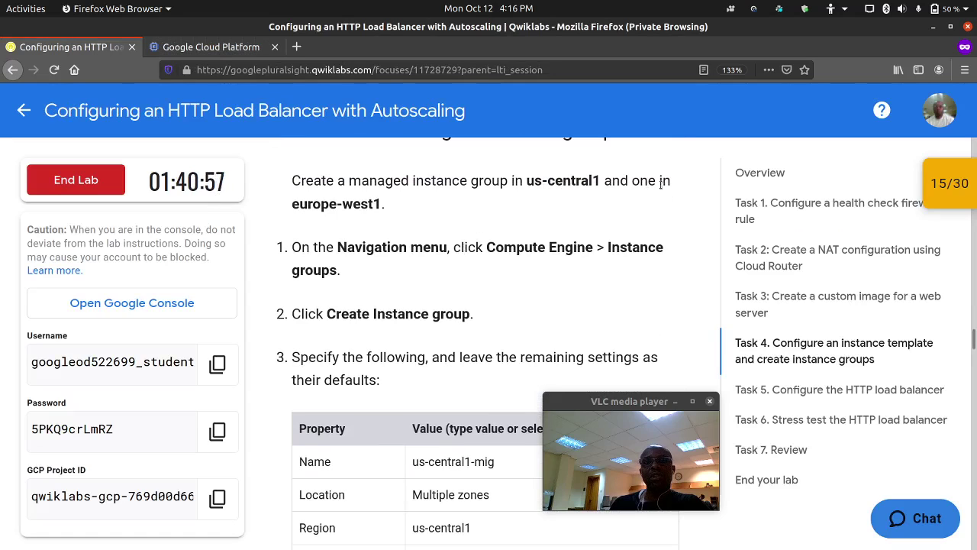
pyautogui.scroll(-2, 433, 234)
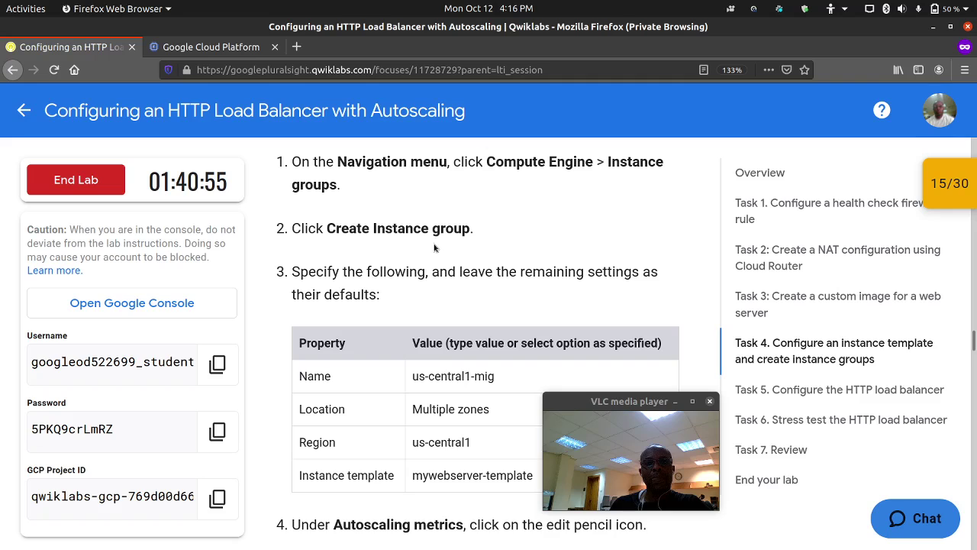
# Copy the instance group name us-central1-mig from the lab's property table and check the remaining properties.
pyautogui.scroll(-2, 434, 249)
pyautogui.tripleClick(455, 291)
pyautogui.hotkey('ctrl', 'c')
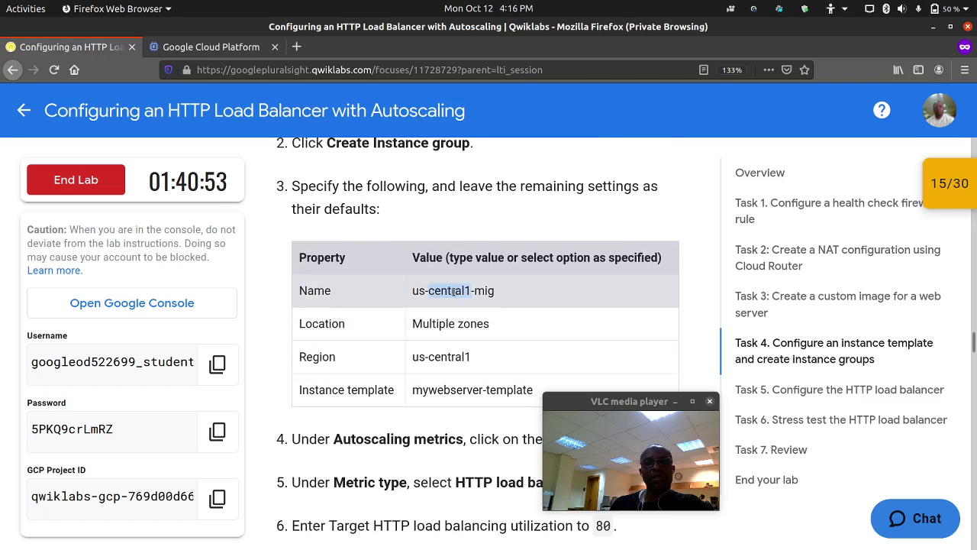
pyautogui.rightClick(455, 292)
pyautogui.press('Escape')
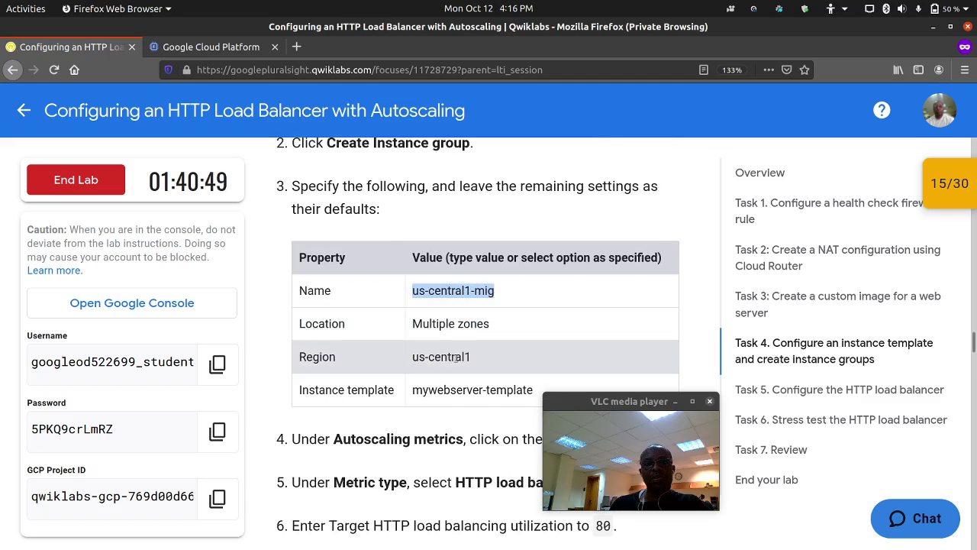
pyautogui.scroll(-1, 451, 357)
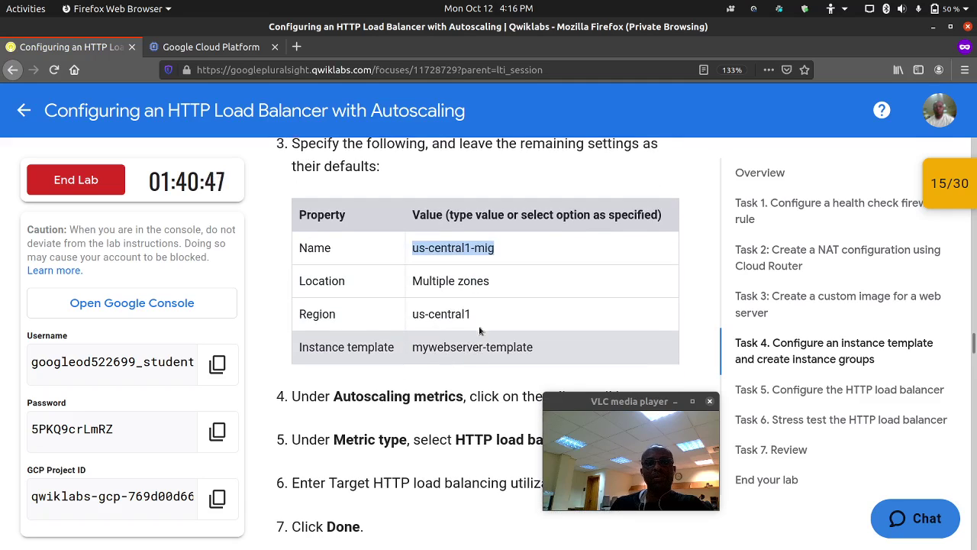
# Switch to the cloud console and start creating an instance group from the mywebserver-template instance template.
pyautogui.click(229, 50)
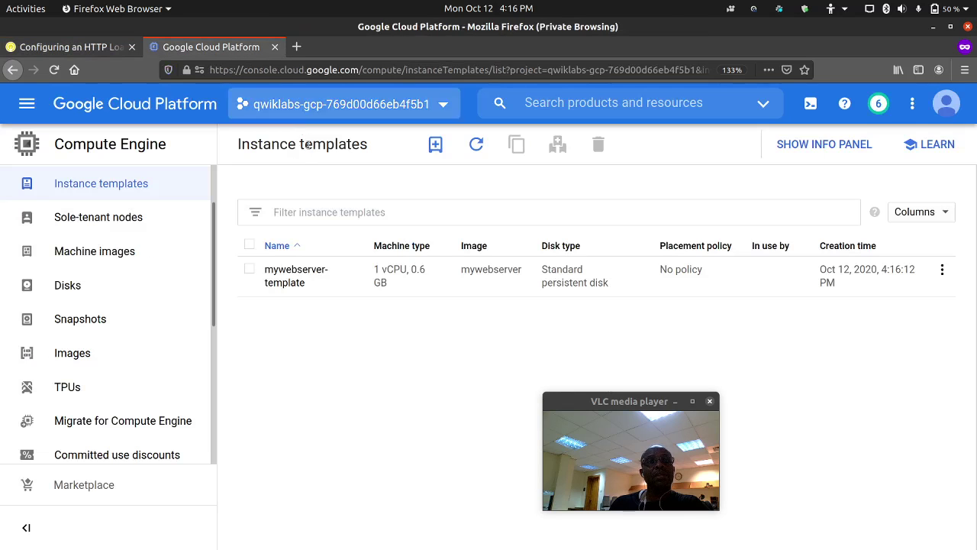
pyautogui.scroll(2, 145, 229)
pyautogui.click(145, 226)
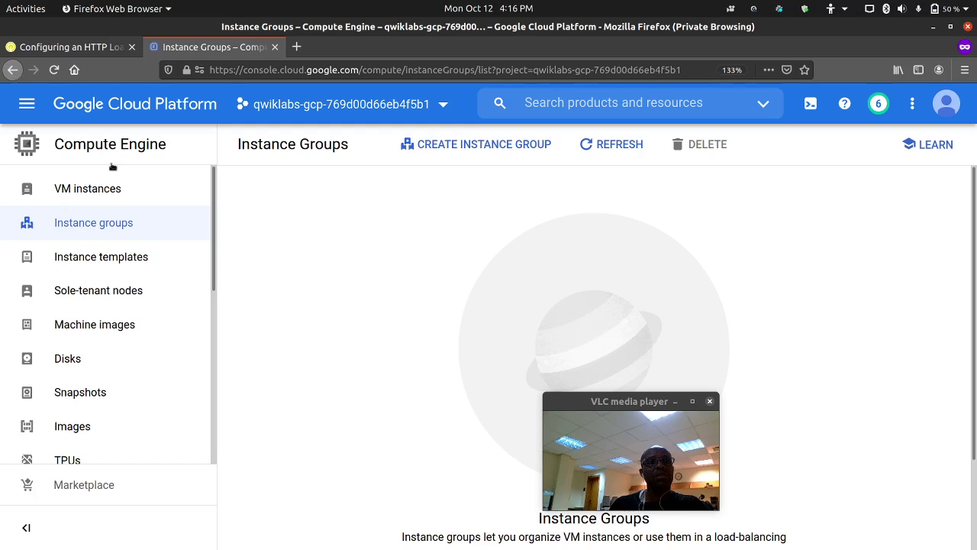
pyautogui.click(124, 257)
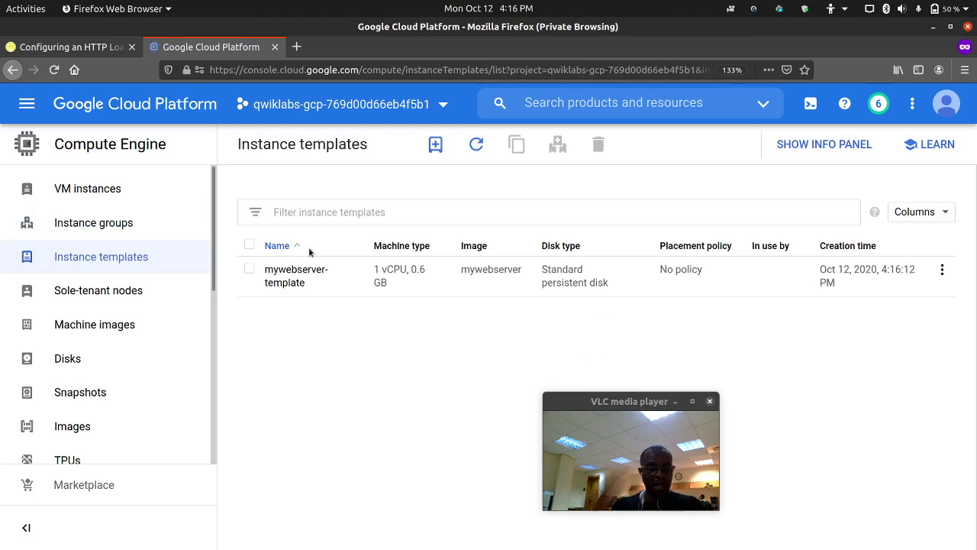
pyautogui.click(943, 271)
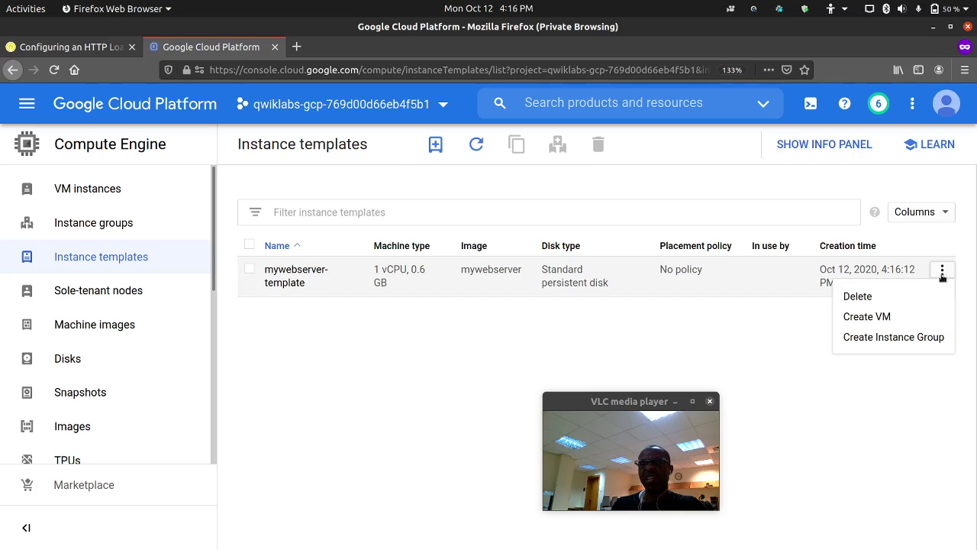
pyautogui.click(900, 334)
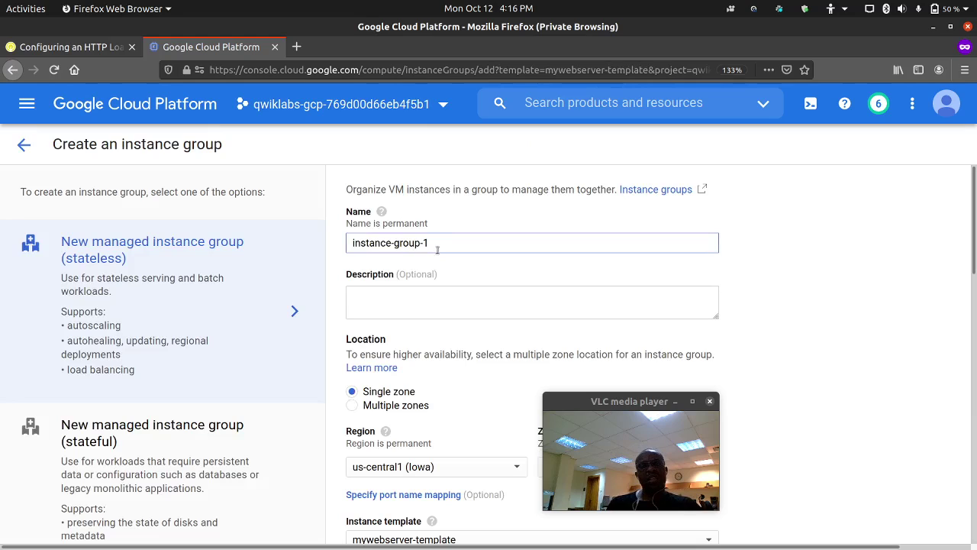
# Name the instance group us-central1-mig, recheck the lab's property table and set the location to Multiple zones.
pyautogui.hotkey('ctrl', 'v')
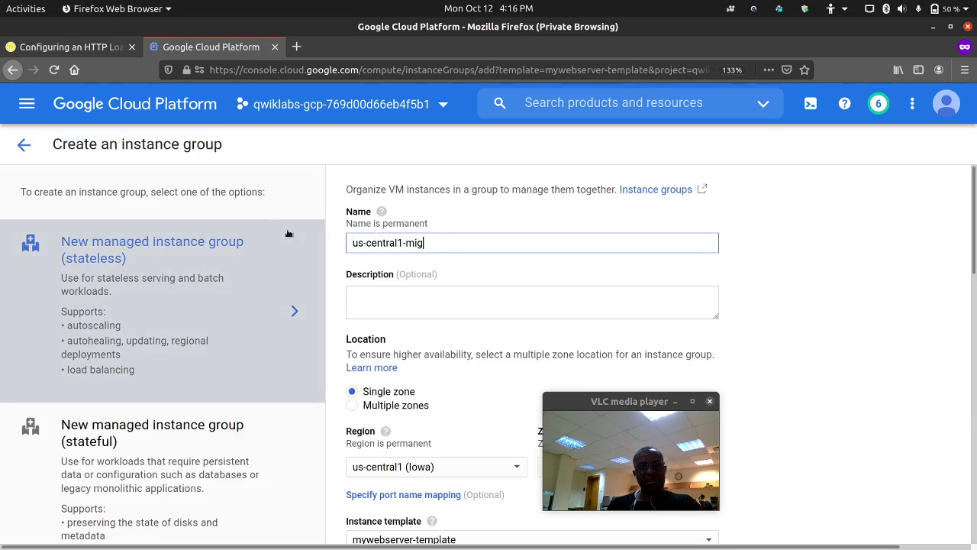
pyautogui.click(73, 47)
pyautogui.scroll(-2, 271, 96)
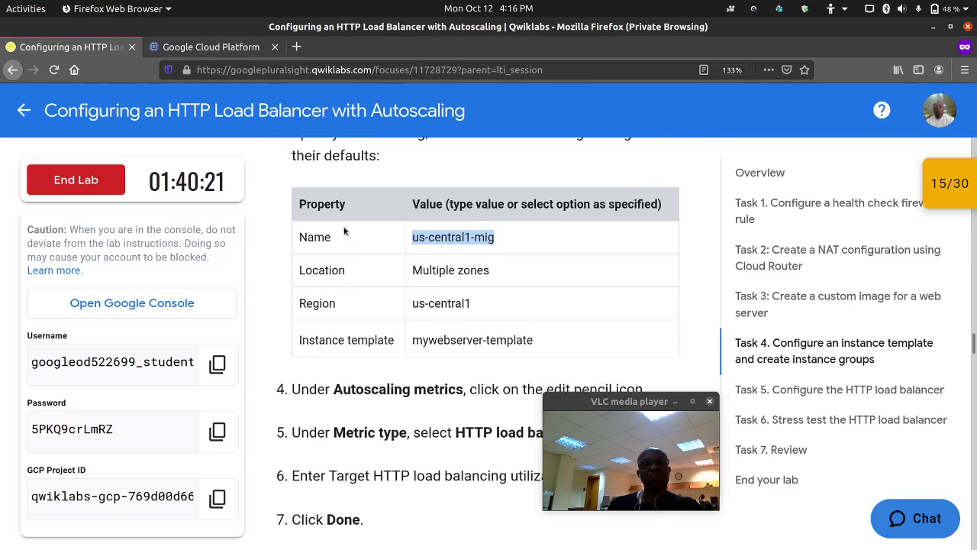
pyautogui.click(243, 52)
pyautogui.scroll(-2, 359, 269)
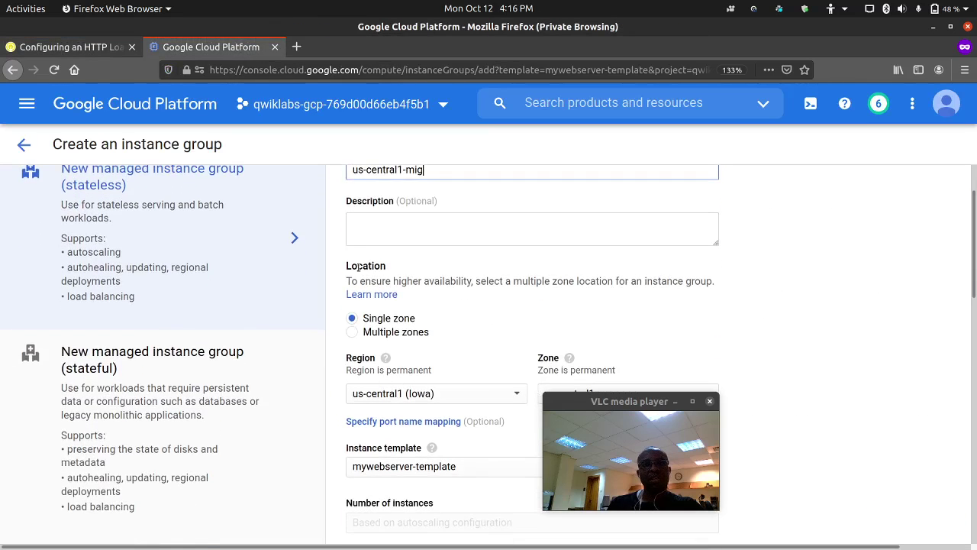
pyautogui.click(384, 259)
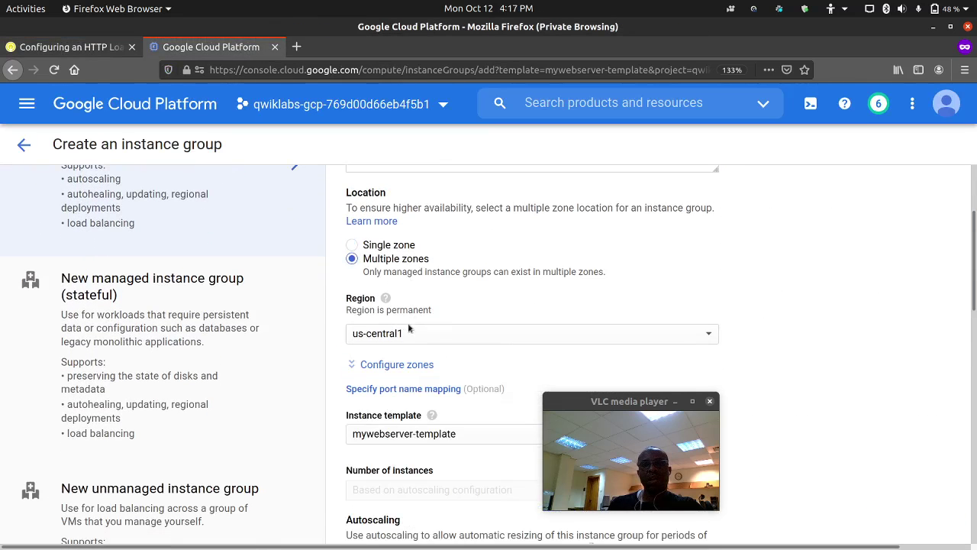
# Check the lab's autoscaling instructions and change the group's default autoscaling metric type to HTTP load balancing utilization.
pyautogui.scroll(-4, 409, 329)
pyautogui.click(88, 50)
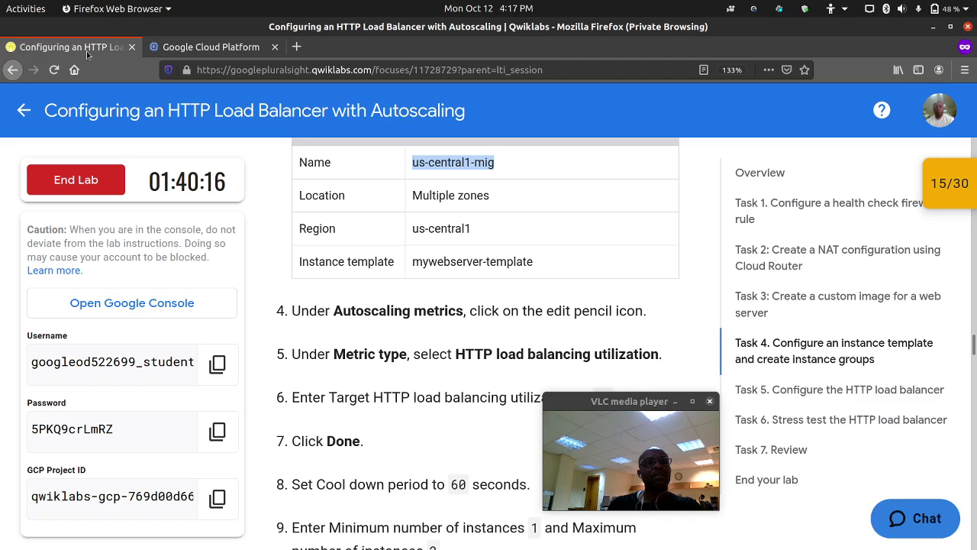
pyautogui.scroll(-2, 394, 248)
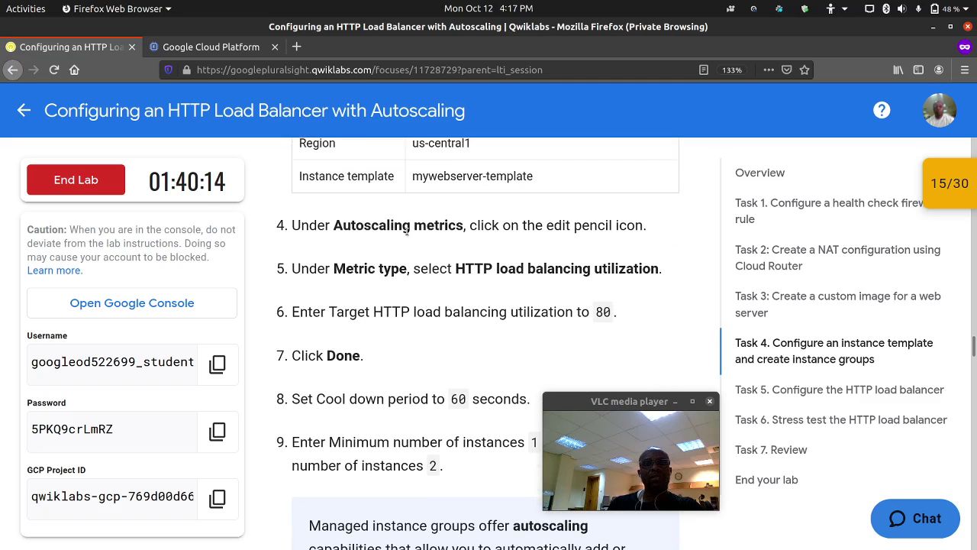
pyautogui.scroll(-2, 407, 231)
pyautogui.scroll(1, 382, 232)
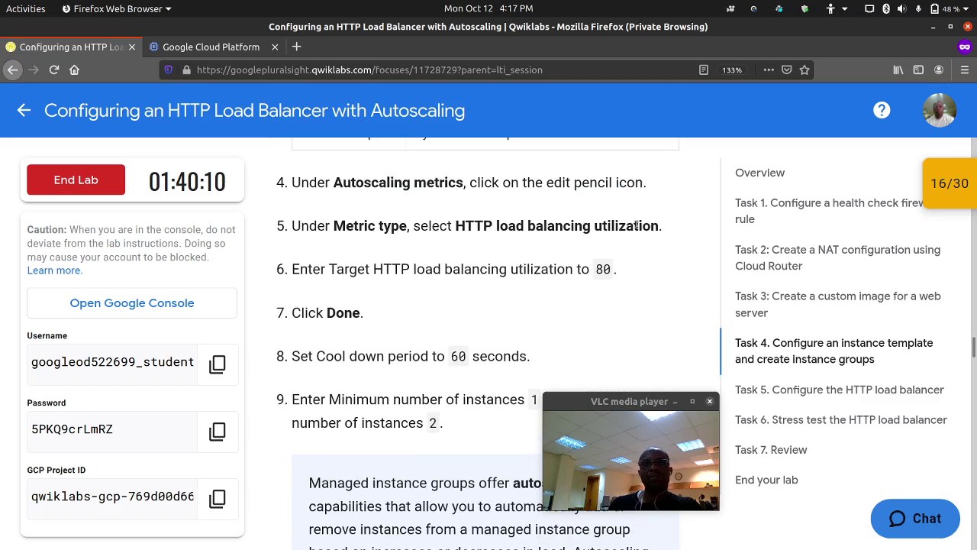
pyautogui.click(219, 47)
pyautogui.scroll(-2, 449, 306)
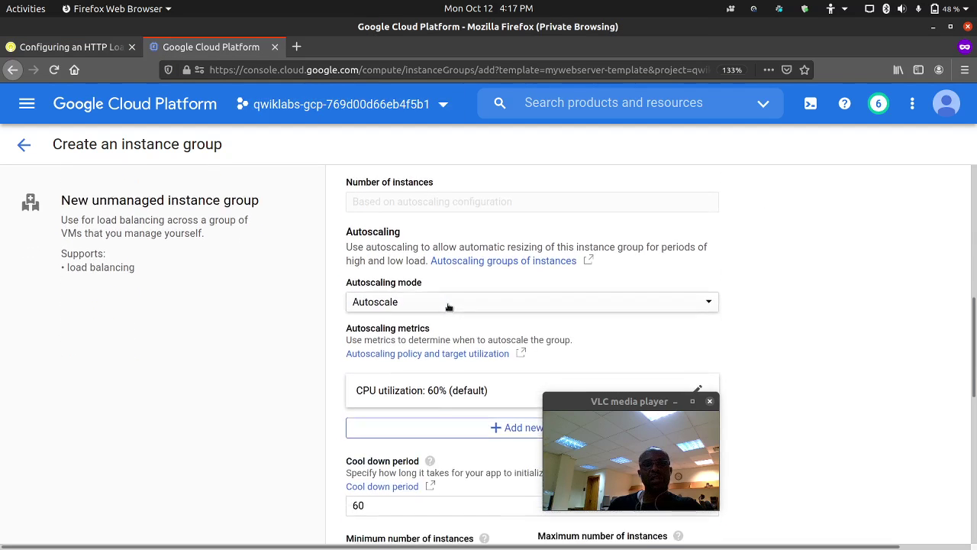
pyautogui.scroll(-3, 449, 304)
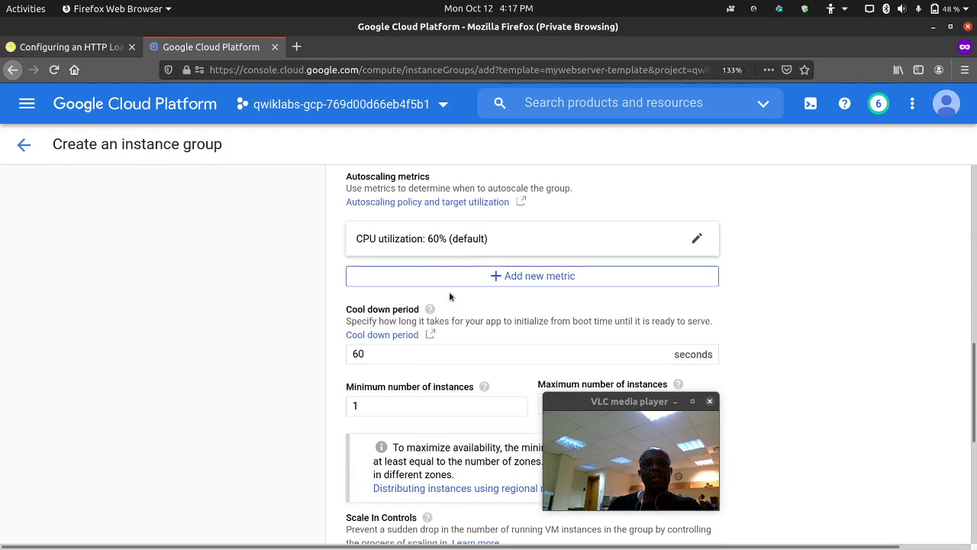
pyautogui.click(500, 242)
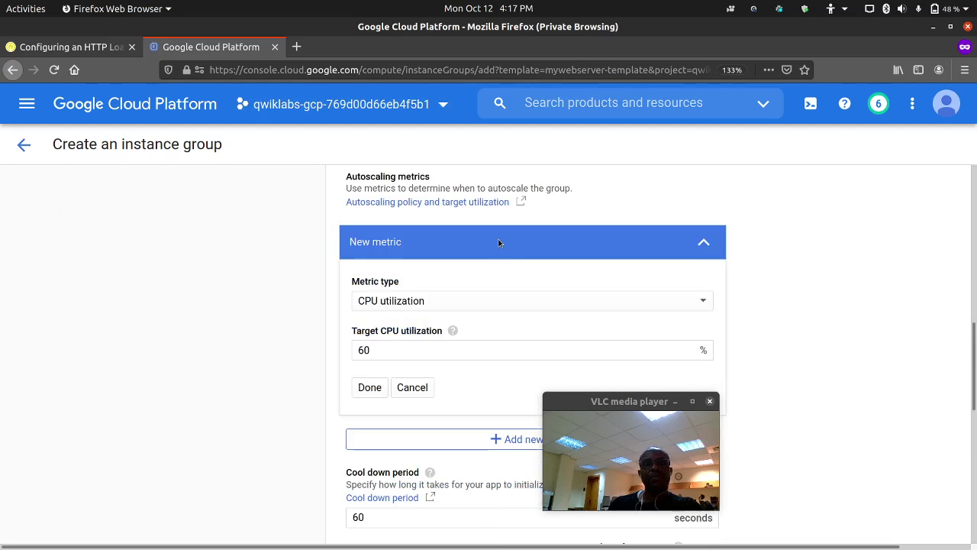
pyautogui.click(476, 301)
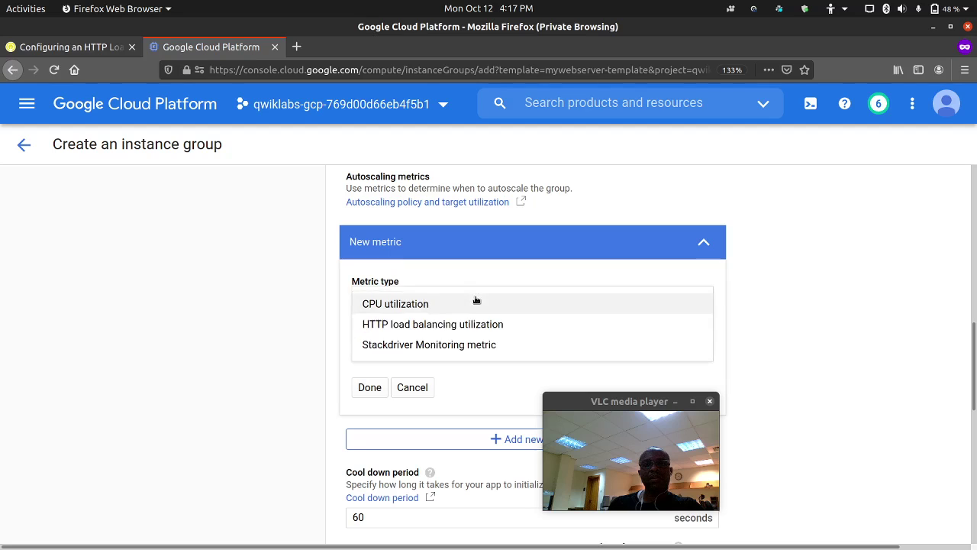
pyautogui.click(438, 326)
# Check the lab's instance limits and set the group's maximum number of instances to 2.
pyautogui.scroll(-5, 428, 321)
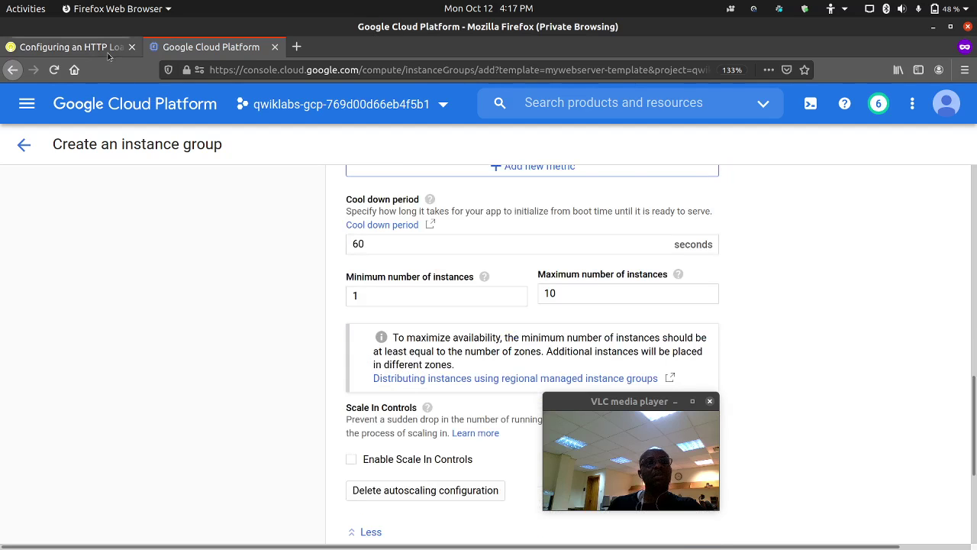
pyautogui.click(69, 46)
pyautogui.scroll(-2, 297, 221)
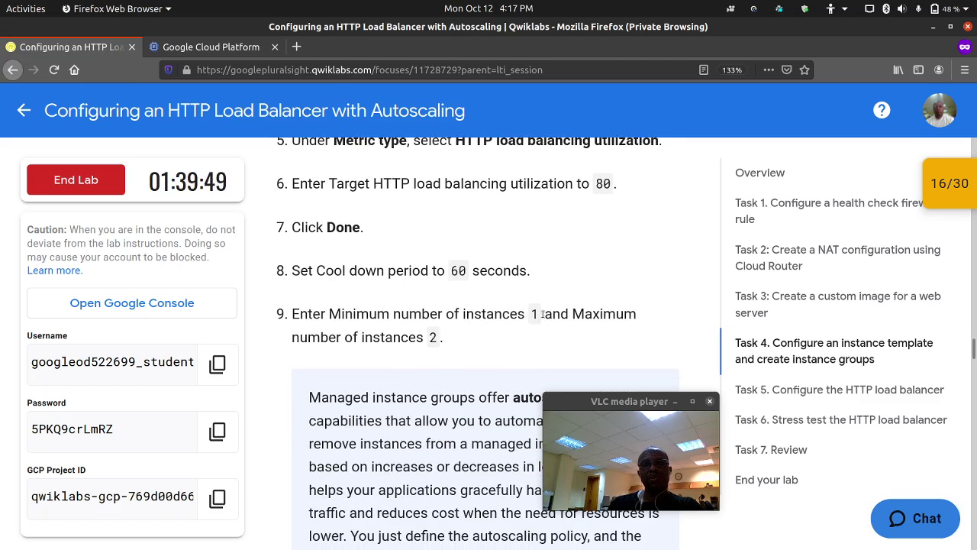
pyautogui.click(239, 53)
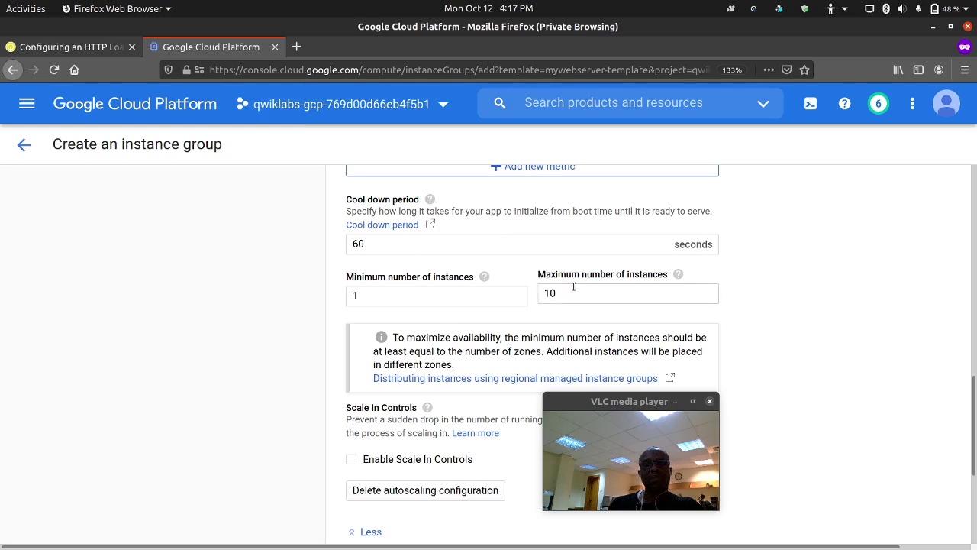
pyautogui.moveTo(573, 287); pyautogui.dragTo(537, 288)
pyautogui.write('2')
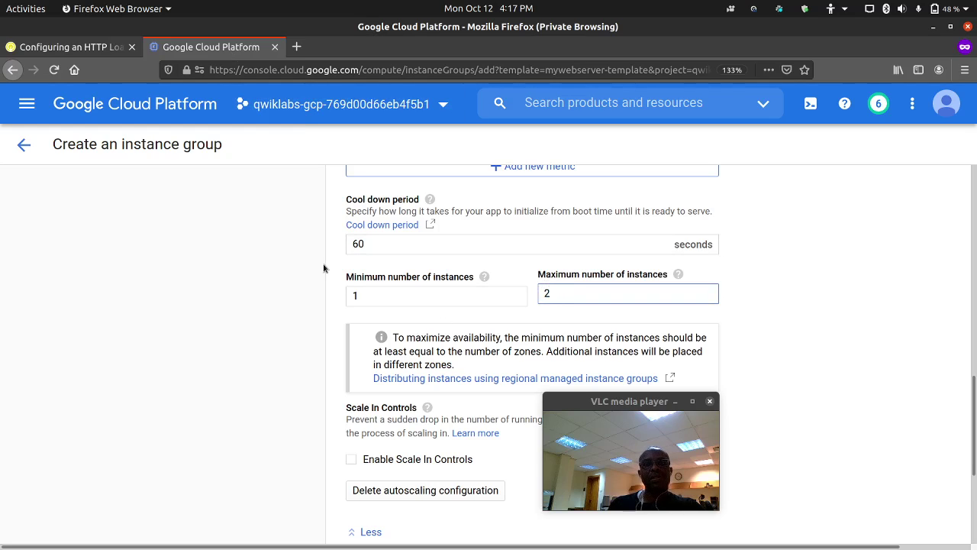
# Return to the lab instructions and copy the health check name http-health-check from the Task 4 property table.
pyautogui.scroll(-3, 323, 267)
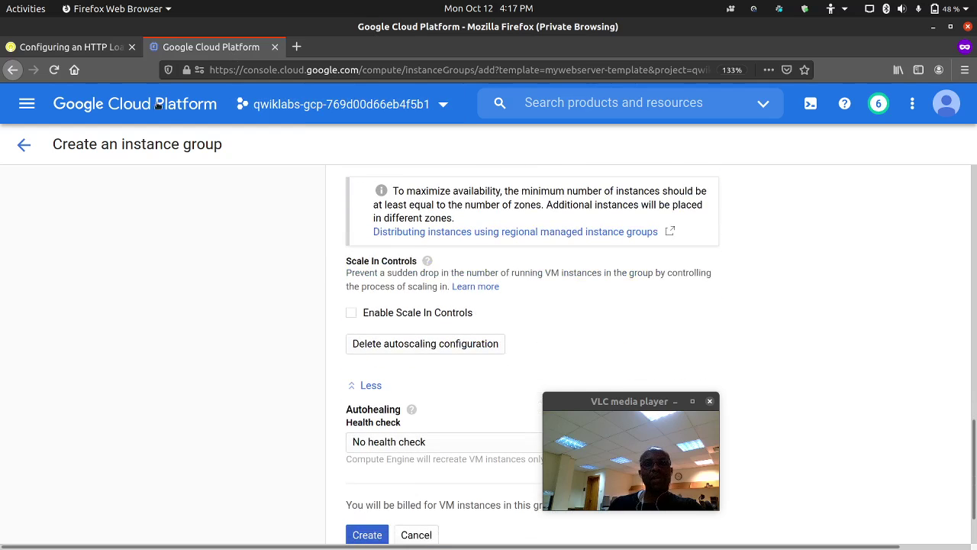
pyautogui.click(114, 50)
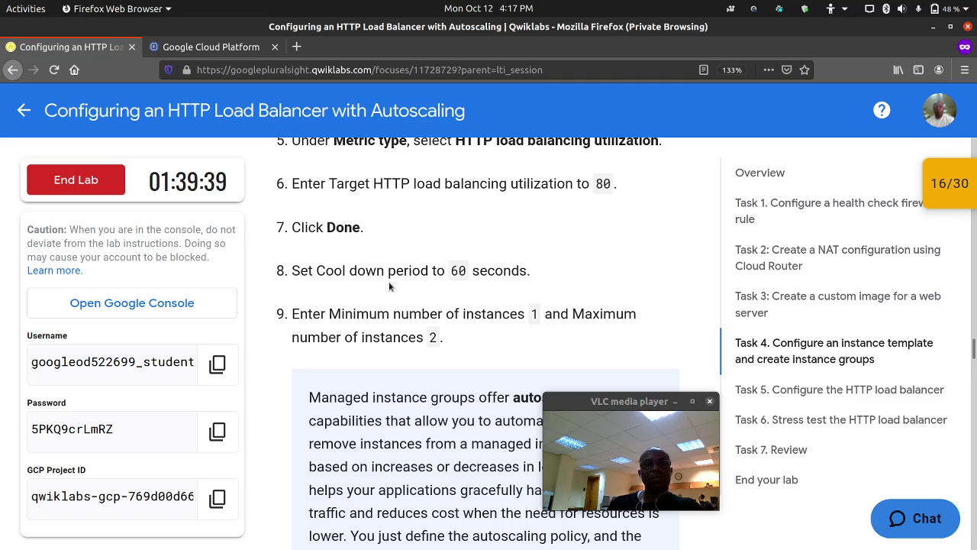
pyautogui.scroll(-5, 389, 284)
pyautogui.scroll(-3, 388, 283)
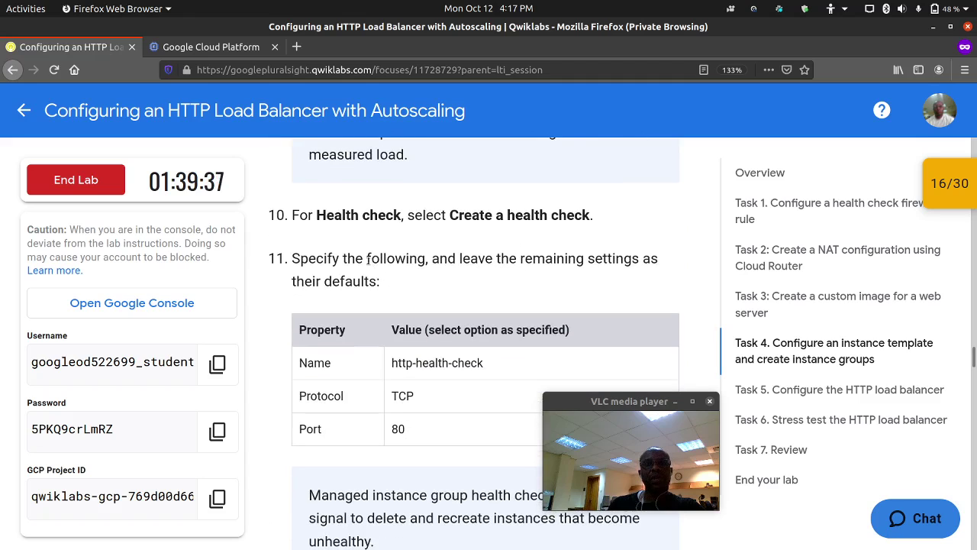
pyautogui.tripleClick(433, 363)
pyautogui.rightClick(388, 363)
pyautogui.click(457, 371)
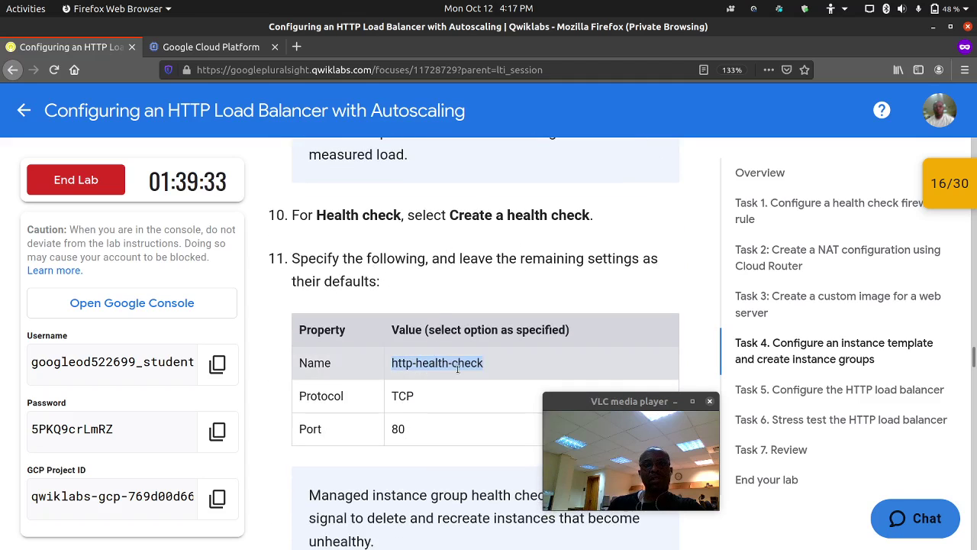
# Start a new health check for the instance group's autohealing, name it http-health-check and choose TCP as its protocol.
pyautogui.click(210, 46)
pyautogui.scroll(-2, 449, 385)
pyautogui.click(442, 365)
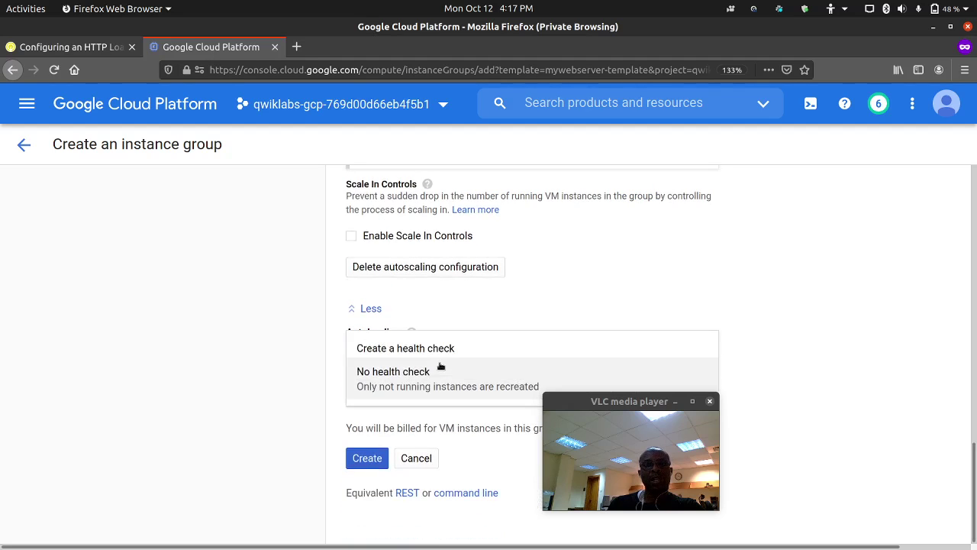
pyautogui.click(433, 348)
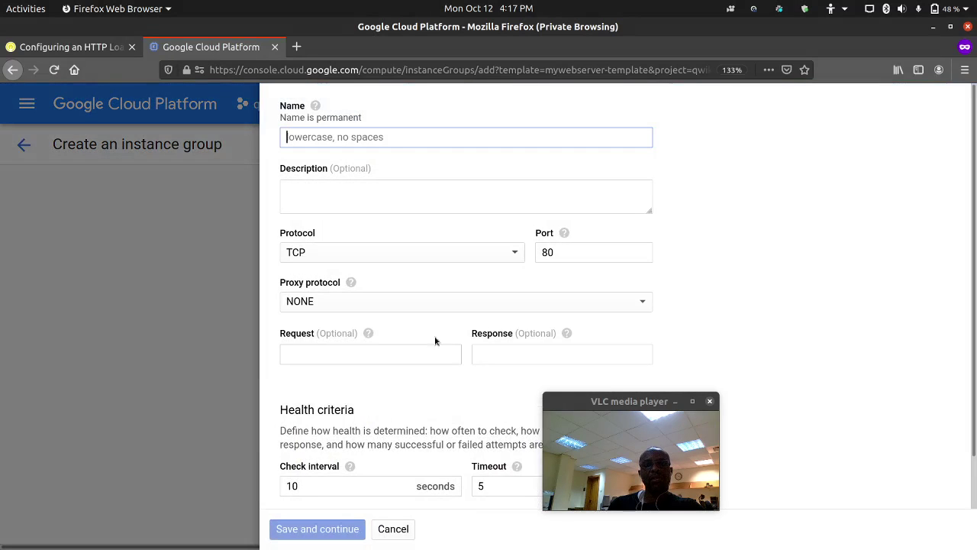
pyautogui.hotkey('ctrl', 'v')
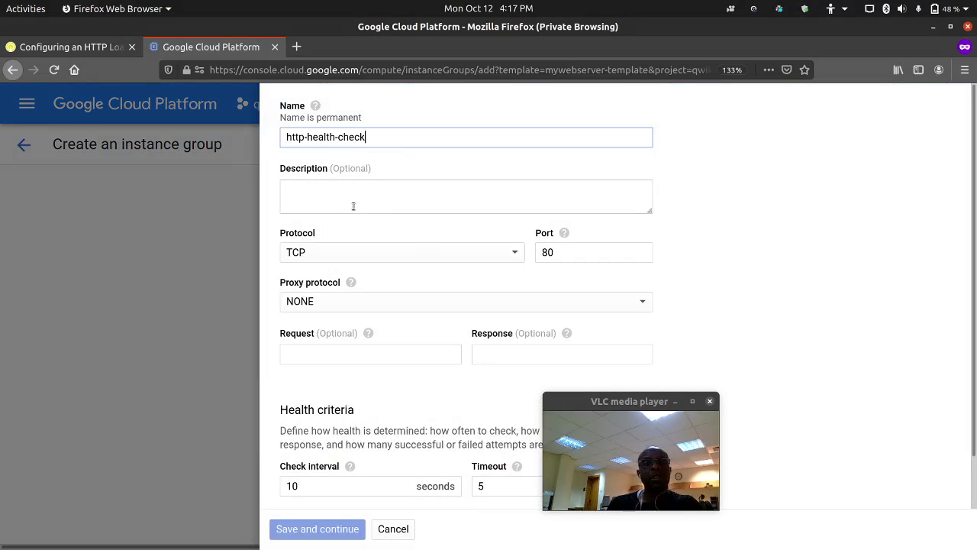
pyautogui.click(460, 260)
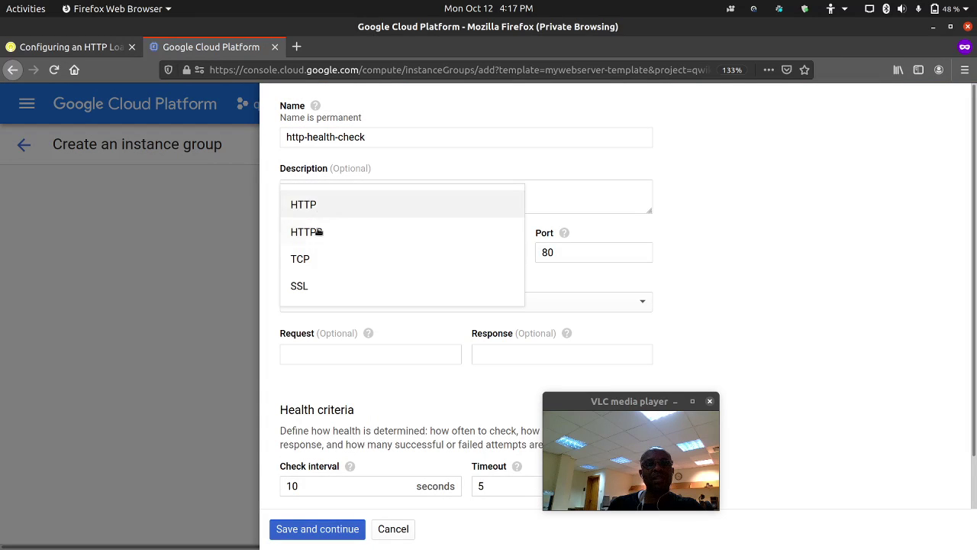
pyautogui.press('Down')
pyautogui.press('Down')
pyautogui.press('Return')
# Read the lab's instructions on saving the health check and the initial delay, and return to the health check form to review its criteria.
pyautogui.click(102, 48)
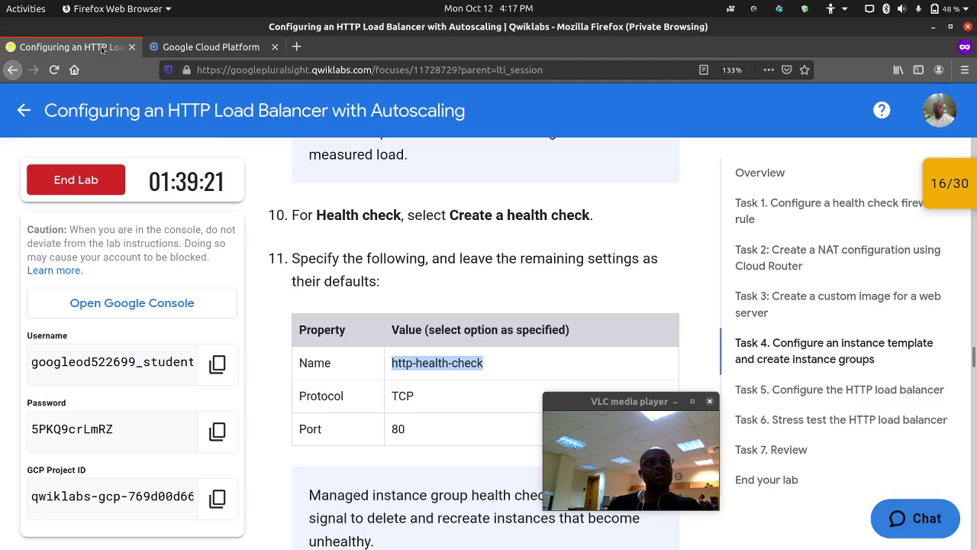
pyautogui.scroll(-5, 384, 302)
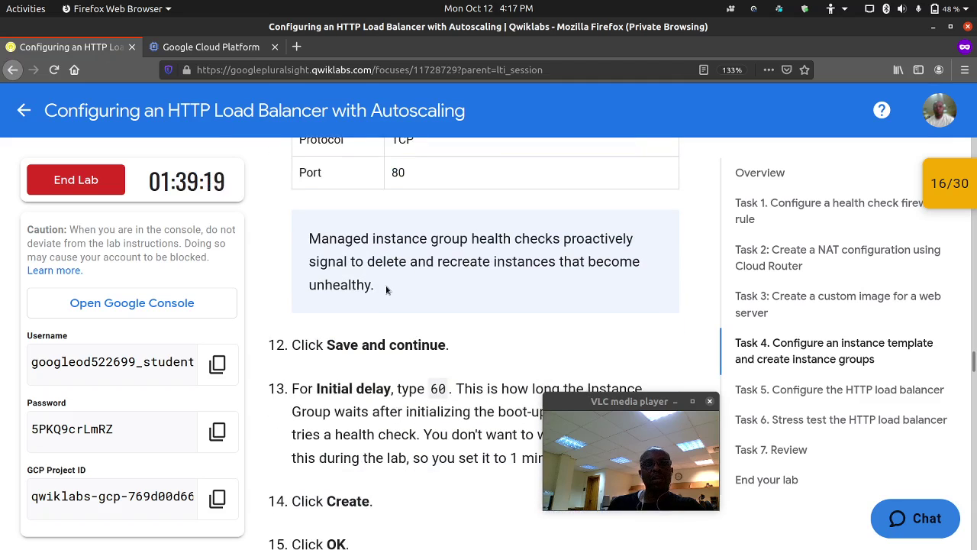
pyautogui.scroll(-1, 384, 289)
pyautogui.scroll(-1, 383, 283)
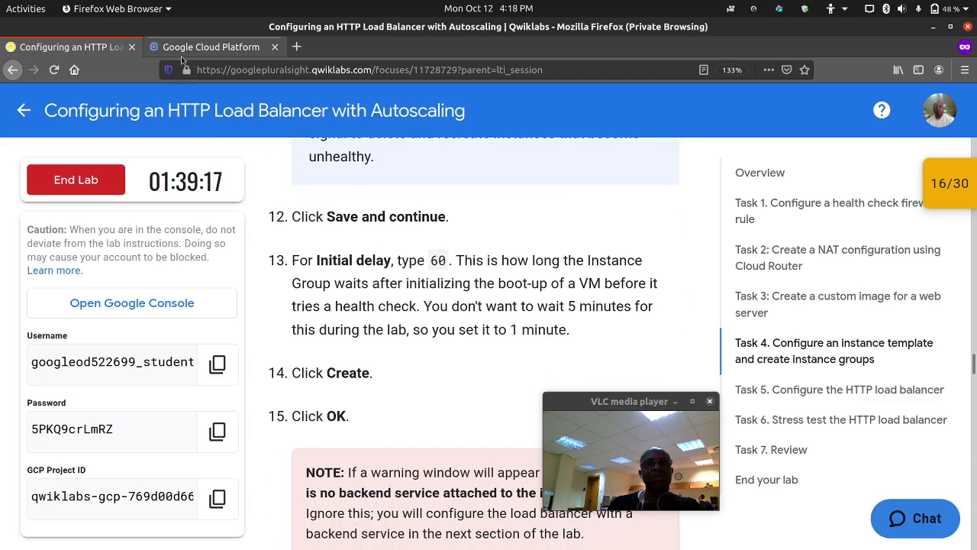
pyautogui.click(213, 48)
pyautogui.scroll(-1, 343, 298)
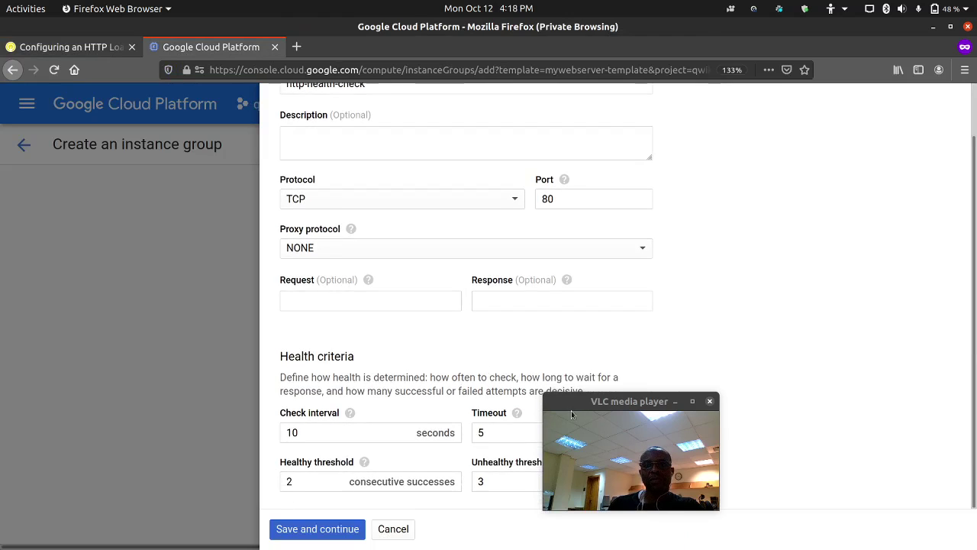
# Save the http-health-check health check with its default criteria and return to the instance group form.
pyautogui.moveTo(571, 414); pyautogui.dragTo(704, 230)
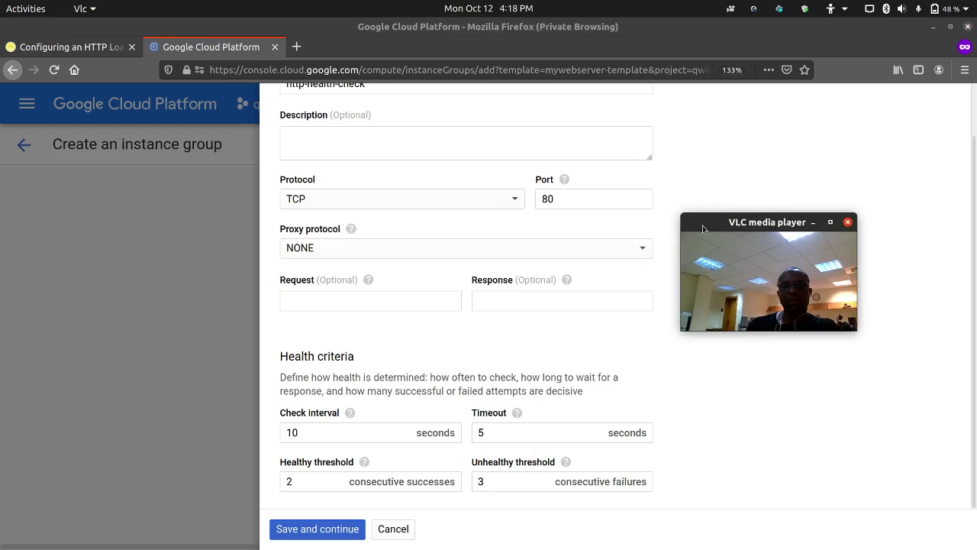
pyautogui.click(295, 527)
pyautogui.scroll(-1, 375, 394)
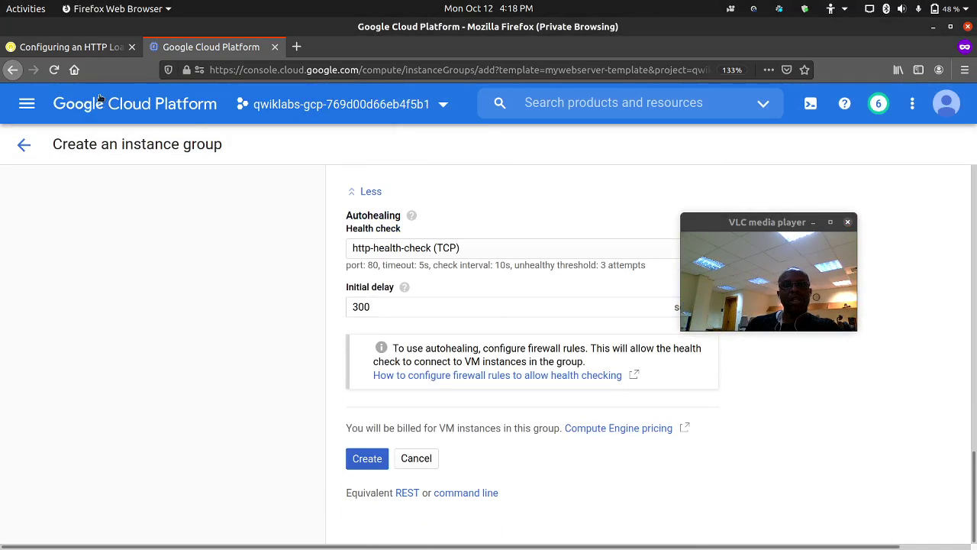
# Look up the initial delay in the lab instructions and set the group's autohealing initial delay to 60 seconds.
pyautogui.click(98, 47)
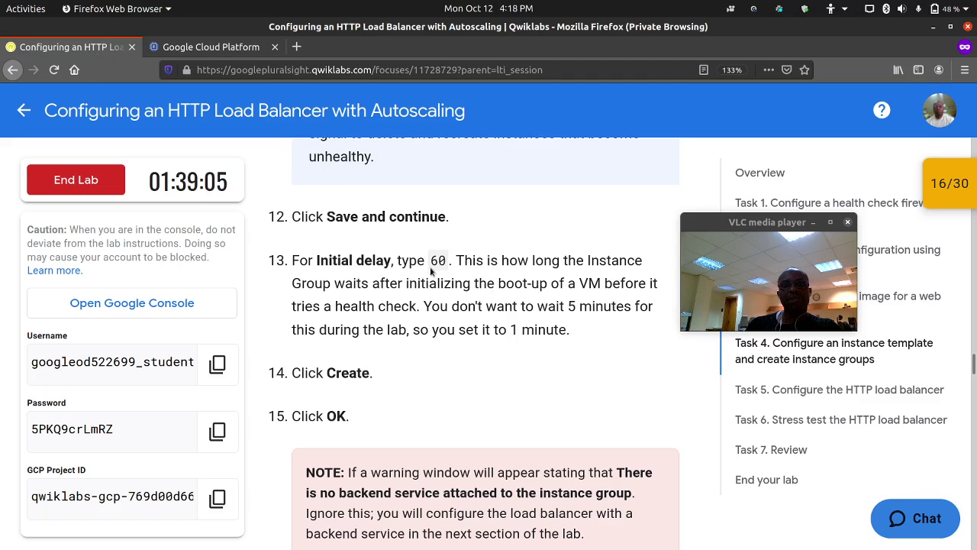
pyautogui.click(208, 47)
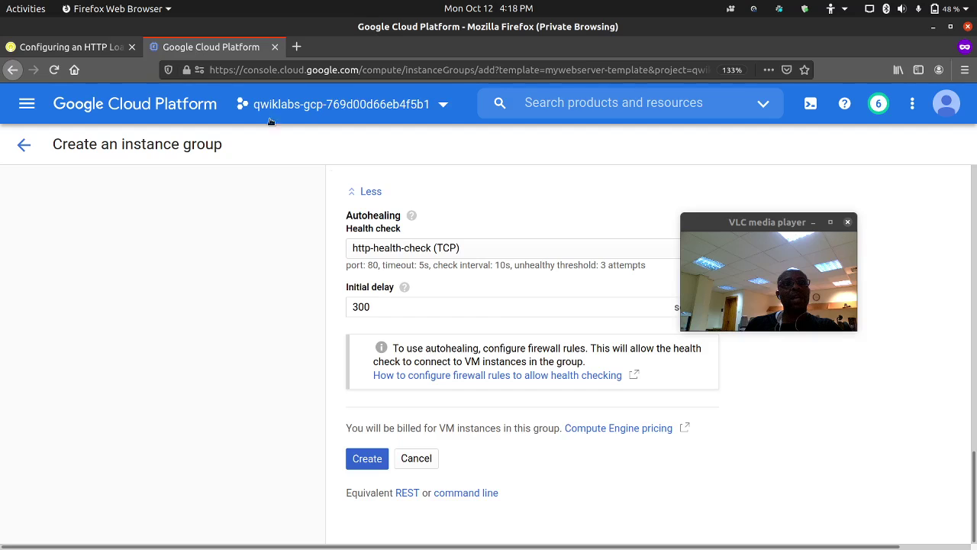
pyautogui.moveTo(389, 307); pyautogui.dragTo(336, 297)
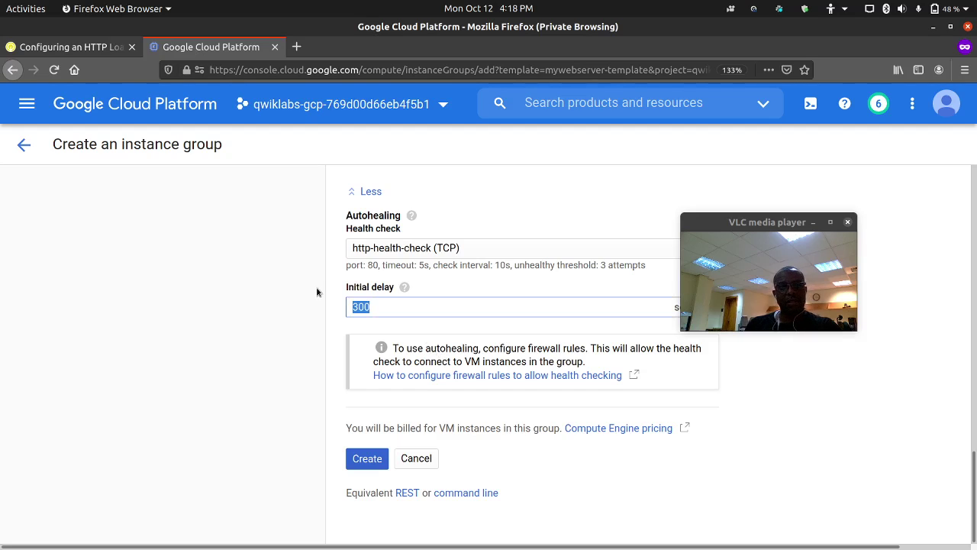
pyautogui.write('60')
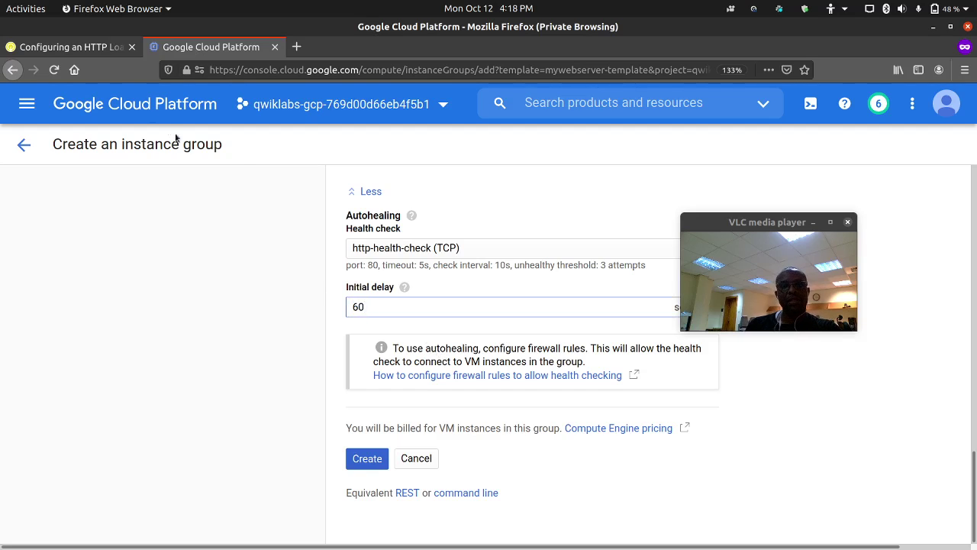
# Read the lab's instructions on creating the group, return to the form and try to create the instance group.
pyautogui.click(95, 50)
pyautogui.scroll(-4, 350, 347)
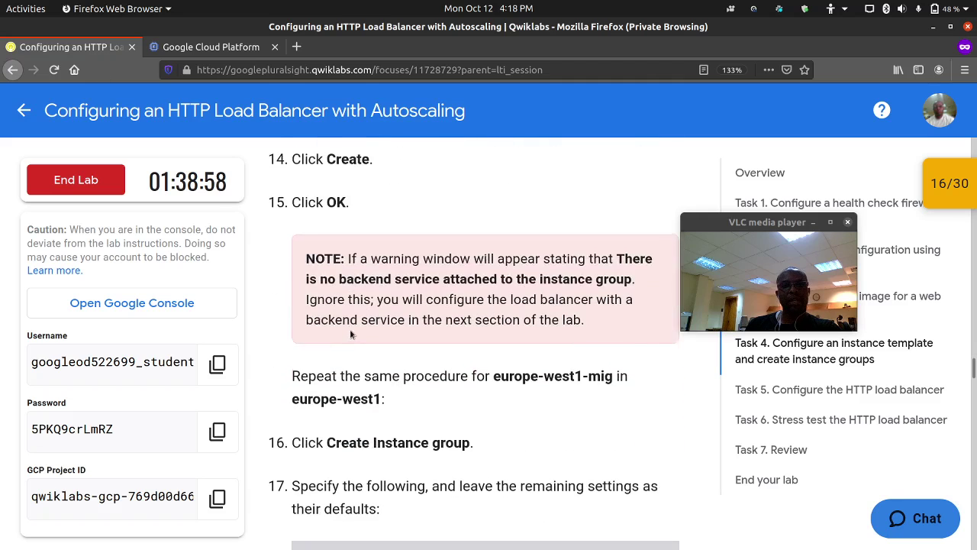
pyautogui.scroll(2, 351, 330)
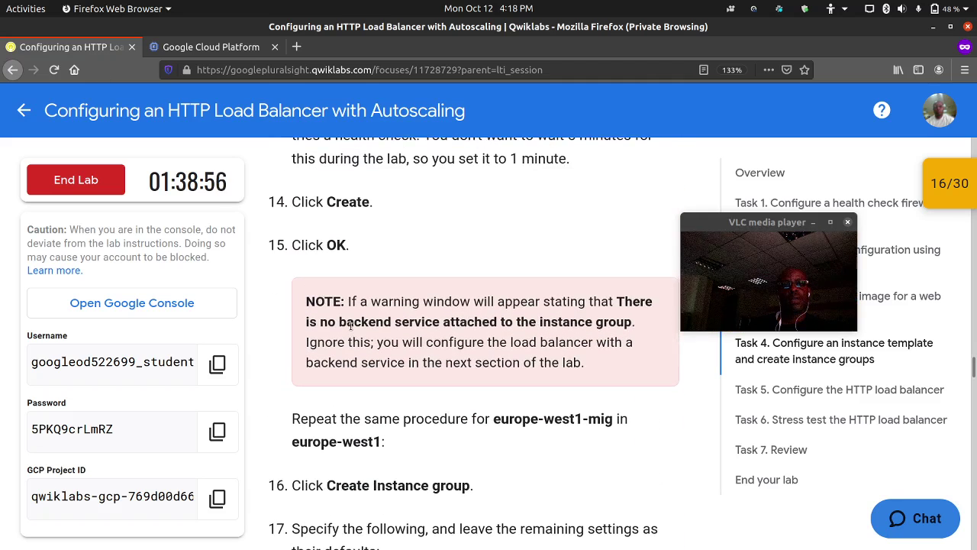
pyautogui.click(207, 47)
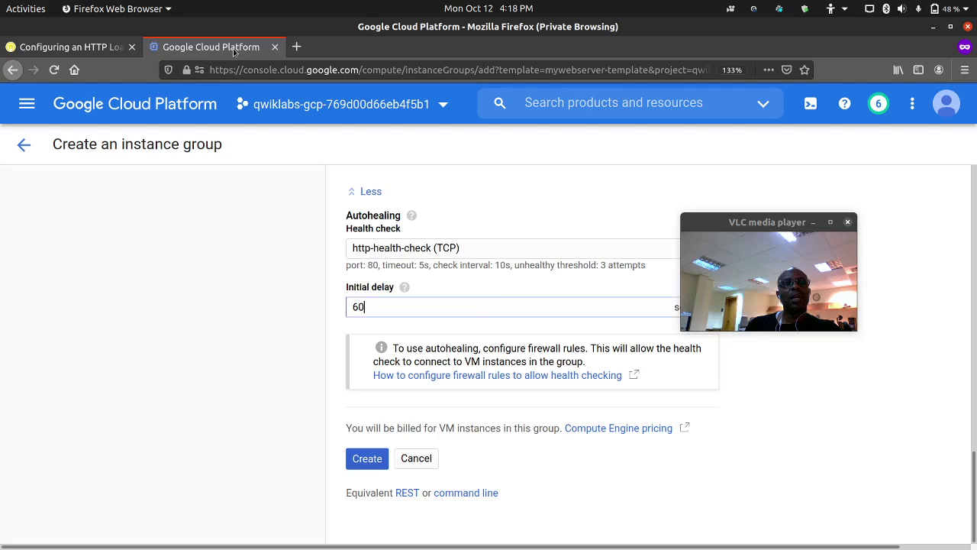
pyautogui.click(372, 456)
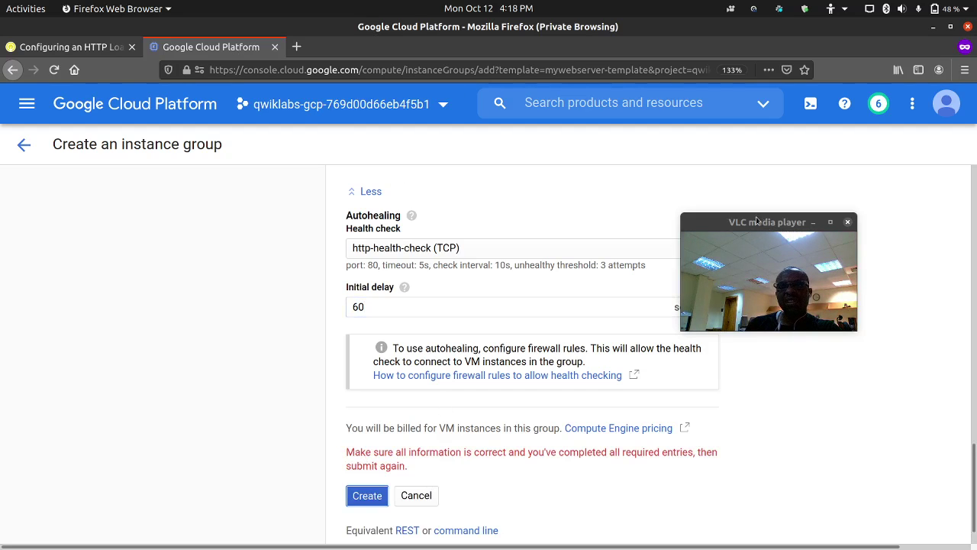
# Open the flagged HTTP load balancing utilization metric for editing and look up its target value in the lab instructions.
pyautogui.moveTo(767, 222); pyautogui.dragTo(855, 173)
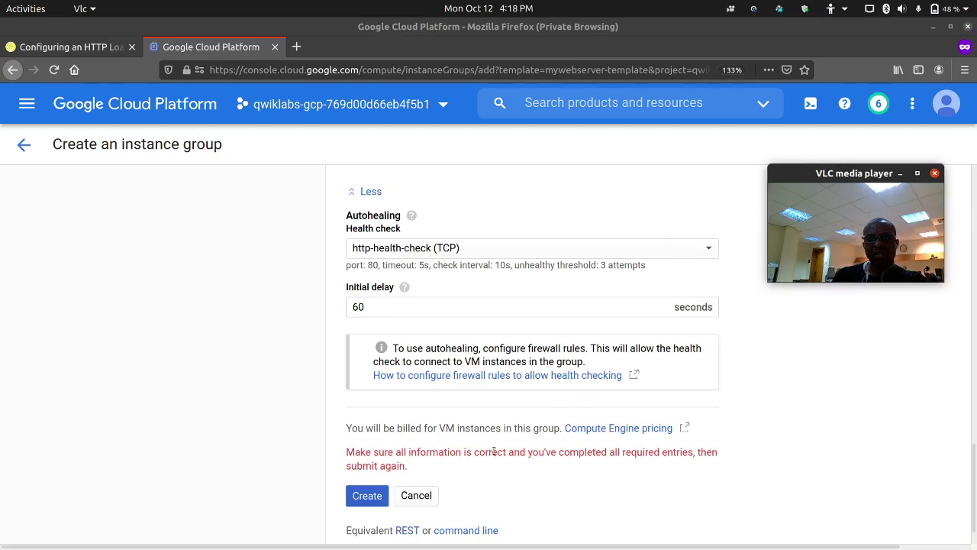
pyautogui.scroll(5, 494, 451)
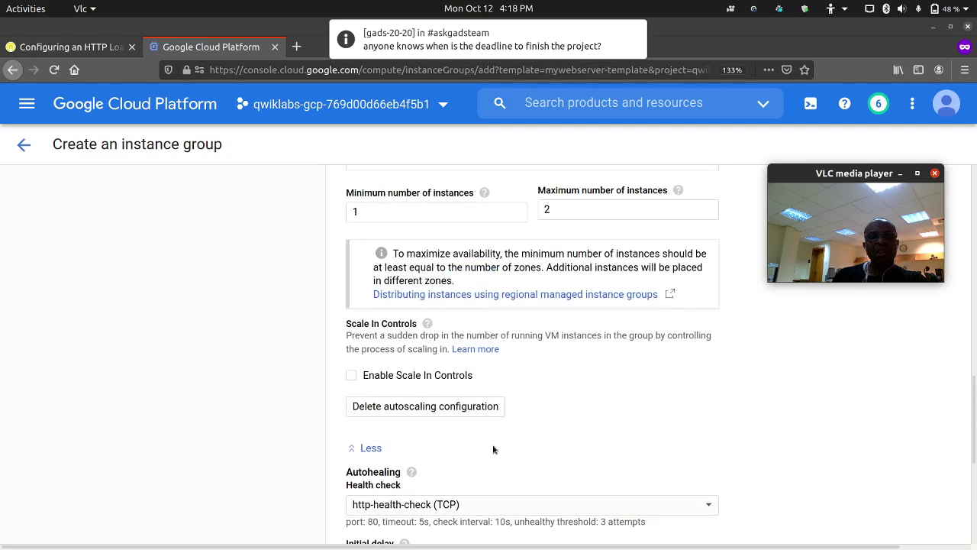
pyautogui.scroll(5, 494, 449)
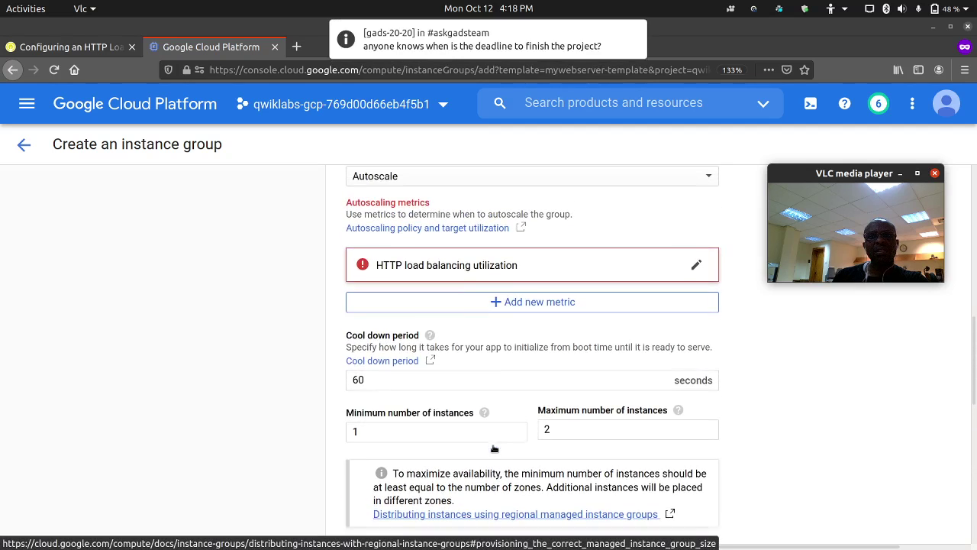
pyautogui.click(511, 274)
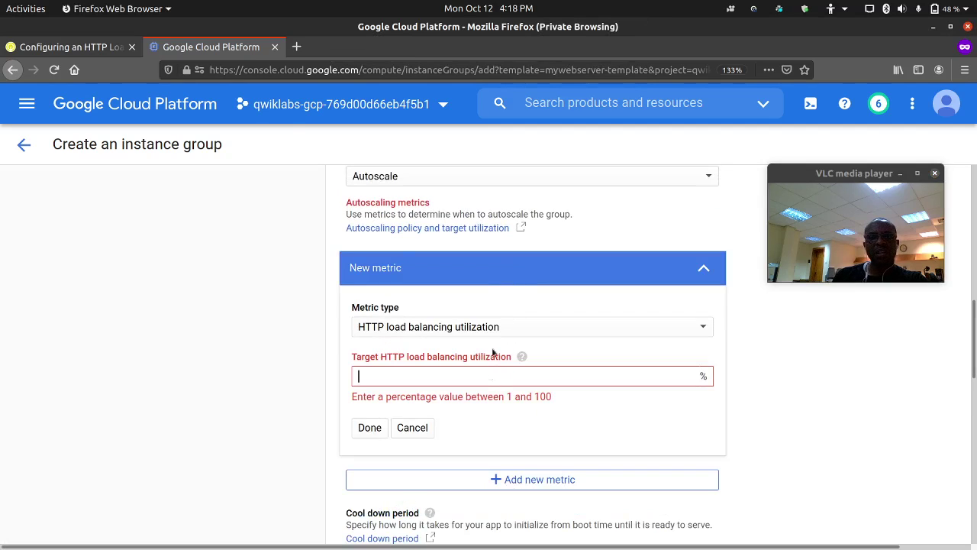
pyautogui.click(101, 46)
pyautogui.scroll(4, 335, 300)
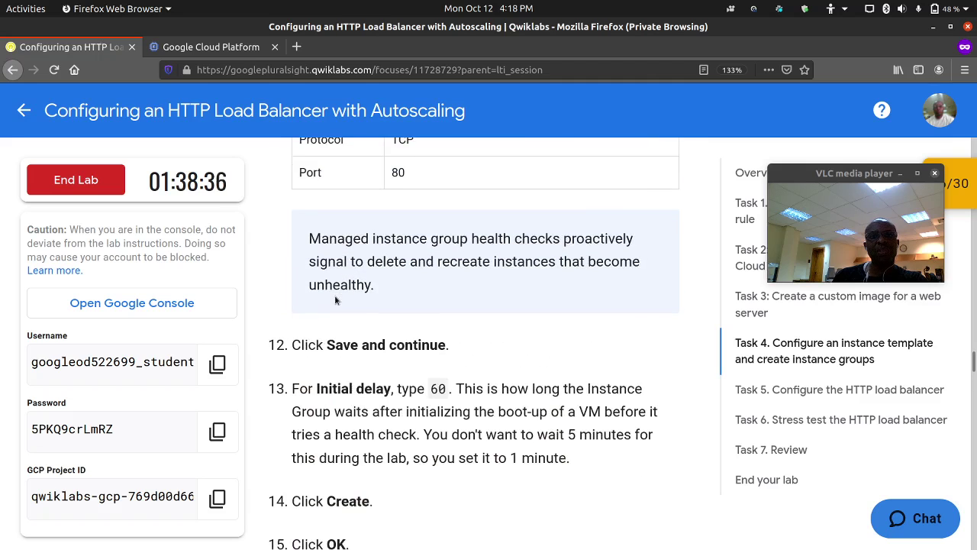
pyautogui.scroll(10, 335, 300)
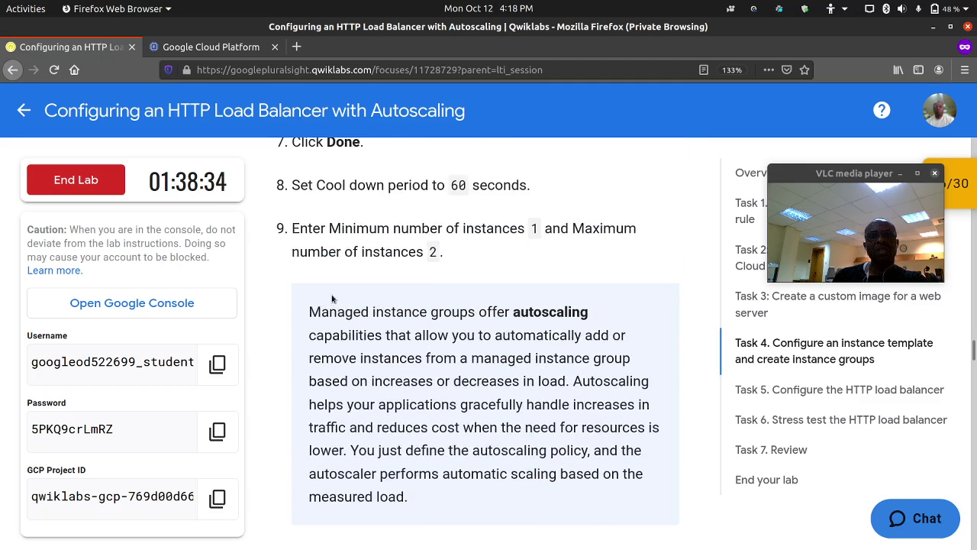
pyautogui.scroll(3, 332, 299)
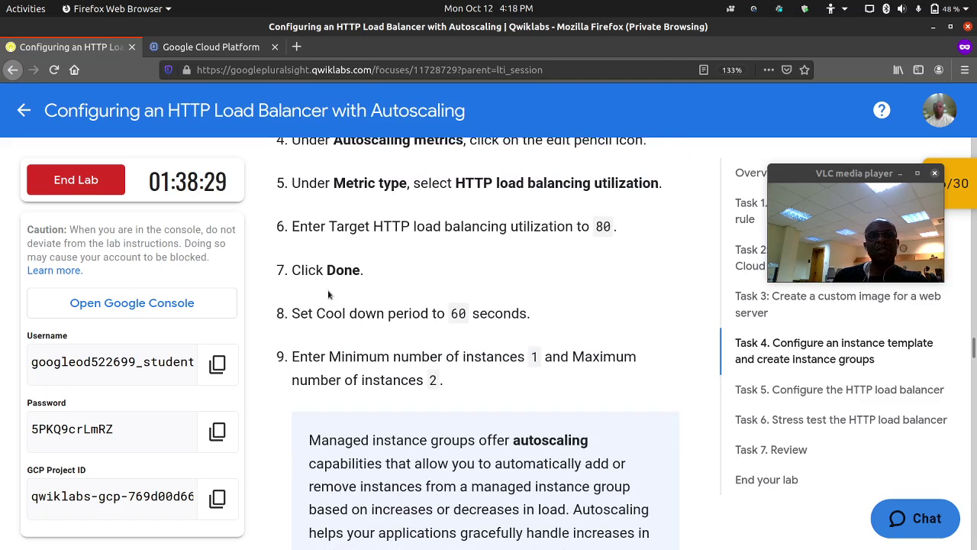
# Set the metric's target HTTP load balancing utilization to 80% and finish editing the metric.
pyautogui.click(157, 37)
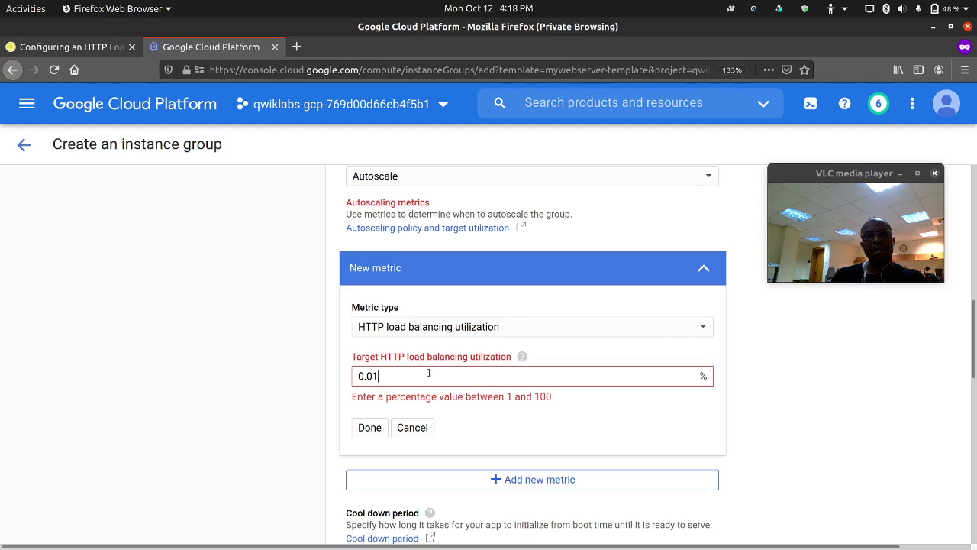
pyautogui.click(369, 427)
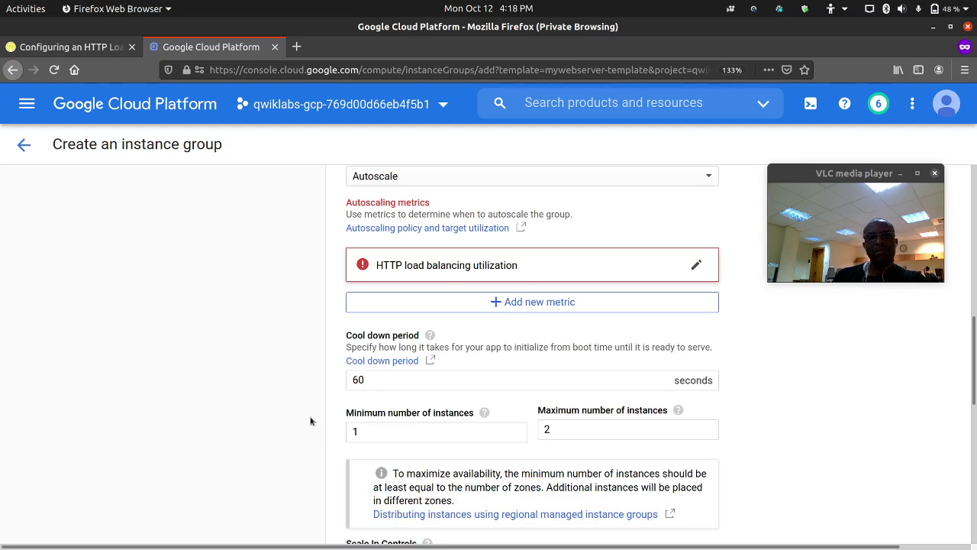
pyautogui.click(463, 260)
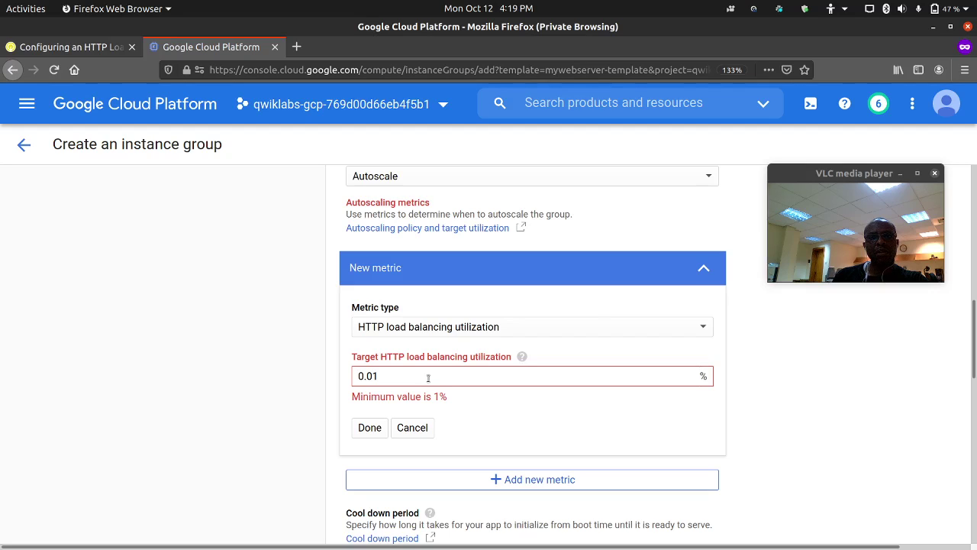
pyautogui.moveTo(422, 382); pyautogui.dragTo(264, 368)
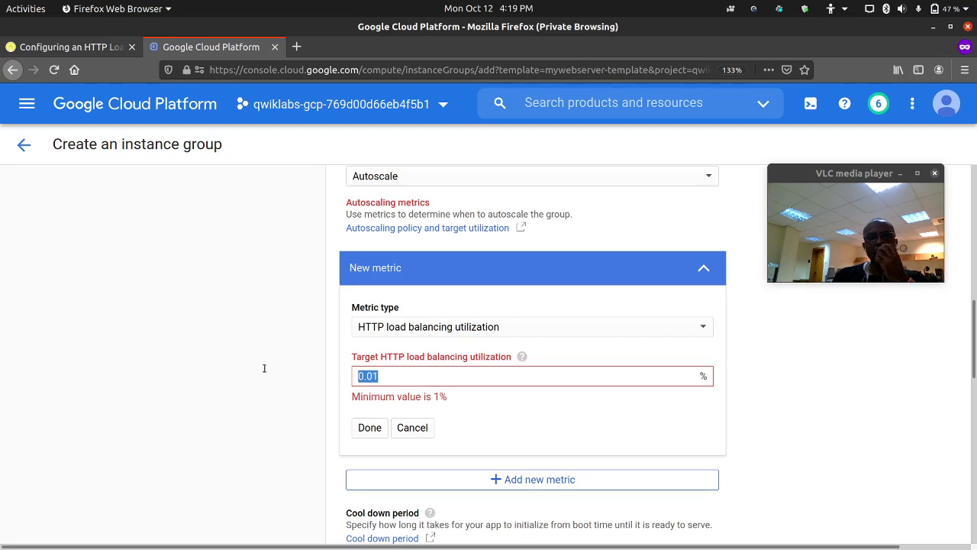
pyautogui.write('80')
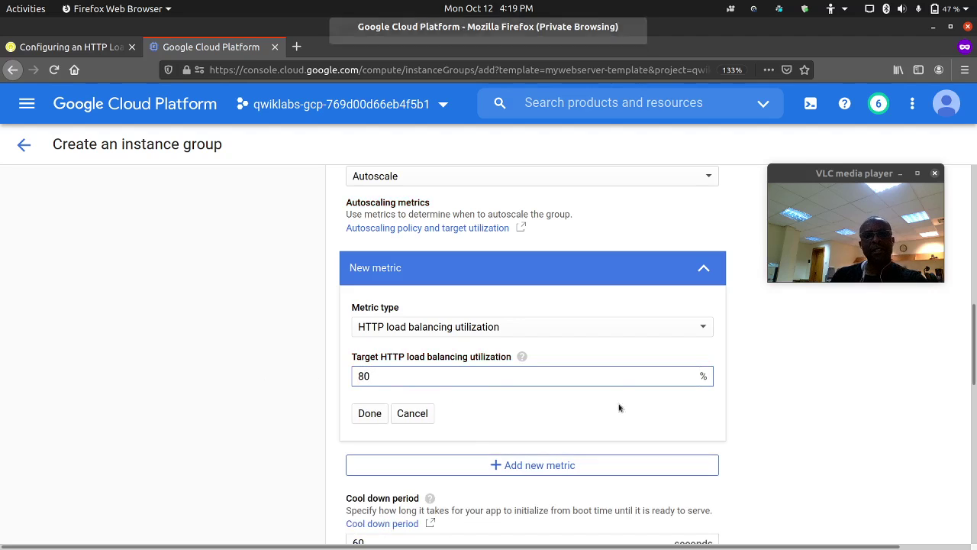
pyautogui.click(356, 414)
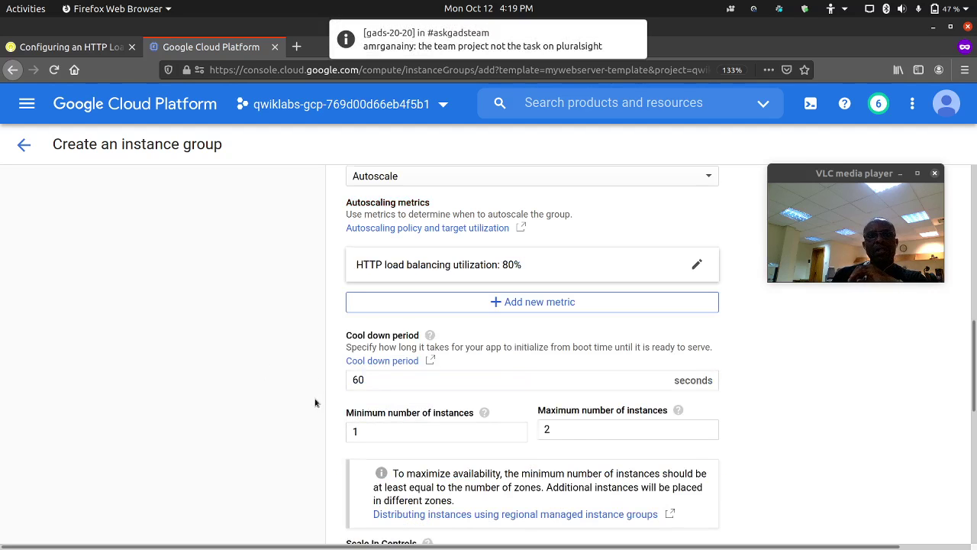
# Create the instance group and accept the notice about the incomplete autoscaling configuration.
pyautogui.scroll(-10, 315, 402)
pyautogui.click(369, 459)
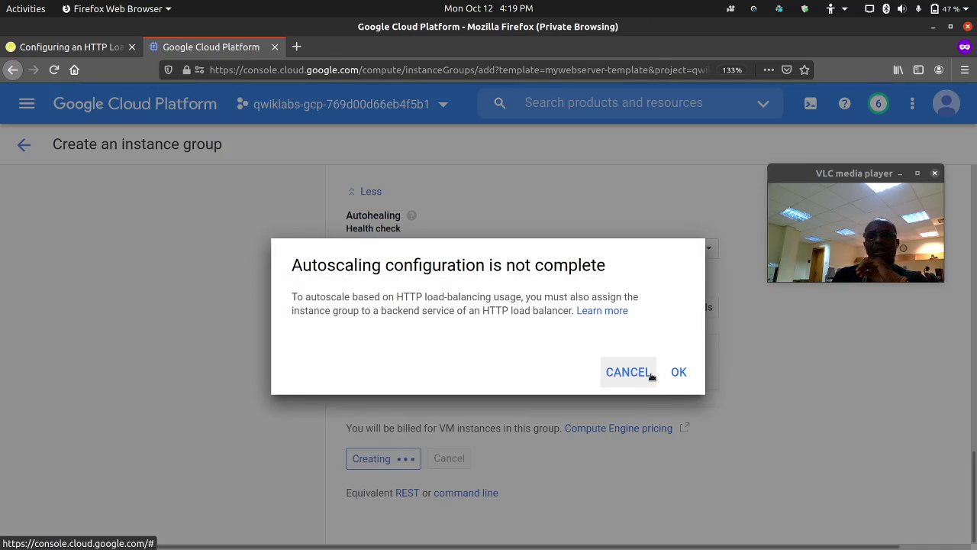
pyautogui.click(678, 372)
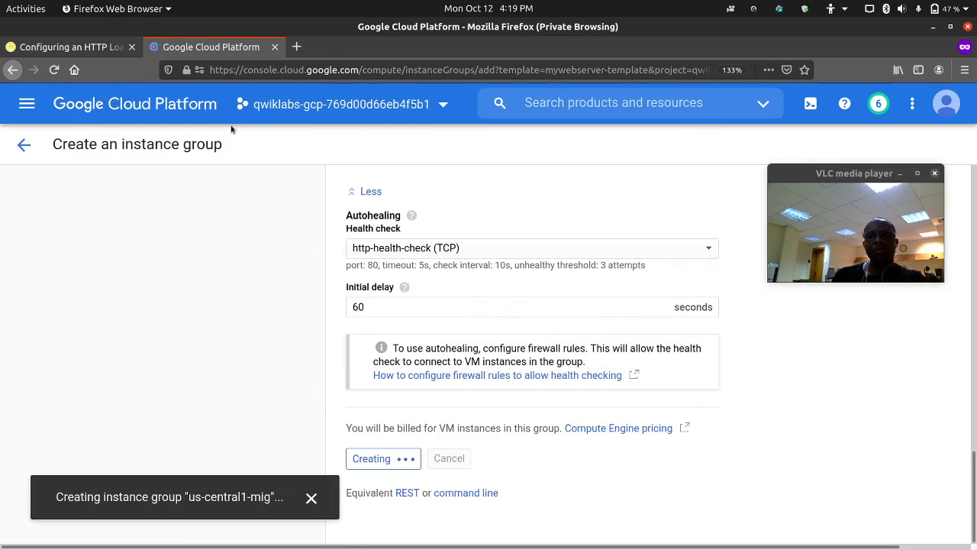
# Find the second instance group's property table in the lab instructions and copy the name europe-west1-mig.
pyautogui.click(106, 49)
pyautogui.scroll(-8, 344, 294)
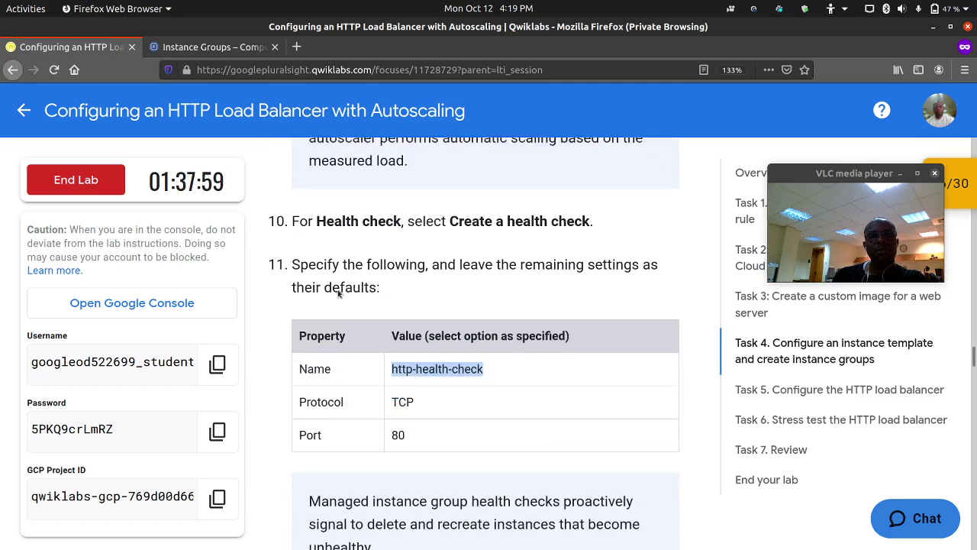
pyautogui.scroll(-4, 338, 292)
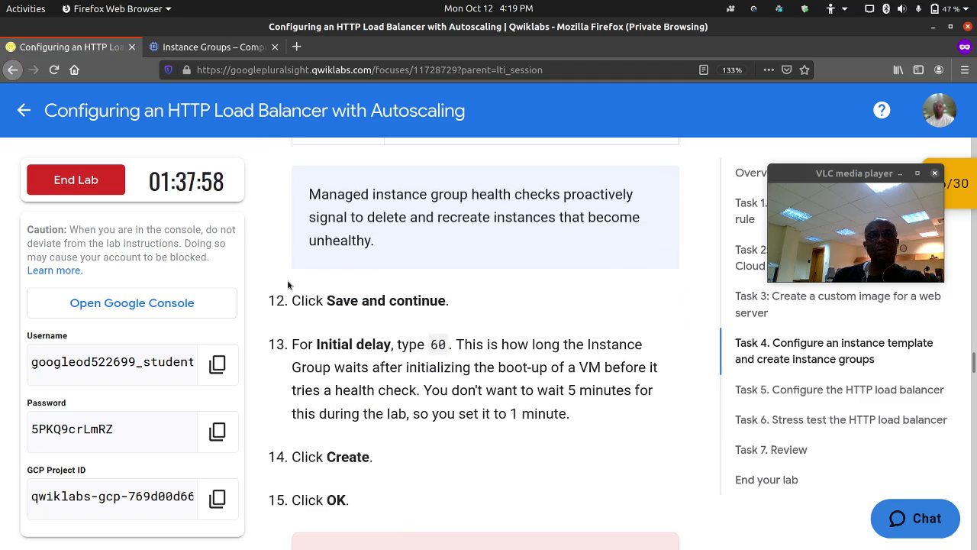
pyautogui.scroll(-4, 289, 284)
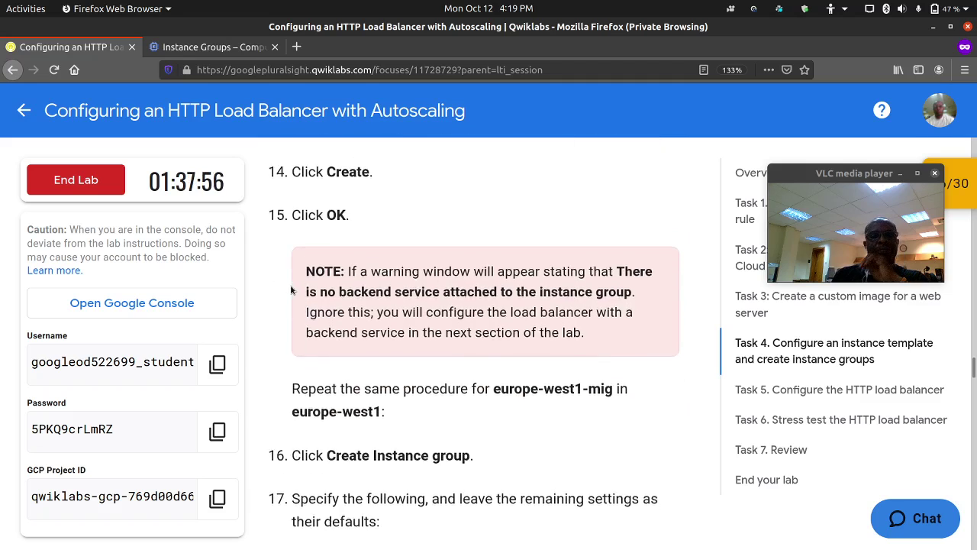
pyautogui.scroll(-3, 290, 284)
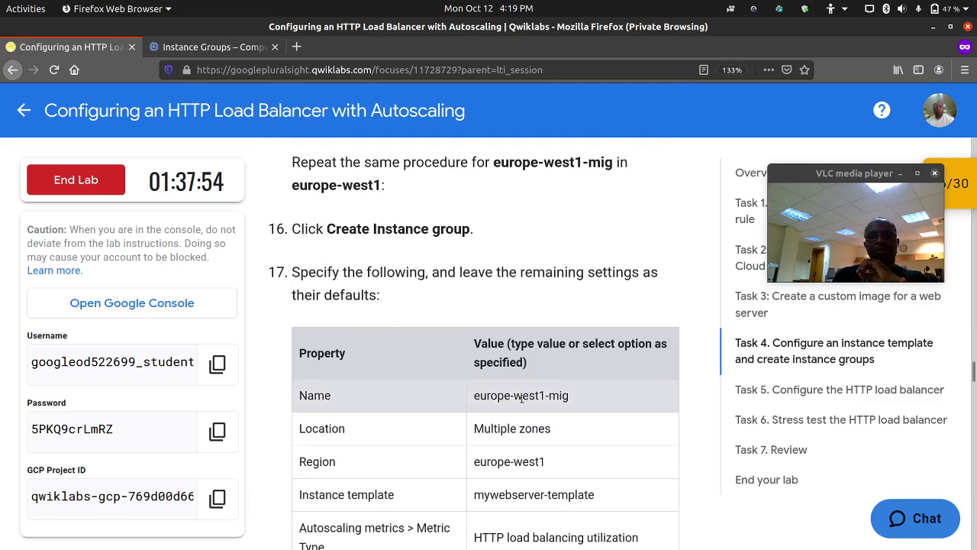
pyautogui.doubleClick(522, 398)
pyautogui.tripleClick(521, 398)
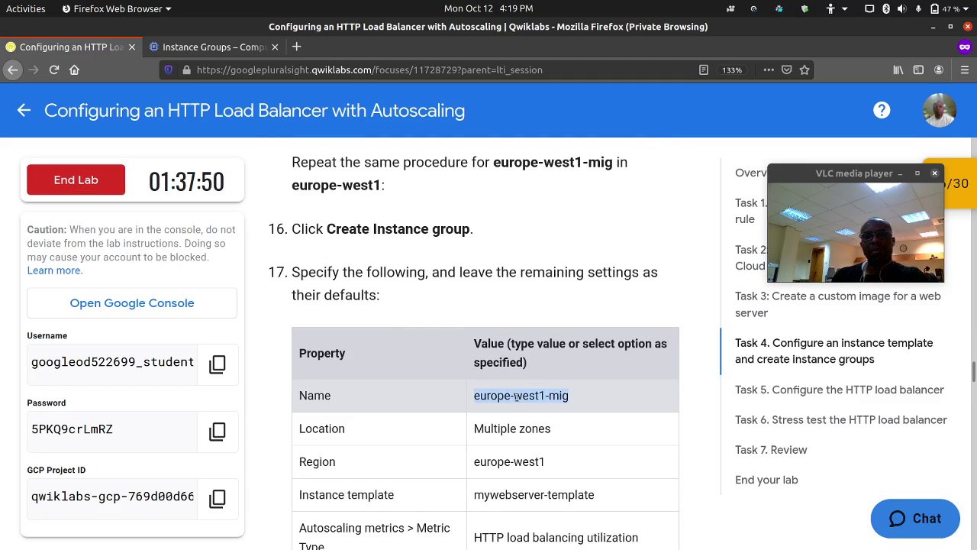
# Start creating an instance group from mywebserver-template in the Compute Engine instance templates list.
pyautogui.click(218, 49)
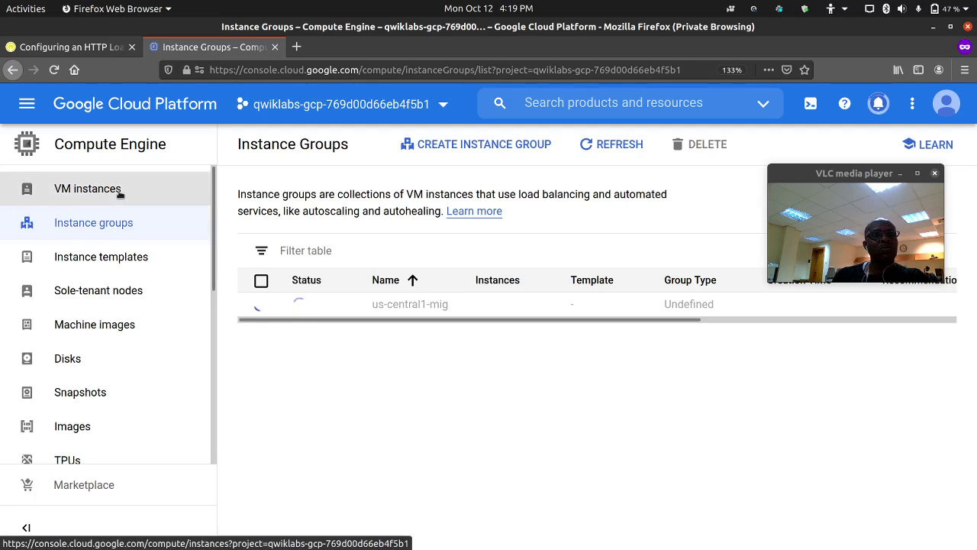
pyautogui.click(133, 258)
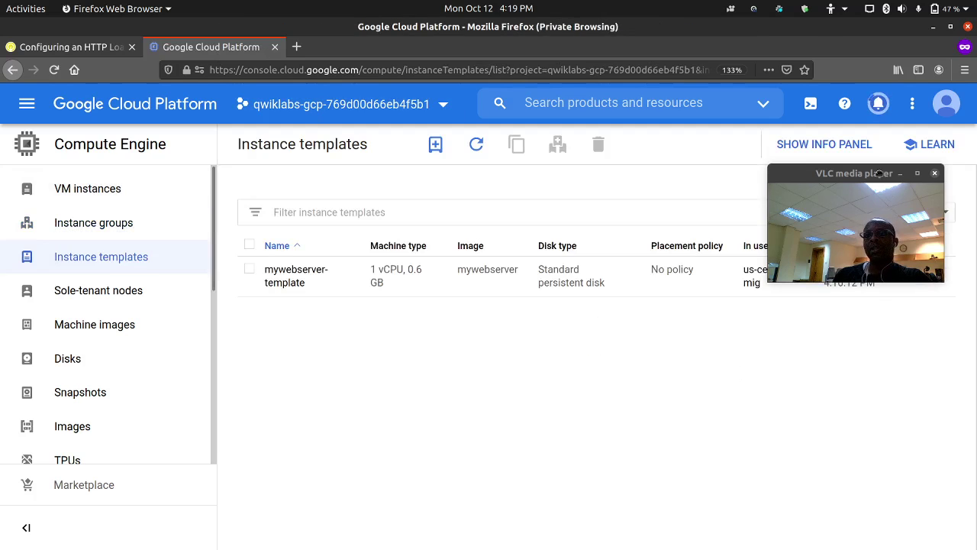
pyautogui.moveTo(885, 174); pyautogui.dragTo(649, 295)
pyautogui.click(941, 273)
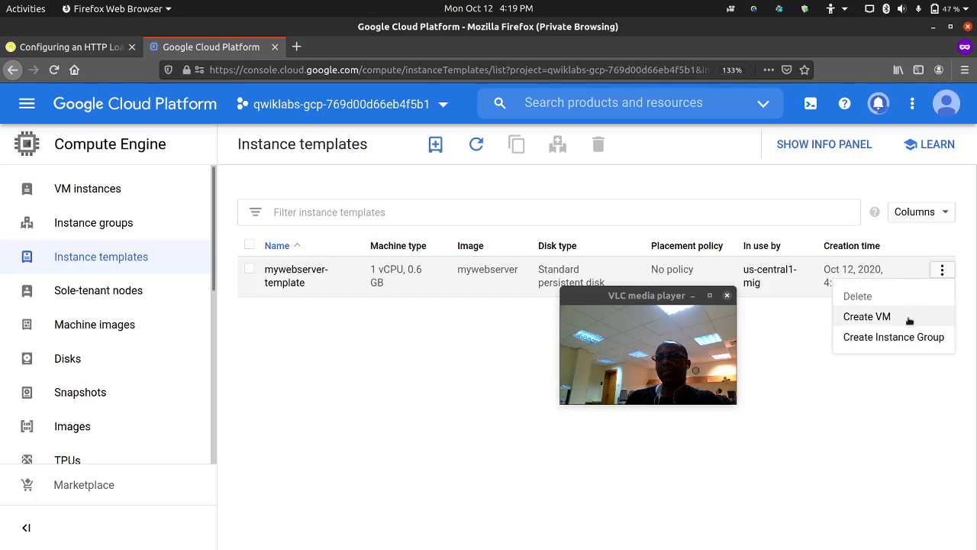
pyautogui.click(895, 335)
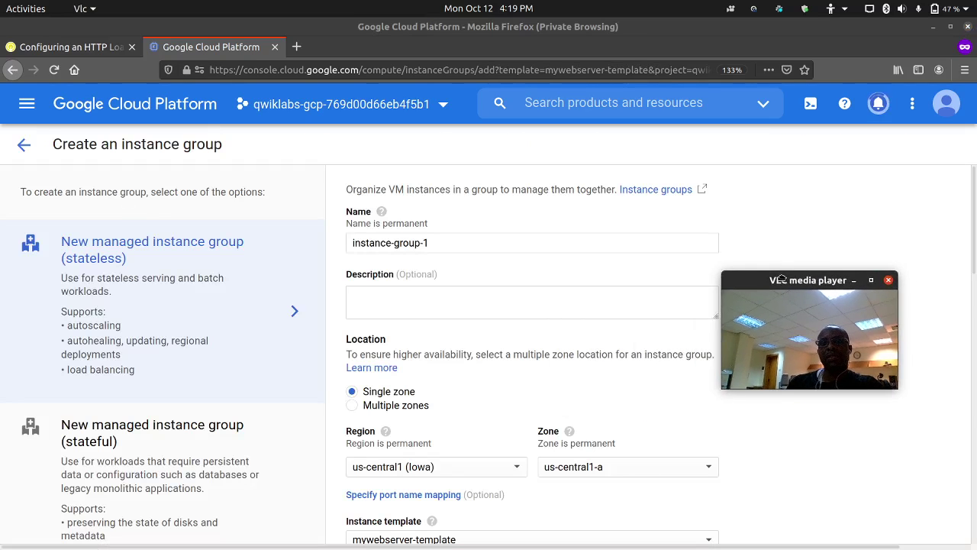
# Name the new instance group europe-west1-mig, moving the media player window clear of the form.
pyautogui.moveTo(622, 296); pyautogui.dragTo(816, 218)
pyautogui.tripleClick(475, 239)
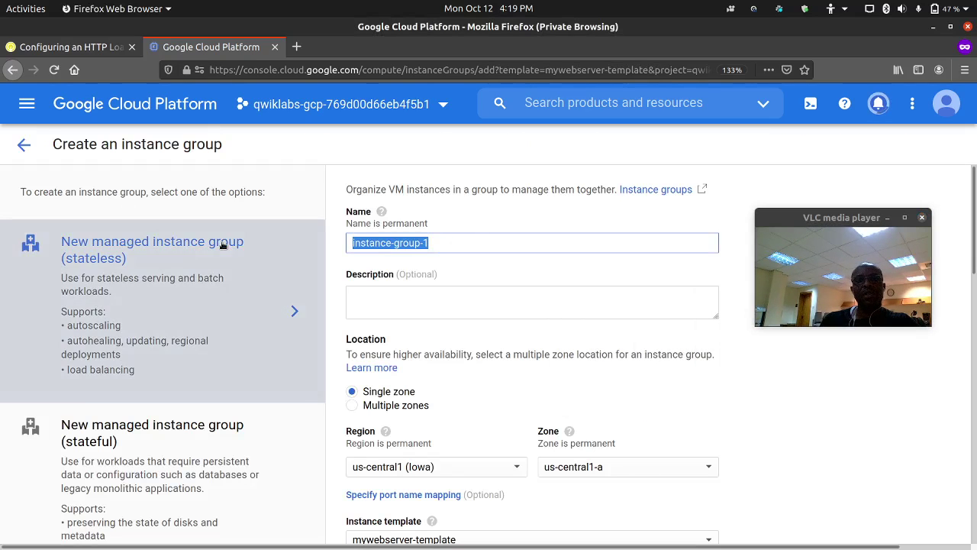
pyautogui.write('europe-west1-mig')
# Check the lab's location settings and set the instance group to multiple zones in region europe-west1.
pyautogui.scroll(-3, 310, 336)
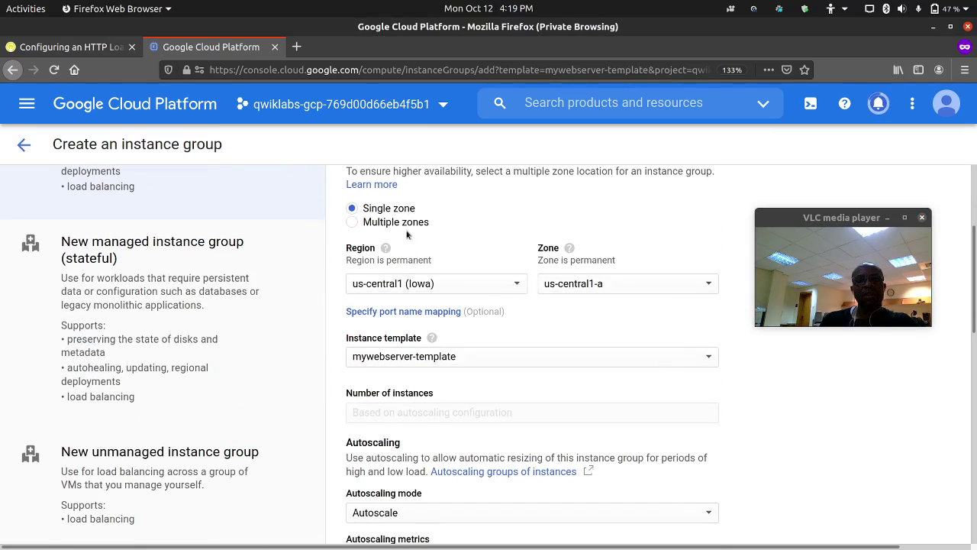
pyautogui.click(105, 49)
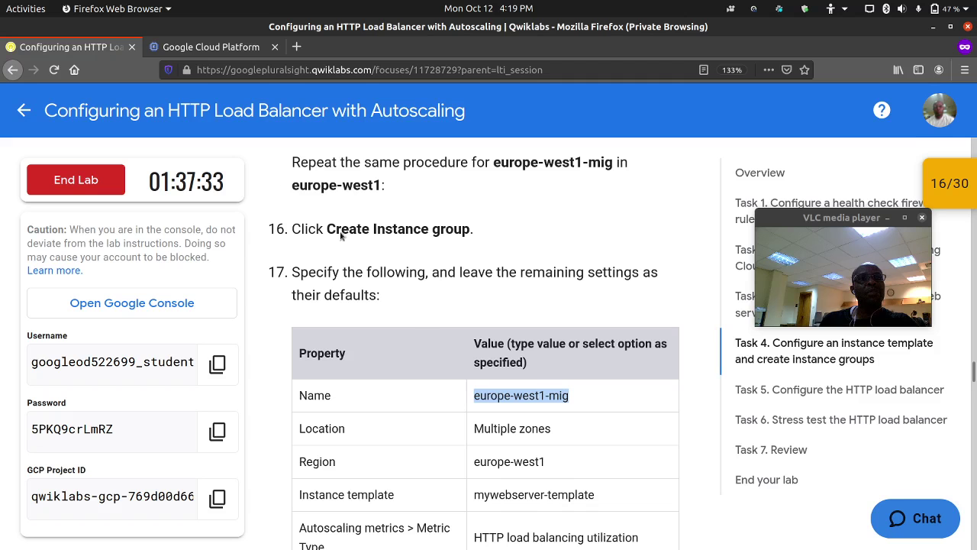
pyautogui.scroll(-3, 472, 322)
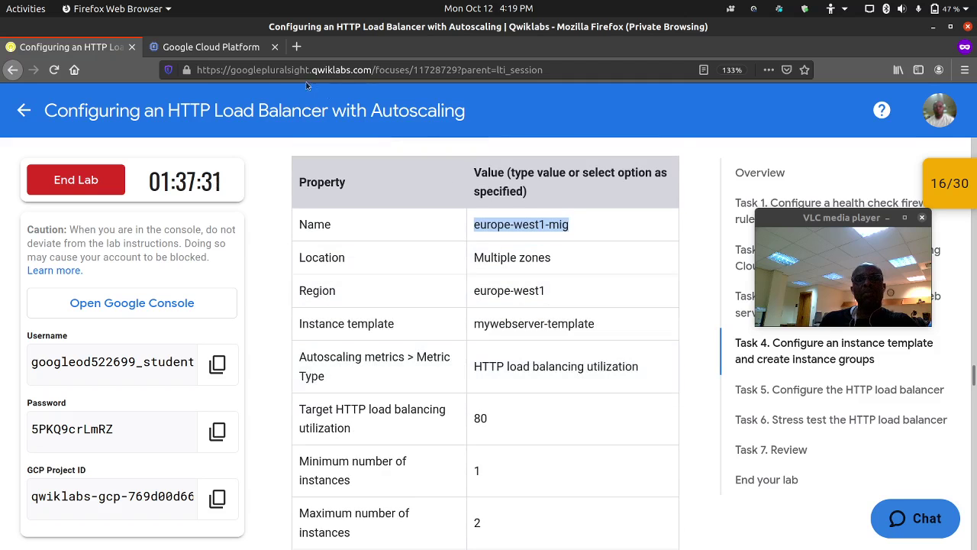
pyautogui.click(211, 47)
pyautogui.click(410, 223)
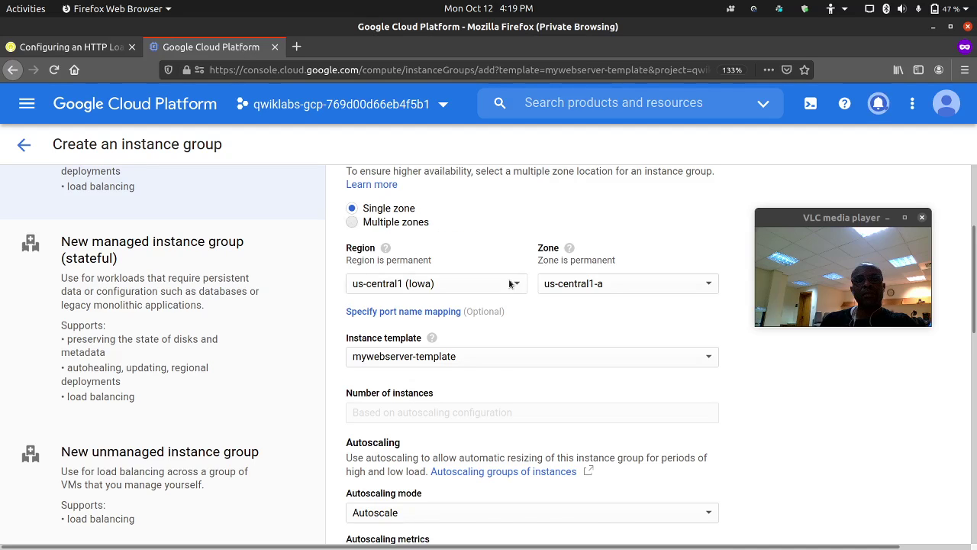
pyautogui.click(493, 299)
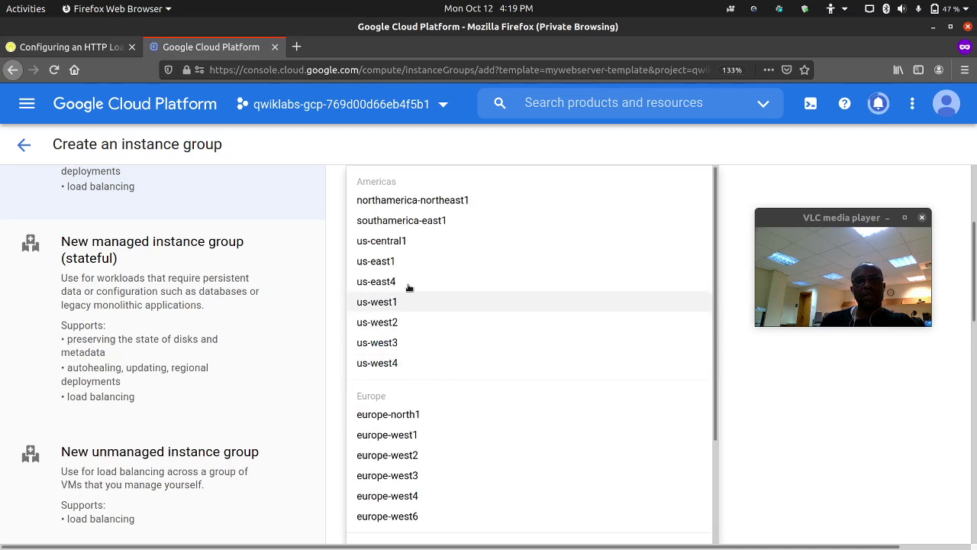
pyautogui.click(405, 435)
# Check the lab's metric settings and change the default autoscaling metric to HTTP load balancing utilization with an 80% target.
pyautogui.scroll(-3, 404, 366)
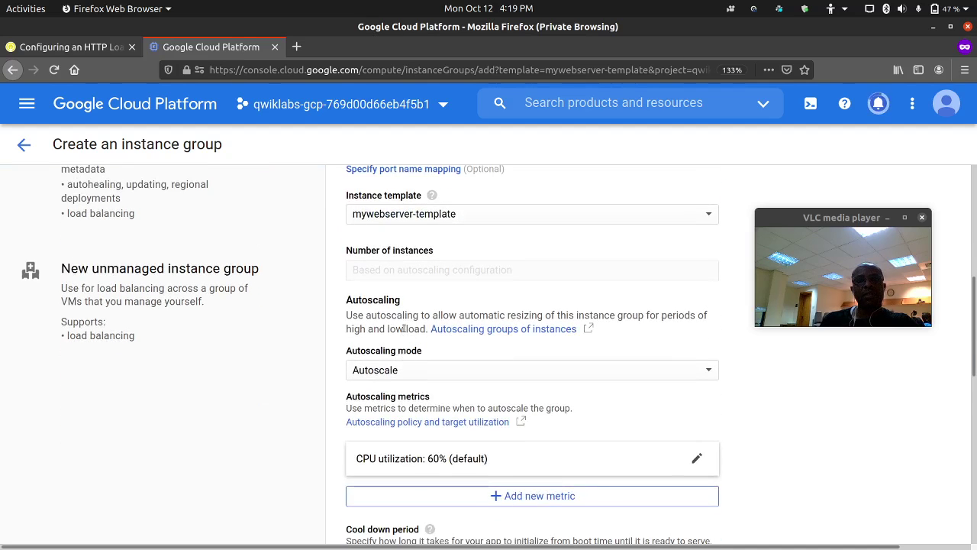
pyautogui.scroll(-2, 420, 343)
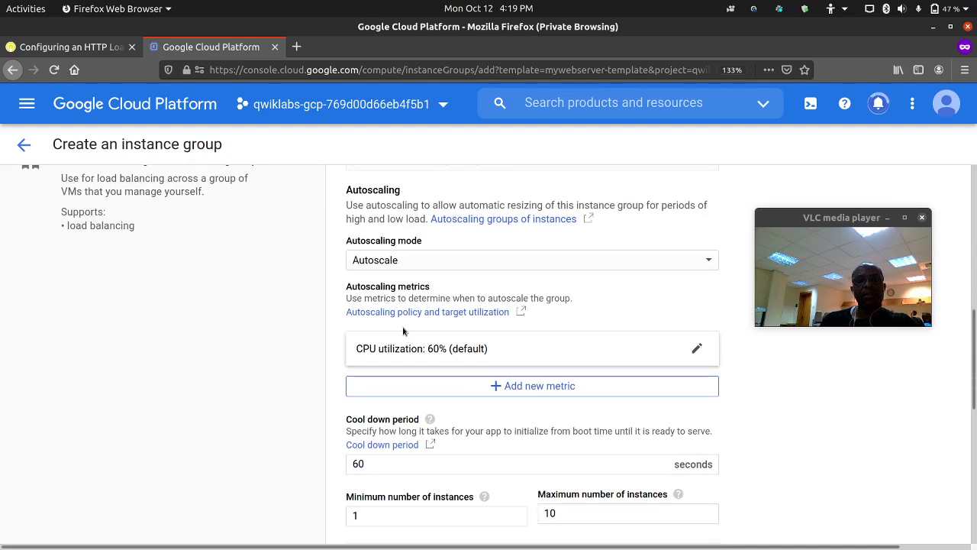
pyautogui.click(46, 49)
pyautogui.scroll(-2, 399, 267)
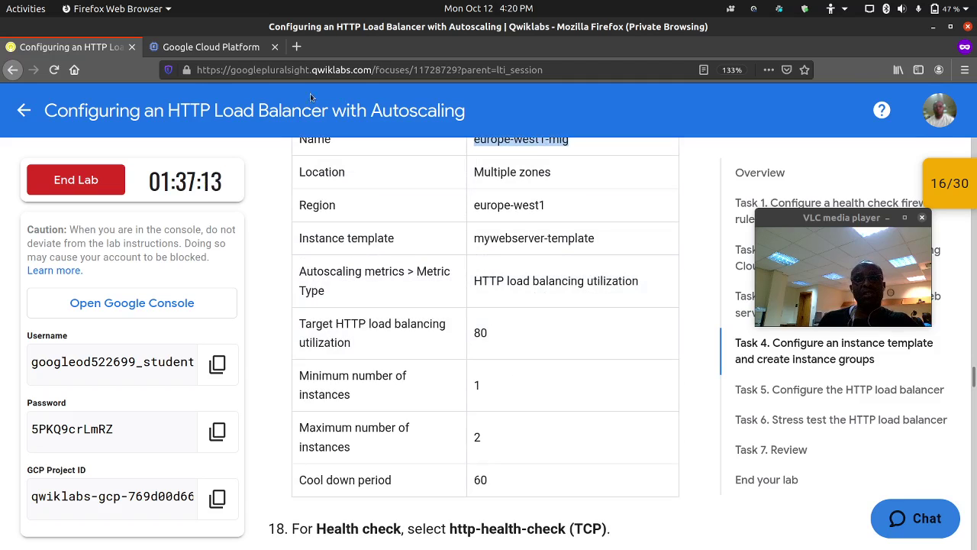
pyautogui.click(213, 47)
pyautogui.click(501, 351)
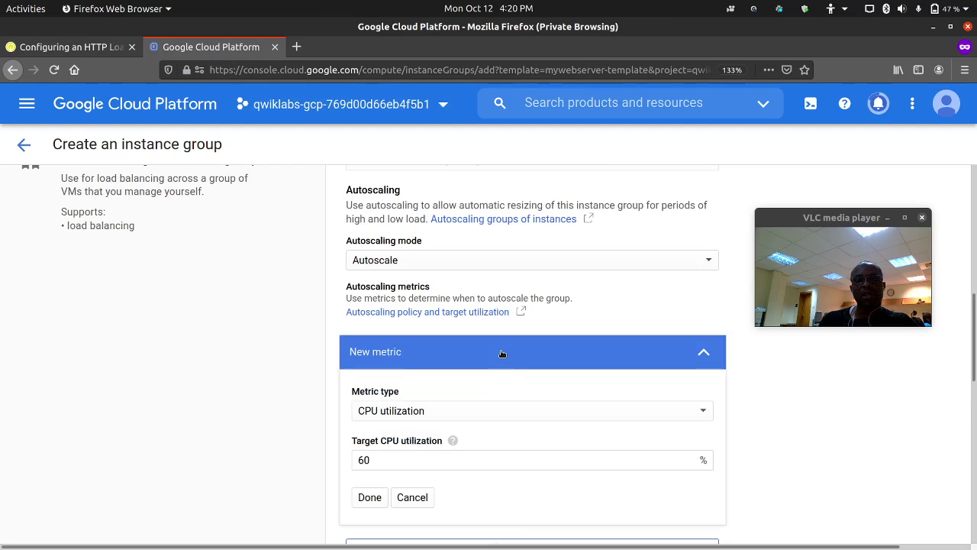
pyautogui.click(438, 407)
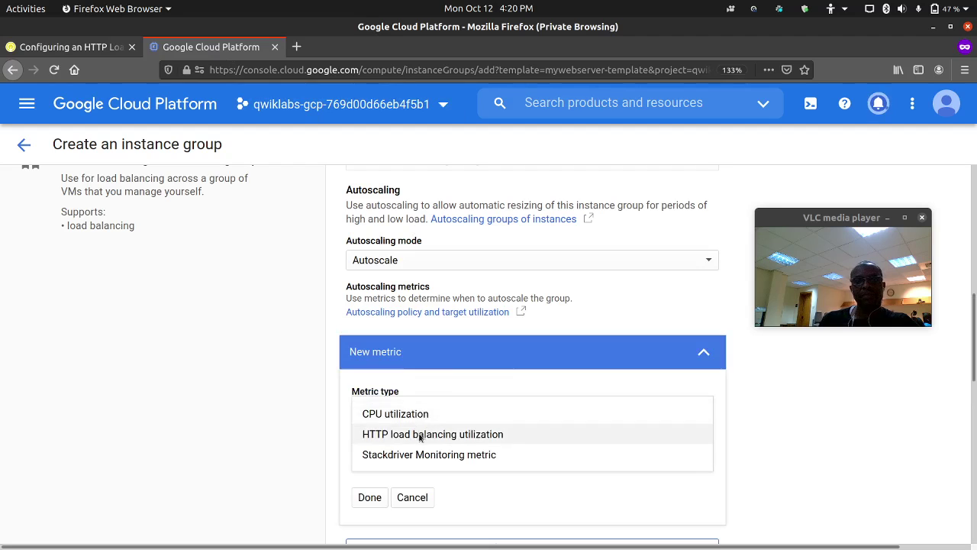
pyautogui.click(420, 435)
pyautogui.click(454, 451)
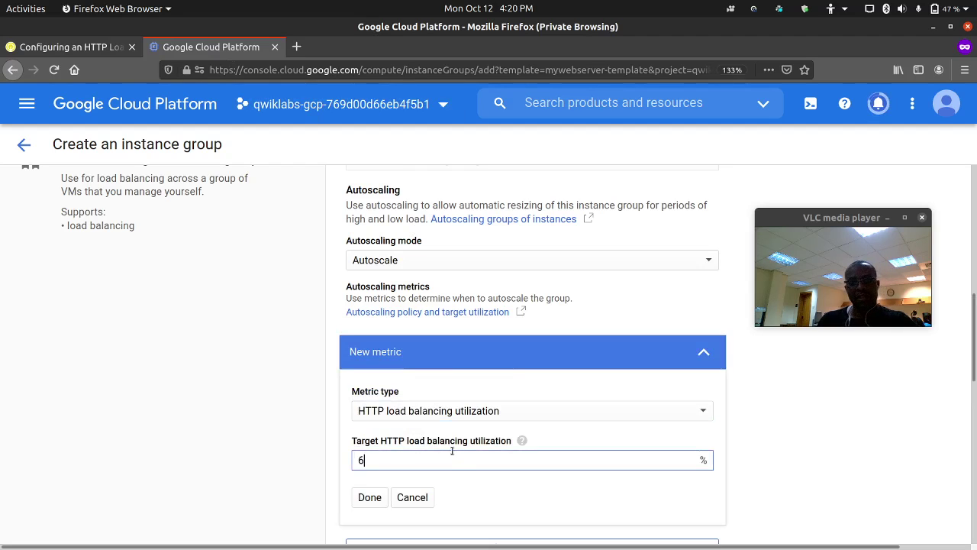
pyautogui.write('80')
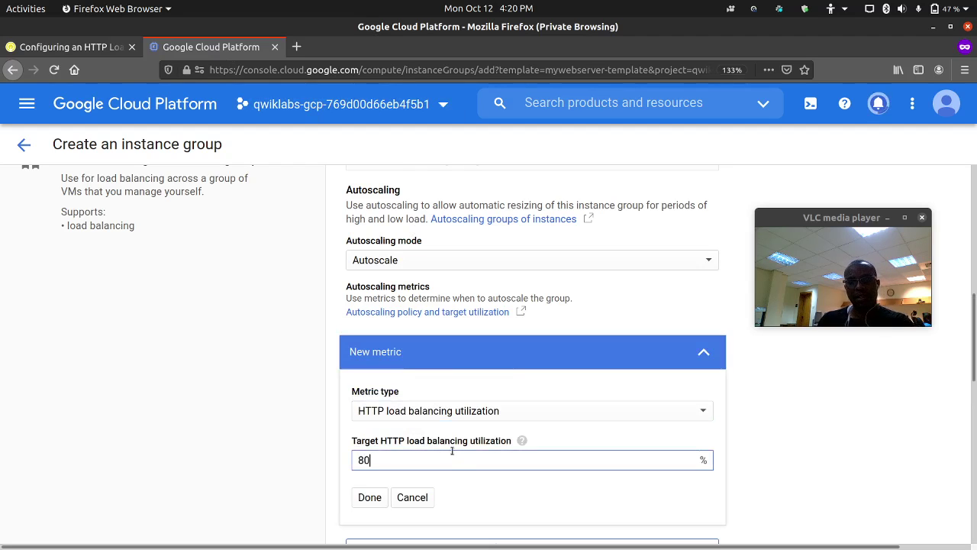
pyautogui.click(371, 497)
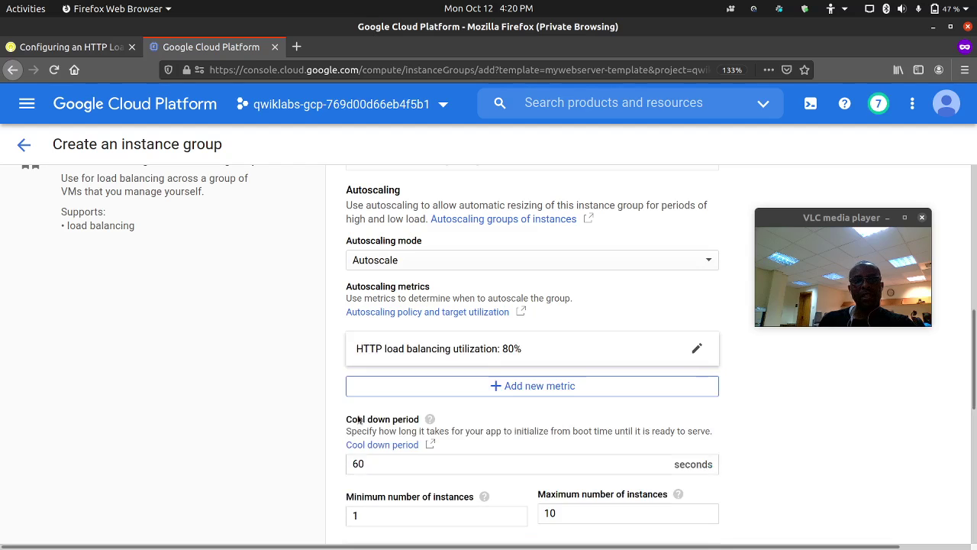
# Check the instance limits in the lab table and set the maximum number of instances to 2.
pyautogui.scroll(-4, 315, 242)
pyautogui.click(65, 47)
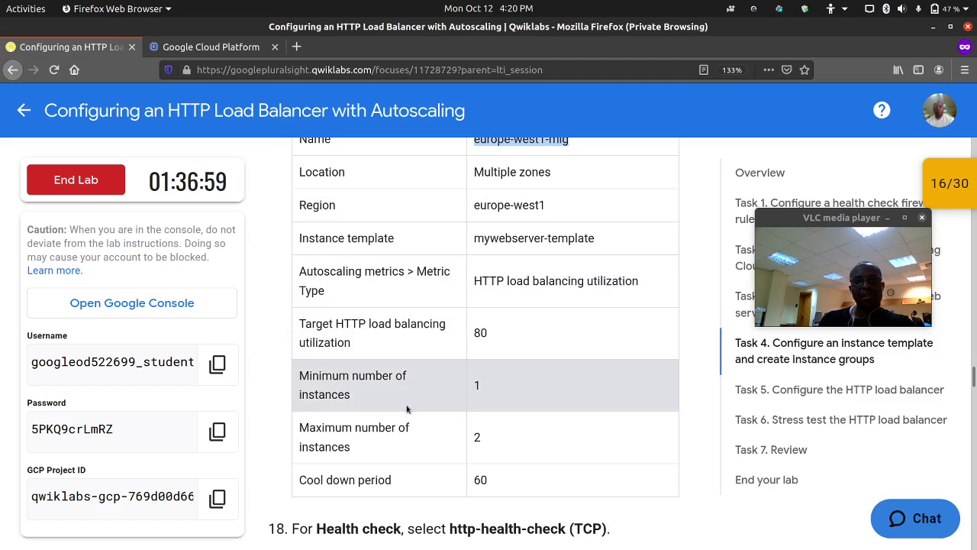
pyautogui.click(212, 46)
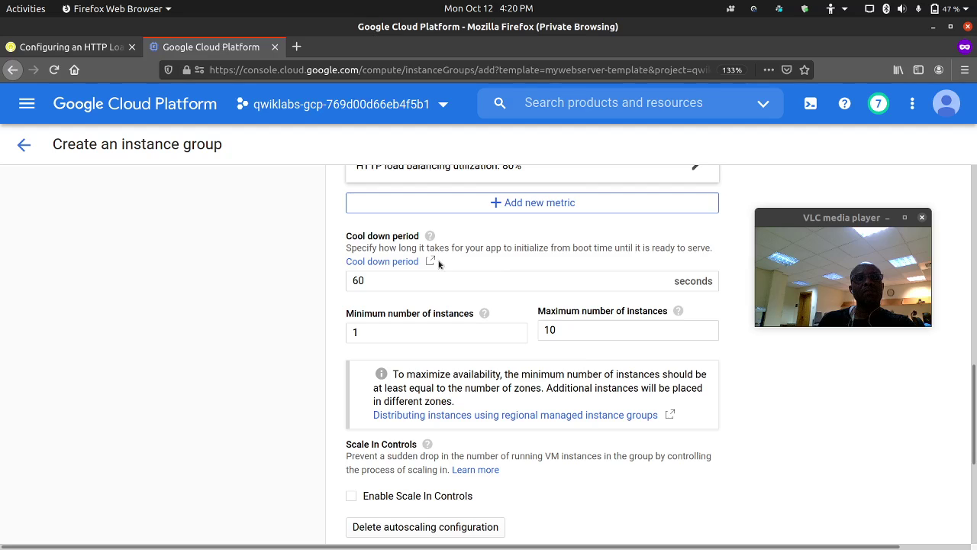
pyautogui.click(574, 328)
pyautogui.doubleClick(575, 329)
pyautogui.write('2')
pyautogui.moveTo(485, 314)
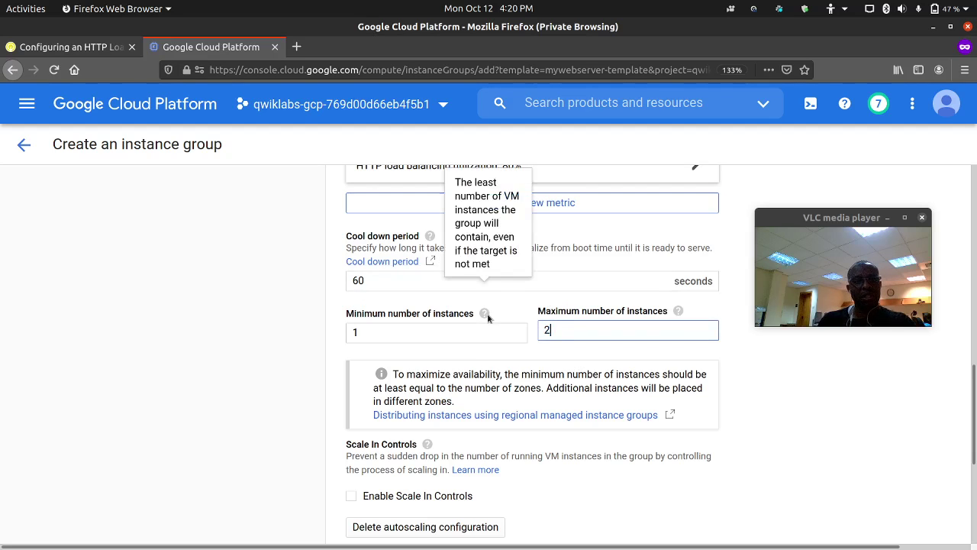
# Look up the required health check in the lab and look for http-health-check (TCP) among the autohealing options.
pyautogui.scroll(-5, 294, 382)
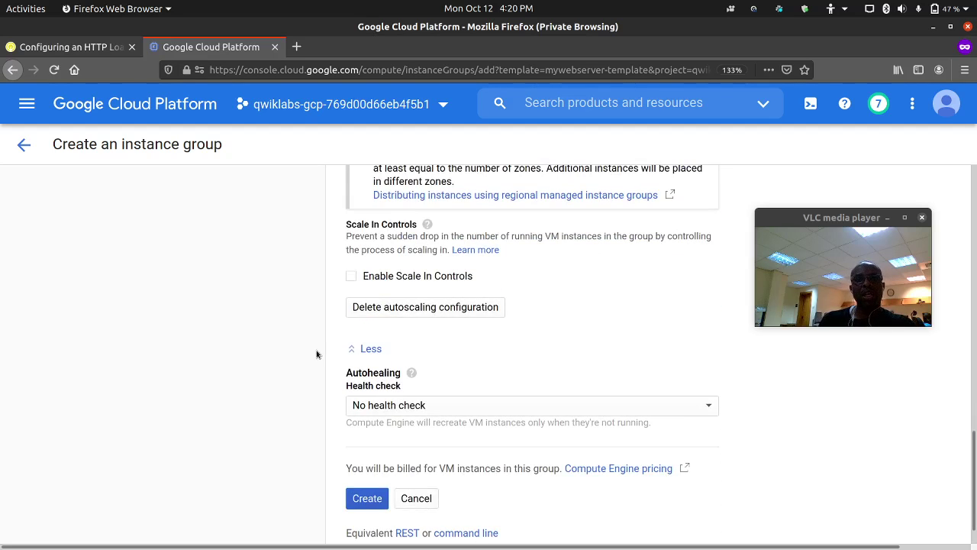
pyautogui.scroll(-1, 317, 354)
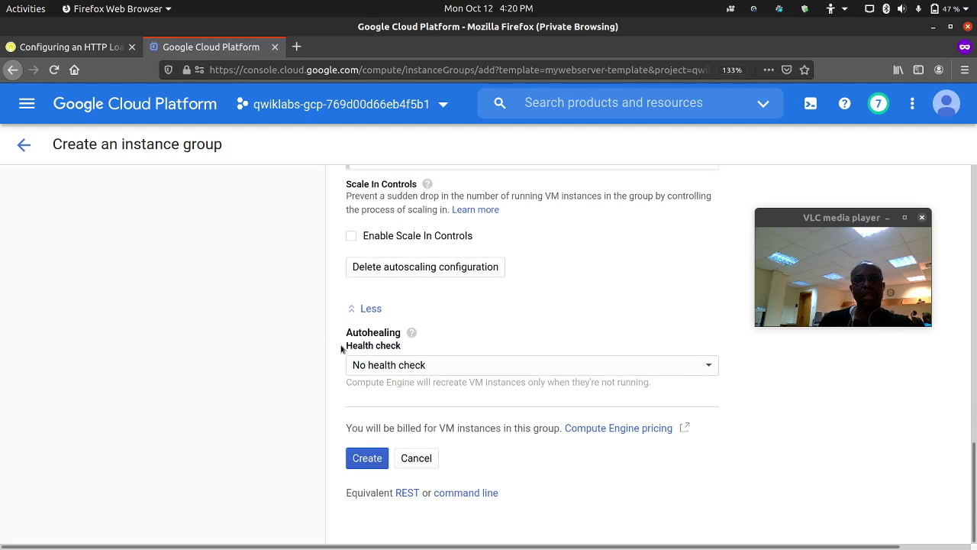
pyautogui.click(109, 52)
pyautogui.scroll(-5, 382, 300)
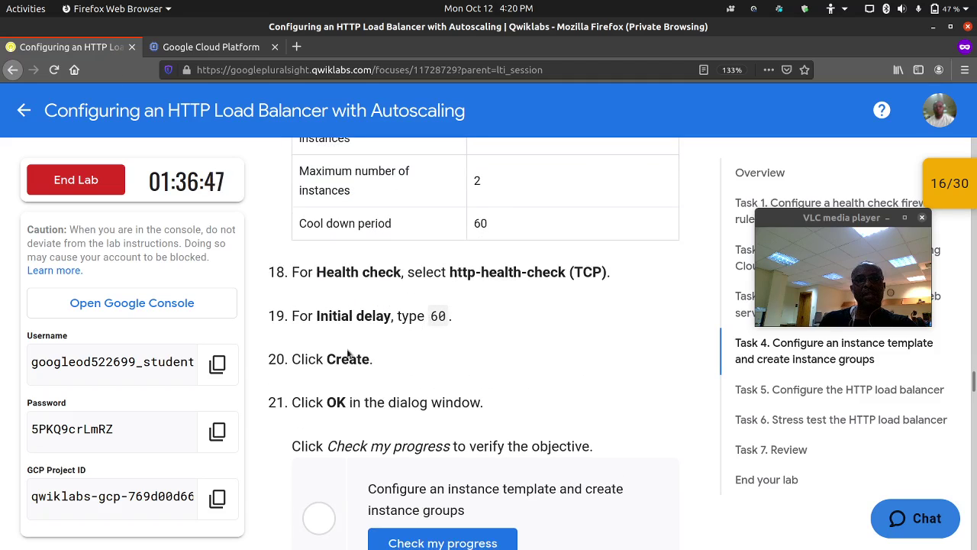
pyautogui.click(241, 54)
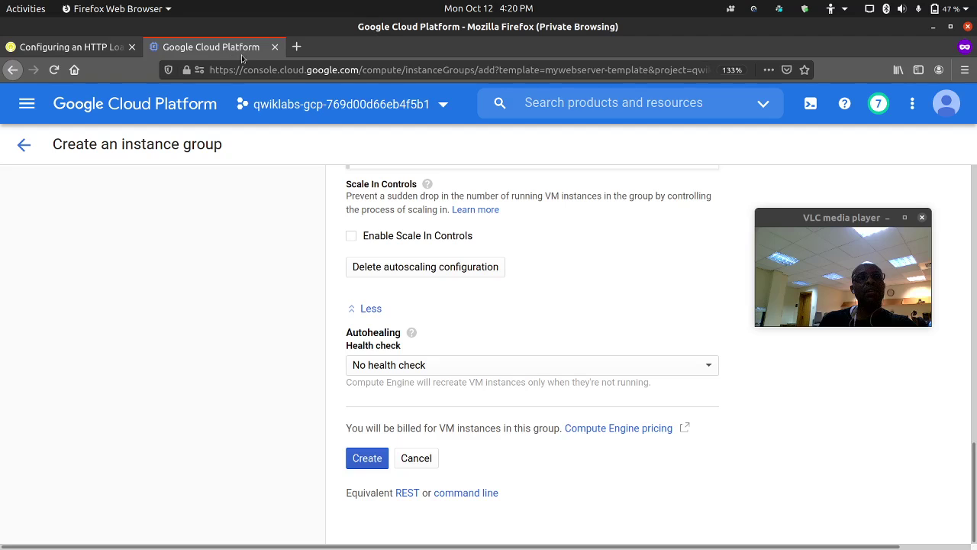
pyautogui.click(429, 362)
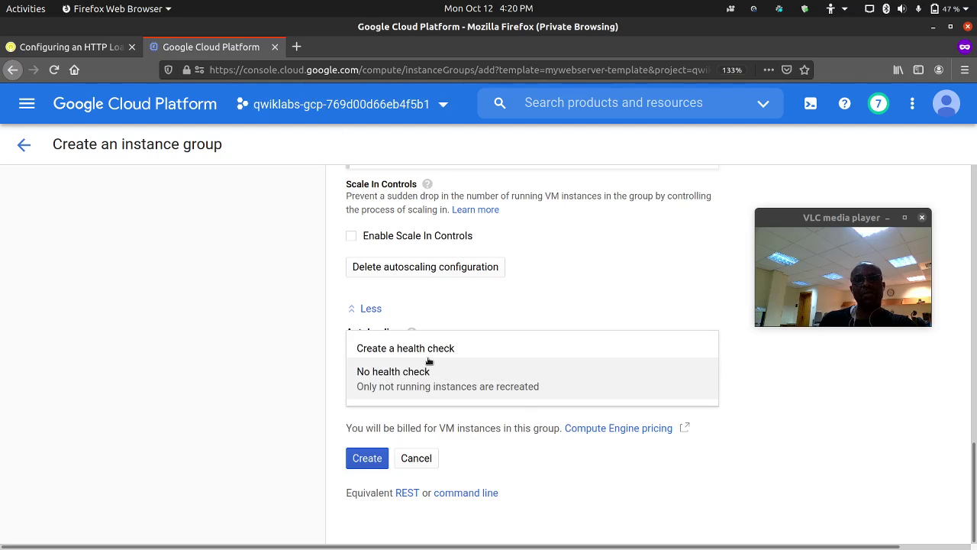
pyautogui.click(318, 372)
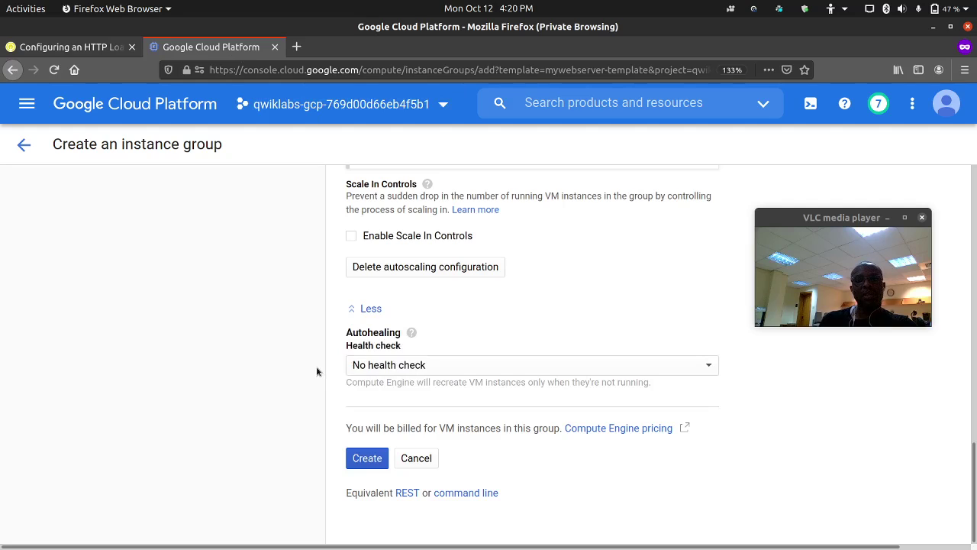
pyautogui.click(544, 368)
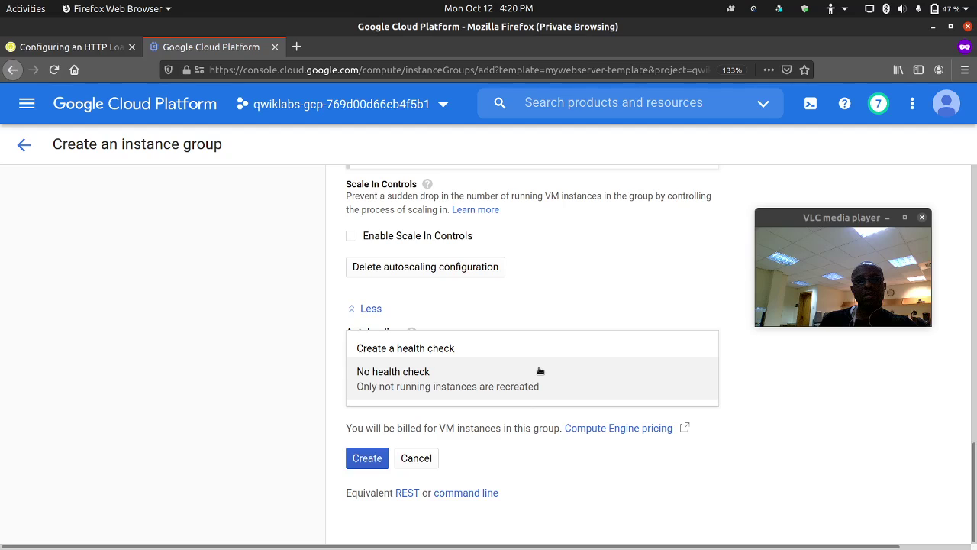
pyautogui.click(331, 358)
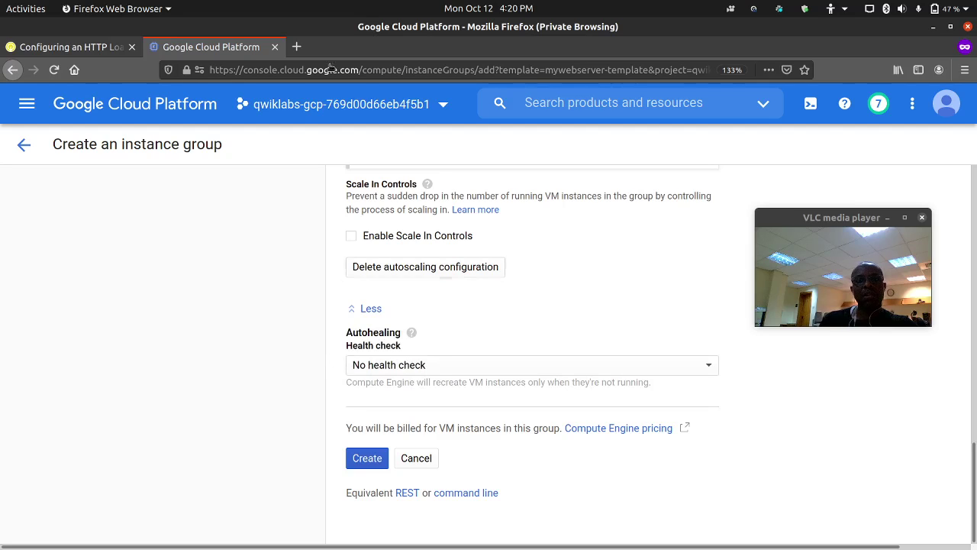
# Review the instance group's settings back up to its name and reload the creation page.
pyautogui.scroll(10, 328, 271)
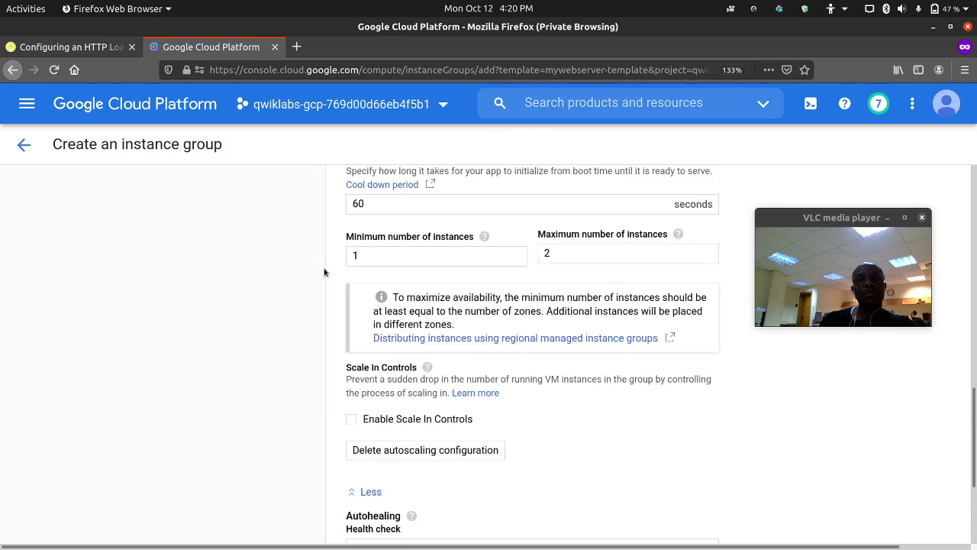
pyautogui.scroll(5, 326, 269)
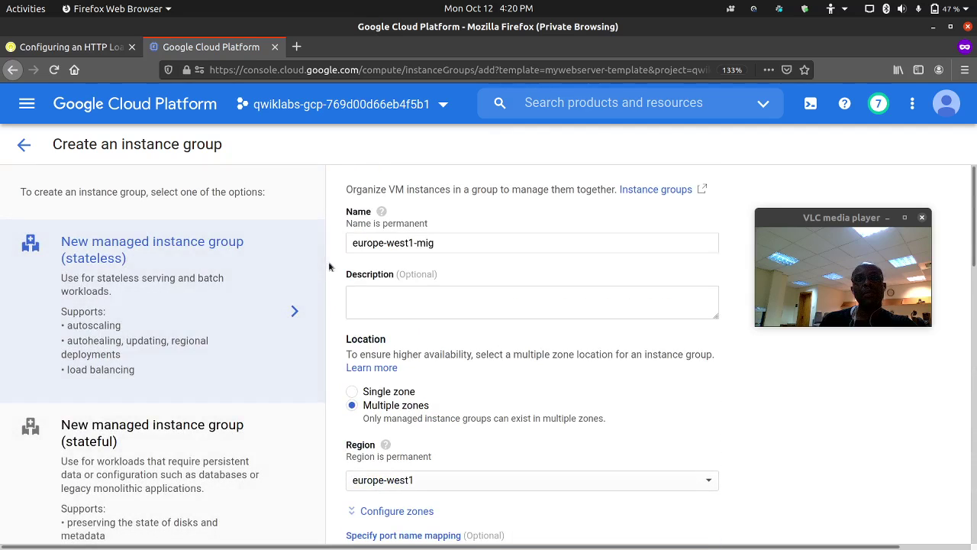
pyautogui.click(54, 69)
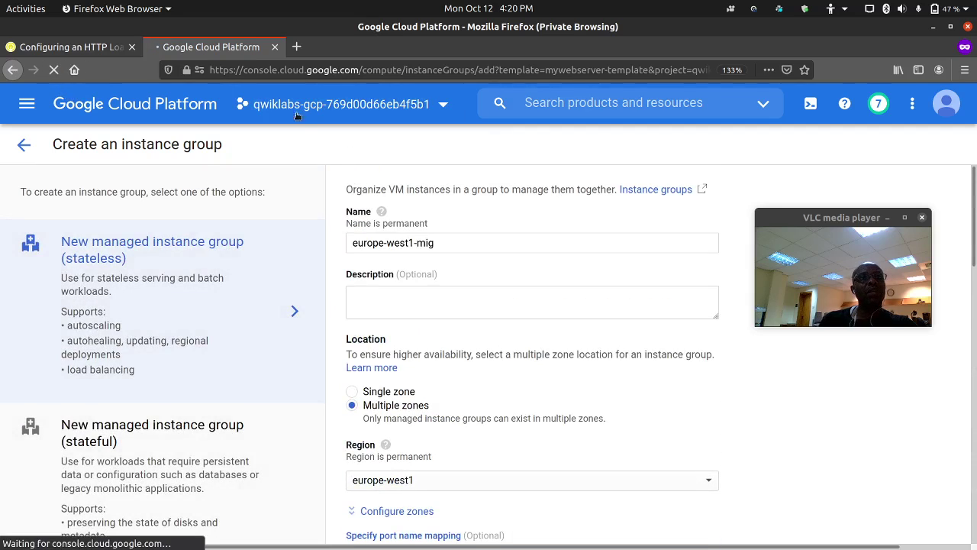
# Read the remaining lab instructions on creating the group, checking progress and verifying the backends.
pyautogui.click(110, 52)
pyautogui.scroll(-3, 421, 297)
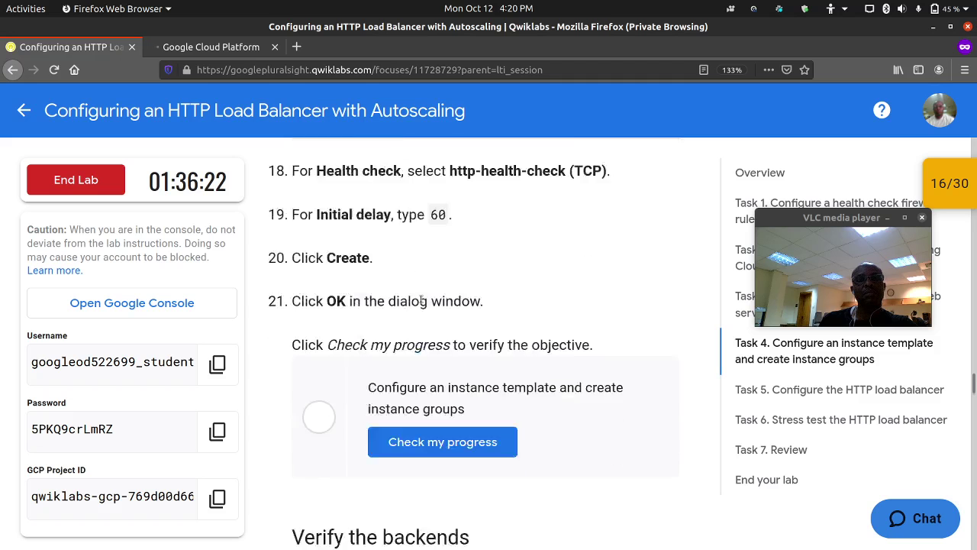
pyautogui.scroll(-3, 330, 298)
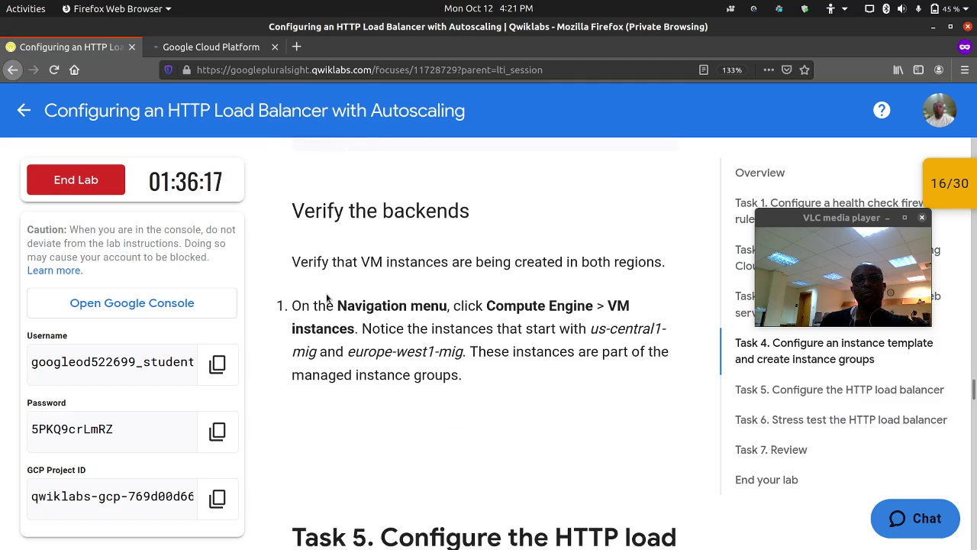
pyautogui.scroll(-2, 339, 292)
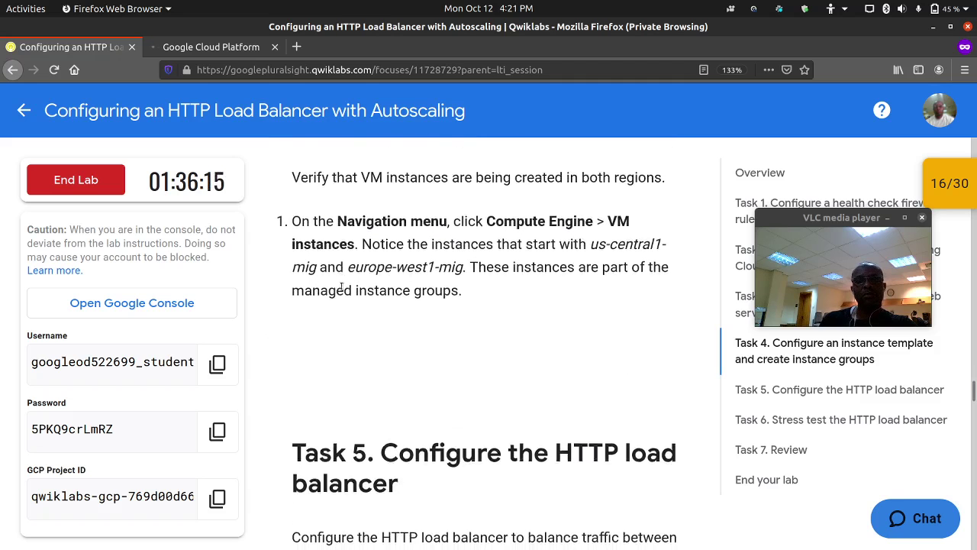
# Name the instance group europe-west1-mig and set its location to multiple zones in the europe-west1 region.
pyautogui.scroll(3, 341, 288)
pyautogui.scroll(4, 342, 289)
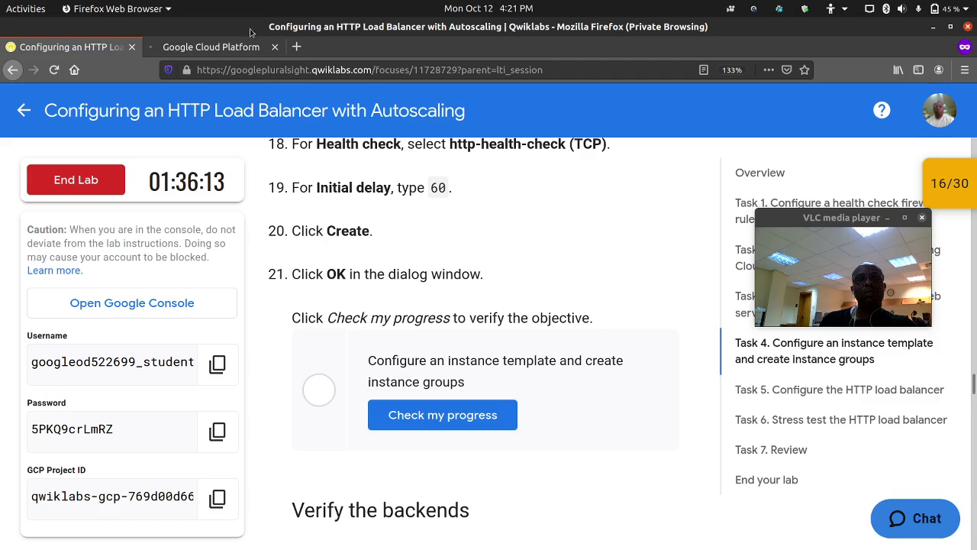
pyautogui.click(226, 47)
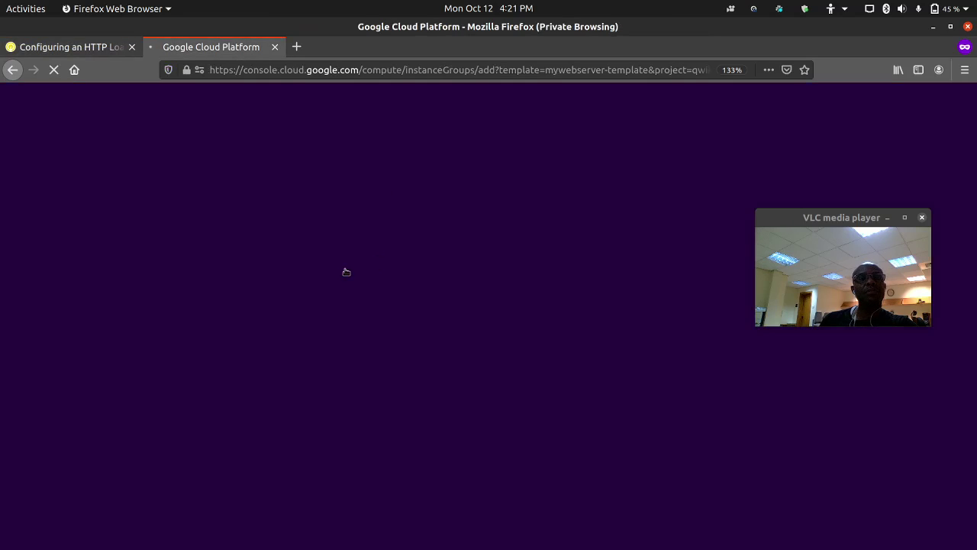
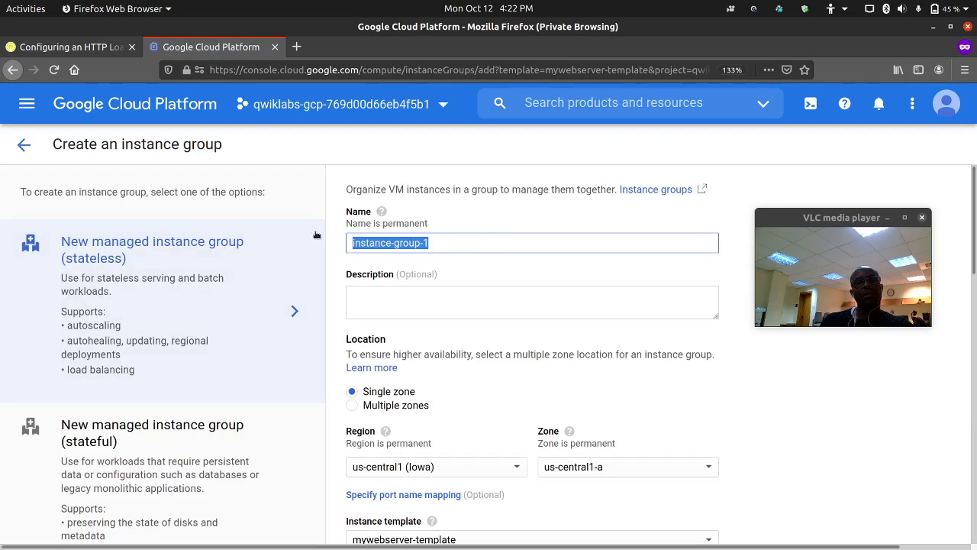
pyautogui.write('europe-west1-mig')
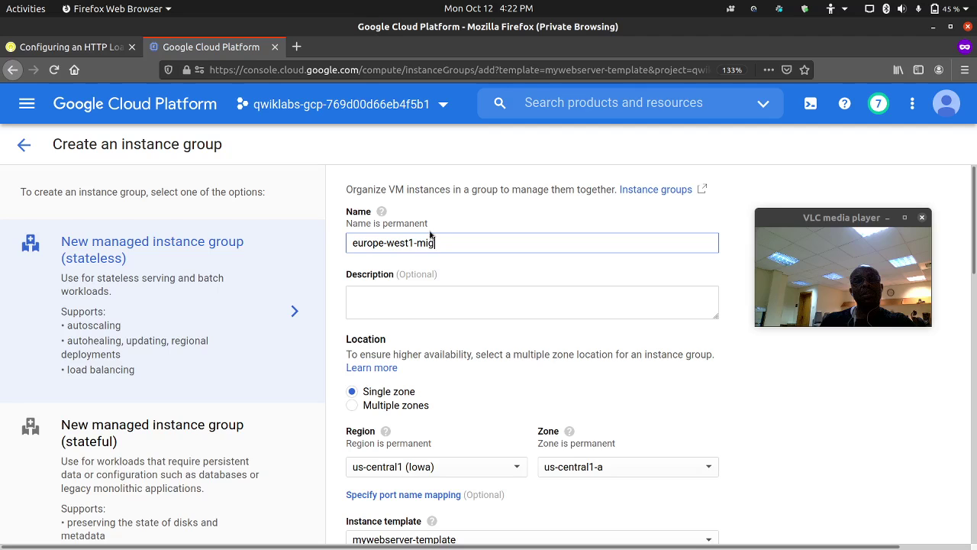
pyautogui.scroll(-5, 430, 234)
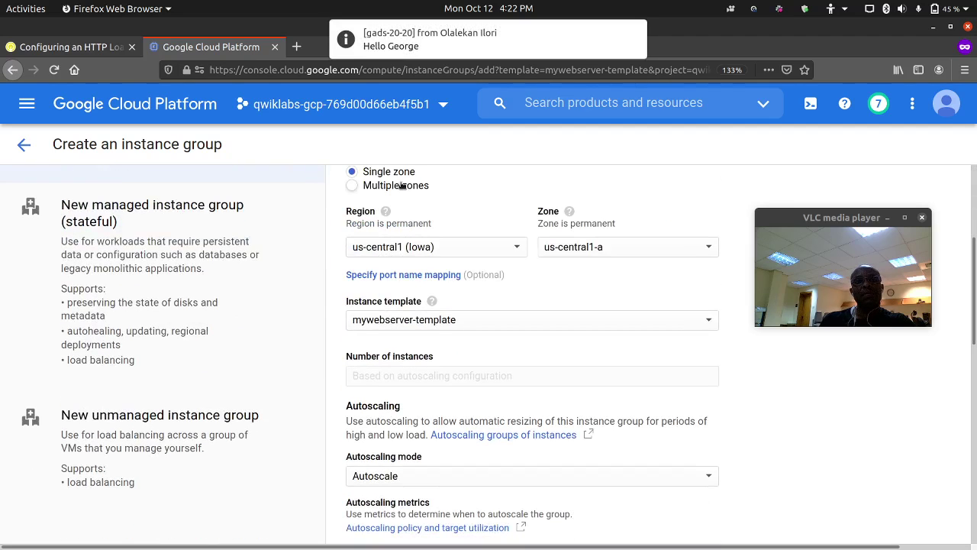
pyautogui.click(402, 186)
pyautogui.click(421, 262)
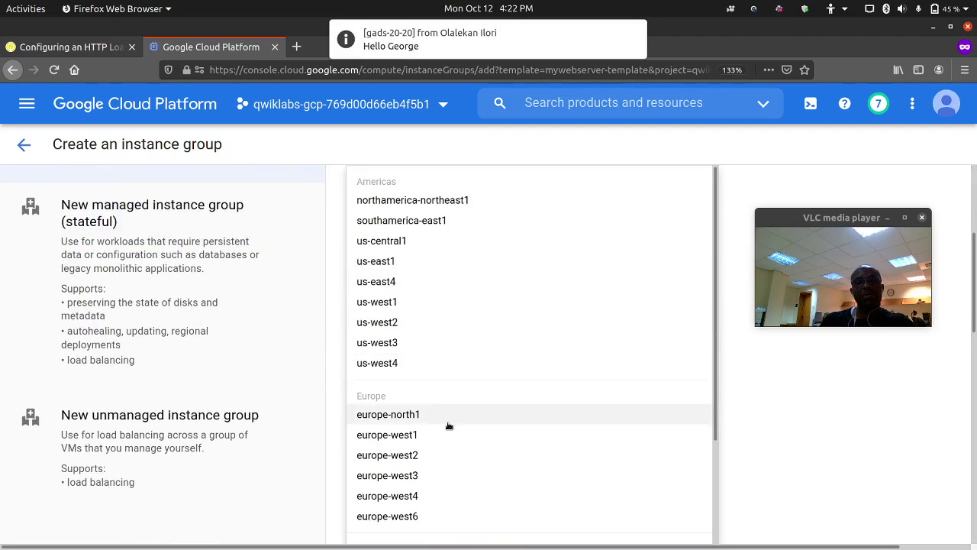
pyautogui.click(423, 435)
# Change the default CPU autoscaling metric to HTTP load balancing utilization with a target of 80%.
pyautogui.scroll(-5, 436, 388)
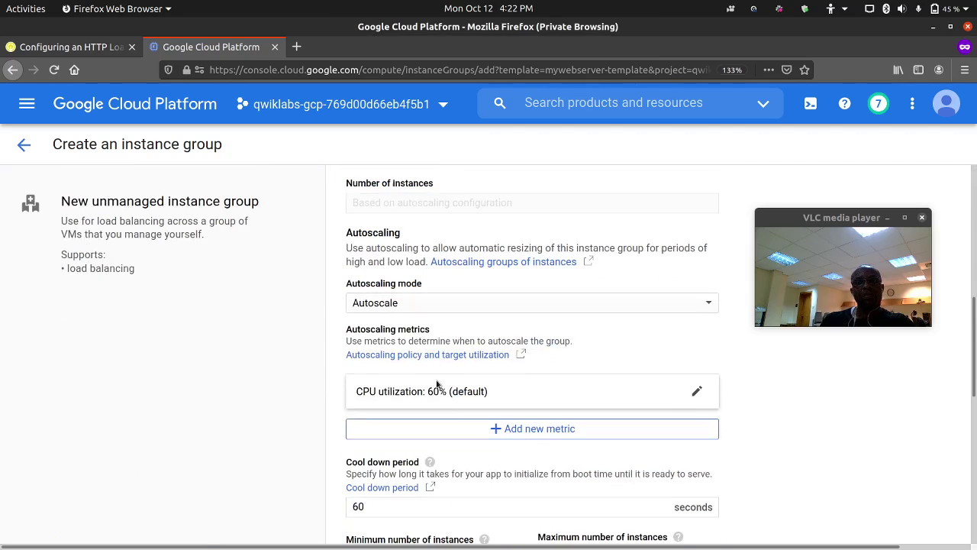
pyautogui.click(435, 387)
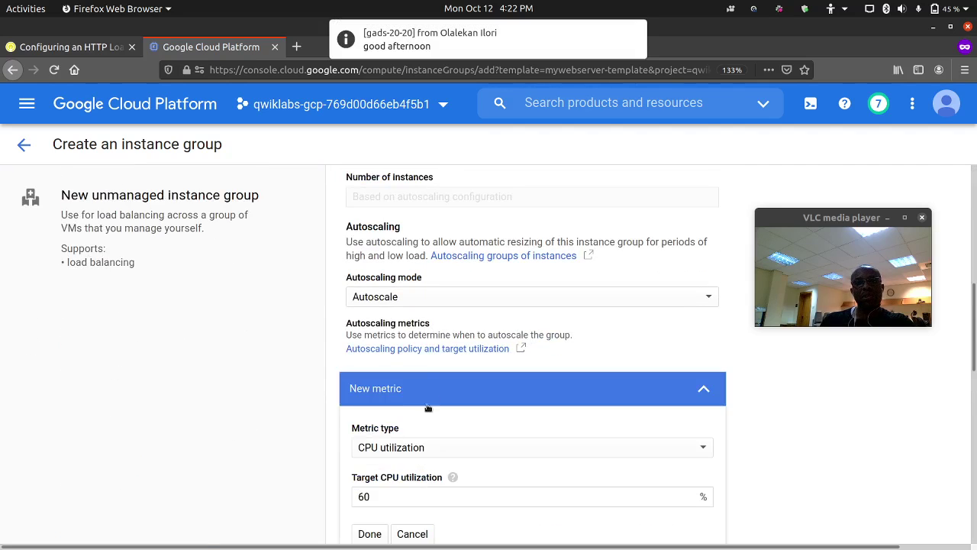
pyautogui.scroll(-2, 430, 432)
pyautogui.click(475, 305)
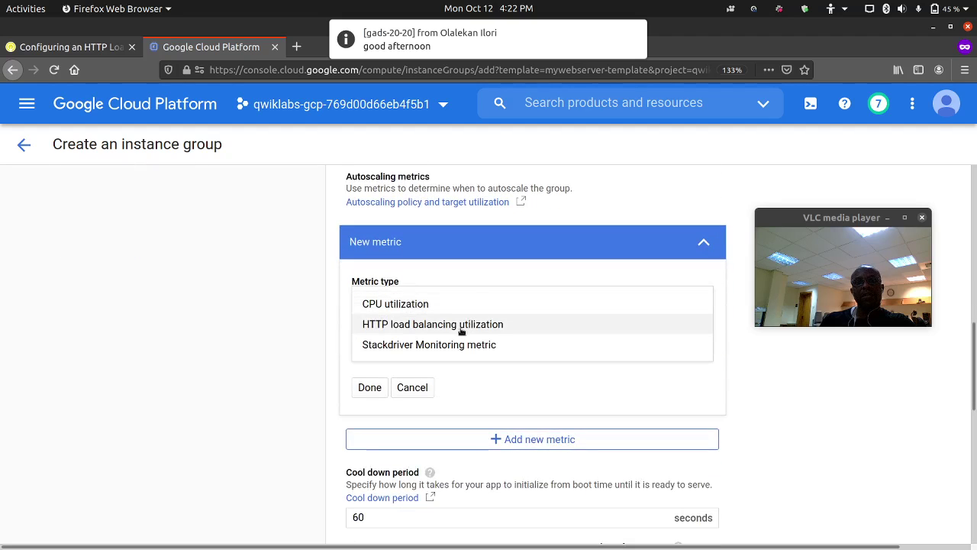
pyautogui.click(462, 330)
pyautogui.click(432, 351)
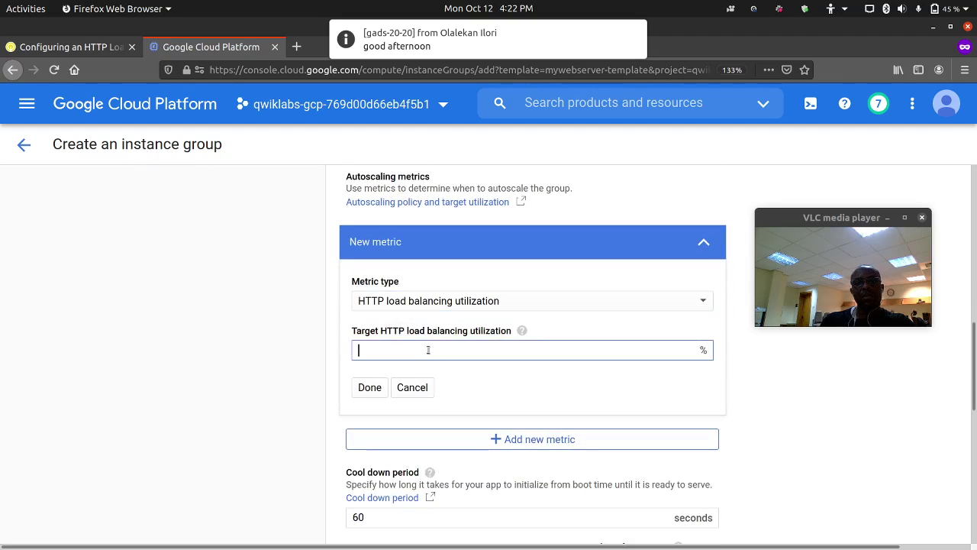
pyautogui.write('80')
pyautogui.click(372, 387)
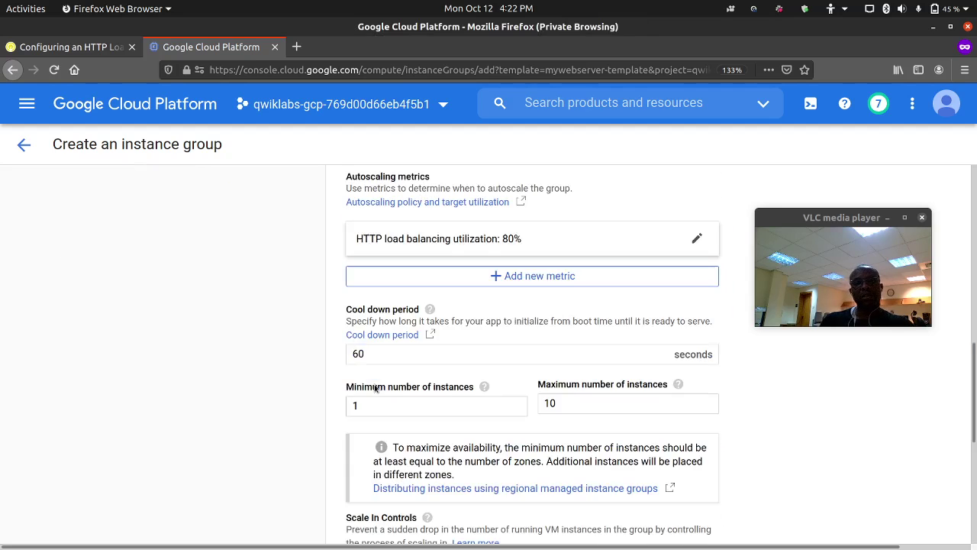
# Set the instance group's maximum number of instances to 2.
pyautogui.scroll(-1, 374, 389)
pyautogui.scroll(-1, 375, 389)
pyautogui.doubleClick(561, 257)
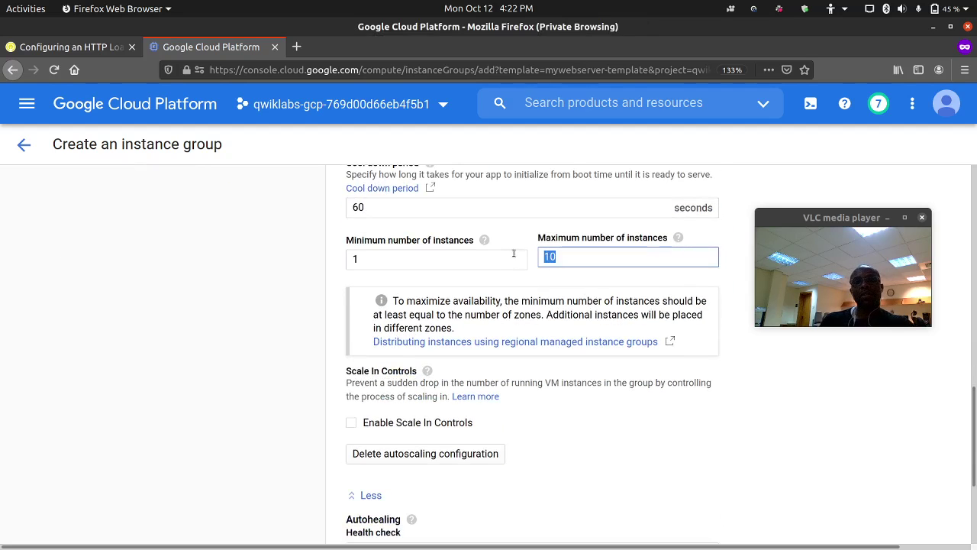
pyautogui.write('2')
# Select http-health-check (TCP) as the autohealing health check and set the initial delay to 60 seconds.
pyautogui.scroll(-3, 305, 348)
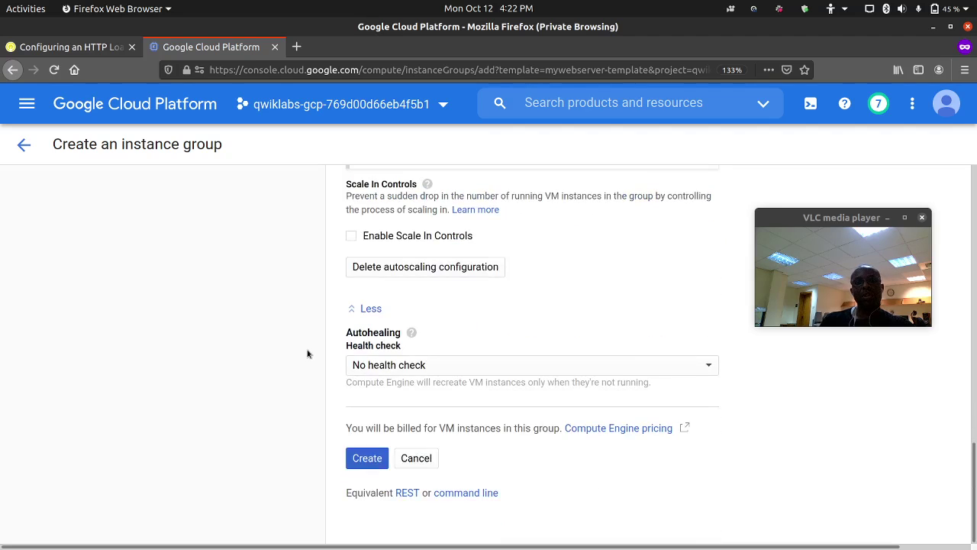
pyautogui.click(413, 362)
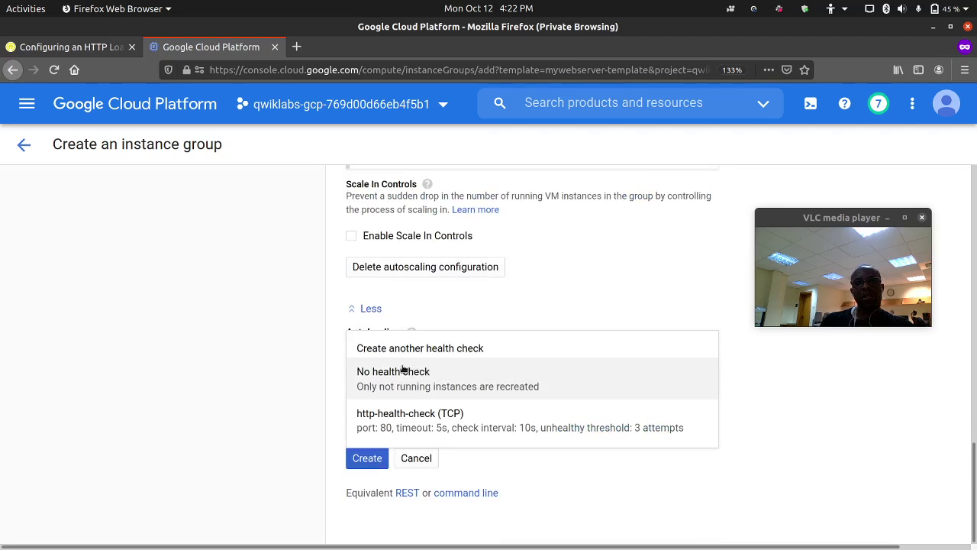
pyautogui.click(397, 413)
pyautogui.scroll(-2, 382, 367)
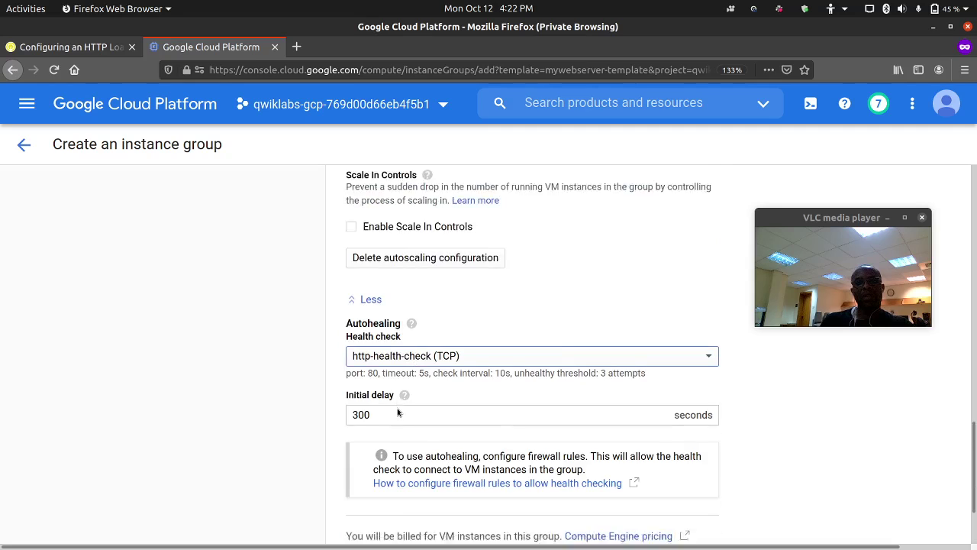
pyautogui.click(348, 307)
pyautogui.doubleClick(348, 307)
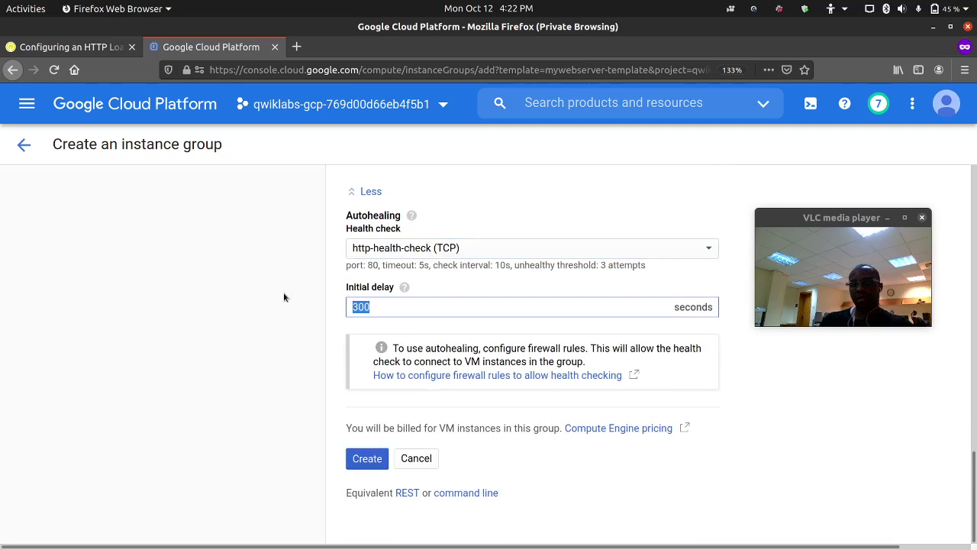
pyautogui.write('60')
# Compare the settings with the lab instructions, create the europe-west1-mig instance group and accept the confirmation dialog.
pyautogui.hotkey('ctrl', 'Tab')
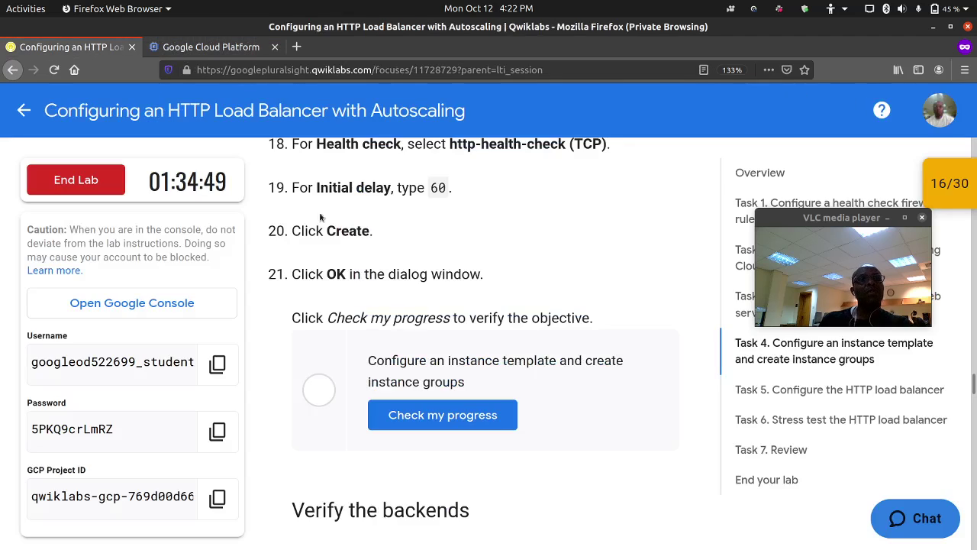
pyautogui.scroll(4, 410, 319)
pyautogui.scroll(-2, 374, 350)
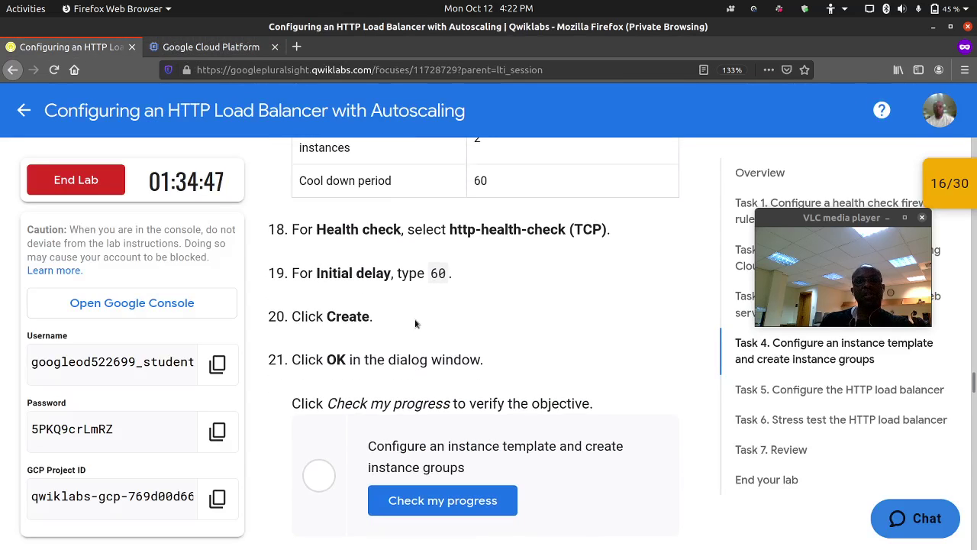
pyautogui.scroll(-2, 418, 313)
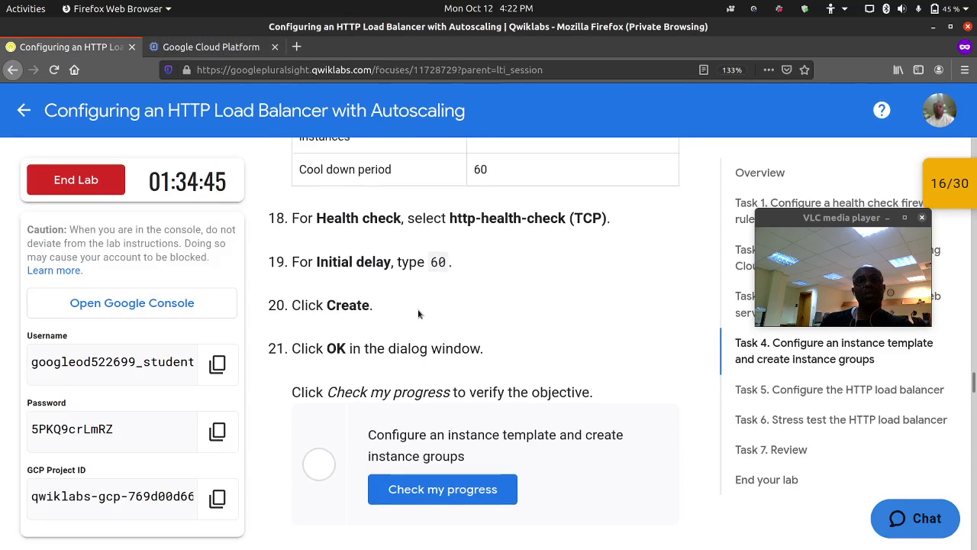
pyautogui.click(233, 51)
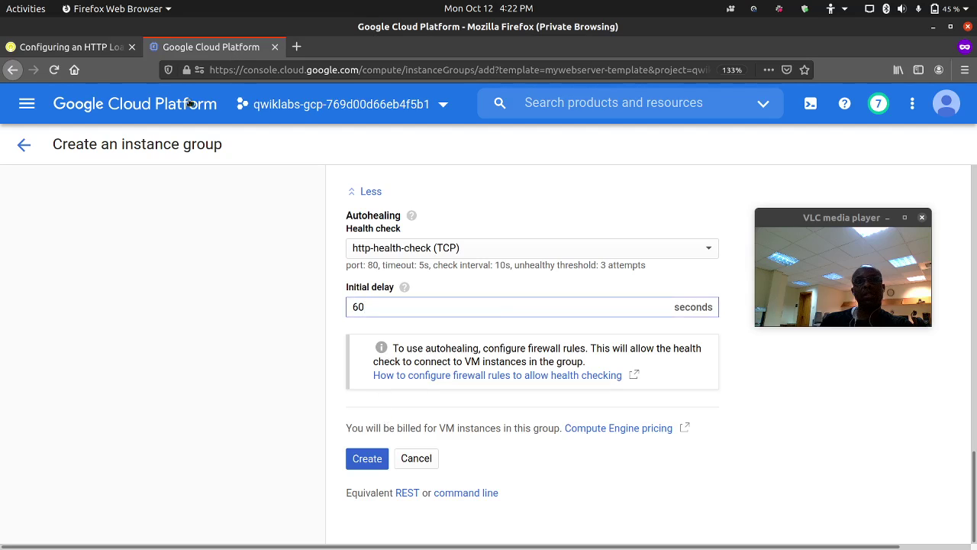
pyautogui.click(107, 47)
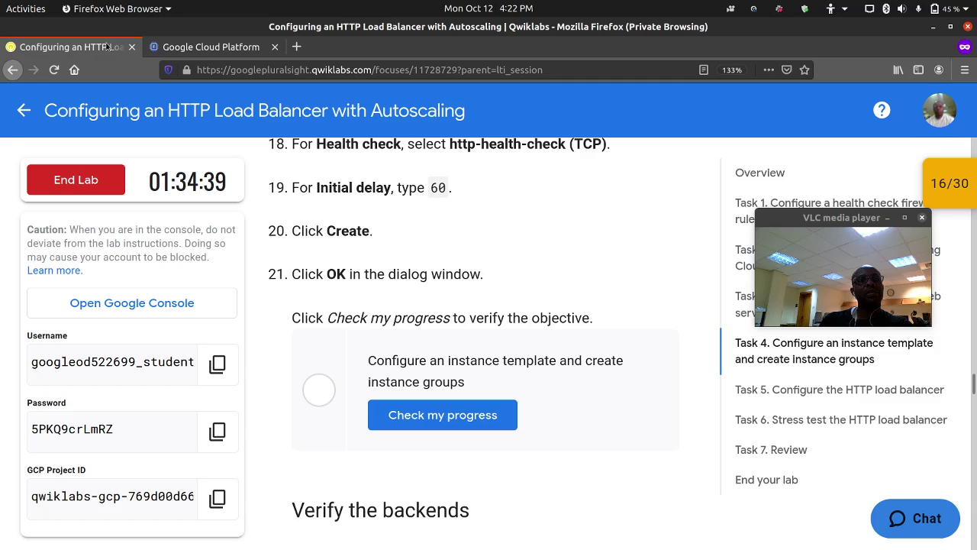
pyautogui.click(187, 52)
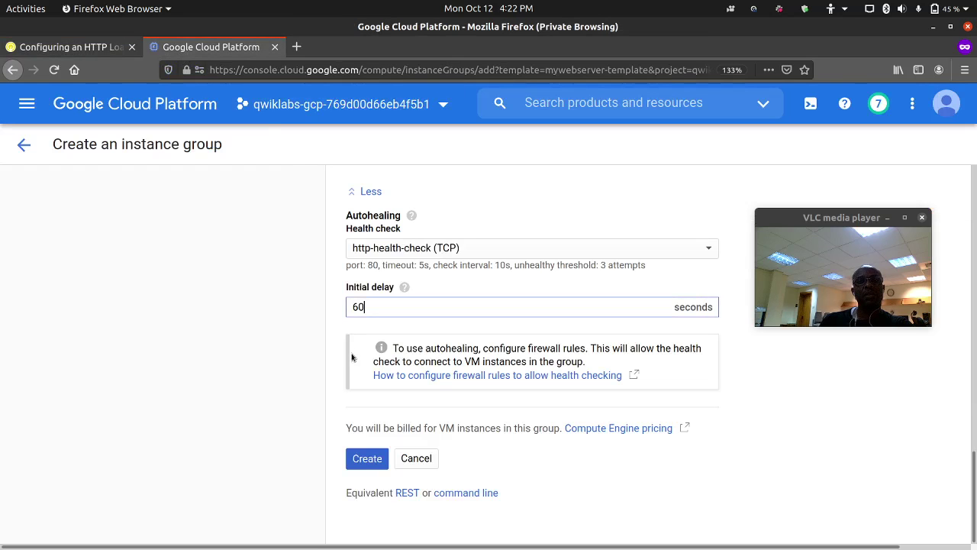
pyautogui.click(367, 458)
pyautogui.click(675, 370)
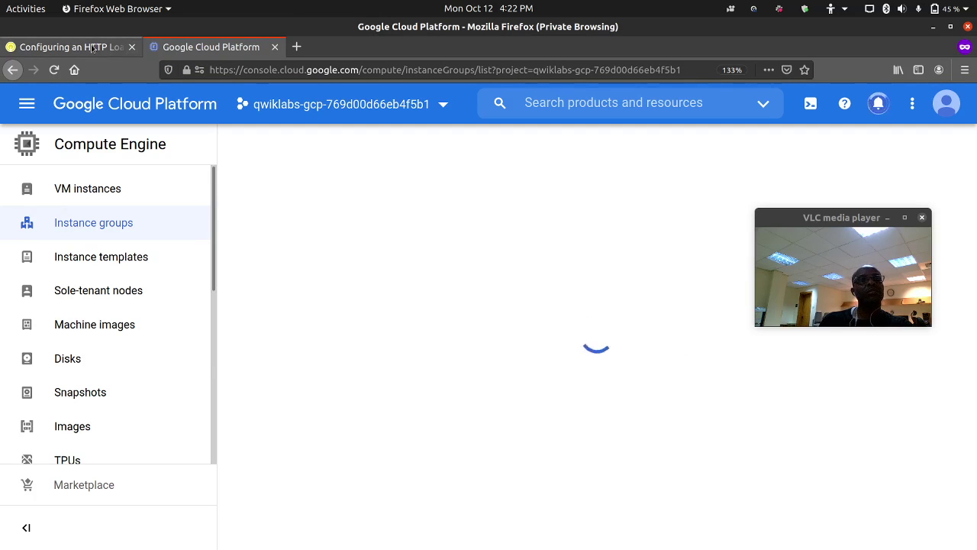
# Read the lab's next instructions, and inspect the instance groups table's columns and the status message of us-central1-mig.
pyautogui.hotkey('ctrl', 'pageup')
pyautogui.scroll(-3, 395, 342)
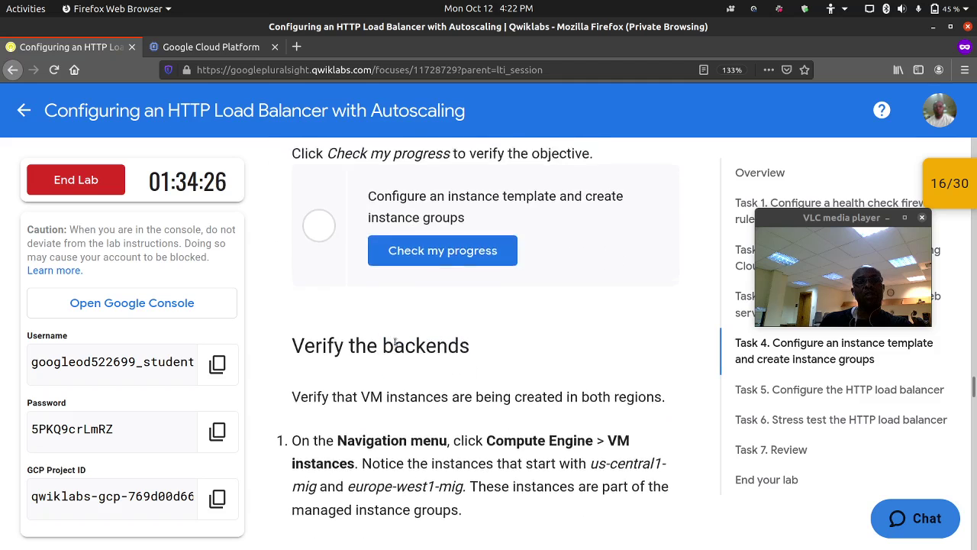
pyautogui.click(213, 47)
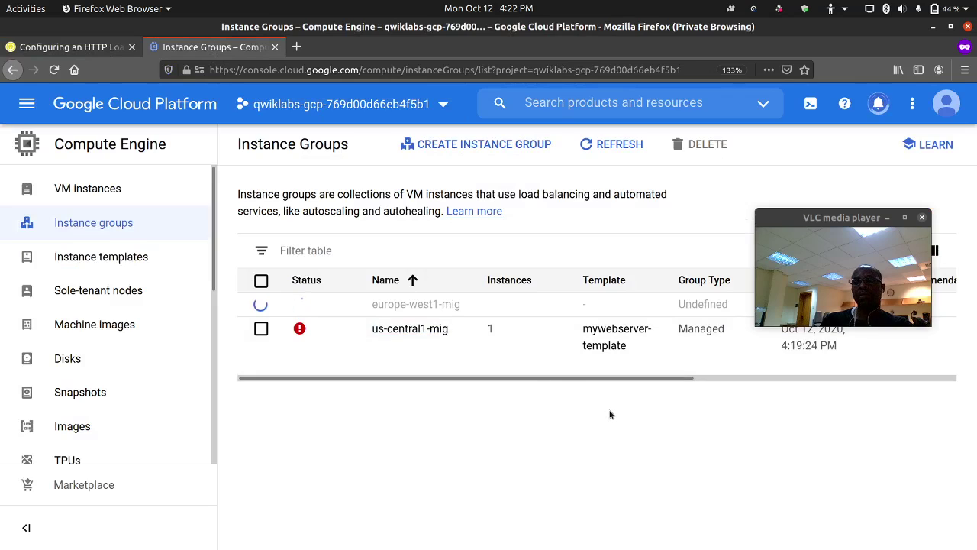
pyautogui.moveTo(637, 379); pyautogui.dragTo(976, 376)
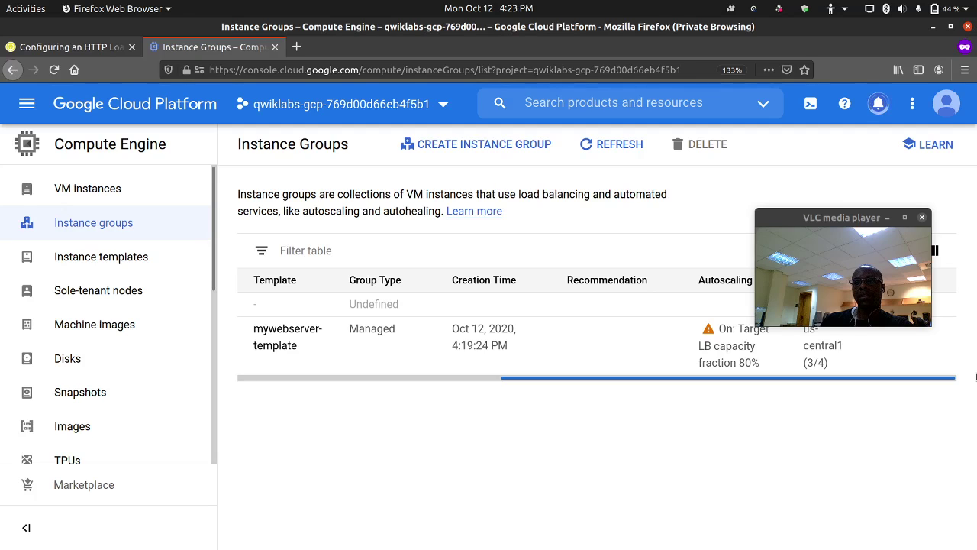
pyautogui.moveTo(975, 376); pyautogui.dragTo(565, 377)
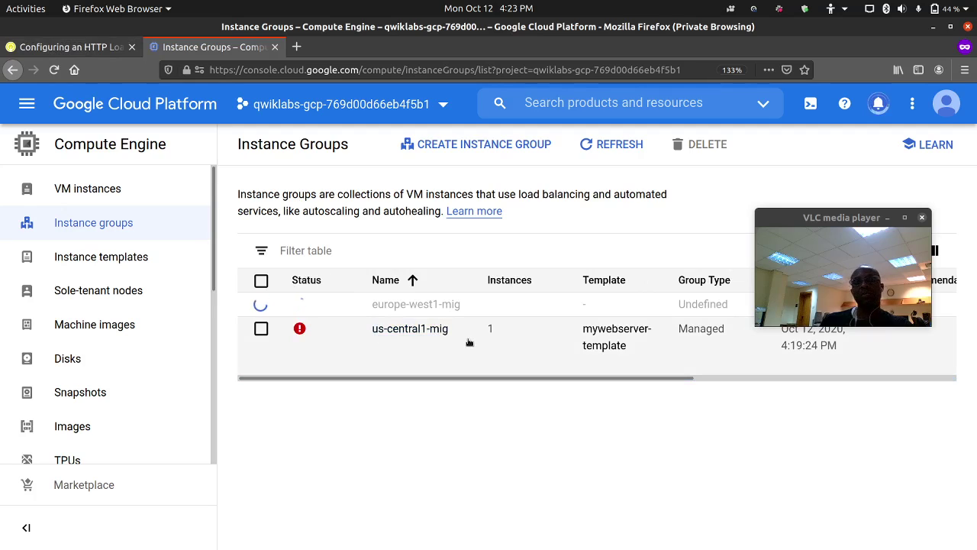
pyautogui.moveTo(298, 334)
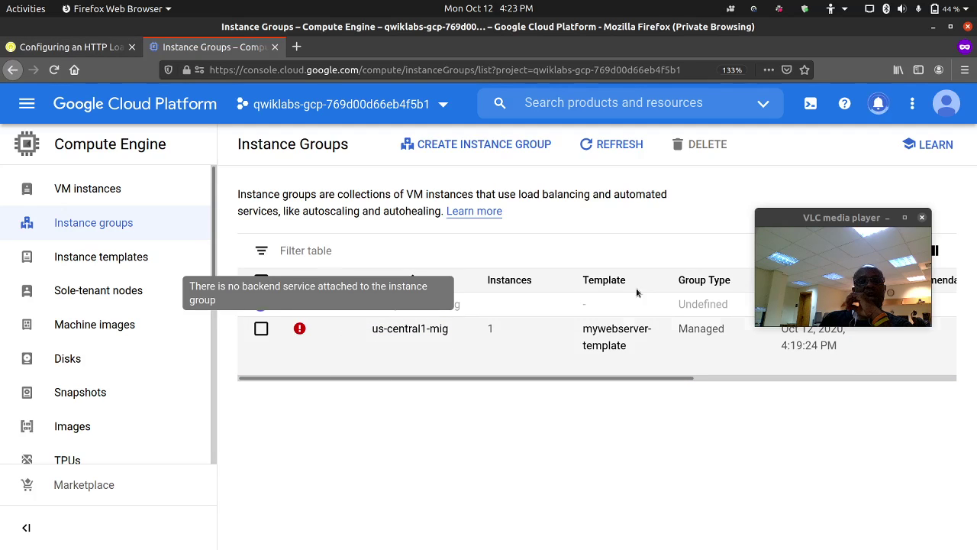
# Run the lab's progress check for the instance template and instance groups, refresh the console's group list, and rerun the check.
pyautogui.click(91, 48)
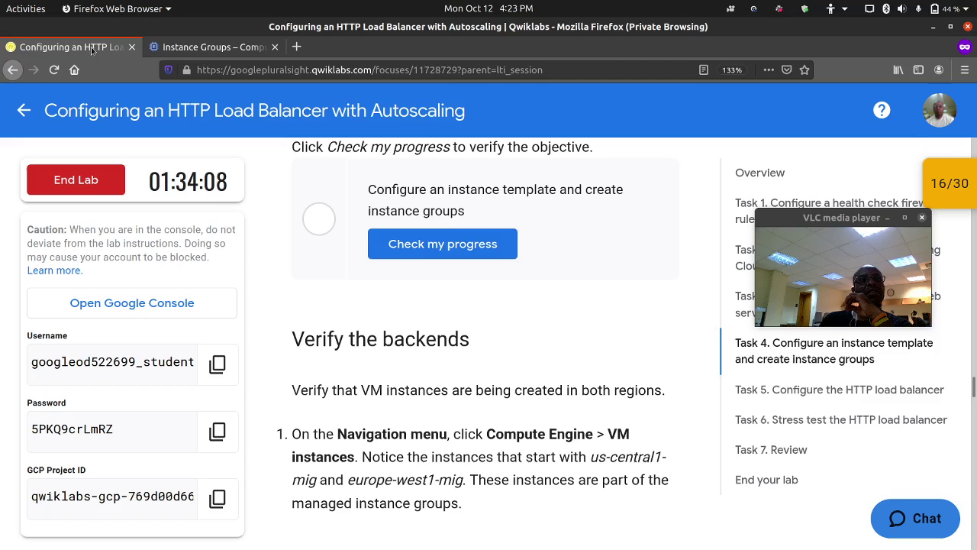
pyautogui.click(387, 252)
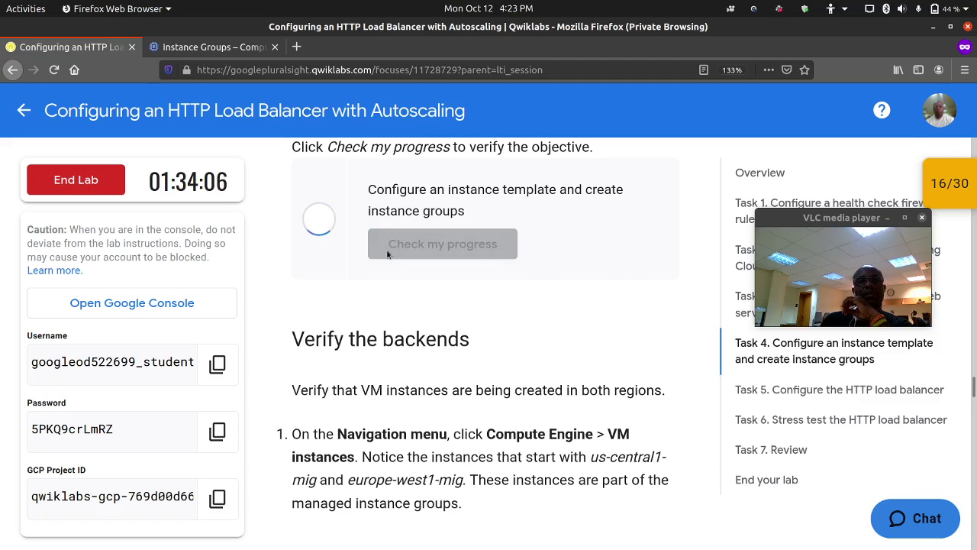
pyautogui.click(182, 48)
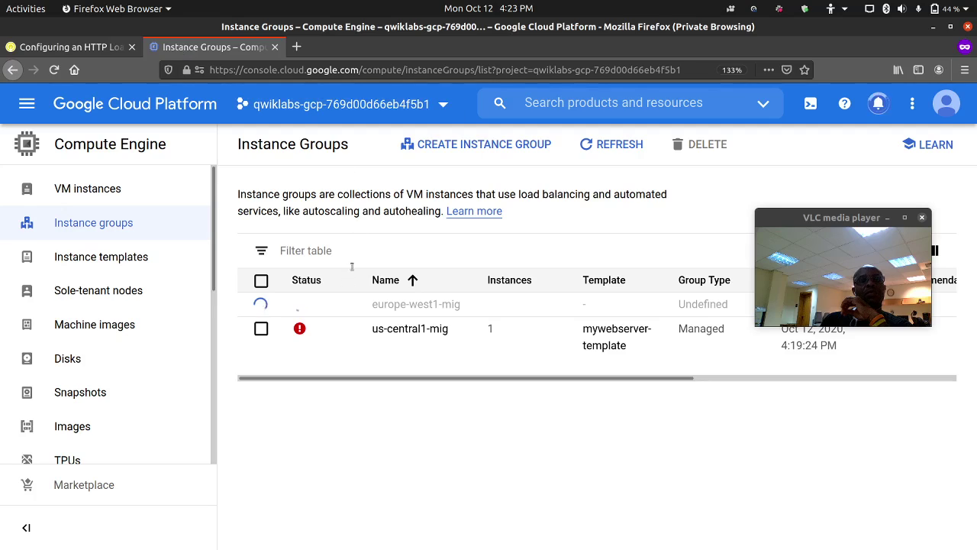
pyautogui.click(593, 152)
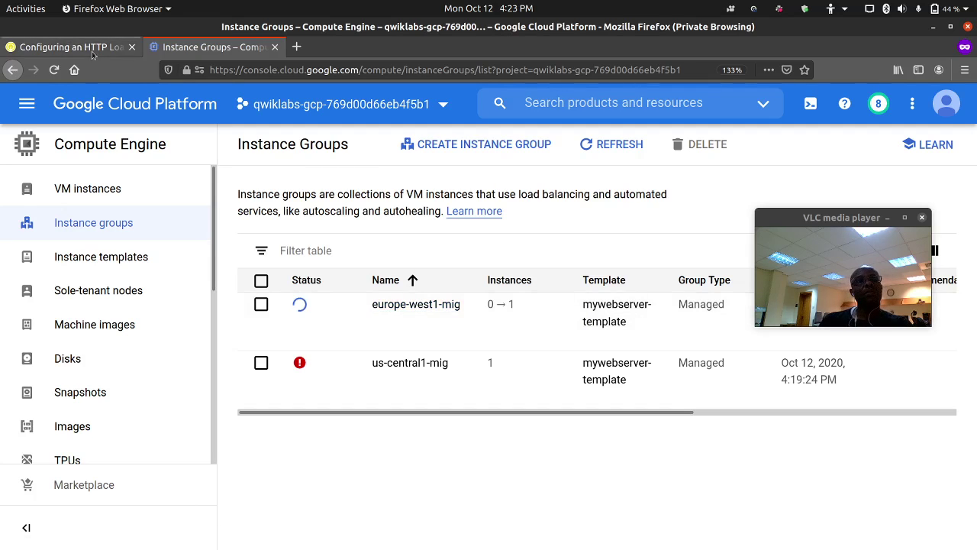
pyautogui.hotkey('ctrl', 'pageup')
pyautogui.click(419, 243)
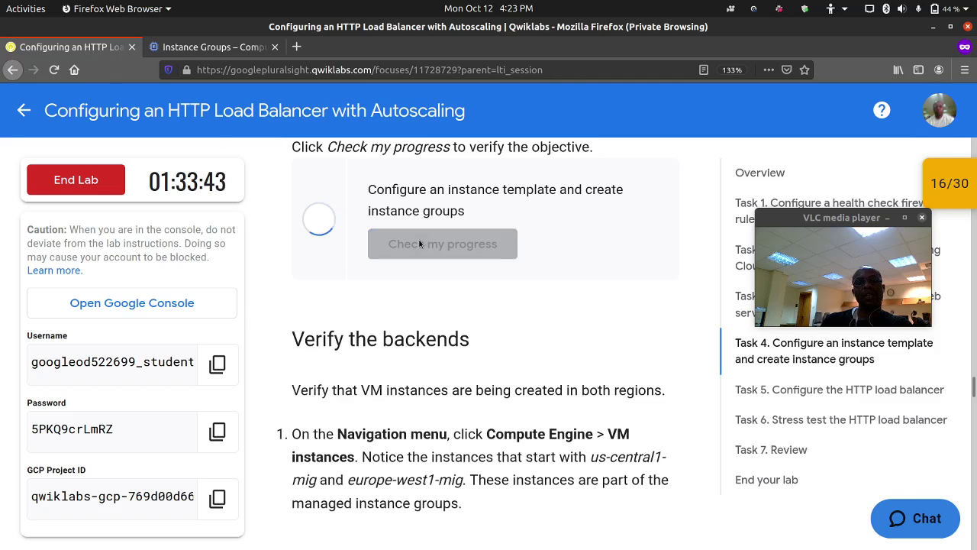
# Open the VM instances page in a separate tab and check the instances of us-central1-mig and europe-west1-mig.
pyautogui.scroll(-3, 418, 243)
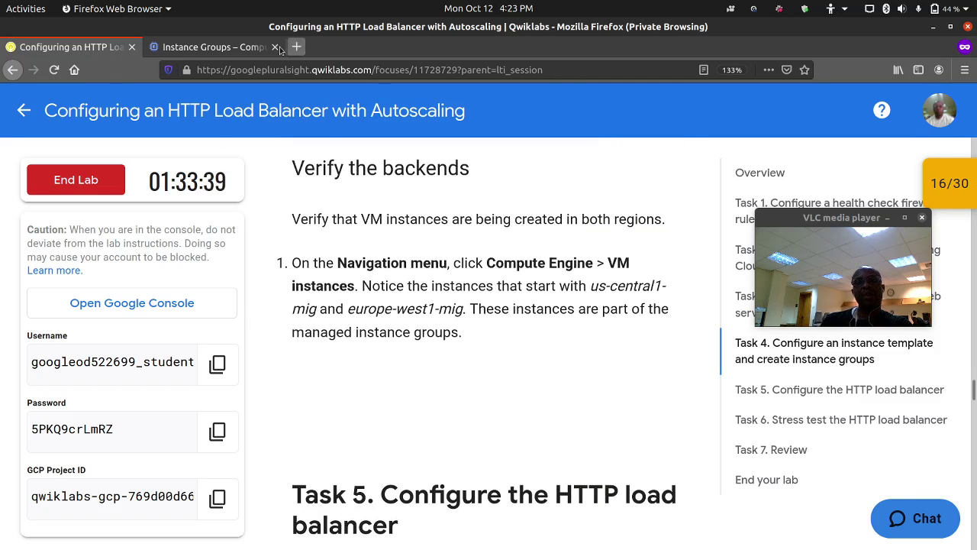
pyautogui.click(221, 46)
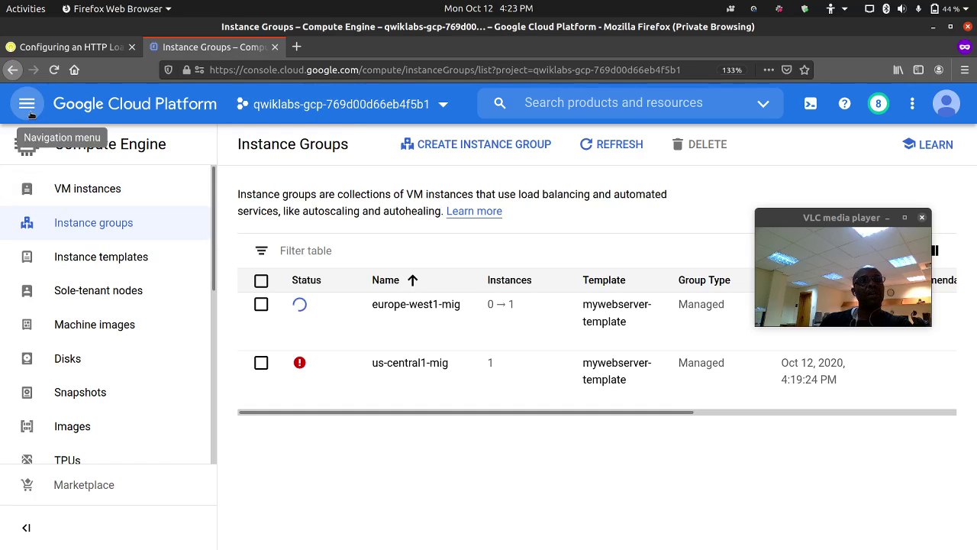
pyautogui.rightClick(120, 190)
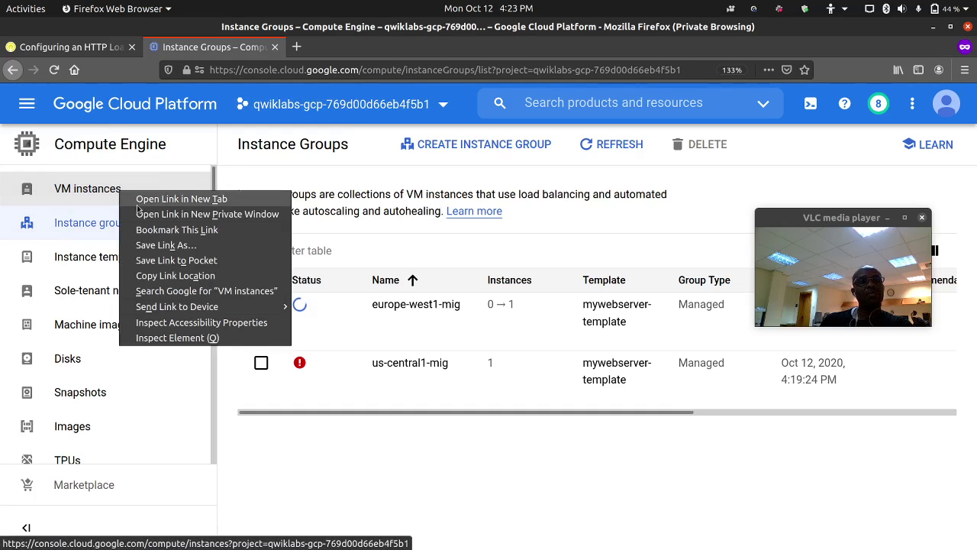
pyautogui.click(181, 199)
pyautogui.click(340, 47)
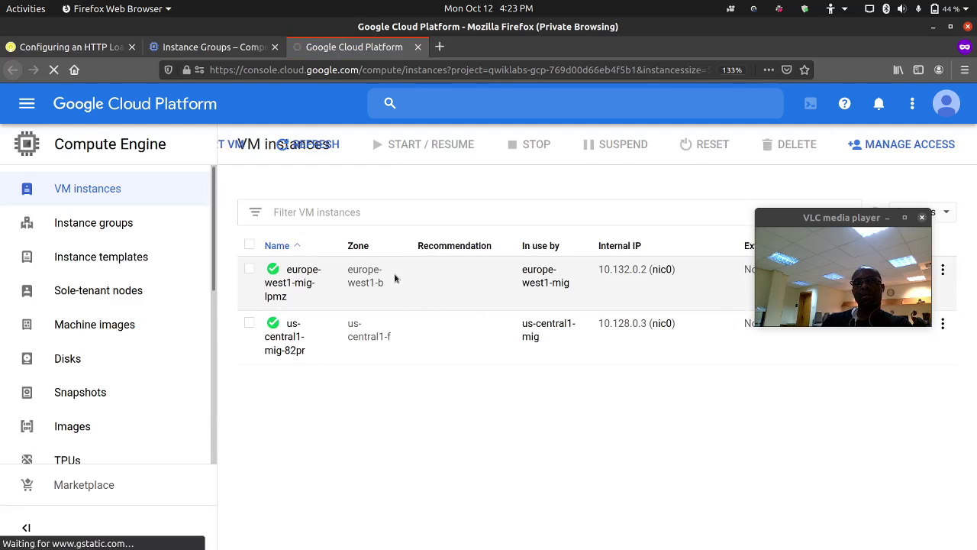
# Following the lab's Task 5 instructions, open the Load balancing page of Network services and start creating a load balancer.
pyautogui.click(68, 47)
pyautogui.scroll(-5, 310, 214)
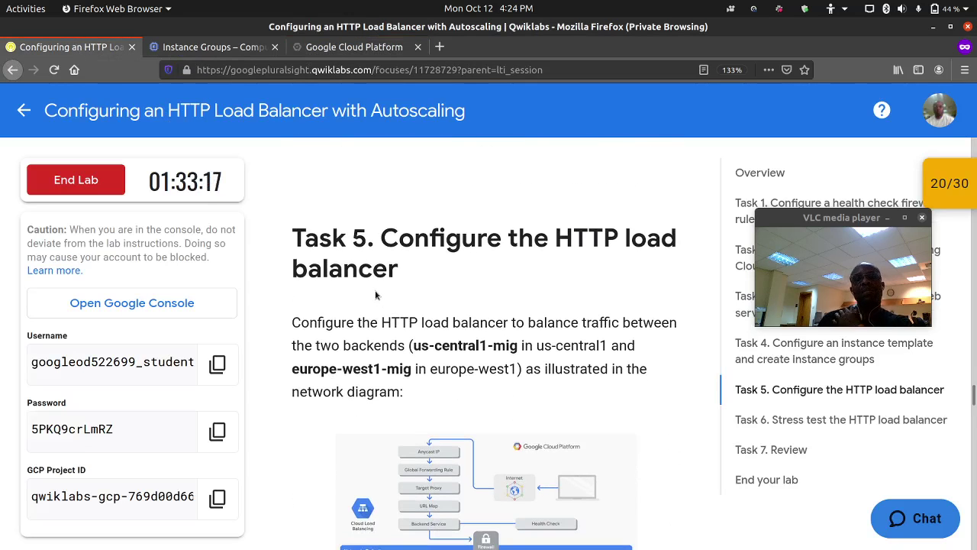
pyautogui.scroll(-3, 378, 294)
pyautogui.scroll(1, 389, 275)
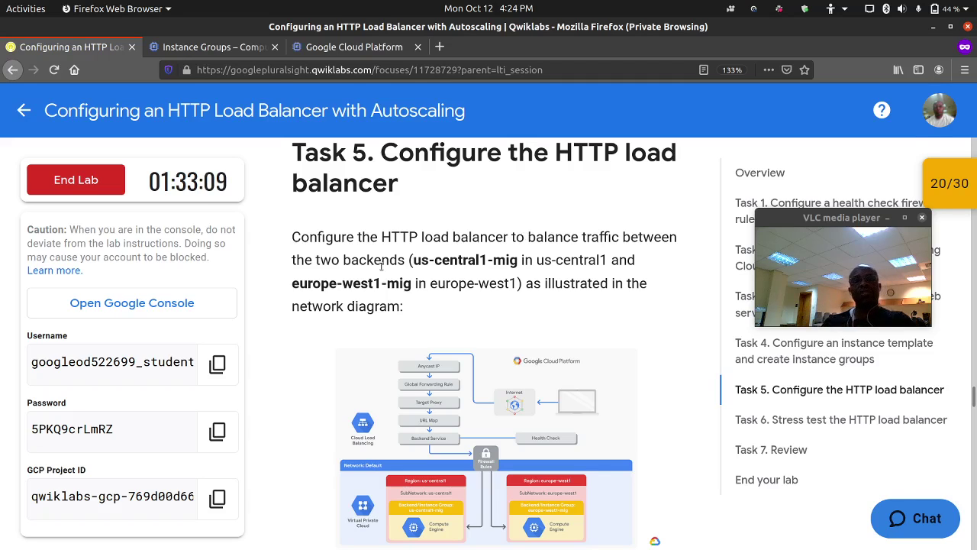
pyautogui.scroll(-5, 431, 362)
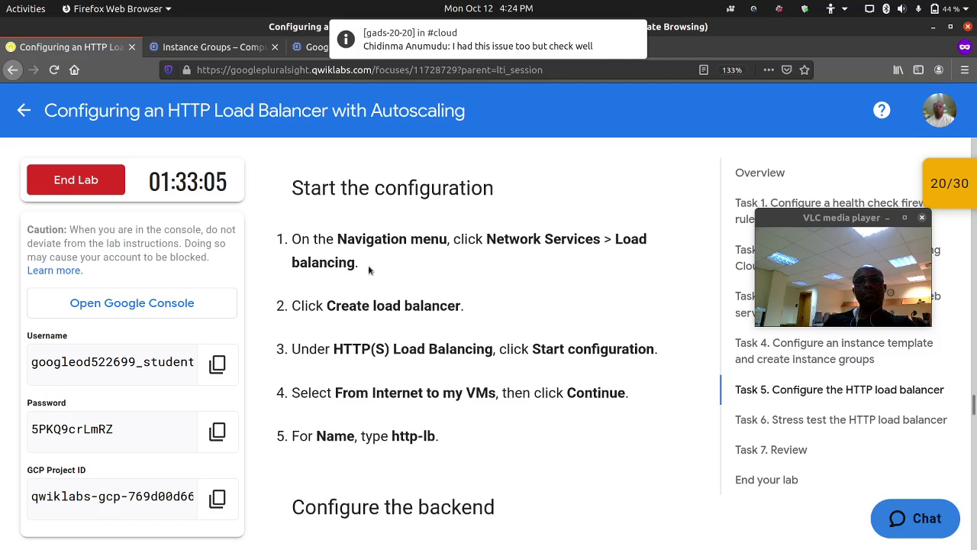
pyautogui.click(249, 52)
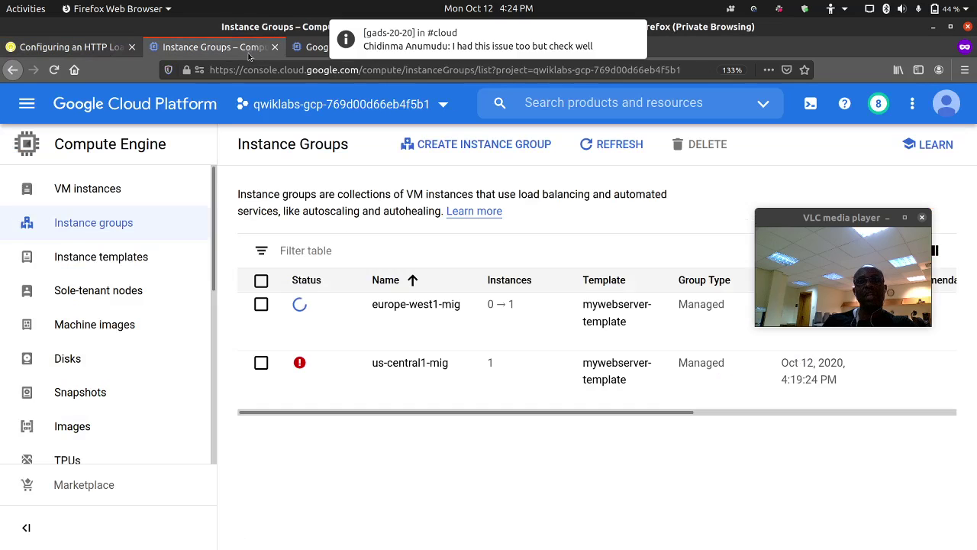
pyautogui.click(26, 103)
pyautogui.scroll(-5, 115, 290)
pyautogui.scroll(-10, 113, 334)
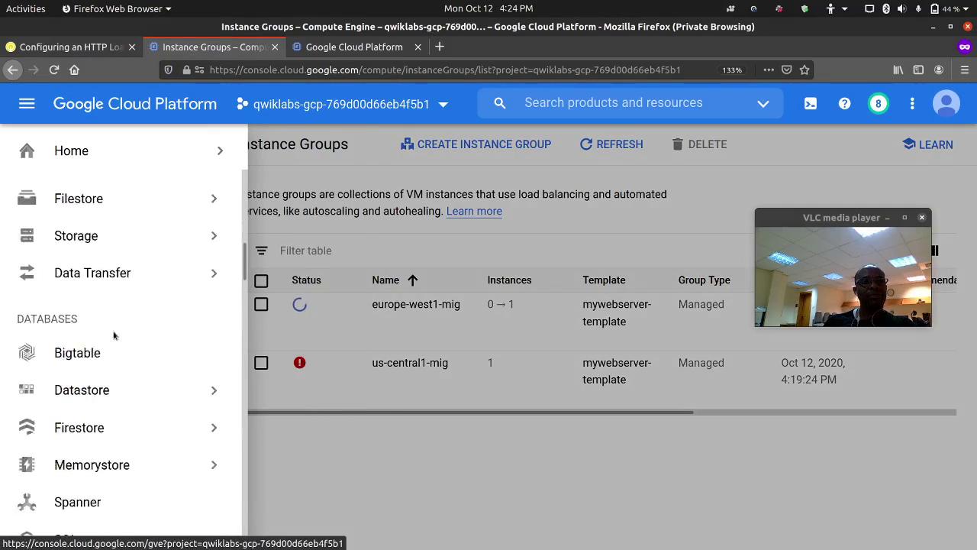
pyautogui.moveTo(113, 348)
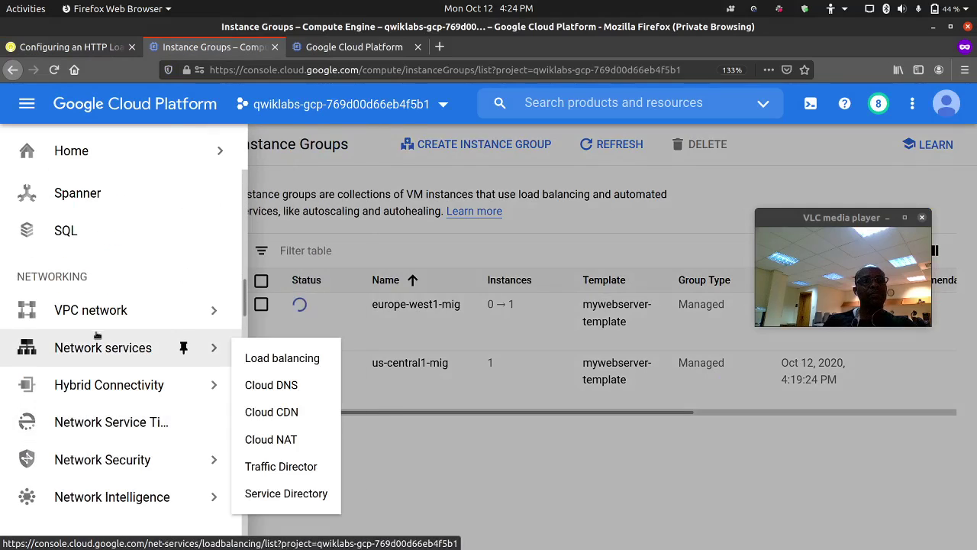
pyautogui.click(302, 359)
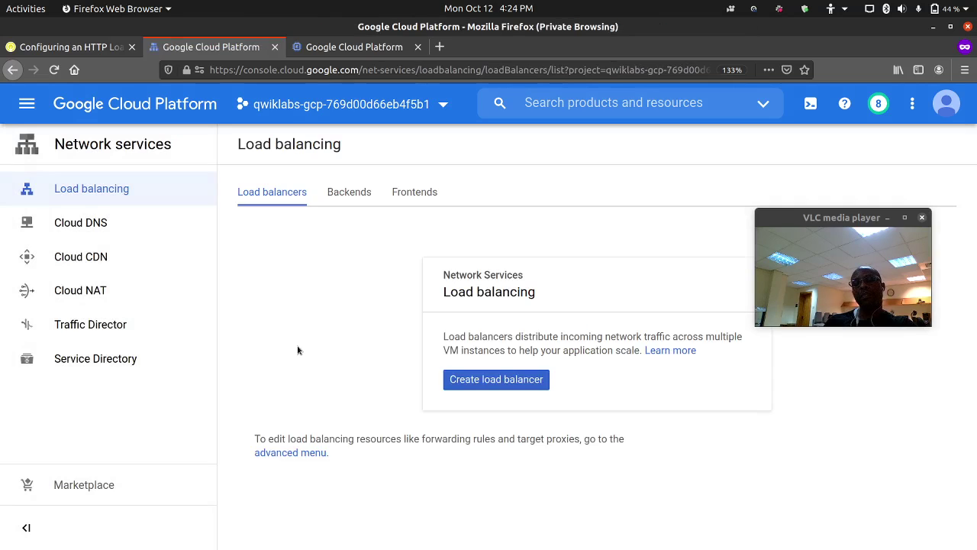
pyautogui.click(472, 380)
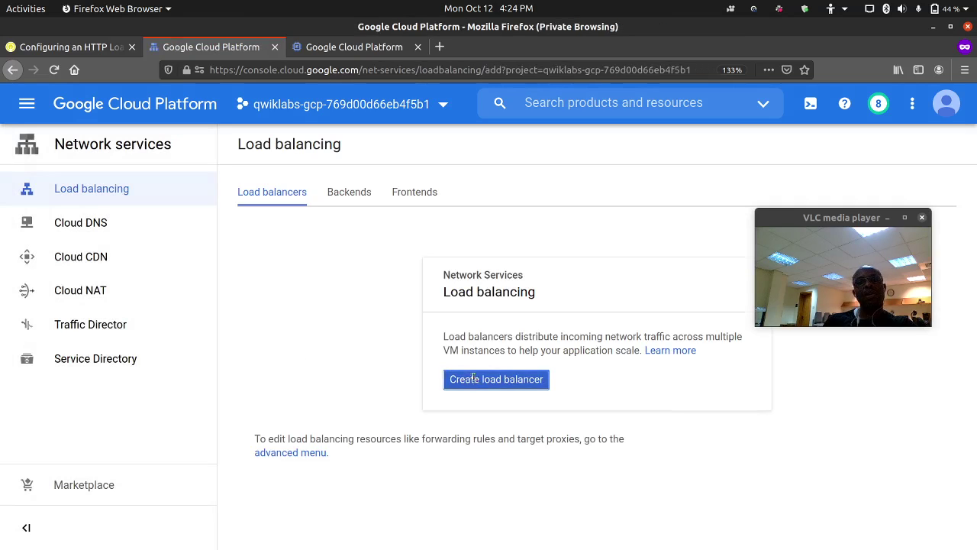
# Check the lab's instruction on the load balancer type and start the HTTP(S) Load Balancing configuration.
pyautogui.click(88, 49)
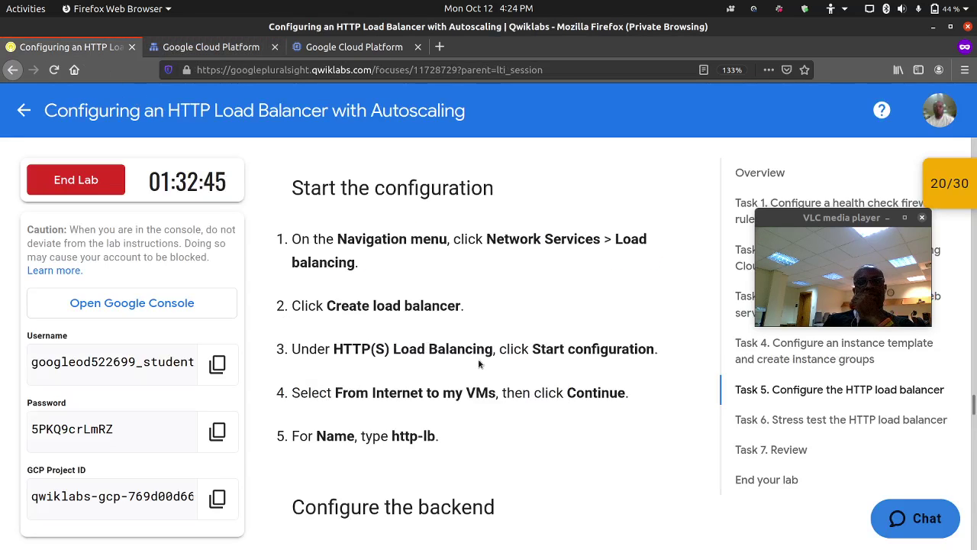
pyautogui.click(210, 47)
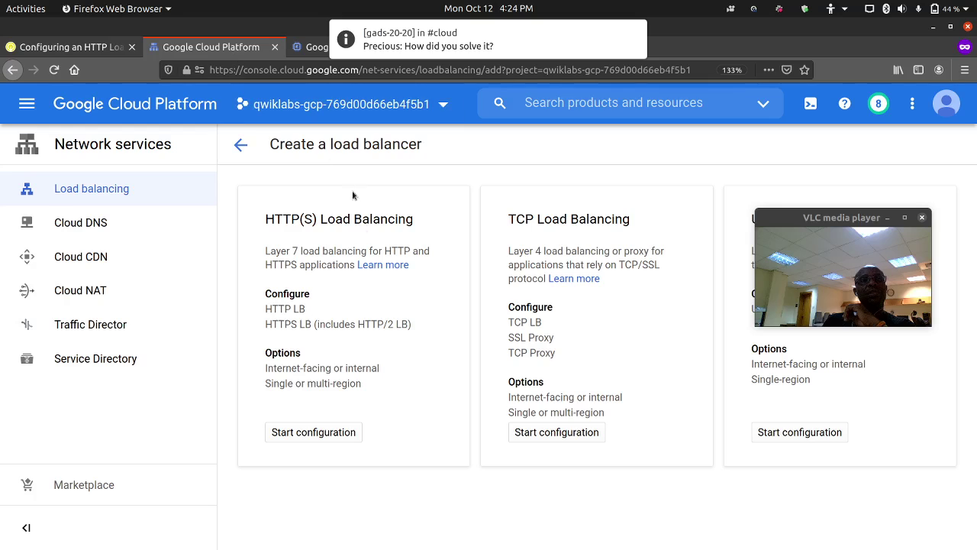
pyautogui.click(310, 433)
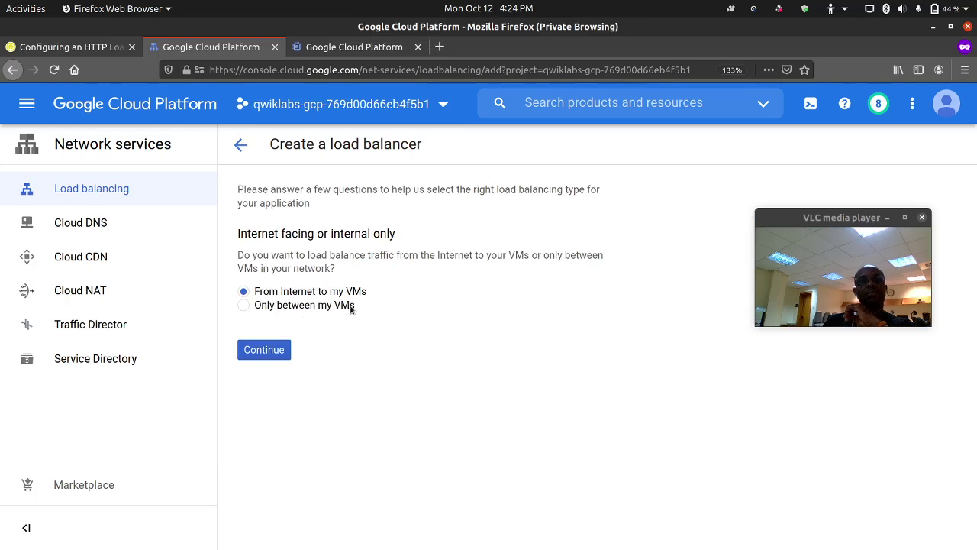
# Continue with the From Internet to my VMs option and name the new load balancer http-lb as the lab specifies.
pyautogui.click(92, 48)
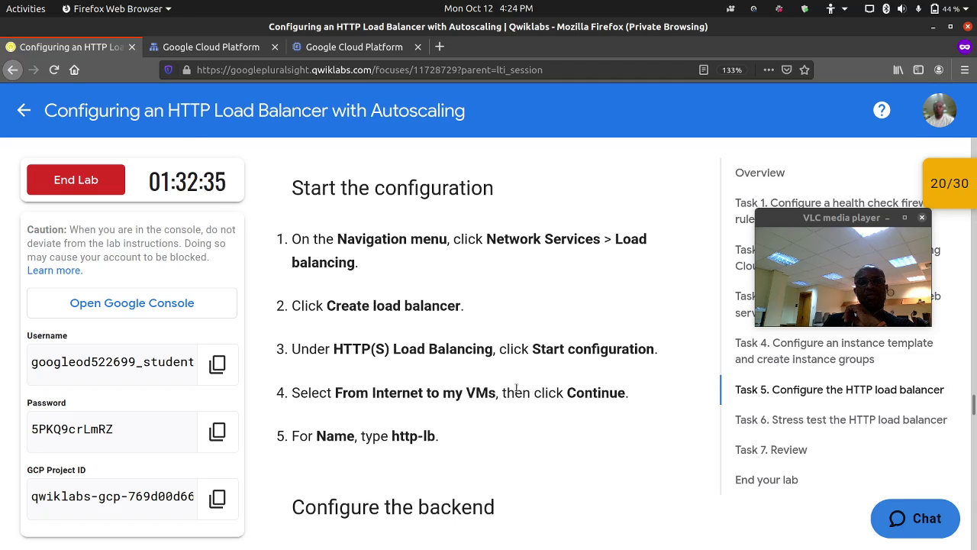
pyautogui.scroll(-3, 458, 359)
pyautogui.moveTo(391, 308); pyautogui.dragTo(432, 307)
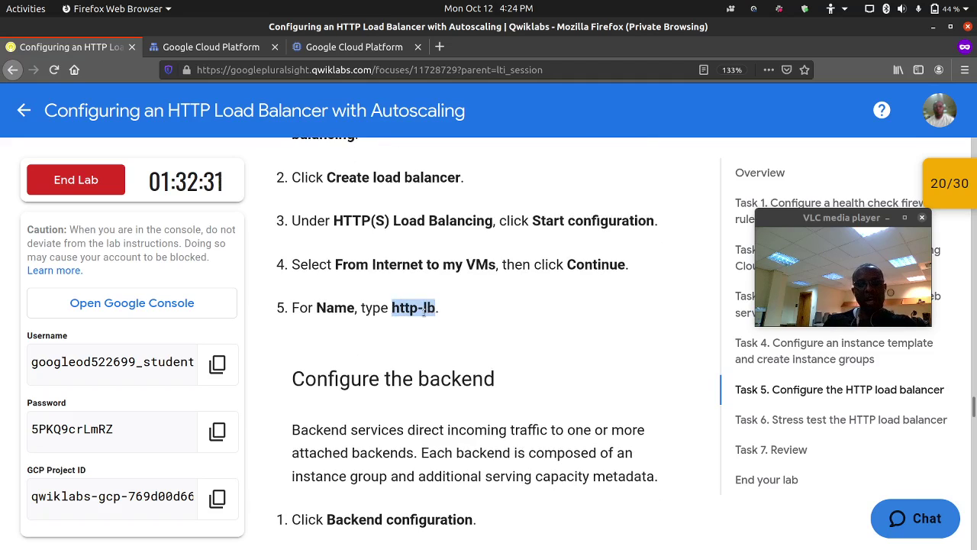
pyautogui.click(207, 47)
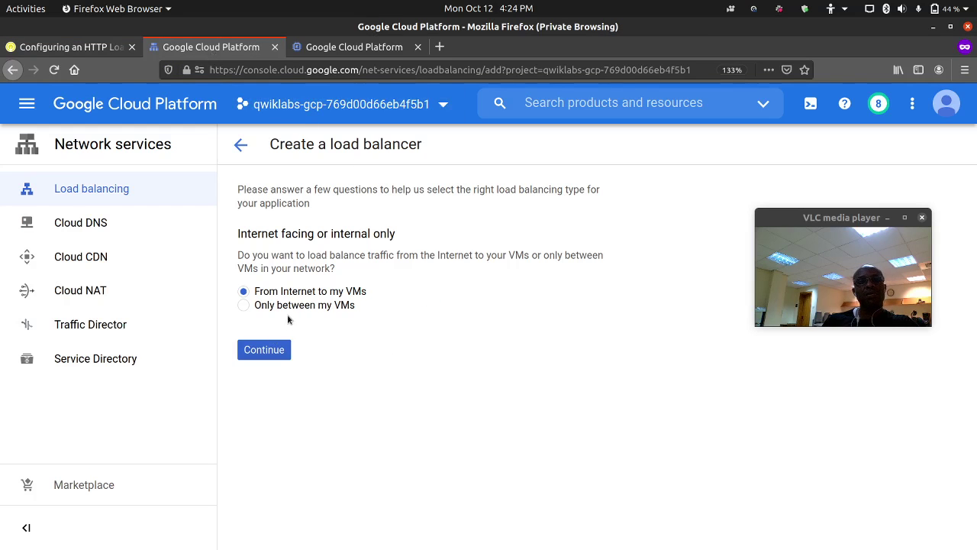
pyautogui.click(269, 350)
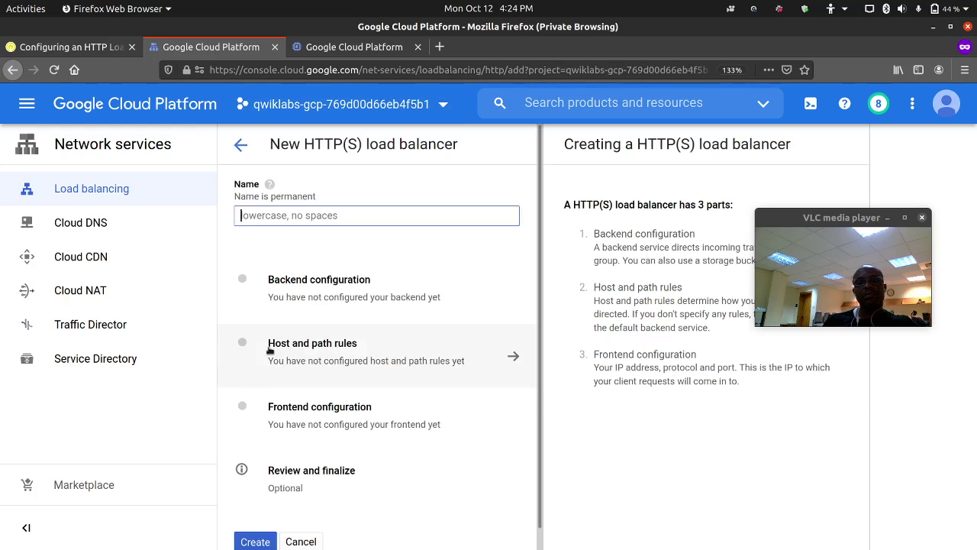
pyautogui.write('http-lb')
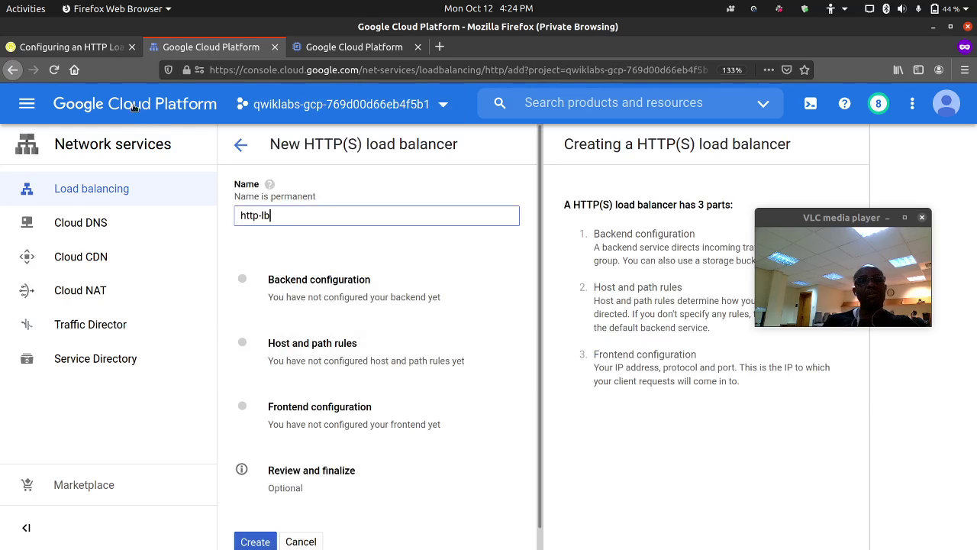
# Read the lab's Configure the backend section and open the backend configuration of the http-lb load balancer.
pyautogui.click(101, 48)
pyautogui.scroll(-3, 403, 322)
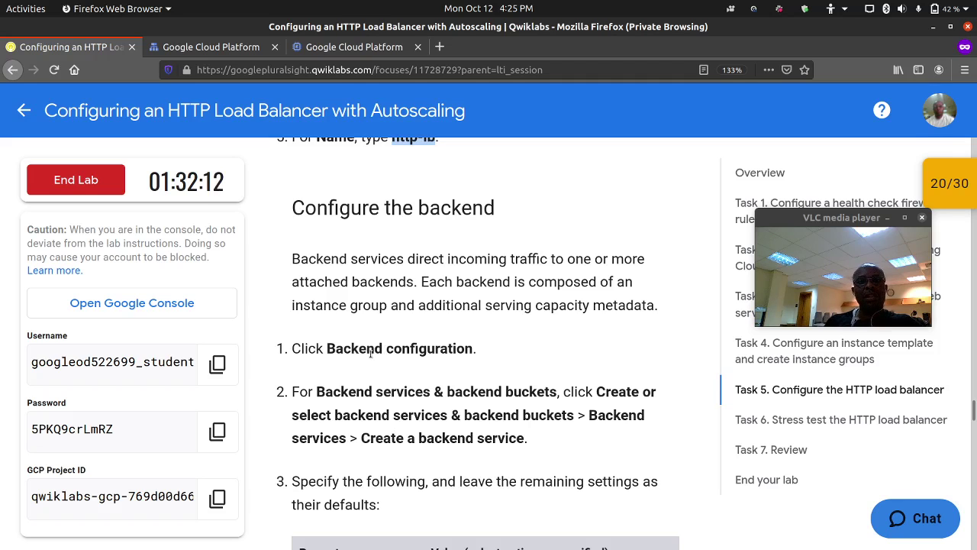
pyautogui.scroll(-1, 390, 342)
pyautogui.scroll(1, 390, 342)
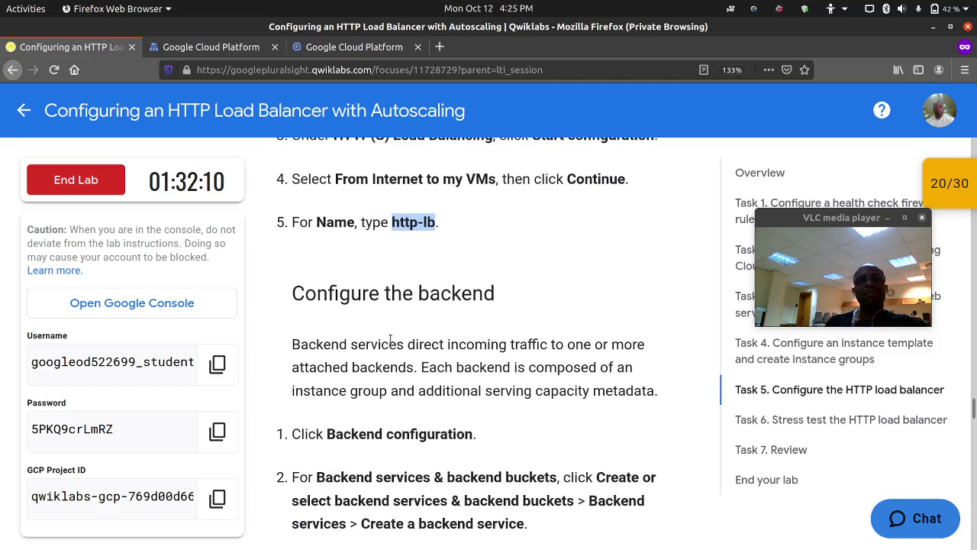
pyautogui.scroll(-2, 390, 342)
pyautogui.click(229, 48)
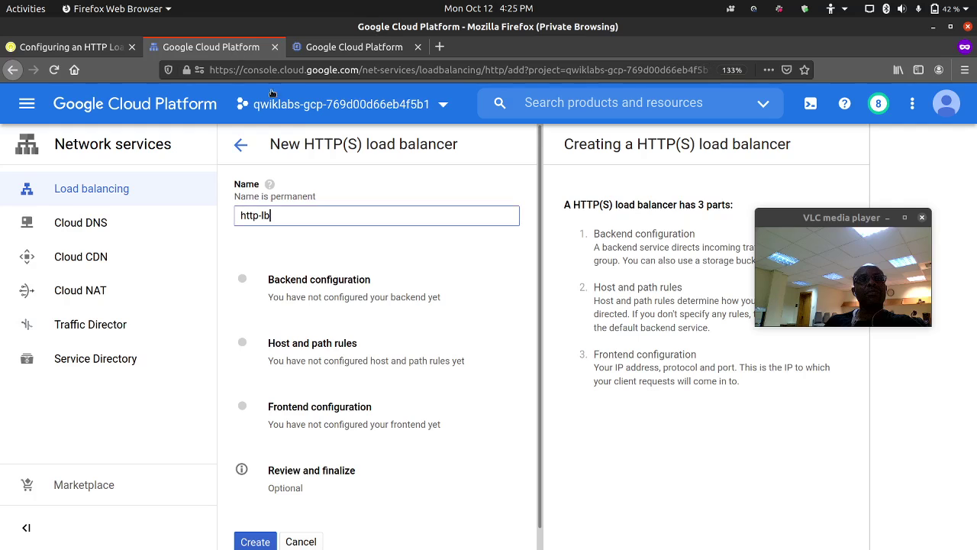
pyautogui.click(351, 297)
pyautogui.moveTo(842, 217); pyautogui.dragTo(711, 389)
# Review the backend service settings in the lab instructions and copy the name http-backend from the property table.
pyautogui.click(101, 49)
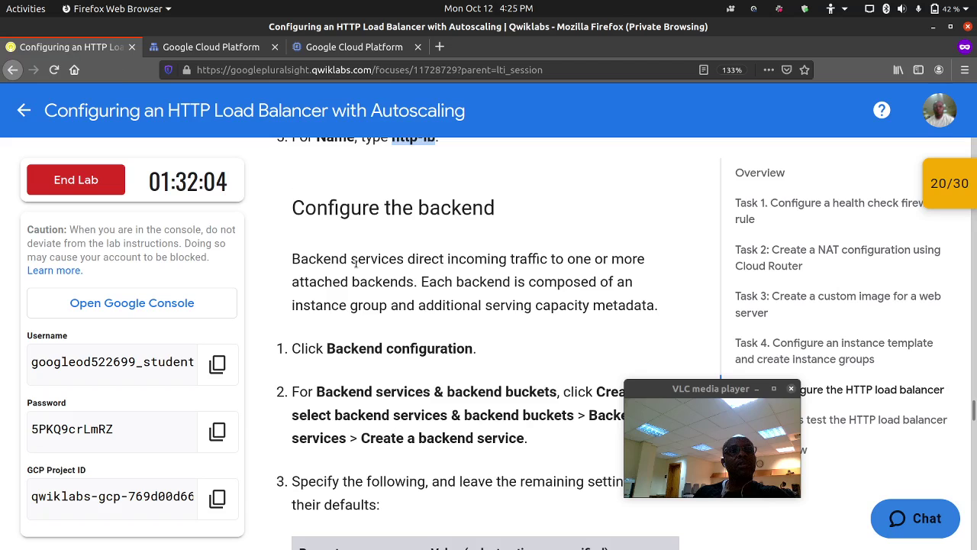
pyautogui.scroll(-2, 428, 309)
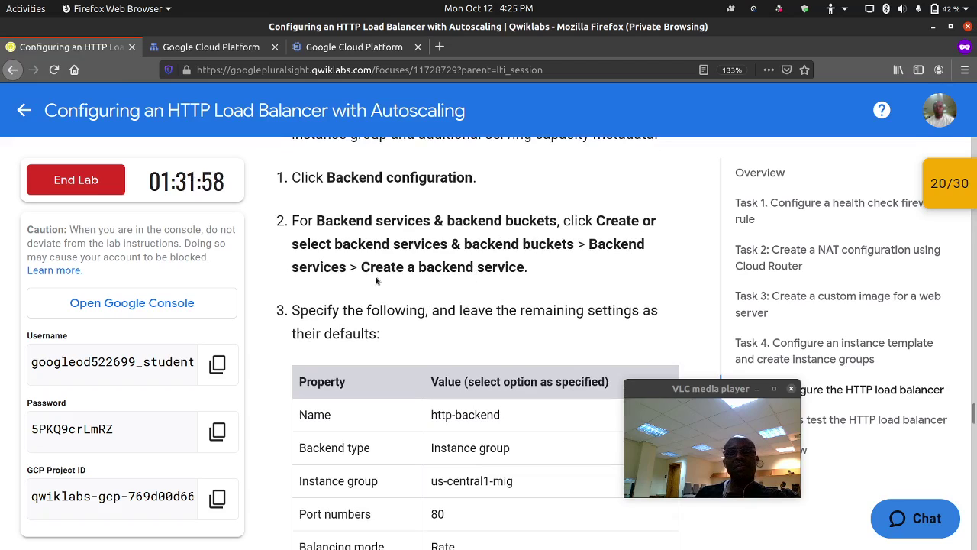
pyautogui.scroll(-2, 467, 281)
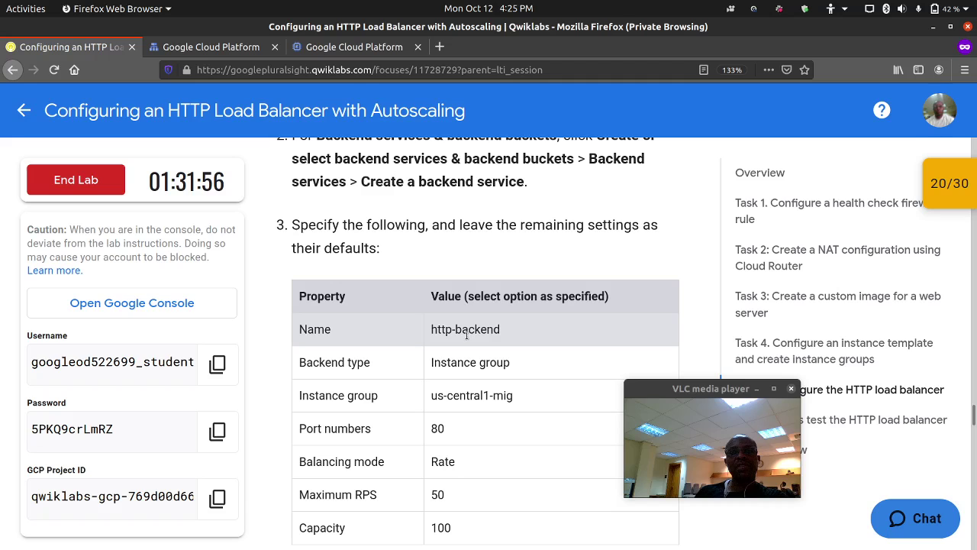
pyautogui.tripleClick(468, 333)
pyautogui.rightClick(481, 328)
pyautogui.click(493, 339)
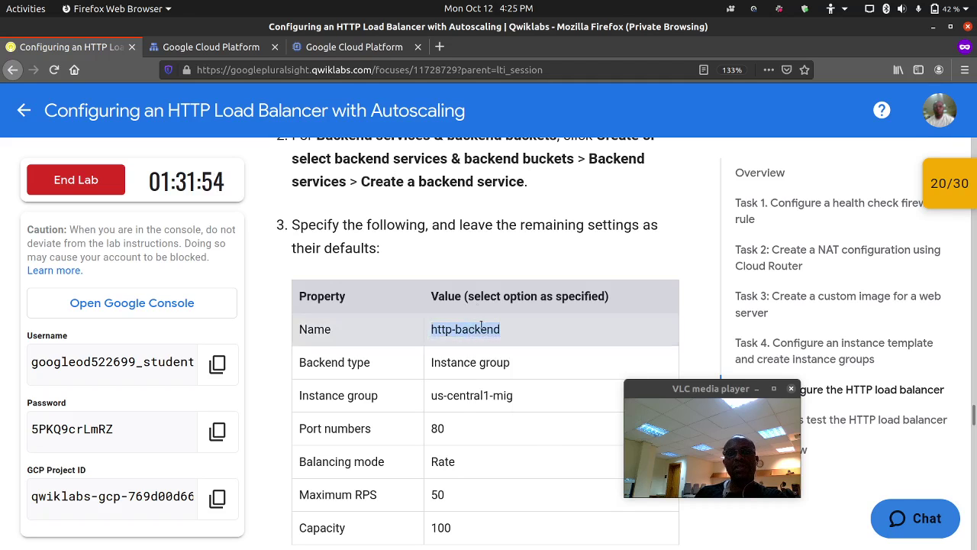
# Start creating a backend service for the load balancer and give it the copied name http-backend.
pyautogui.click(245, 49)
pyautogui.click(701, 285)
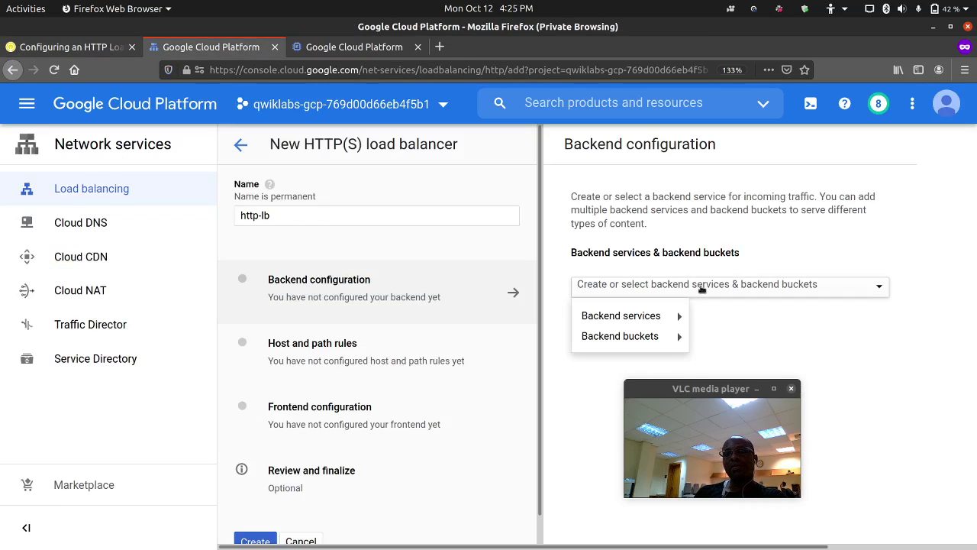
pyautogui.moveTo(662, 318)
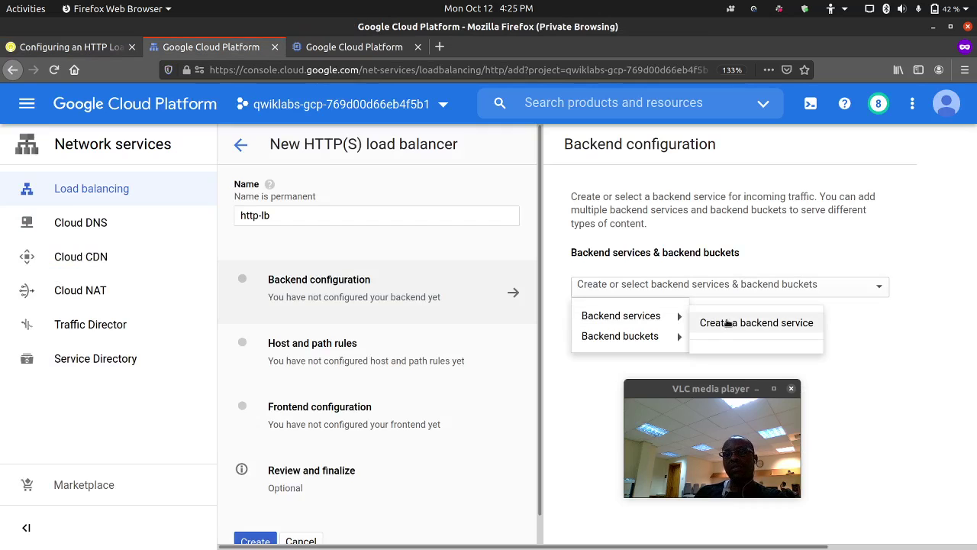
pyautogui.click(728, 323)
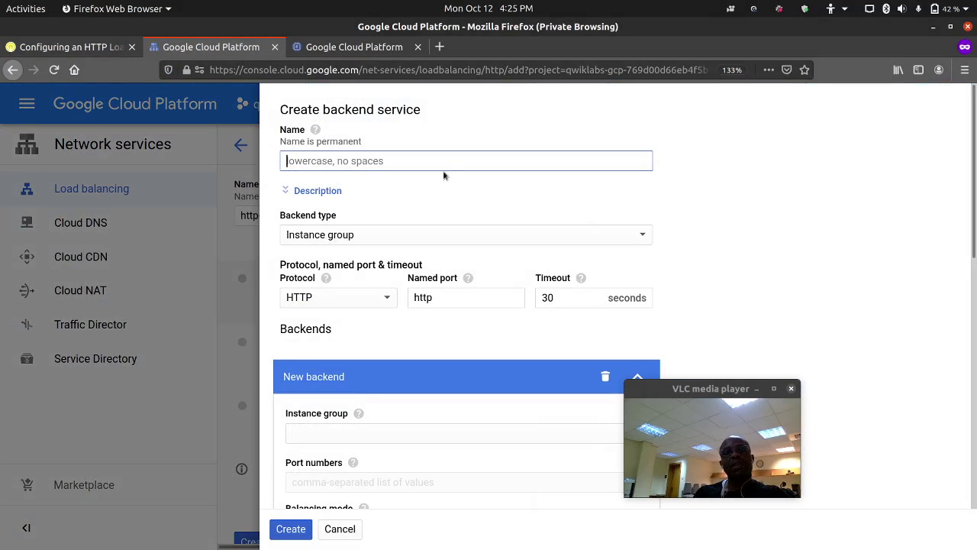
pyautogui.hotkey('ctrl', 'v')
# Compare the backend service form with the lab's property table for backend type, instance group, port, balancing mode, RPS and capacity.
pyautogui.click(96, 47)
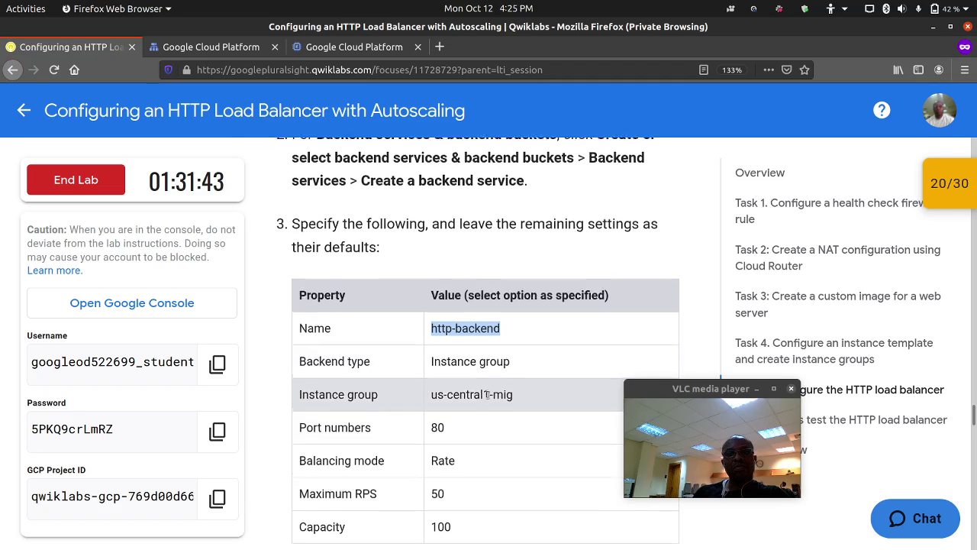
pyautogui.scroll(-3, 473, 351)
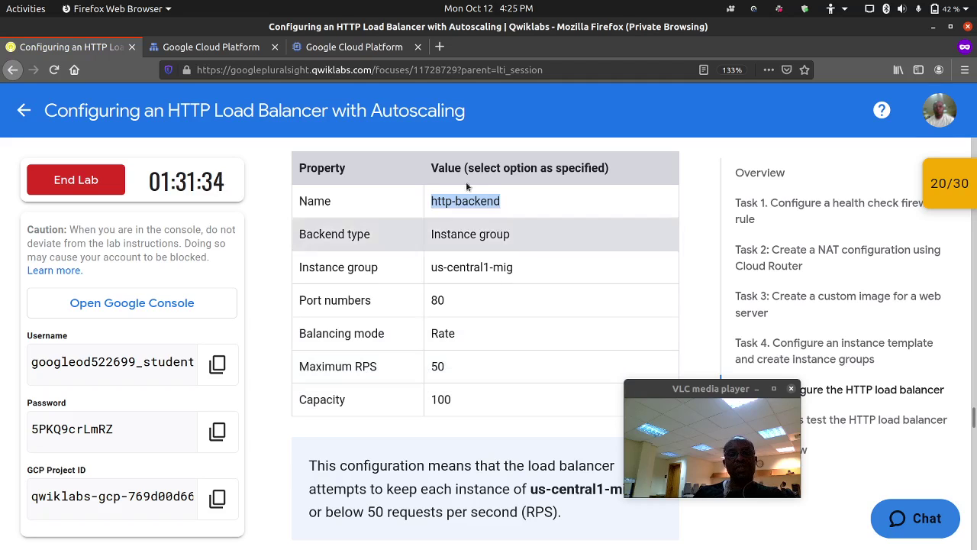
pyautogui.click(243, 50)
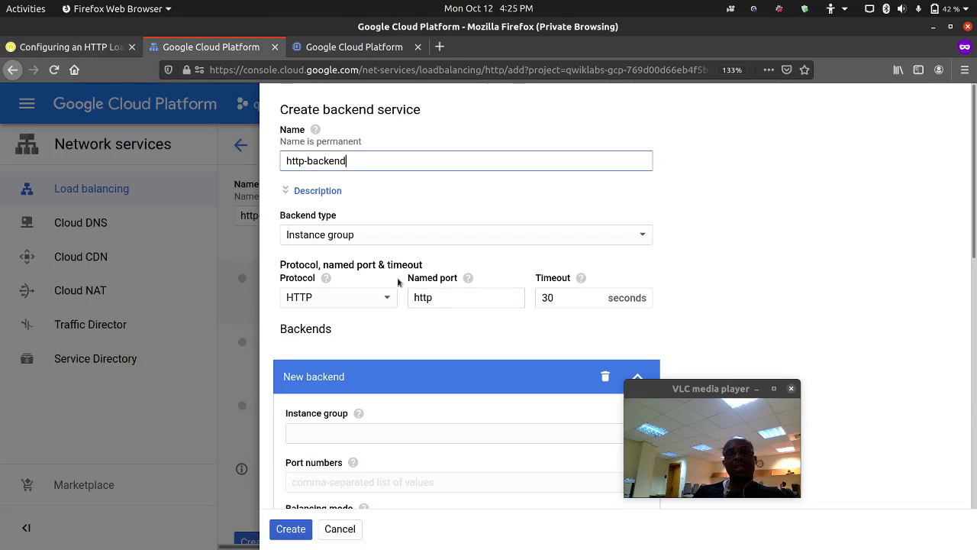
pyautogui.click(80, 48)
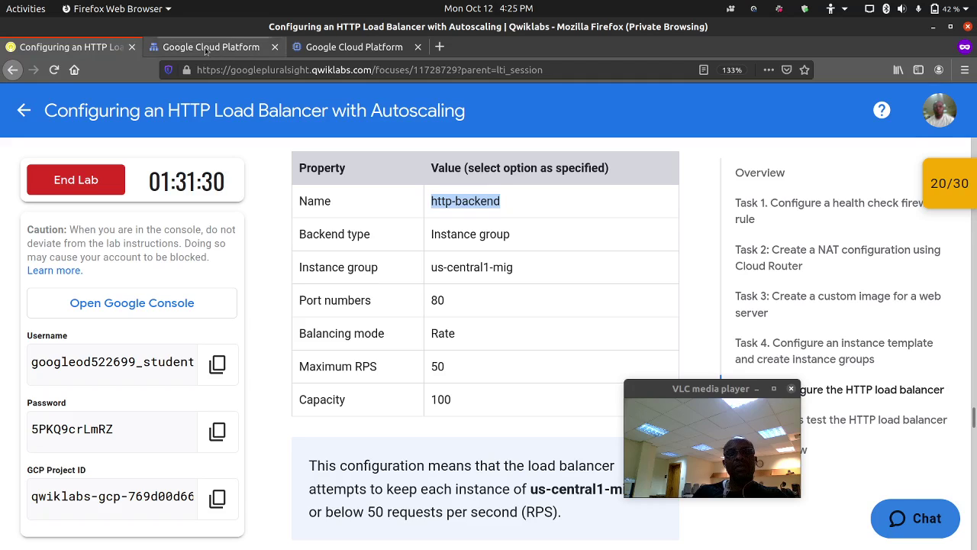
pyautogui.click(250, 50)
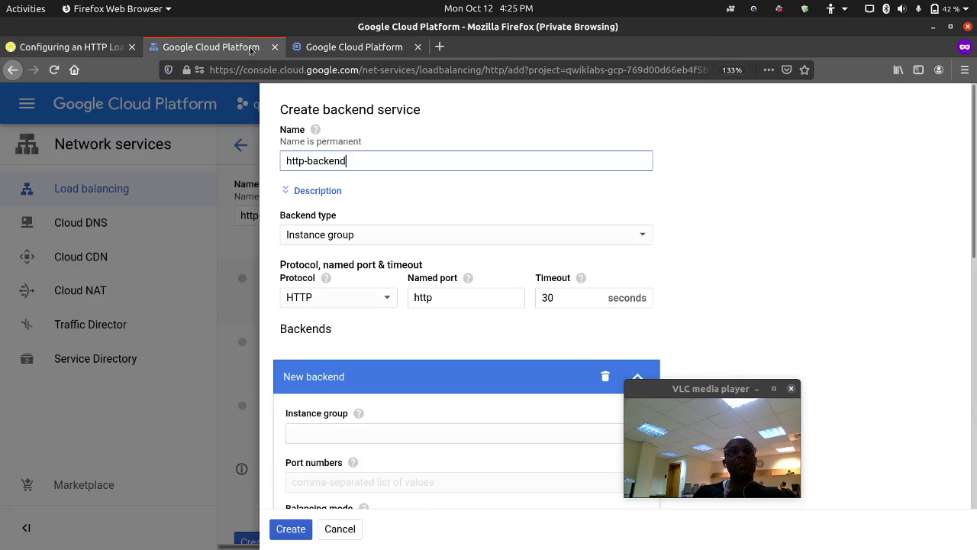
# Keep the Instance group backend type and assign us-central1-mig with port number 80 to the new backend.
pyautogui.click(364, 236)
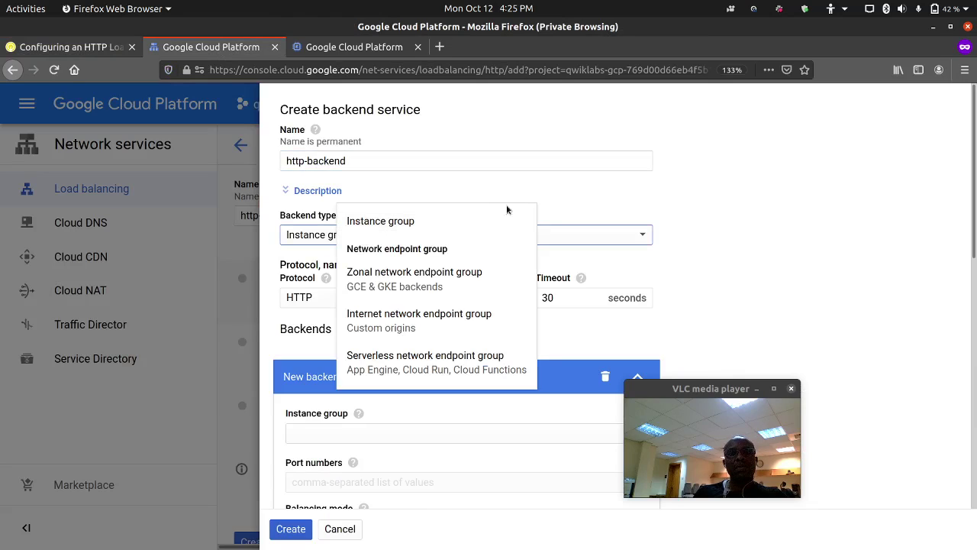
pyautogui.click(571, 196)
pyautogui.scroll(-2, 436, 257)
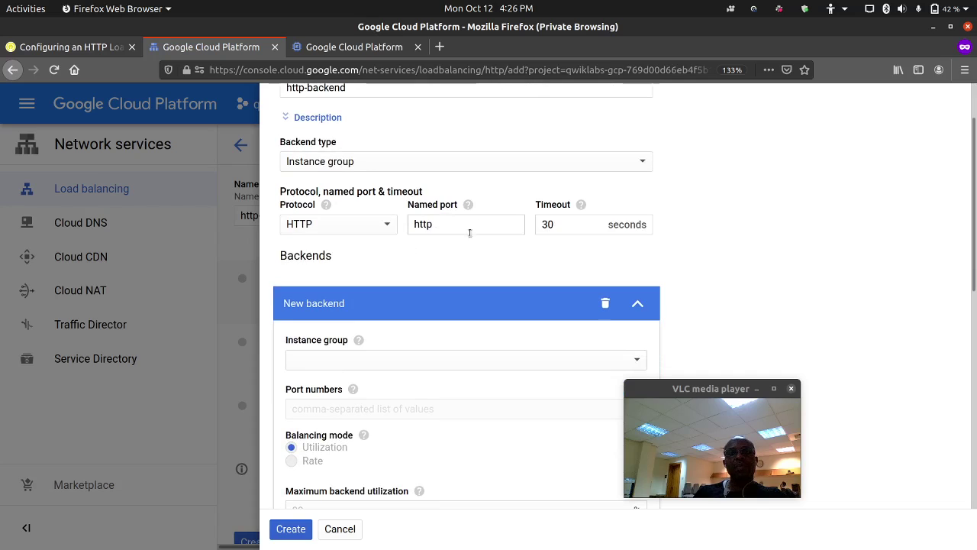
pyautogui.scroll(-1, 408, 272)
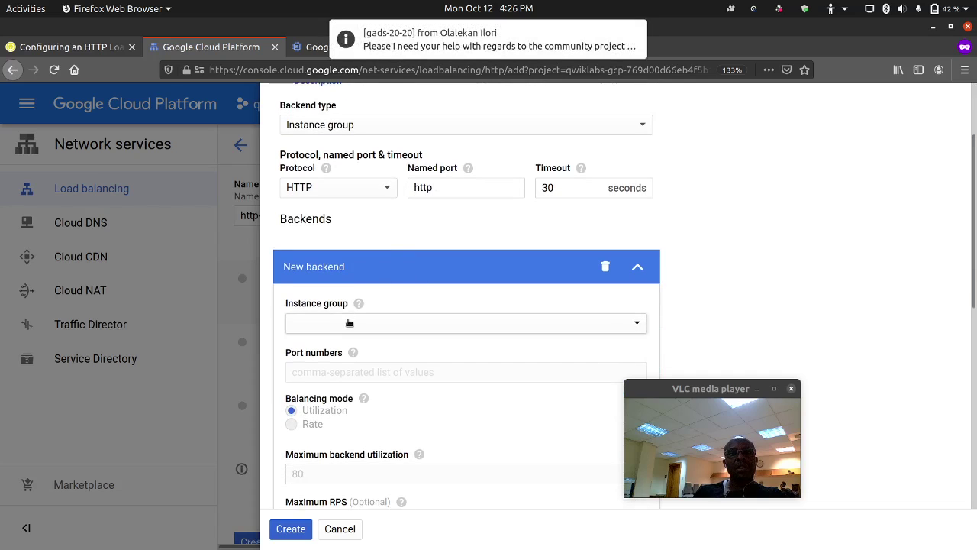
pyautogui.click(349, 323)
pyautogui.click(350, 342)
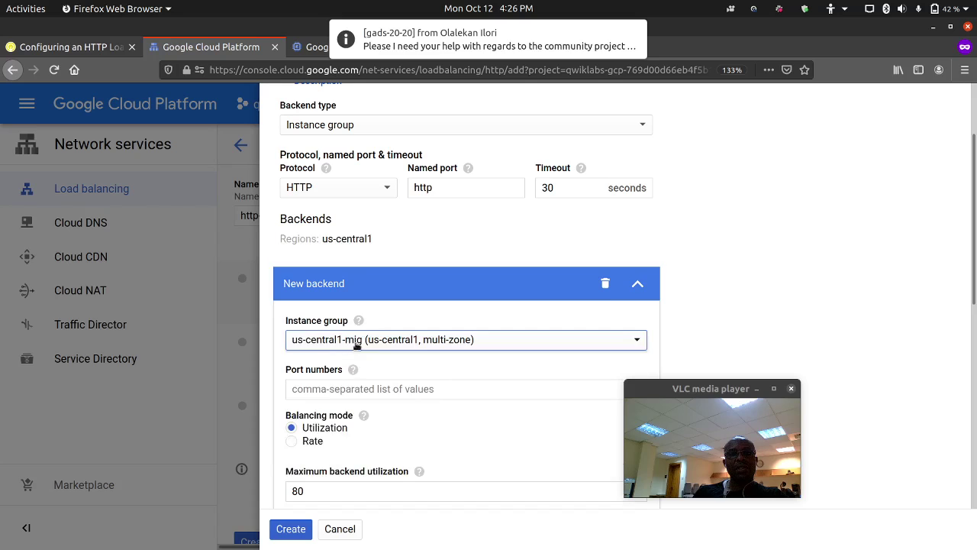
pyautogui.scroll(-3, 356, 345)
pyautogui.click(371, 276)
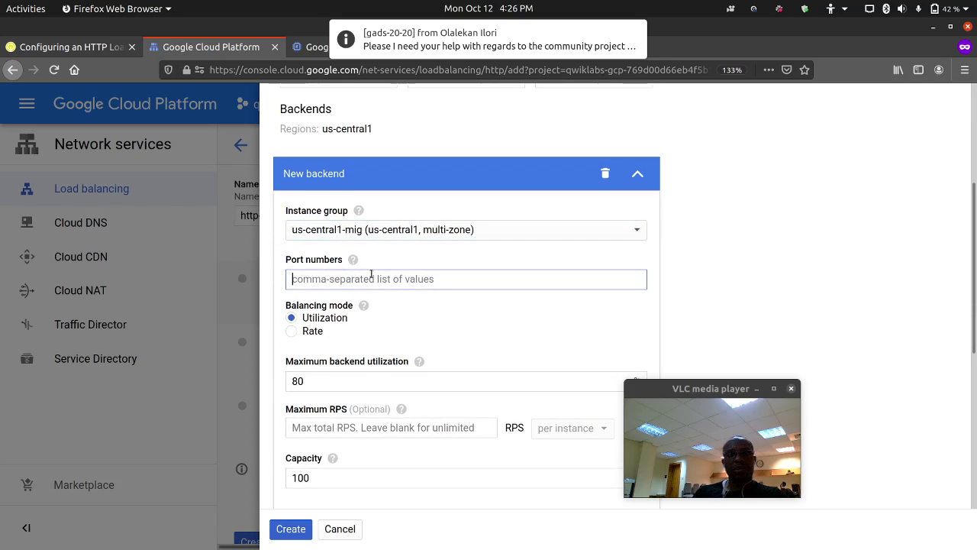
pyautogui.write('80')
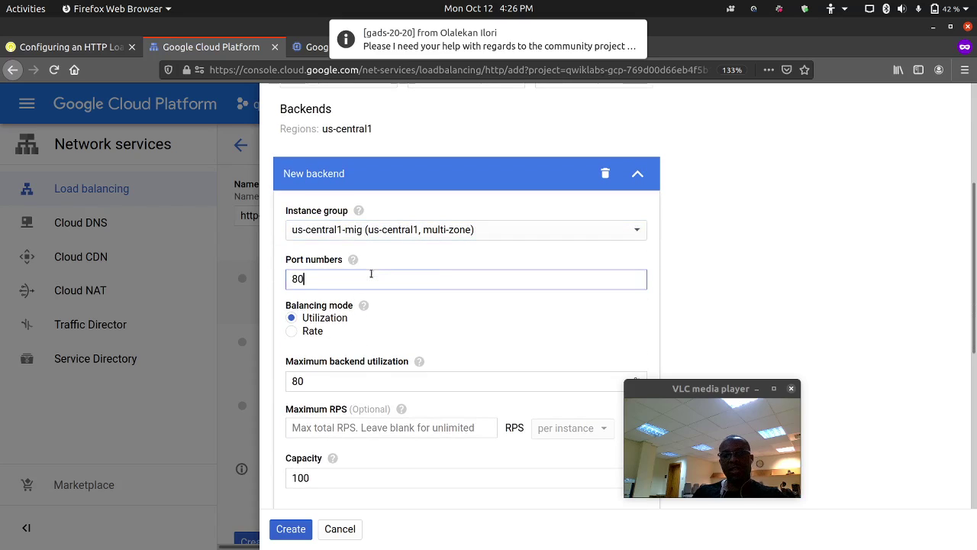
# Set the us-central1-mig backend to Rate balancing with a maximum of 50 RPS and finish the backend entry.
pyautogui.click(319, 331)
pyautogui.click(360, 375)
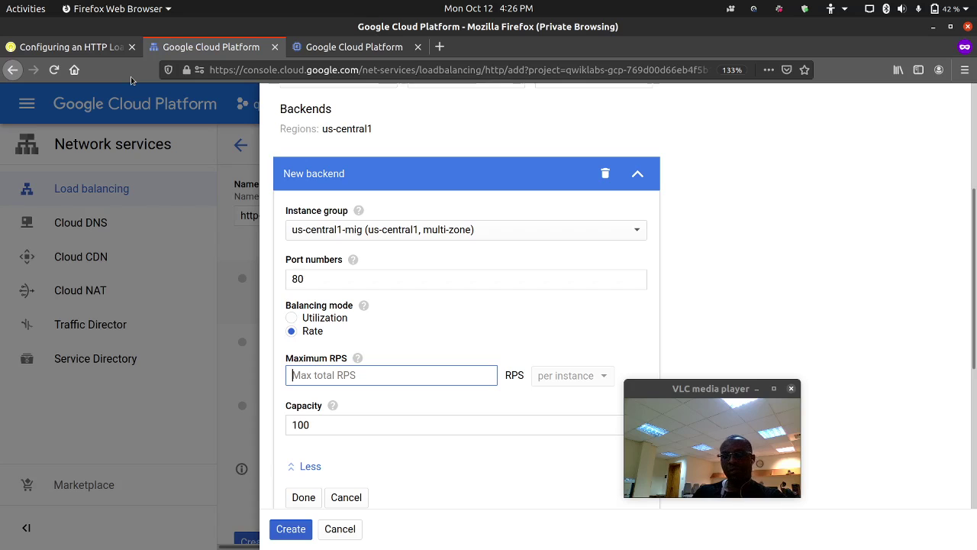
pyautogui.write('50')
pyautogui.scroll(-3, 371, 301)
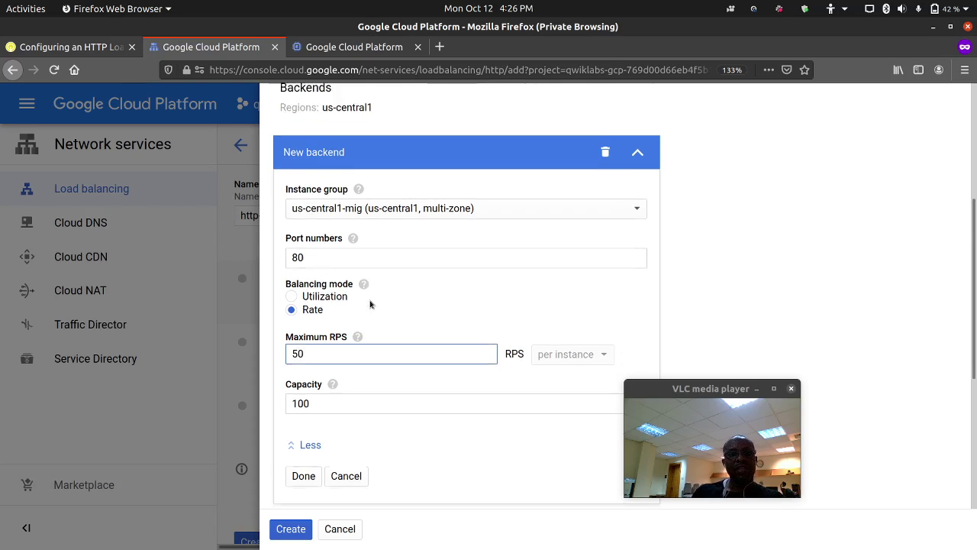
pyautogui.scroll(2, 330, 310)
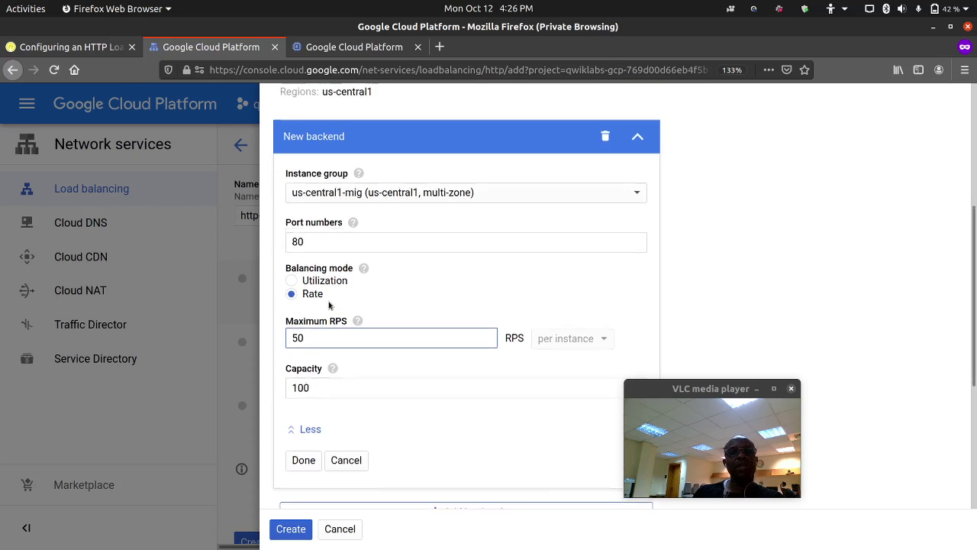
pyautogui.click(304, 460)
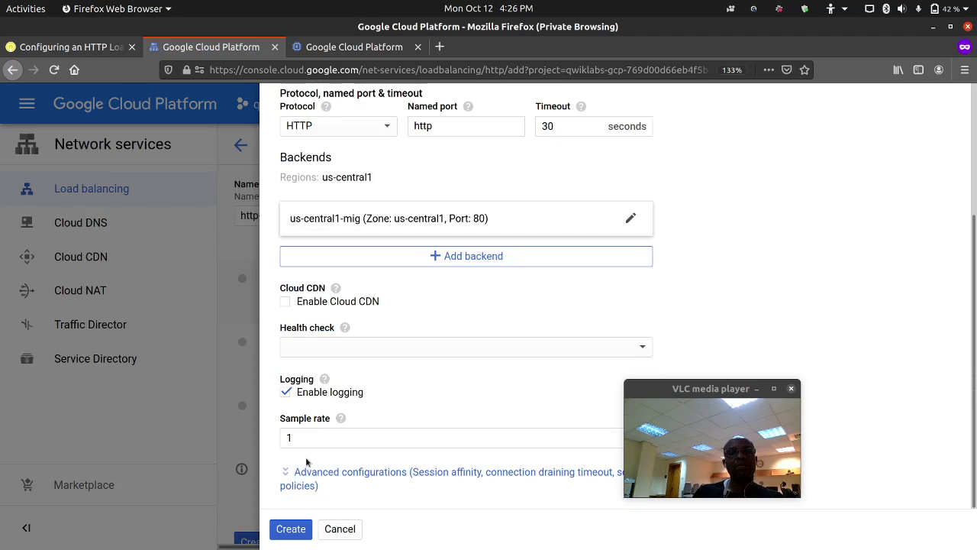
# Review the lab's settings table for the second backend and copy the instance group name europe-west1-mig.
pyautogui.click(69, 46)
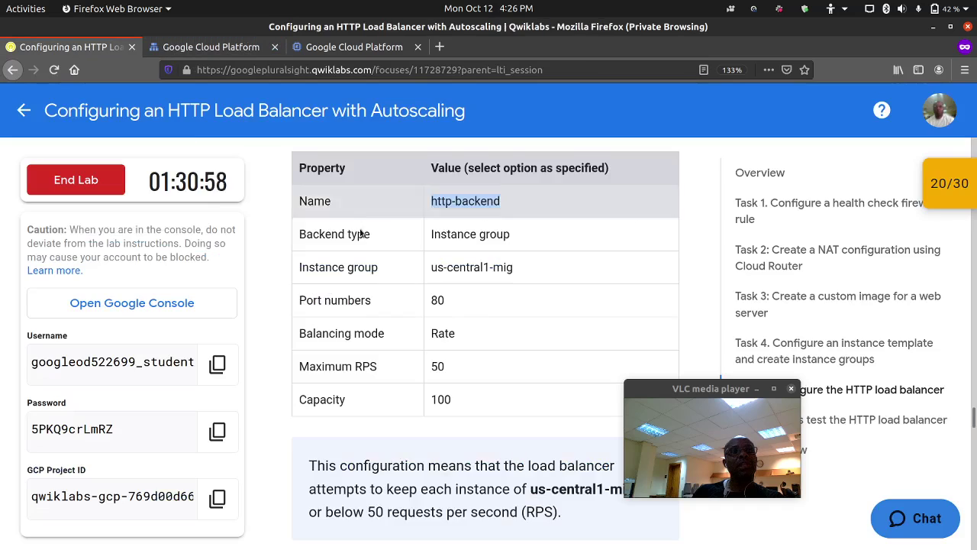
pyautogui.scroll(-4, 359, 222)
pyautogui.scroll(-8, 355, 242)
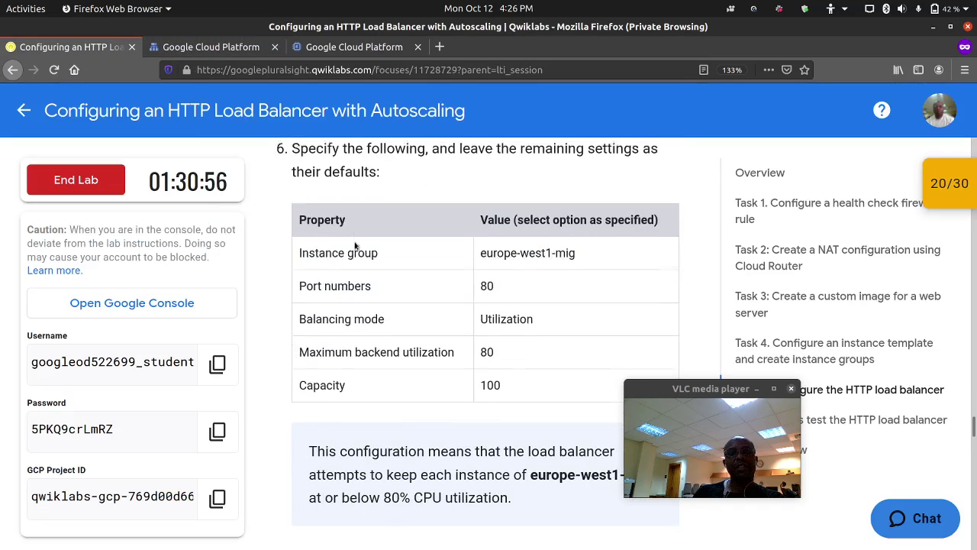
pyautogui.tripleClick(506, 252)
pyautogui.click(506, 252)
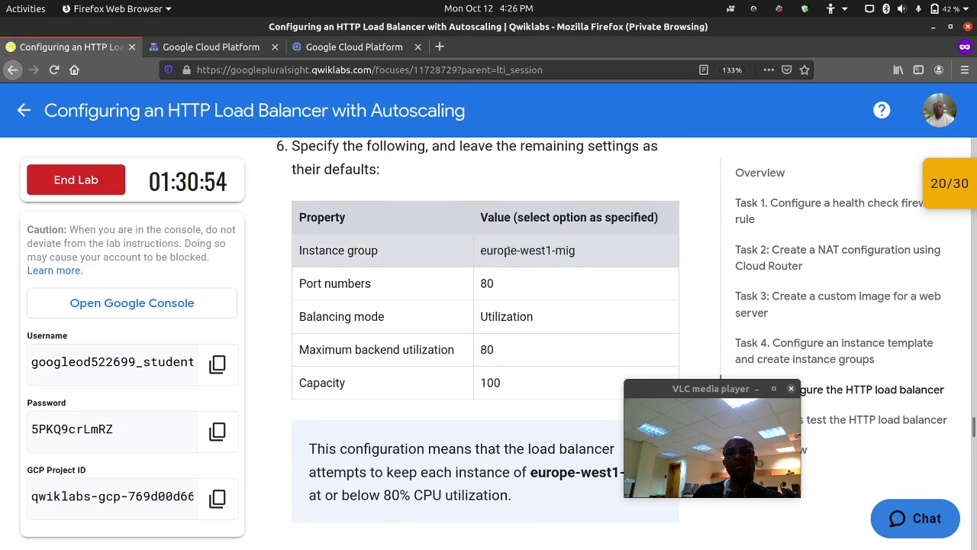
pyautogui.tripleClick(506, 252)
pyautogui.rightClick(506, 252)
pyautogui.click(524, 257)
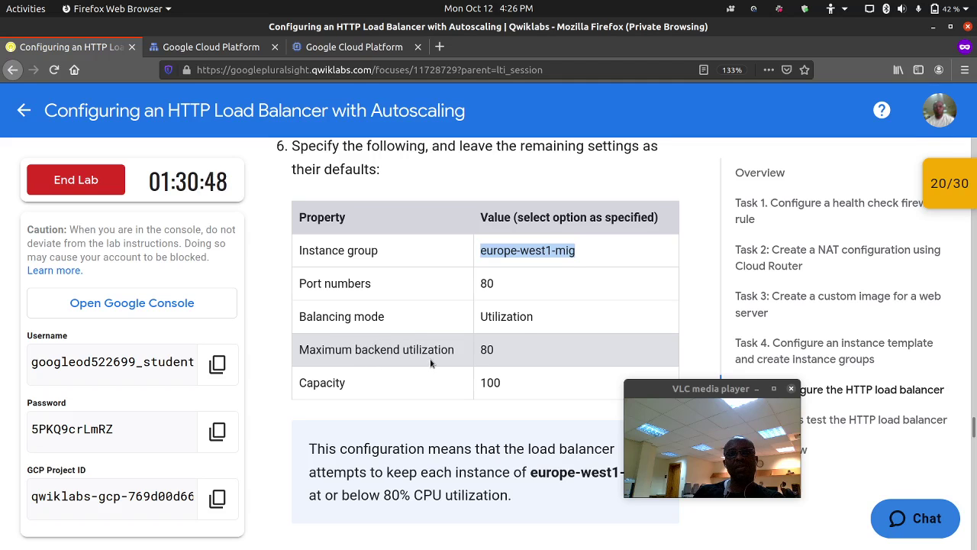
pyautogui.scroll(5, 491, 317)
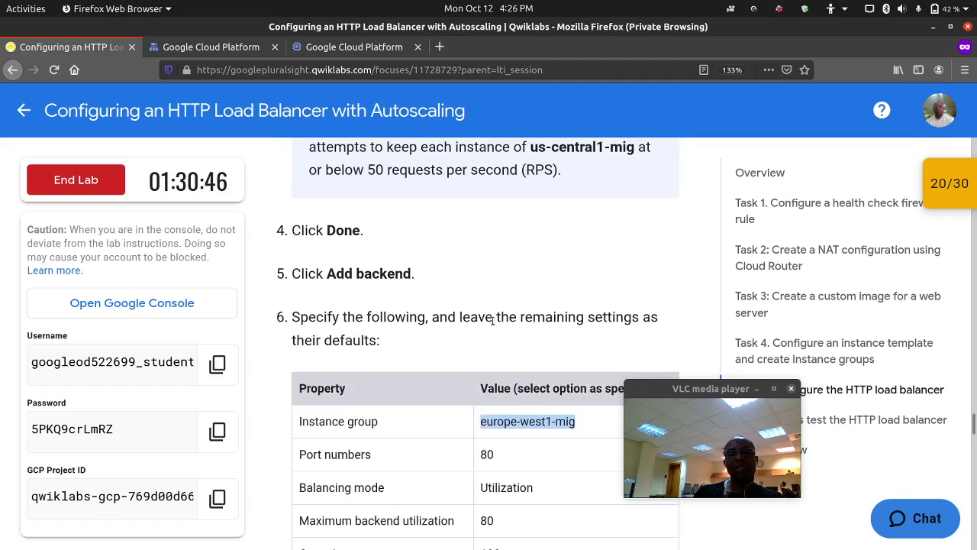
pyautogui.scroll(-1, 493, 316)
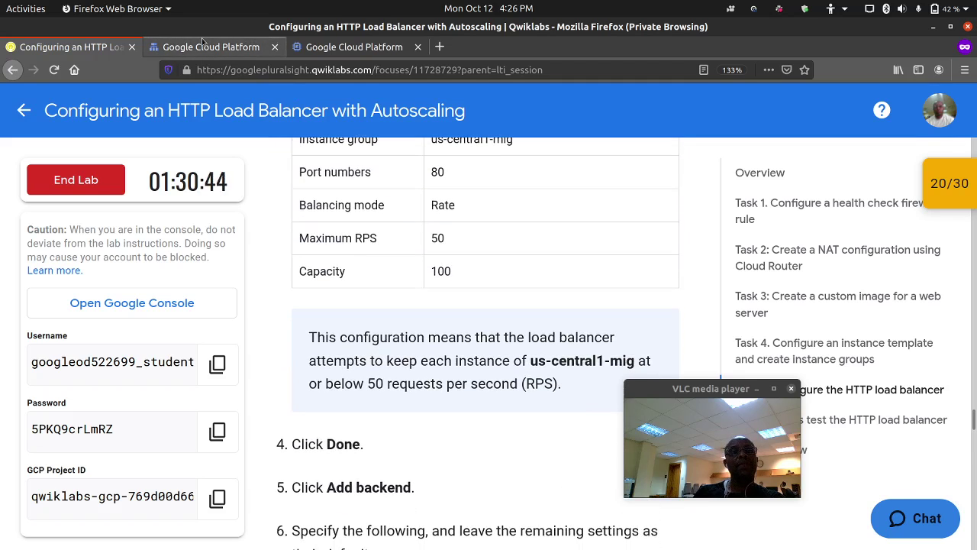
# Add a second backend to the backend service using the europe-west1-mig instance group and port number 80.
pyautogui.click(206, 46)
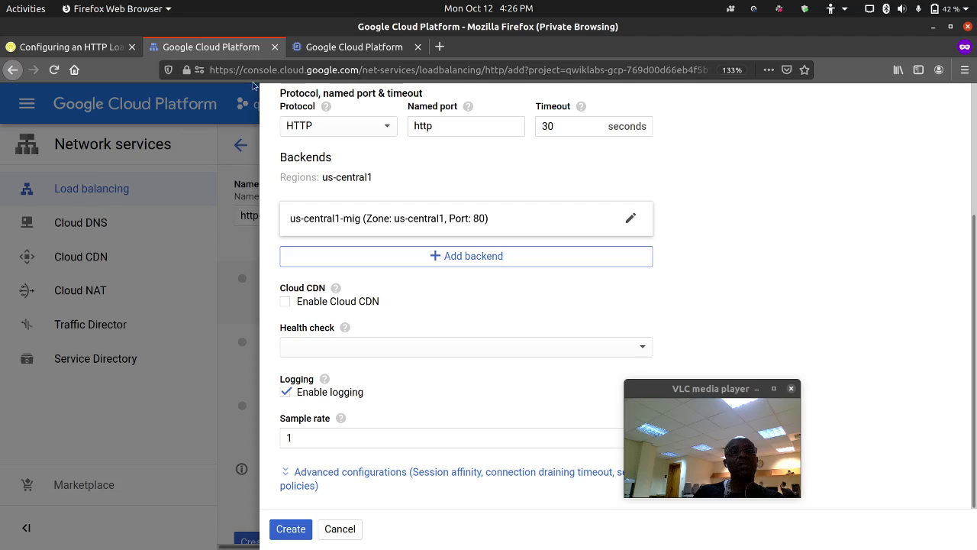
pyautogui.click(427, 260)
pyautogui.click(371, 313)
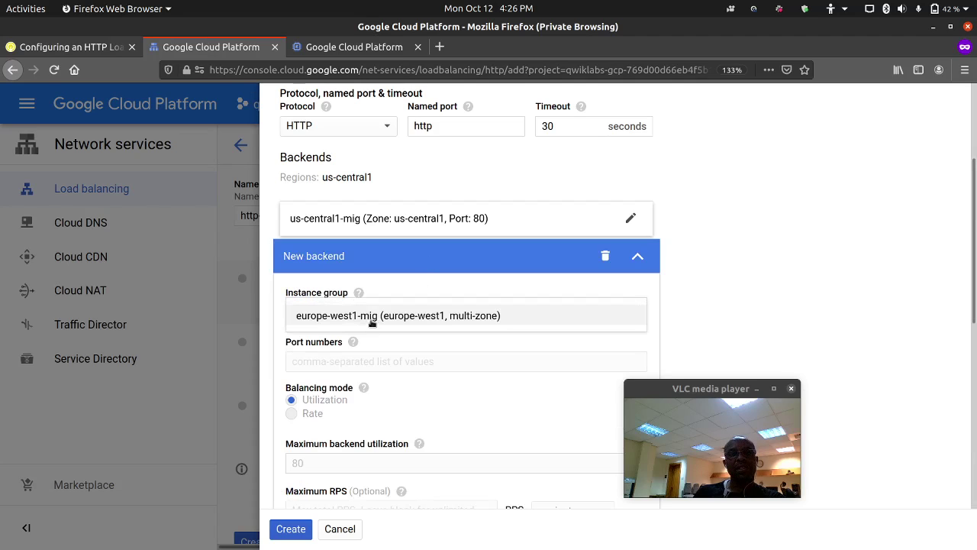
pyautogui.click(372, 318)
pyautogui.click(376, 362)
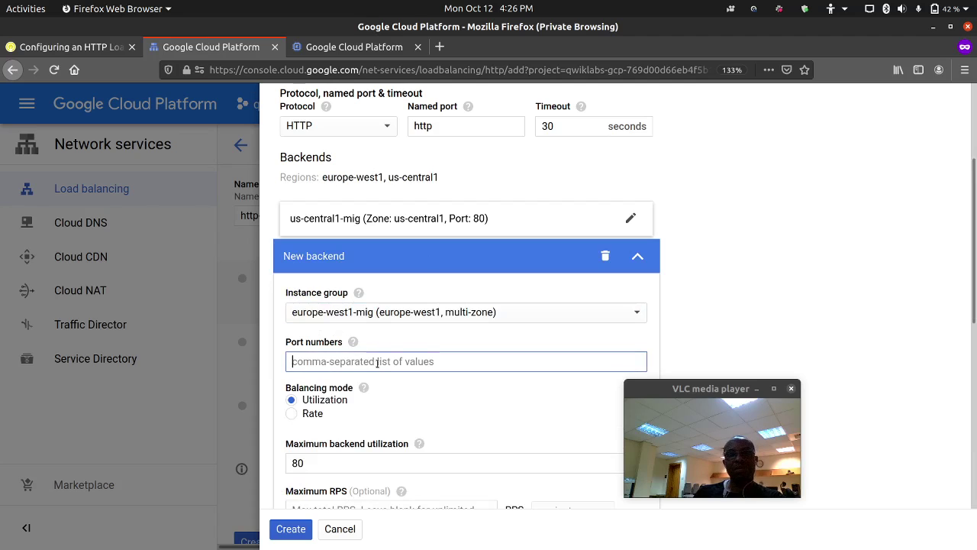
pyautogui.write('80')
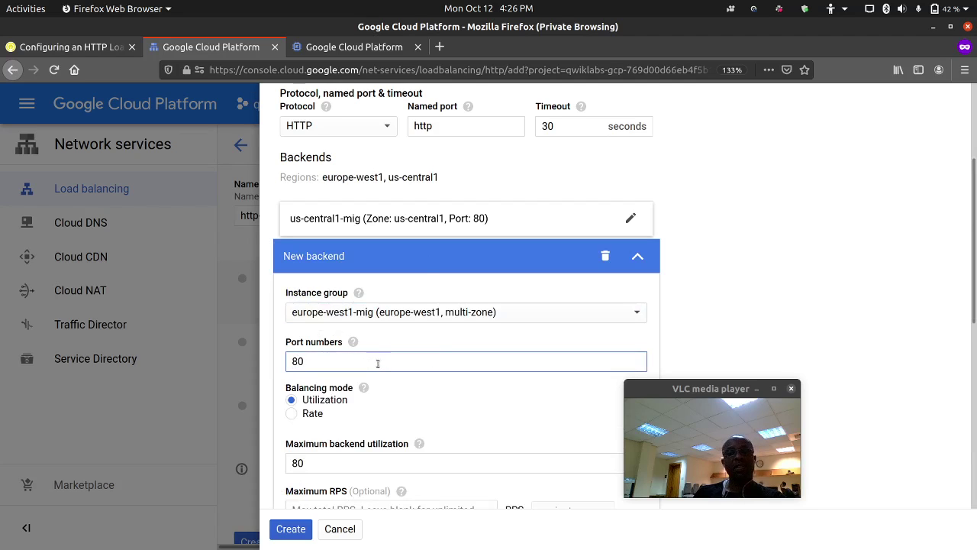
# Check the europe-west1-mig backend's port, balancing mode, utilization and capacity against the lab instructions, and finish adding the backend.
pyautogui.scroll(-3, 377, 364)
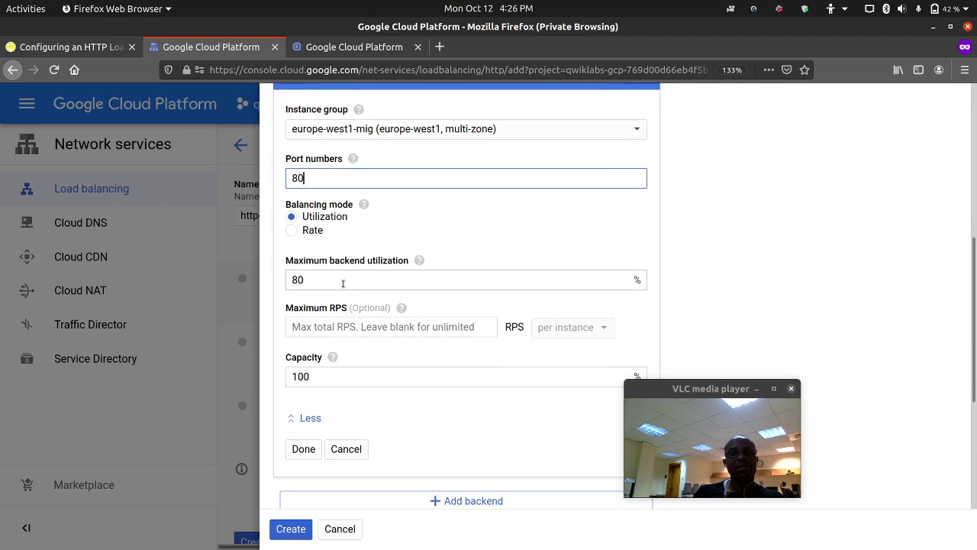
pyautogui.click(100, 47)
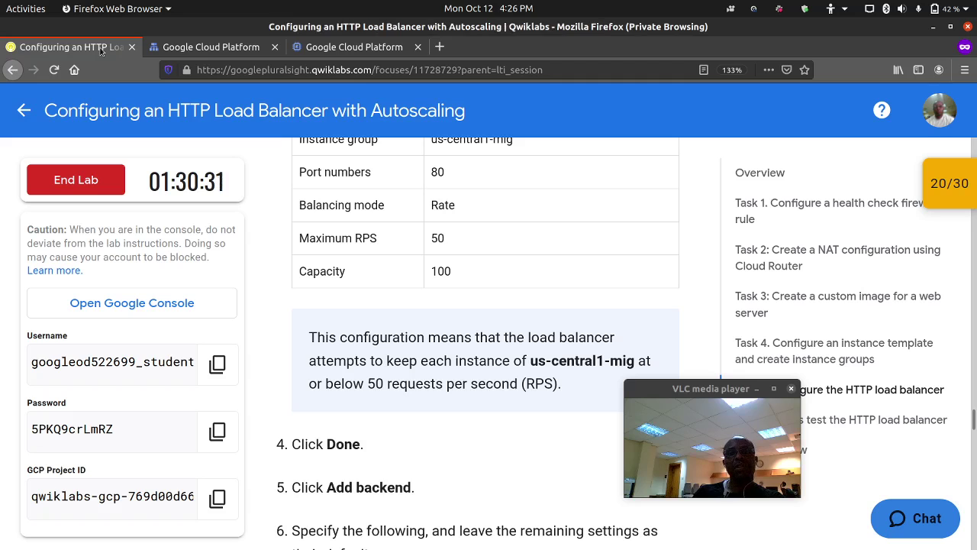
pyautogui.scroll(-6, 357, 287)
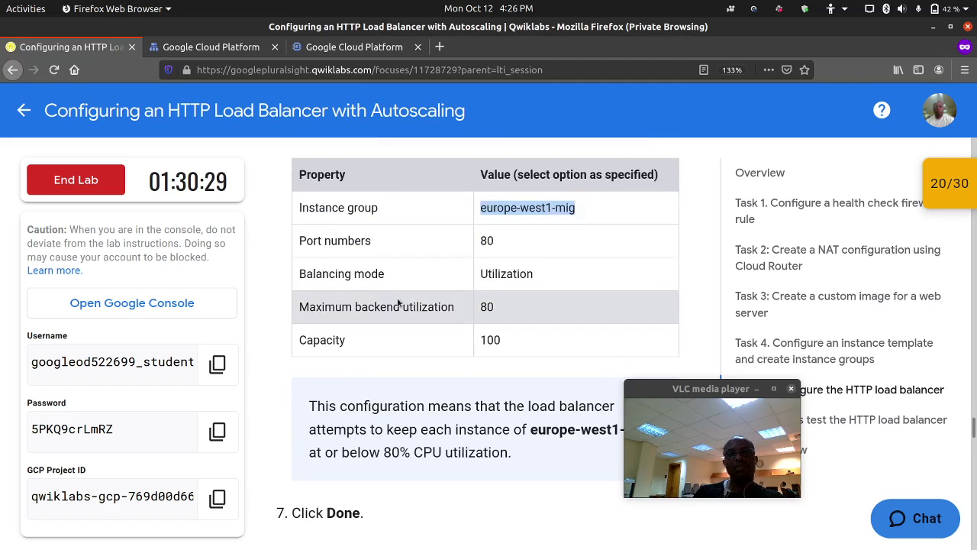
pyautogui.click(206, 47)
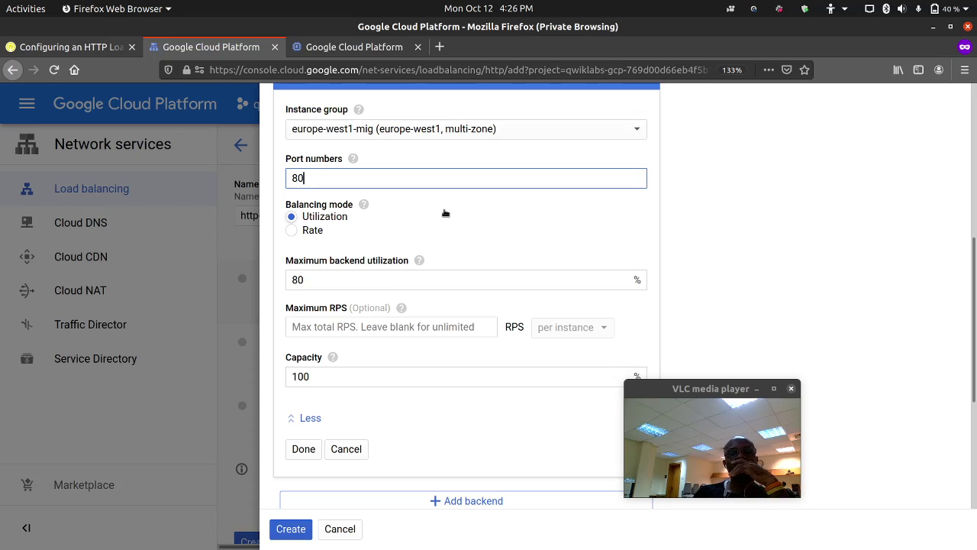
pyautogui.click(98, 52)
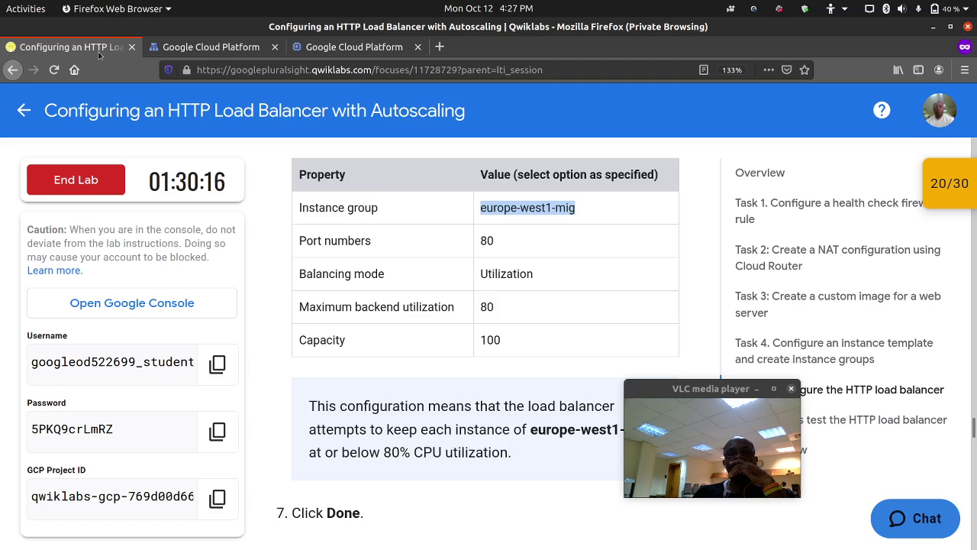
pyautogui.click(203, 52)
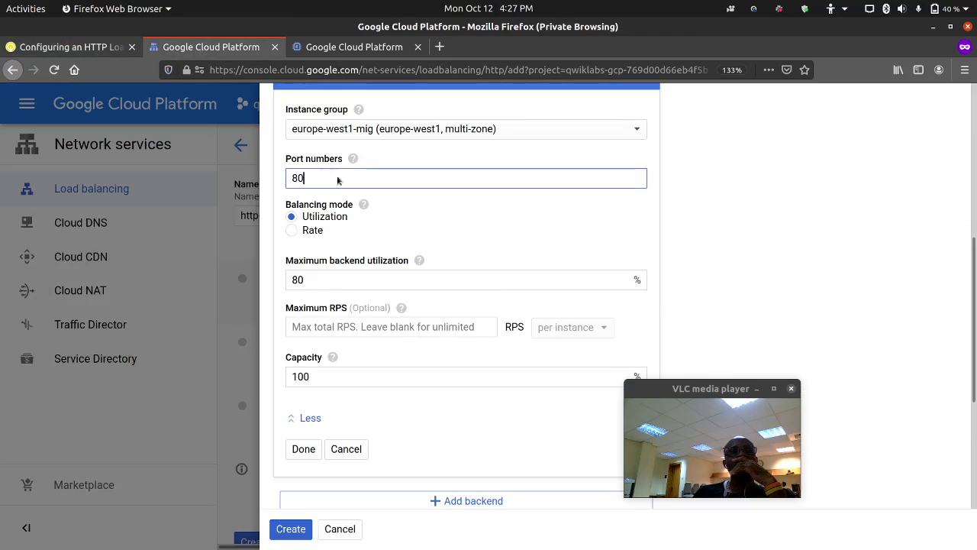
pyautogui.scroll(-3, 362, 428)
pyautogui.click(304, 300)
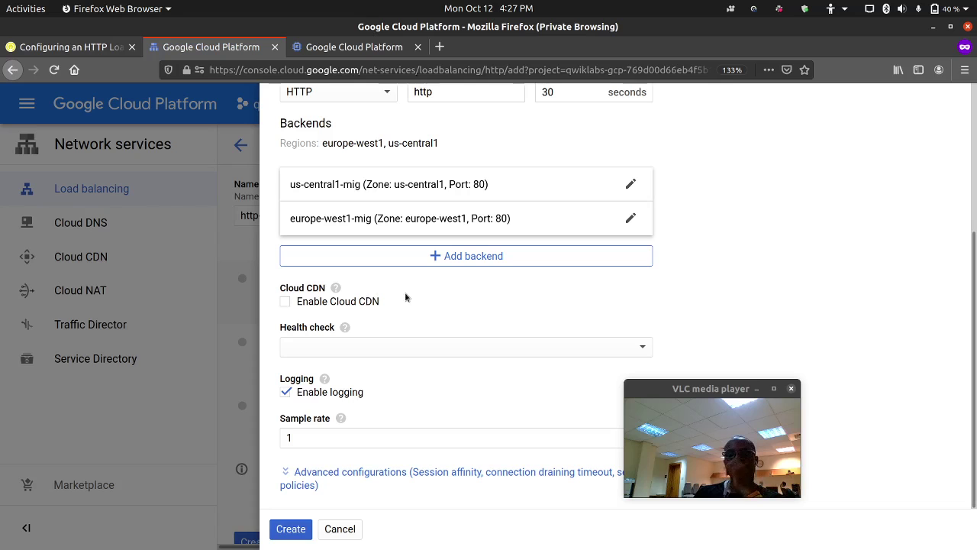
# Look up the required health check in the lab instructions and assign http-health-check (TCP) to the backend service.
pyautogui.hotkey('ctrl', 'pageup')
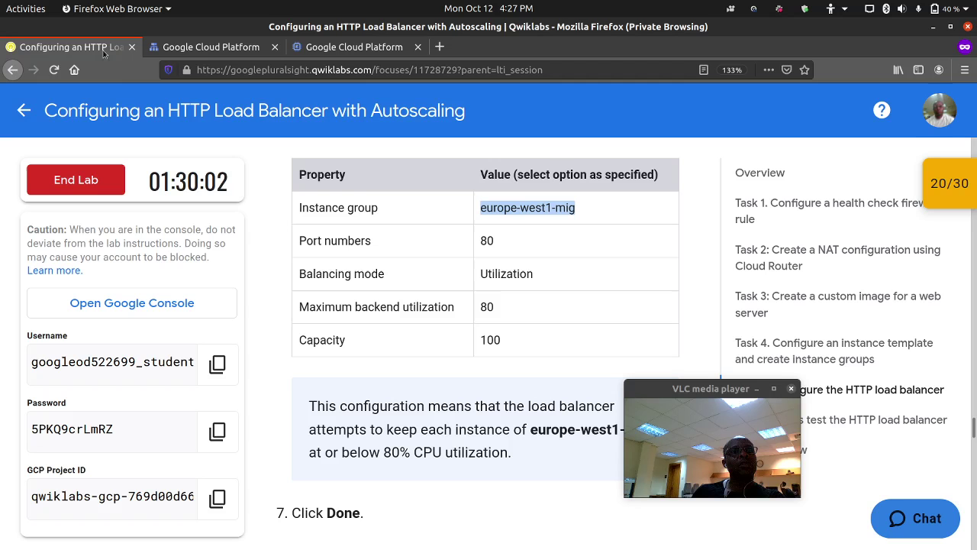
pyautogui.scroll(-5, 295, 229)
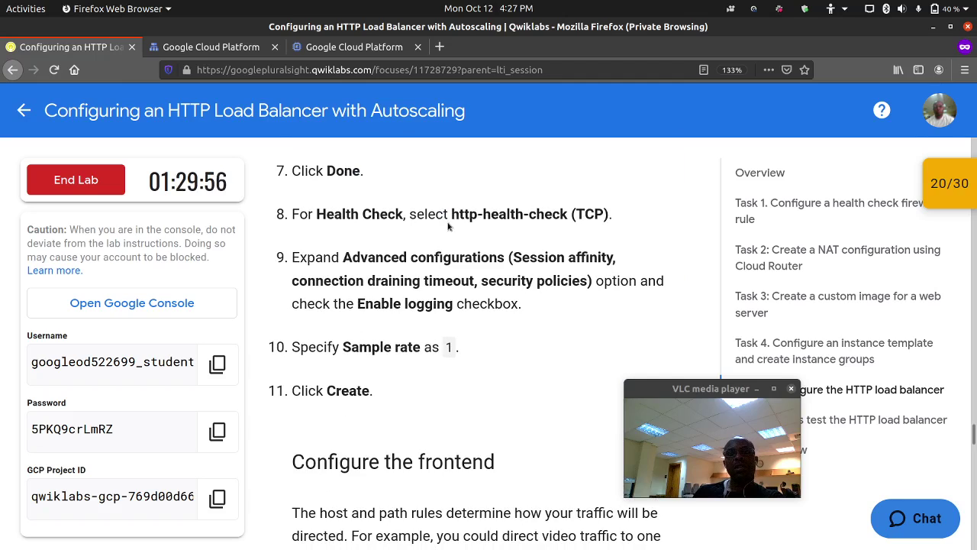
pyautogui.click(235, 49)
pyautogui.click(380, 342)
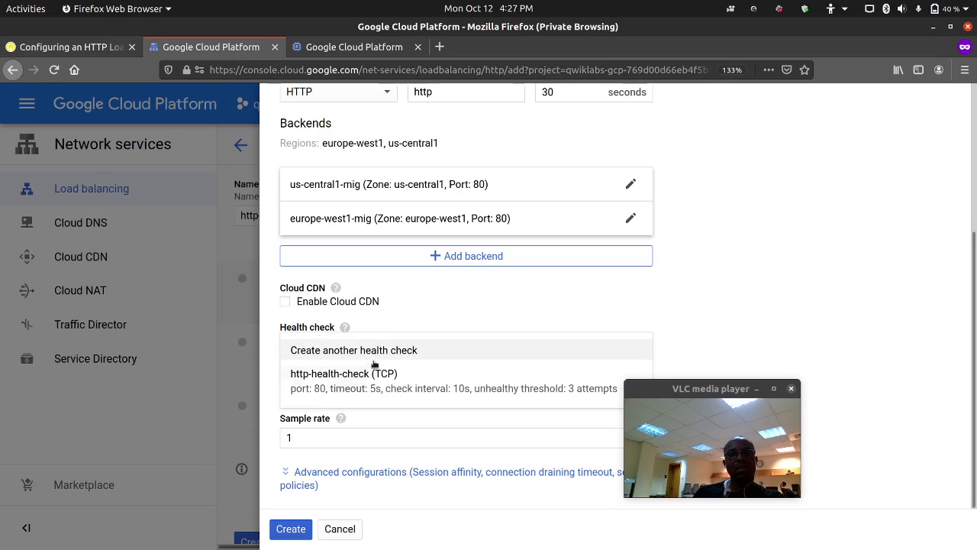
pyautogui.click(352, 375)
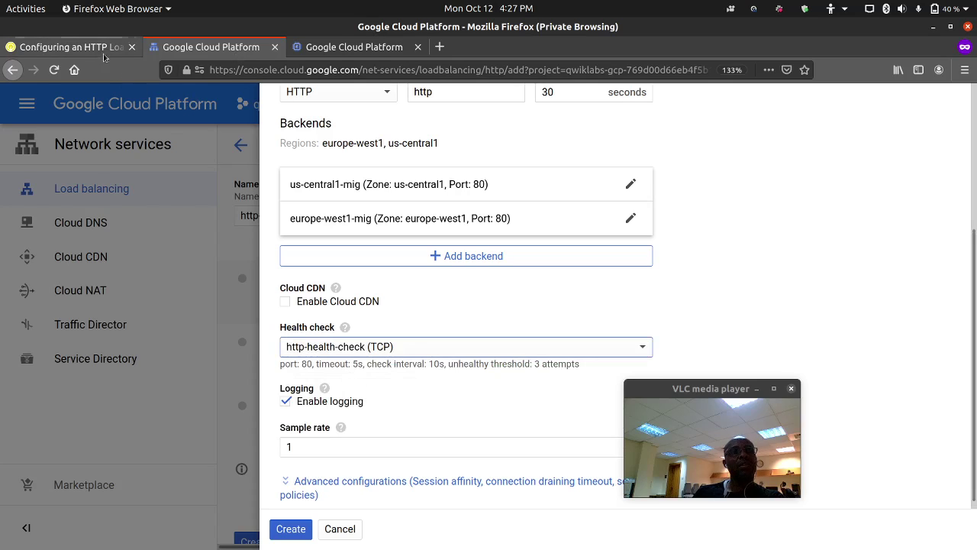
# Compare the backend service's logging and sample rate settings with the lab instructions.
pyautogui.click(76, 47)
pyautogui.scroll(-3, 372, 275)
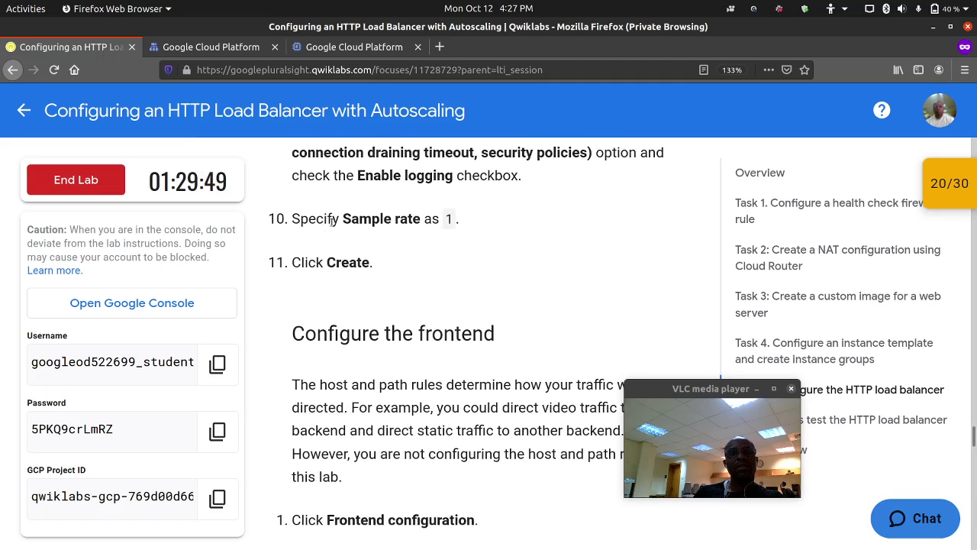
pyautogui.click(212, 46)
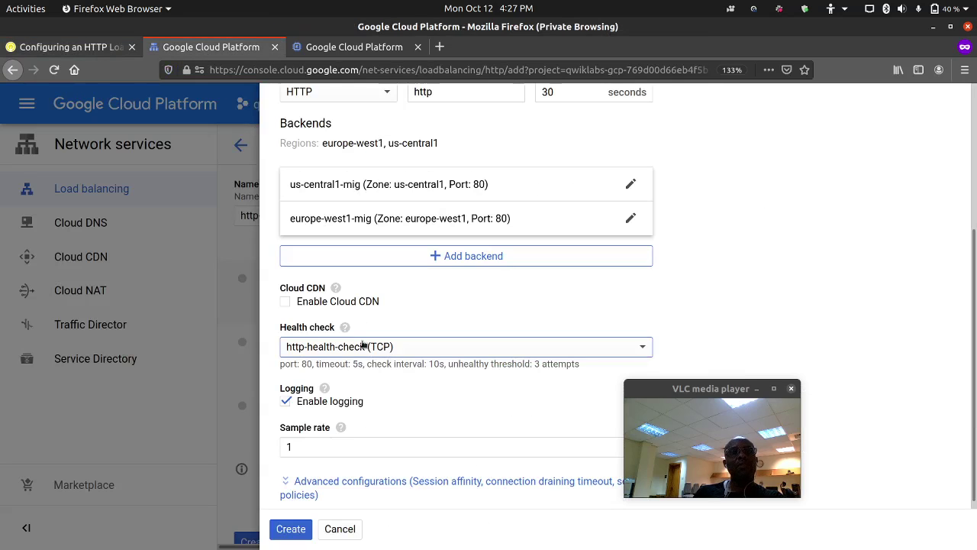
pyautogui.scroll(-1, 314, 447)
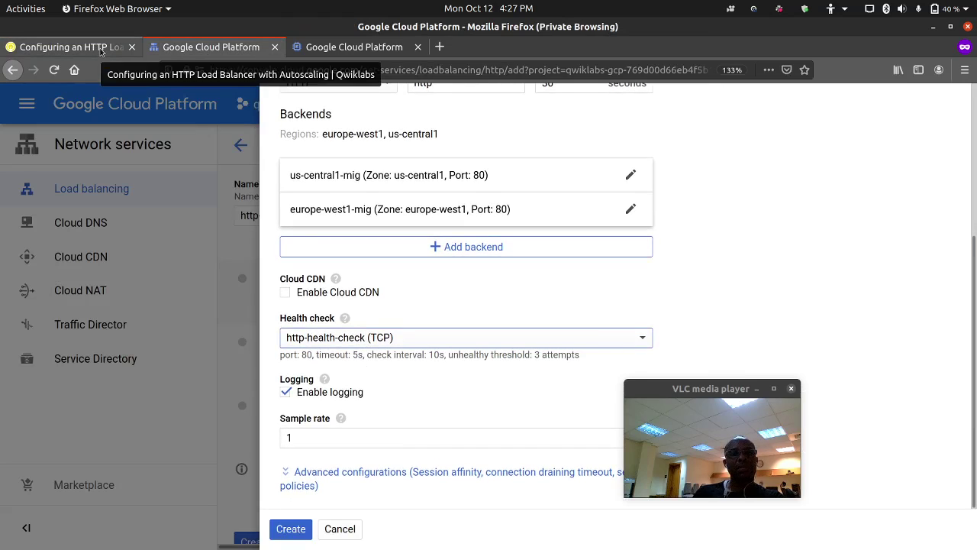
pyautogui.moveTo(342, 422)
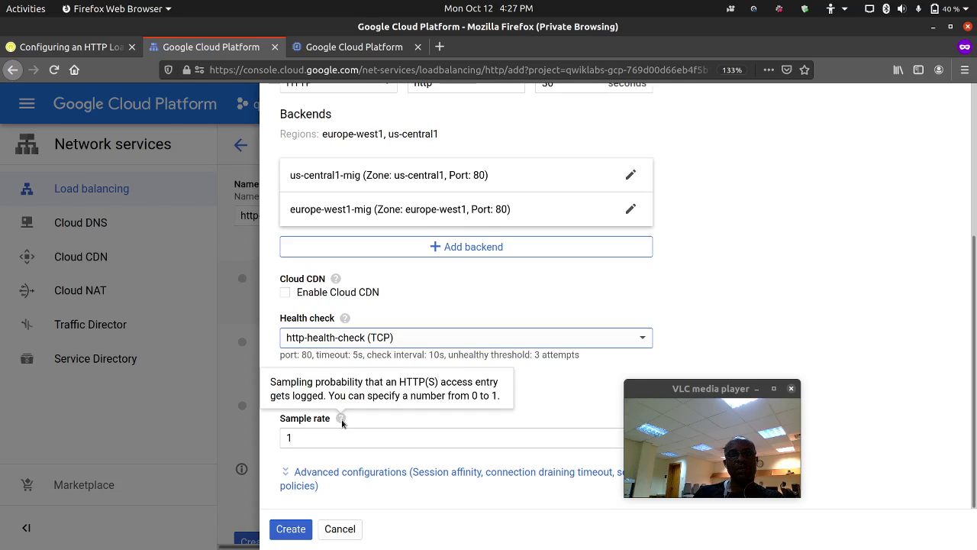
# Review the frontend section of the lab instructions and create the backend service with the two configured backends.
pyautogui.click(118, 52)
pyautogui.scroll(-4, 362, 271)
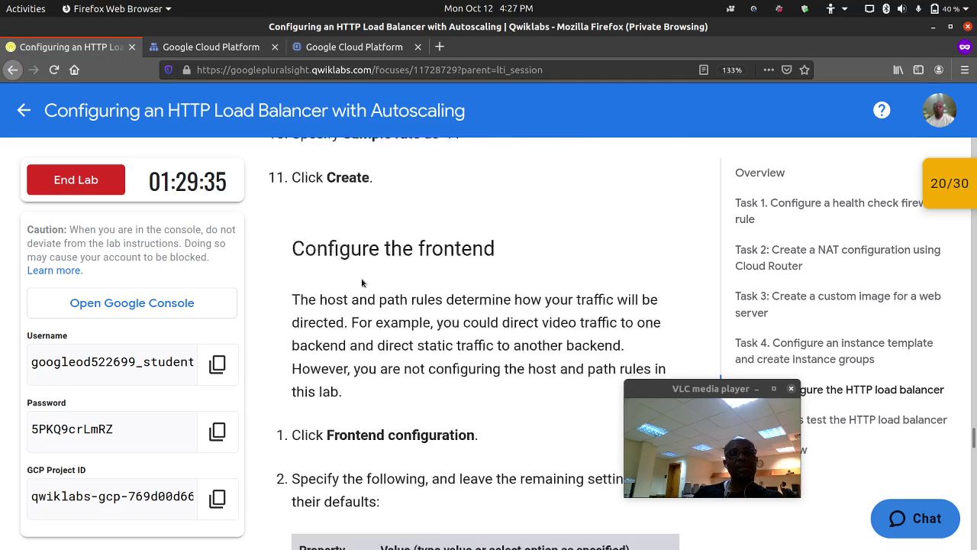
pyautogui.scroll(1, 362, 271)
pyautogui.scroll(-2, 362, 267)
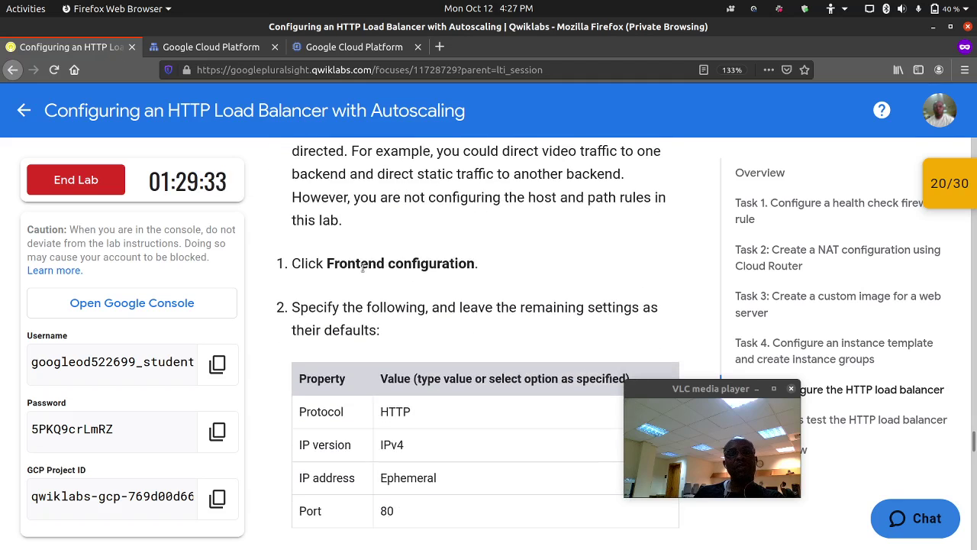
pyautogui.scroll(-1, 362, 267)
pyautogui.scroll(1, 366, 265)
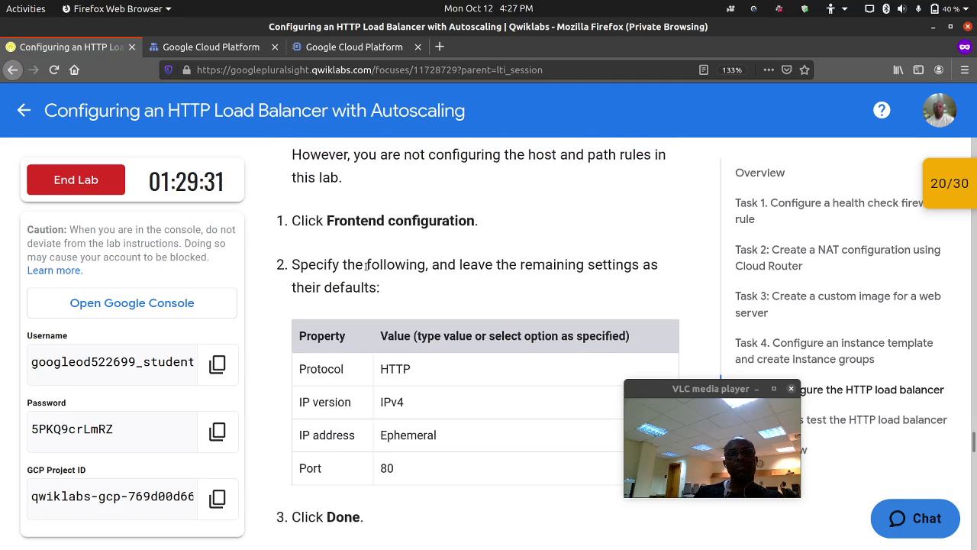
pyautogui.scroll(-2, 366, 266)
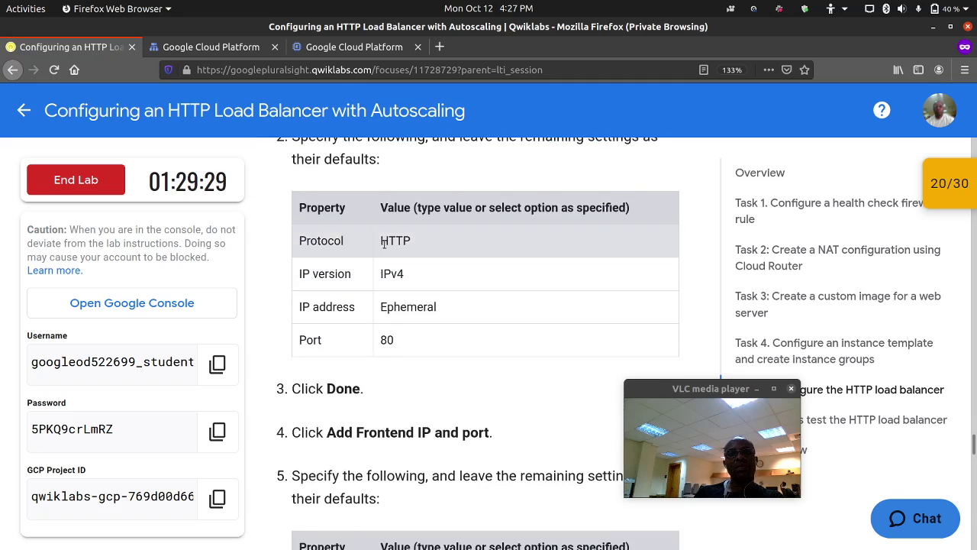
pyautogui.click(210, 48)
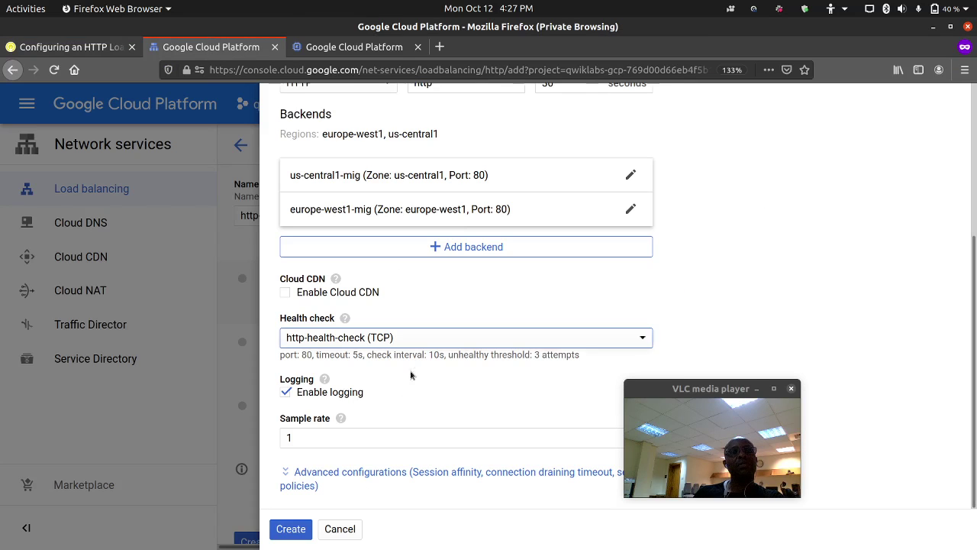
pyautogui.click(290, 529)
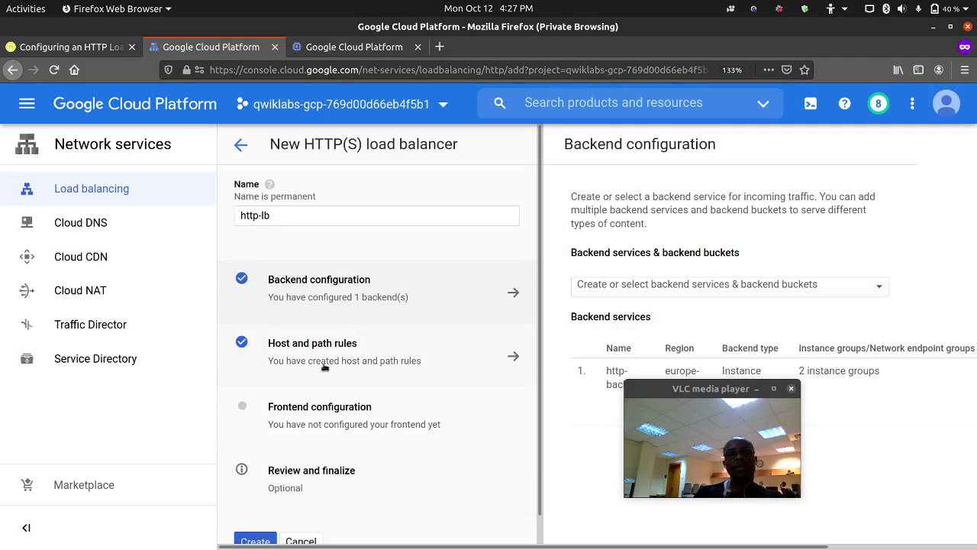
# Check the first frontend against the lab instructions and add it with HTTP, IPv4, an ephemeral IP address and port 80.
pyautogui.click(338, 407)
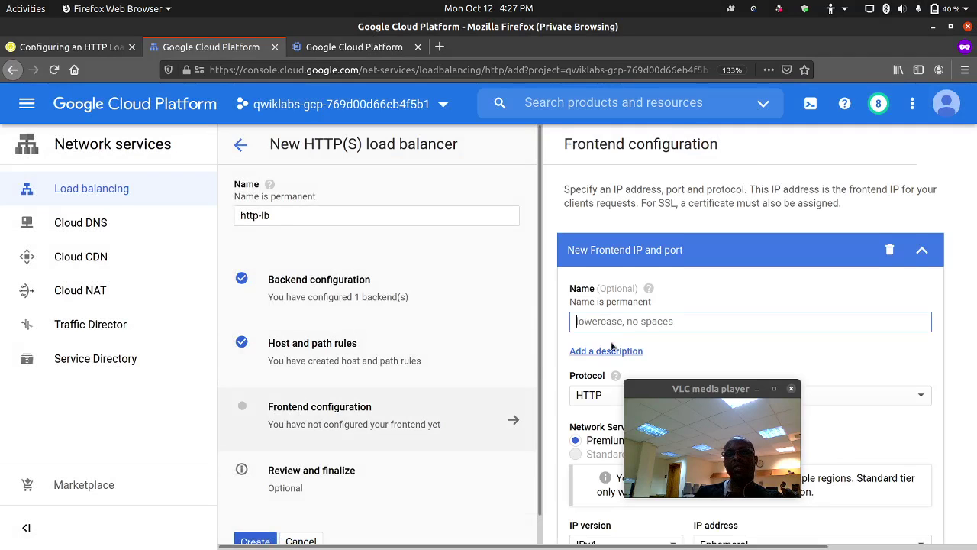
pyautogui.scroll(-2, 630, 311)
pyautogui.scroll(-2, 631, 312)
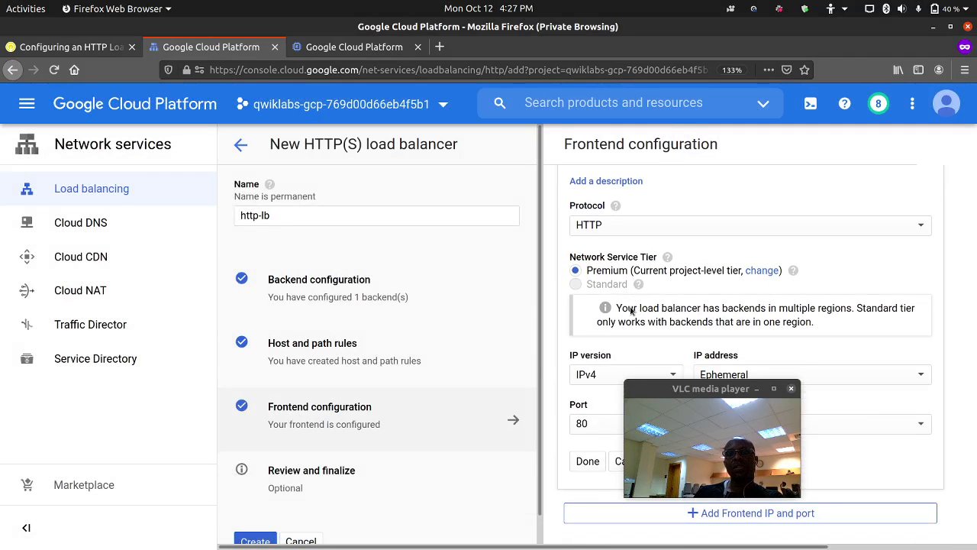
pyautogui.moveTo(716, 390); pyautogui.dragTo(355, 243)
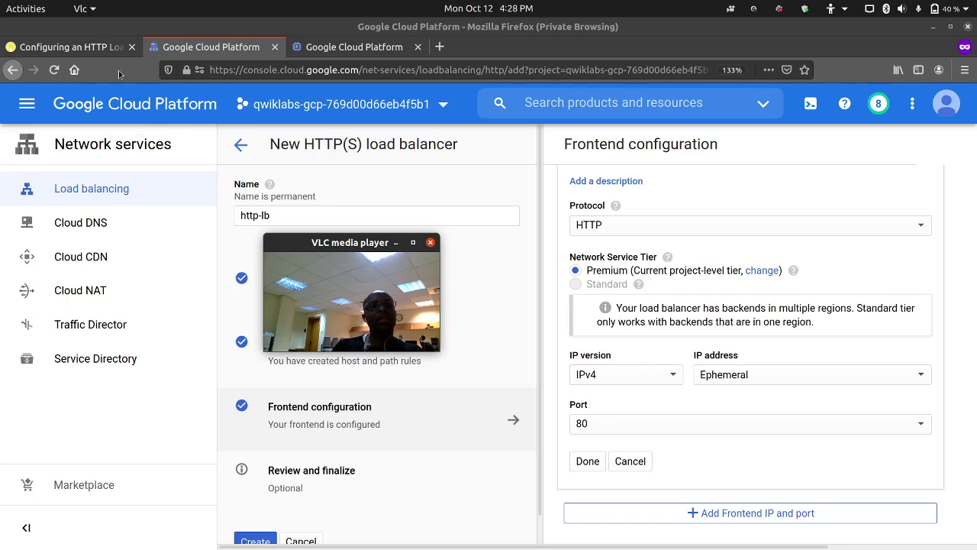
pyautogui.click(107, 50)
pyautogui.scroll(-1, 296, 231)
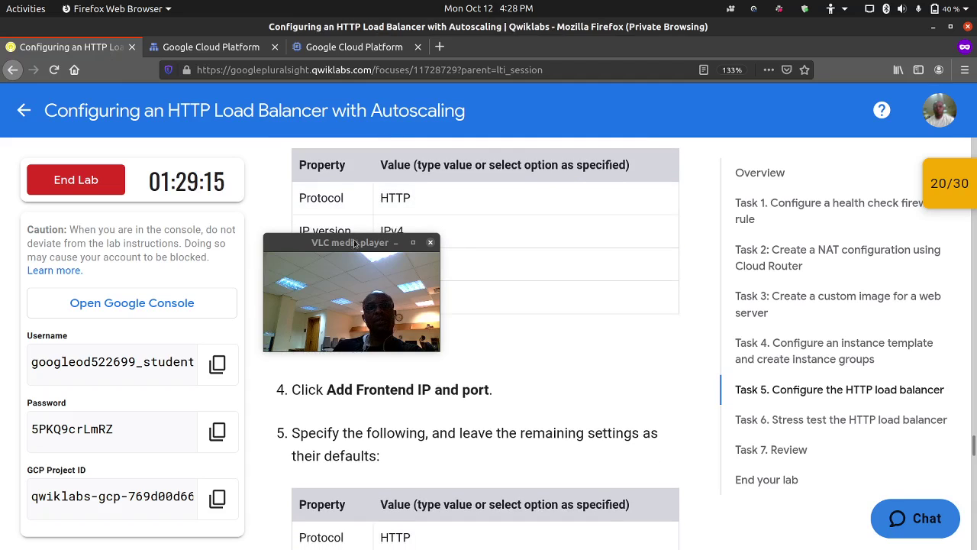
pyautogui.moveTo(353, 242); pyautogui.dragTo(620, 251)
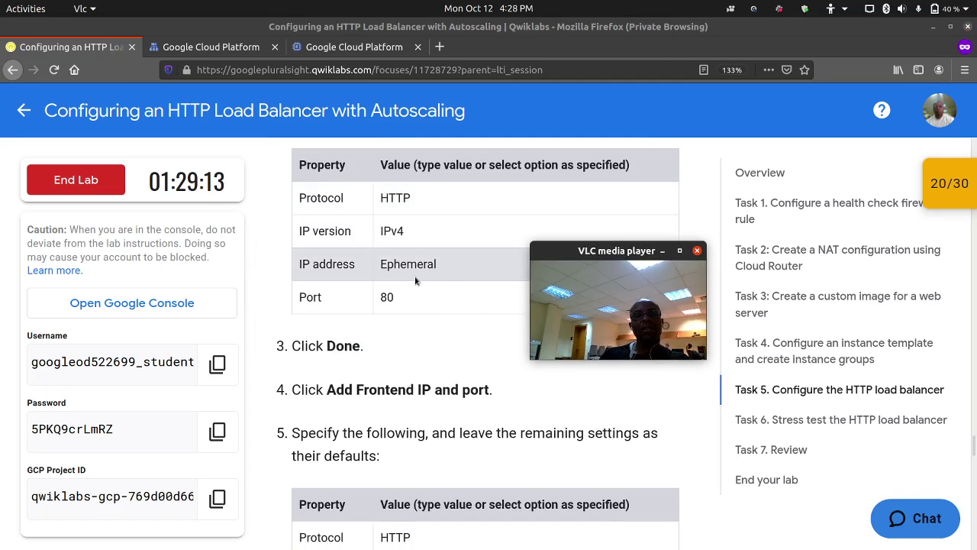
pyautogui.scroll(-3, 415, 286)
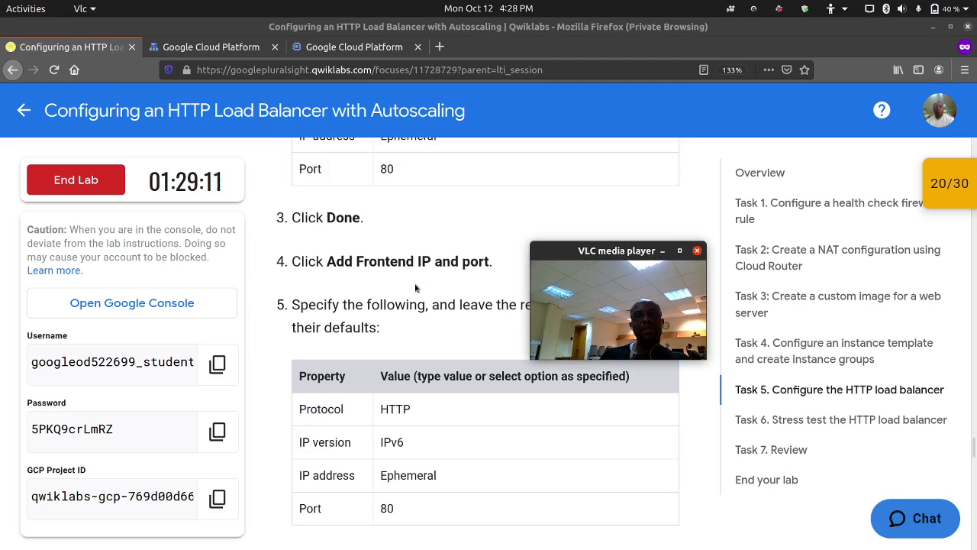
pyautogui.scroll(-2, 415, 287)
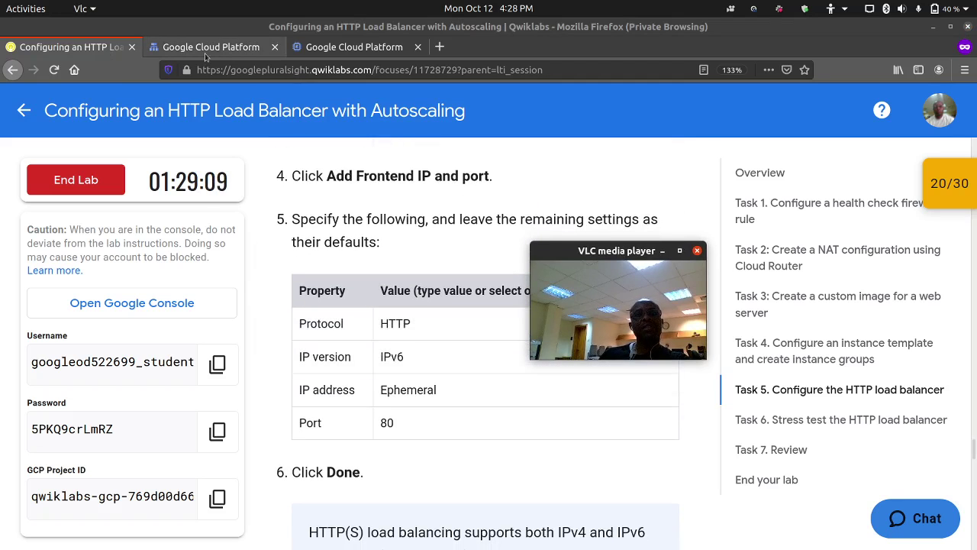
pyautogui.click(205, 51)
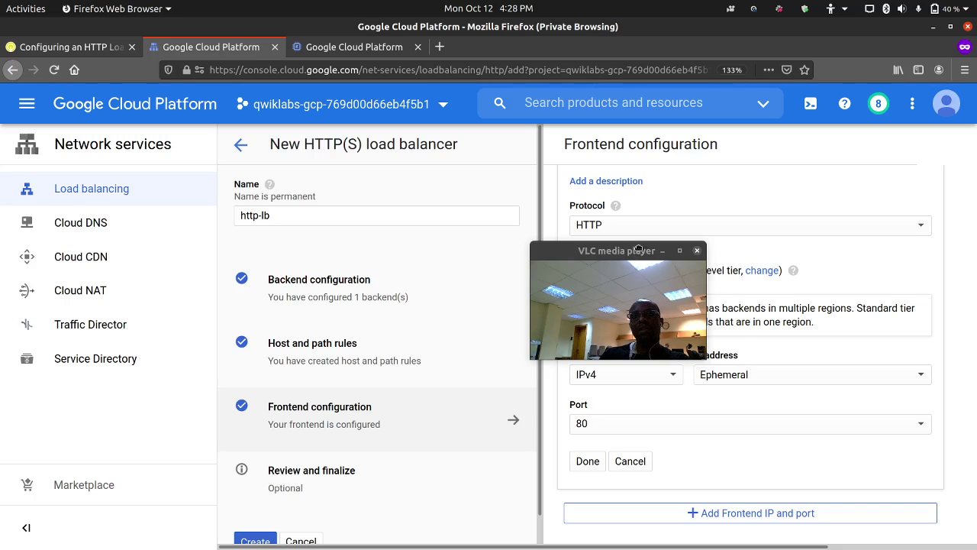
pyautogui.moveTo(639, 249); pyautogui.dragTo(145, 220)
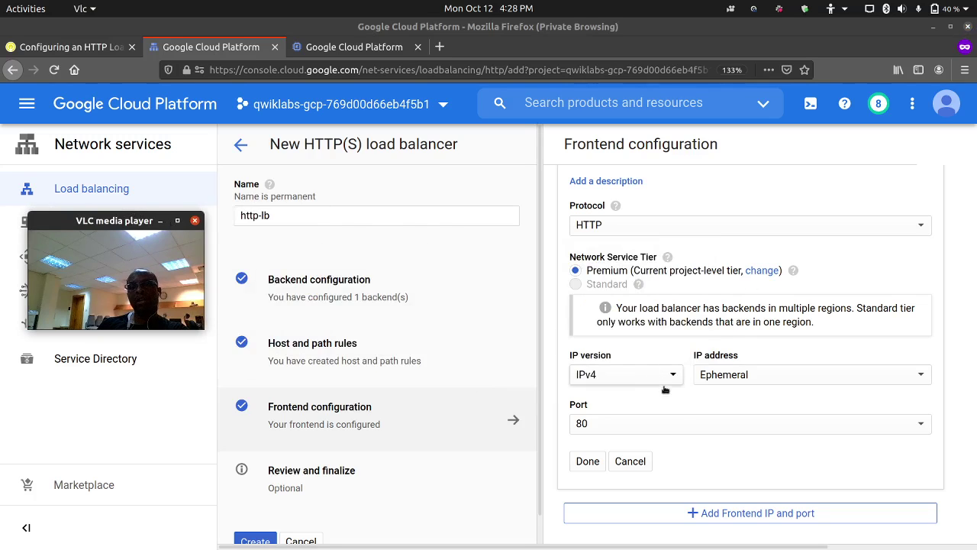
pyautogui.click(588, 461)
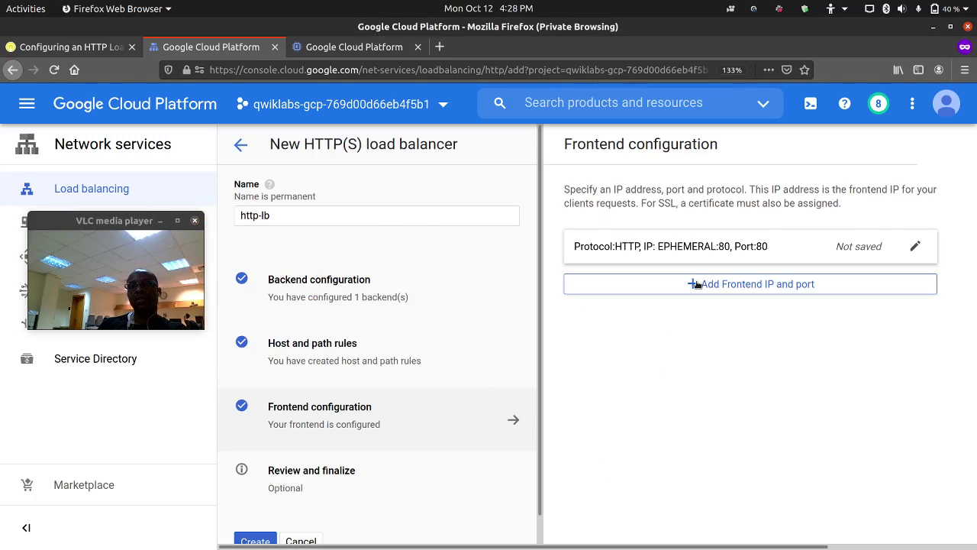
# Add a second HTTP frontend with IP version IPv6, keeping the ephemeral address and port 80.
pyautogui.click(697, 286)
pyautogui.scroll(-5, 633, 381)
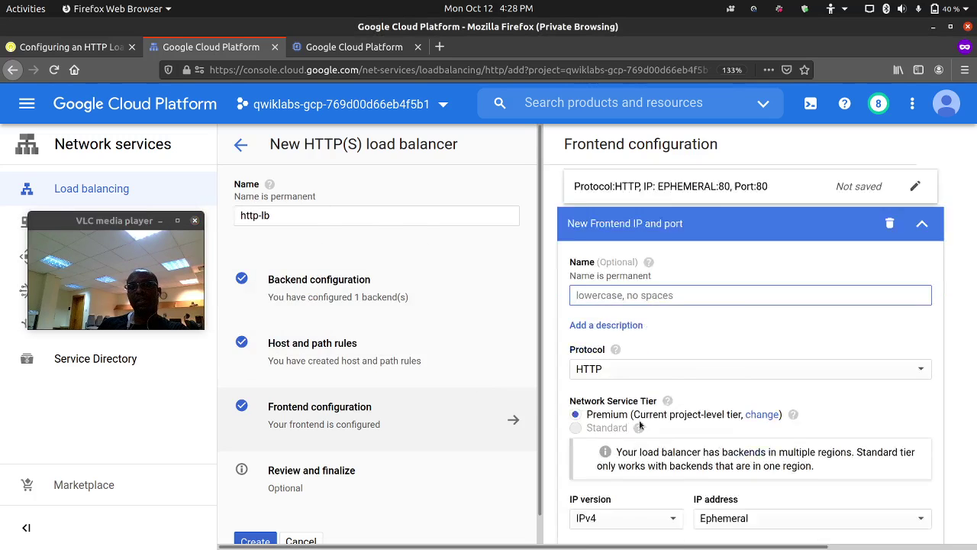
pyautogui.click(645, 380)
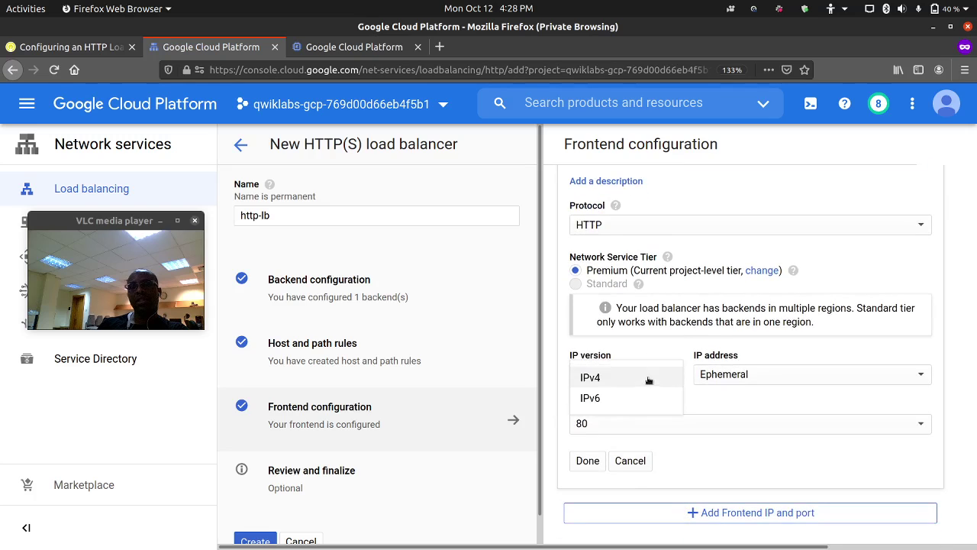
pyautogui.click(622, 396)
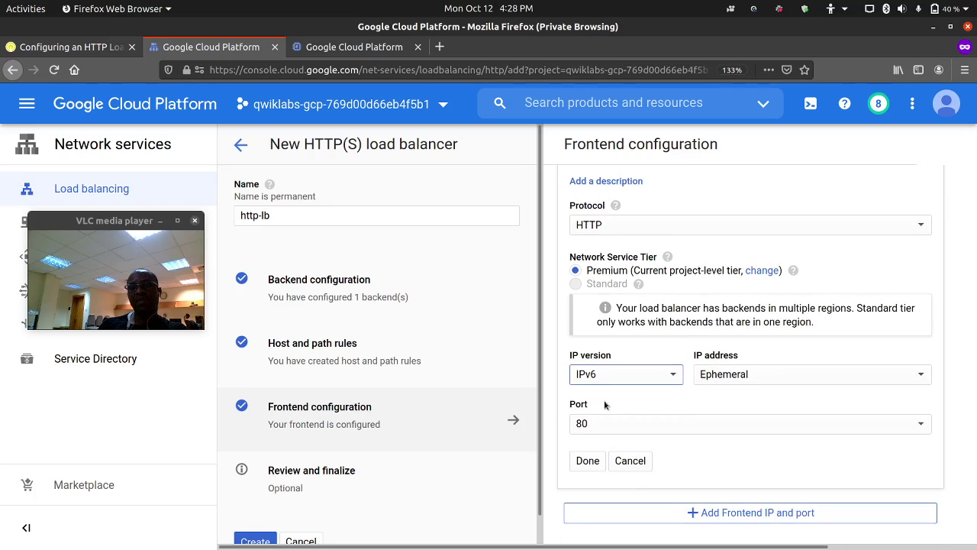
pyautogui.click(586, 462)
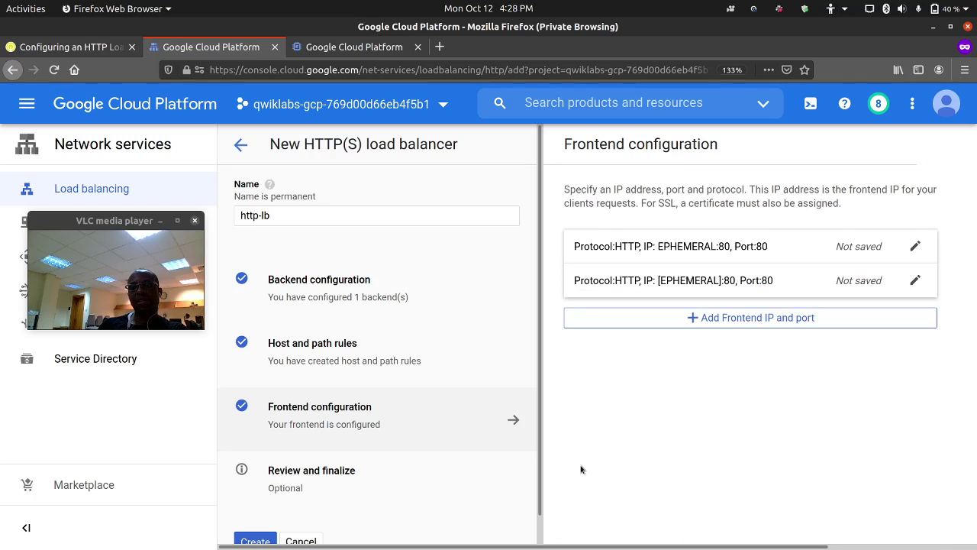
# Read the lab's review instructions and review the load balancer's backend services, host and path rules, and frontends.
pyautogui.click(108, 53)
pyautogui.scroll(-2, 485, 344)
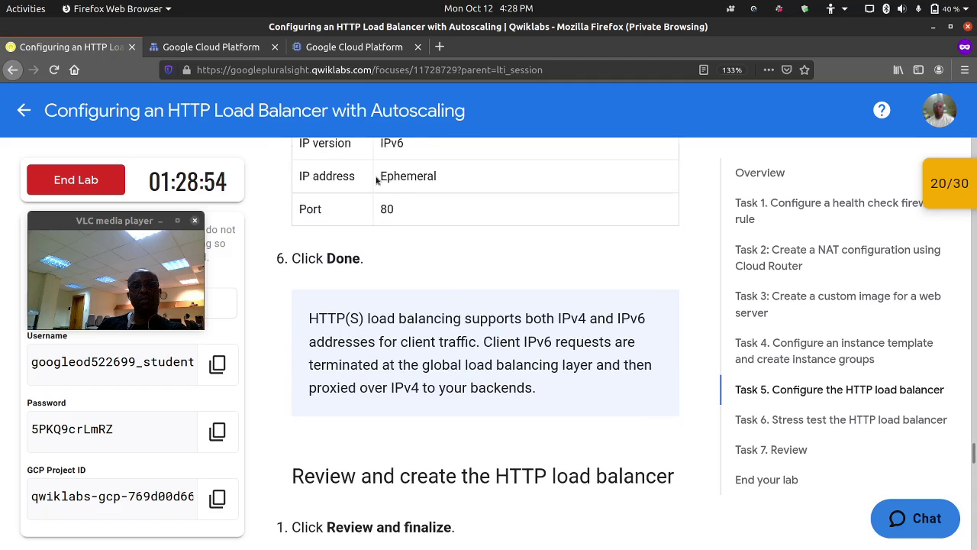
pyautogui.click(229, 52)
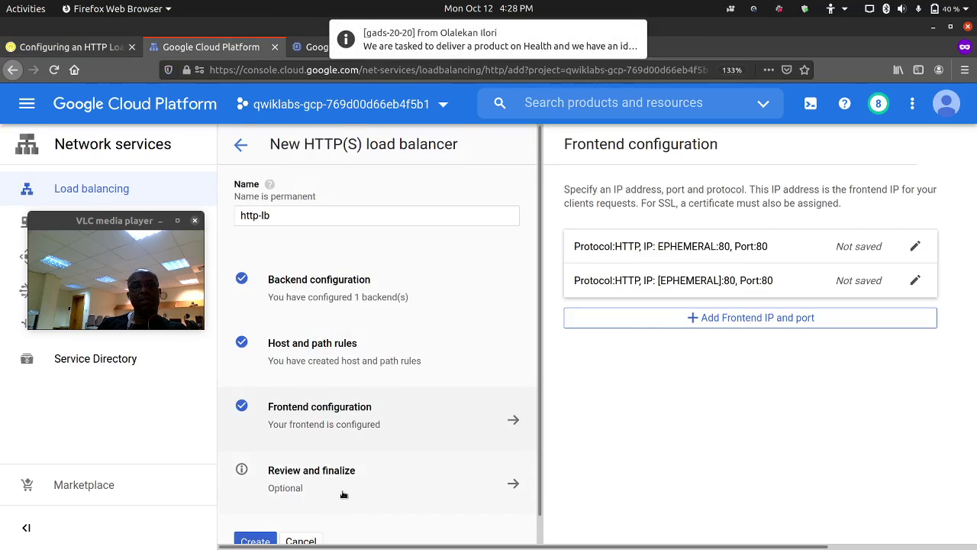
pyautogui.scroll(-1, 344, 495)
pyautogui.click(97, 51)
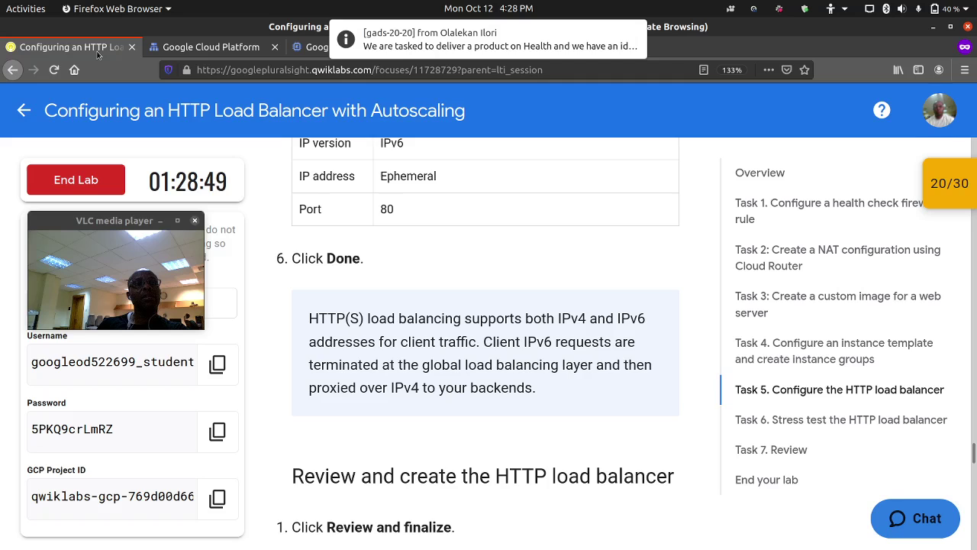
pyautogui.scroll(-5, 316, 214)
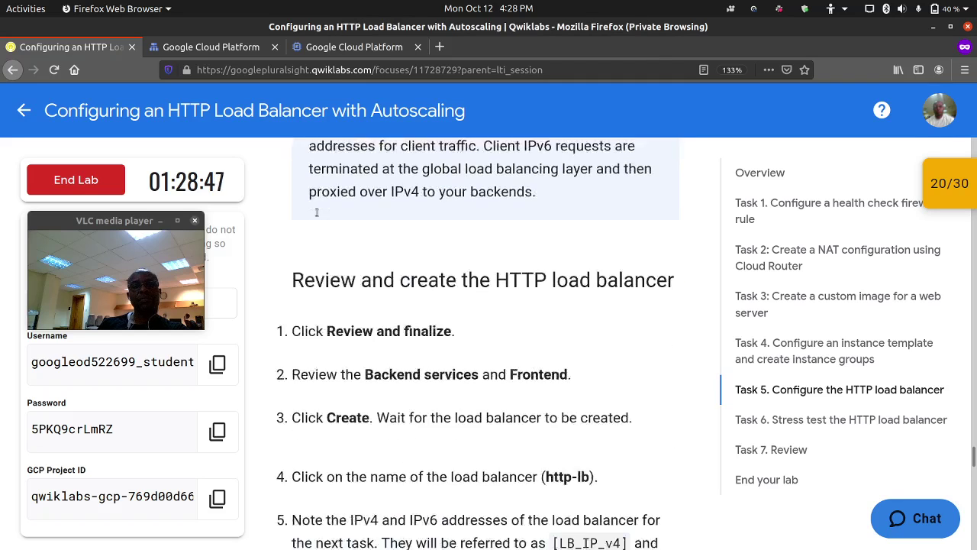
pyautogui.click(211, 47)
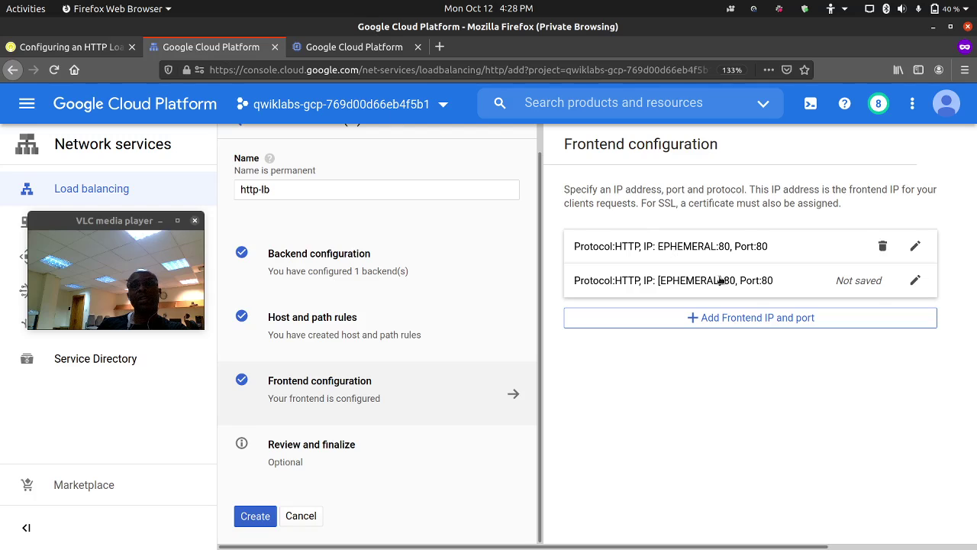
pyautogui.click(331, 446)
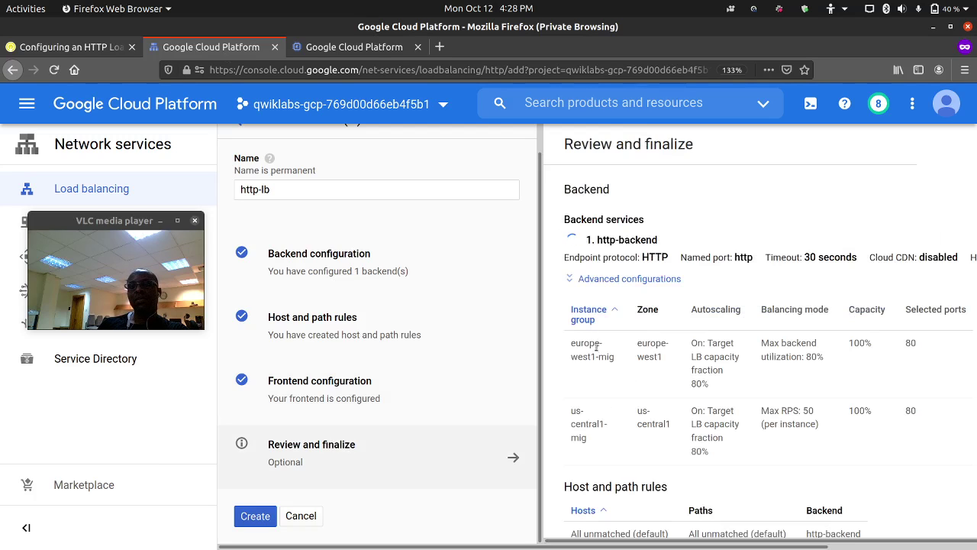
pyautogui.scroll(-3, 597, 346)
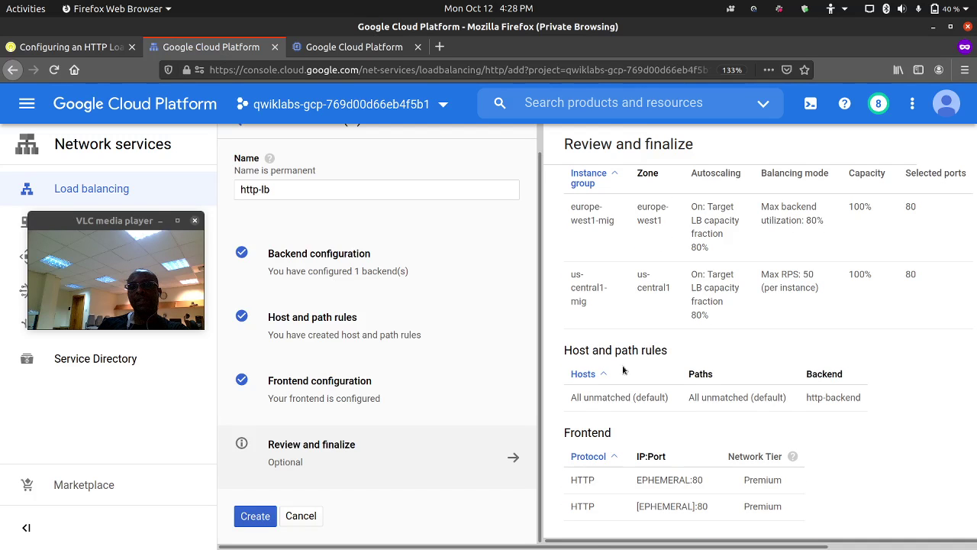
# Check the creation instructions in the lab and create the load balancer http-lb with the reviewed configuration.
pyautogui.click(96, 49)
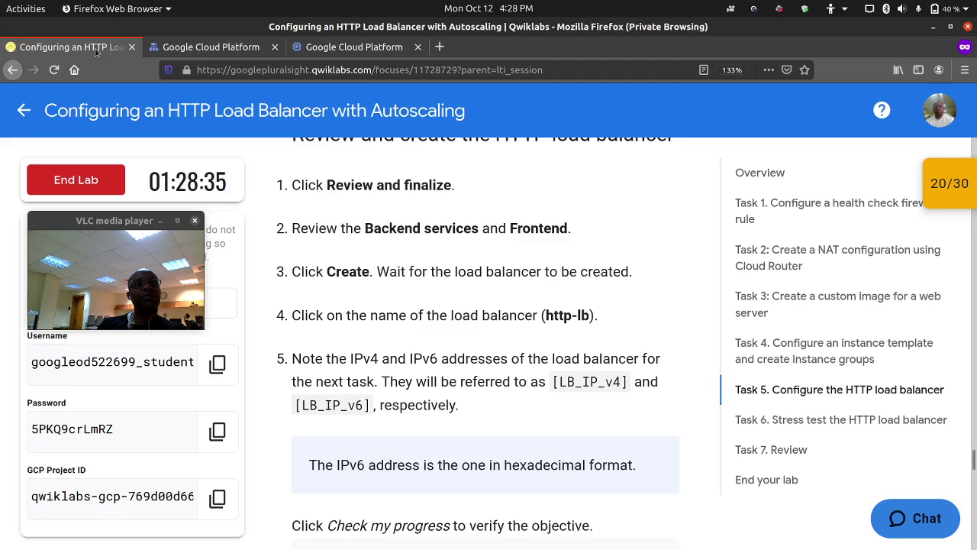
pyautogui.scroll(-2, 427, 290)
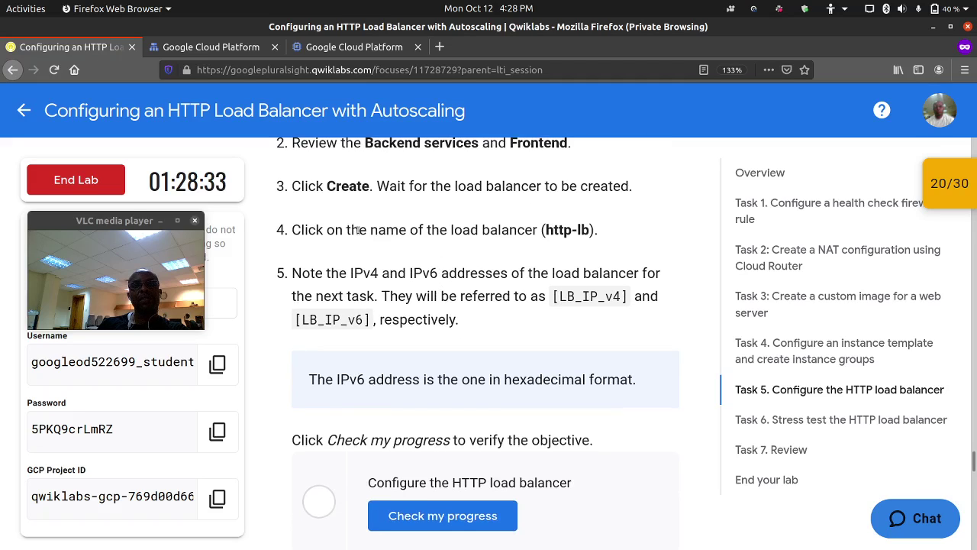
pyautogui.click(221, 47)
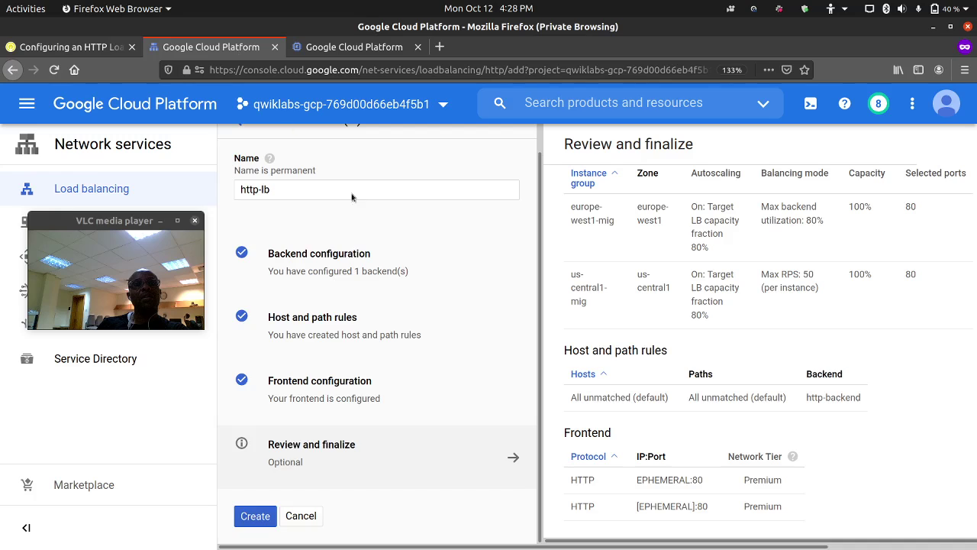
pyautogui.click(255, 515)
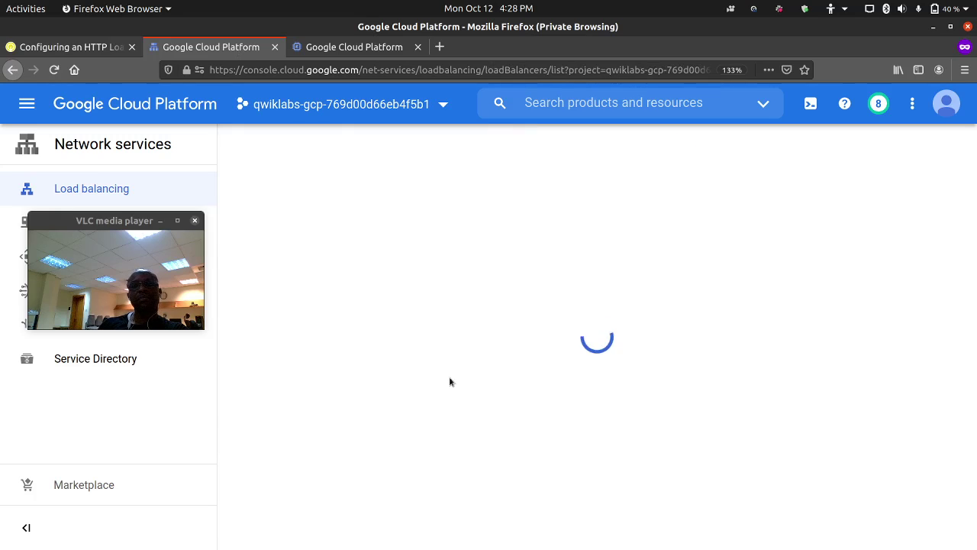
pyautogui.moveTo(163, 219); pyautogui.dragTo(884, 297)
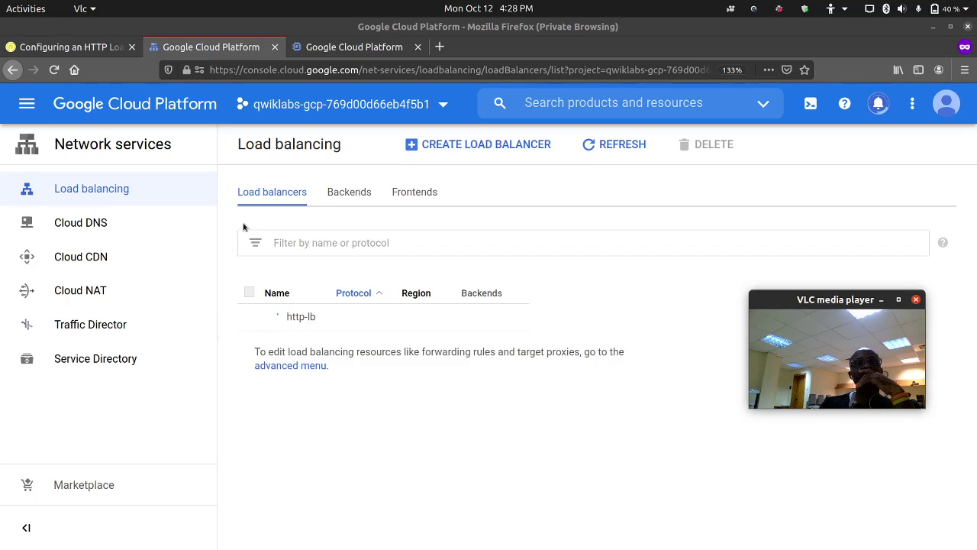
# Open the Compute Engine instance groups list and check the status details of europe-west1-mig.
pyautogui.click(351, 47)
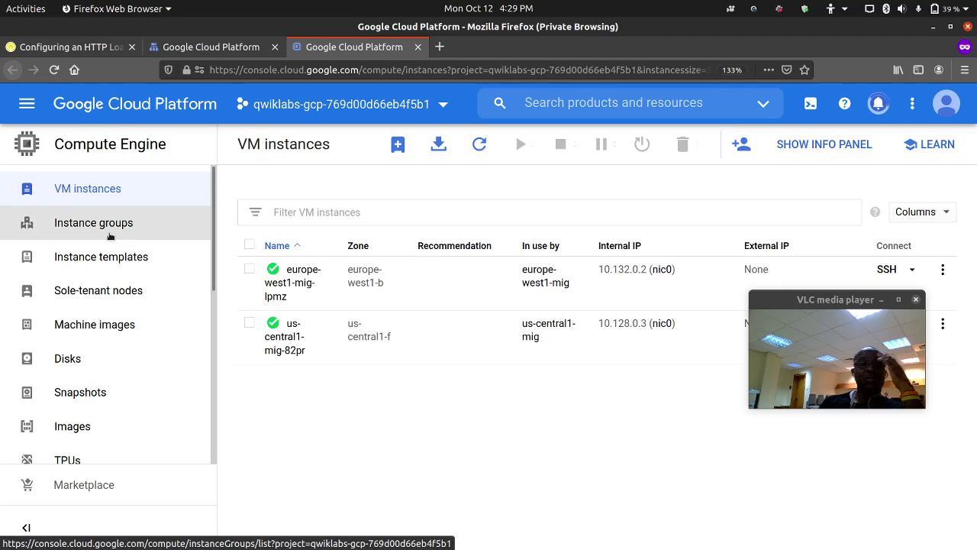
pyautogui.click(110, 236)
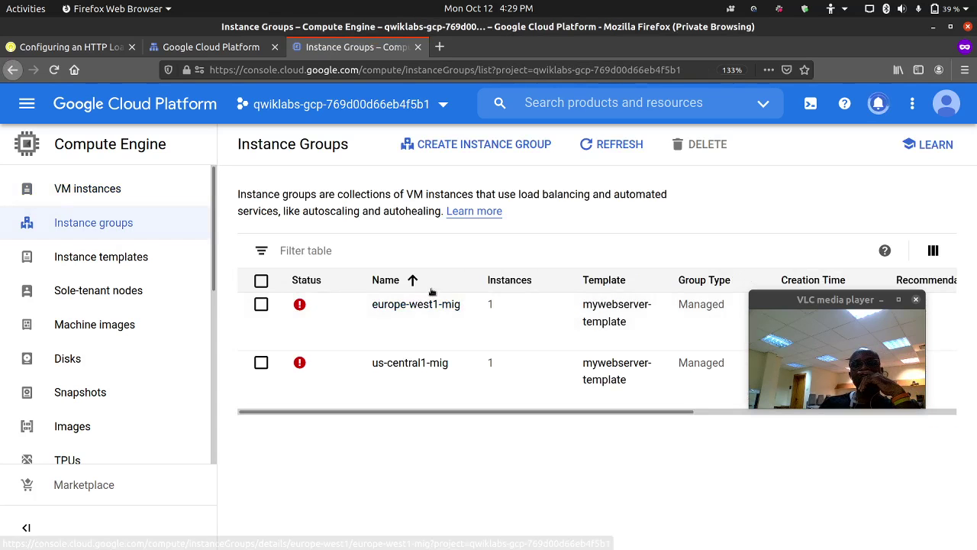
pyautogui.moveTo(301, 310)
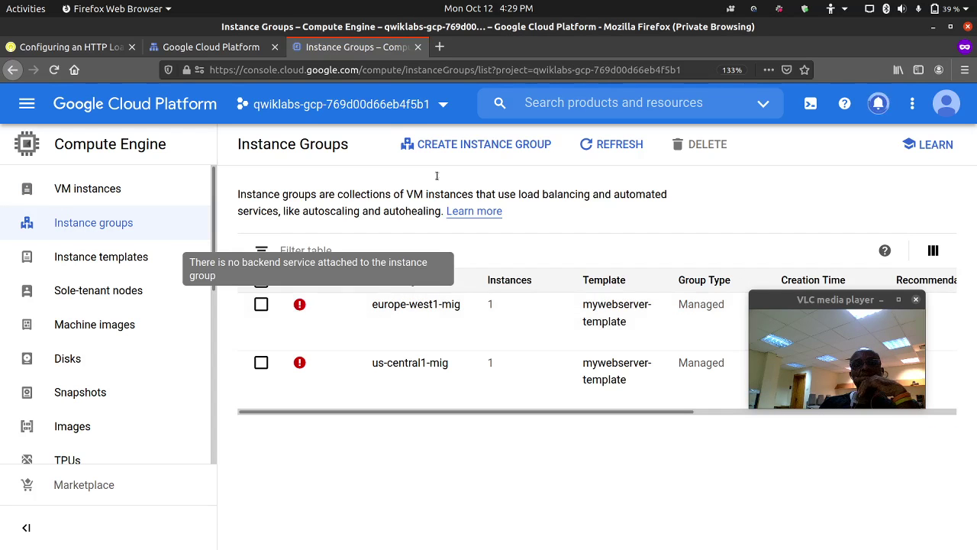
# Check the lab's next instruction, refresh the load balancers list and open the details of http-lb.
pyautogui.click(111, 50)
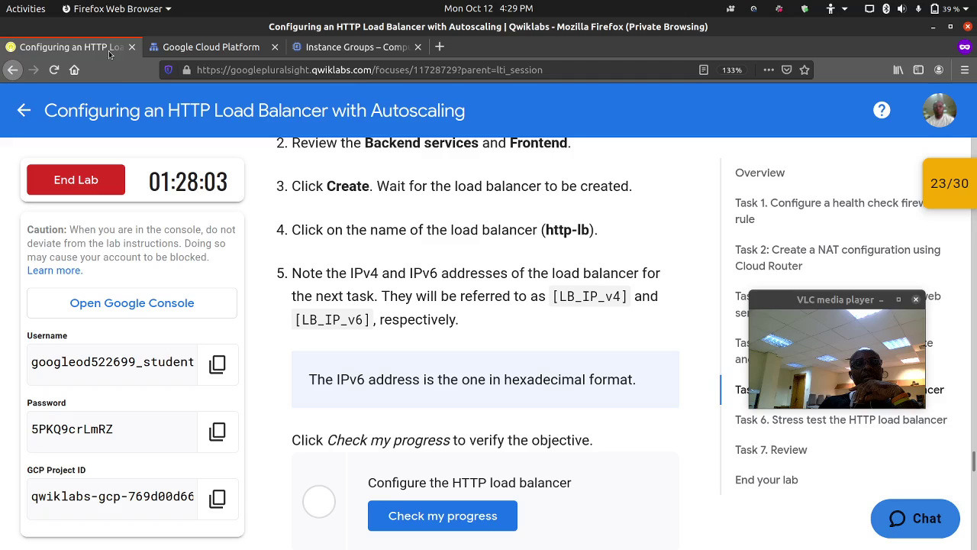
pyautogui.scroll(-1, 397, 361)
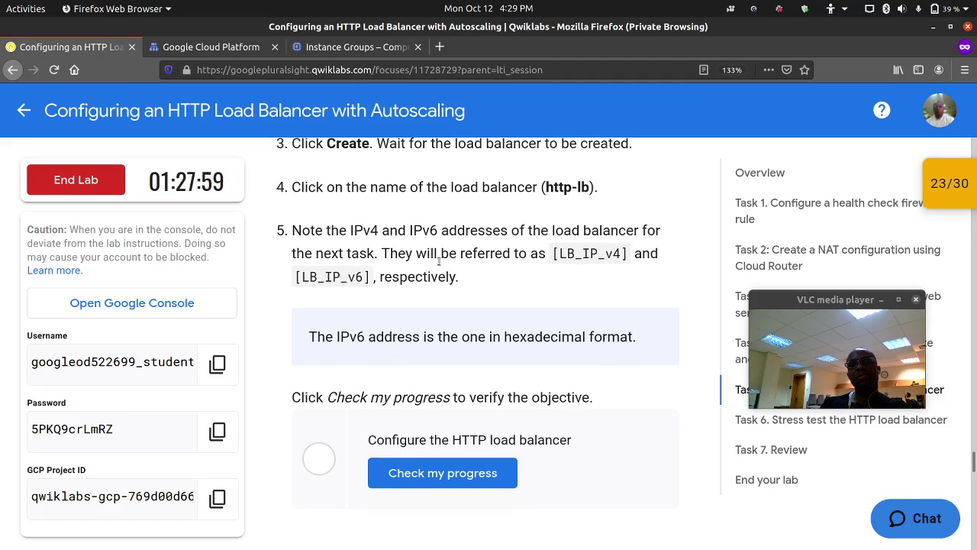
pyautogui.click(223, 49)
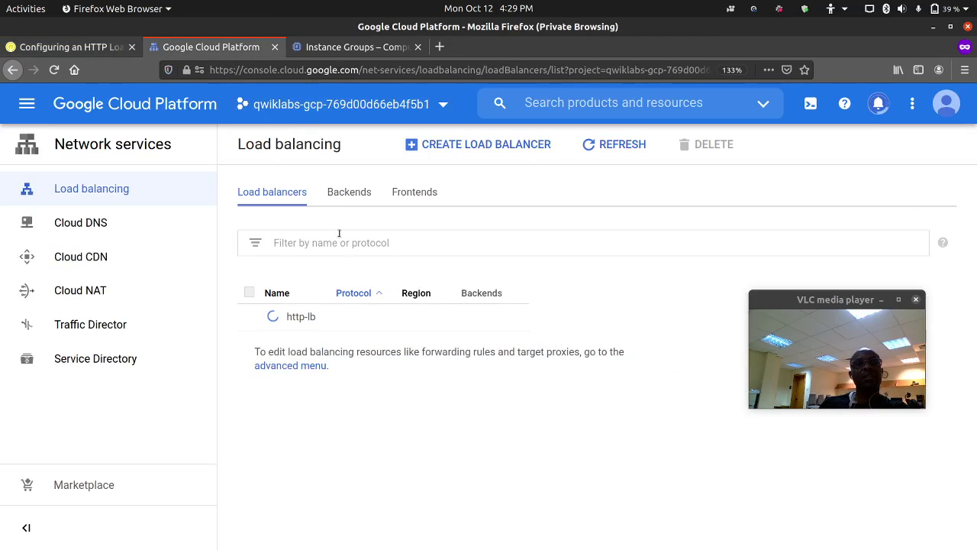
pyautogui.click(609, 152)
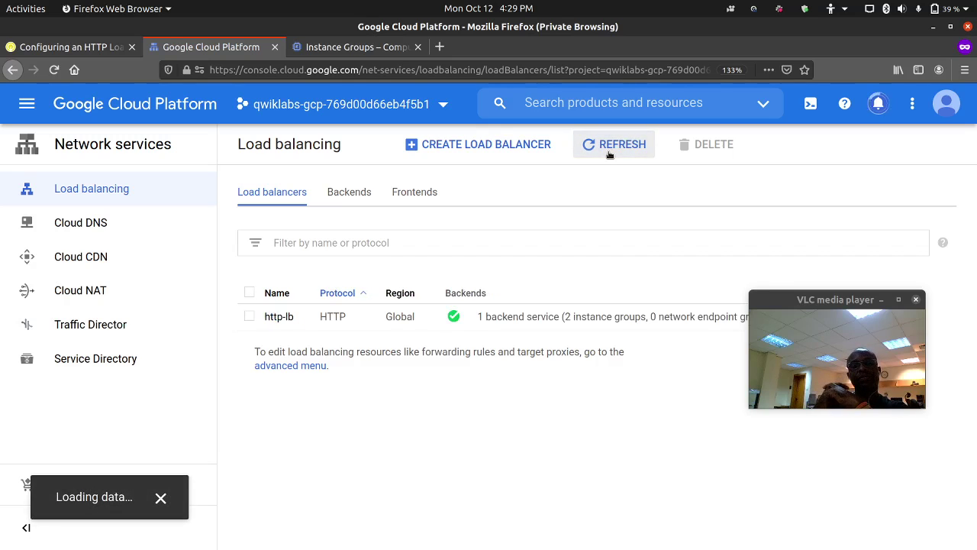
pyautogui.click(273, 321)
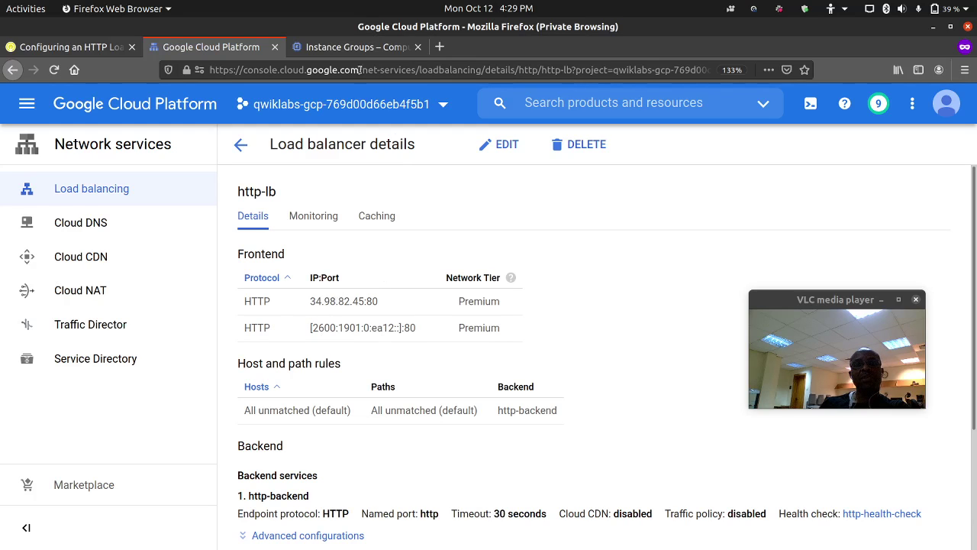
# Refresh the instance groups list and examine the status of europe-west1-mig and us-central1-mig.
pyautogui.click(74, 48)
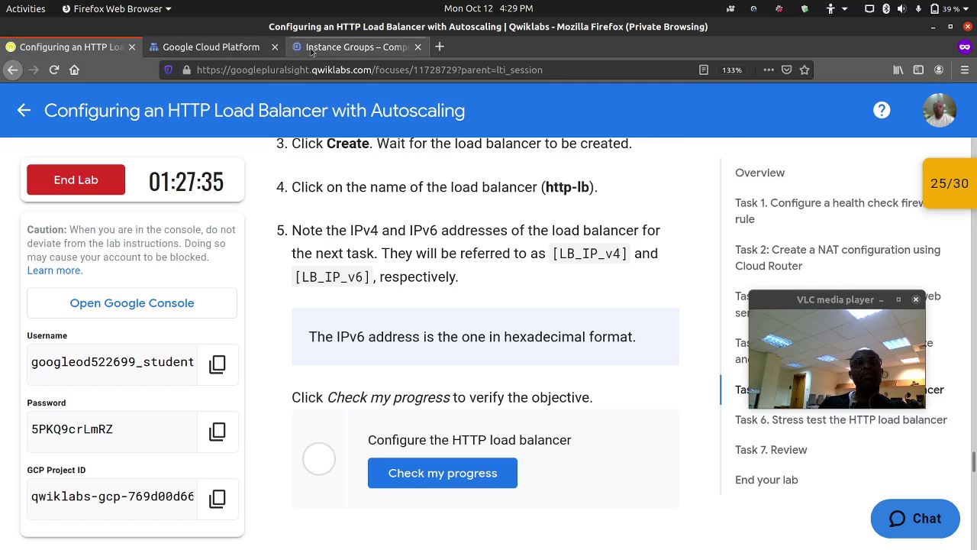
pyautogui.click(353, 48)
pyautogui.click(596, 152)
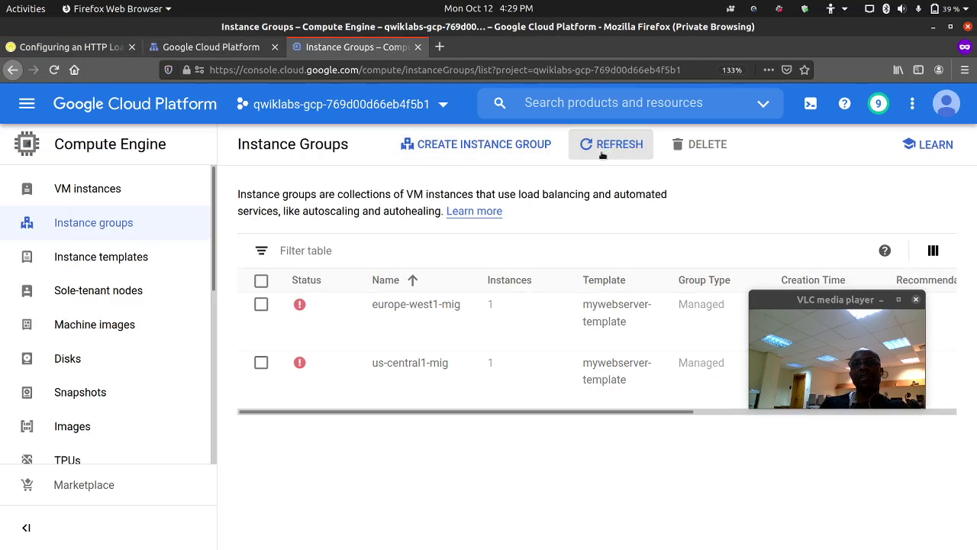
pyautogui.click(602, 155)
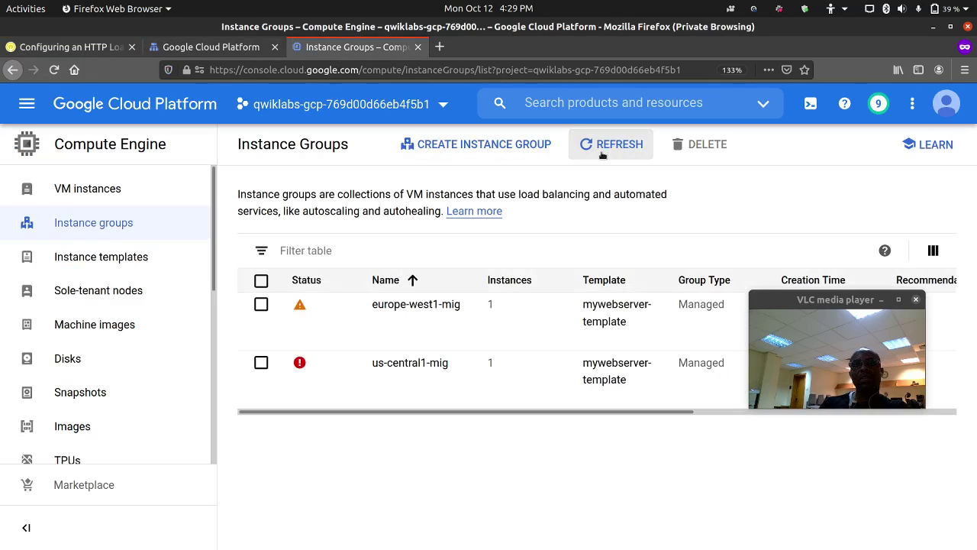
pyautogui.click(603, 155)
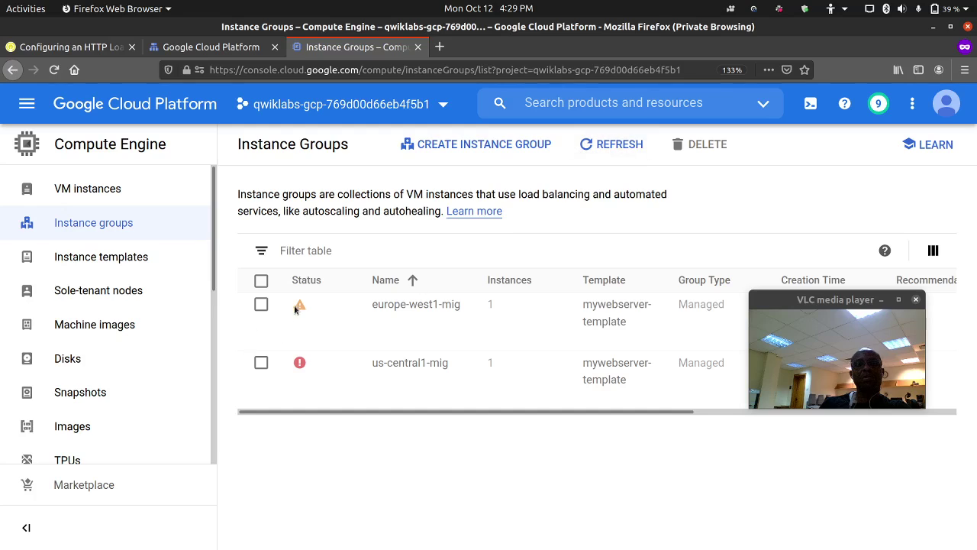
pyautogui.moveTo(300, 308)
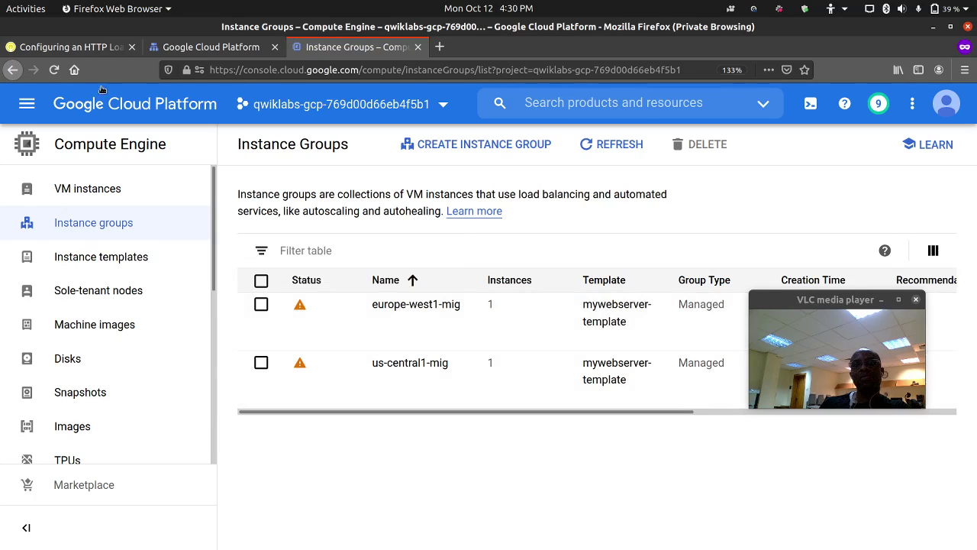
# Run the lab's progress check for the objective "Configure the HTTP load balancer".
pyautogui.click(83, 54)
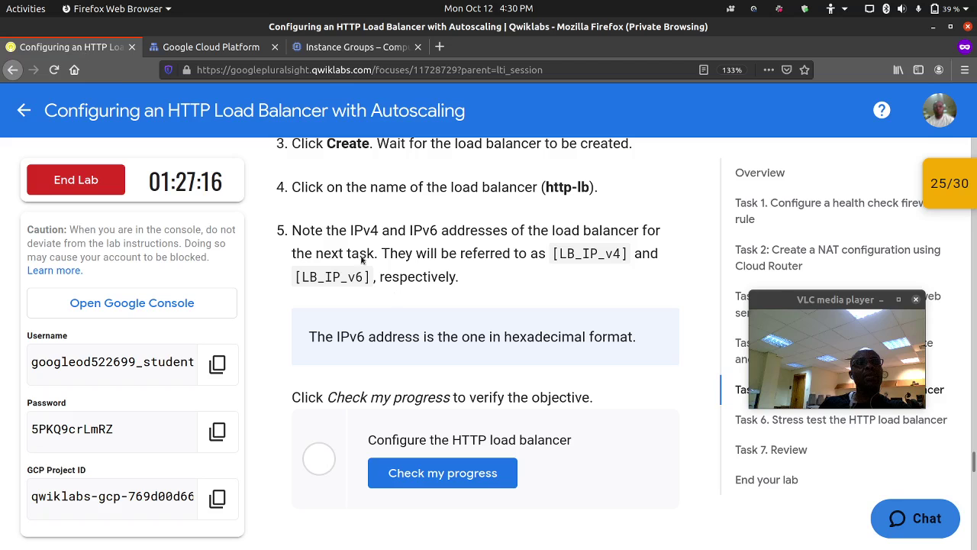
pyautogui.click(431, 471)
pyautogui.scroll(-3, 450, 369)
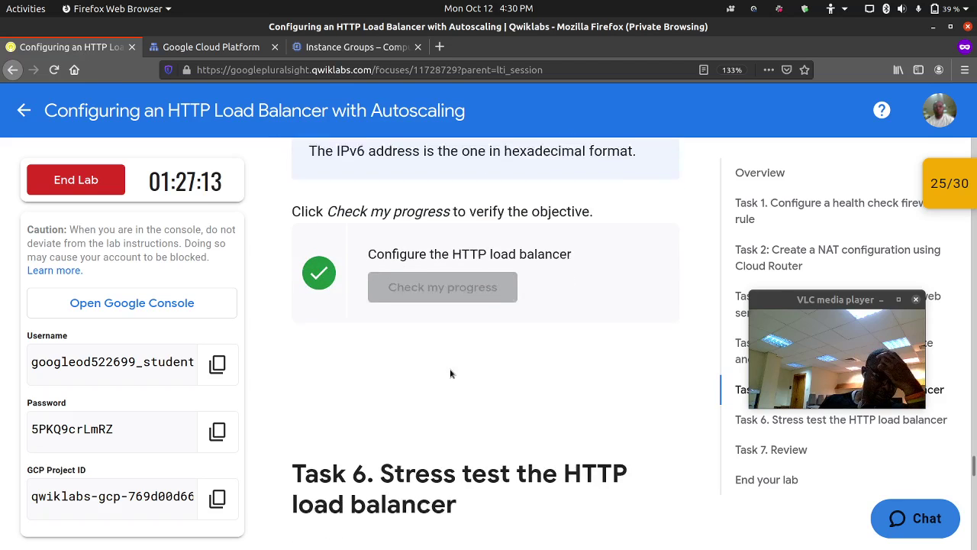
# Answer True to the Task 6 question about the load balancer forwarding traffic to the closest region.
pyautogui.scroll(-5, 450, 369)
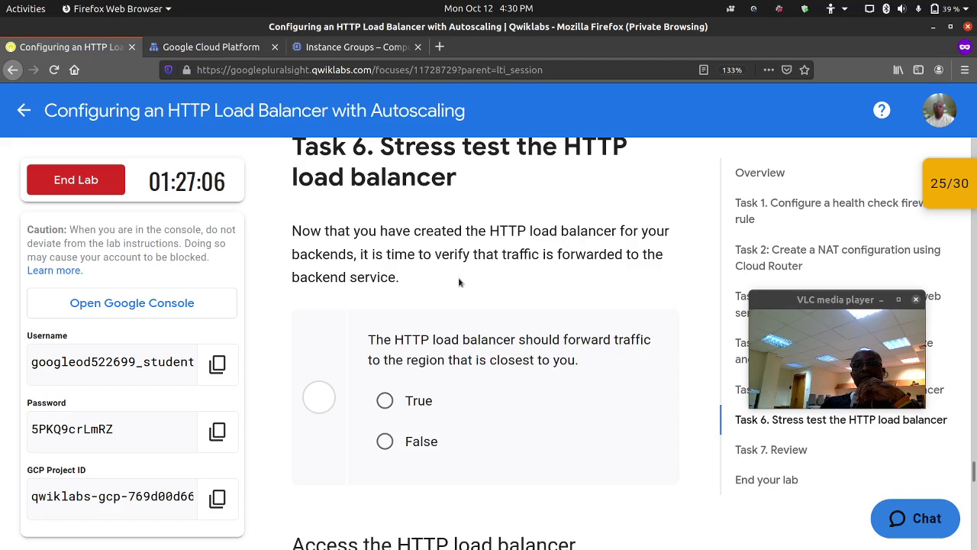
pyautogui.scroll(-2, 459, 283)
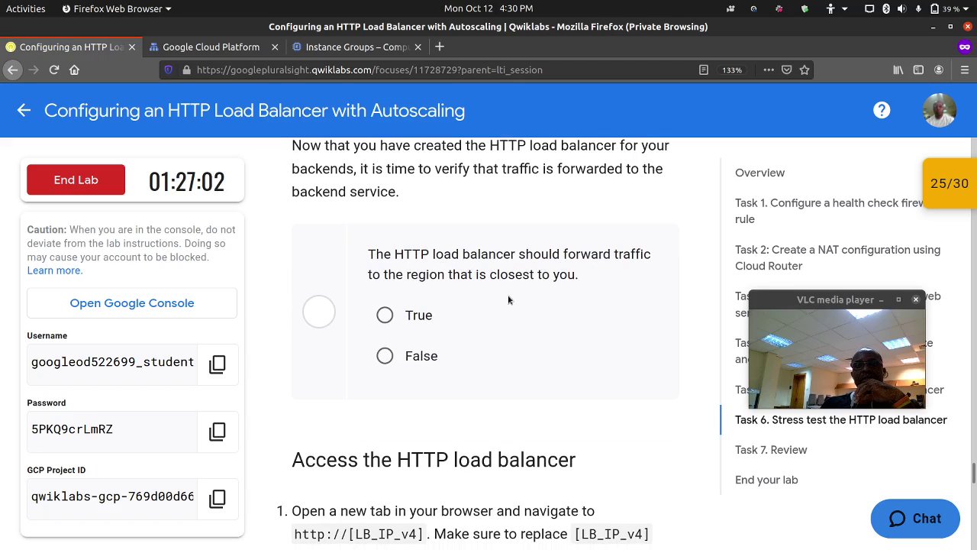
pyautogui.click(385, 315)
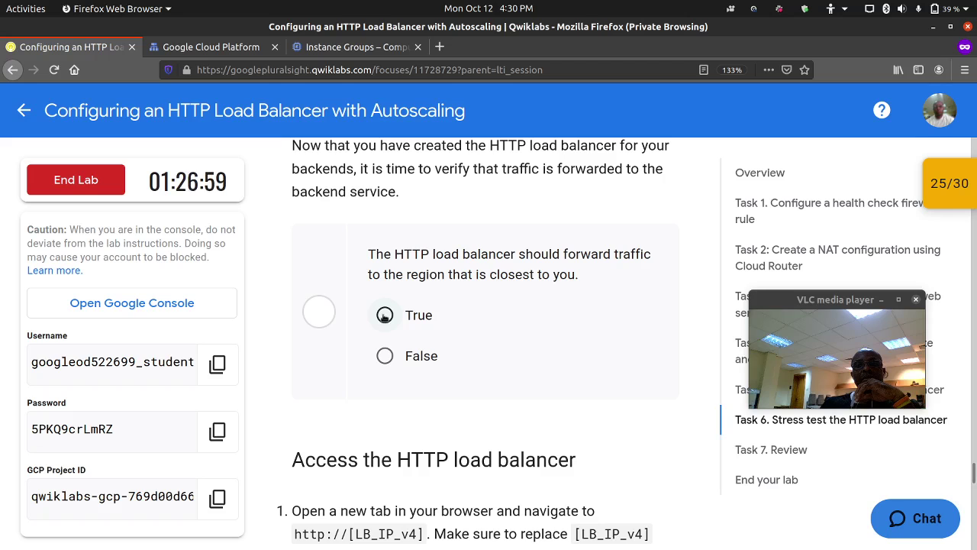
# Read the lab's instruction for accessing the load balancer and copy the IPv4 address 34.98.82.45:80 from the http-lb frontend details.
pyautogui.scroll(-3, 372, 333)
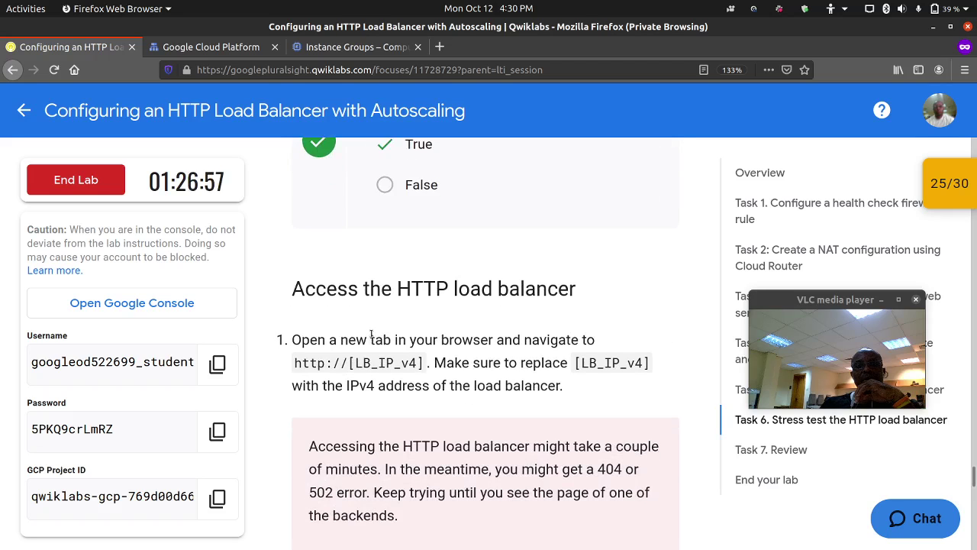
pyautogui.scroll(-2, 372, 333)
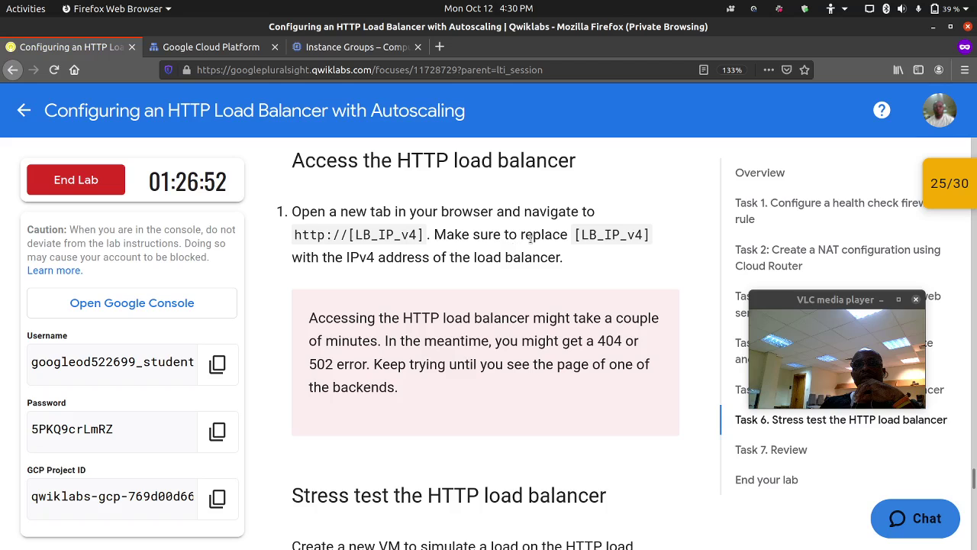
pyautogui.click(211, 47)
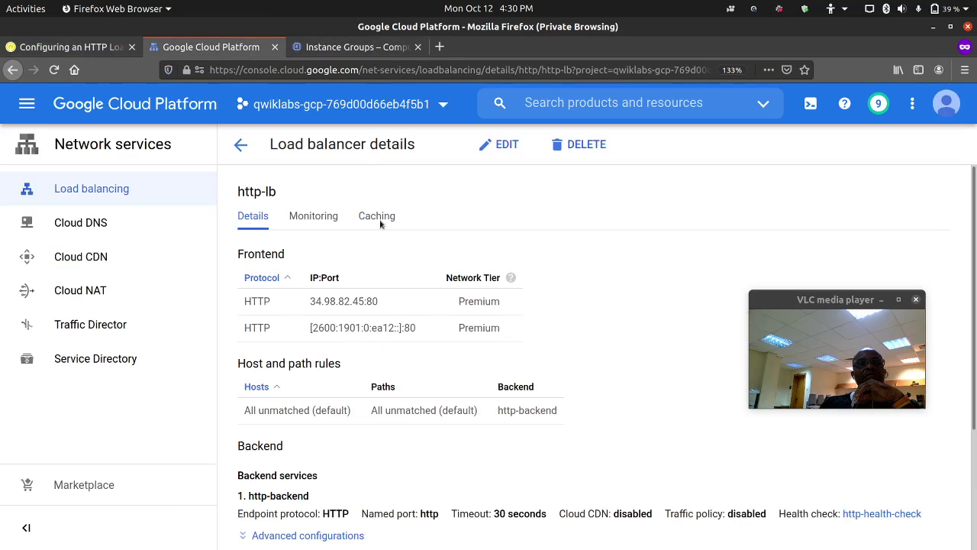
pyautogui.moveTo(310, 303); pyautogui.dragTo(380, 304)
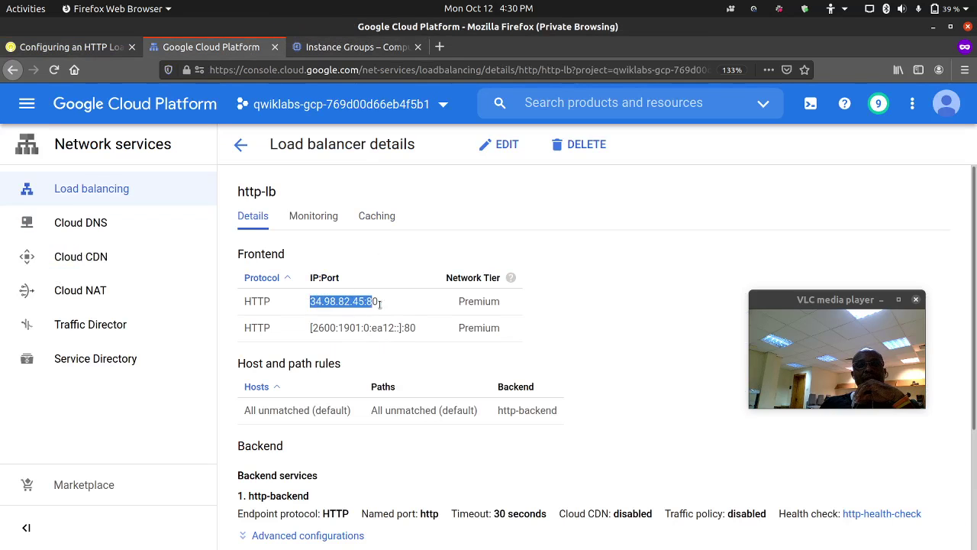
pyautogui.rightClick(369, 303)
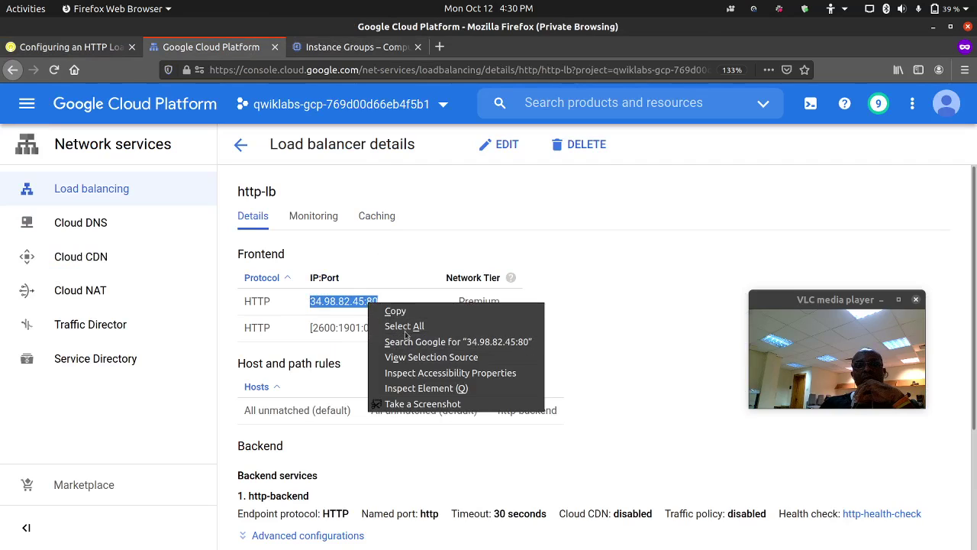
pyautogui.click(395, 311)
# Open the copied load balancer address in a new browser tab and reload the page.
pyautogui.click(439, 46)
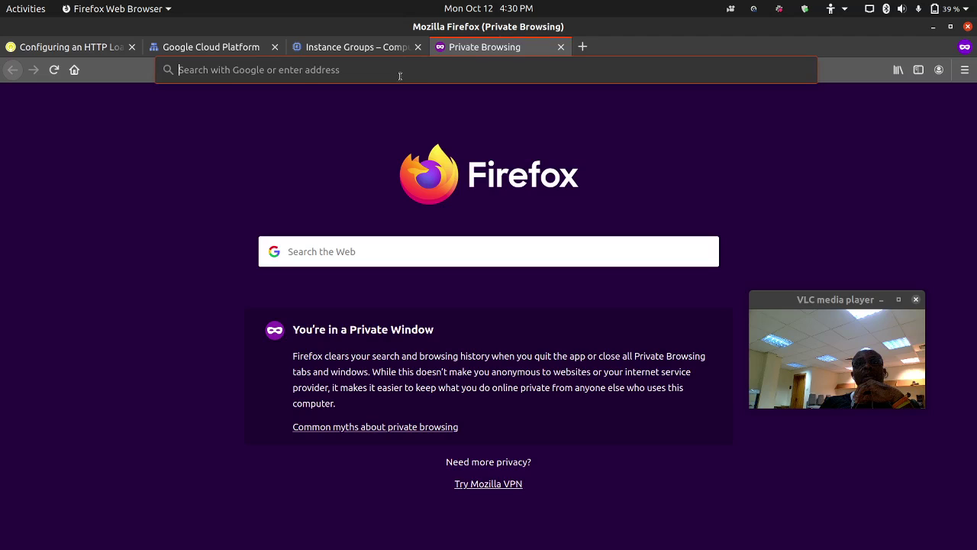
pyautogui.rightClick(405, 76)
pyautogui.click(439, 142)
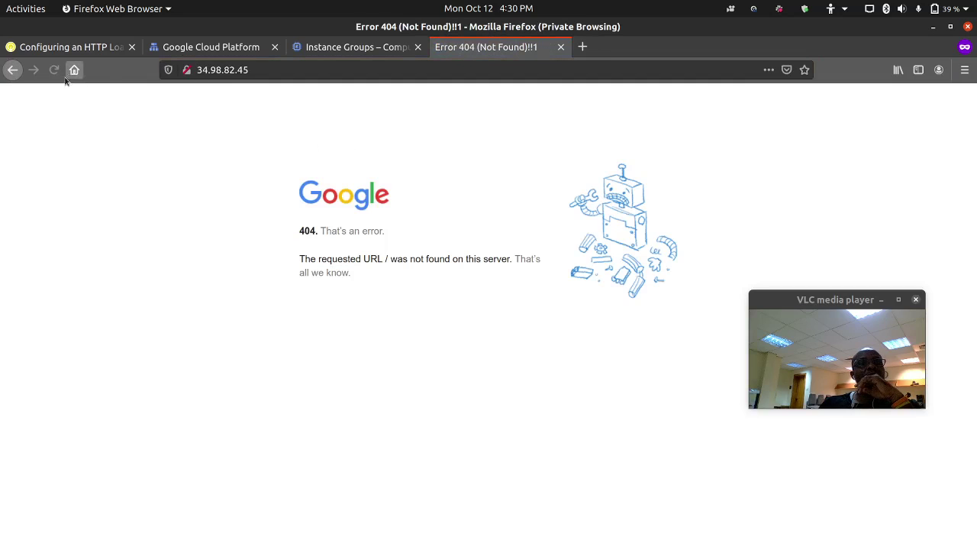
pyautogui.click(54, 70)
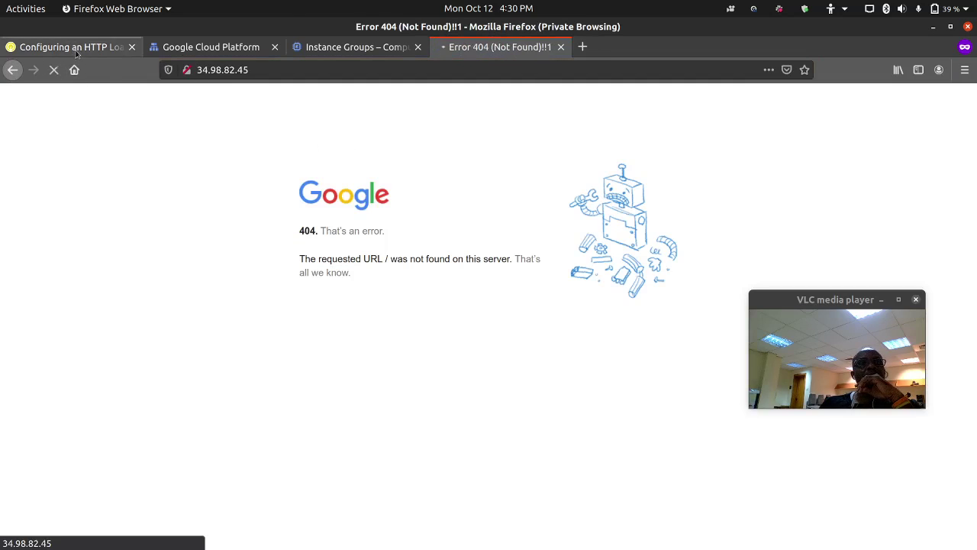
# Review the lab's stress test instructions and copy the VM name stress-test from the property table.
pyautogui.click(69, 47)
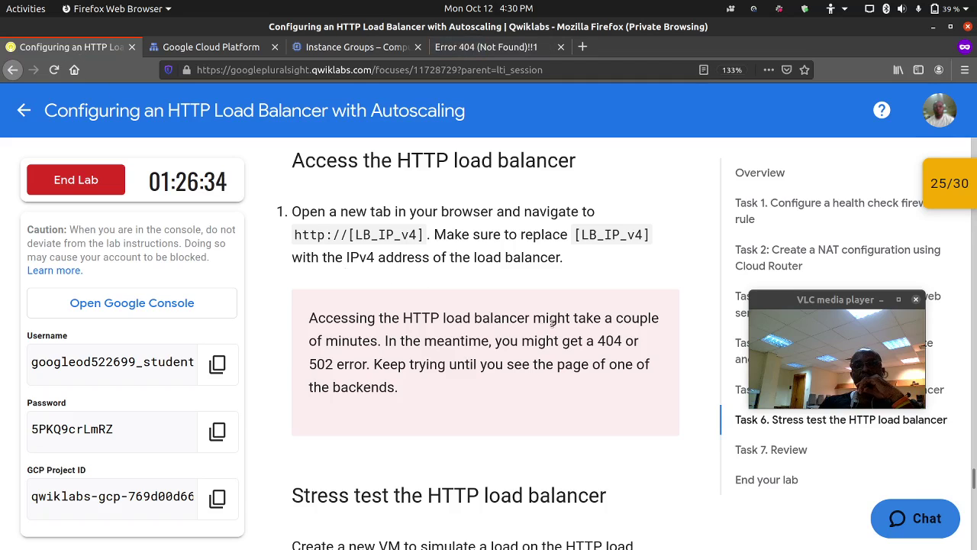
pyautogui.scroll(-2, 558, 299)
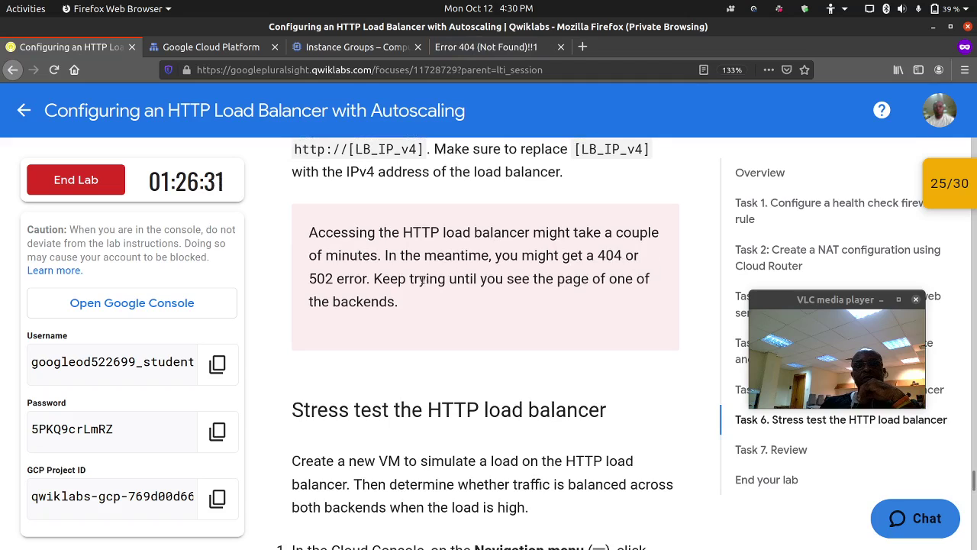
pyautogui.scroll(-3, 421, 280)
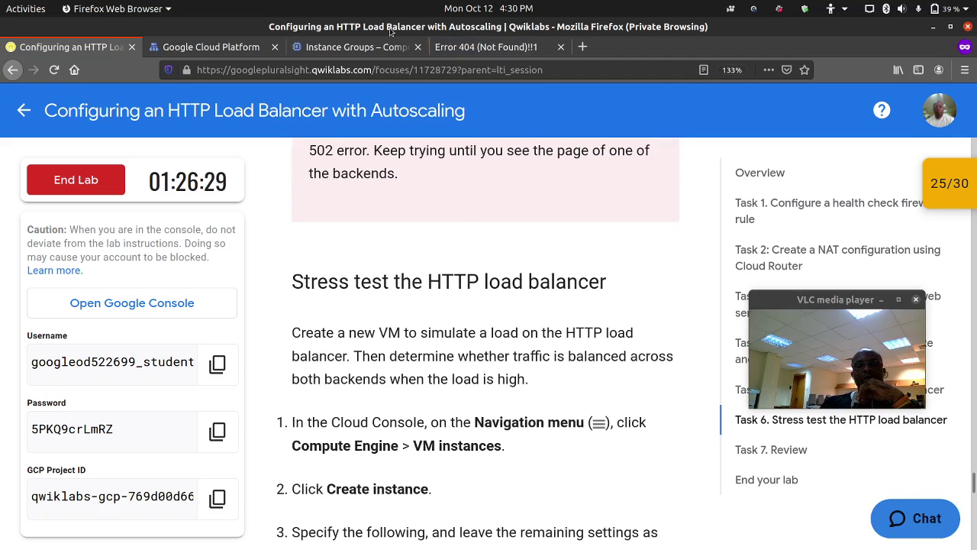
pyautogui.scroll(2, 443, 258)
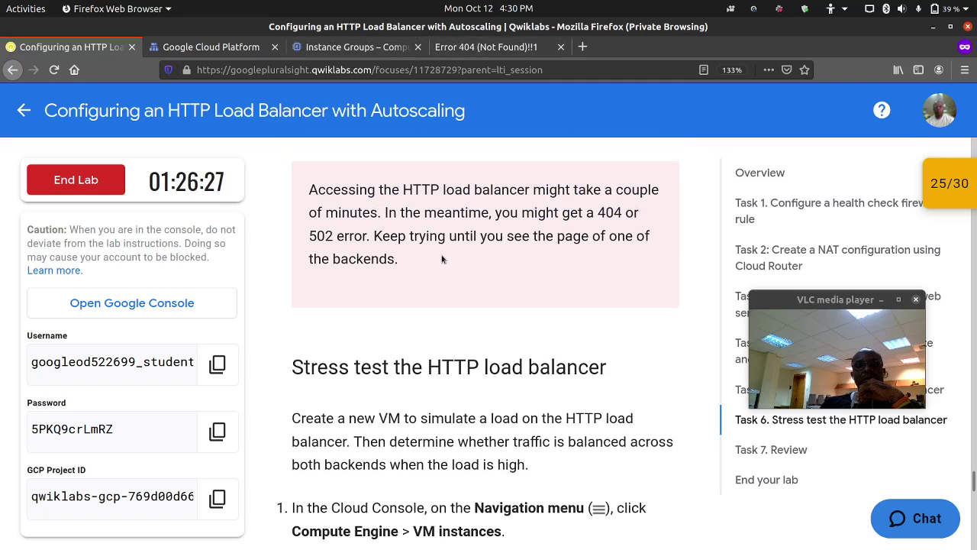
pyautogui.scroll(-7, 441, 259)
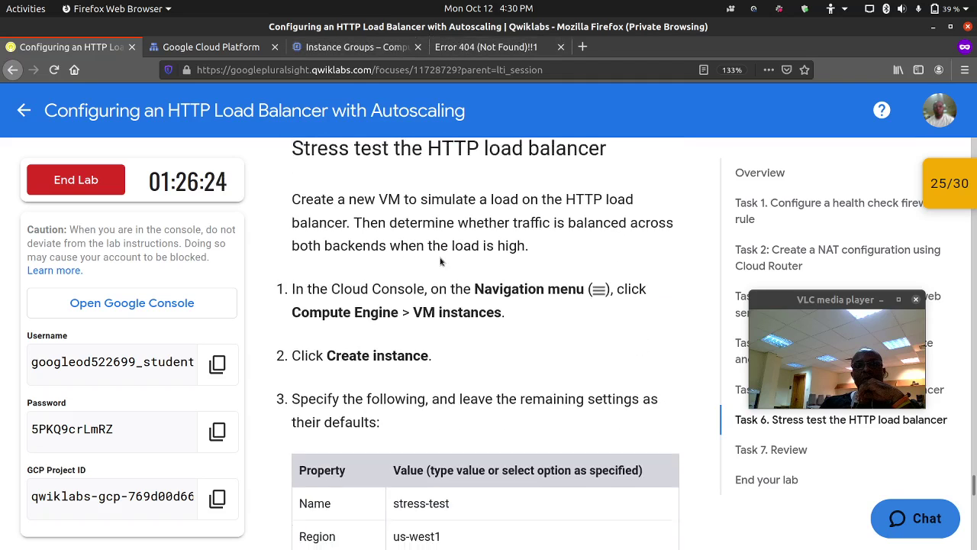
pyautogui.tripleClick(414, 423)
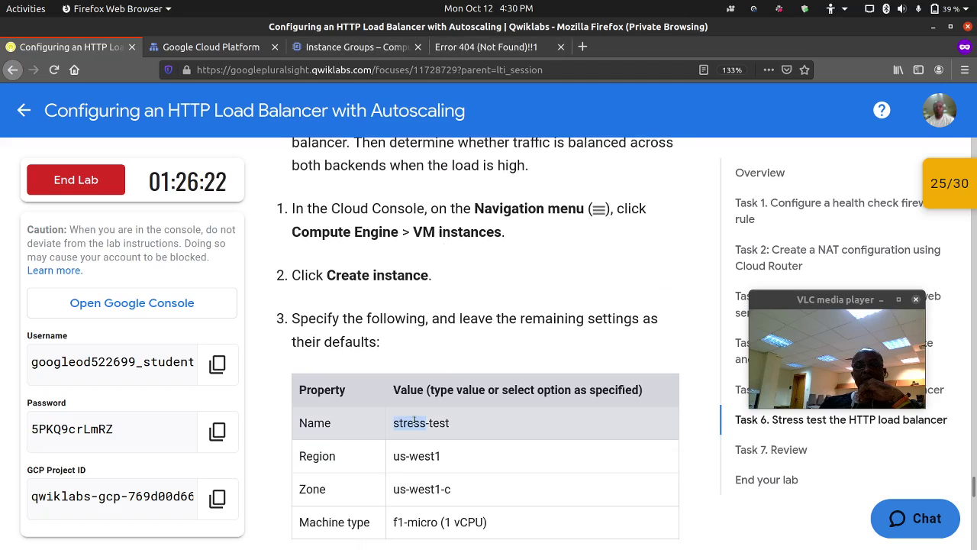
pyautogui.rightClick(414, 423)
pyautogui.click(429, 432)
pyautogui.scroll(-5, 434, 334)
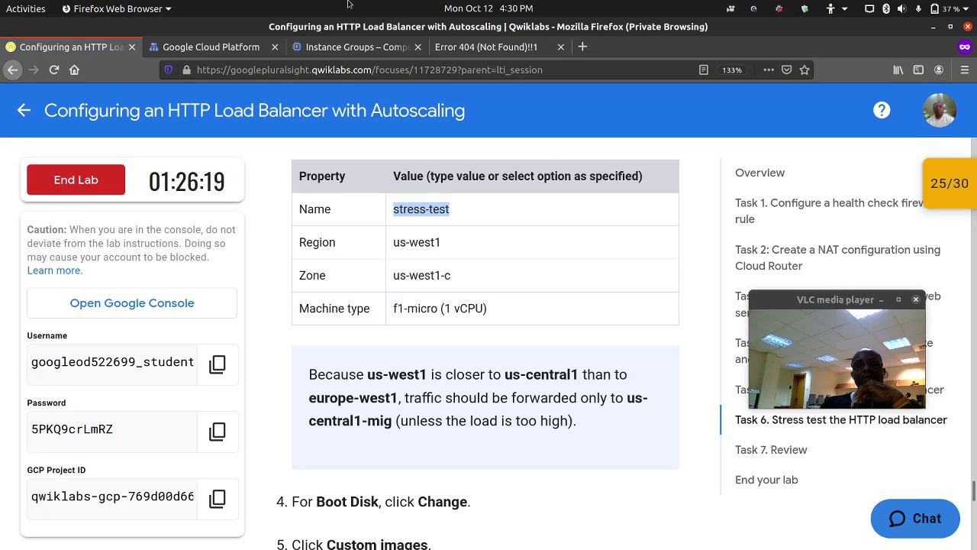
# Start creating a new VM instance in Compute Engine and name it stress-test.
pyautogui.click(211, 47)
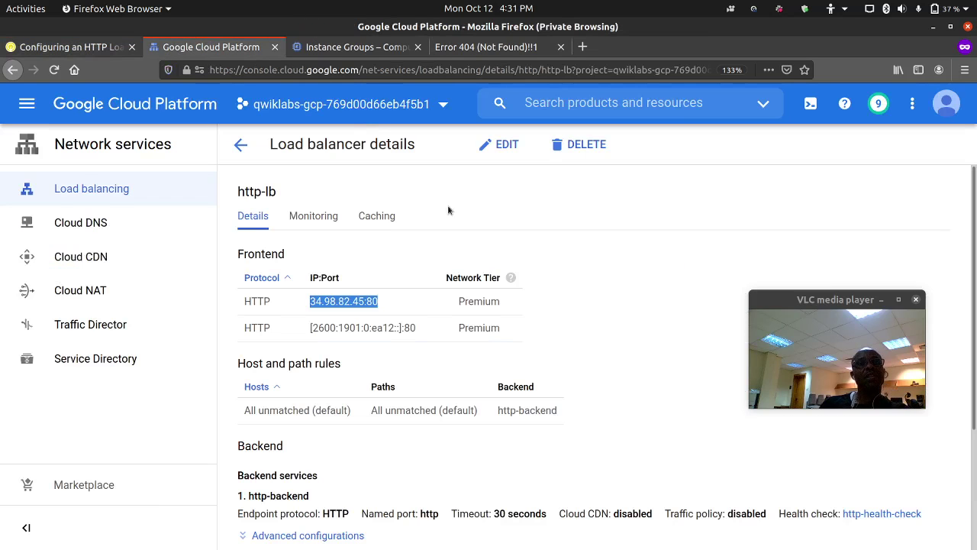
pyautogui.click(358, 47)
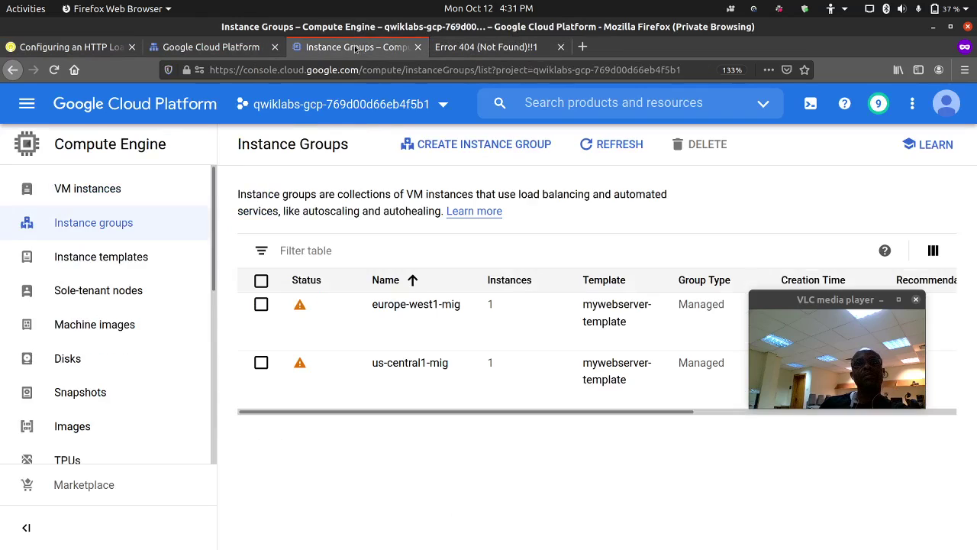
pyautogui.click(122, 190)
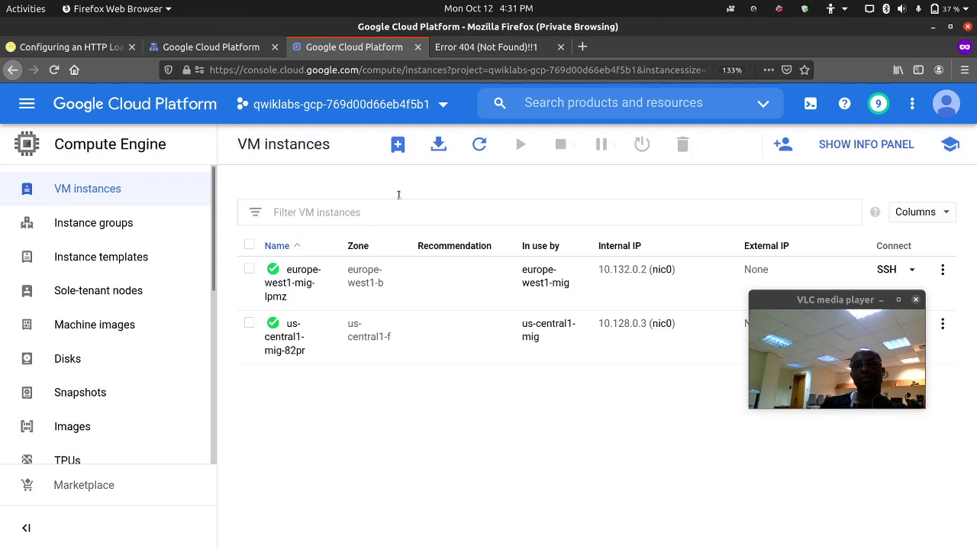
pyautogui.click(398, 144)
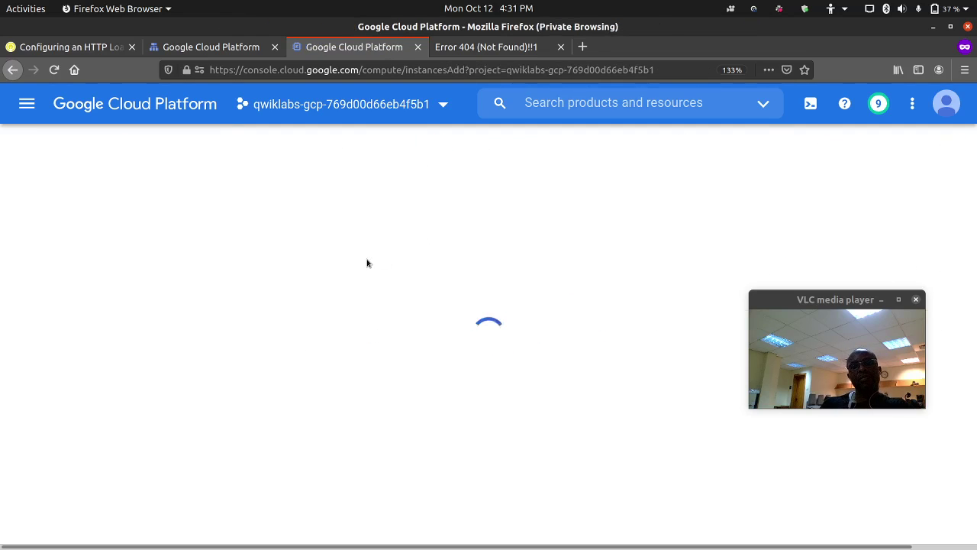
pyautogui.moveTo(417, 224); pyautogui.dragTo(327, 221)
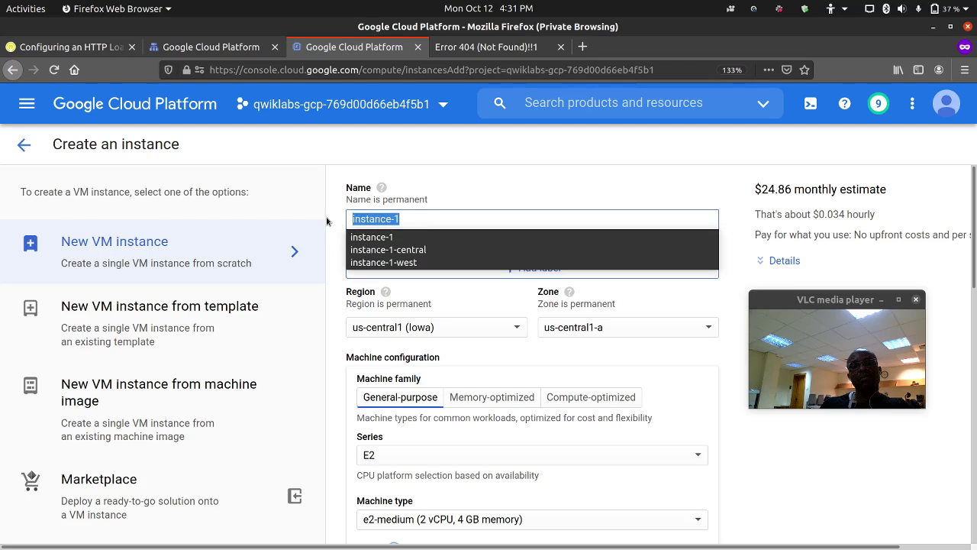
pyautogui.write('stress-test')
pyautogui.hotkey('ctrl', 'a')
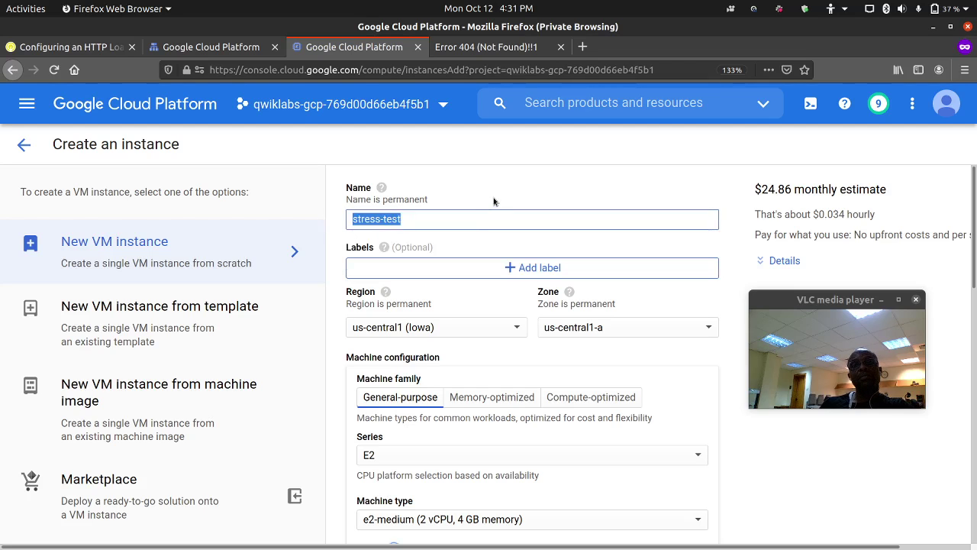
# Set the new instance's region to us-west1 (Oregon) and its zone to us-west1-c.
pyautogui.scroll(-1, 493, 203)
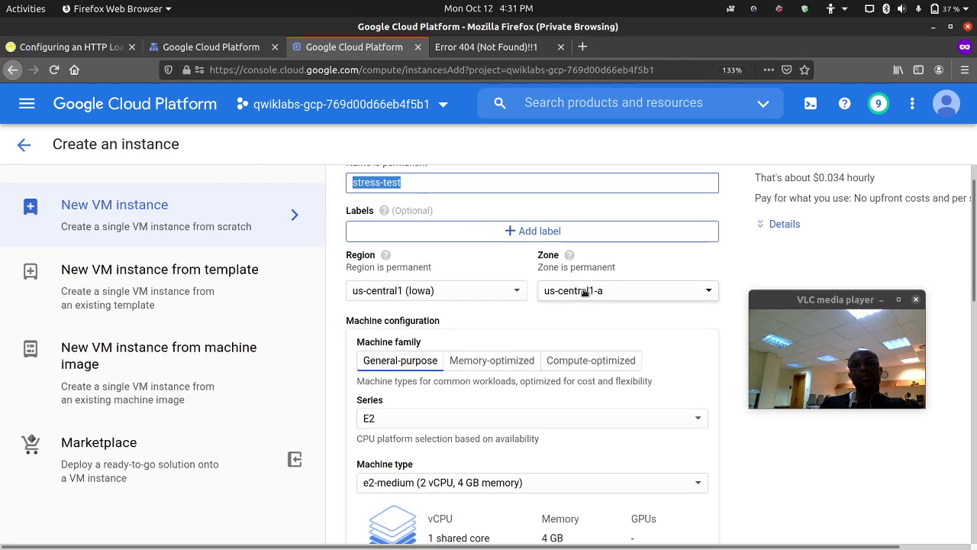
pyautogui.click(501, 295)
pyautogui.scroll(-2, 454, 382)
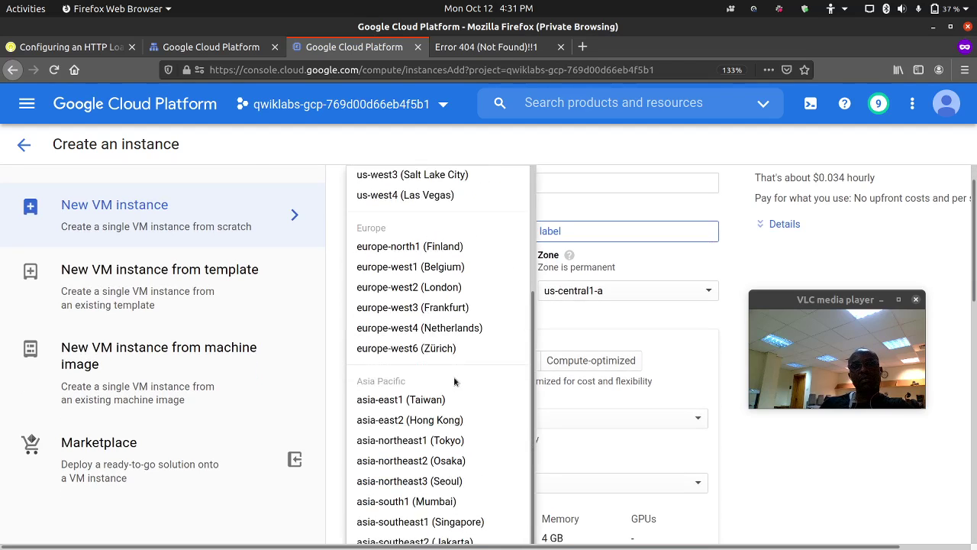
pyautogui.scroll(-1, 454, 381)
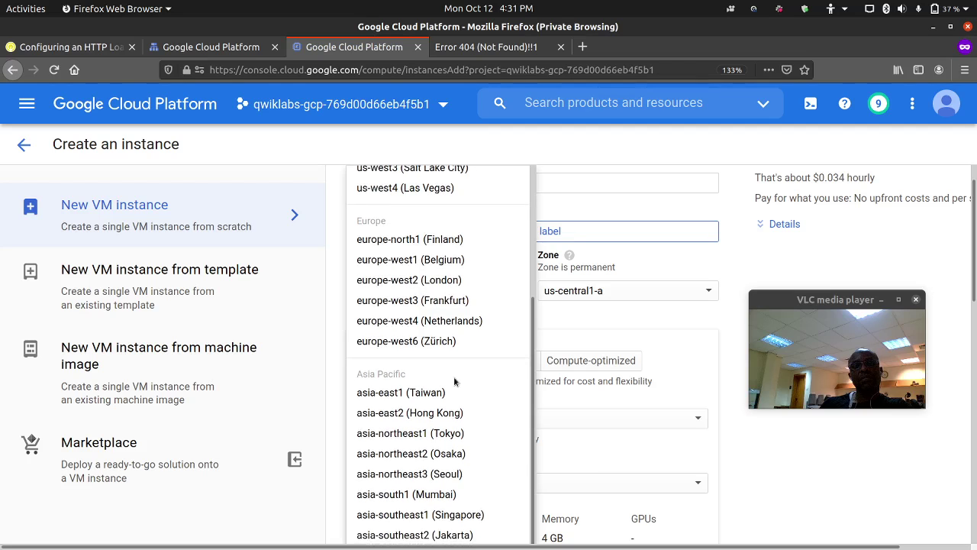
pyautogui.scroll(5, 455, 382)
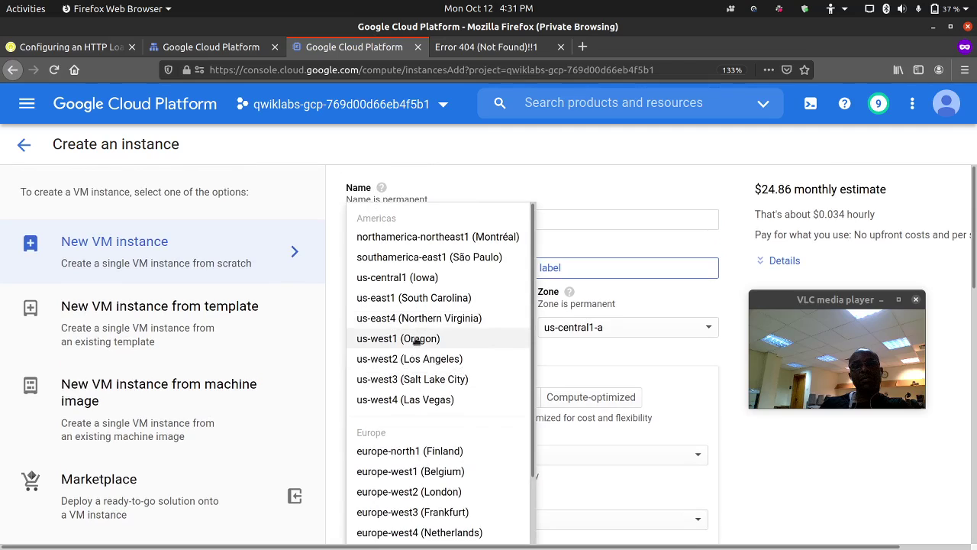
pyautogui.click(460, 335)
pyautogui.click(595, 326)
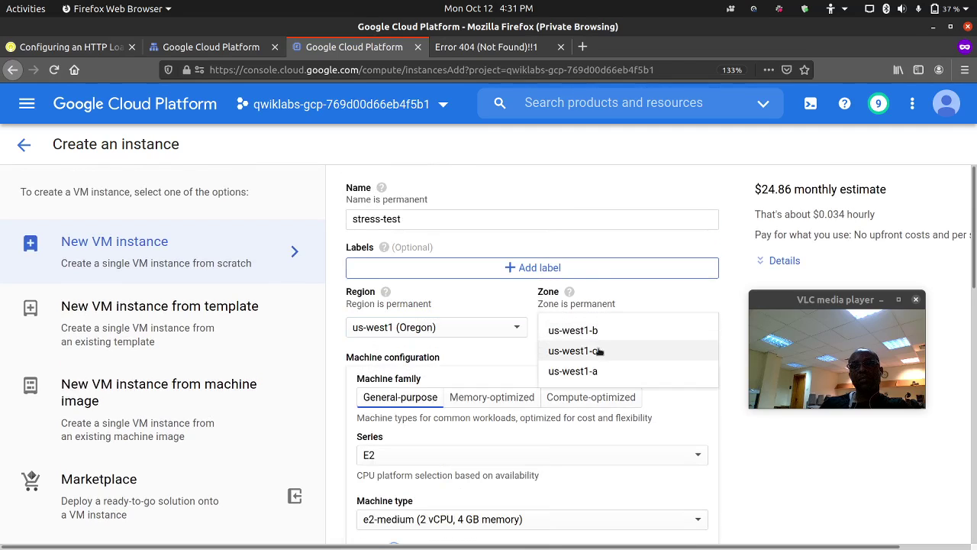
pyautogui.click(600, 352)
# Set the machine series to N1 and the machine type to f1-micro (1 vCPU, 614 MB memory).
pyautogui.scroll(-3, 439, 382)
pyautogui.click(439, 309)
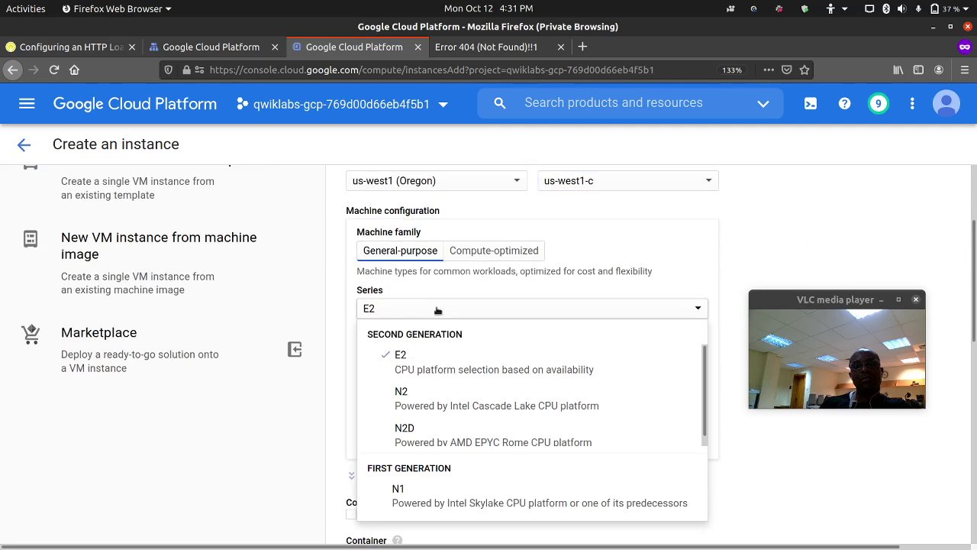
pyautogui.click(426, 493)
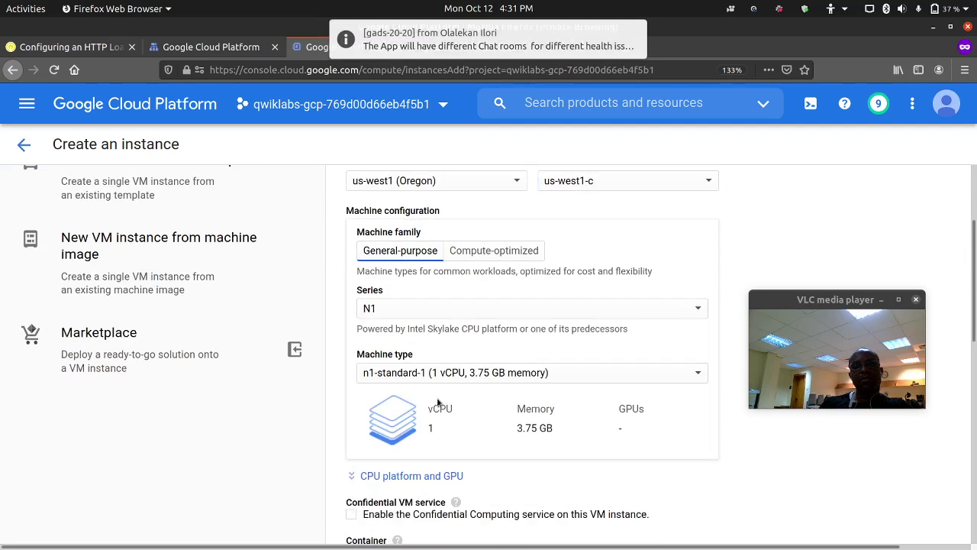
pyautogui.scroll(-3, 481, 321)
pyautogui.click(483, 227)
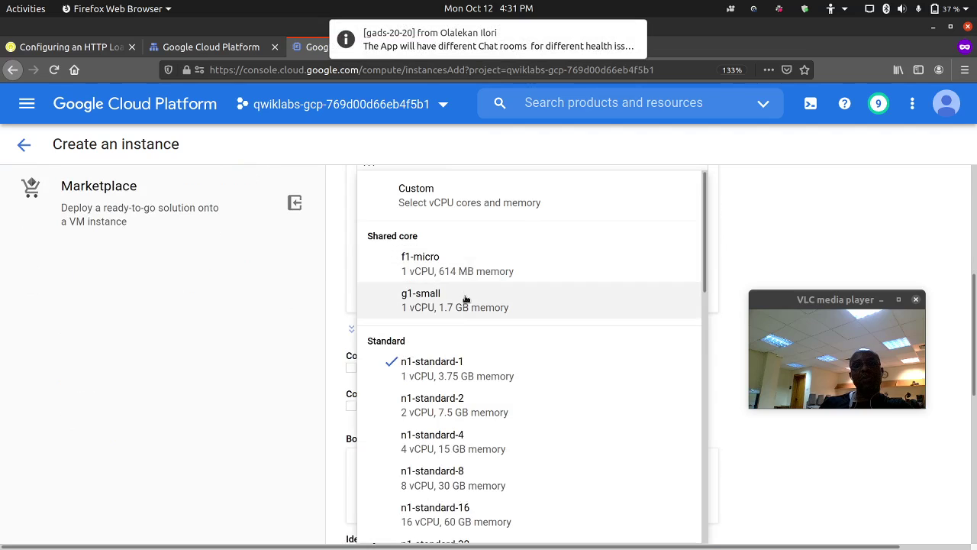
pyautogui.click(475, 273)
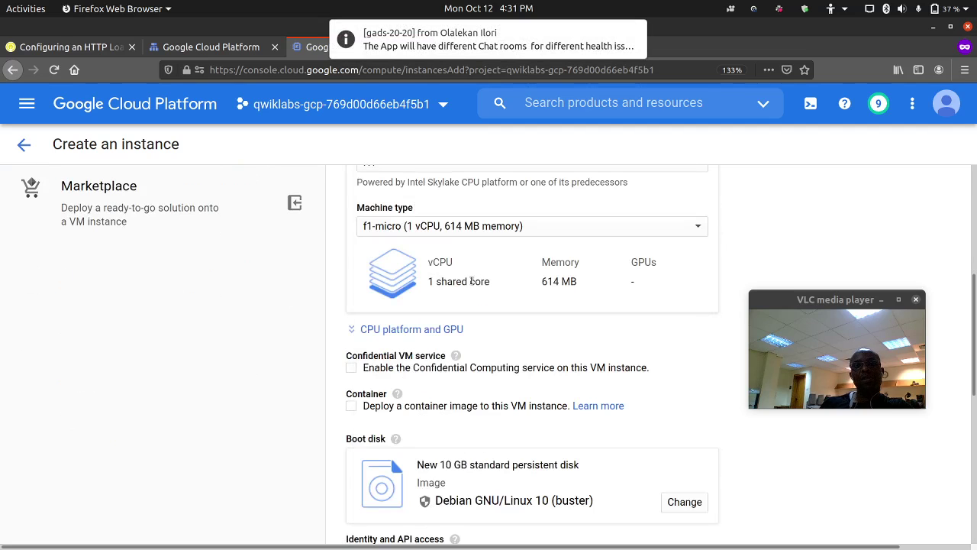
# Check the remaining instance settings, then read the lab's instructions for the boot disk, instance creation and SSH connection.
pyautogui.scroll(-8, 469, 284)
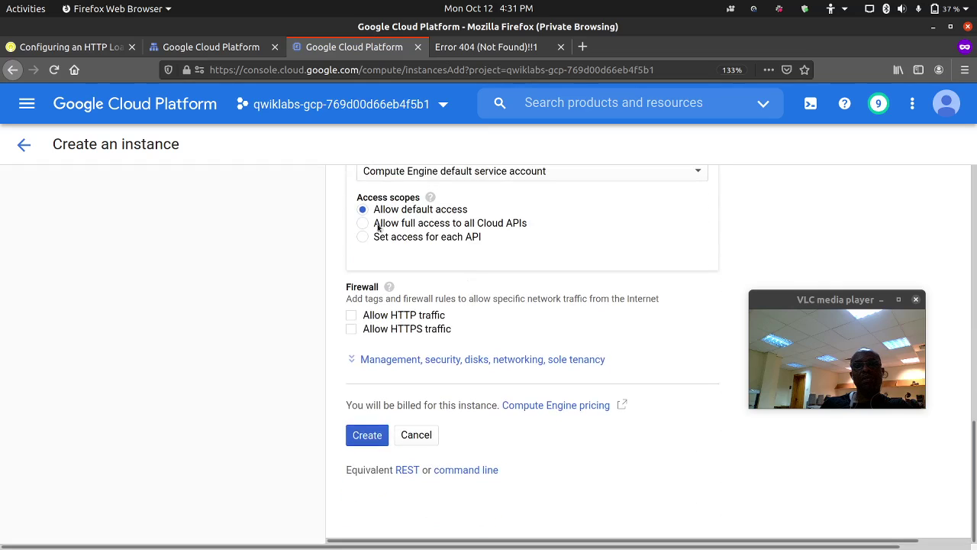
pyautogui.click(69, 47)
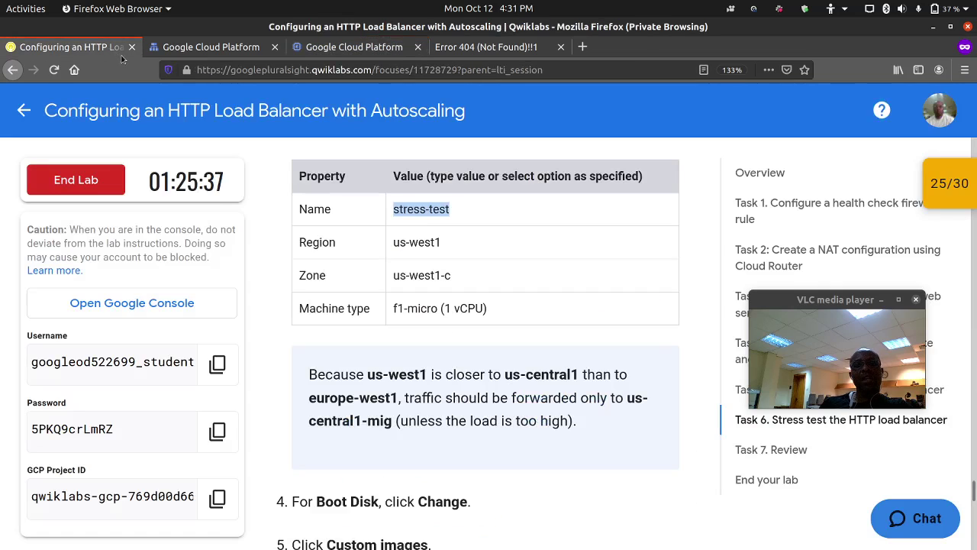
pyautogui.scroll(-2, 428, 298)
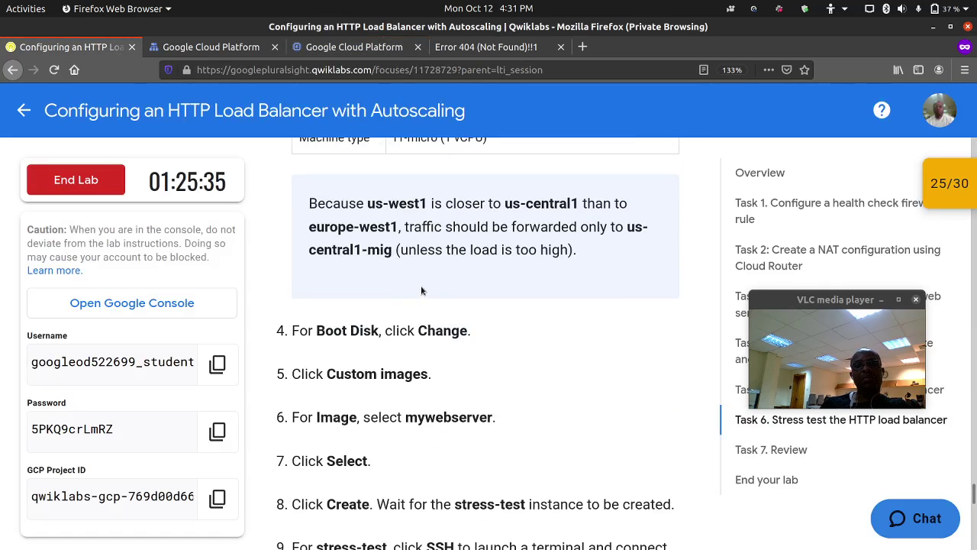
pyautogui.scroll(-2, 421, 290)
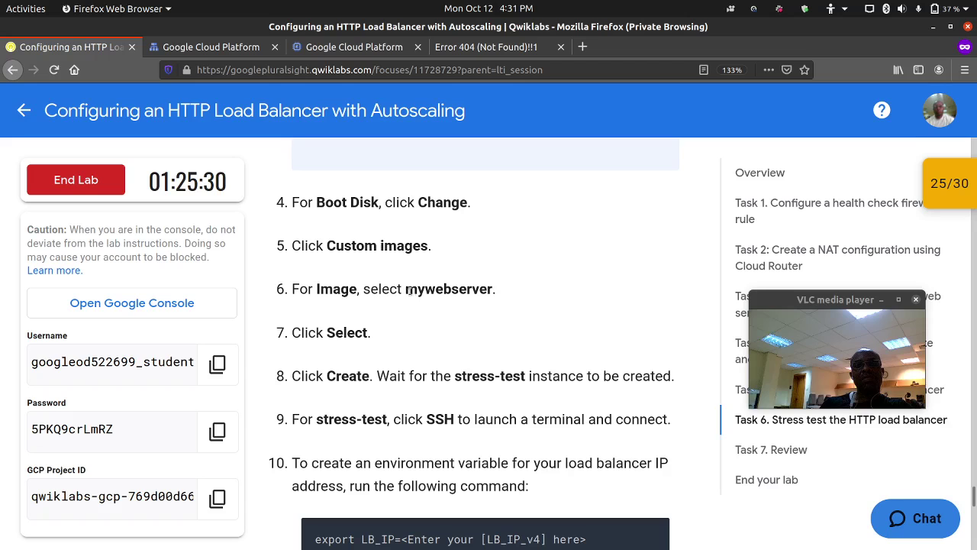
pyautogui.scroll(-3, 366, 309)
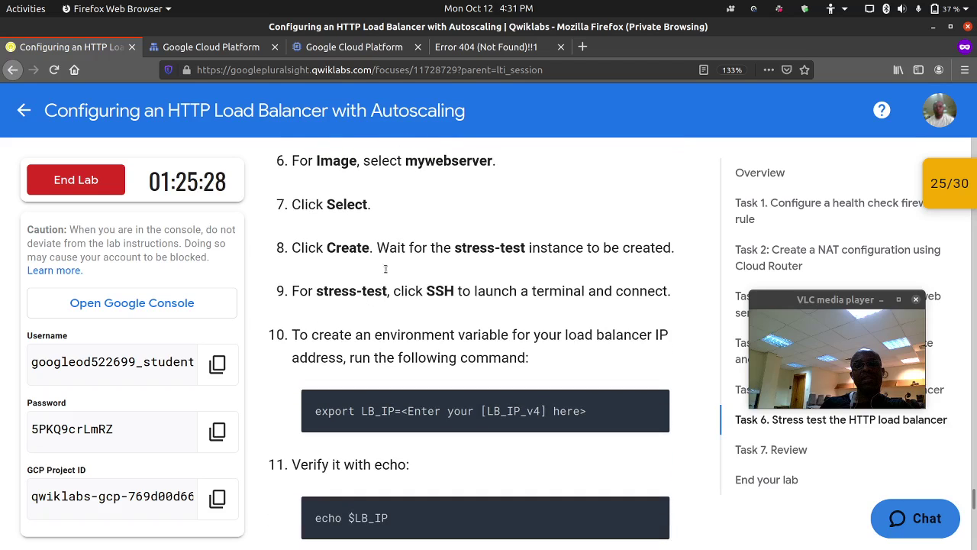
# Set the new instance's boot disk to the custom image mywebserver.
pyautogui.click(329, 51)
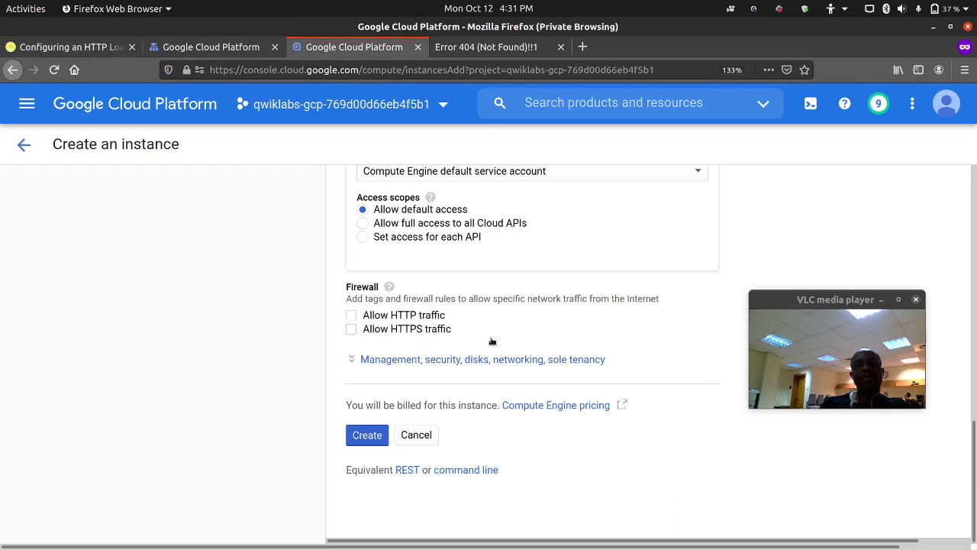
pyautogui.scroll(3, 480, 346)
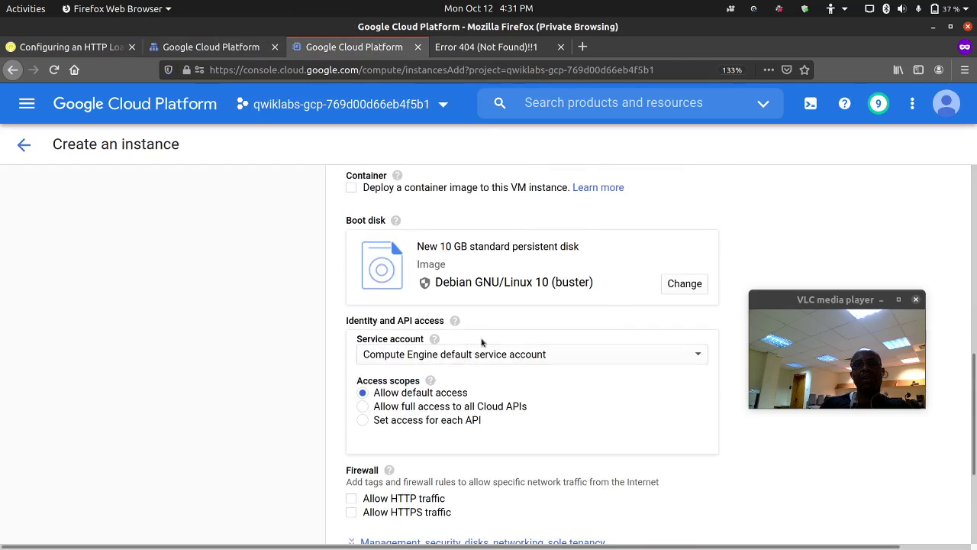
pyautogui.click(684, 286)
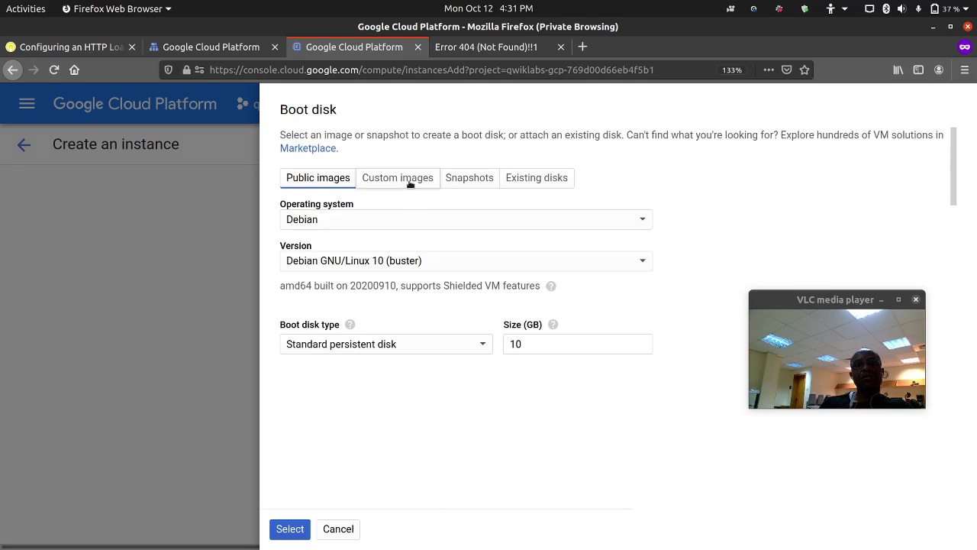
pyautogui.click(410, 182)
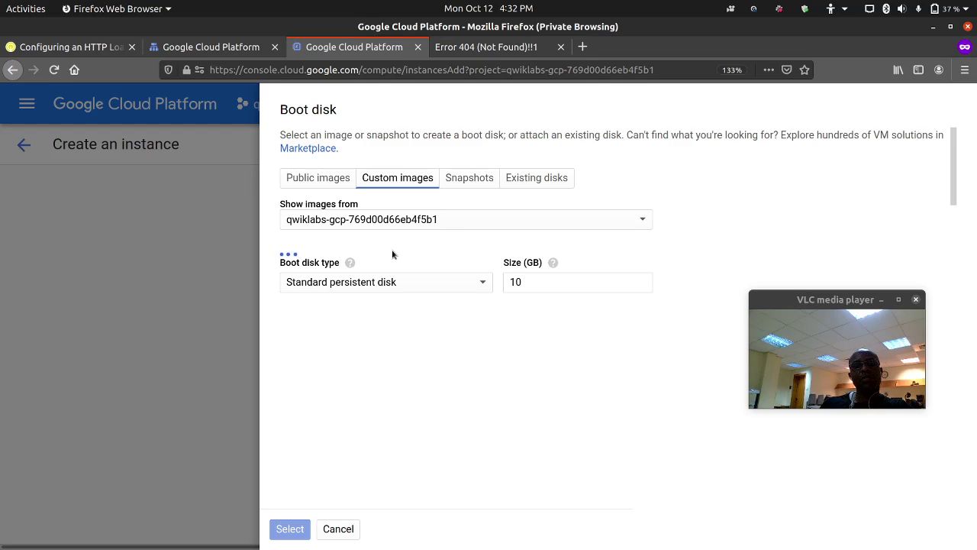
pyautogui.click(374, 285)
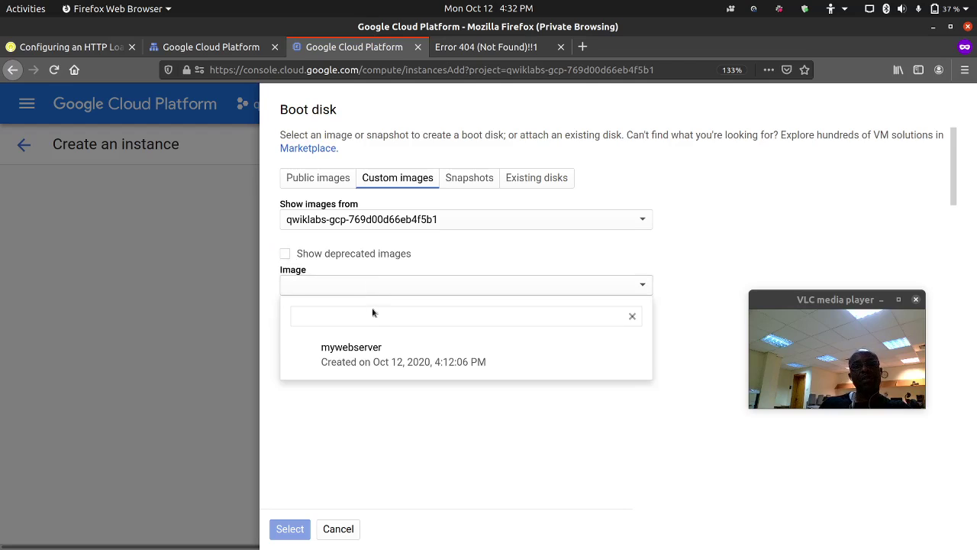
pyautogui.click(372, 344)
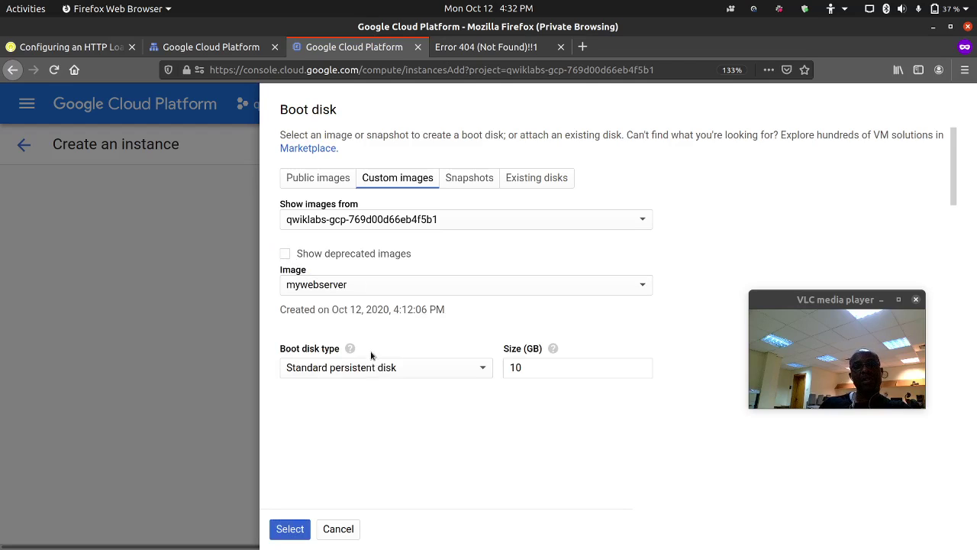
pyautogui.click(289, 528)
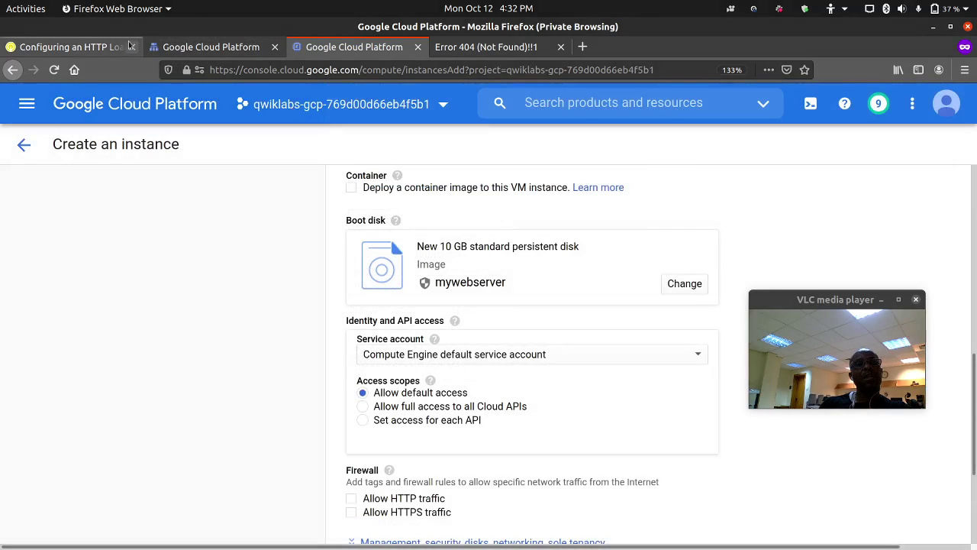
# Create the stress-test instance and read the lab's instructions for SSH and the load balancer IP variable.
pyautogui.scroll(-3, 419, 371)
pyautogui.click(365, 435)
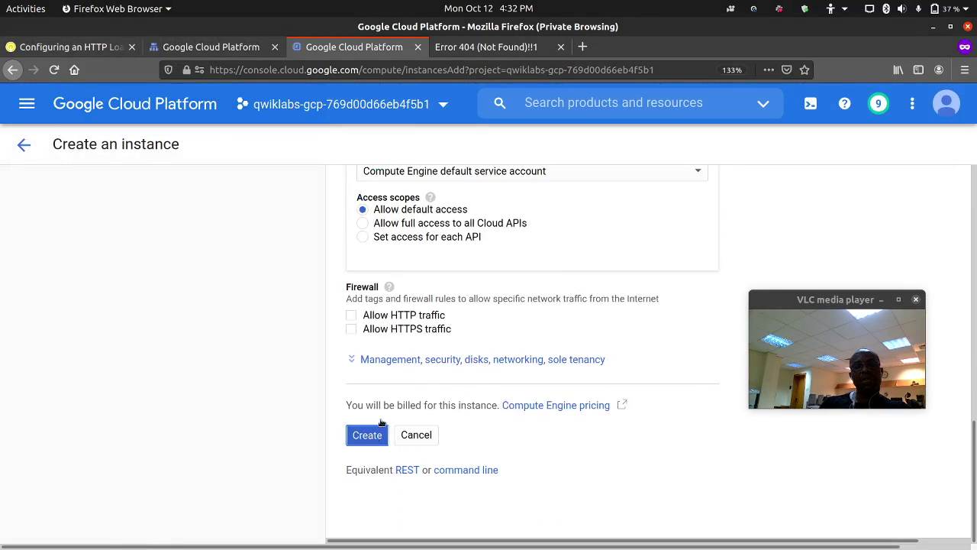
pyautogui.click(89, 47)
pyautogui.scroll(-2, 377, 242)
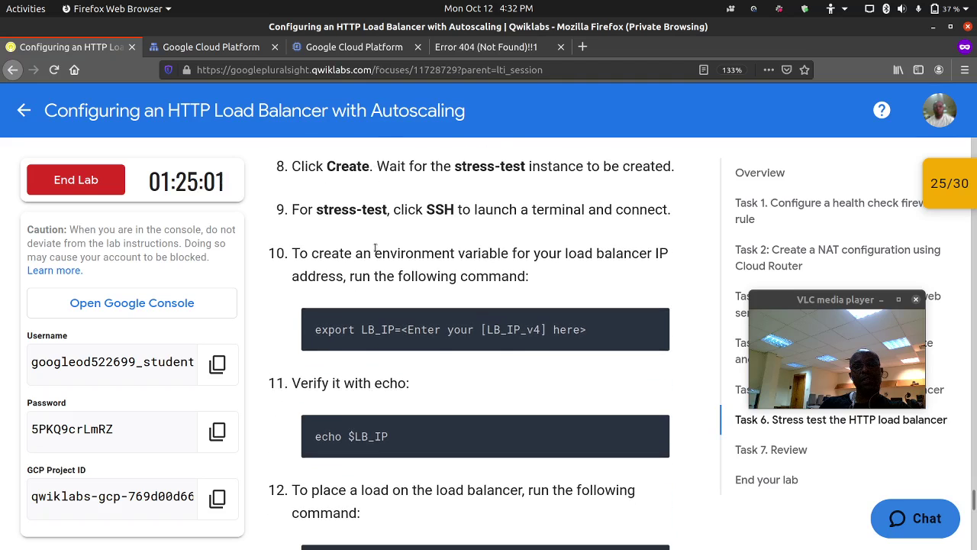
pyautogui.scroll(1, 372, 249)
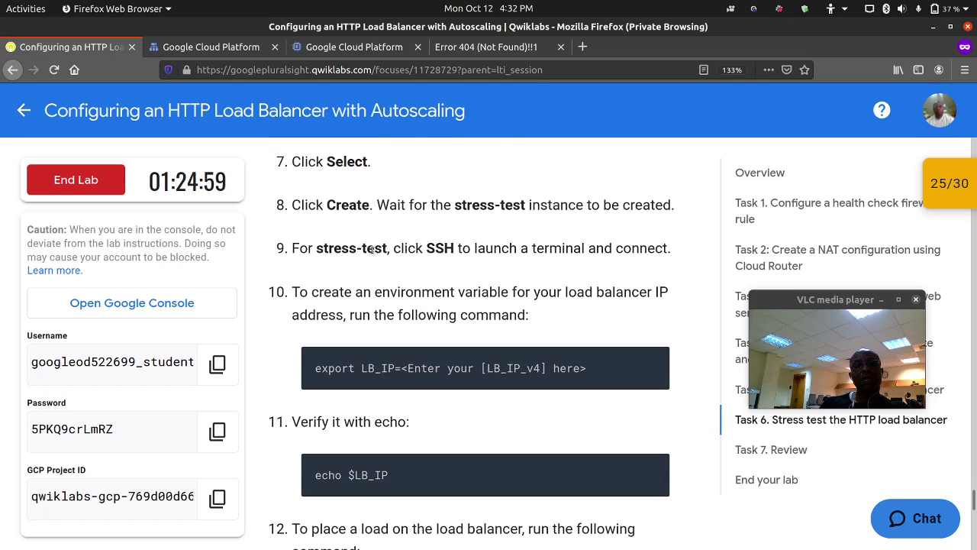
pyautogui.scroll(-1, 397, 271)
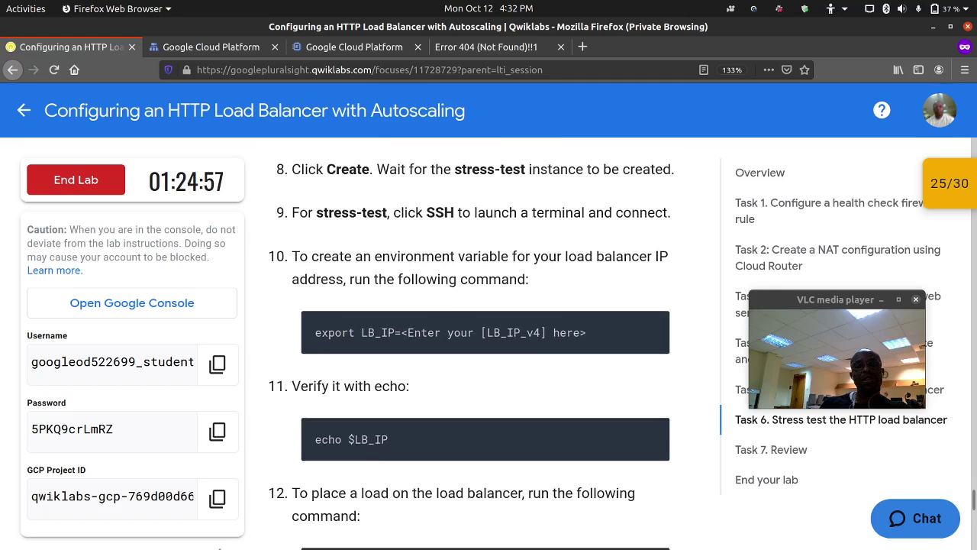
# Switch to the old webserver SSH window and close it, confirming leaving the page.
pyautogui.moveTo(226, 544)
pyautogui.moveTo(79, 542)
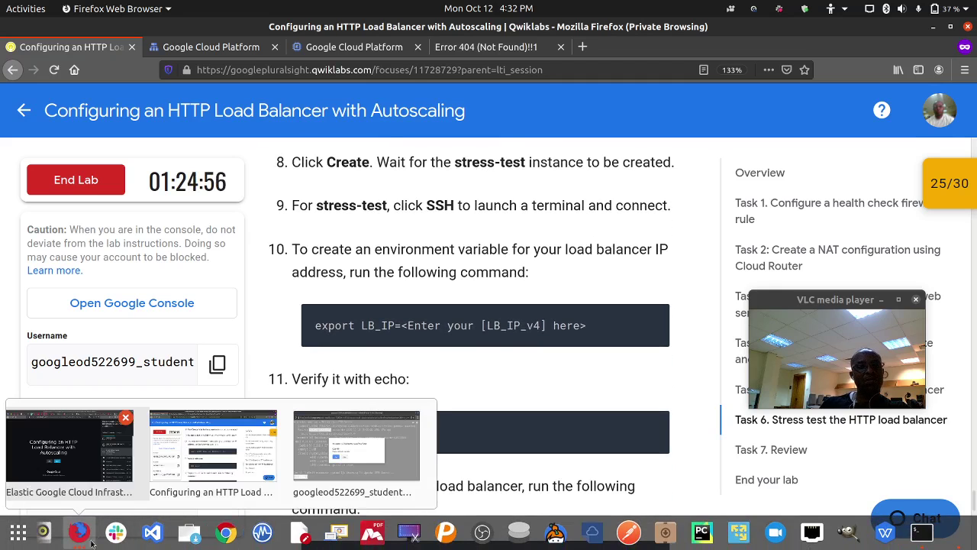
pyautogui.click(360, 458)
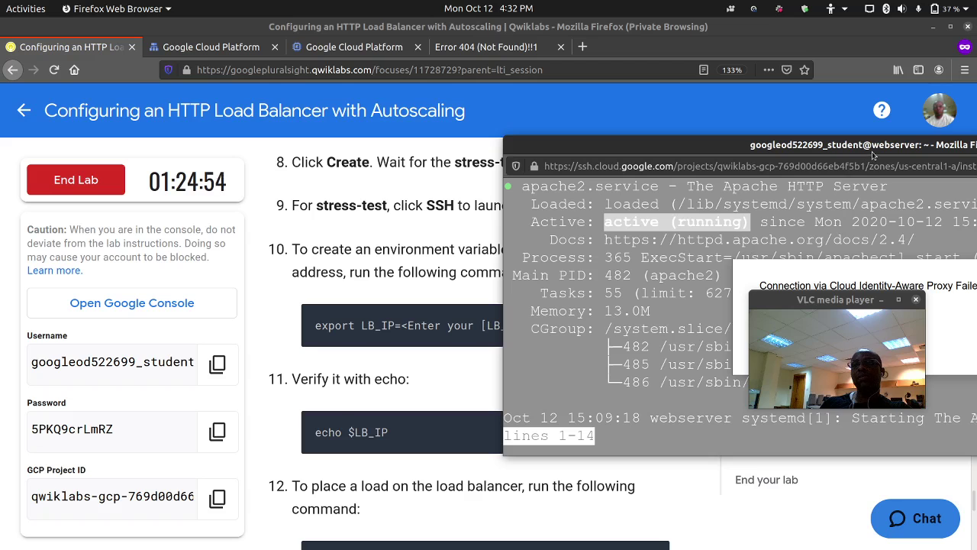
pyautogui.moveTo(870, 145); pyautogui.dragTo(675, 150)
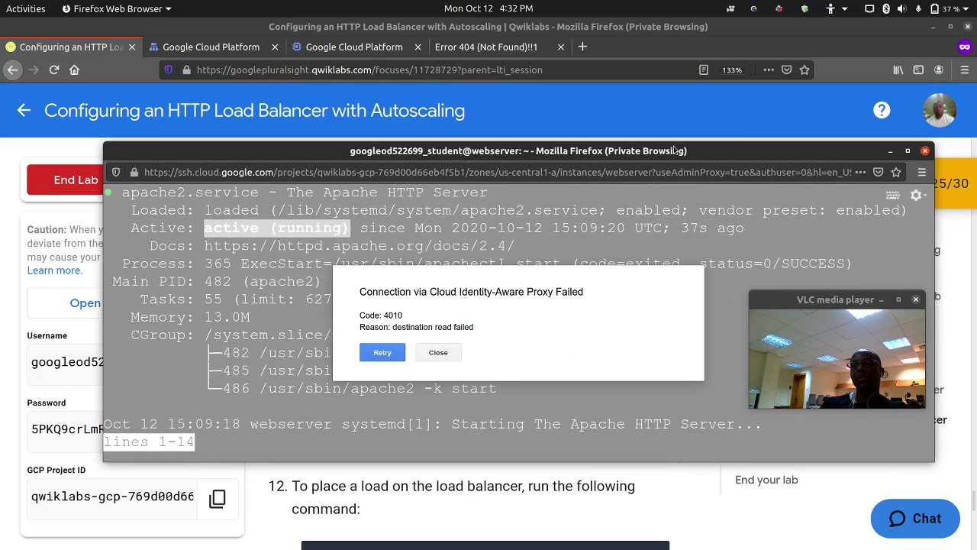
pyautogui.click(926, 151)
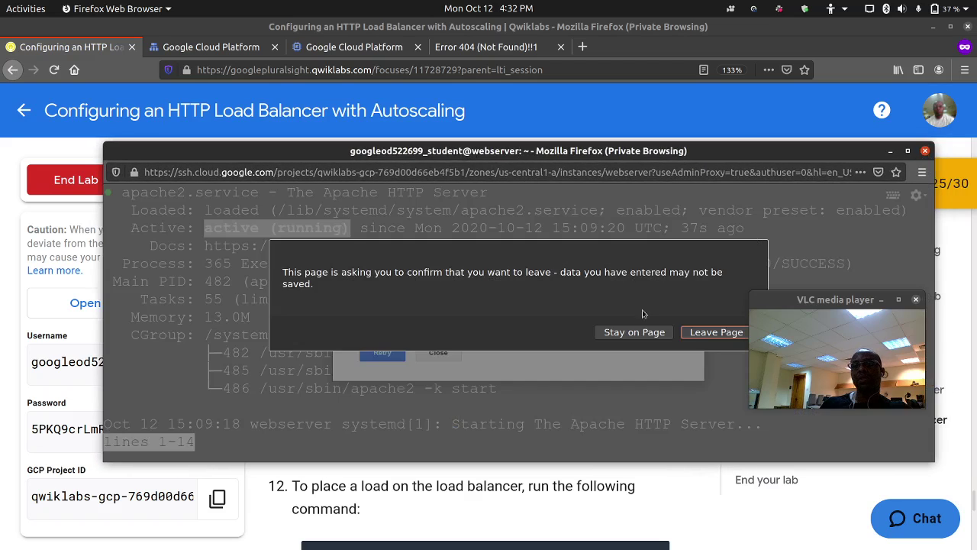
pyautogui.click(710, 333)
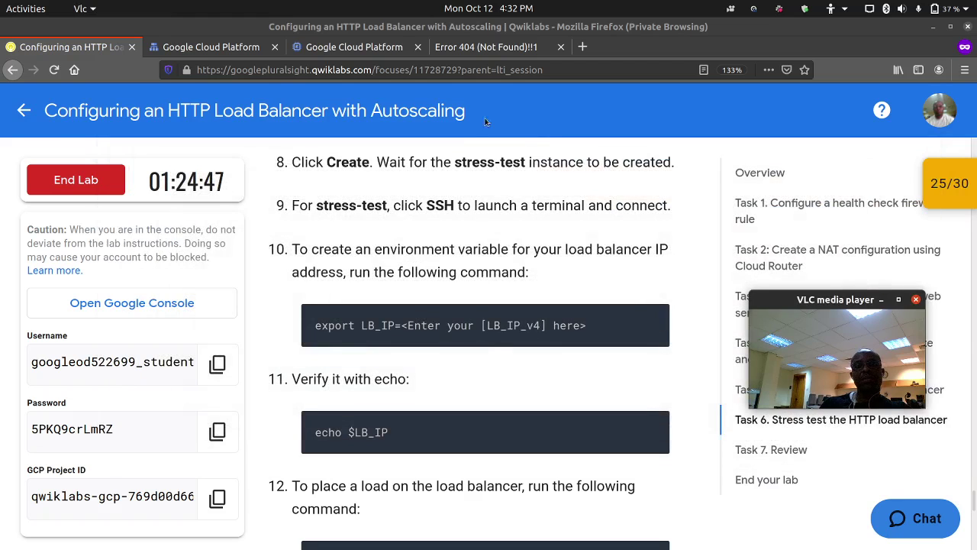
# Look at the http-lb load balancer's details and reload the site at 34.98.82.45 to test it.
pyautogui.click(244, 48)
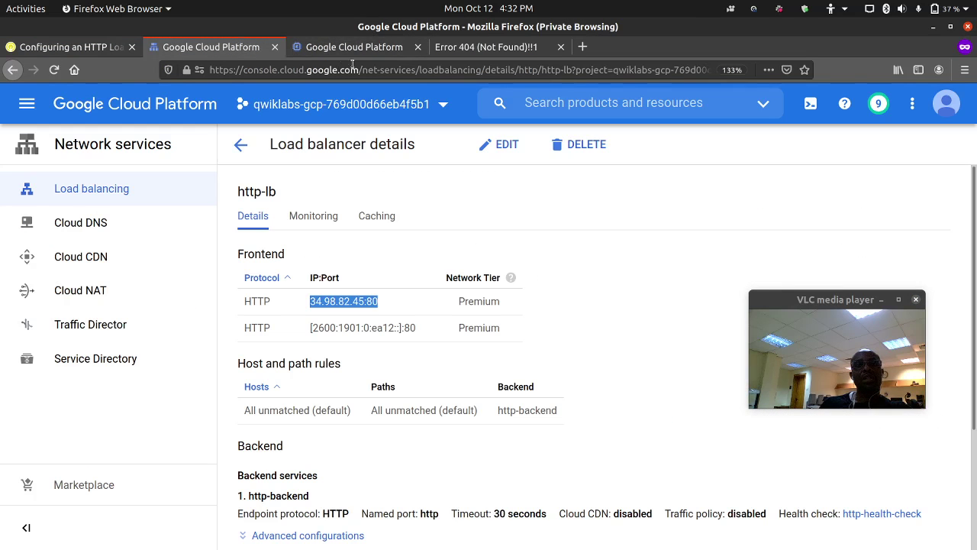
pyautogui.click(468, 48)
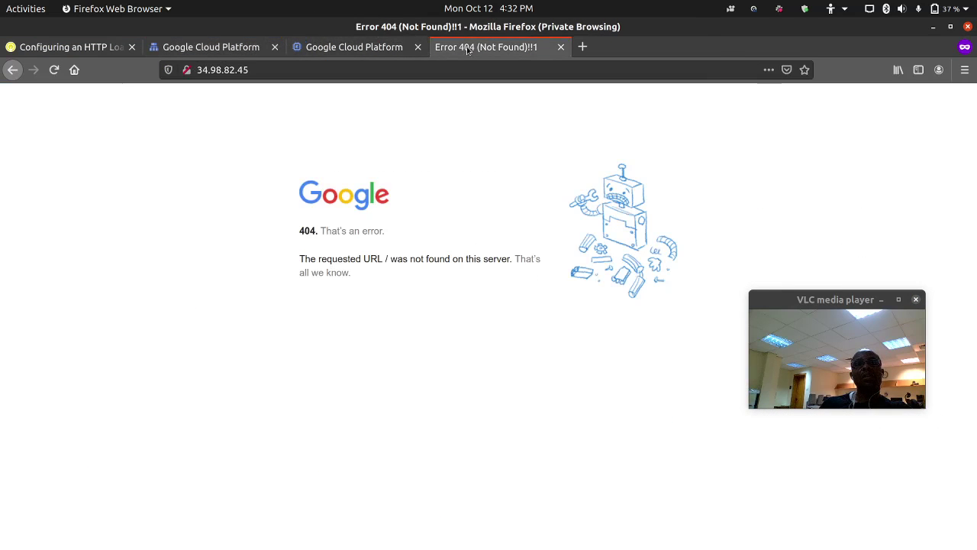
pyautogui.click(54, 70)
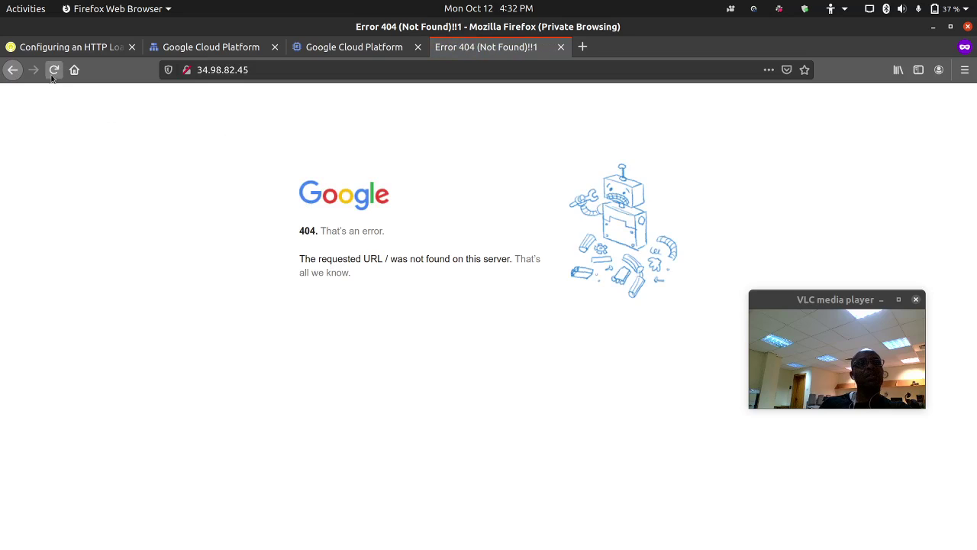
pyautogui.click(53, 74)
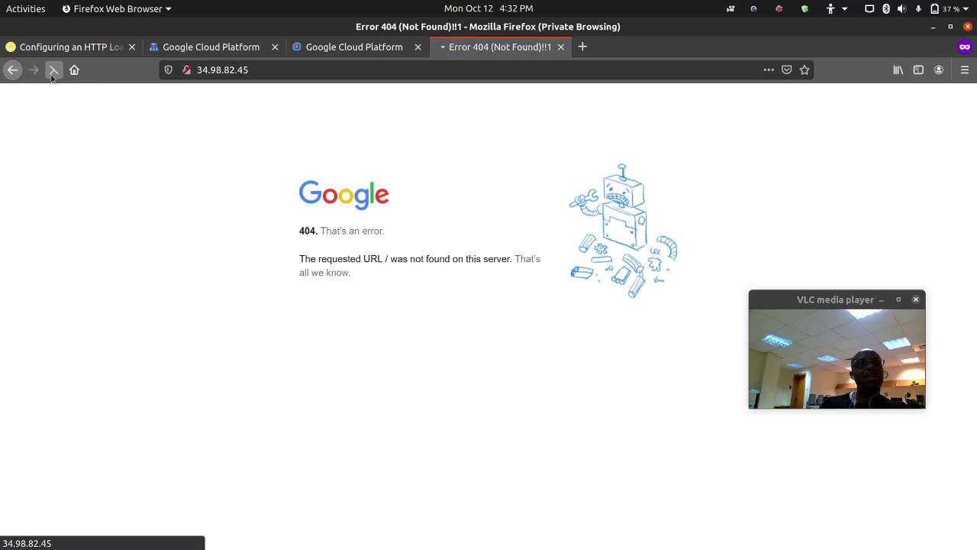
# Return to the VM instances list and open Compute Engine's Instance groups page in a separate browser tab.
pyautogui.click(313, 52)
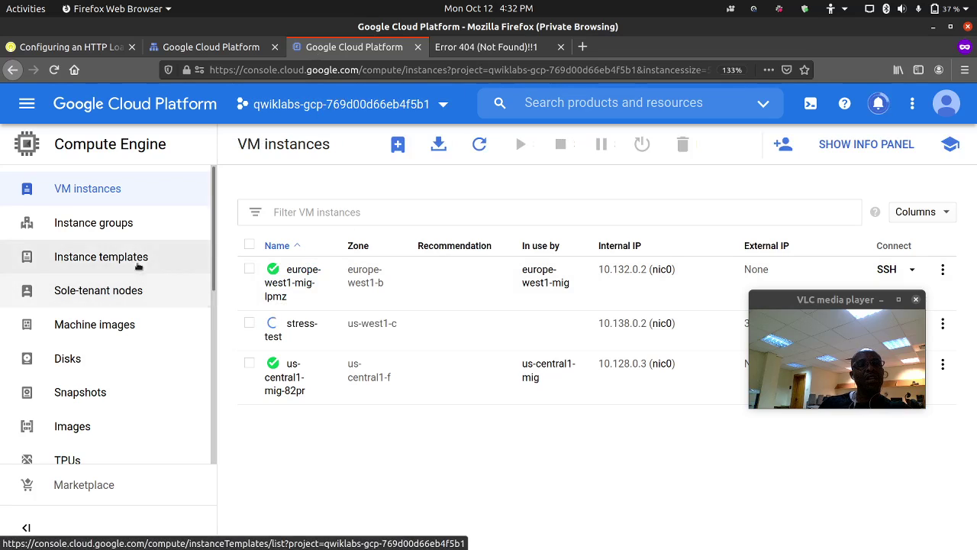
pyautogui.rightClick(136, 225)
pyautogui.click(159, 235)
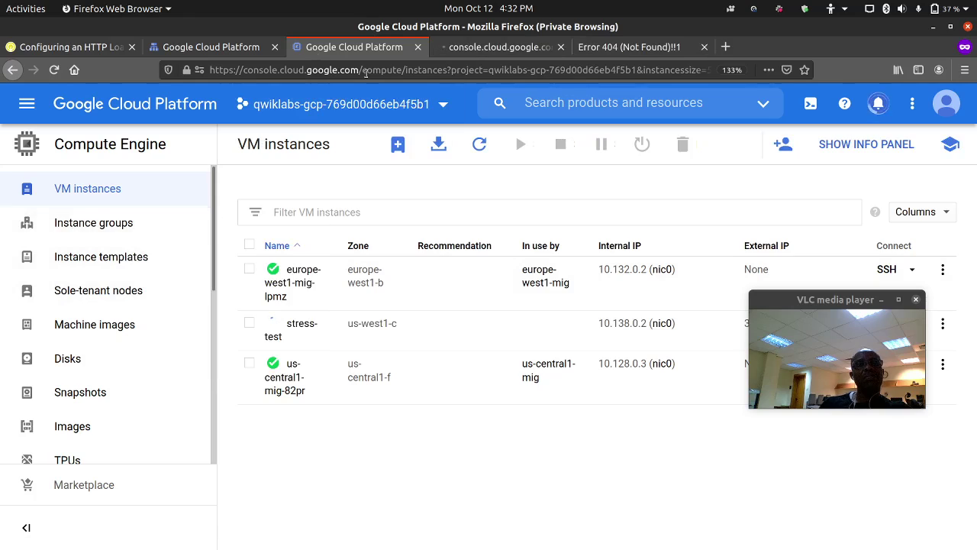
pyautogui.hotkey('ctrl', 'Tab')
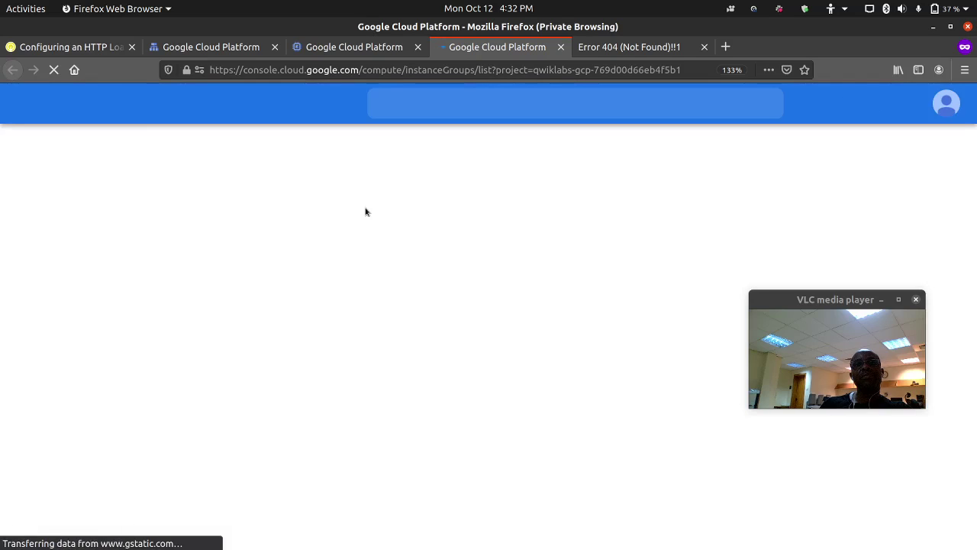
# Retest the load balancer address 34.98.82.45 and check the status of the two managed instance groups.
pyautogui.click(644, 47)
pyautogui.click(51, 71)
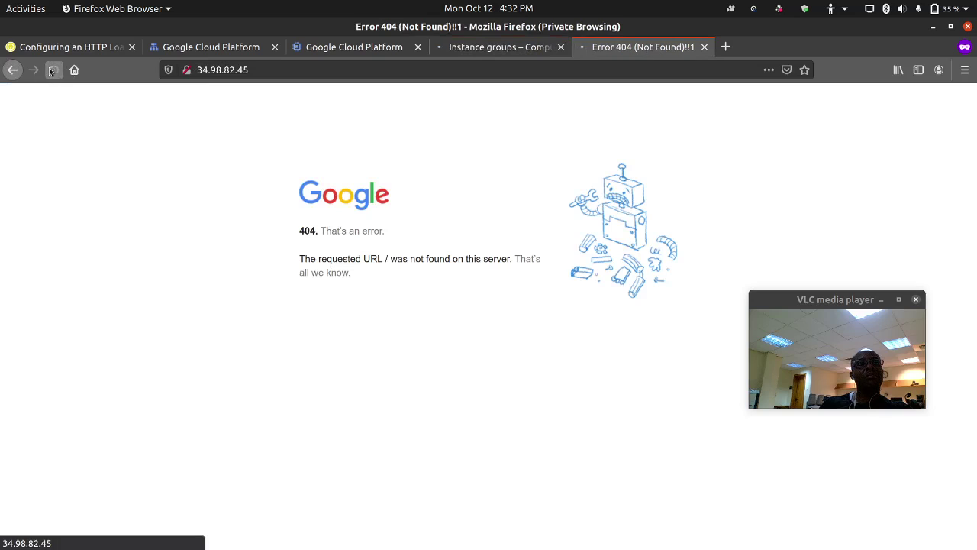
pyautogui.click(493, 47)
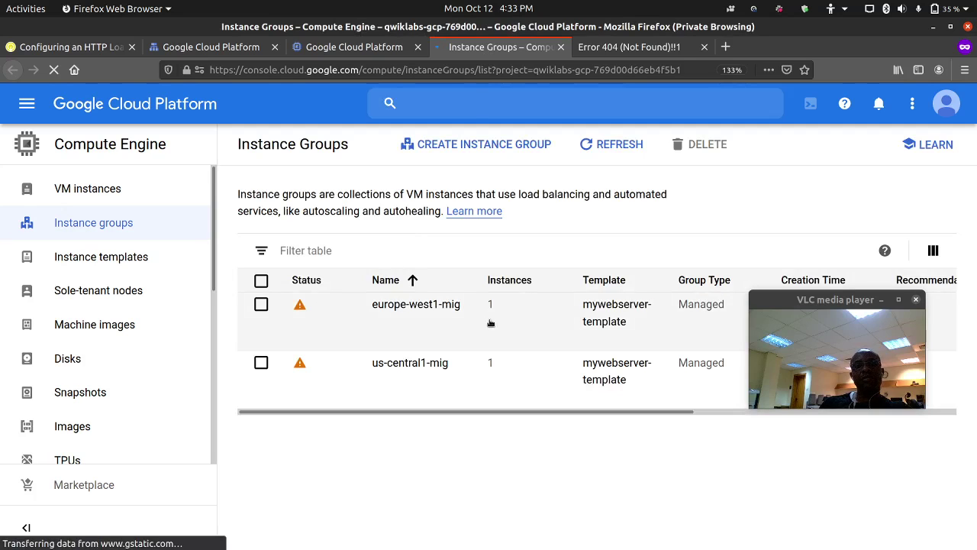
# Open an SSH session to the stress-test instance and move its window to the middle of the screen.
pyautogui.click(68, 47)
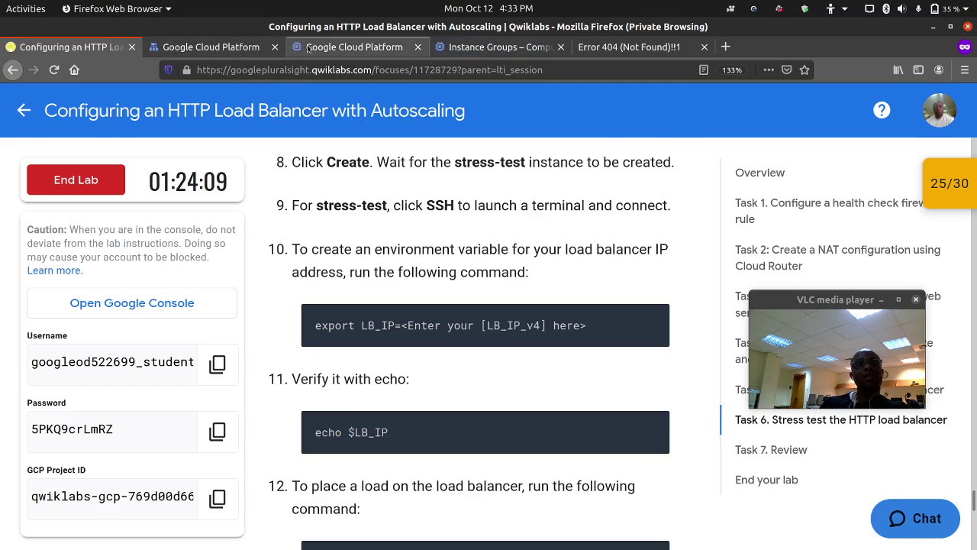
pyautogui.click(354, 47)
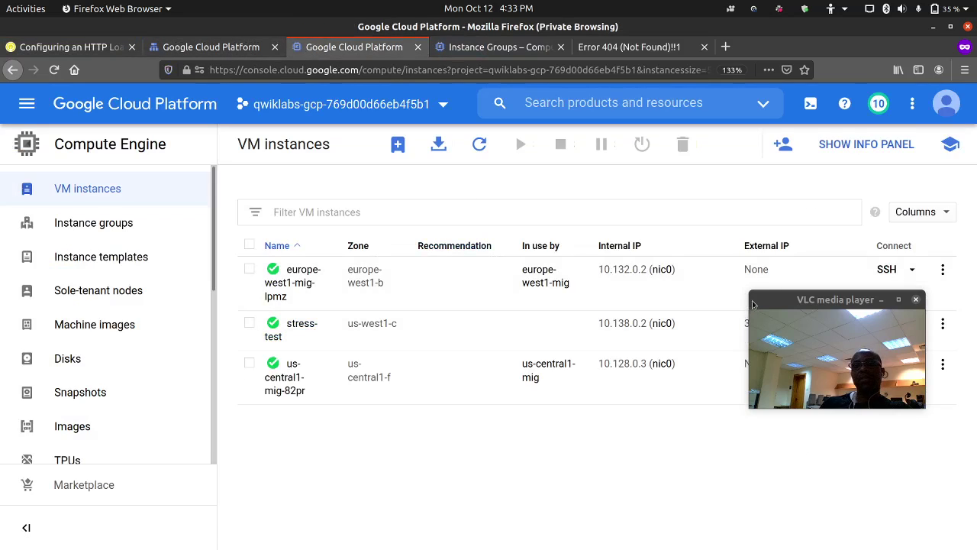
pyautogui.moveTo(771, 309); pyautogui.dragTo(717, 358)
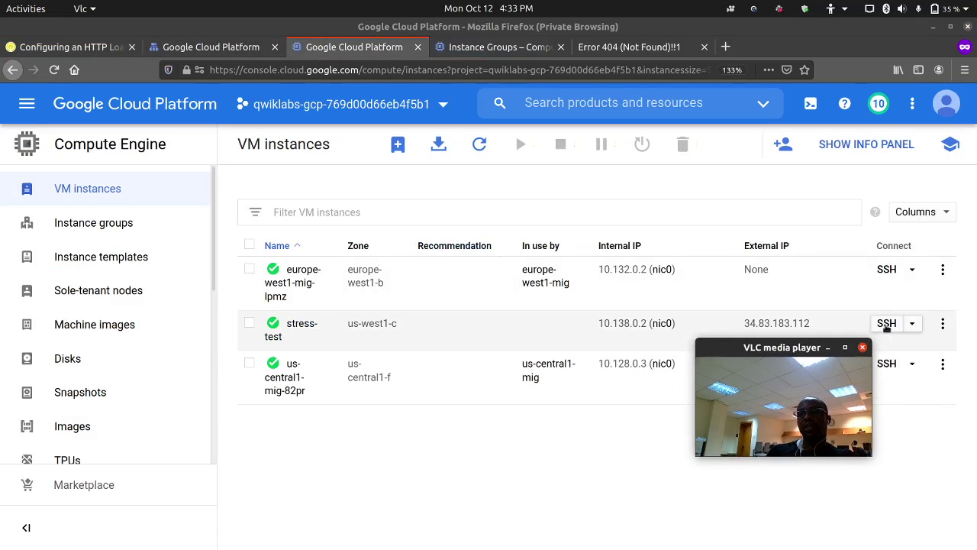
pyautogui.click(886, 324)
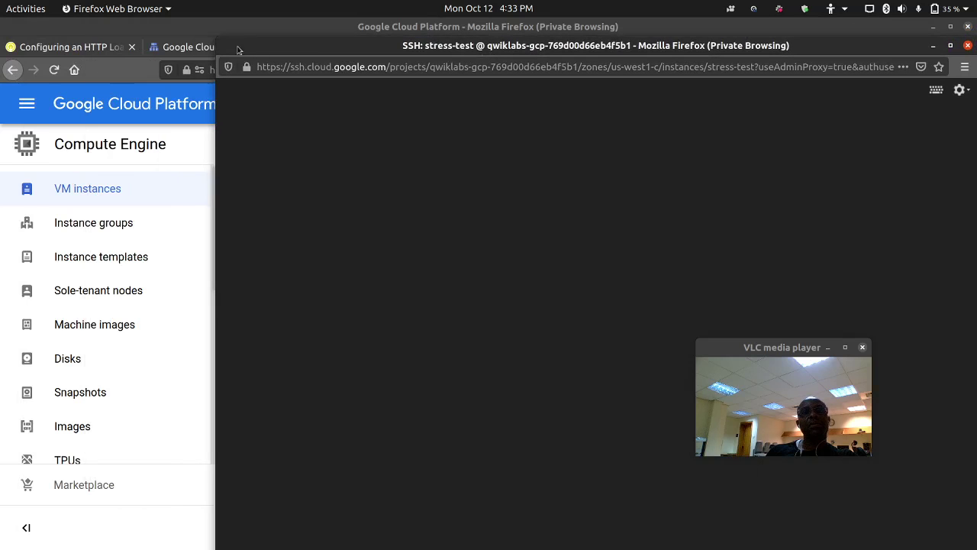
pyautogui.moveTo(220, 40); pyautogui.dragTo(195, 273)
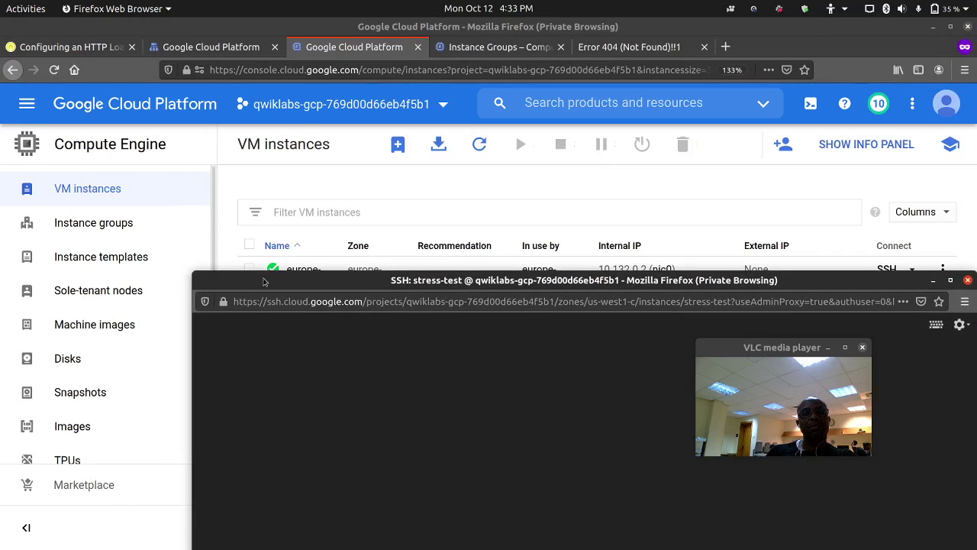
pyautogui.moveTo(413, 284); pyautogui.dragTo(425, 188)
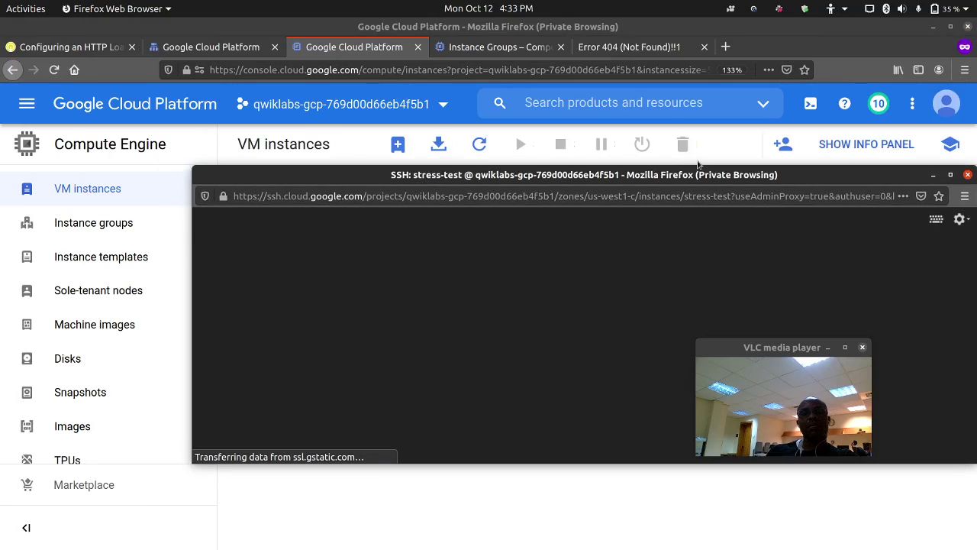
pyautogui.moveTo(716, 179); pyautogui.dragTo(596, 164)
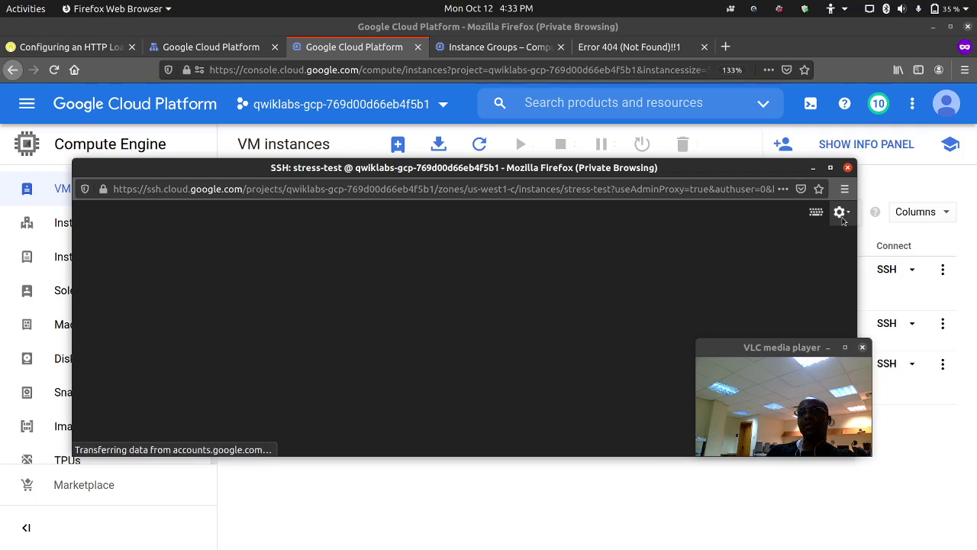
# Set the SSH terminal's text size to Largest and make its window wider and taller.
pyautogui.click(841, 215)
pyautogui.moveTo(718, 255)
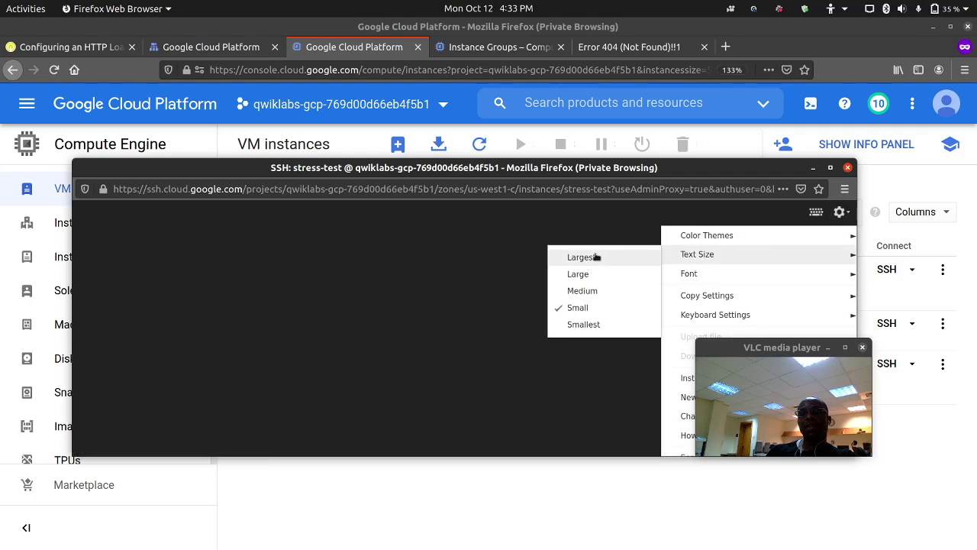
pyautogui.click(599, 258)
pyautogui.moveTo(857, 254); pyautogui.dragTo(923, 248)
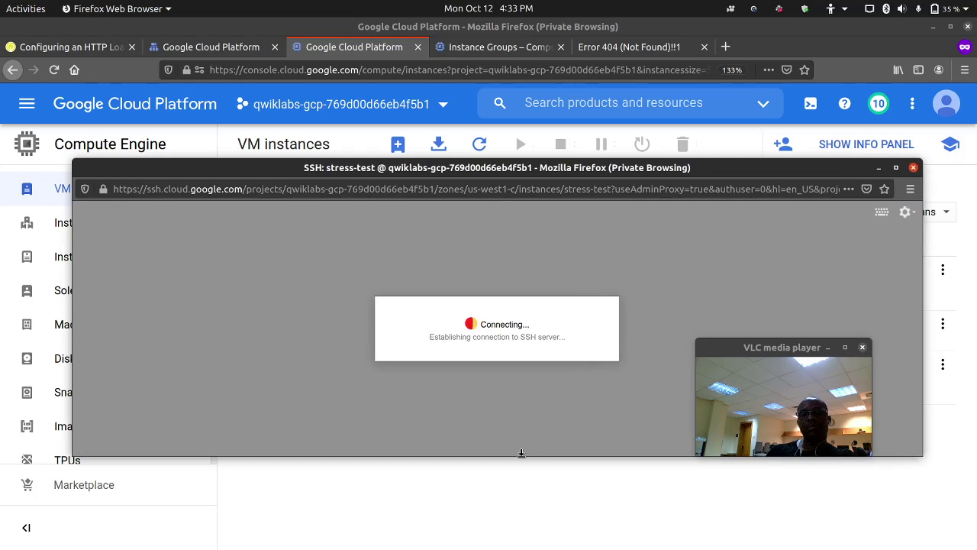
pyautogui.moveTo(522, 453); pyautogui.dragTo(521, 497)
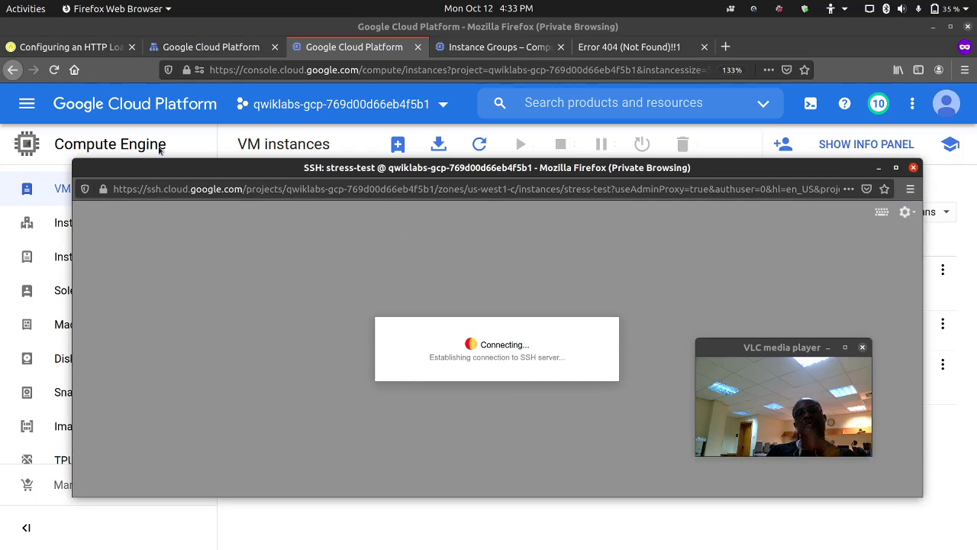
# Narrow and reposition the SSH window, then connect to stress-test without the Identity-Aware Proxy.
pyautogui.moveTo(79, 159); pyautogui.dragTo(125, 157)
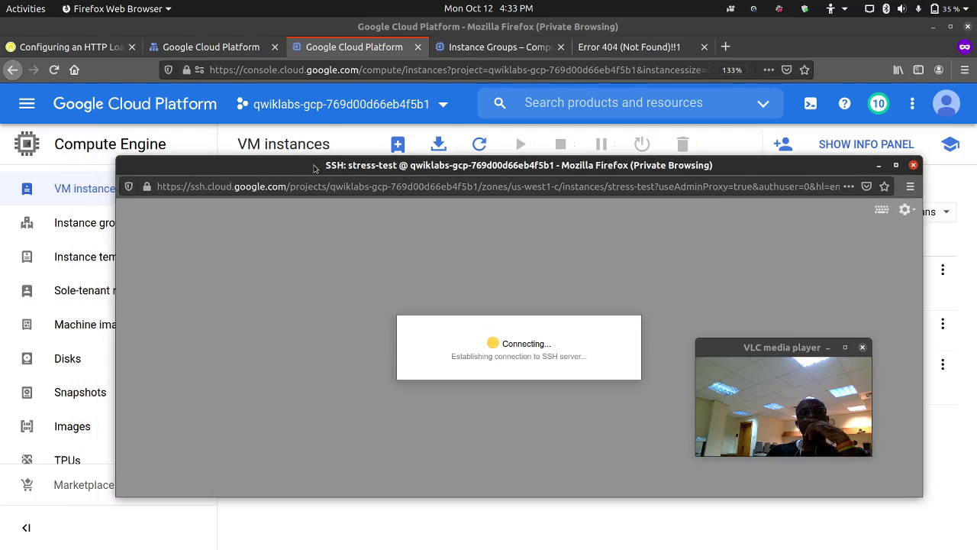
pyautogui.moveTo(314, 168); pyautogui.dragTo(357, 172)
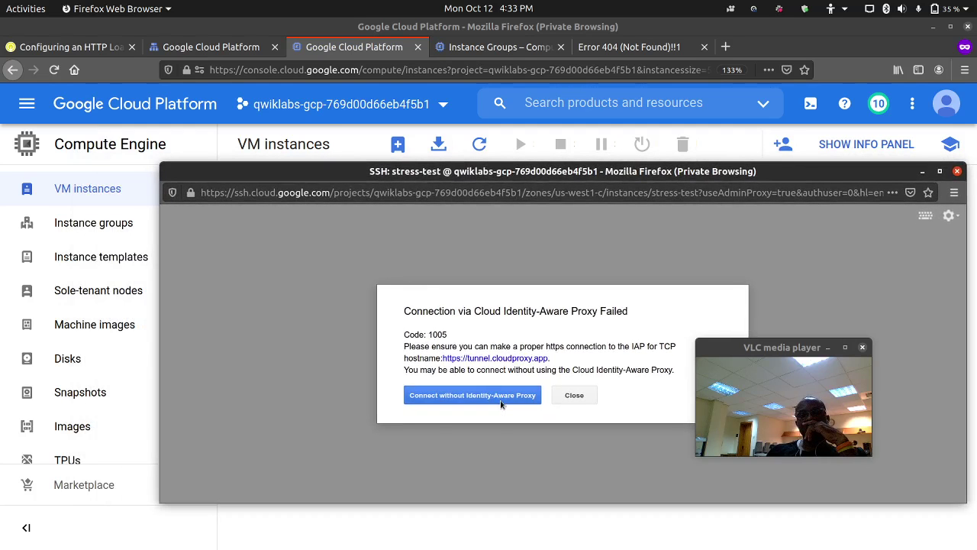
pyautogui.click(501, 401)
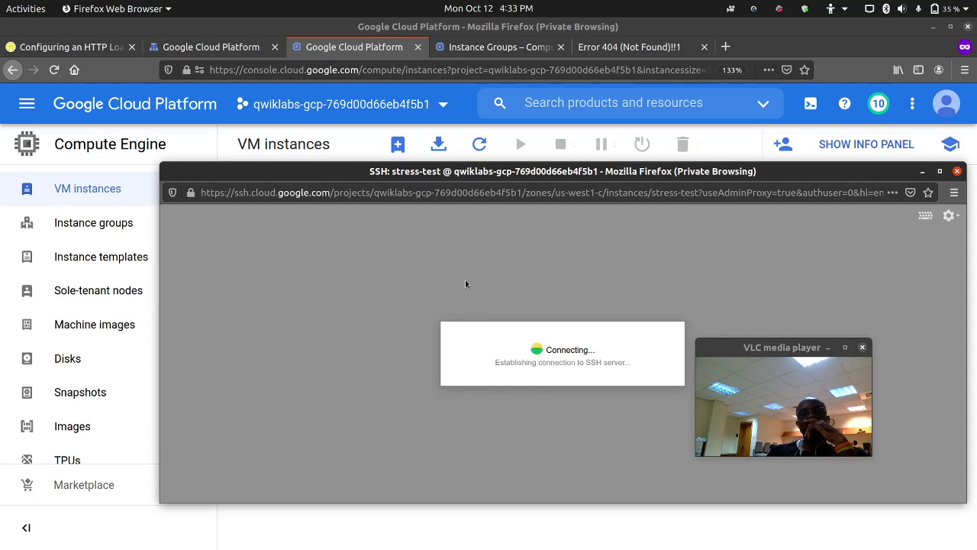
# Check the lab's environment variable instruction and copy the load balancer address from the browser page showing the 404 error.
pyautogui.click(111, 47)
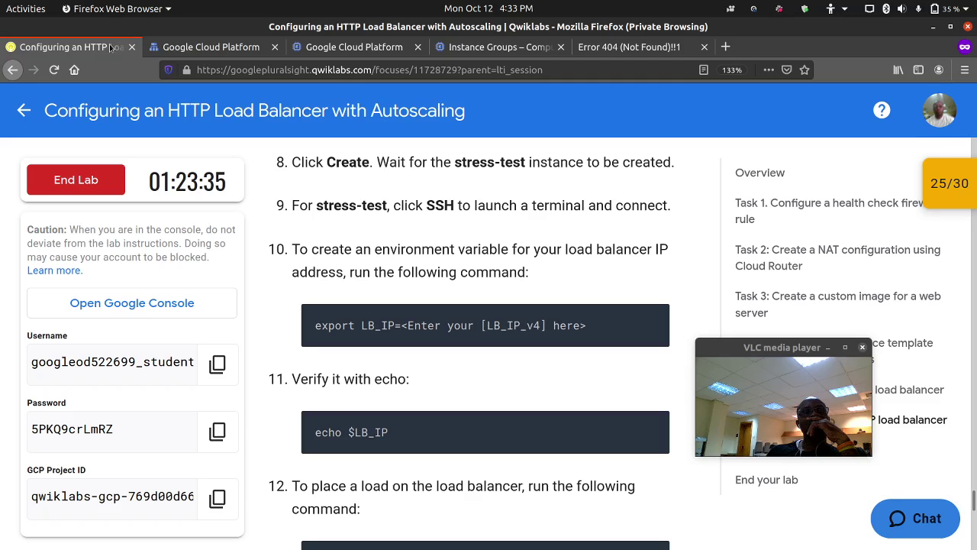
pyautogui.click(240, 50)
pyautogui.click(507, 50)
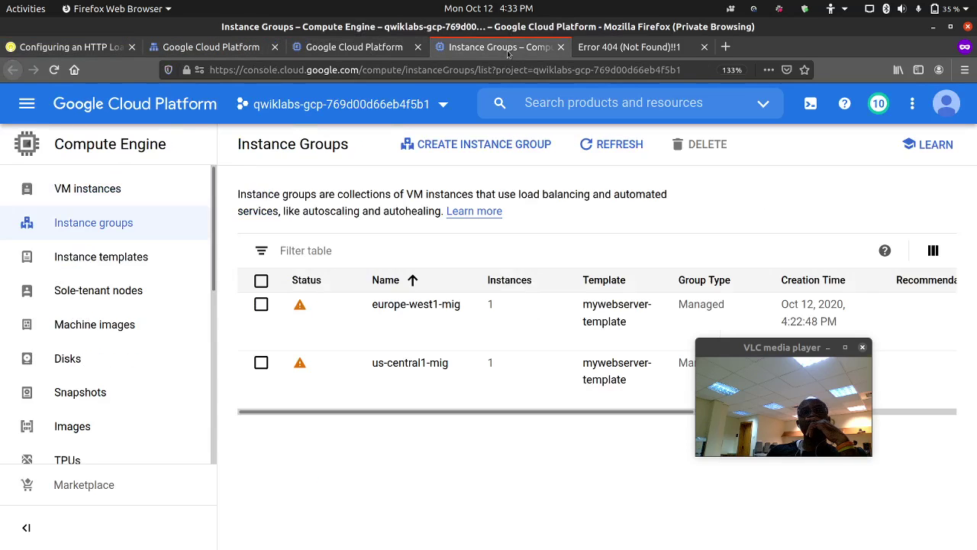
pyautogui.click(602, 53)
pyautogui.click(204, 70)
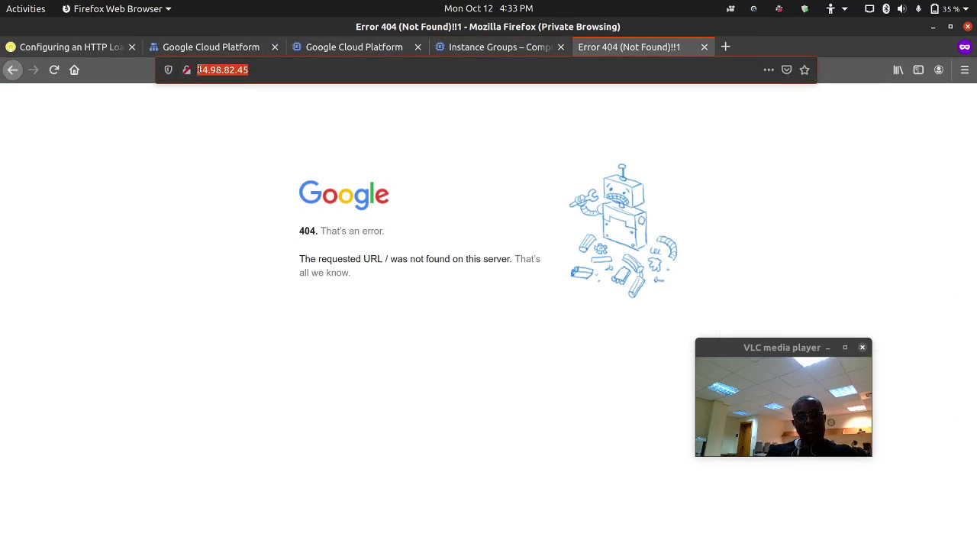
# Return to the lab instructions and place the stress-test SSH window over them, keeping the export command readable.
pyautogui.click(104, 48)
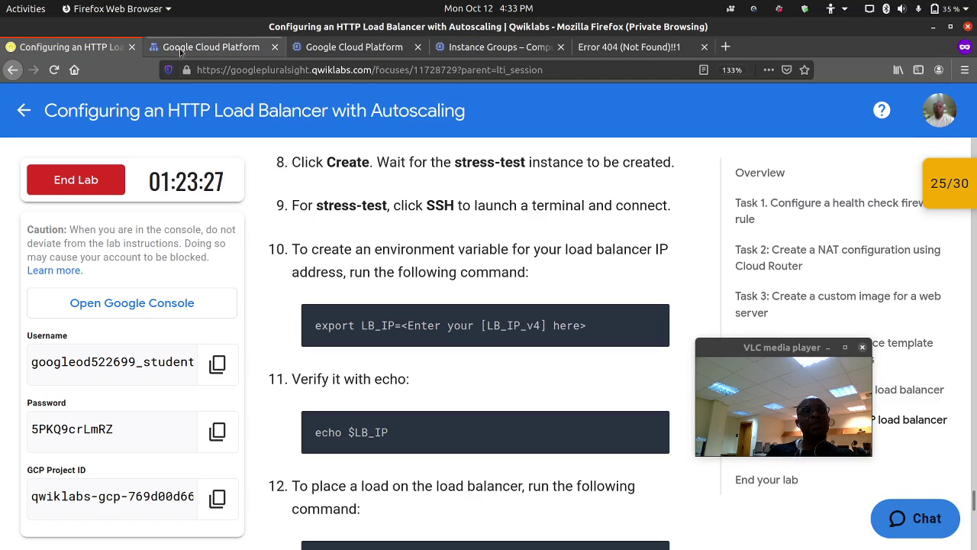
pyautogui.scroll(-2, 305, 321)
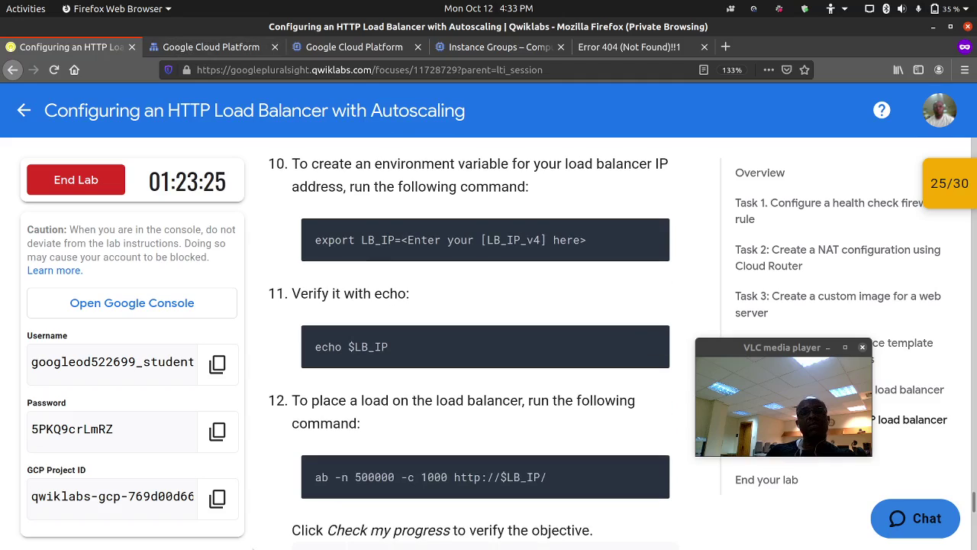
pyautogui.moveTo(131, 540)
pyautogui.moveTo(80, 533)
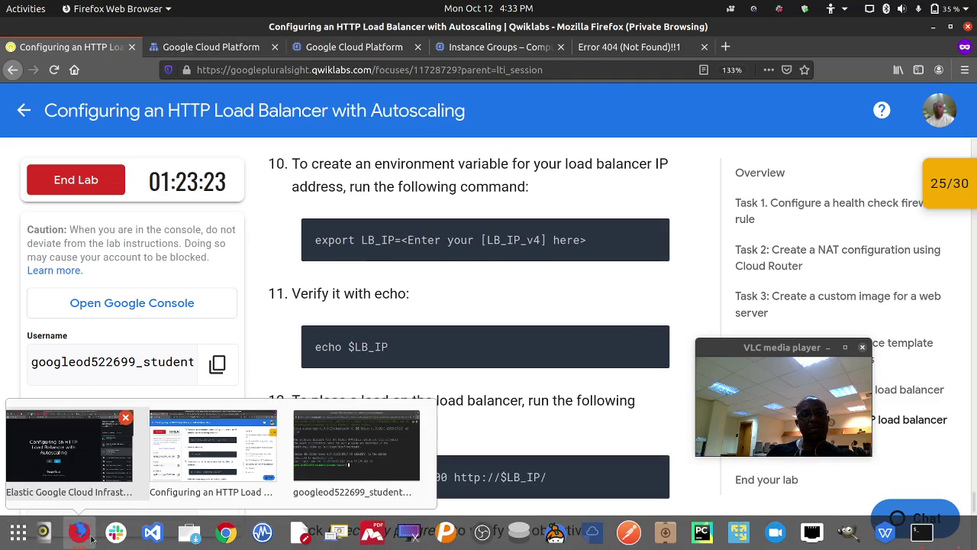
pyautogui.click(355, 451)
pyautogui.moveTo(289, 169); pyautogui.dragTo(531, 257)
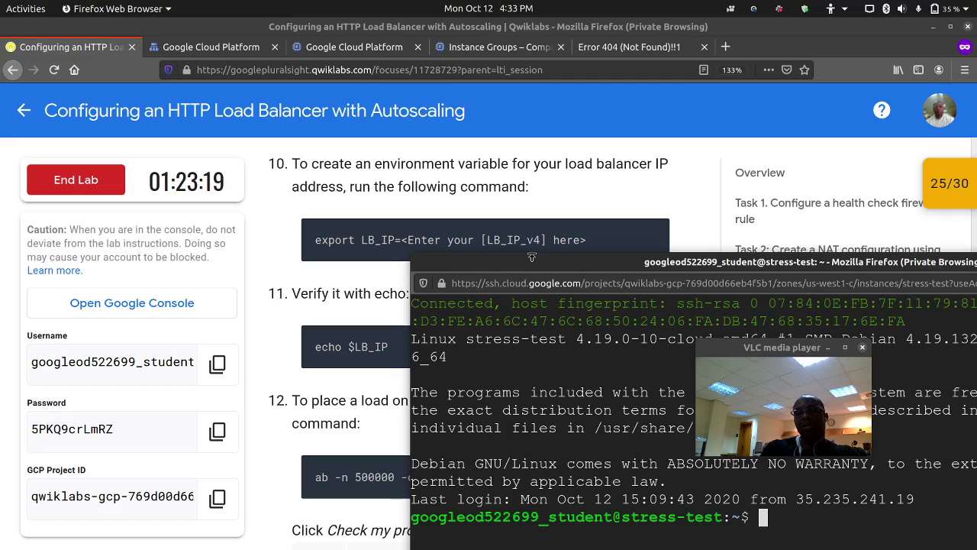
# Enter export LB_IP= at the SSH prompt, followed by the copied load balancer URL.
pyautogui.write('export ')
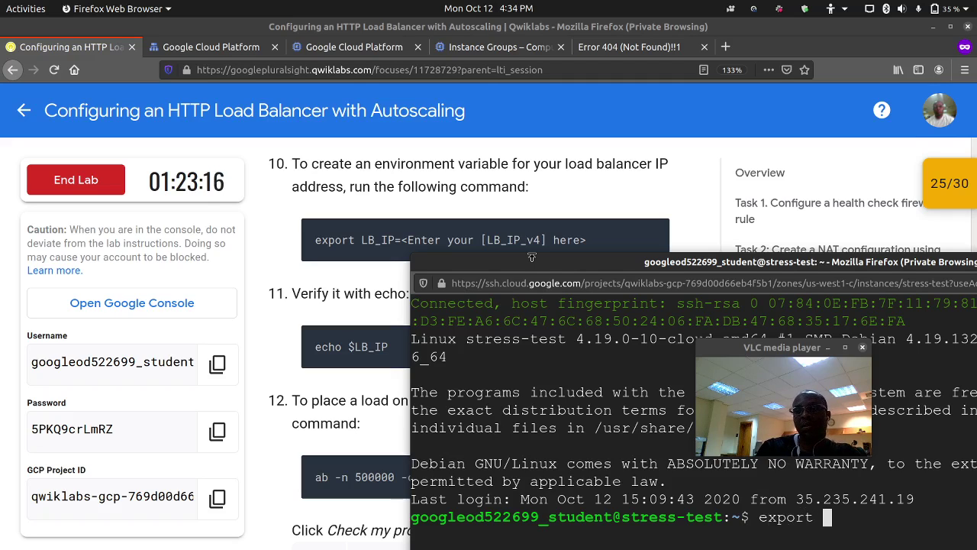
pyautogui.write('LB_IP')
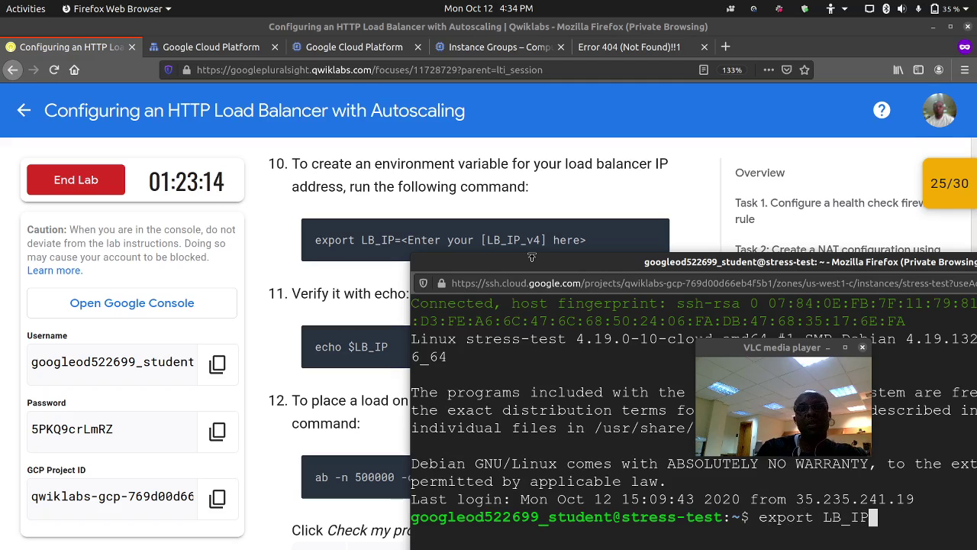
pyautogui.write('=')
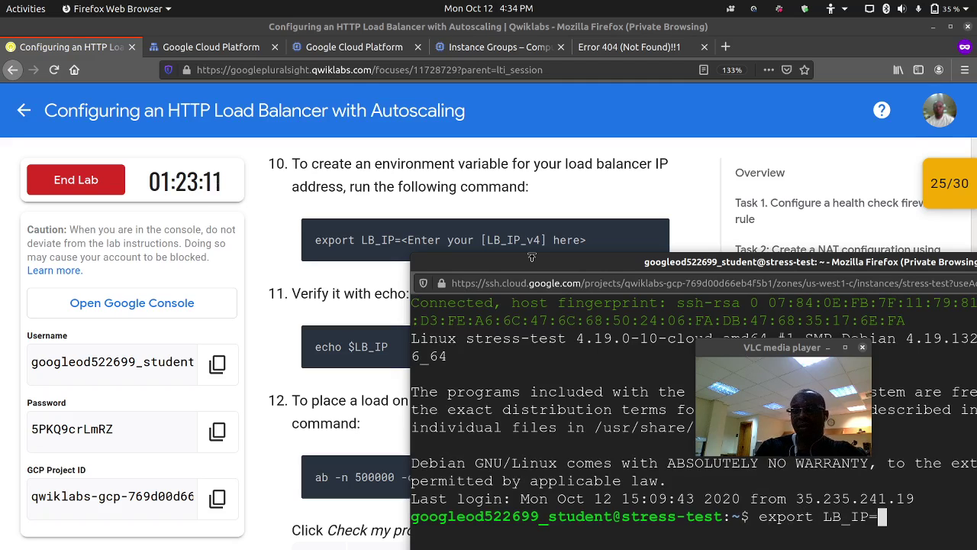
pyautogui.hotkey('ctrl', 'v')
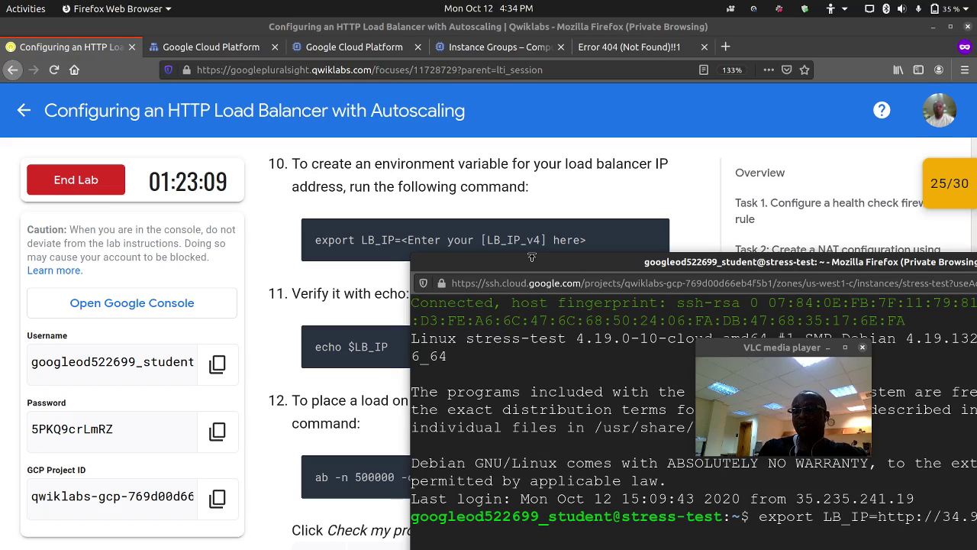
pyautogui.press('Left')
pyautogui.press('Left')
pyautogui.press('Left')
pyautogui.press('Left')
pyautogui.press('Left')
pyautogui.press('Left')
pyautogui.press('Left')
pyautogui.press('Left')
pyautogui.press('Left')
pyautogui.press('Left')
pyautogui.press('Left')
pyautogui.press('Left')
pyautogui.press('Left')
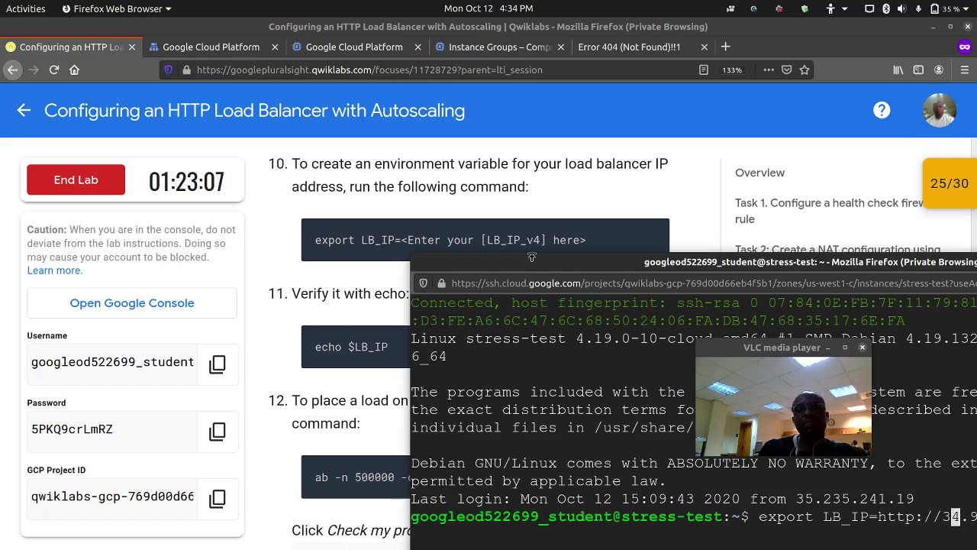
pyautogui.press('Right')
pyautogui.press('Right')
pyautogui.press('Right')
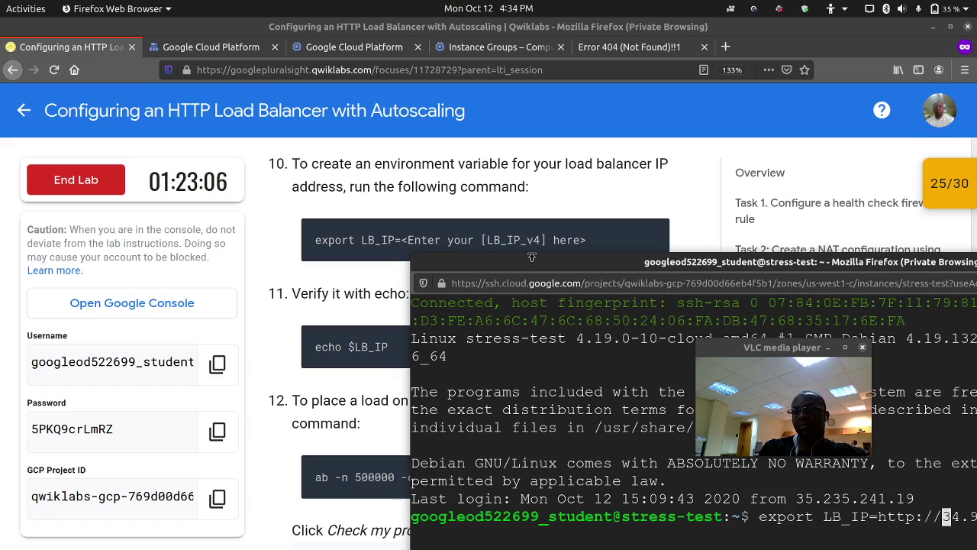
pyautogui.press('BackSpace')
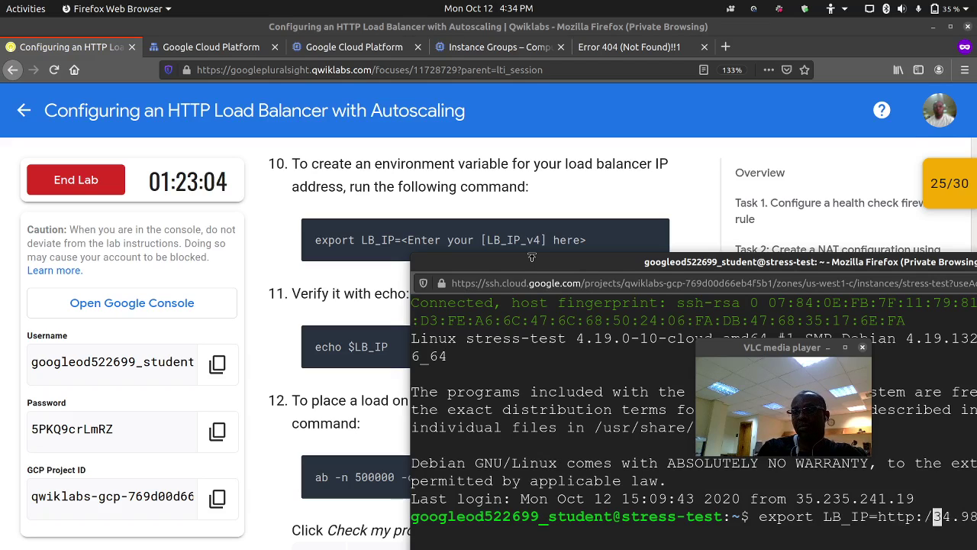
pyautogui.press('BackSpace')
pyautogui.press('BackSpace')
pyautogui.press('BackSpace')
pyautogui.press('BackSpace')
pyautogui.press('BackSpace')
pyautogui.press('BackSpace')
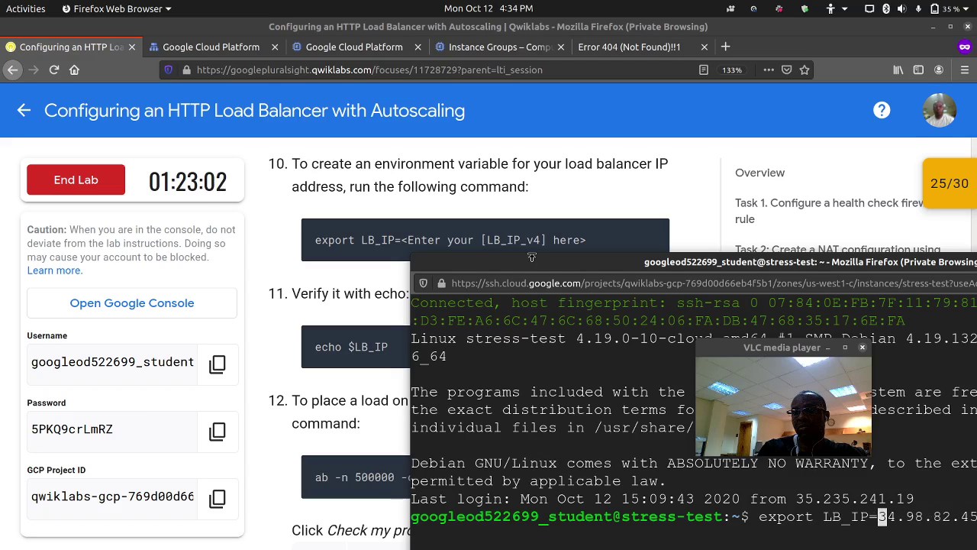
pyautogui.press('Return')
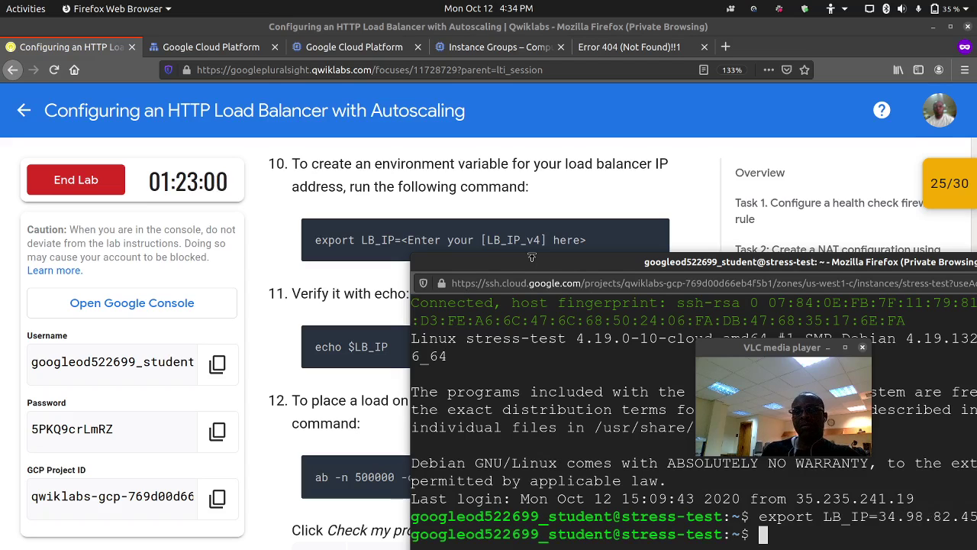
pyautogui.scroll(-1, 330, 237)
pyautogui.scroll(-3, 330, 237)
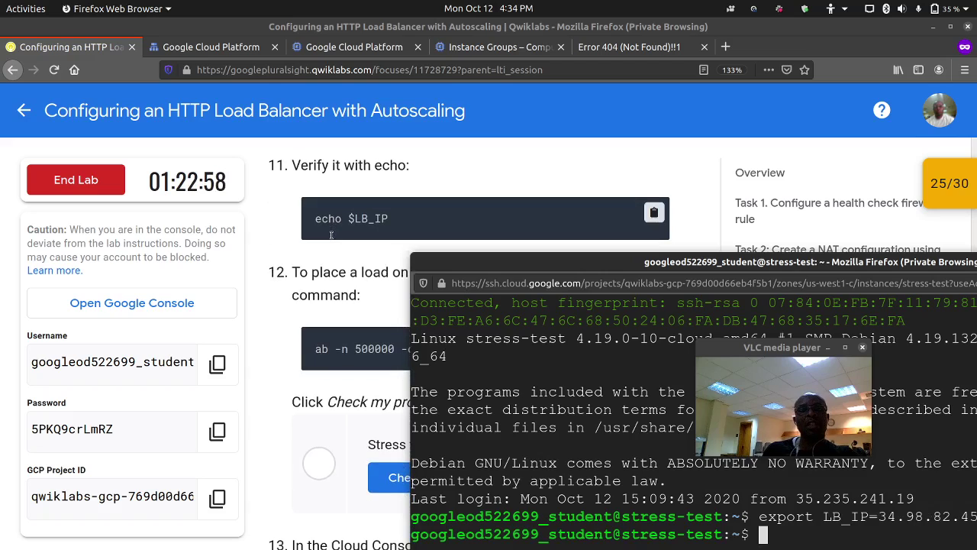
pyautogui.write('E')
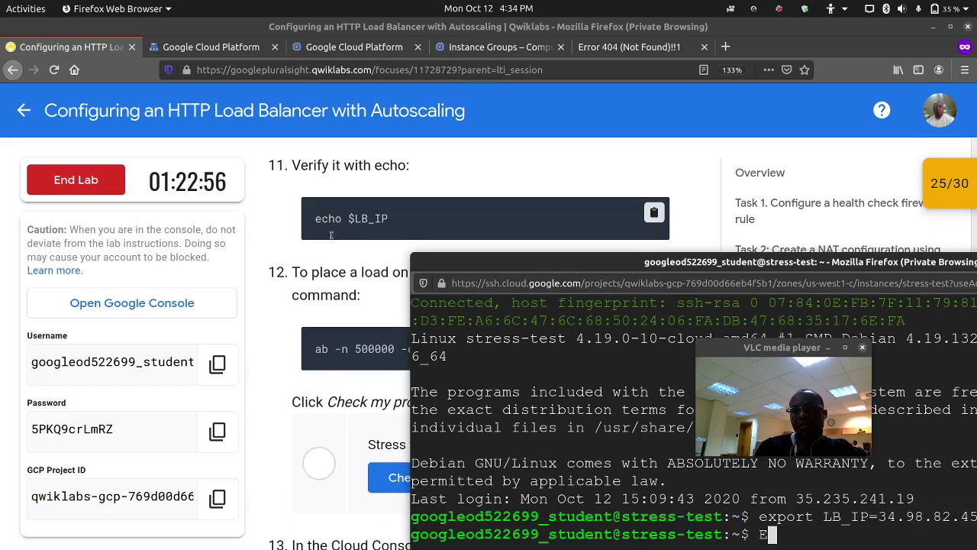
pyautogui.write('CHO')
pyautogui.press('BackSpace')
pyautogui.press('BackSpace')
pyautogui.press('BackSpace')
pyautogui.press('BackSpace')
pyautogui.press('BackSpace')
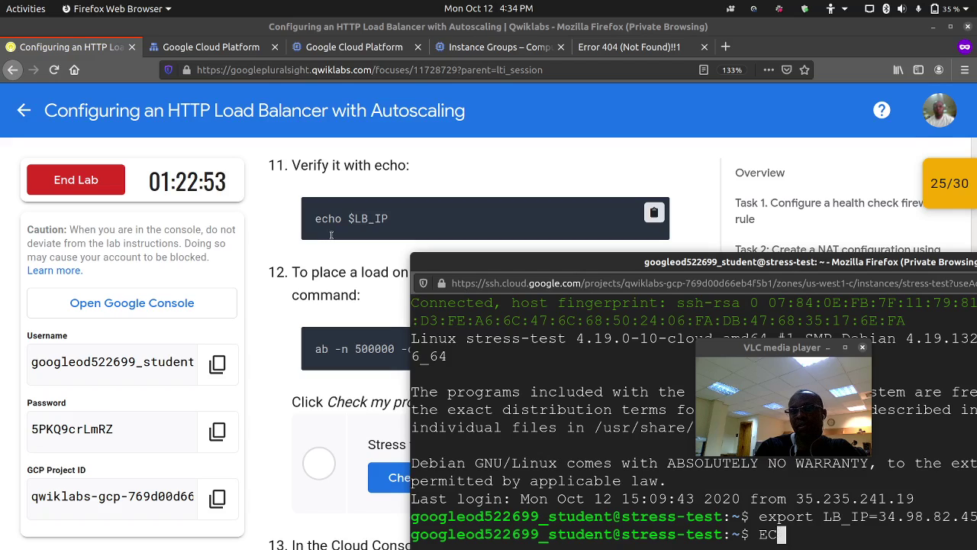
# Run echo $LB_IP in the SSH terminal to verify the environment variable.
pyautogui.write('echo')
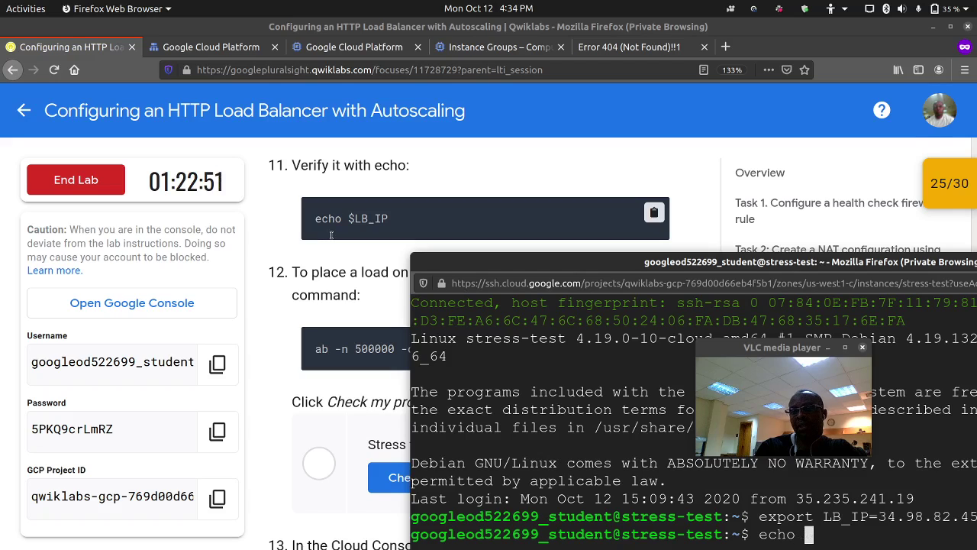
pyautogui.write(' LB_IP')
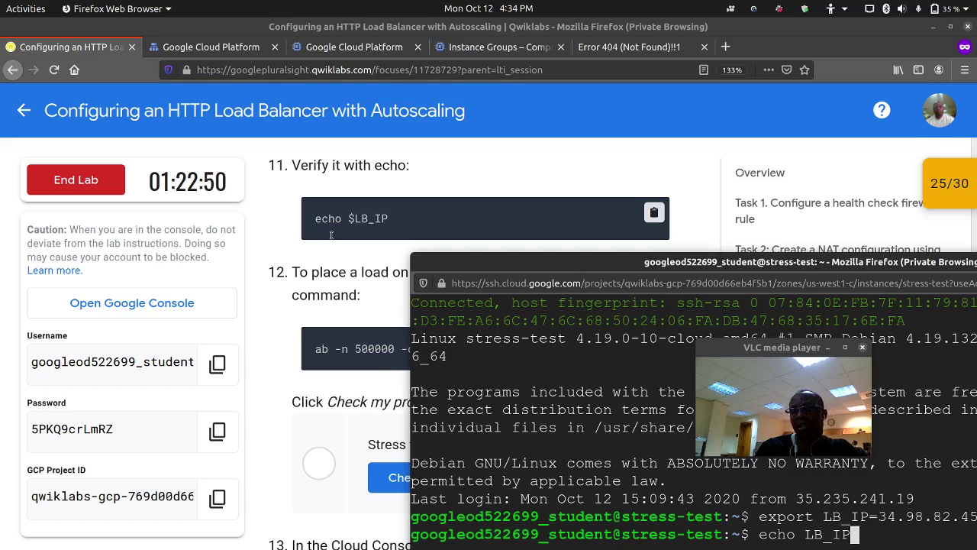
pyautogui.press('Left')
pyautogui.press('Left')
pyautogui.press('Left')
pyautogui.press('Left')
pyautogui.press('Left')
pyautogui.press('Left')
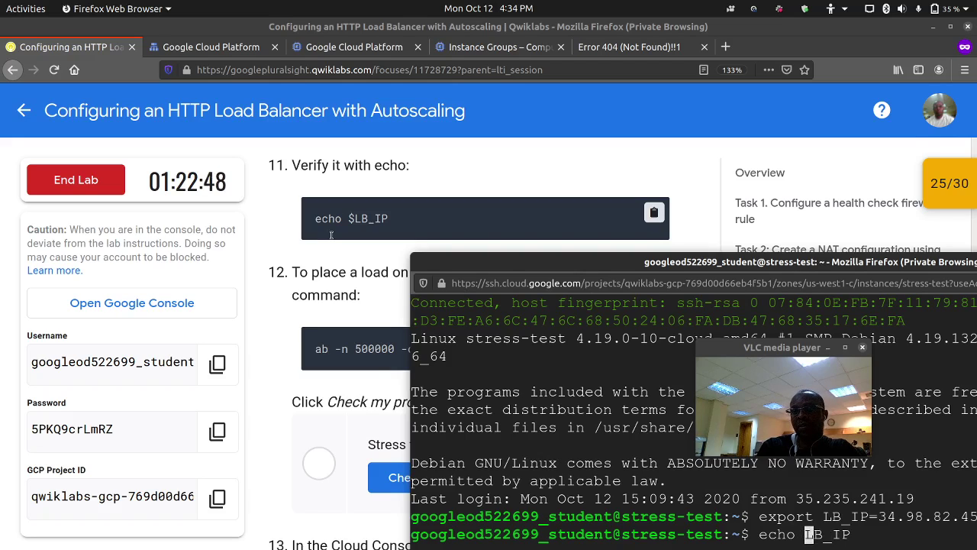
pyautogui.write('$')
pyautogui.press('Return')
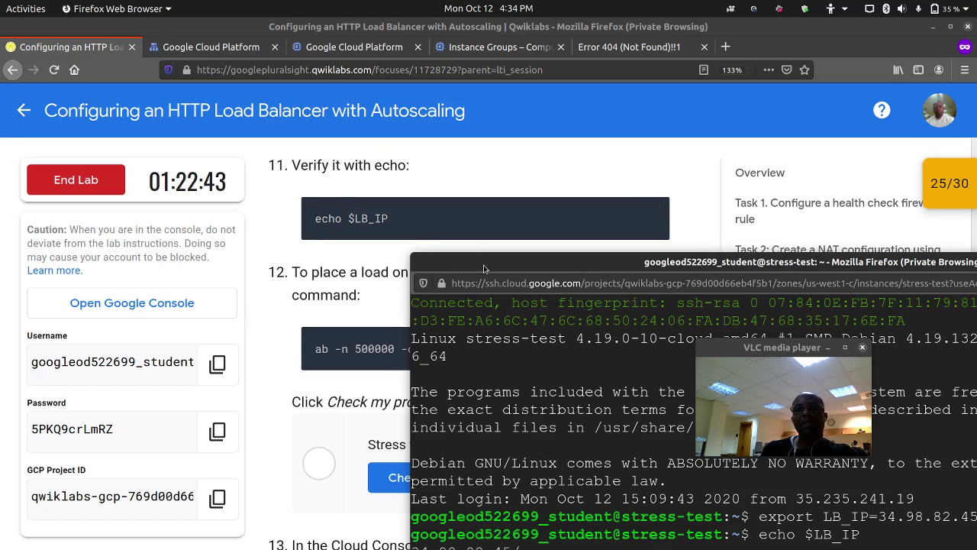
# Move the SSH window below the lab's load command in step 12 and clear the terminal.
pyautogui.moveTo(483, 268); pyautogui.dragTo(535, 148)
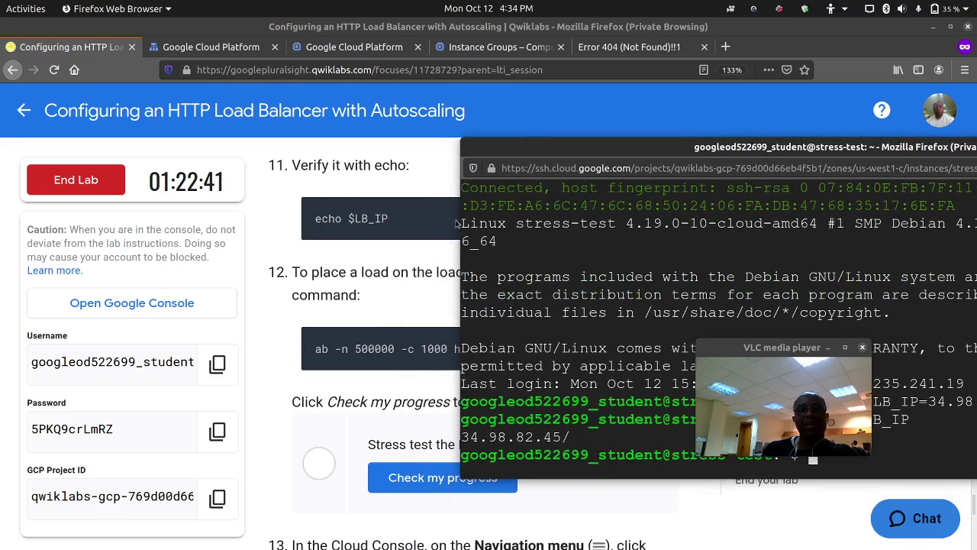
pyautogui.scroll(-3, 302, 373)
pyautogui.moveTo(588, 153); pyautogui.dragTo(323, 269)
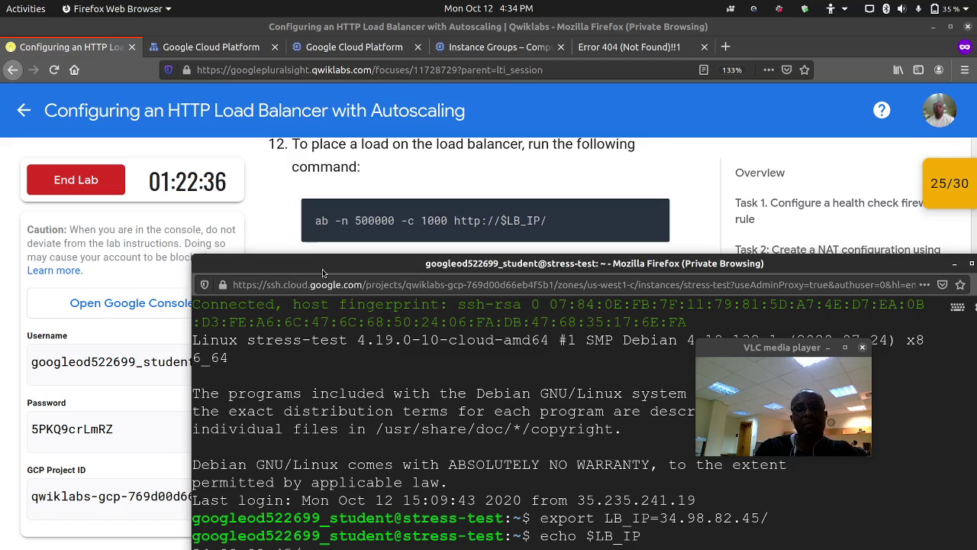
pyautogui.hotkey('ctrl', 'l')
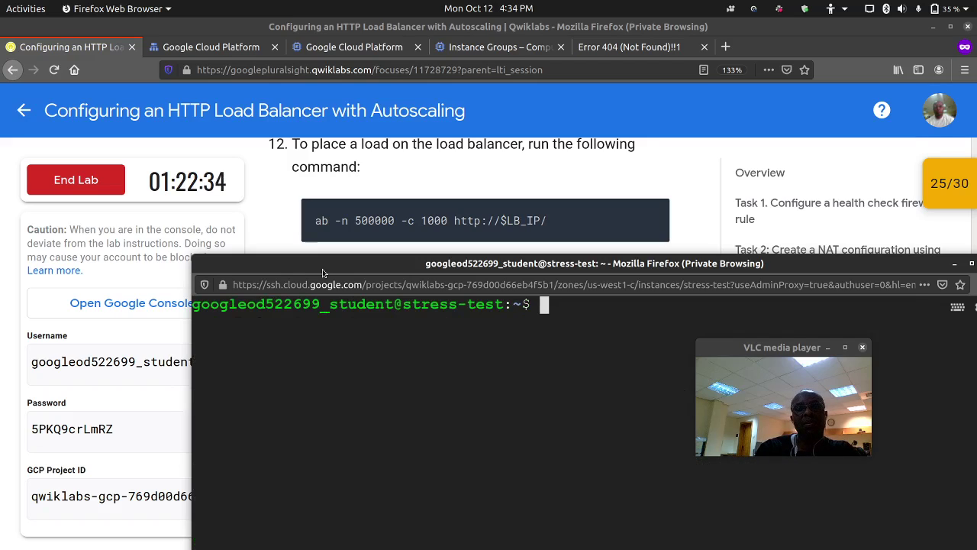
pyautogui.write('ba')
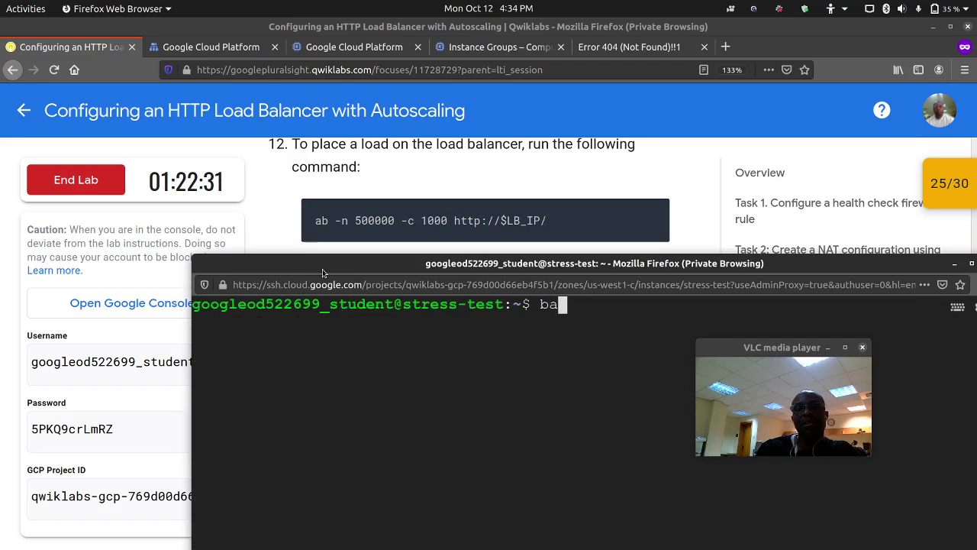
pyautogui.press('BackSpace')
pyautogui.press('BackSpace')
pyautogui.write('ab -')
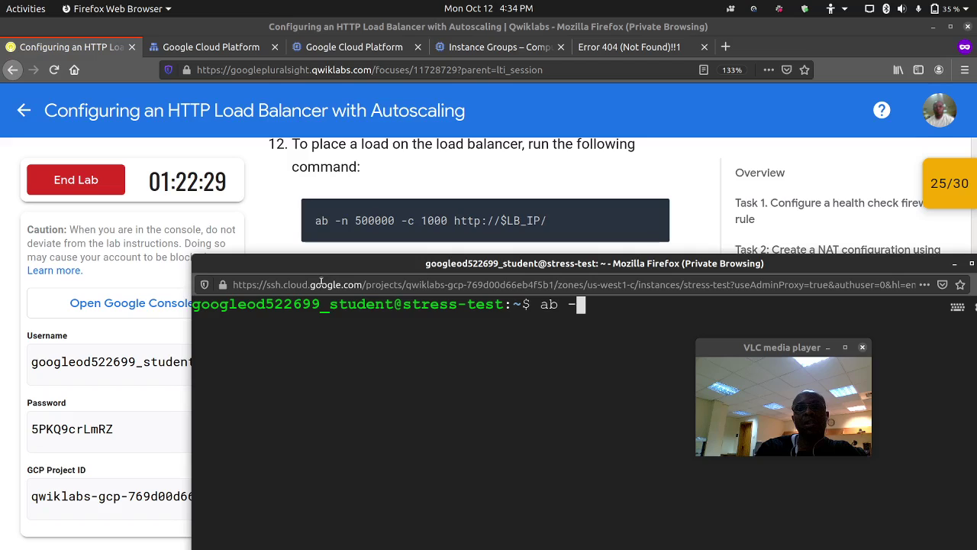
pyautogui.write('n 5')
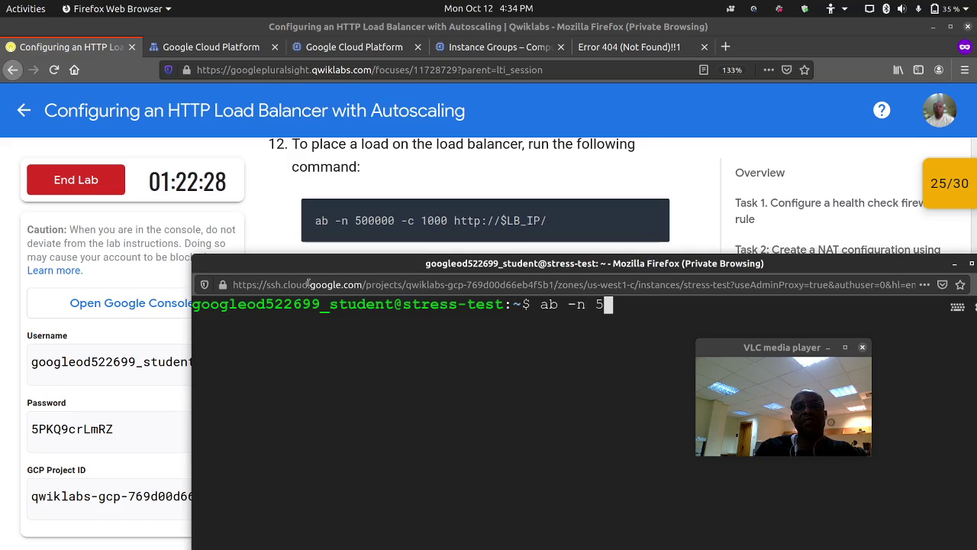
pyautogui.write('0')
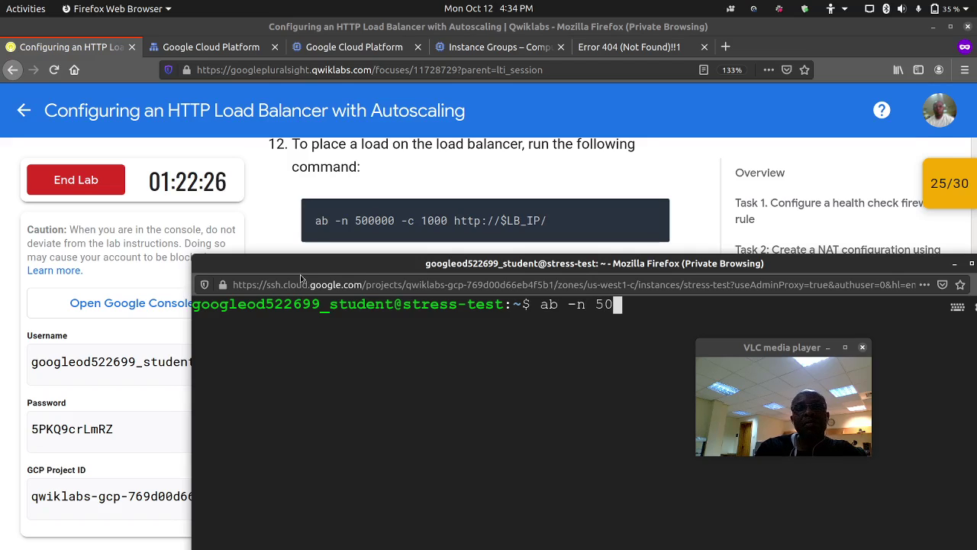
pyautogui.write('0000 -c')
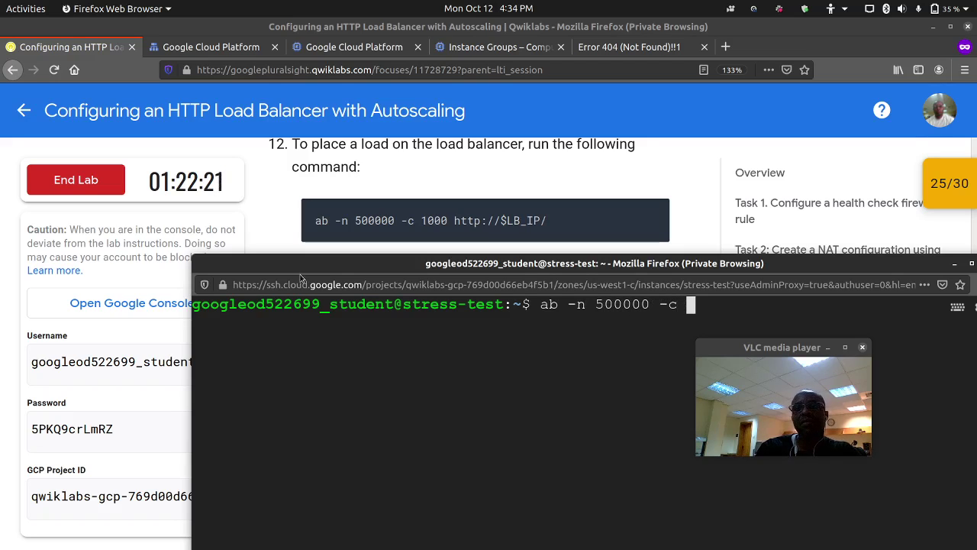
pyautogui.write(' 1000 htt')
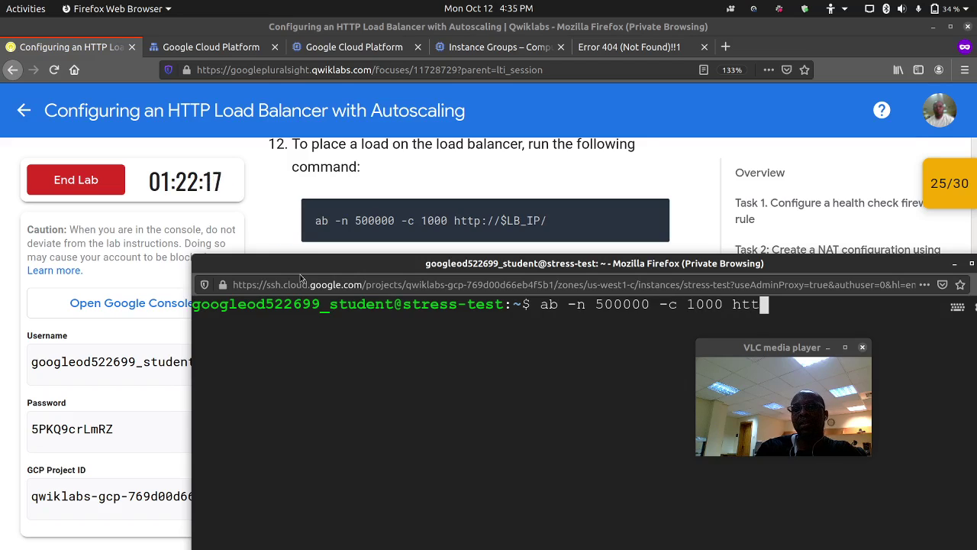
pyautogui.write('p:/')
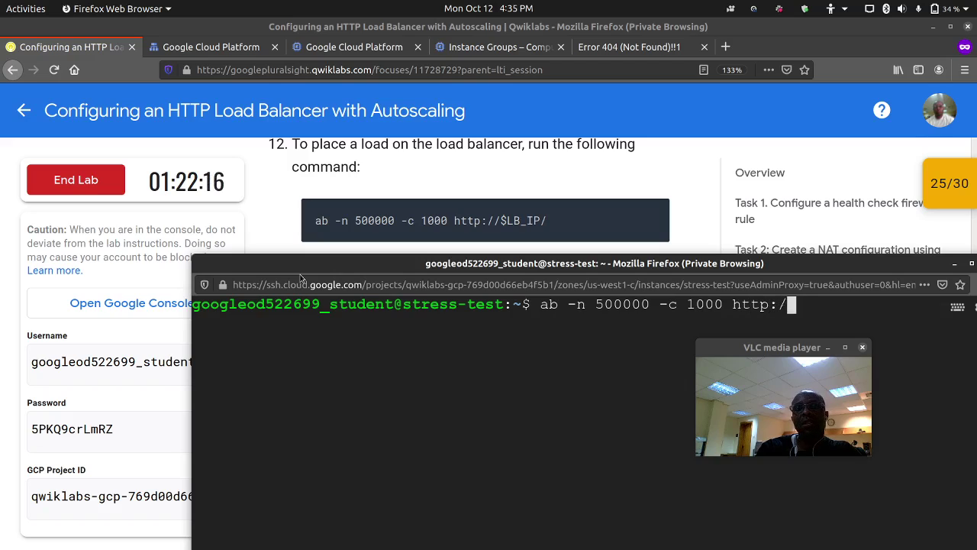
pyautogui.write('/$L')
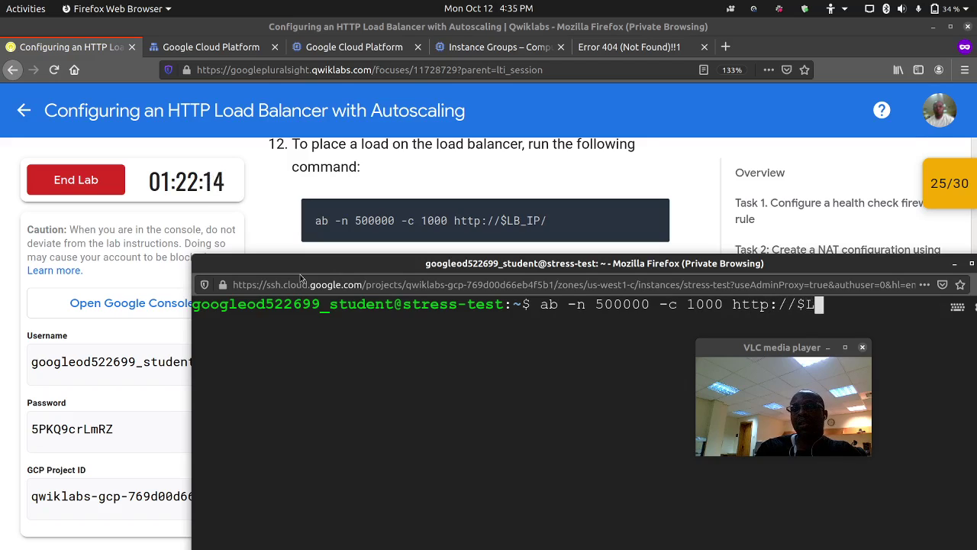
pyautogui.write('B_IP')
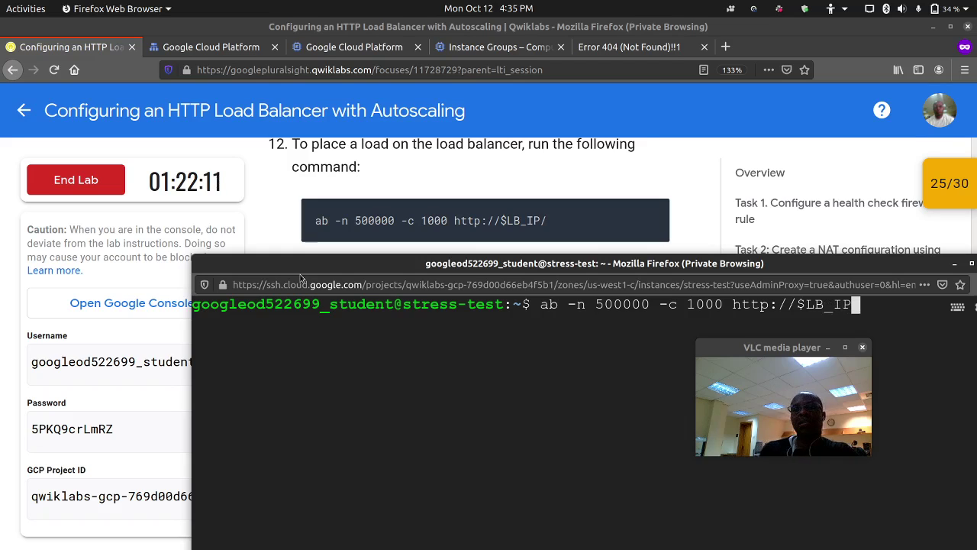
pyautogui.press('Return')
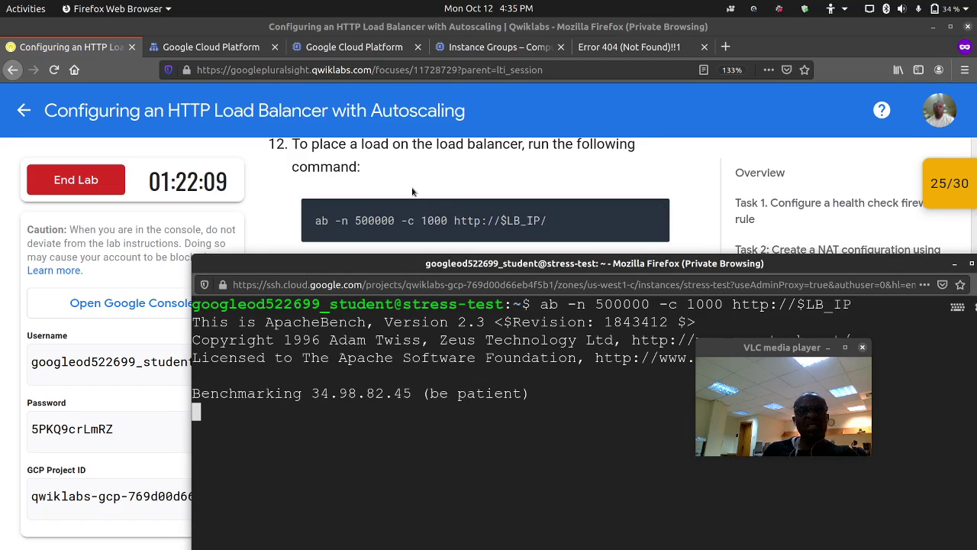
# Return to the lab instructions and check progress for the Stress test the HTTP load balancer objective.
pyautogui.click(416, 192)
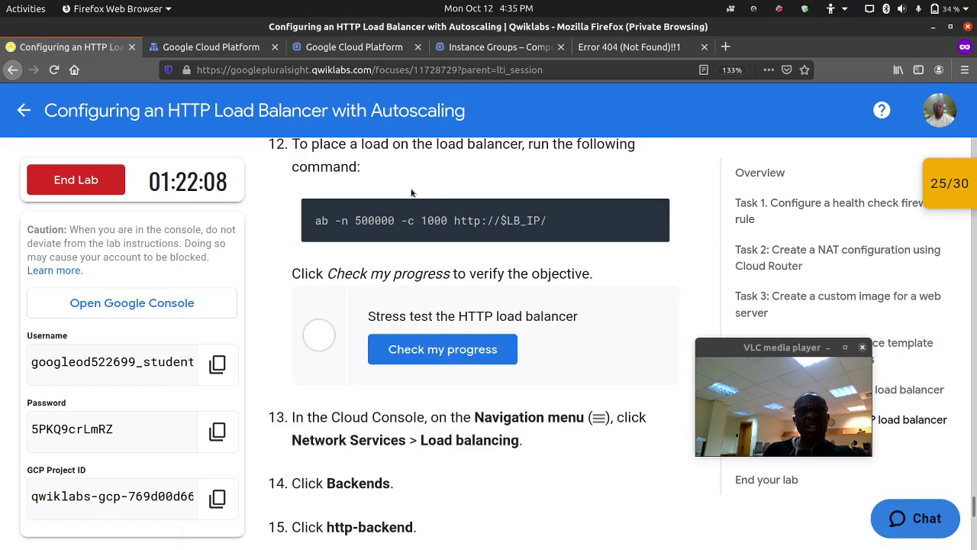
pyautogui.click(408, 349)
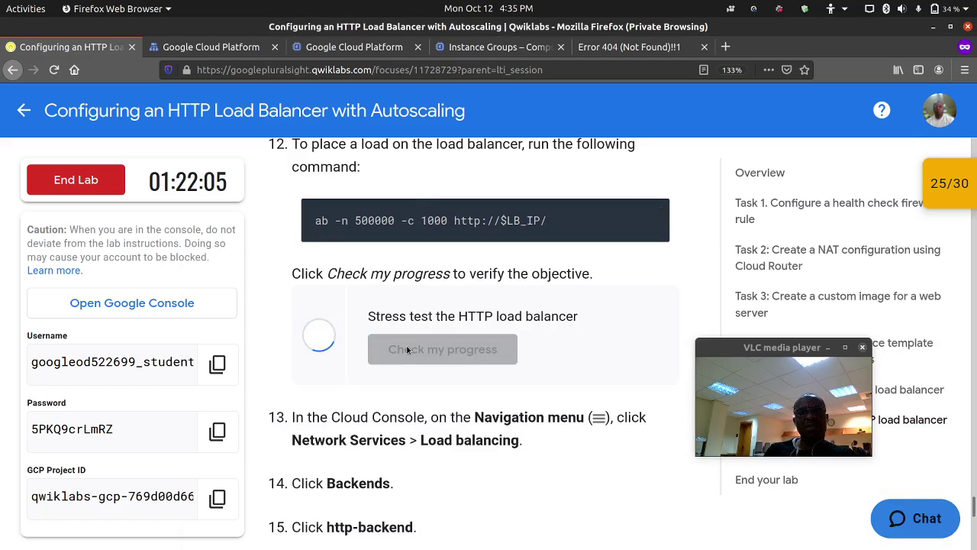
pyautogui.scroll(-5, 407, 349)
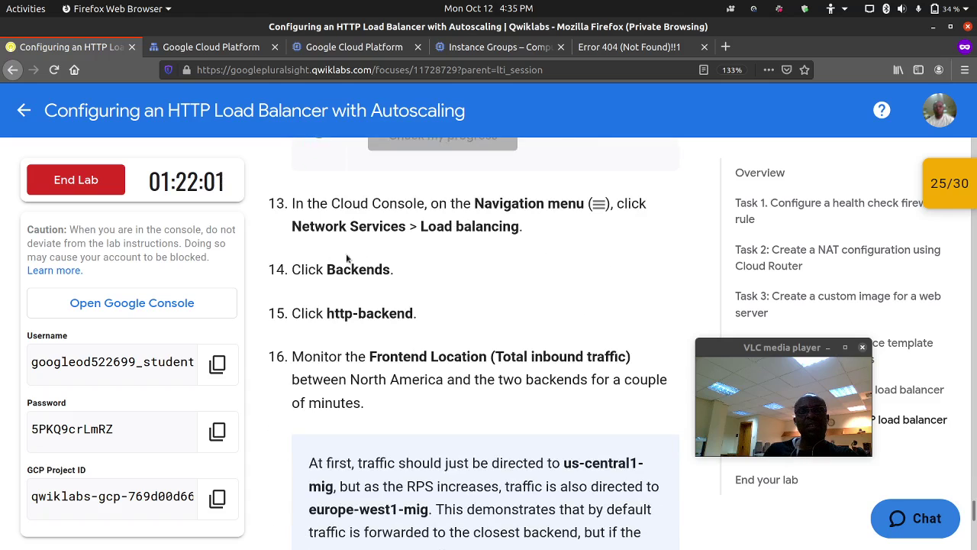
# Open the details of the http-backend backend service under load balancing in the Google Cloud console.
pyautogui.click(239, 48)
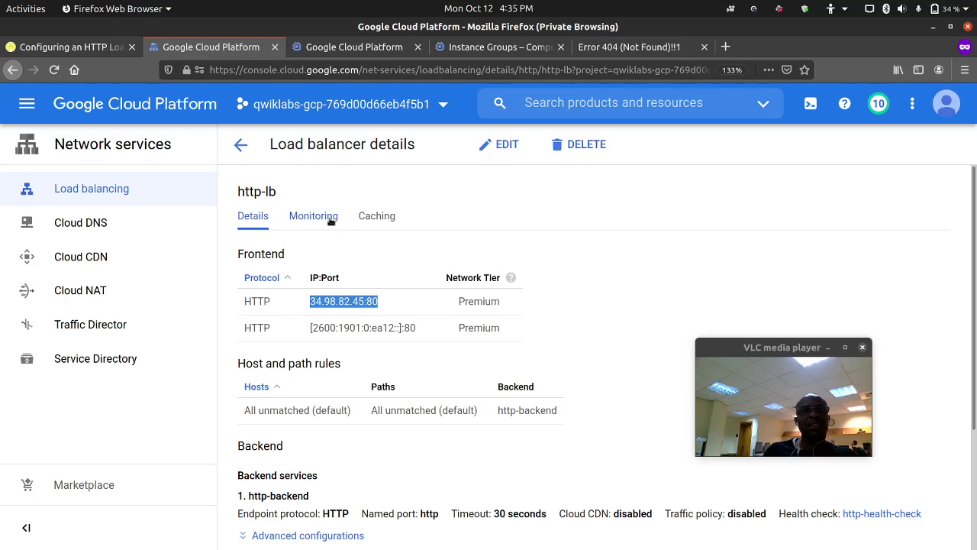
pyautogui.click(108, 196)
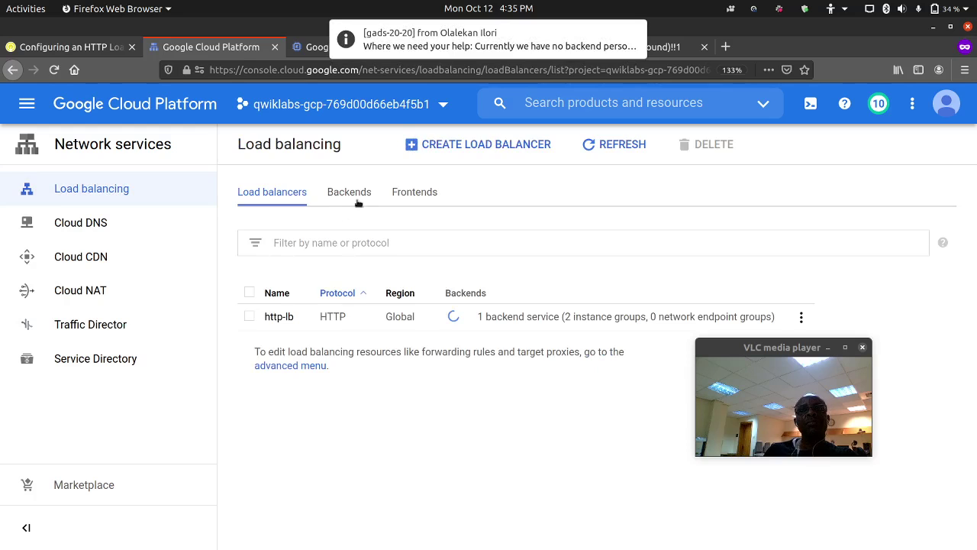
pyautogui.click(356, 198)
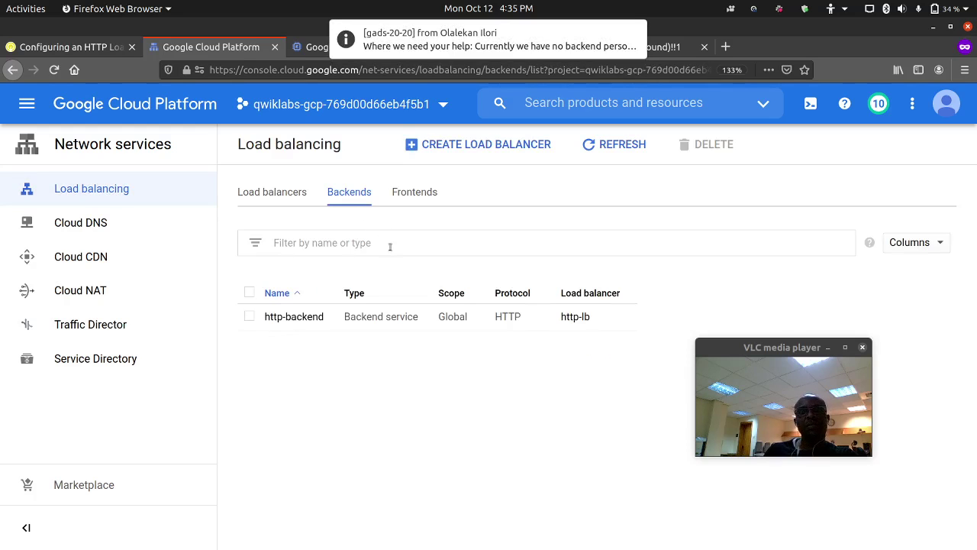
pyautogui.click(287, 321)
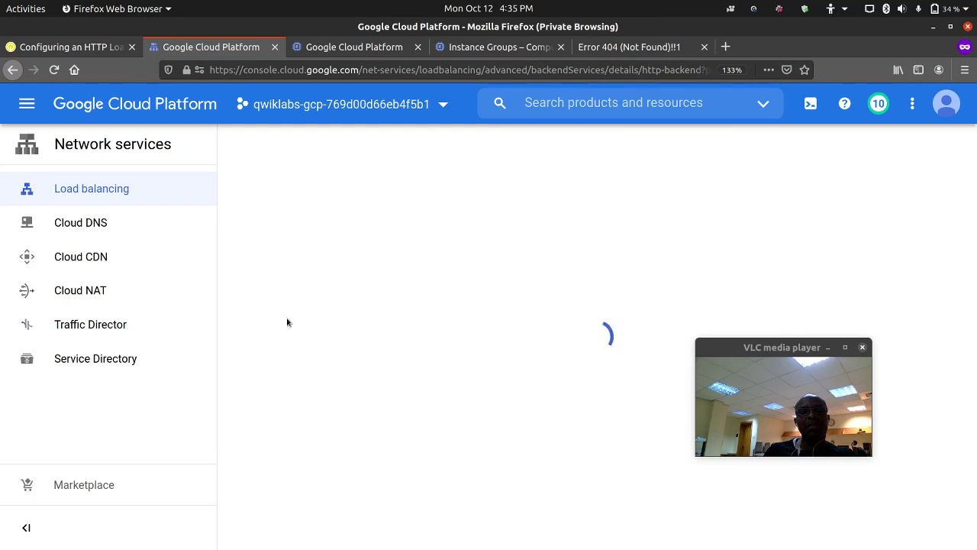
# Read lab step 16 on monitoring traffic and examine the Frontend Location section of the http-backend details.
pyautogui.click(73, 47)
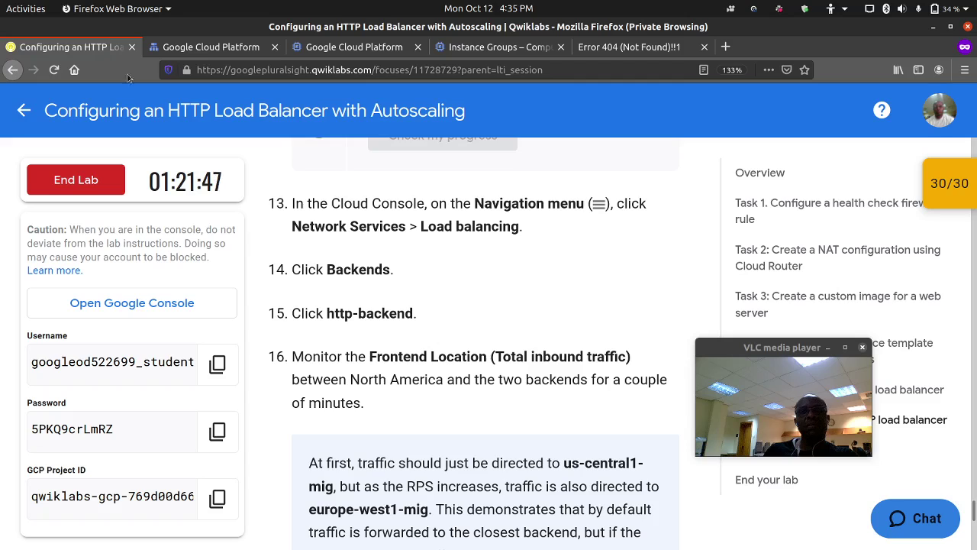
pyautogui.scroll(-1, 307, 229)
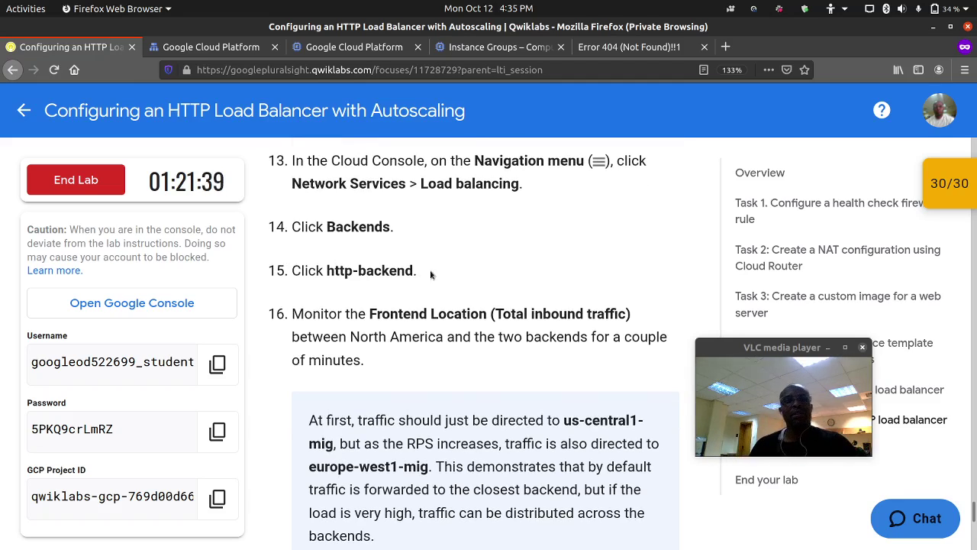
pyautogui.scroll(-2, 439, 263)
pyautogui.scroll(-1, 459, 246)
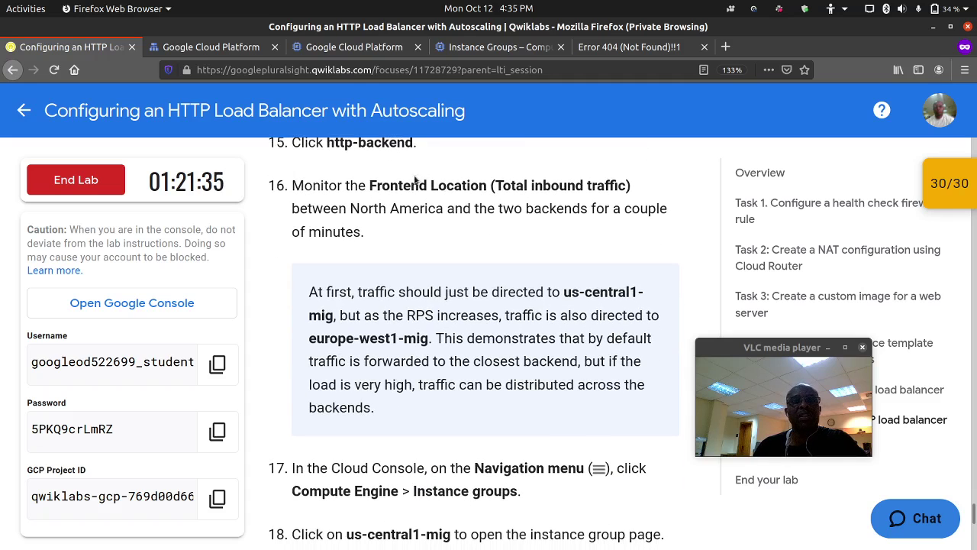
pyautogui.click(238, 48)
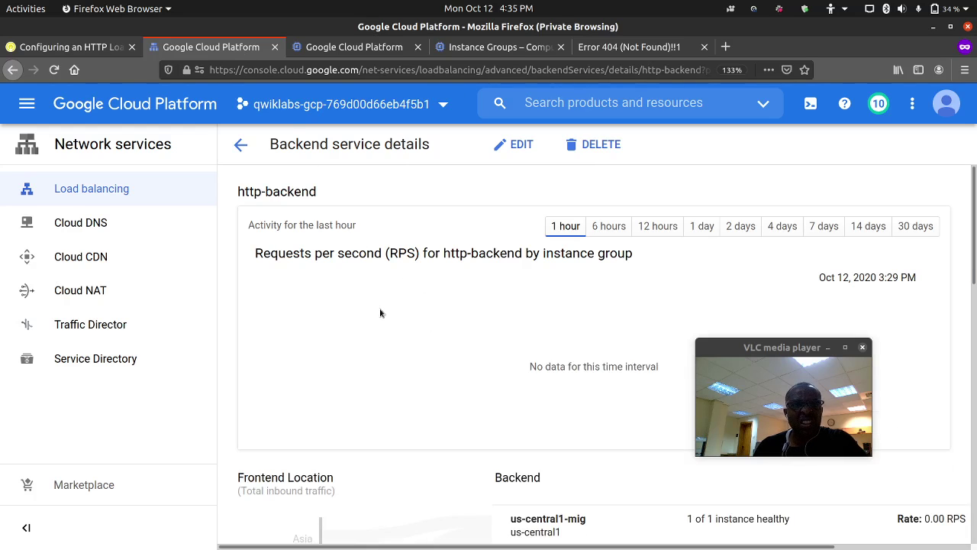
pyautogui.scroll(-6, 382, 312)
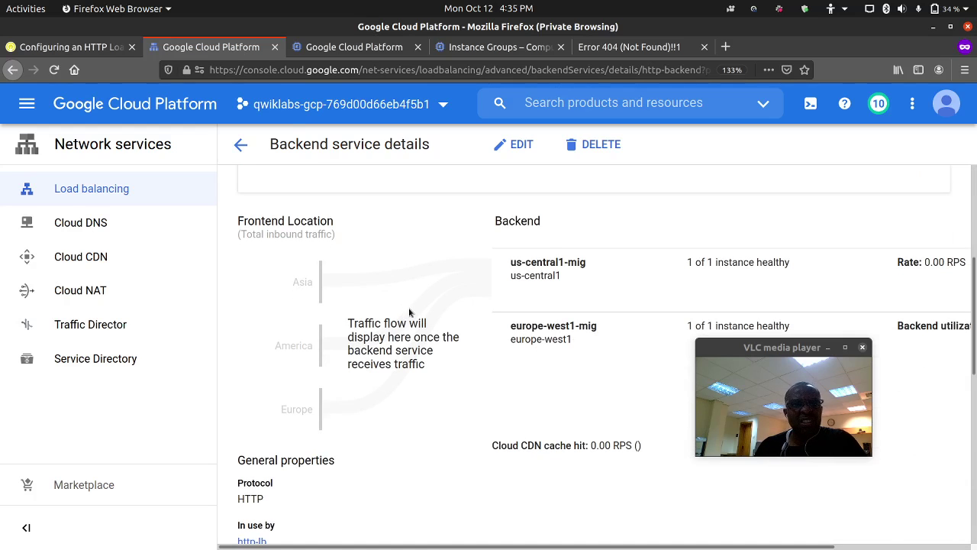
# Reload the load balancer page at 34.98.82.45 and dismiss the desktop notification.
pyautogui.click(629, 46)
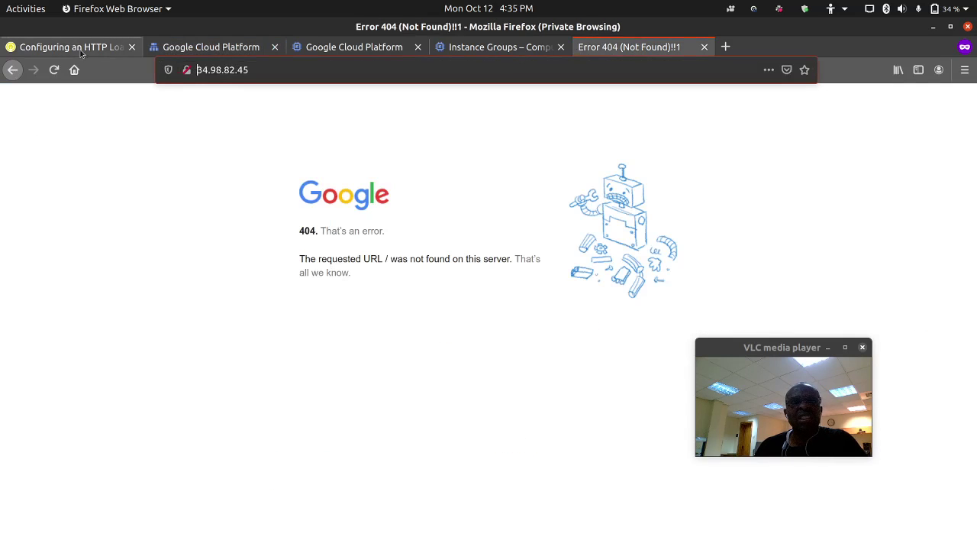
pyautogui.click(56, 69)
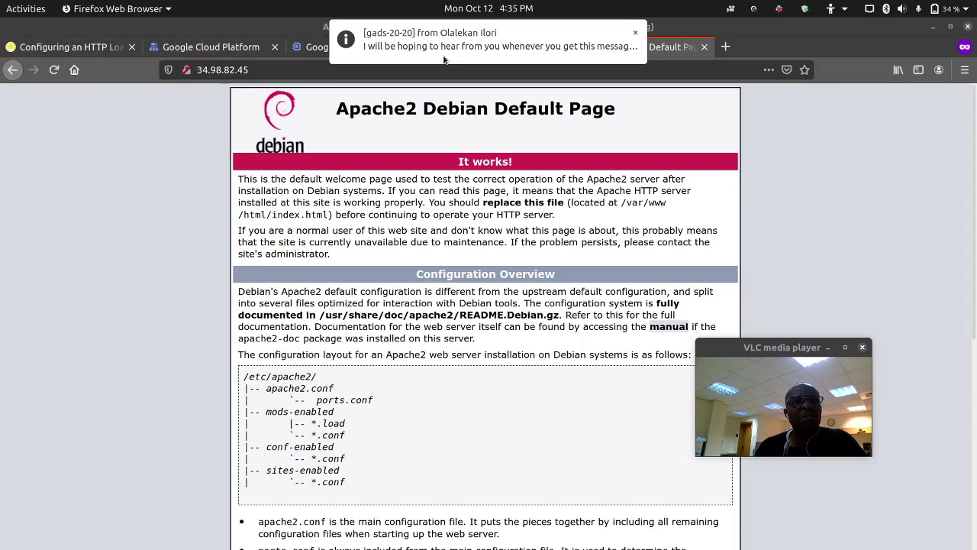
pyautogui.click(634, 36)
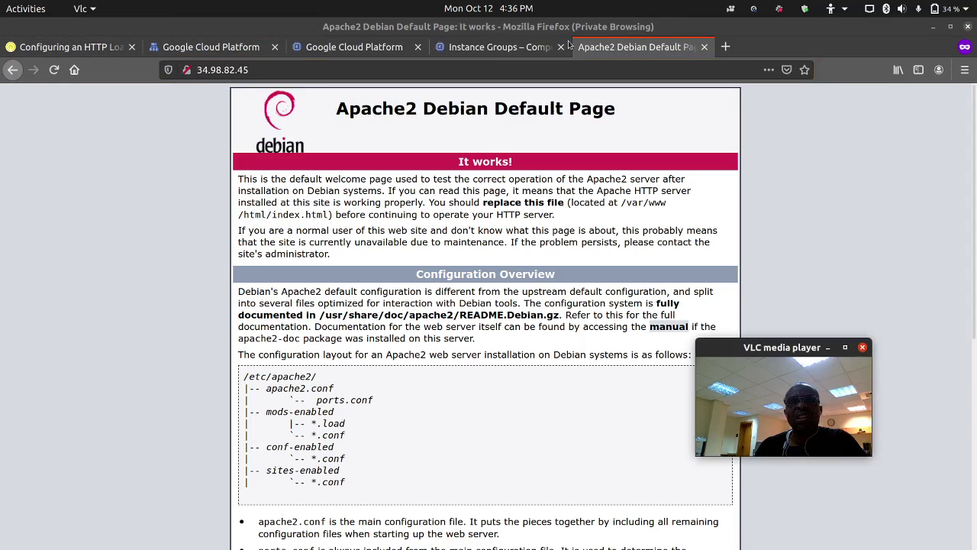
# Refresh the Compute Engine instance groups list to check the status of both managed groups.
pyautogui.click(500, 46)
pyautogui.click(615, 155)
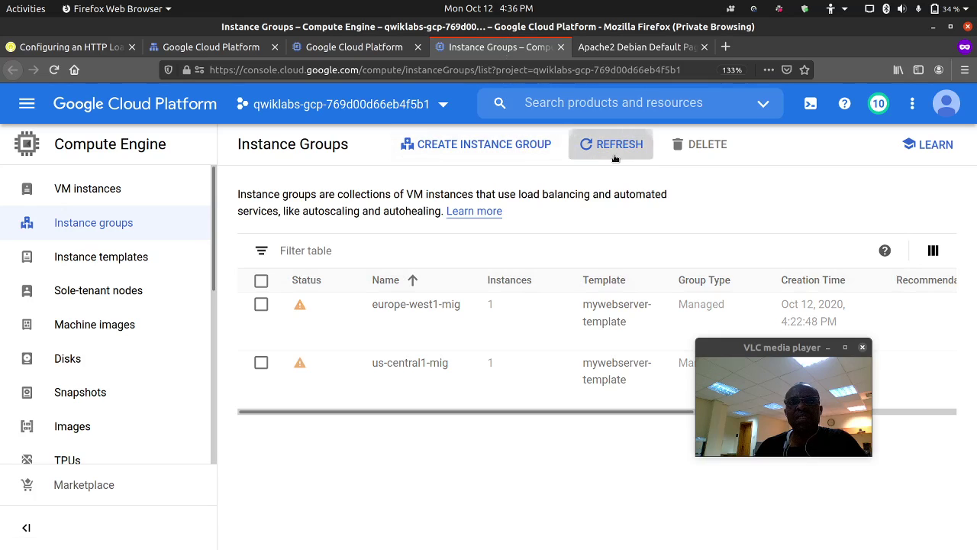
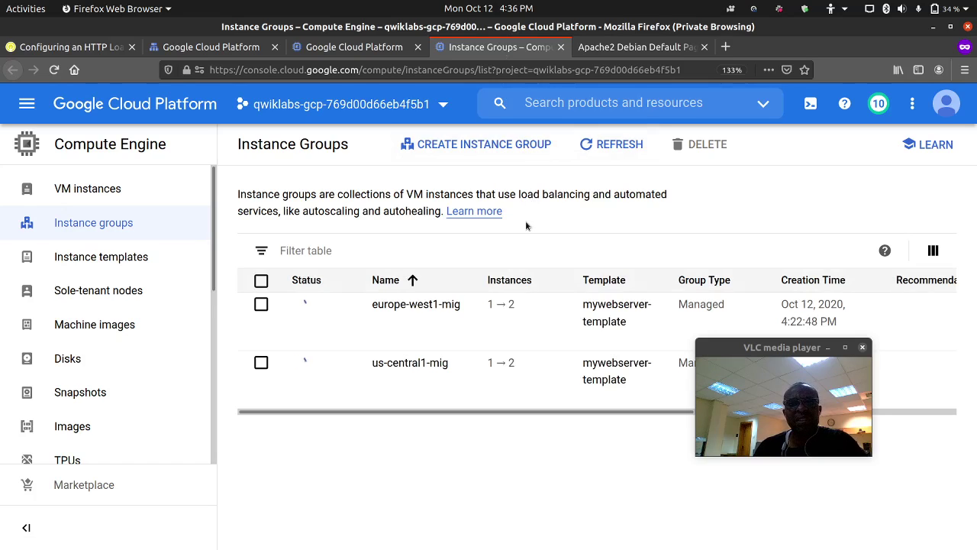
# Reread the lab's traffic monitoring step and inspect the Frontend Location traffic and backends of http-backend.
pyautogui.click(115, 51)
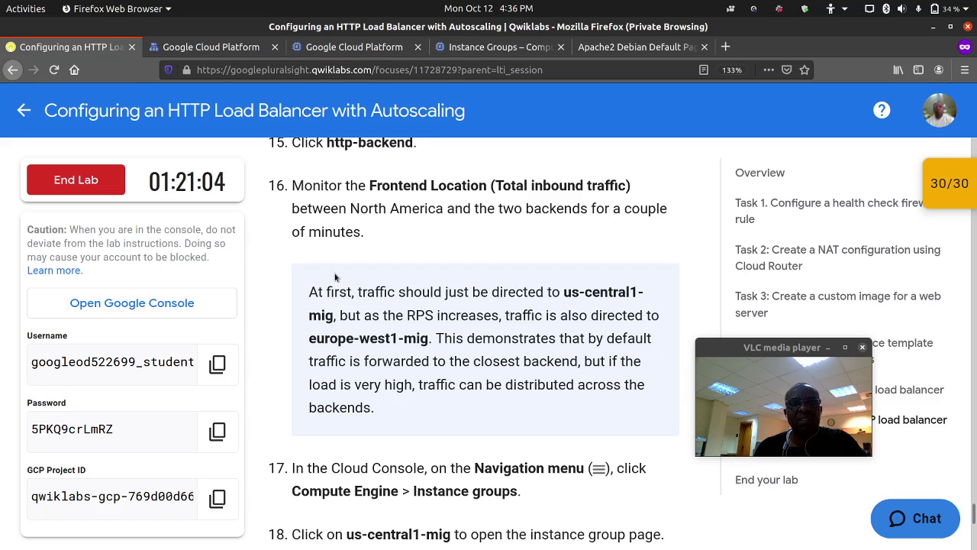
pyautogui.click(257, 49)
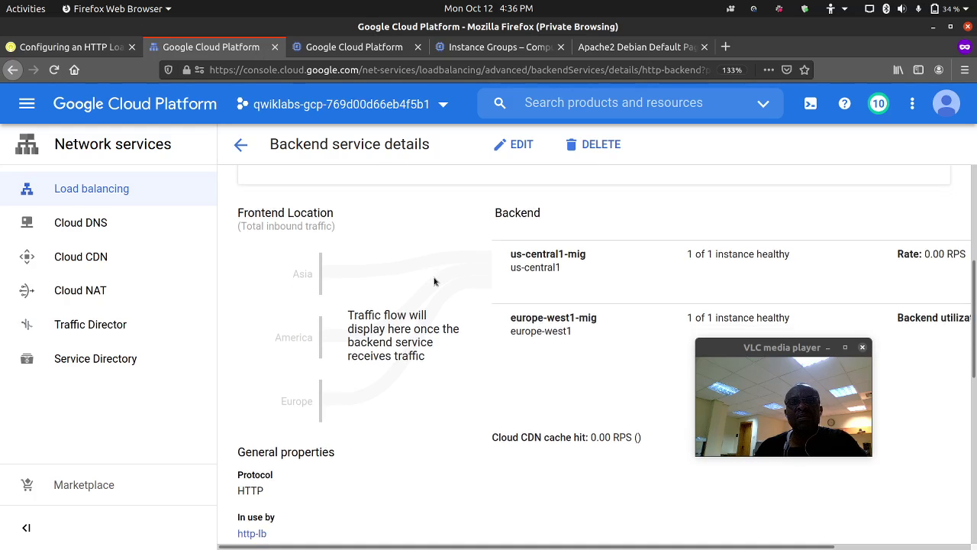
pyautogui.scroll(-4, 433, 283)
pyautogui.scroll(4, 435, 282)
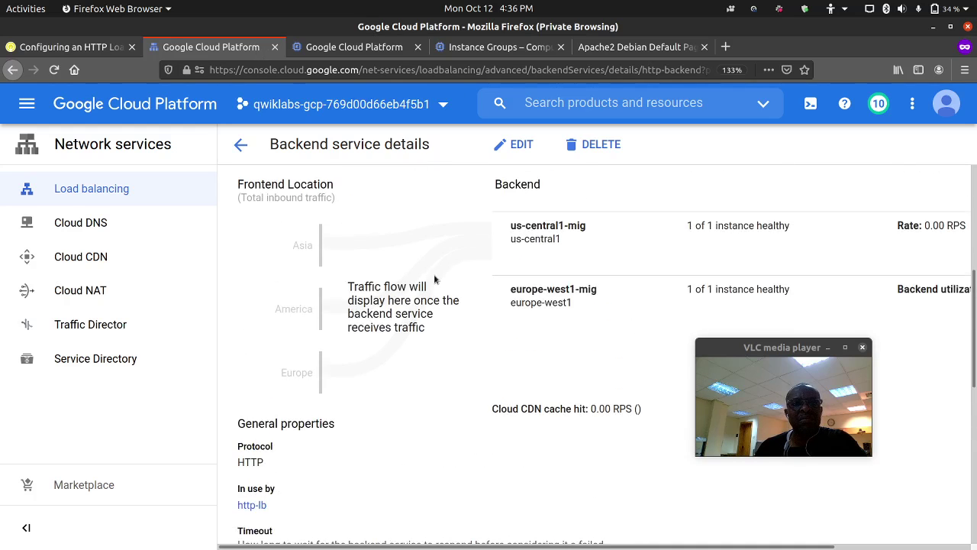
pyautogui.scroll(-1, 376, 245)
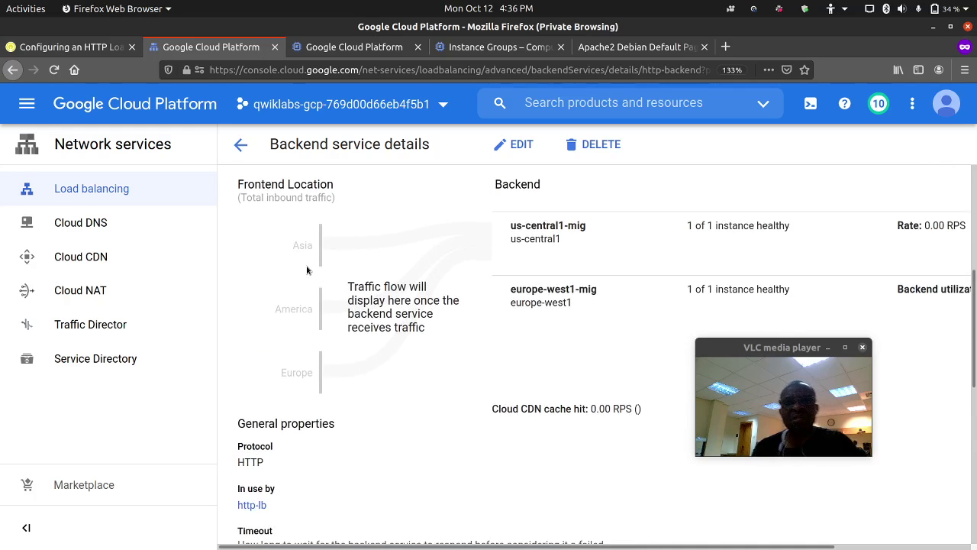
# Check the ab benchmark in the stress-test SSH window and return to the http-backend details to look for inbound traffic.
pyautogui.moveTo(115, 547)
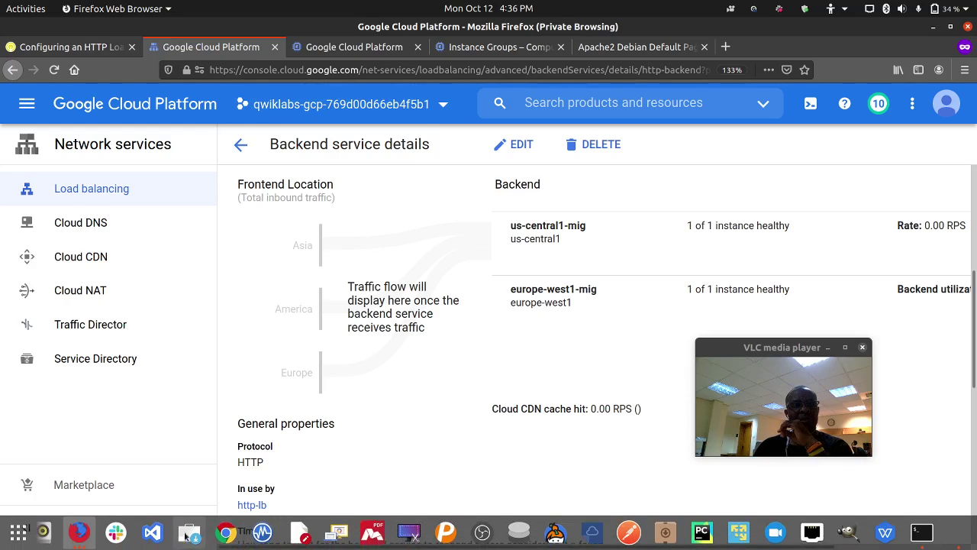
pyautogui.click(77, 539)
pyautogui.click(349, 447)
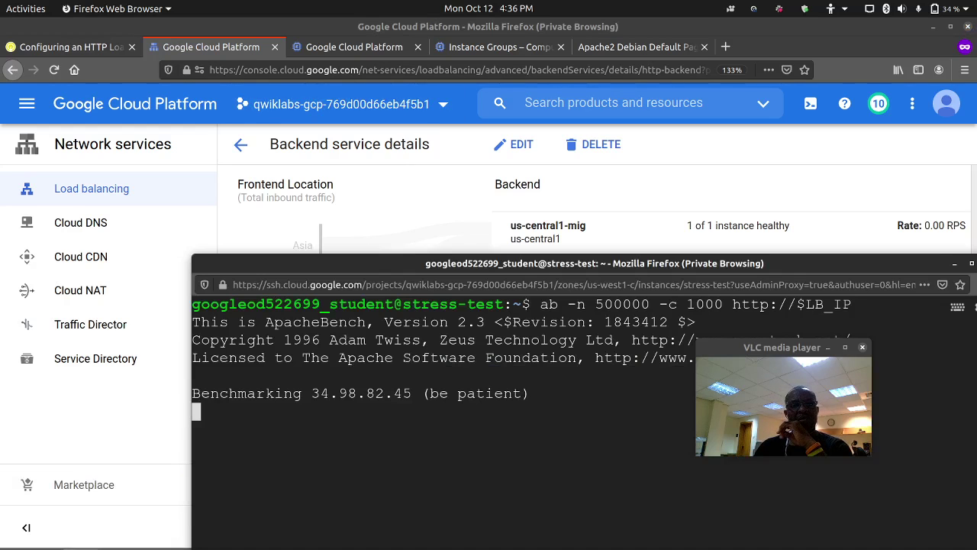
pyautogui.click(955, 265)
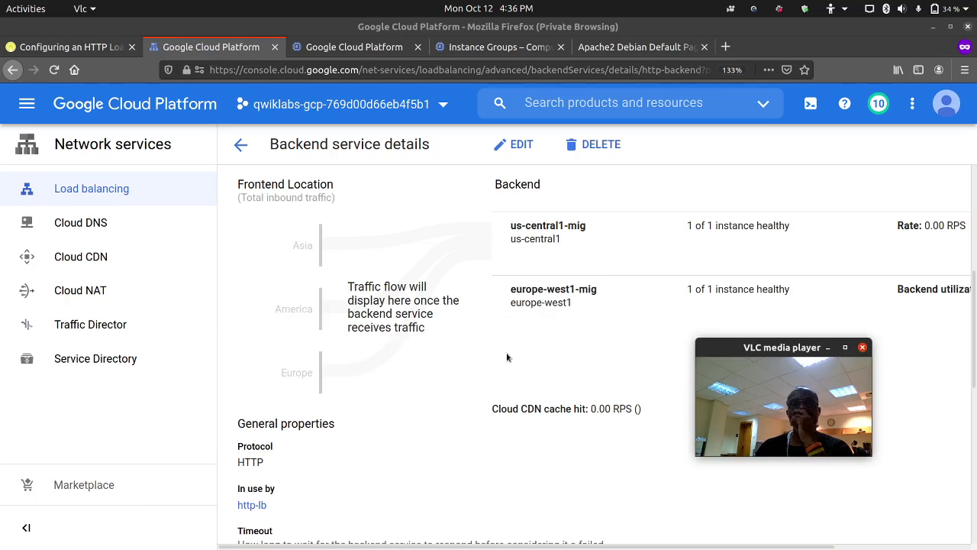
pyautogui.scroll(3, 480, 351)
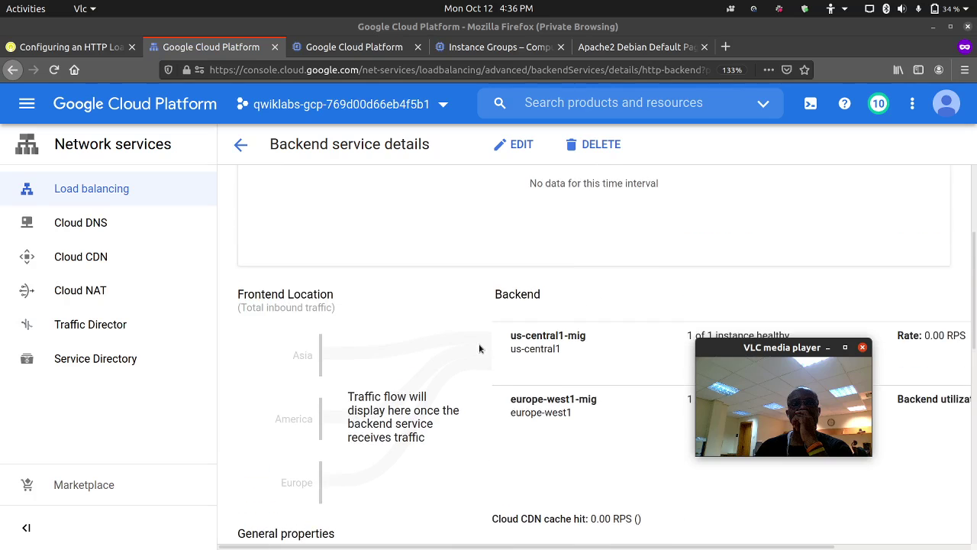
pyautogui.scroll(-4, 480, 349)
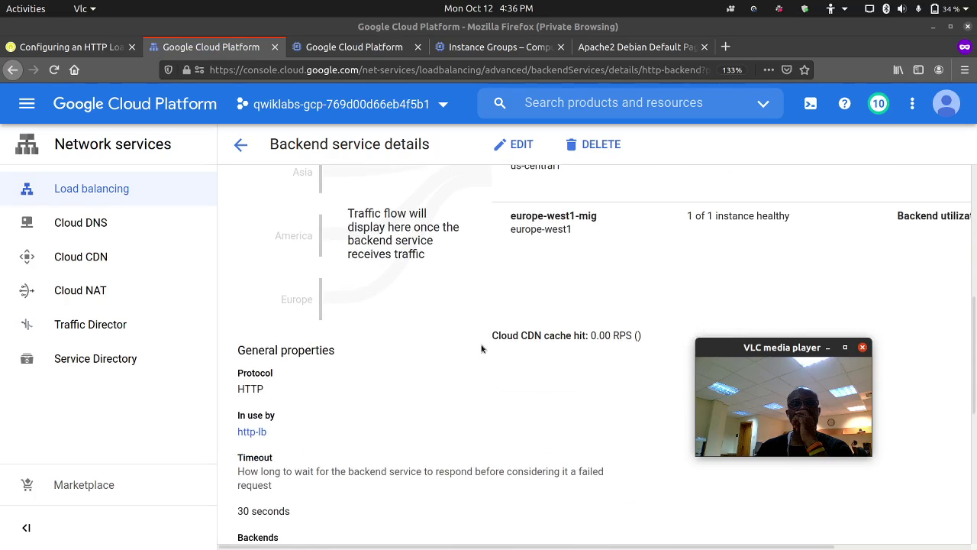
# Review the http-backend details, covering general properties, health check, Frontend Location traffic and backend instance groups.
pyautogui.scroll(-2, 481, 349)
pyautogui.scroll(-2, 481, 349)
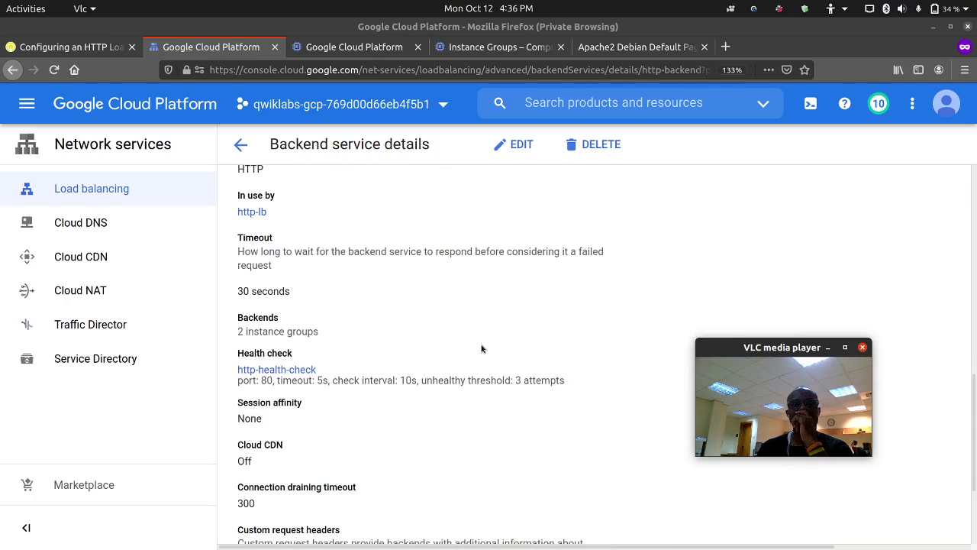
pyautogui.scroll(-3, 477, 349)
pyautogui.scroll(8, 474, 349)
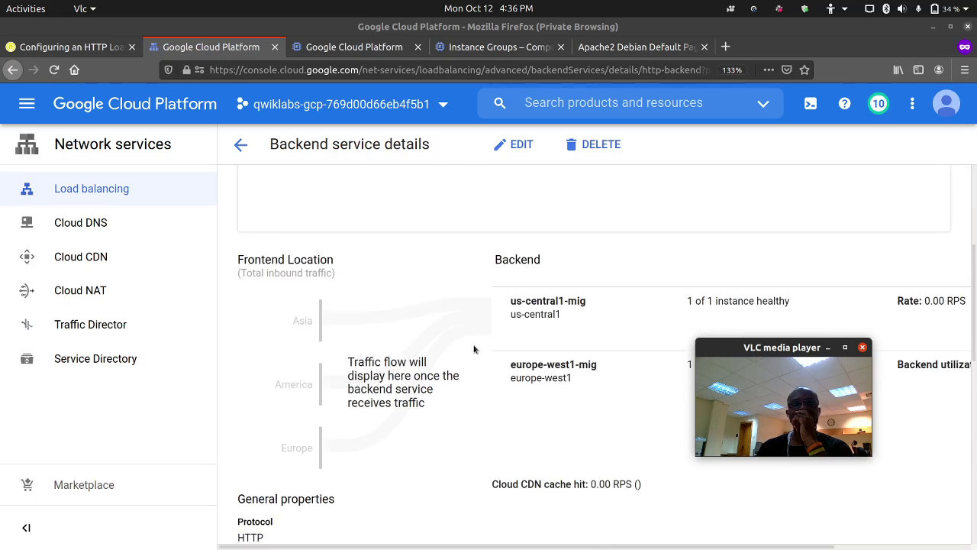
pyautogui.scroll(-1, 477, 345)
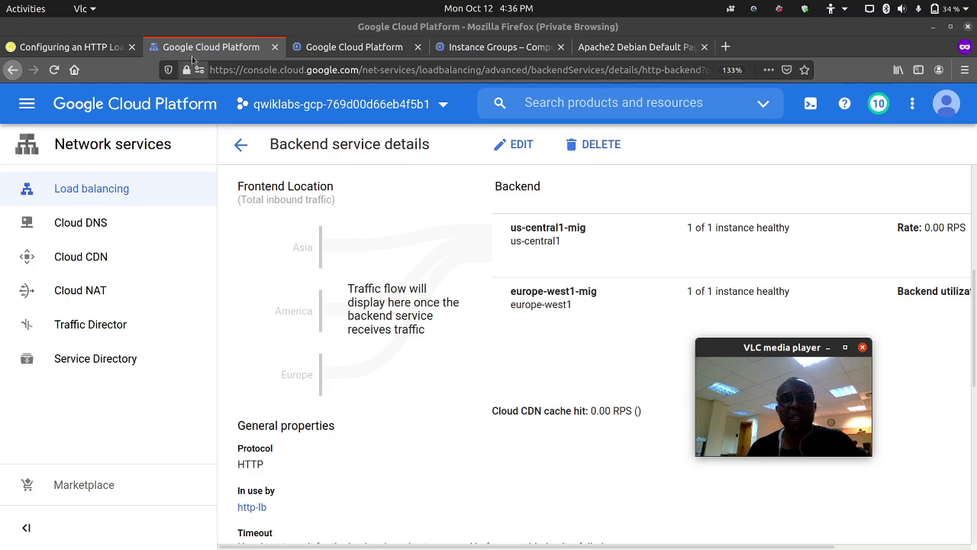
# Read lab steps 17 to 20 on monitoring the us-central1-mig and europe-west1-mig instance groups.
pyautogui.click(68, 47)
pyautogui.scroll(-2, 344, 359)
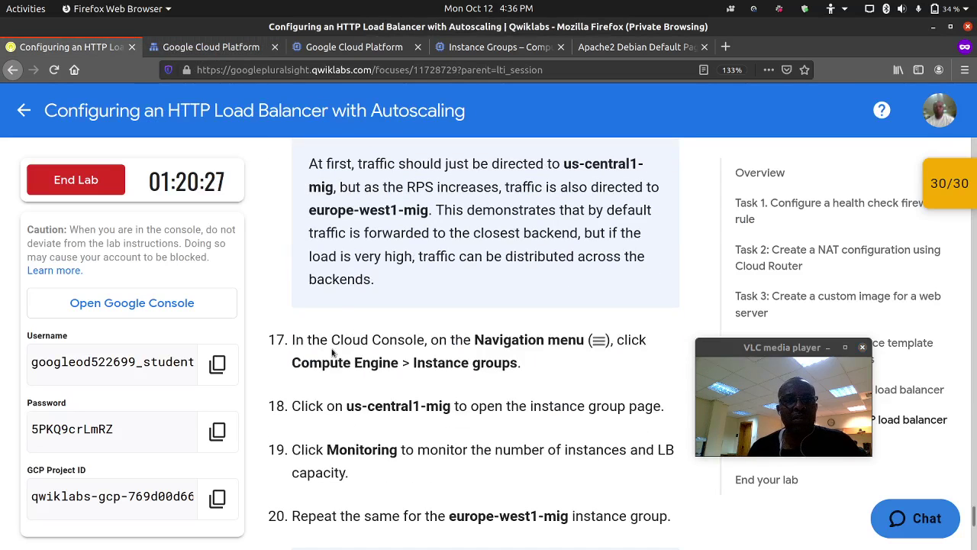
pyautogui.scroll(-1, 452, 362)
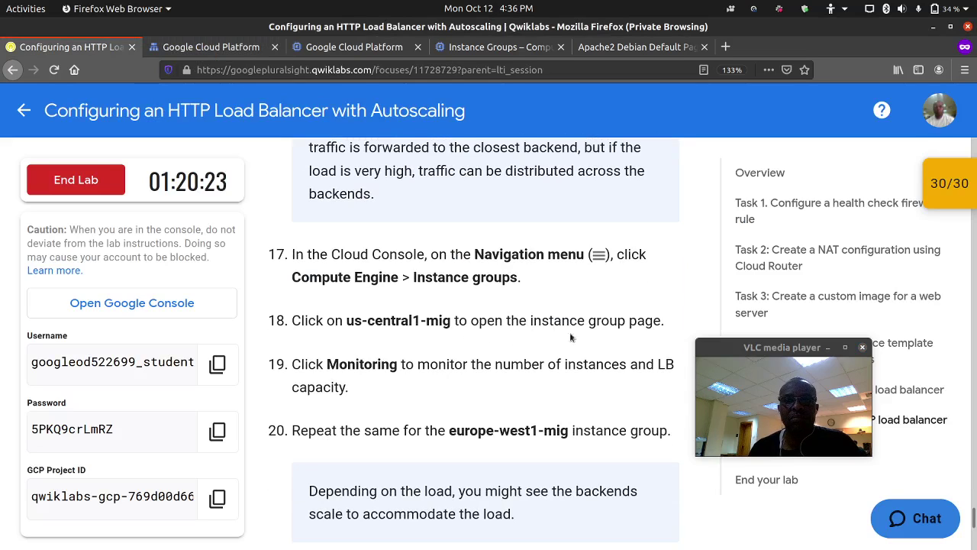
pyautogui.scroll(-1, 475, 357)
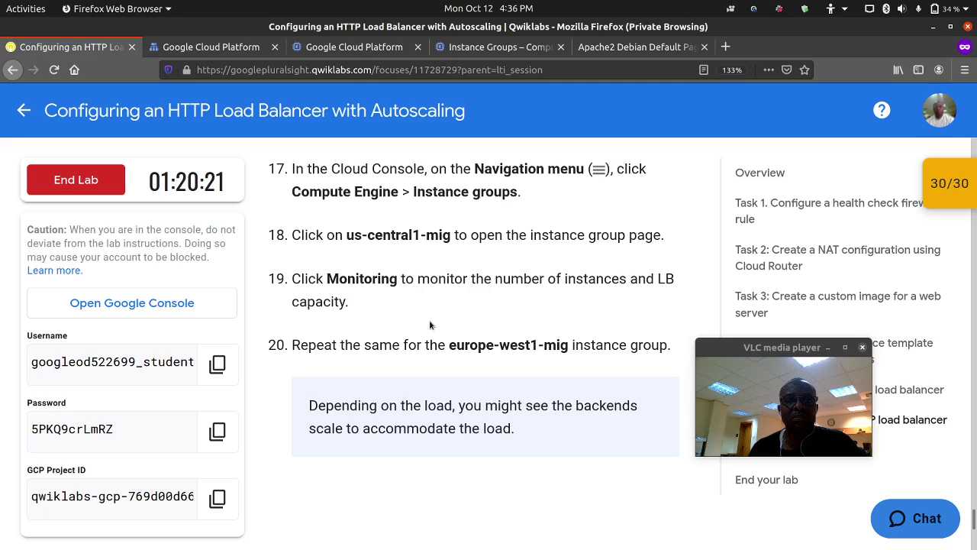
pyautogui.scroll(1, 428, 321)
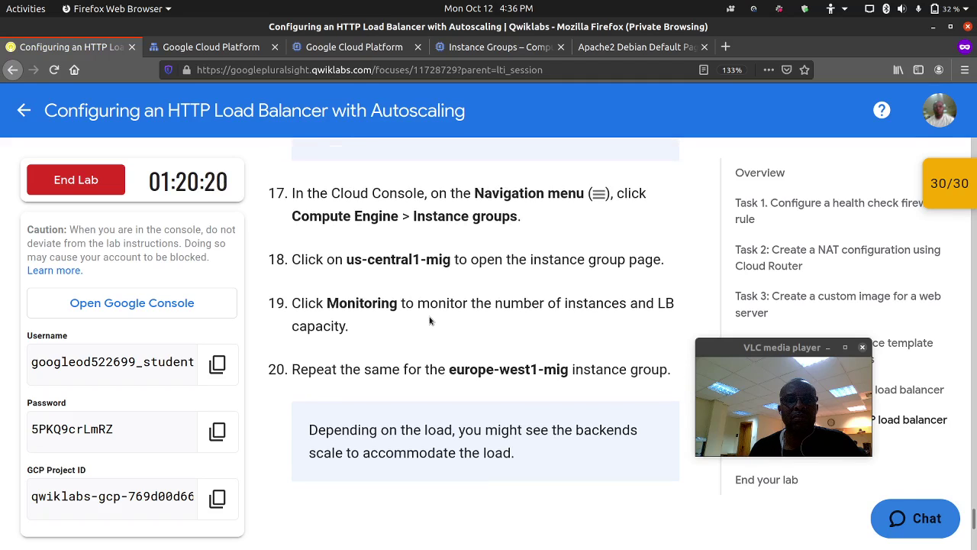
# Check both managed groups in the instance groups list against the lab's instruction on which group to open.
pyautogui.click(456, 48)
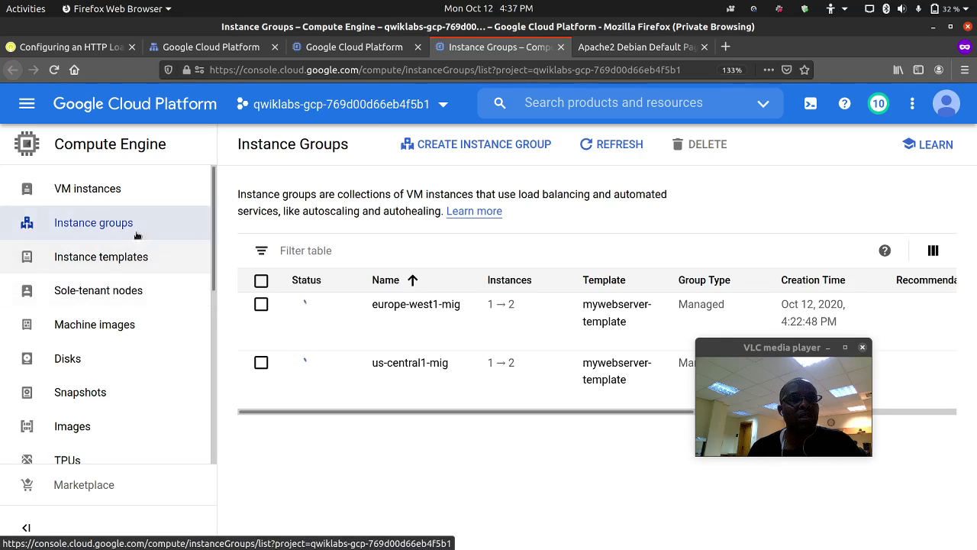
pyautogui.moveTo(293, 318)
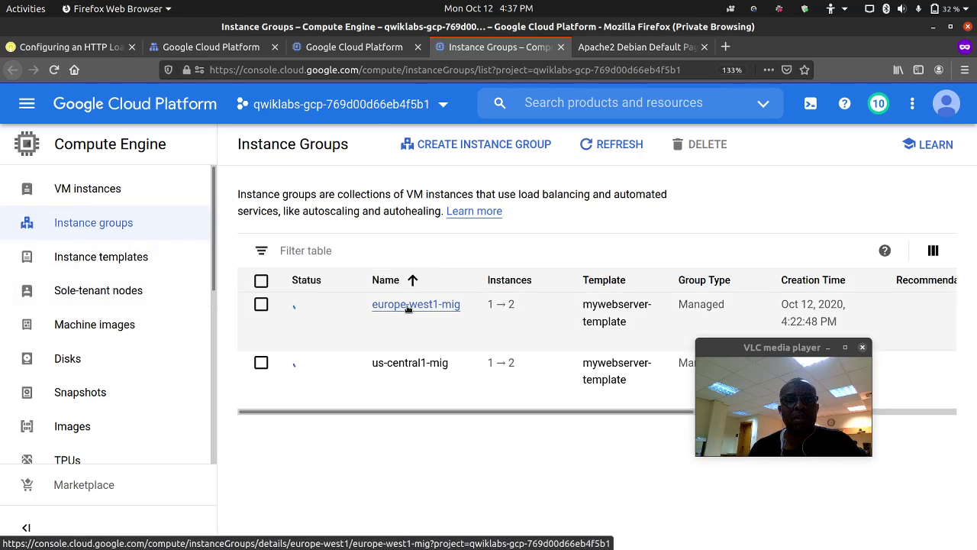
pyautogui.click(101, 50)
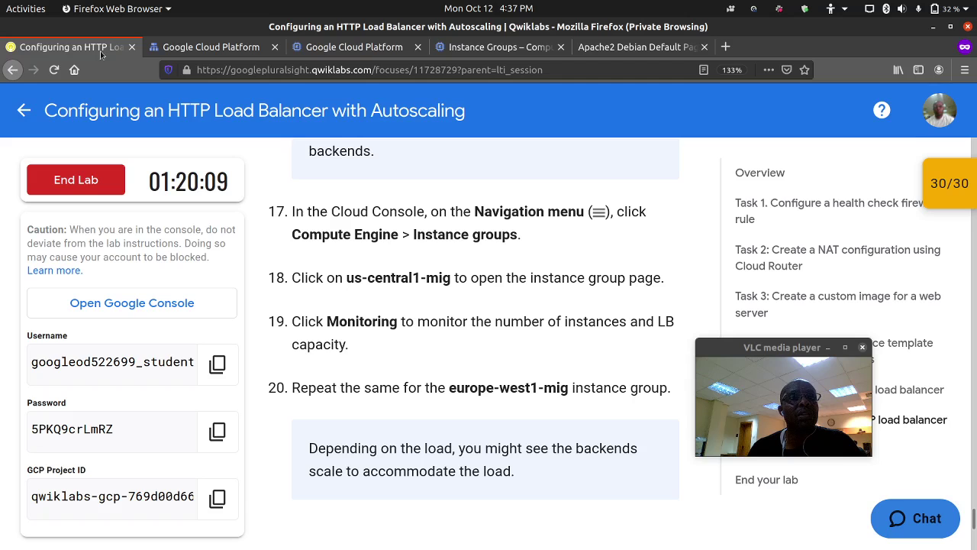
pyautogui.click(504, 50)
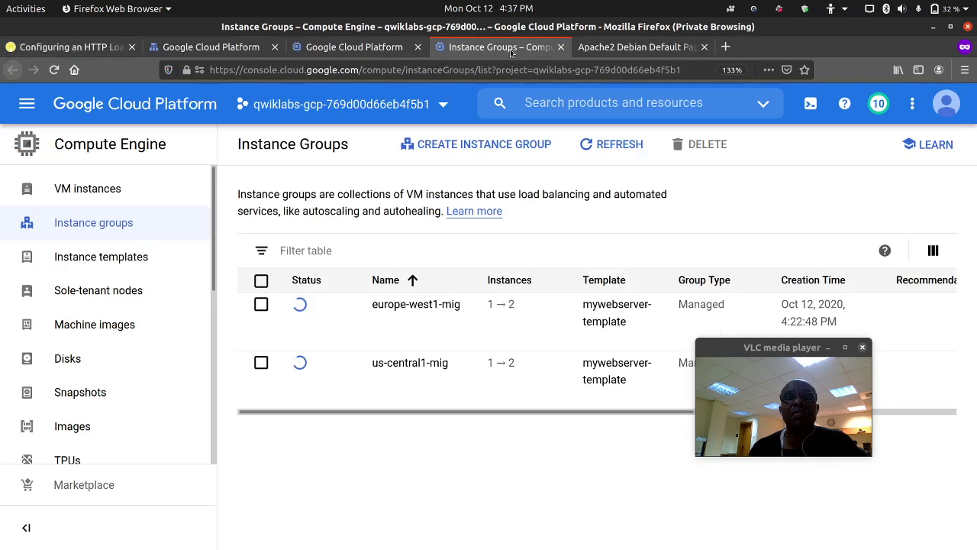
# Open the us-central1-mig instance group's Autoscaled Size monitoring chart and move the video player window off it.
pyautogui.click(437, 365)
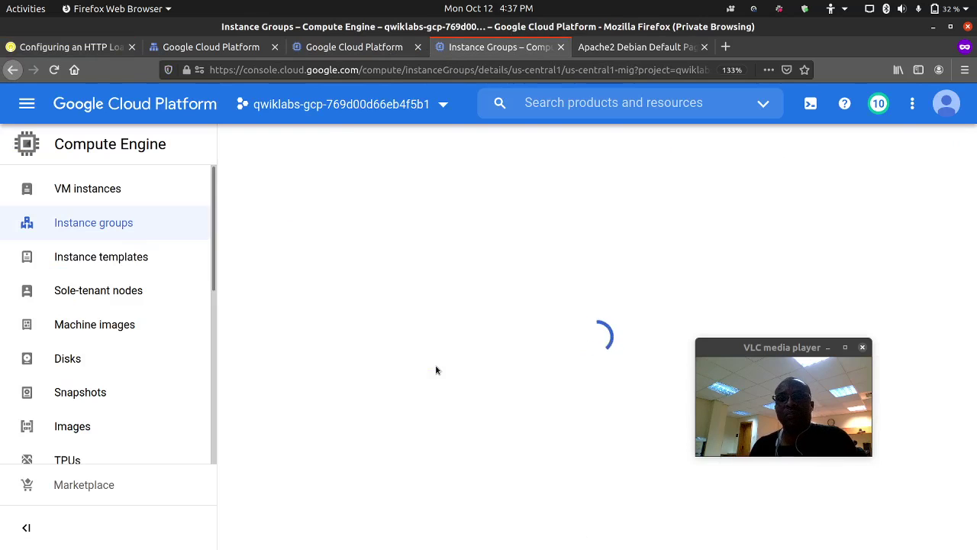
pyautogui.click(73, 49)
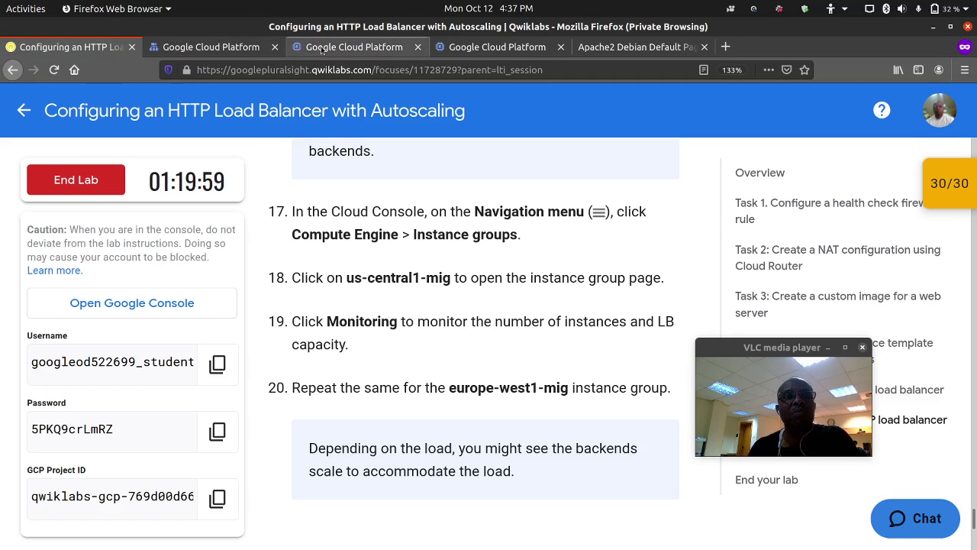
pyautogui.click(497, 46)
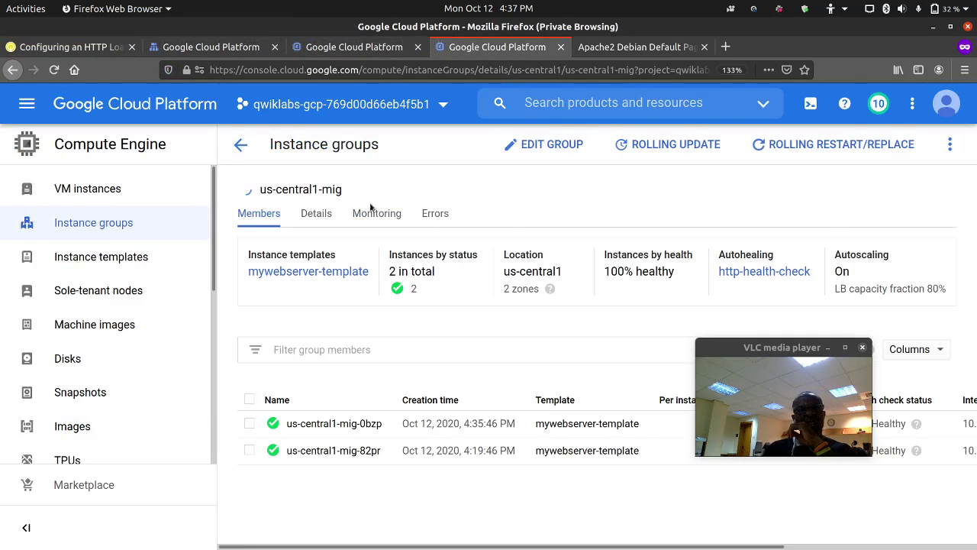
pyautogui.click(373, 215)
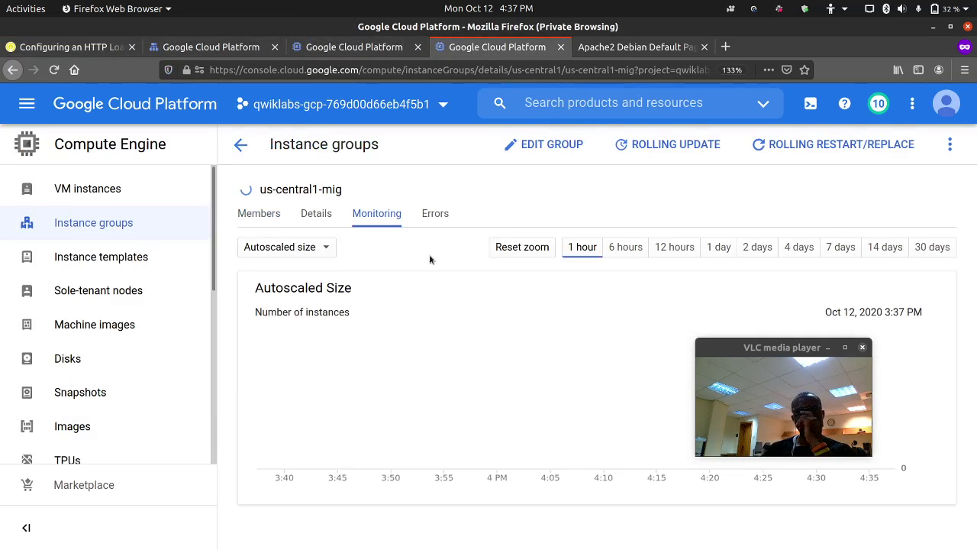
pyautogui.scroll(-1, 454, 318)
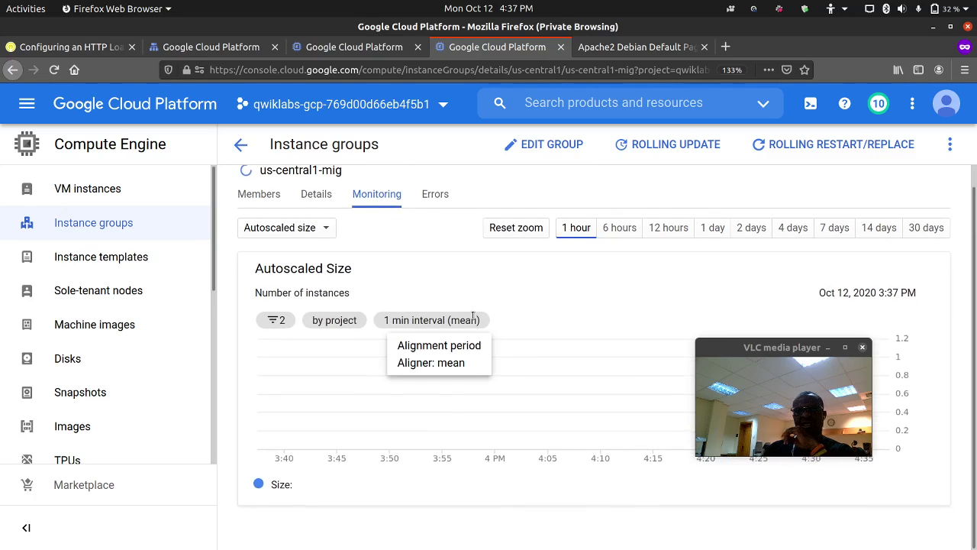
pyautogui.moveTo(771, 349); pyautogui.dragTo(104, 318)
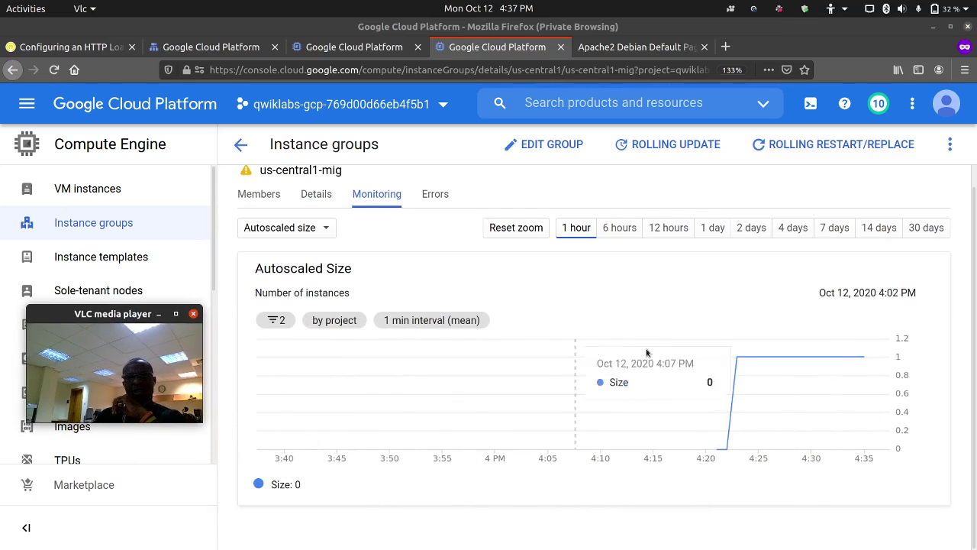
# Check the http-backend traffic and the VM instances list, and return to the us-central1-mig monitoring page.
pyautogui.click(233, 48)
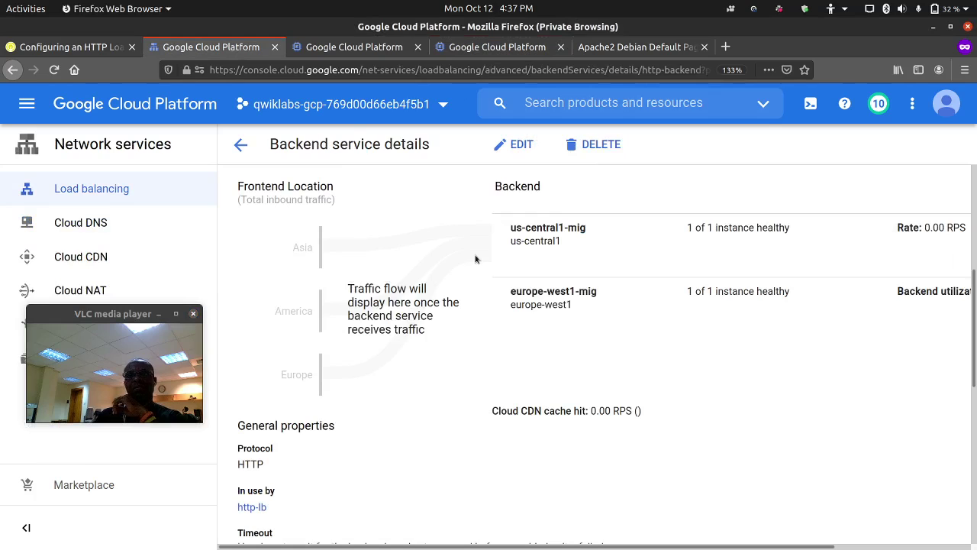
pyautogui.click(352, 47)
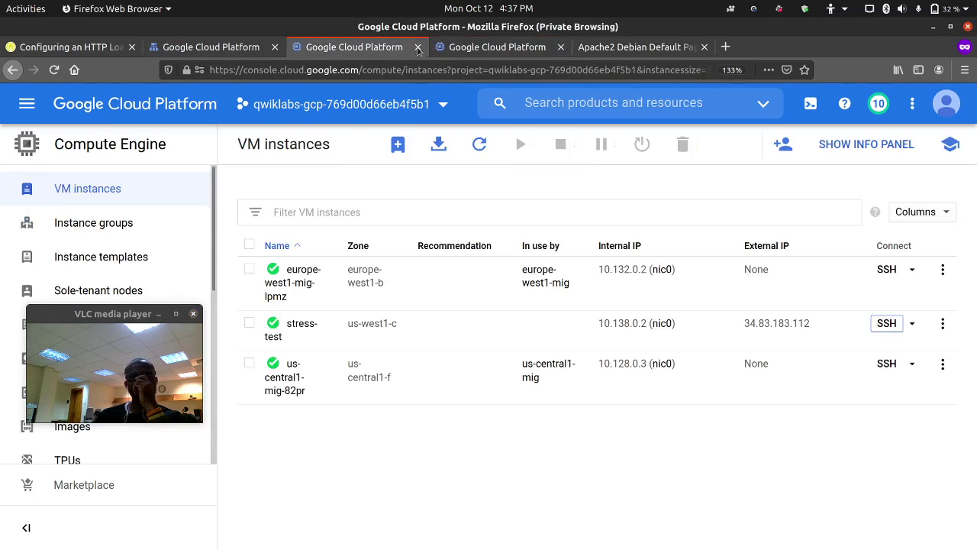
pyautogui.click(450, 49)
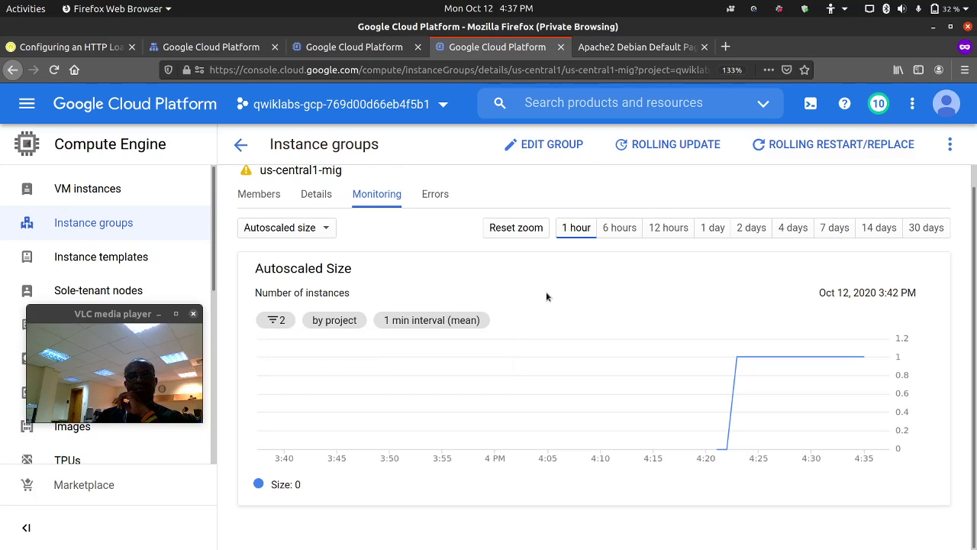
# Examine the Autoscaled Size chart of us-central1-mig and read the warning beside the group's name.
pyautogui.scroll(1, 565, 310)
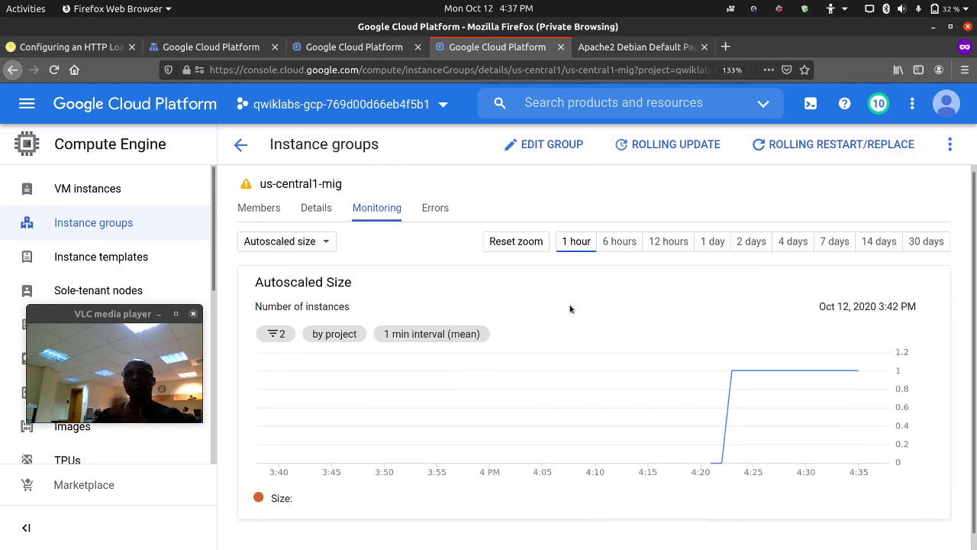
pyautogui.scroll(-1, 569, 309)
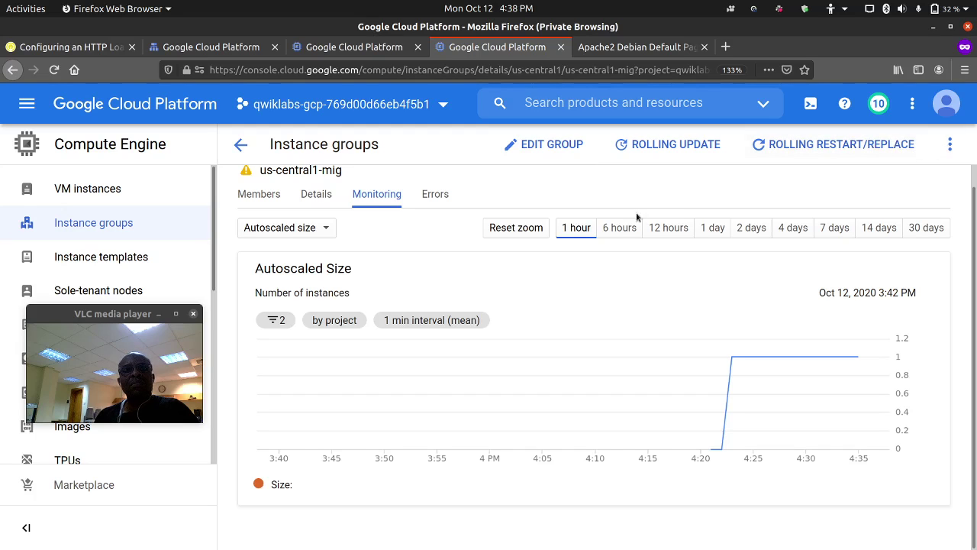
pyautogui.scroll(1, 640, 218)
pyautogui.scroll(-1, 714, 204)
pyautogui.scroll(1, 713, 203)
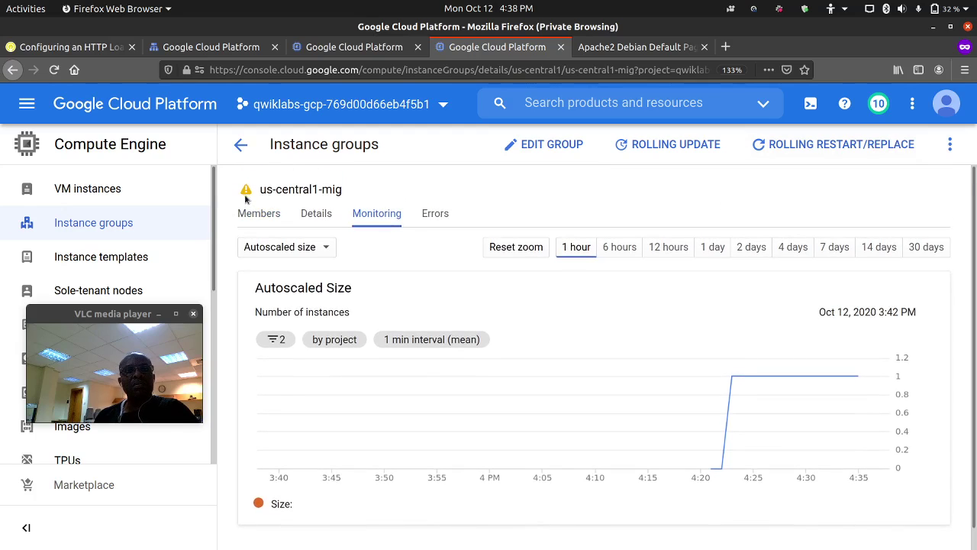
pyautogui.moveTo(248, 193)
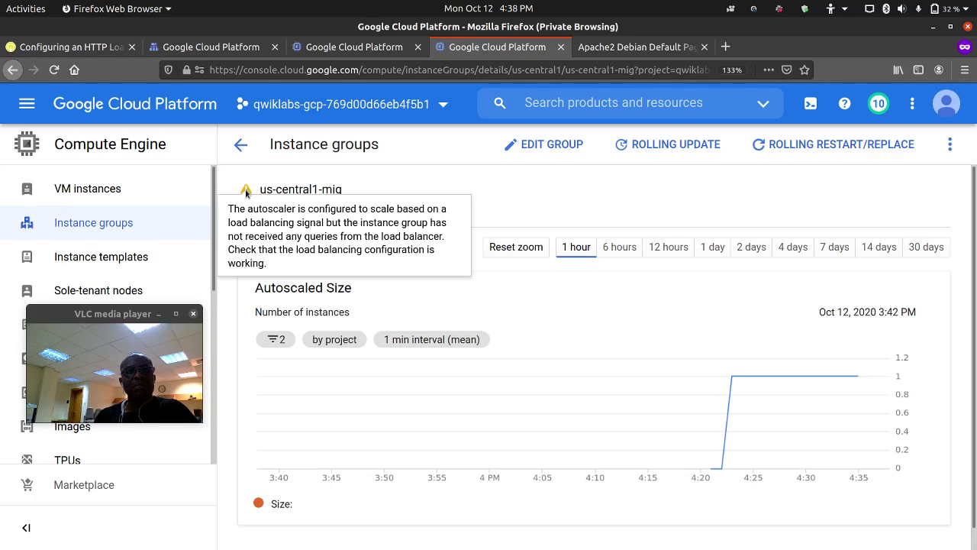
# Inspect http-backend's inbound traffic split between the two backends and reload the us-central1-mig monitoring page.
pyautogui.click(197, 51)
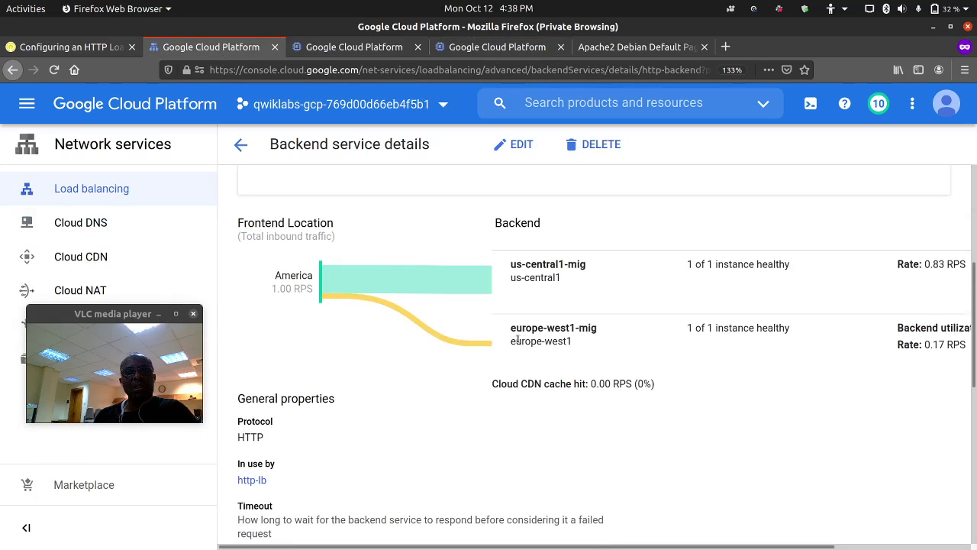
pyautogui.click(494, 49)
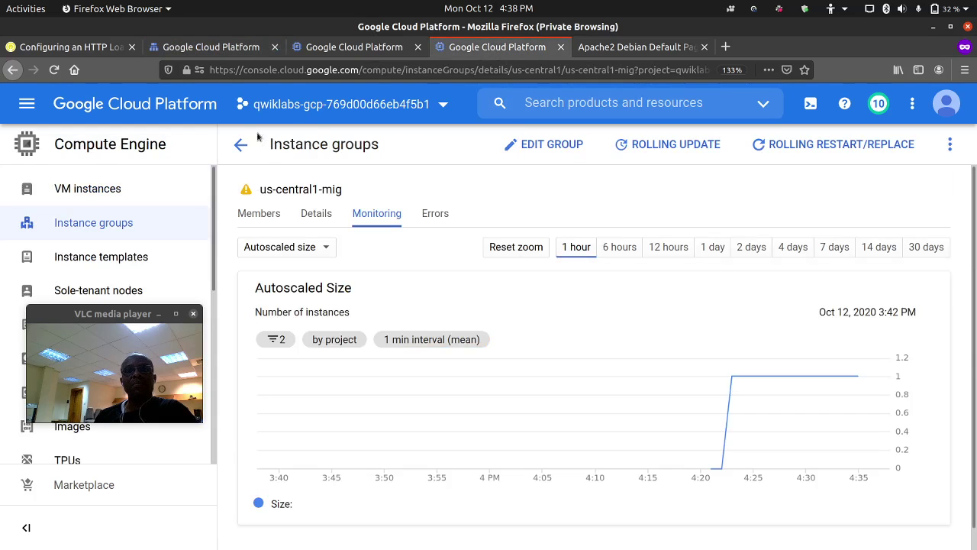
pyautogui.click(54, 69)
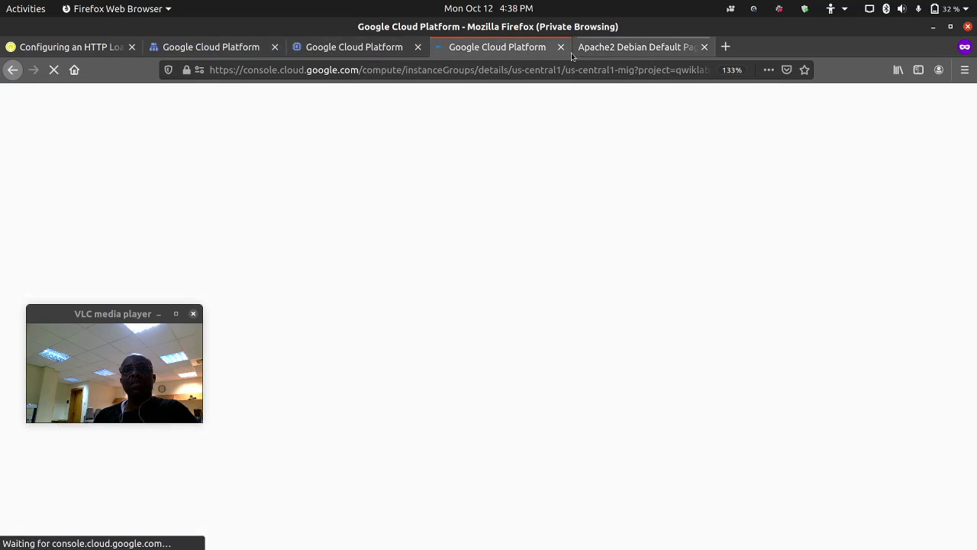
pyautogui.click(341, 45)
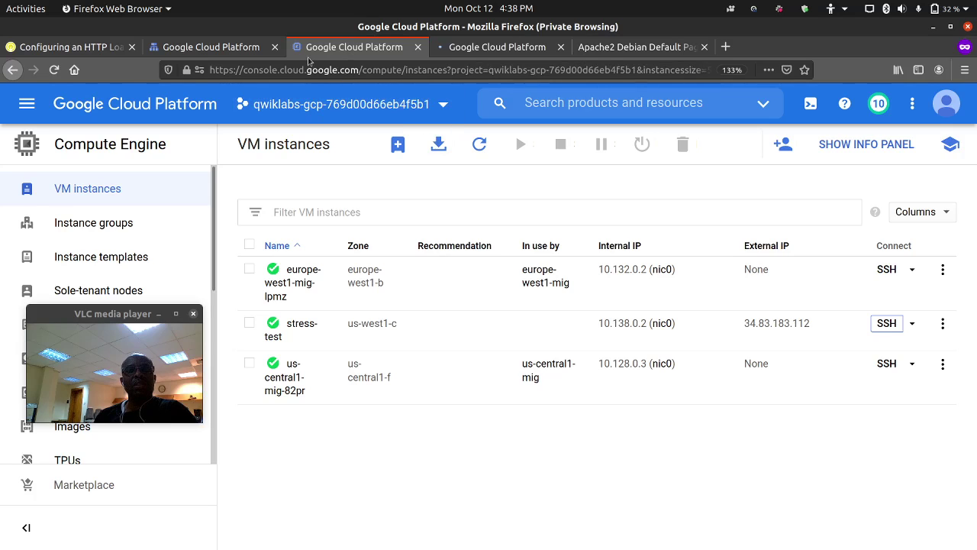
pyautogui.click(221, 49)
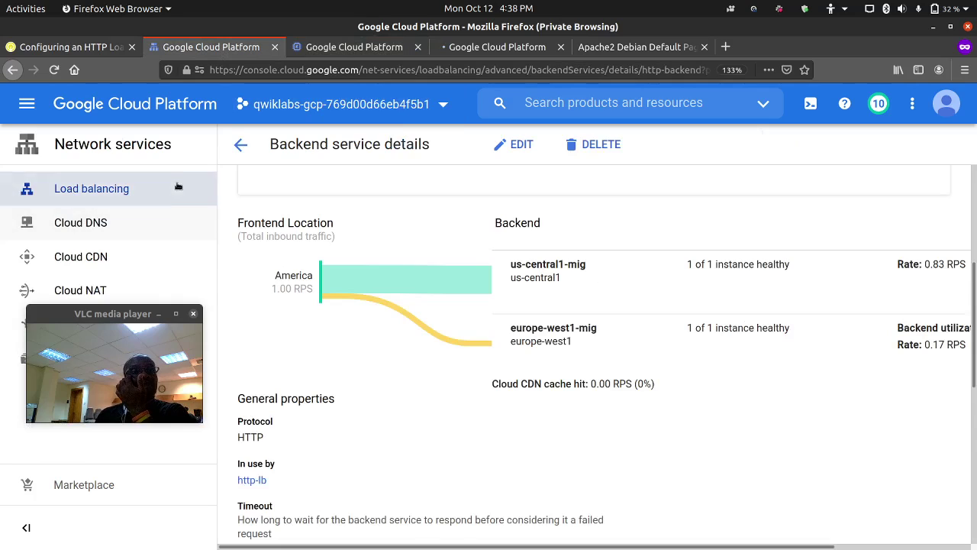
pyautogui.click(482, 50)
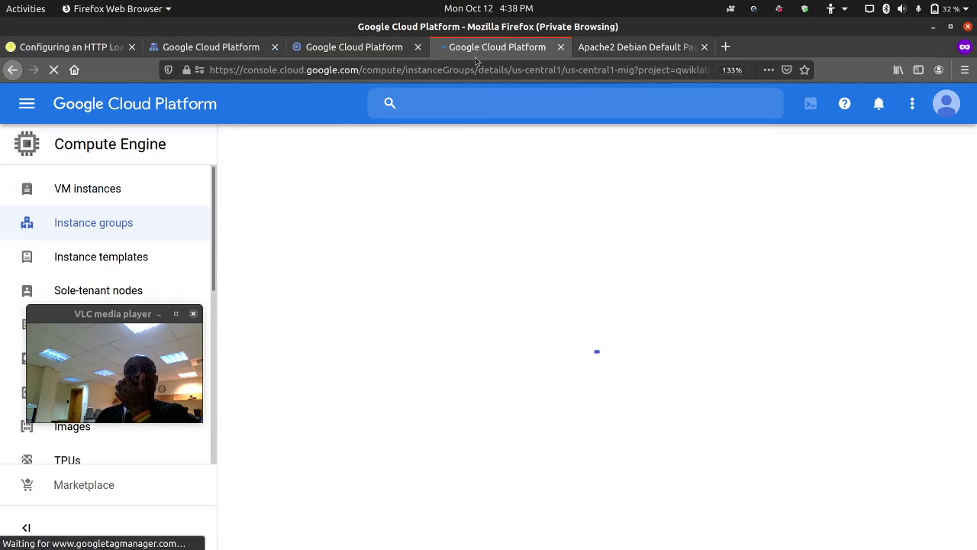
# Open the Compute Engine instance groups list in a new browser tab and check both groups' status.
pyautogui.rightClick(147, 226)
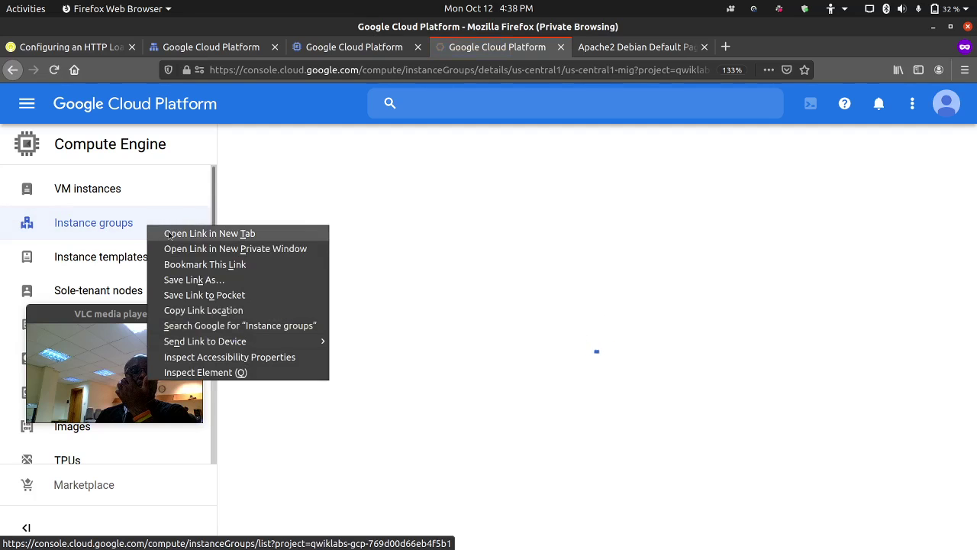
pyautogui.click(169, 236)
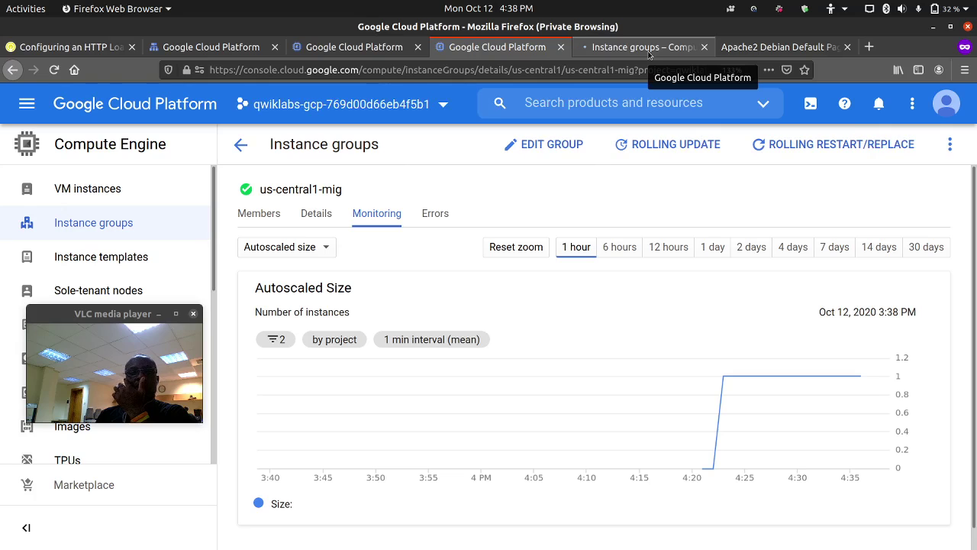
pyautogui.click(647, 48)
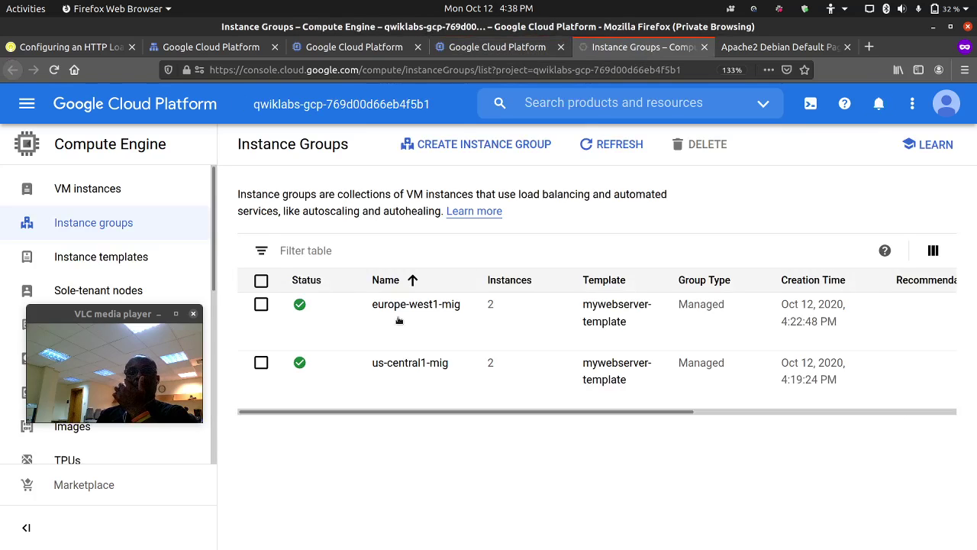
# Return to the http-backend details and recheck the Frontend Location traffic flow to both backends.
pyautogui.click(330, 47)
pyautogui.click(213, 52)
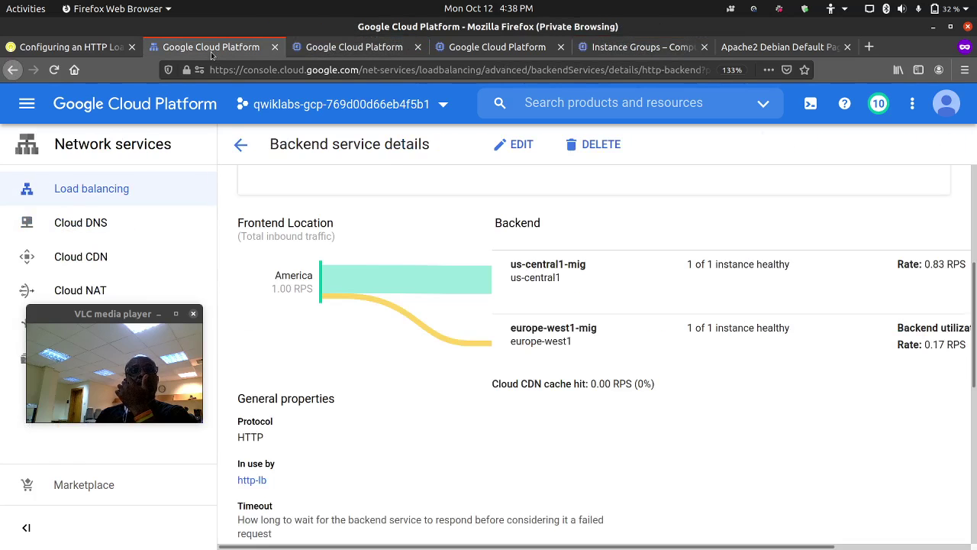
pyautogui.scroll(-3, 381, 213)
pyautogui.scroll(5, 382, 212)
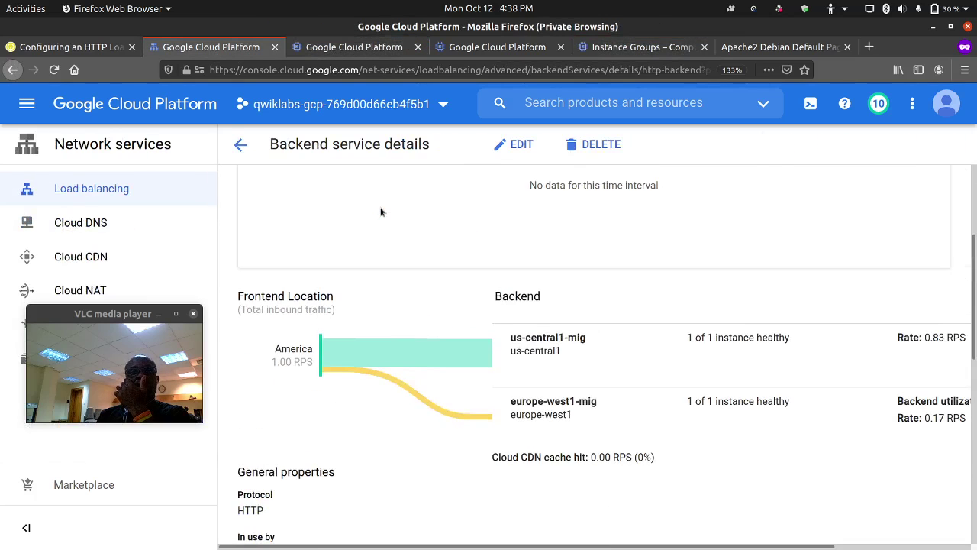
# Check both groups in the instance groups list, close its browser tab and return to the us-central1-mig monitoring page.
pyautogui.click(601, 50)
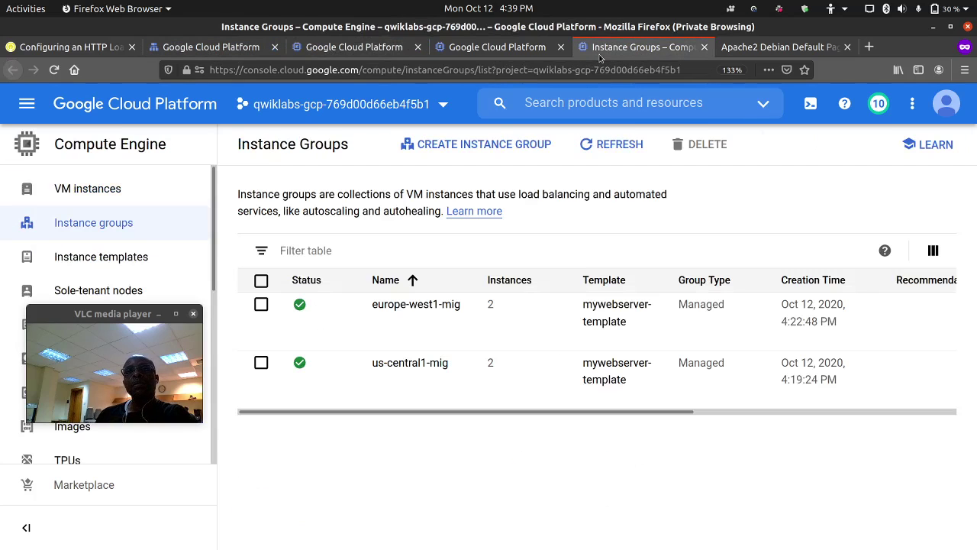
pyautogui.click(704, 47)
pyautogui.click(528, 50)
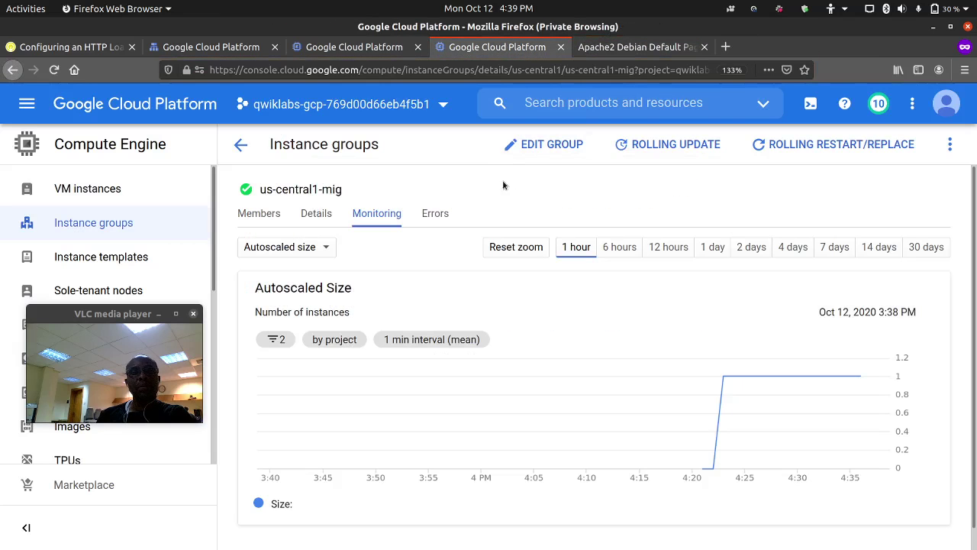
pyautogui.scroll(-1, 538, 306)
pyautogui.scroll(1, 540, 307)
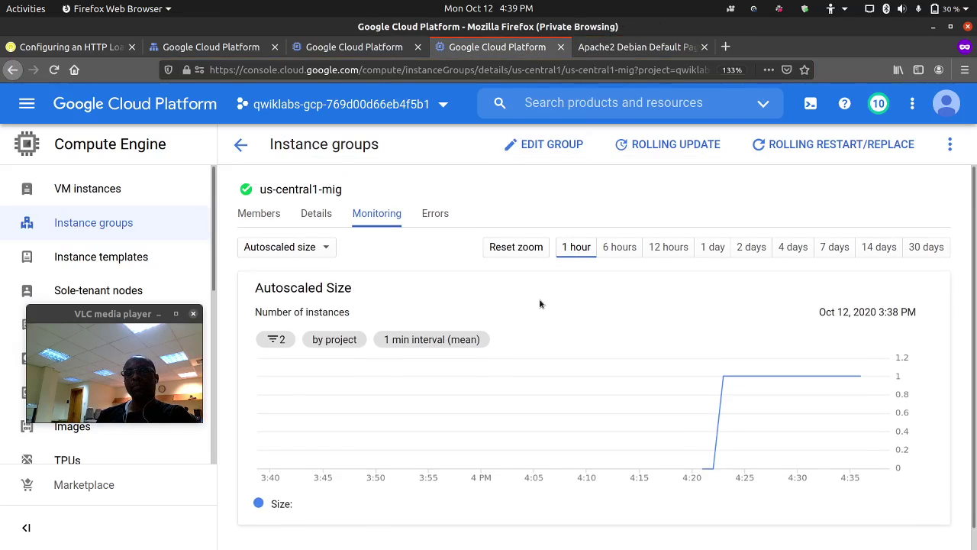
# View the Autoscaler utilization chart of us-central1-mig, and set the displayed metric back to Autoscaled size.
pyautogui.click(330, 250)
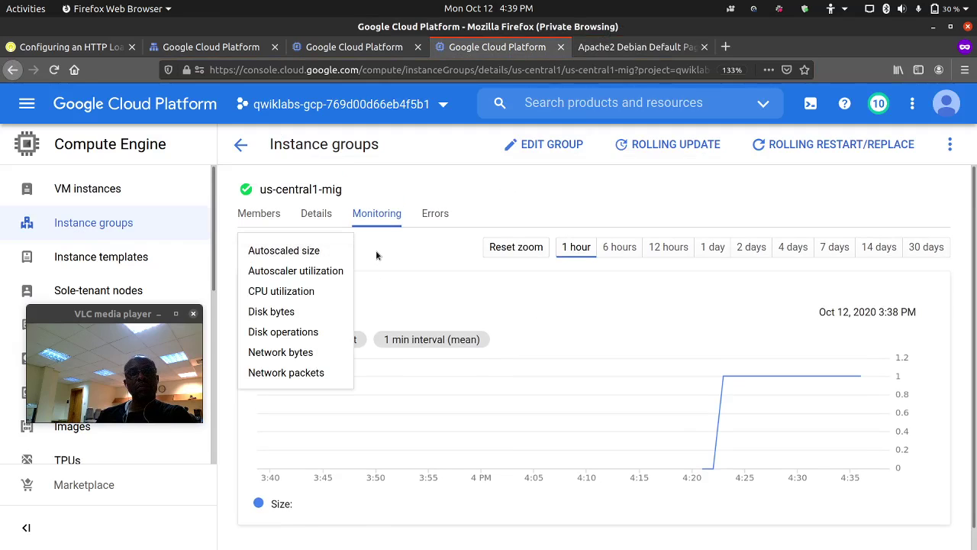
pyautogui.click(341, 270)
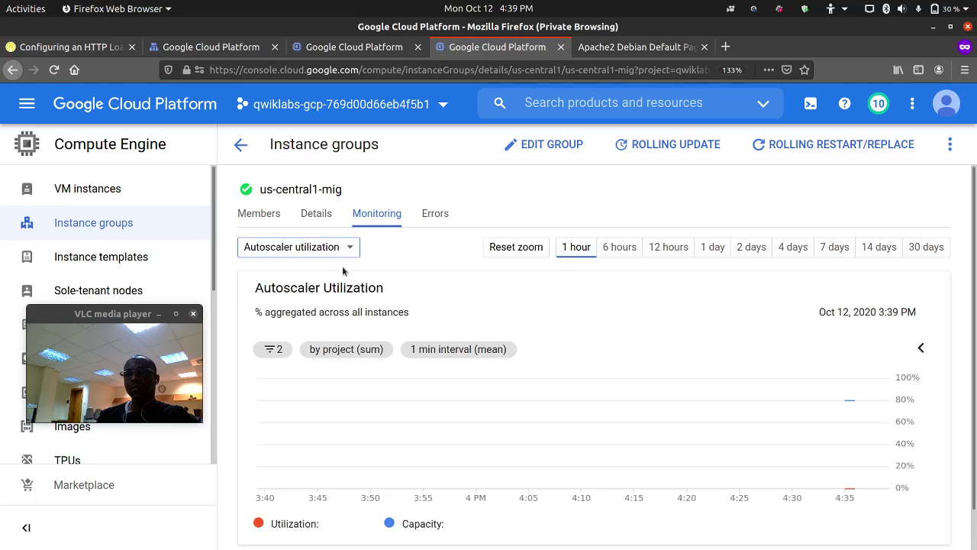
pyautogui.click(351, 249)
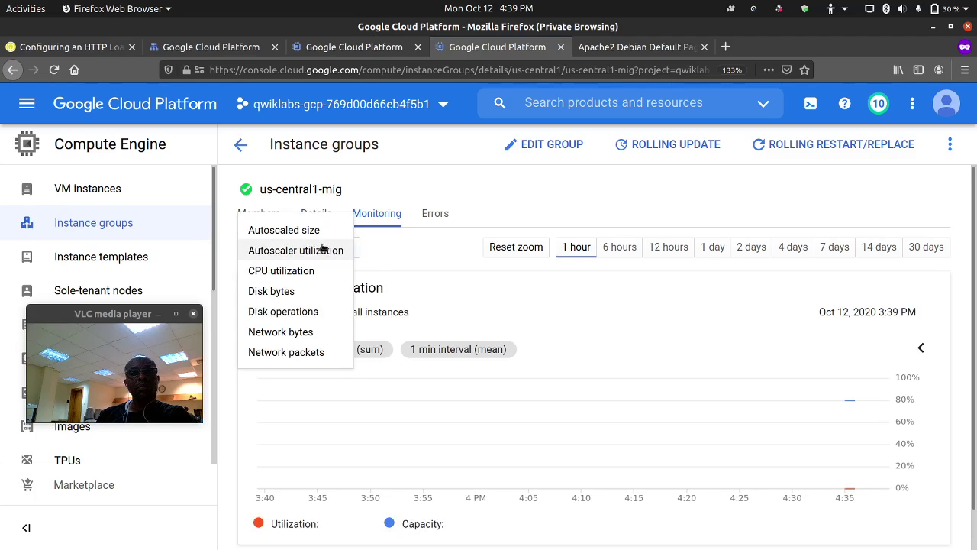
pyautogui.click(321, 233)
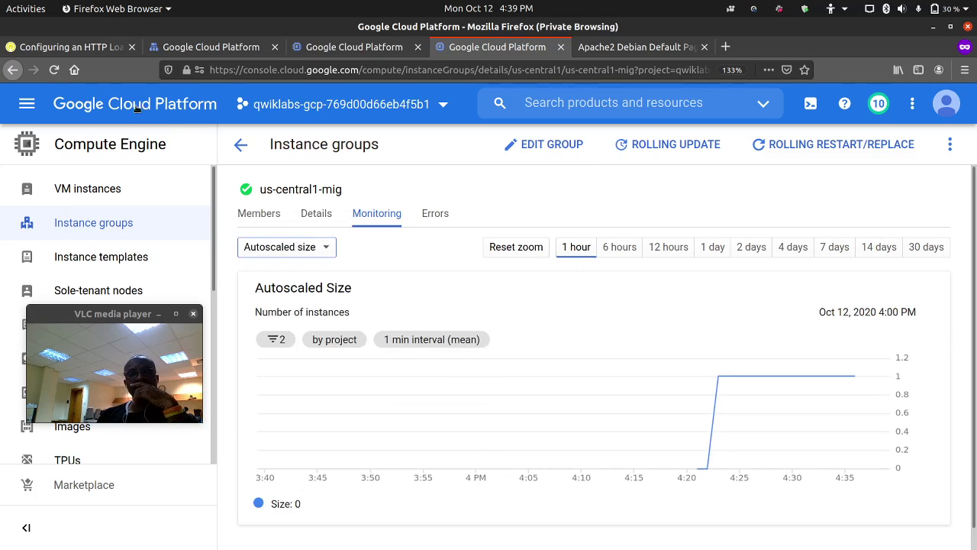
# Reread the lab instructions for monitoring the us-central1-mig and europe-west1-mig instance groups.
pyautogui.click(68, 46)
pyautogui.scroll(-2, 301, 240)
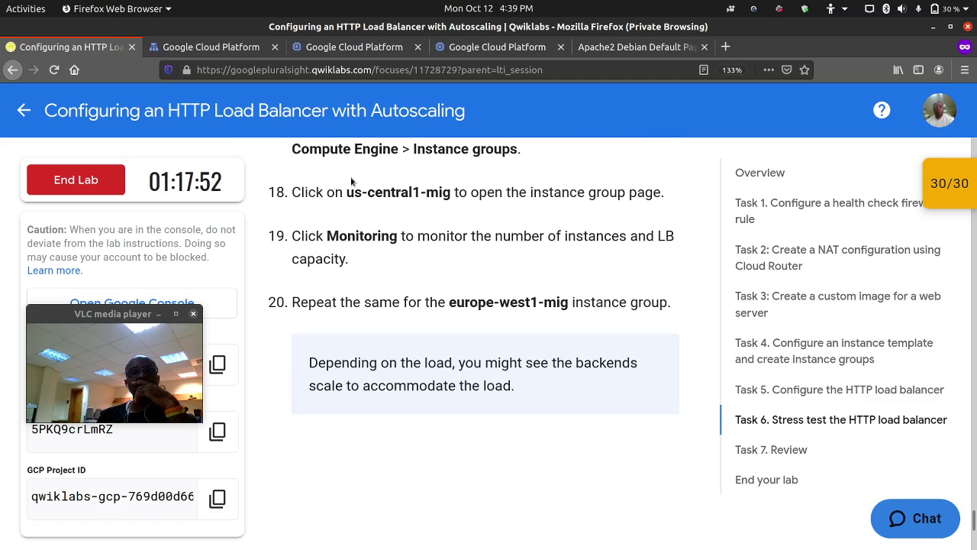
pyautogui.scroll(2, 350, 180)
# Reopen http-backend from the load balancing backends list and examine its requests-per-second chart and Frontend Location traffic.
pyautogui.click(250, 47)
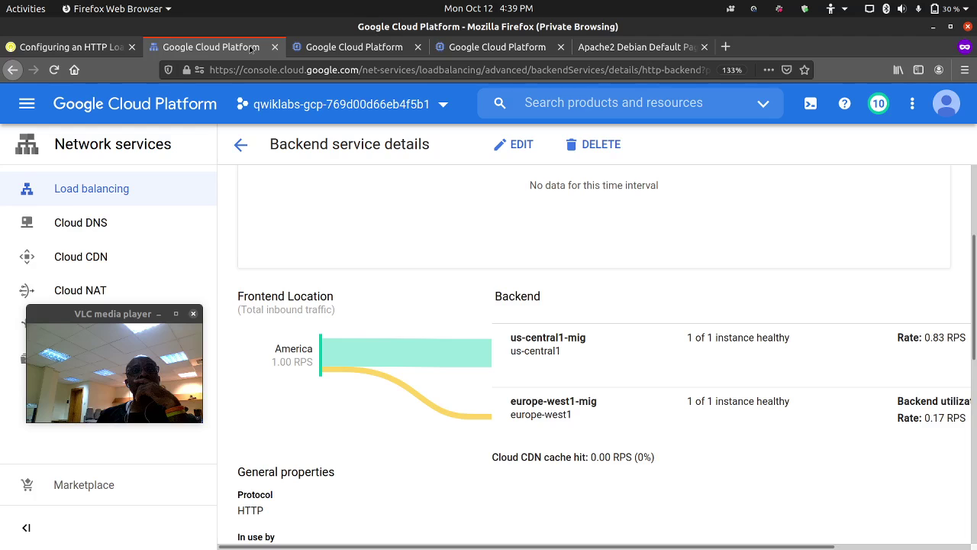
pyautogui.scroll(3, 366, 297)
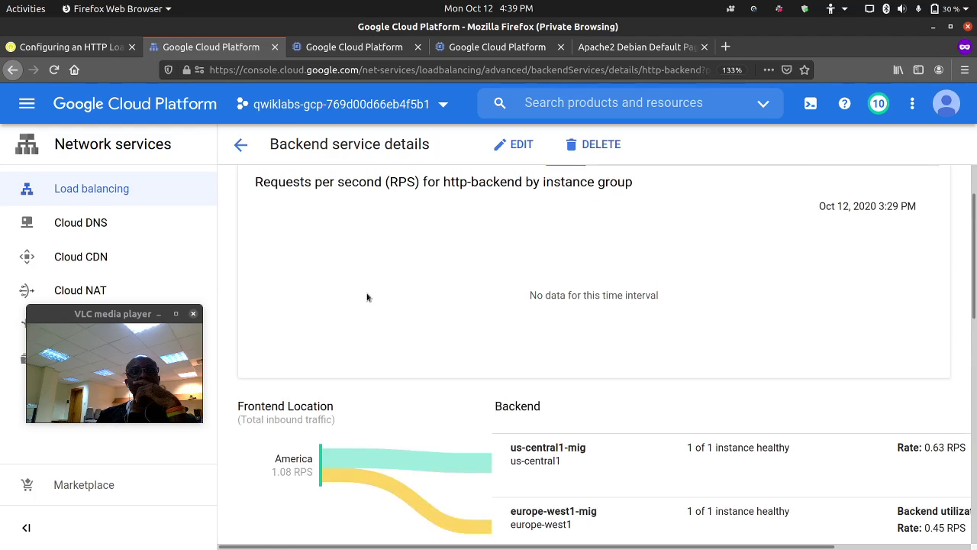
pyautogui.scroll(2, 367, 297)
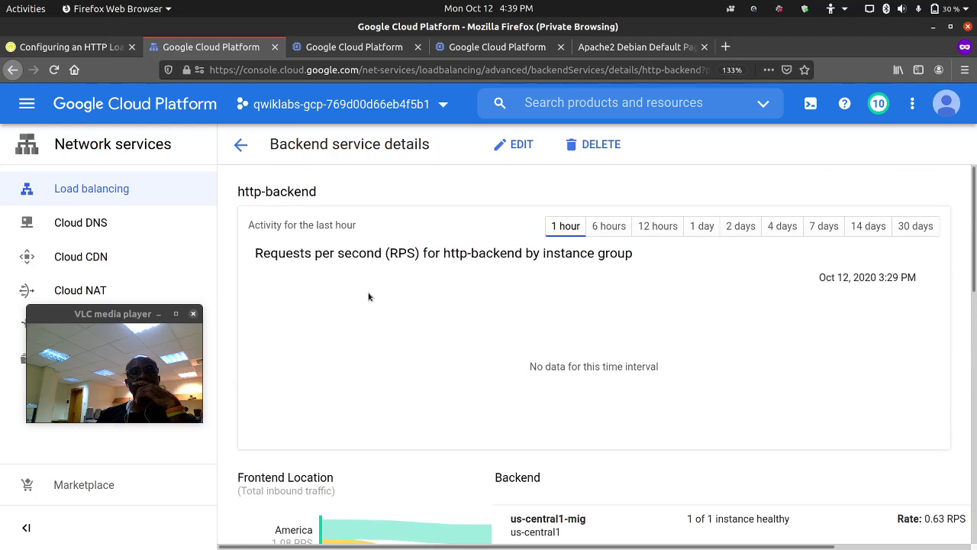
pyautogui.click(242, 149)
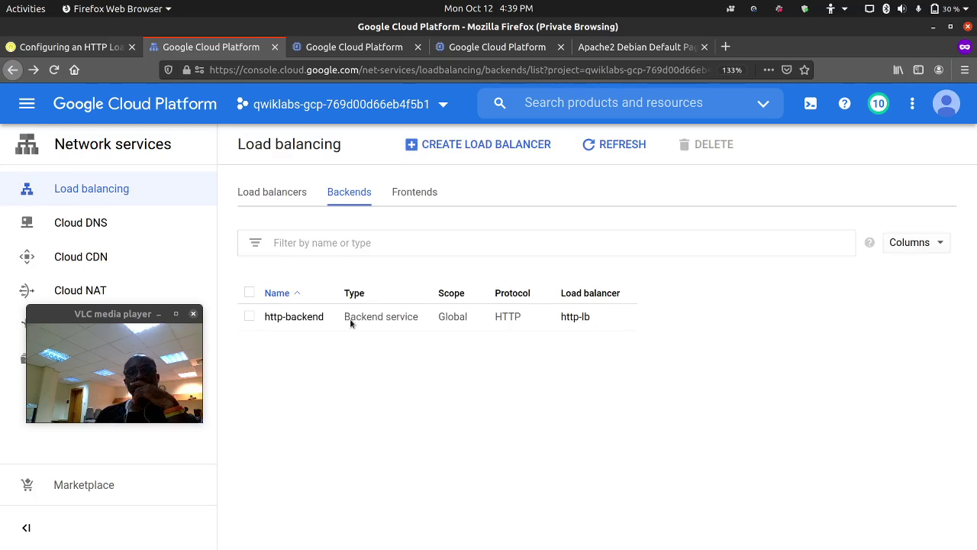
pyautogui.click(302, 319)
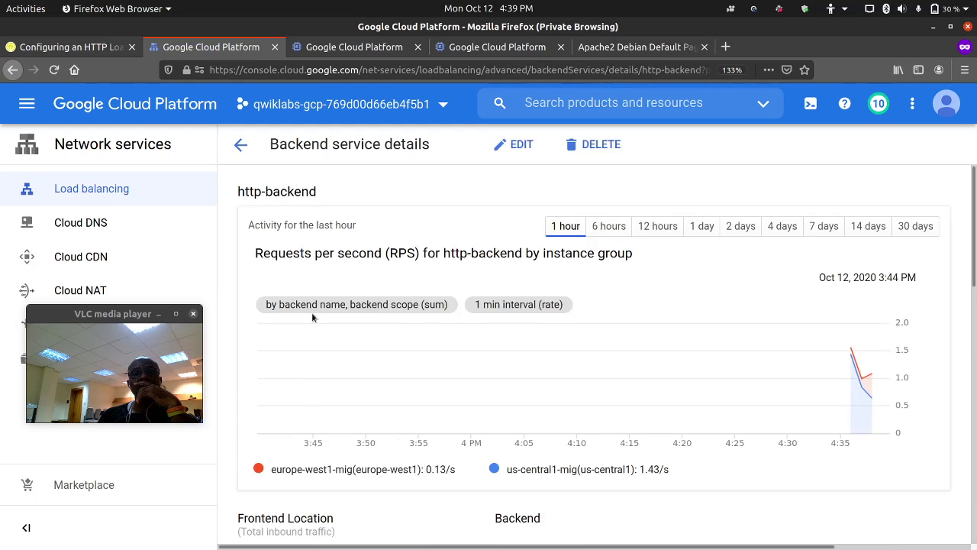
pyautogui.scroll(-3, 312, 317)
pyautogui.scroll(-1, 328, 310)
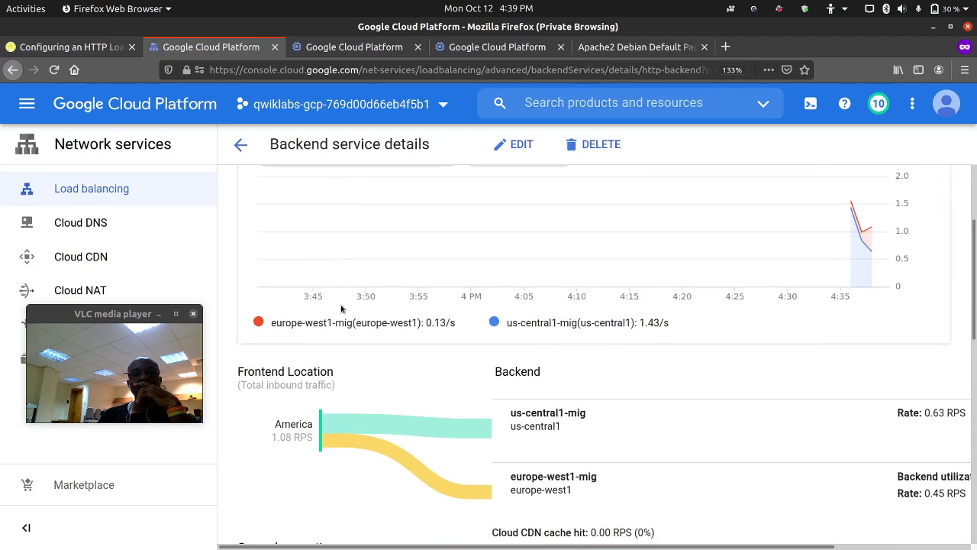
pyautogui.scroll(-4, 404, 287)
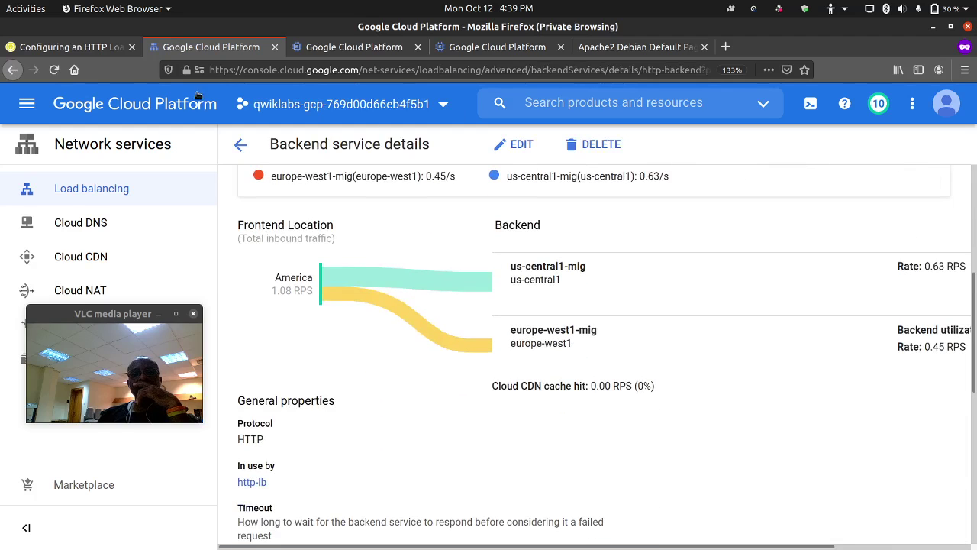
# Review lab steps 14 to 20 on inbound traffic and instance group monitoring, and dismiss the desktop chat notification.
pyautogui.click(85, 48)
pyautogui.scroll(5, 343, 300)
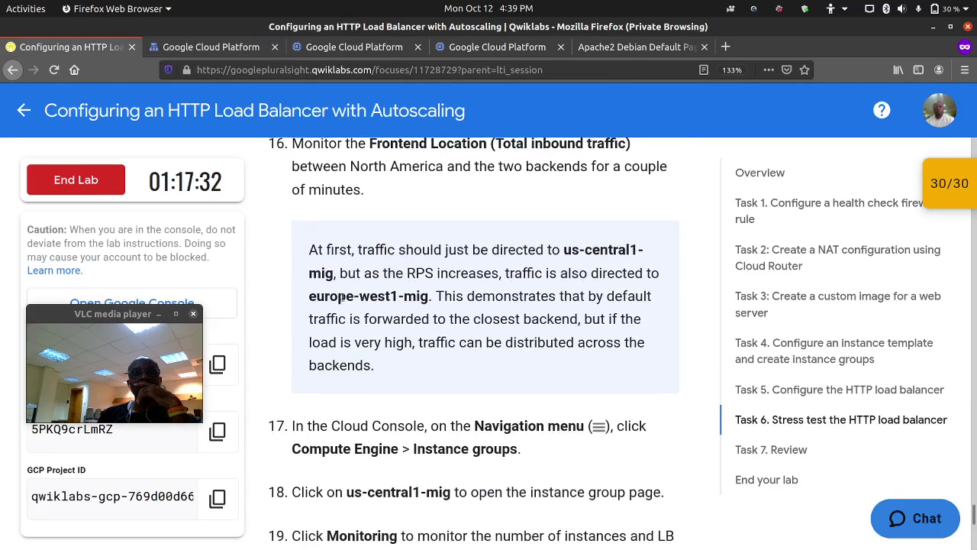
pyautogui.scroll(2, 343, 299)
pyautogui.scroll(-1, 341, 300)
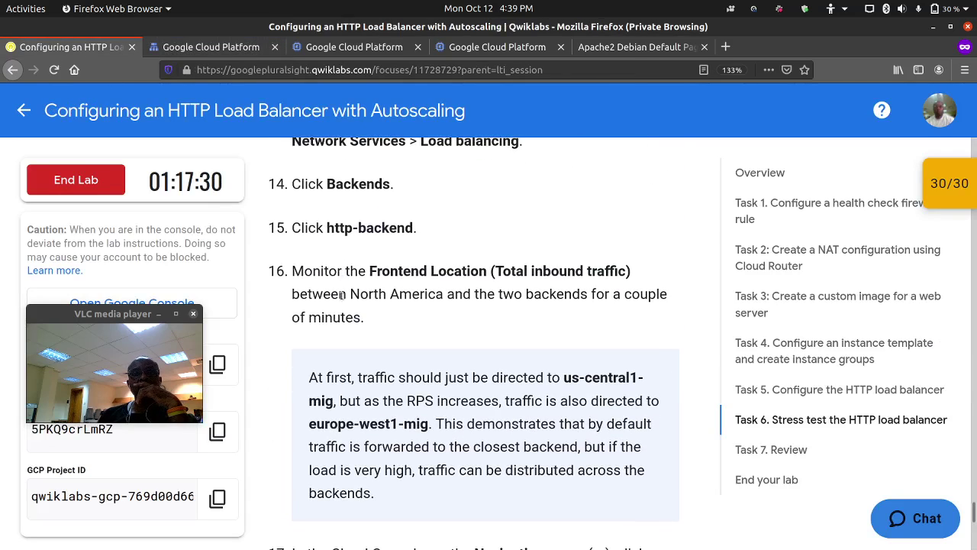
pyautogui.scroll(-4, 342, 298)
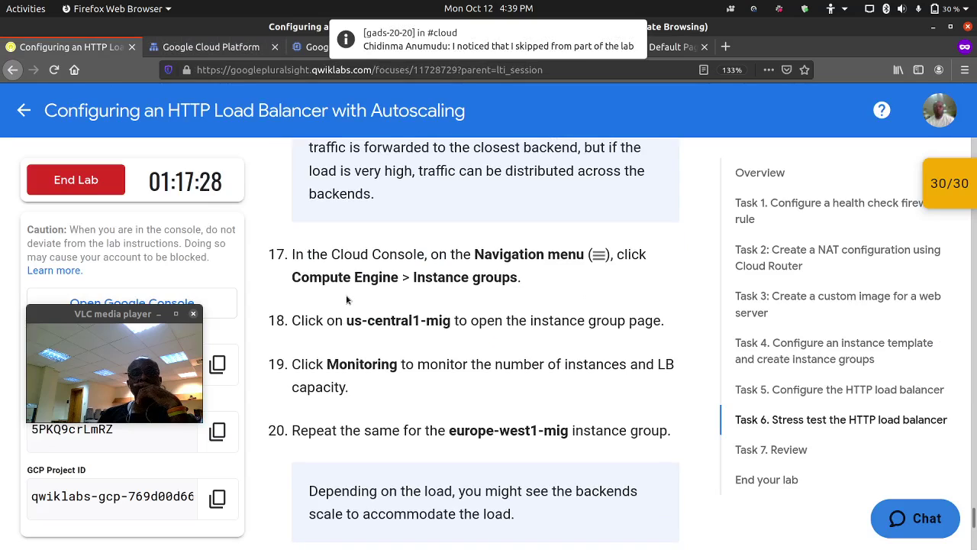
pyautogui.scroll(-1, 347, 298)
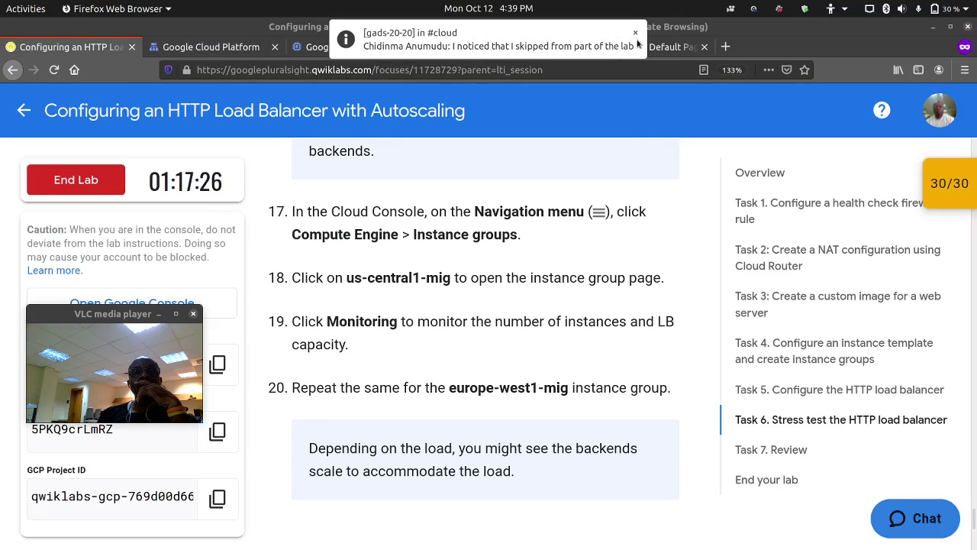
pyautogui.click(636, 33)
# Open europe-west1-mig from the instance groups list and inspect its Autoscaled size chart and member instances.
pyautogui.click(498, 47)
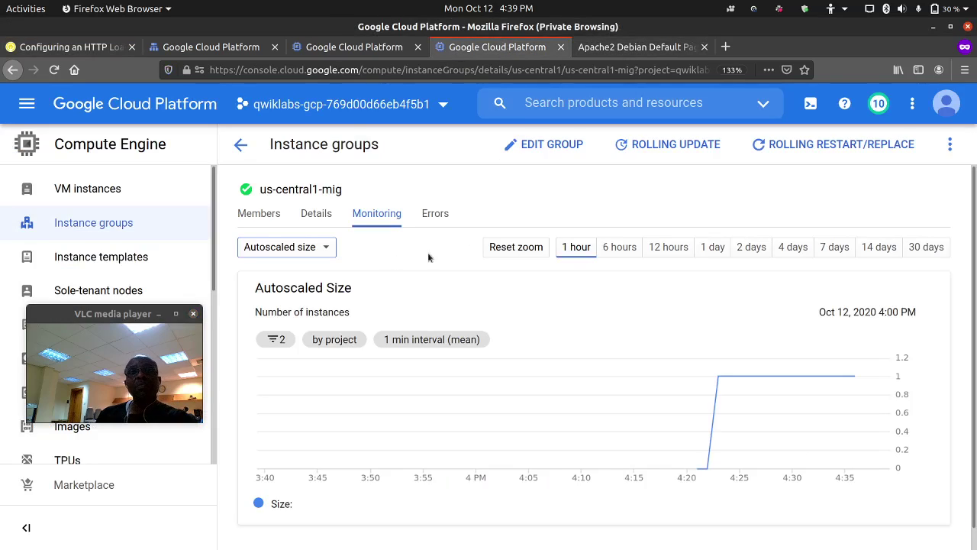
pyautogui.click(240, 144)
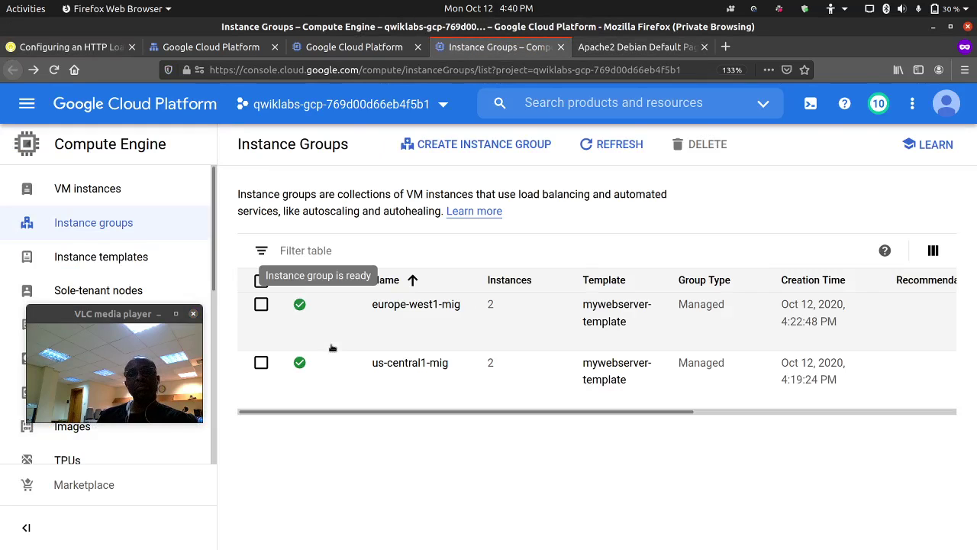
pyautogui.click(424, 305)
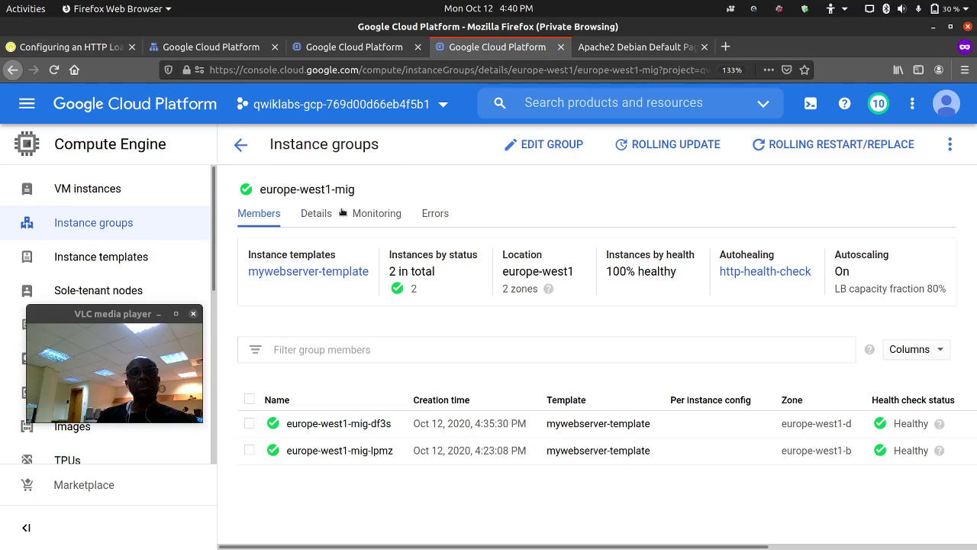
pyautogui.click(364, 216)
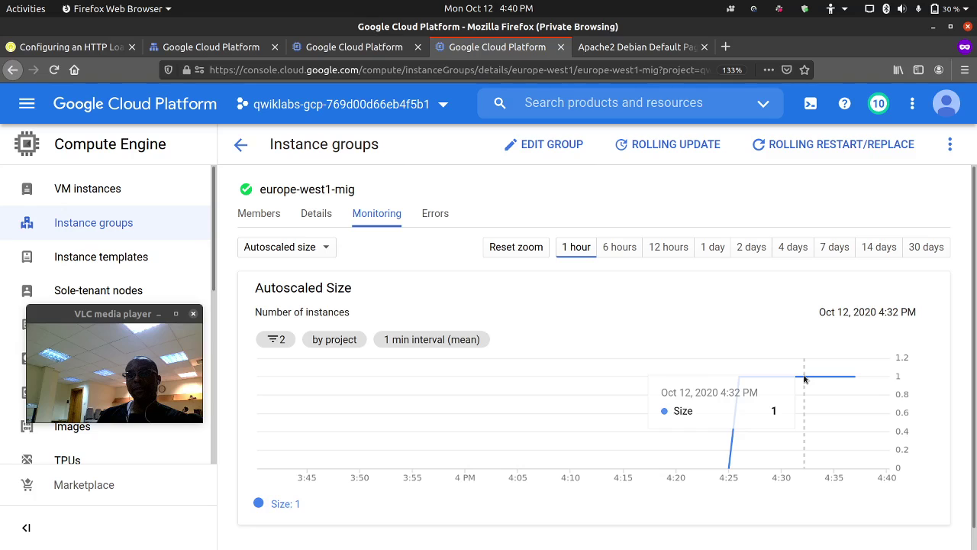
pyautogui.click(270, 218)
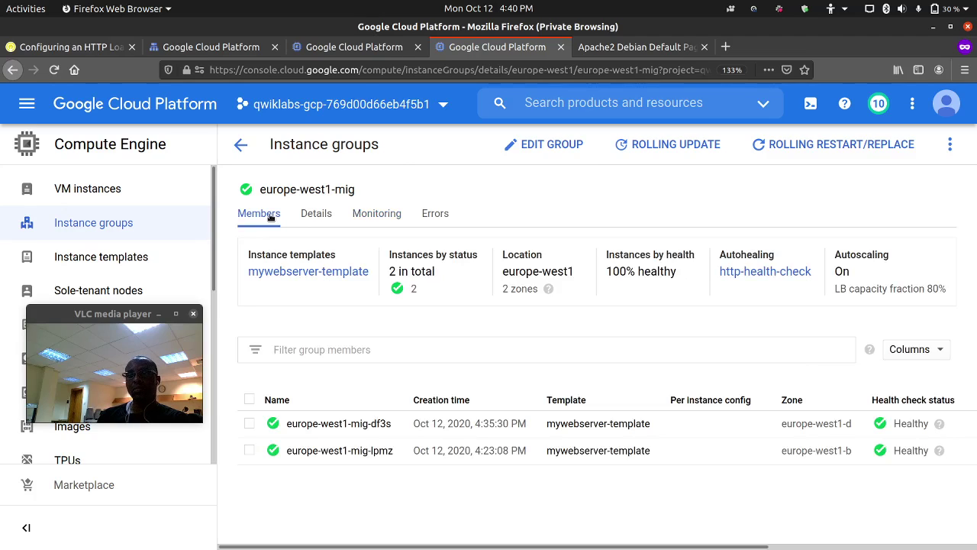
pyautogui.click(374, 219)
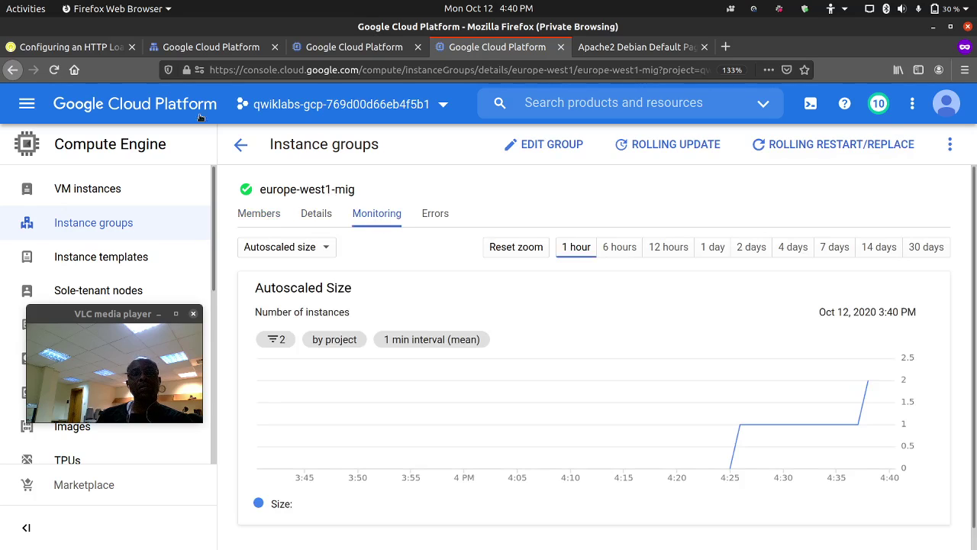
# Read the closing note of Task 6 and the Task 7 review in the lab instructions.
pyautogui.click(68, 47)
pyautogui.scroll(-4, 359, 284)
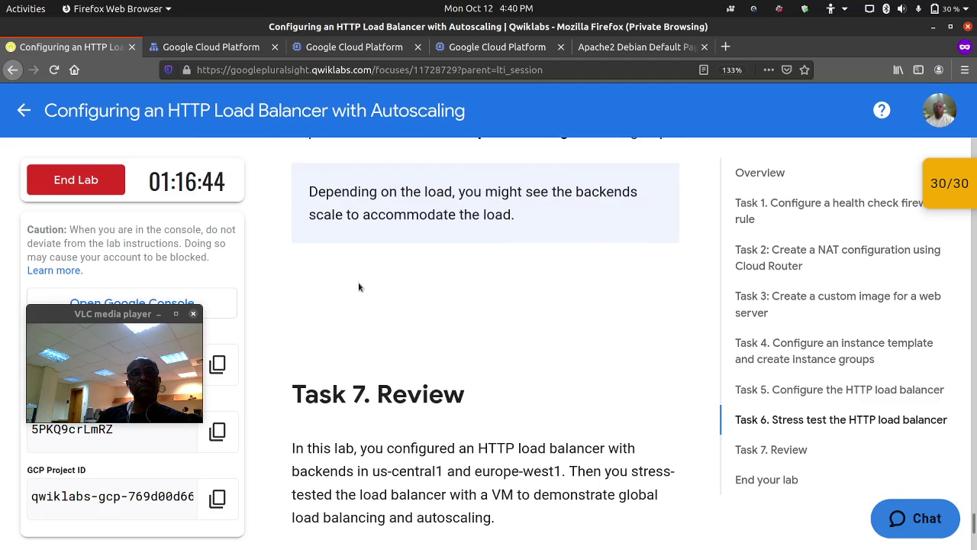
pyautogui.scroll(3, 356, 286)
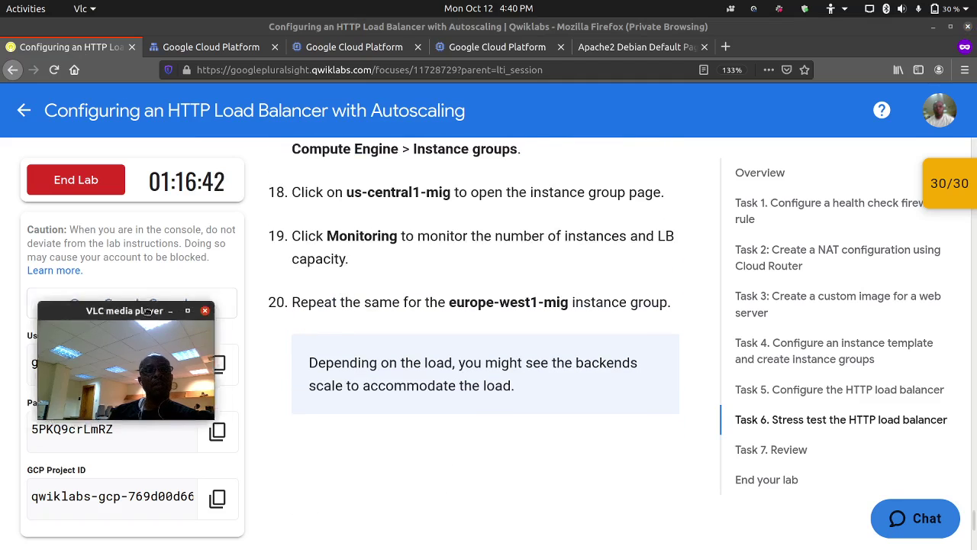
# Move the VLC window off the lab credentials and review the scores in the lab's checkpoint list.
pyautogui.moveTo(136, 314); pyautogui.dragTo(654, 235)
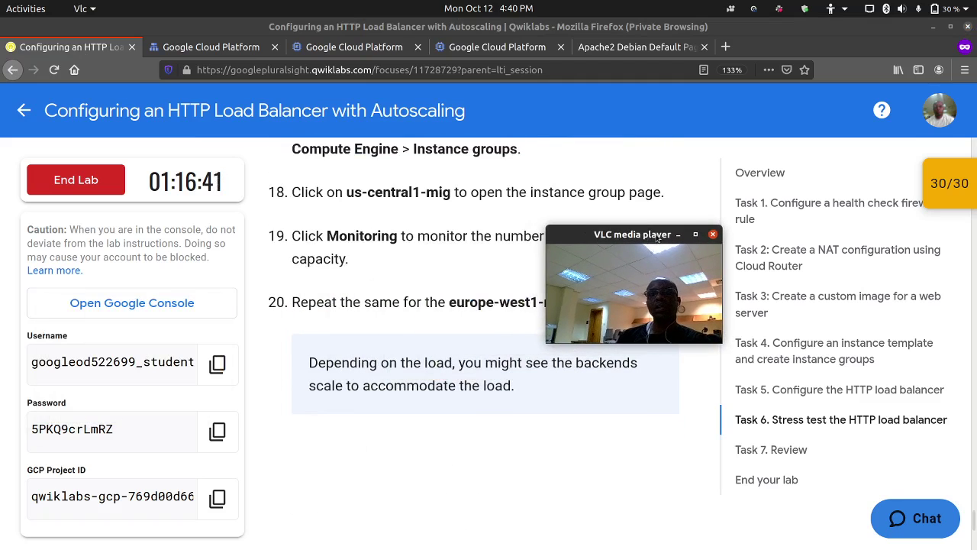
pyautogui.click(941, 188)
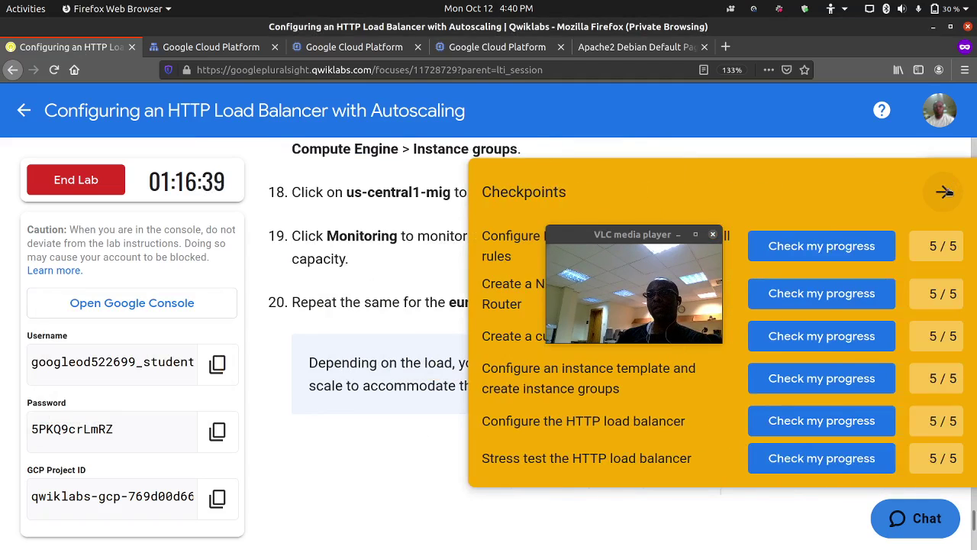
pyautogui.click(945, 192)
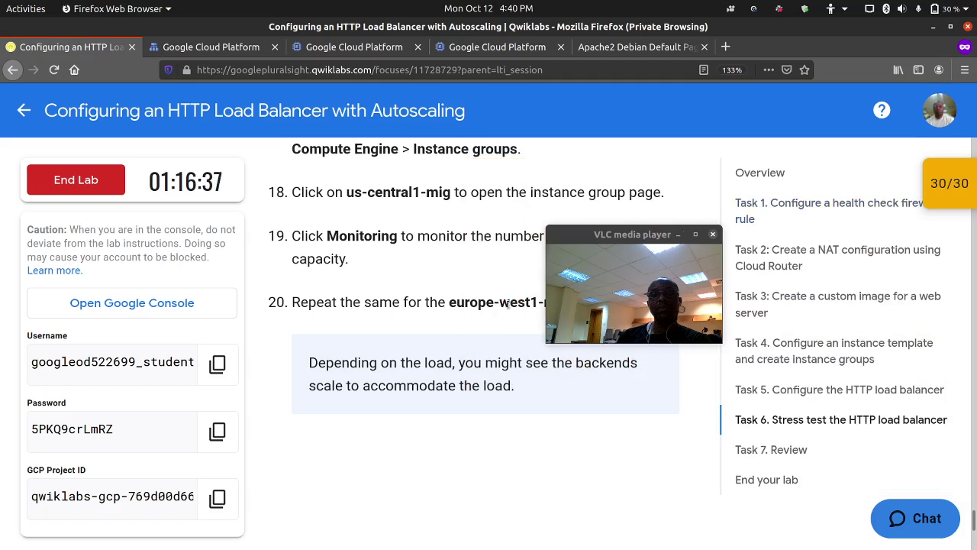
pyautogui.scroll(-3, 393, 350)
pyautogui.scroll(4, 388, 335)
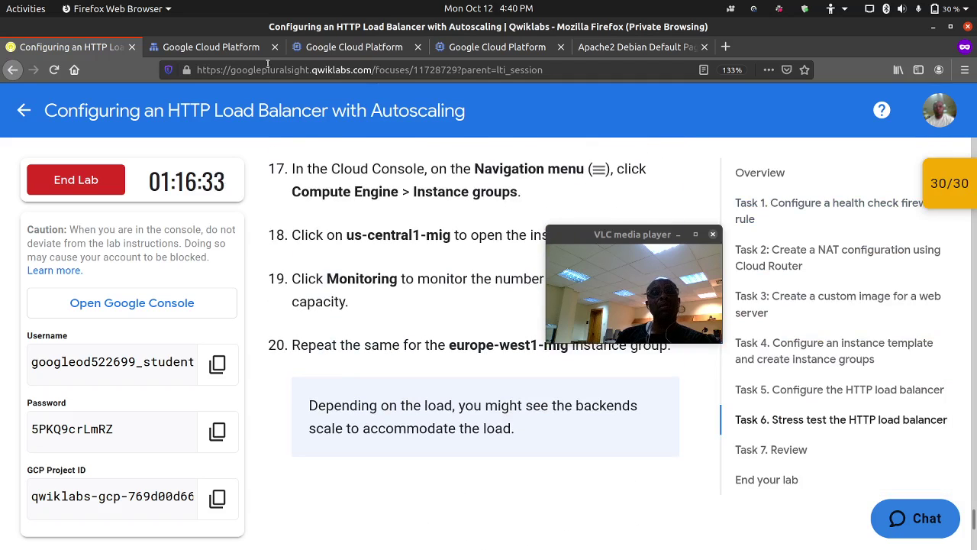
# Recheck http-backend's inbound traffic and the ApacheBench run in the stress-test SSH window, and return to the backend details.
pyautogui.click(229, 48)
pyautogui.scroll(-1, 299, 261)
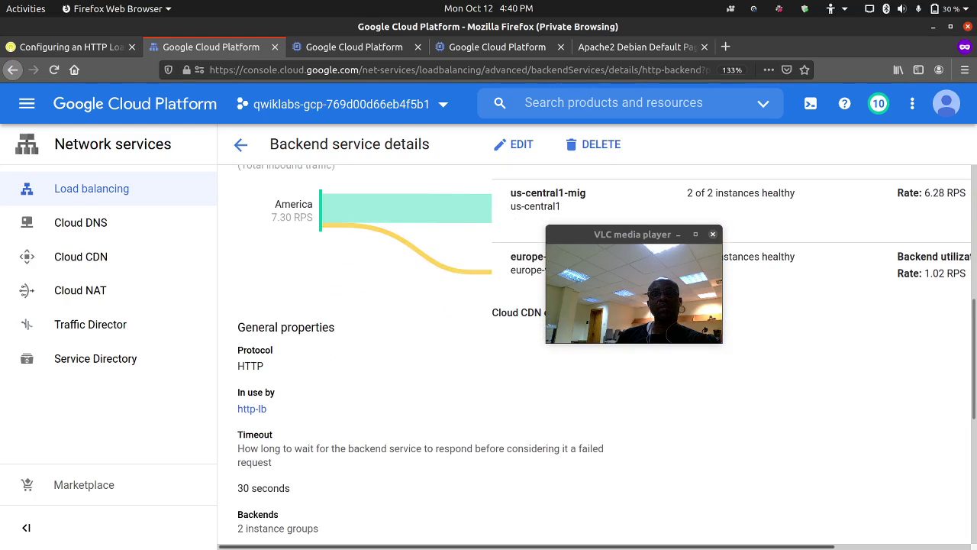
pyautogui.click(79, 533)
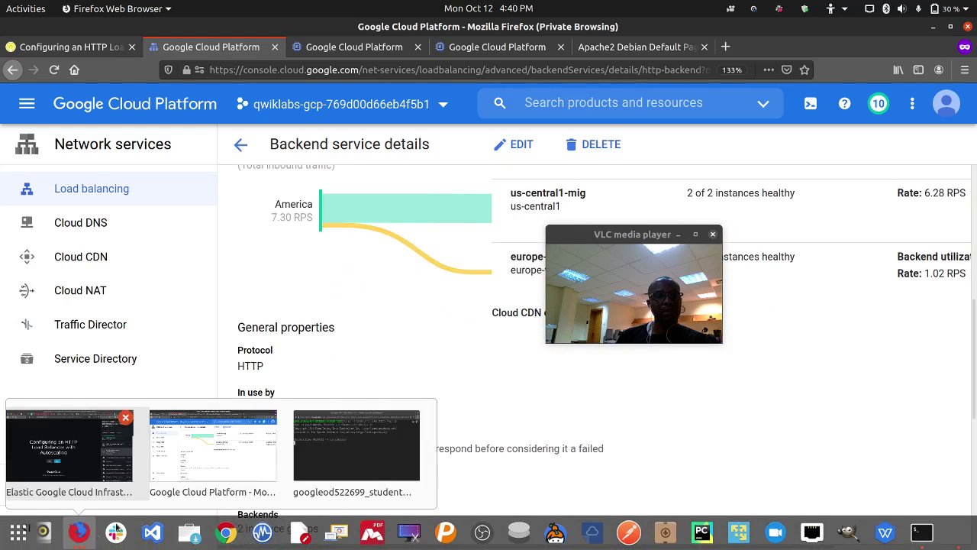
pyautogui.click(319, 438)
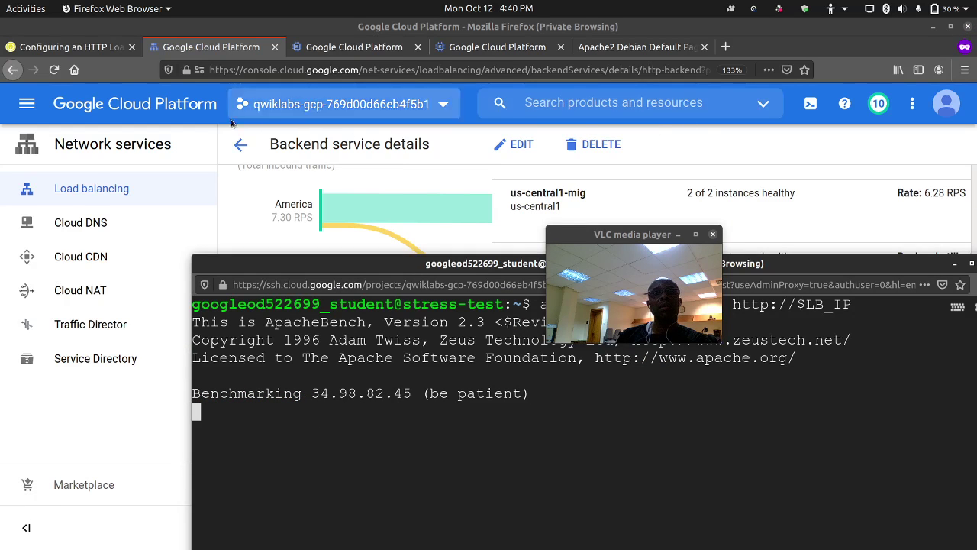
pyautogui.click(232, 173)
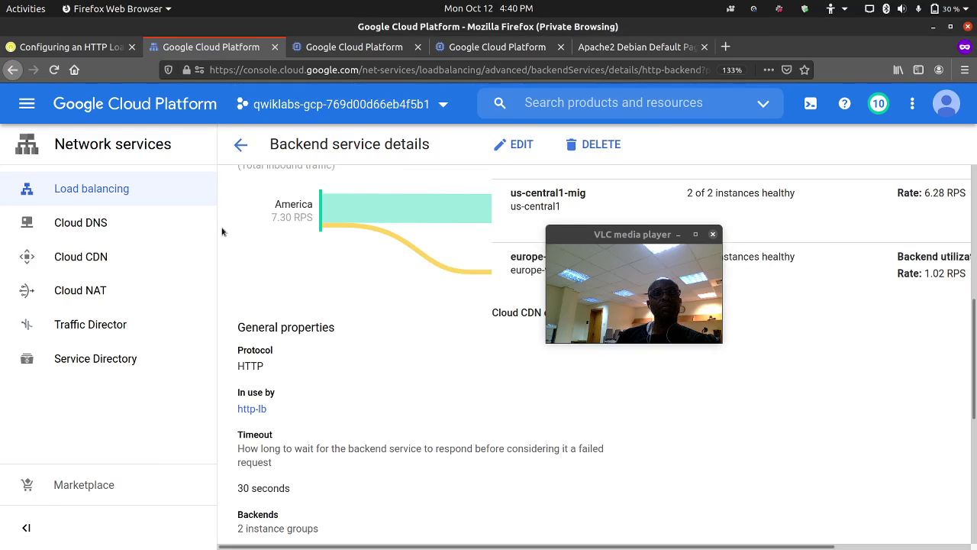
# Return to the Qwiklabs lab instructions and read the Task 7 review and the End your lab section.
pyautogui.click(97, 50)
pyautogui.scroll(-5, 244, 320)
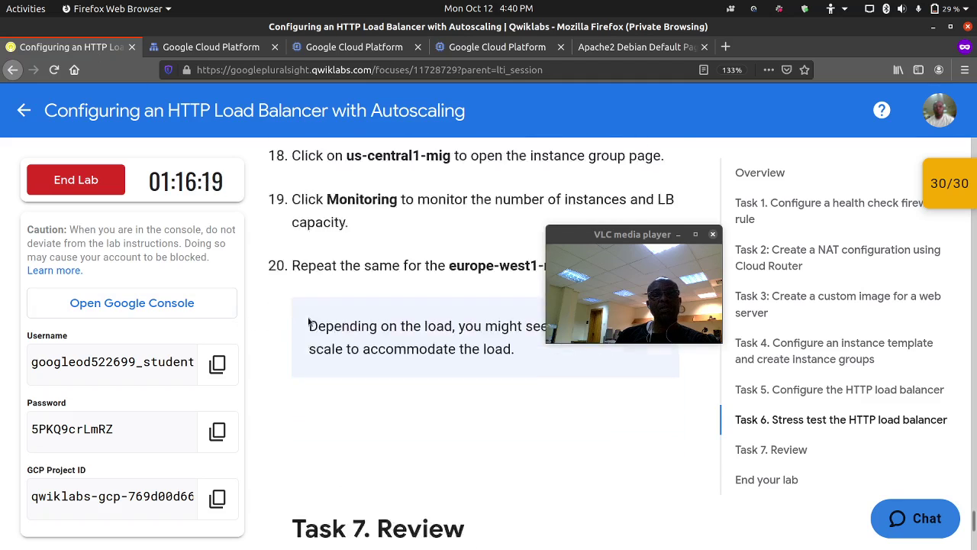
pyautogui.scroll(-2, 308, 319)
pyautogui.scroll(1, 307, 320)
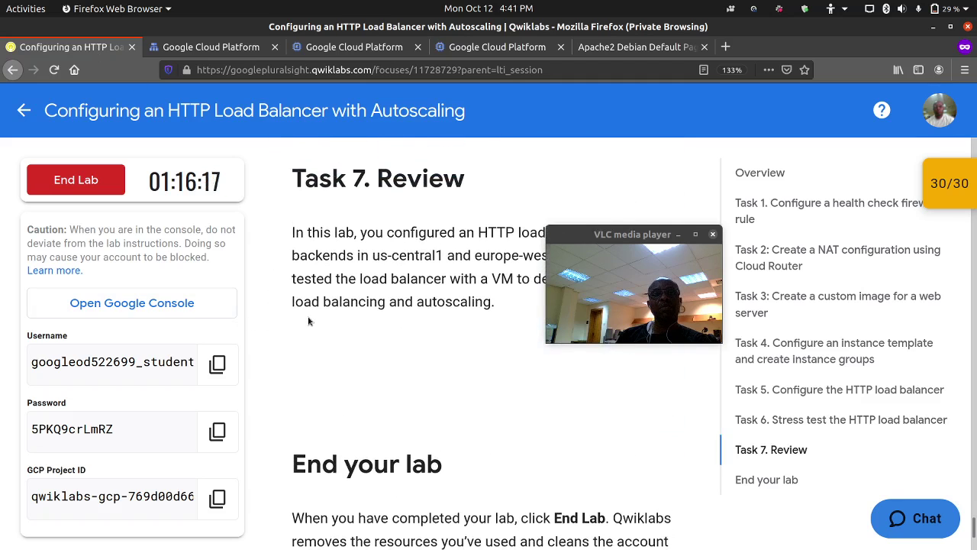
pyautogui.scroll(3, 316, 321)
pyautogui.scroll(-4, 316, 318)
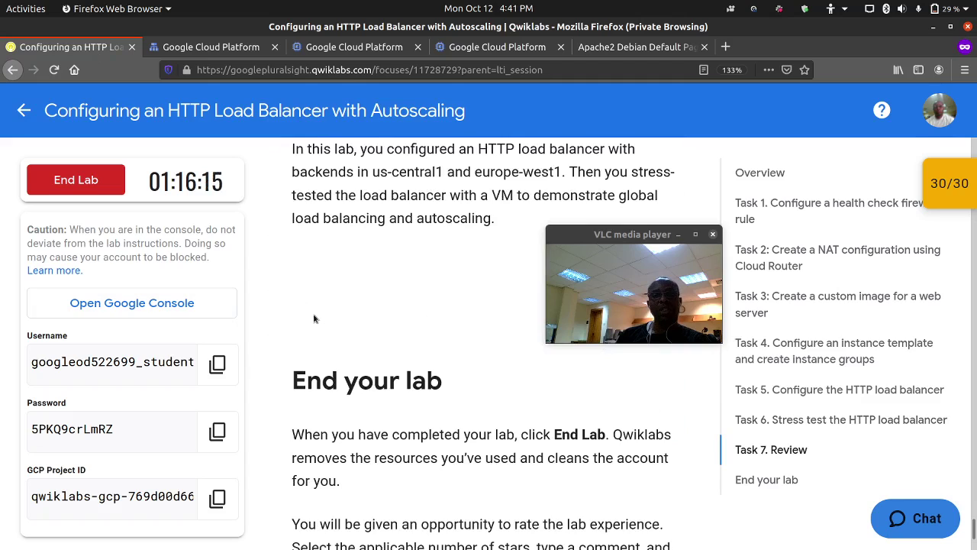
pyautogui.scroll(1, 320, 316)
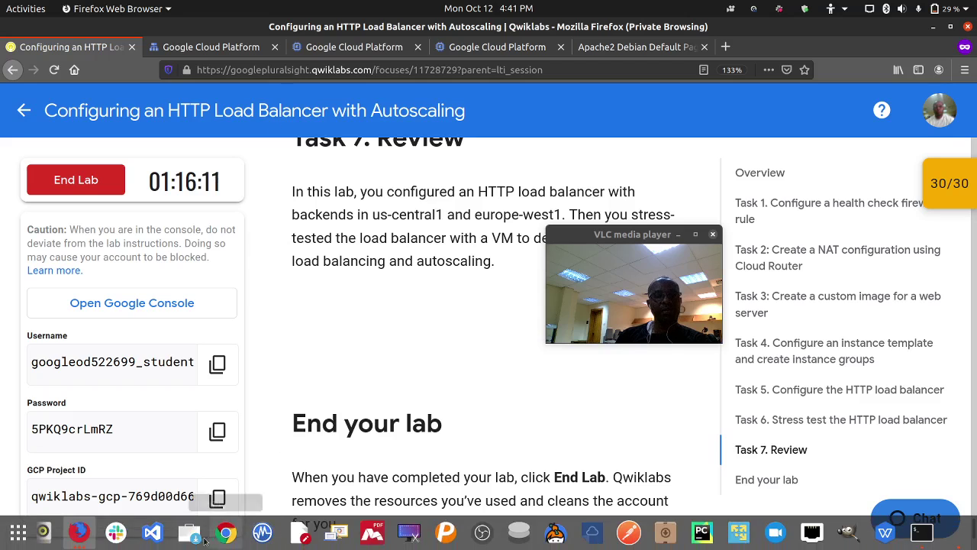
# Bring up the stress-test VM's SSH window to check the finished ApacheBench run, and close the window.
pyautogui.click(83, 541)
pyautogui.click(337, 458)
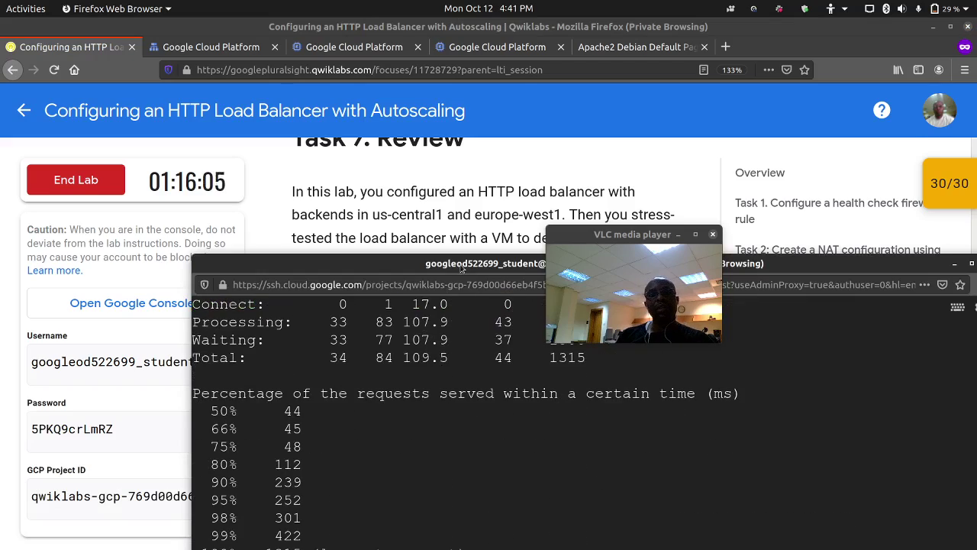
pyautogui.moveTo(458, 265); pyautogui.dragTo(374, 142)
pyautogui.click(374, 142)
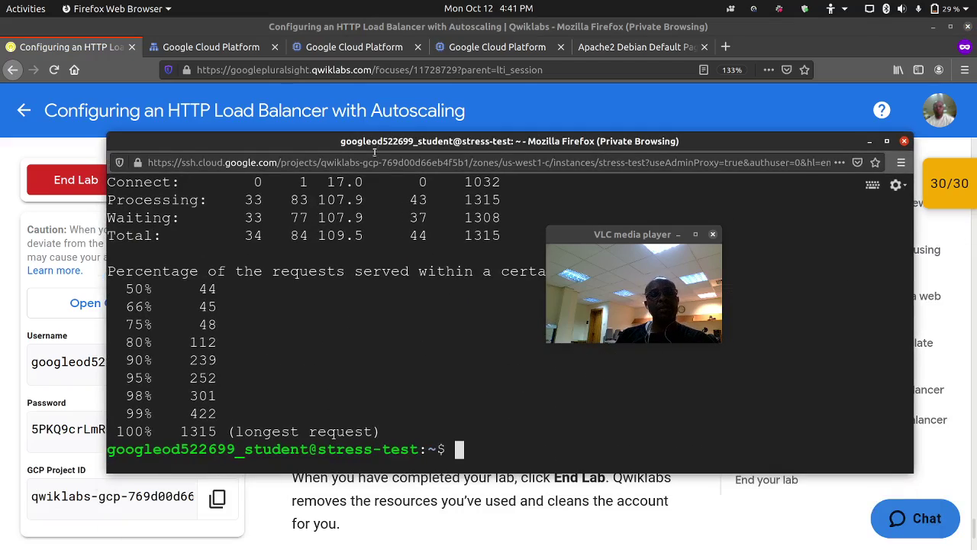
pyautogui.click(905, 141)
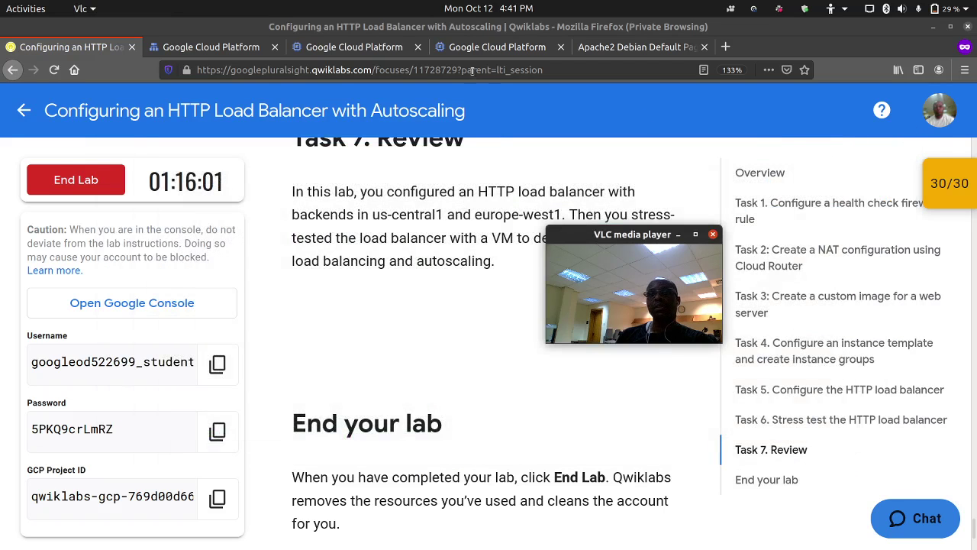
# Close the three Google Cloud Platform pages and the Apache2 Debian default page, leaving only the lab instructions open.
pyautogui.click(252, 54)
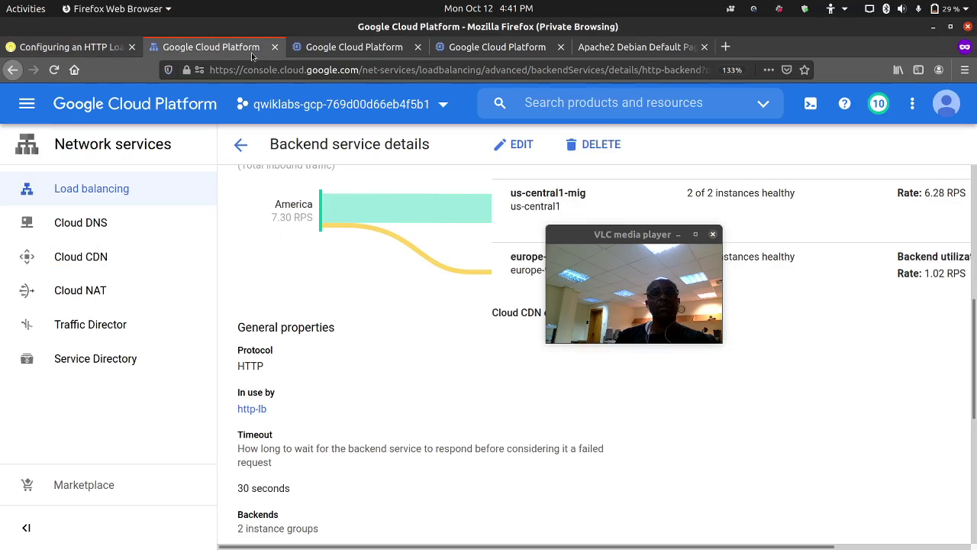
pyautogui.click(276, 47)
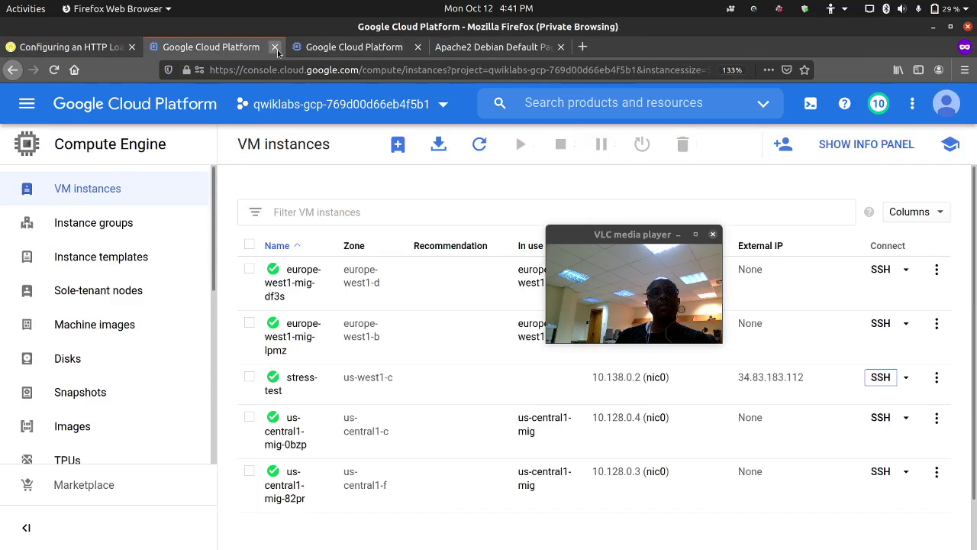
pyautogui.click(276, 47)
pyautogui.click(275, 47)
pyautogui.click(275, 48)
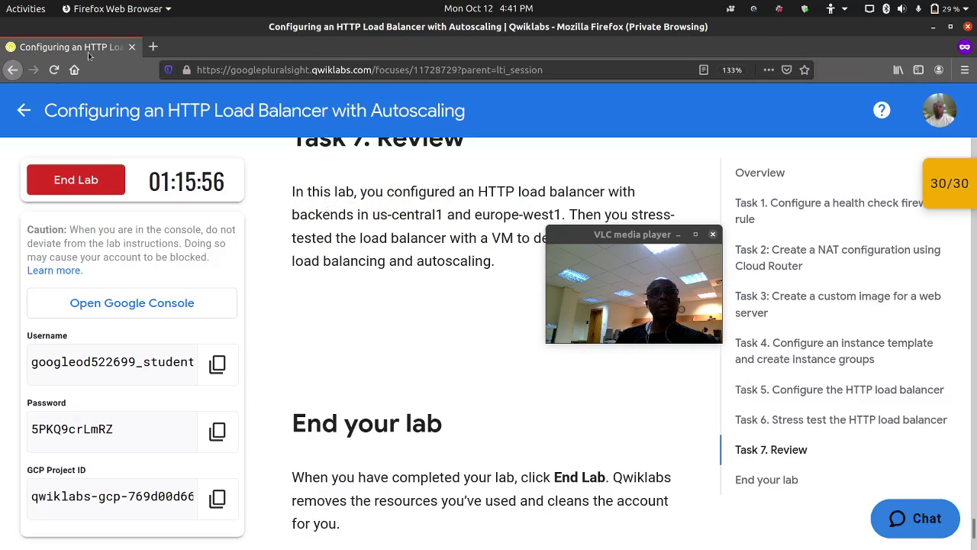
# End the lab and confirm the prompt, moving the VLC window off the confirmation dialog.
pyautogui.click(100, 183)
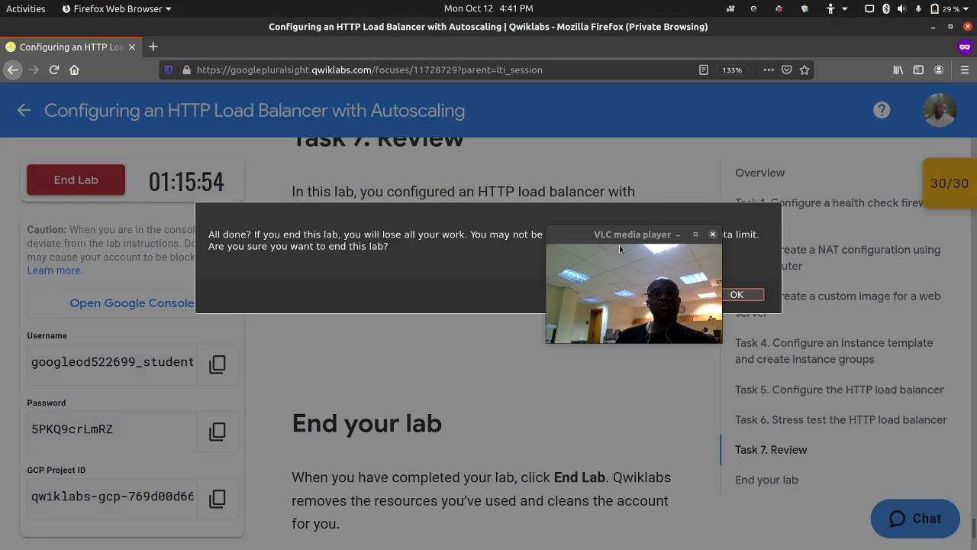
pyautogui.moveTo(619, 244); pyautogui.dragTo(489, 357)
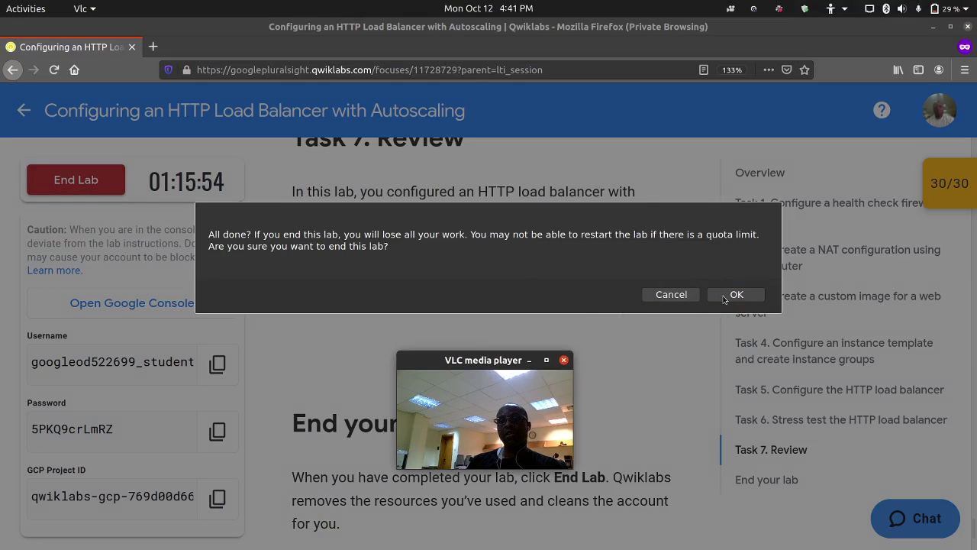
pyautogui.click(725, 299)
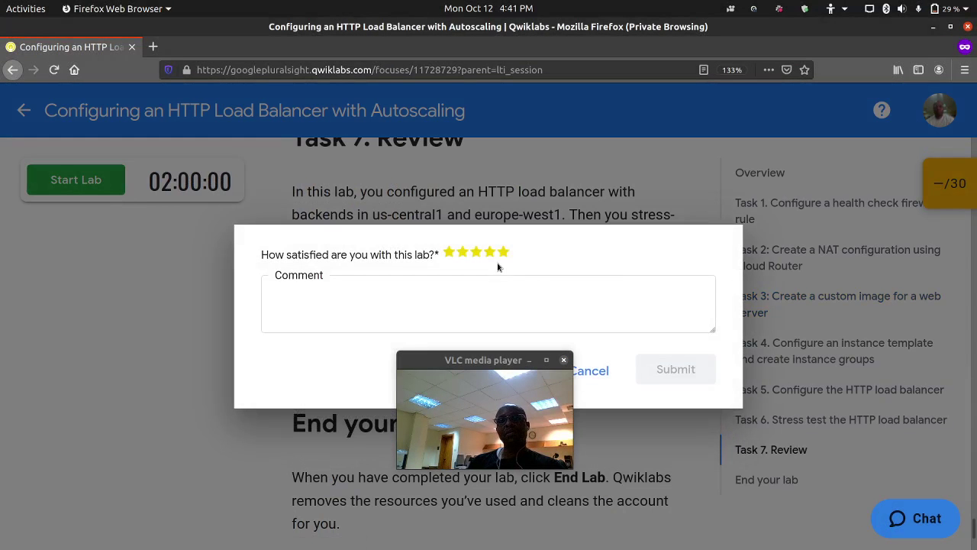
# Submit a five-star satisfaction rating for the lab without a comment, and move the VLC window beneath the lab timer.
pyautogui.click(477, 252)
pyautogui.click(504, 252)
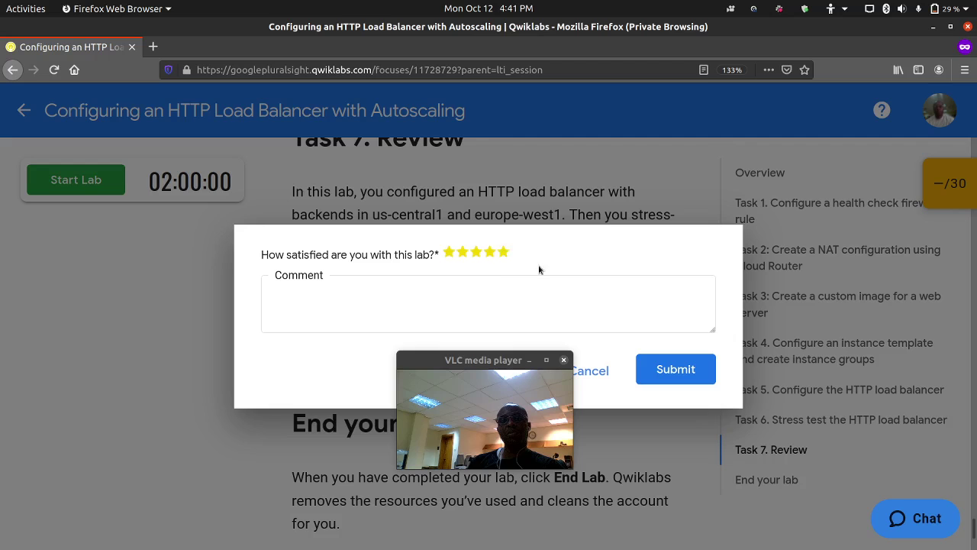
pyautogui.click(652, 368)
pyautogui.moveTo(470, 360); pyautogui.dragTo(149, 252)
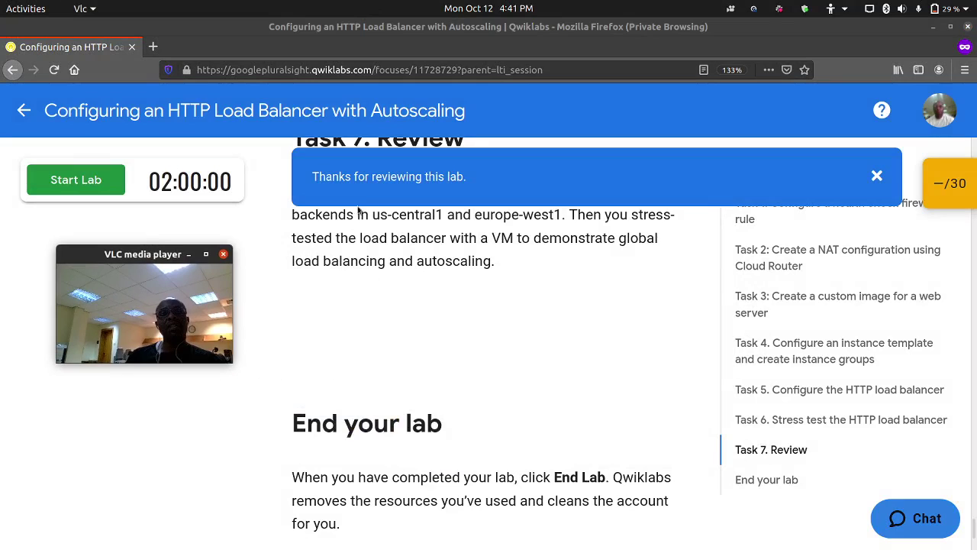